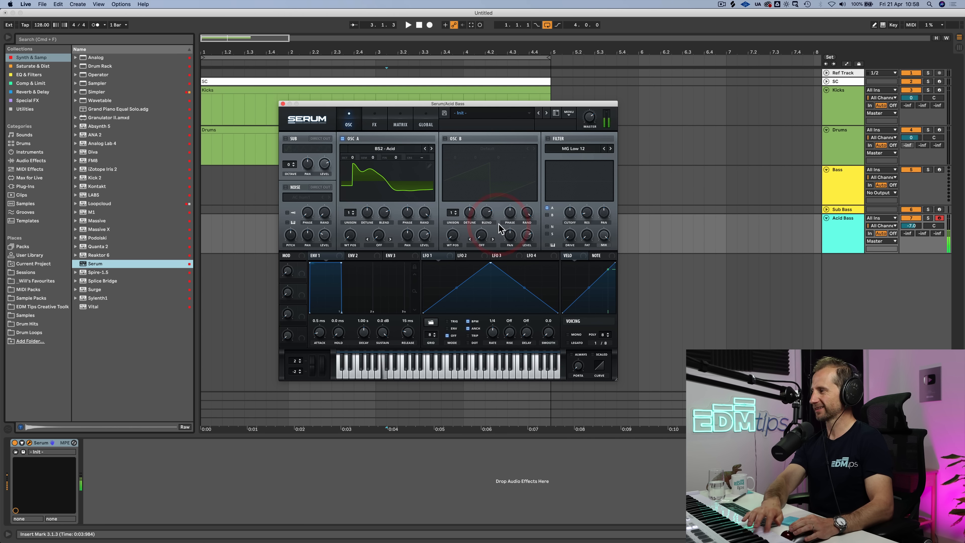
Turn on oscillator B, then give envelope 1 a pluck shape with minimum sustain and a short decay
{"action": "left_click", "coordinate": [445, 139]}
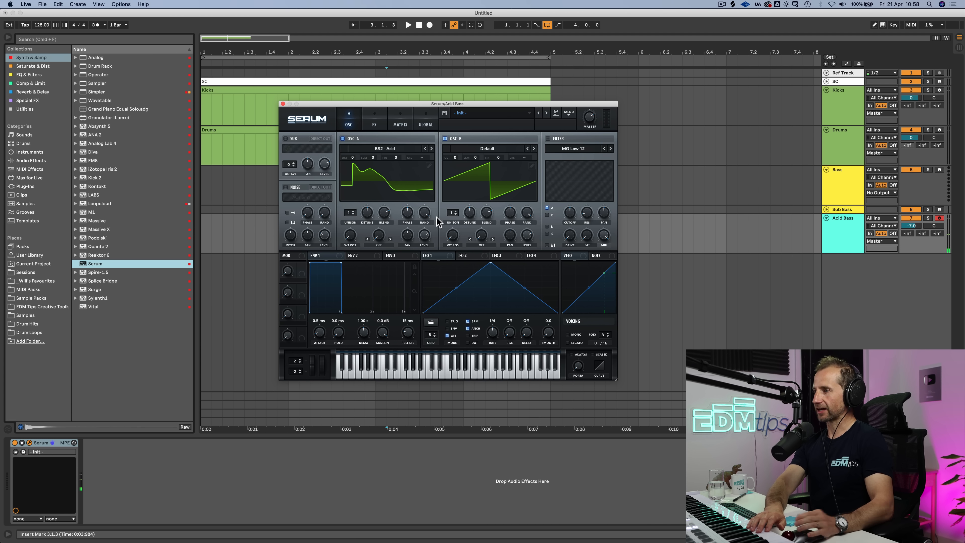
{"action": "left_click_drag", "start_coordinate": [381, 336], "coordinate": [385, 442]}
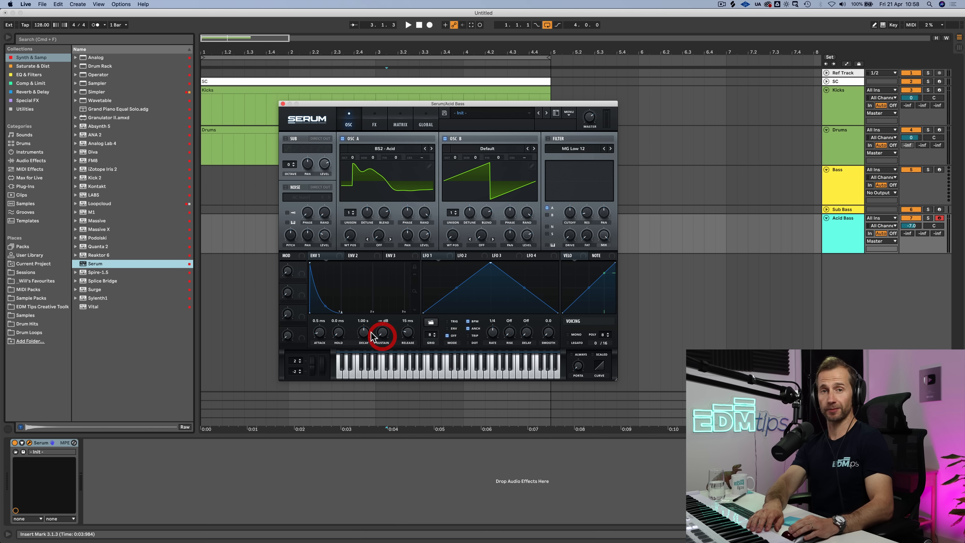
{"action": "left_click_drag", "start_coordinate": [363, 332], "coordinate": [383, 339]}
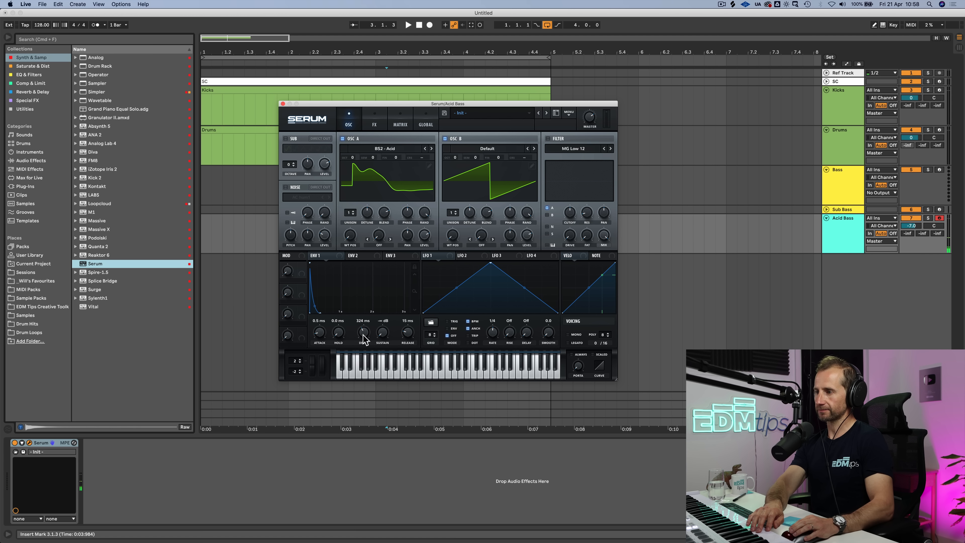
{"action": "left_click_drag", "start_coordinate": [364, 338], "coordinate": [363, 336]}
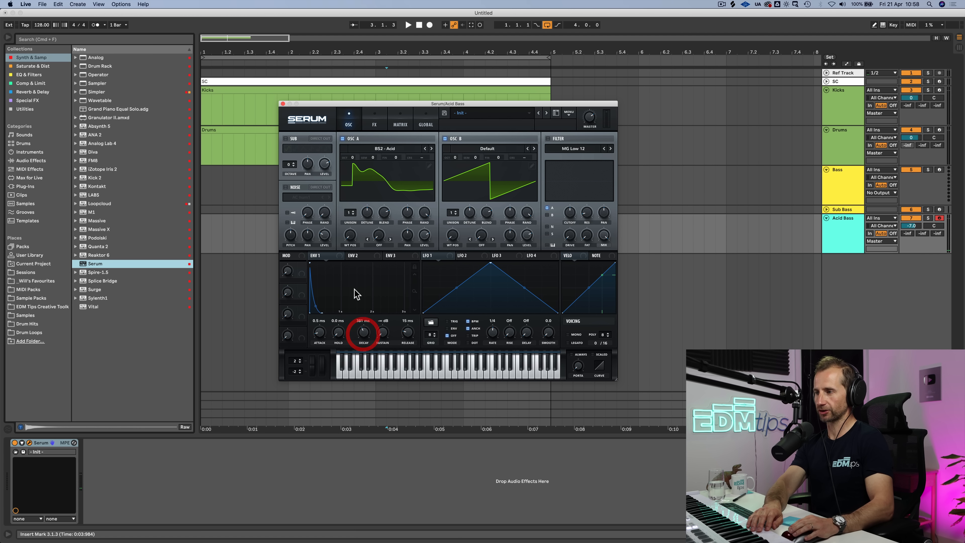
Shape envelope 2 with 0% sustain, a decay of 423 ms and a less steeply curved decay slope
{"action": "left_click", "coordinate": [352, 256]}
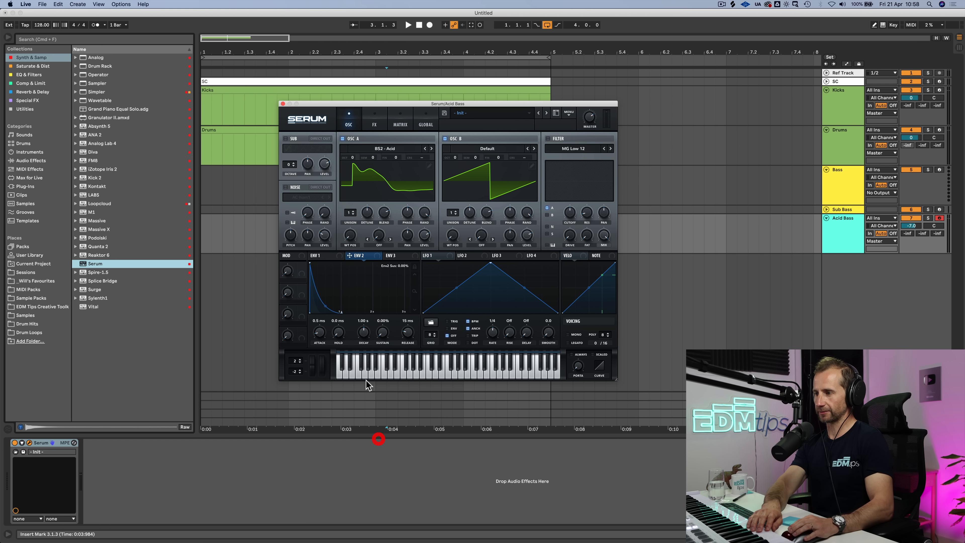
{"action": "left_click_drag", "start_coordinate": [363, 333], "coordinate": [362, 340]}
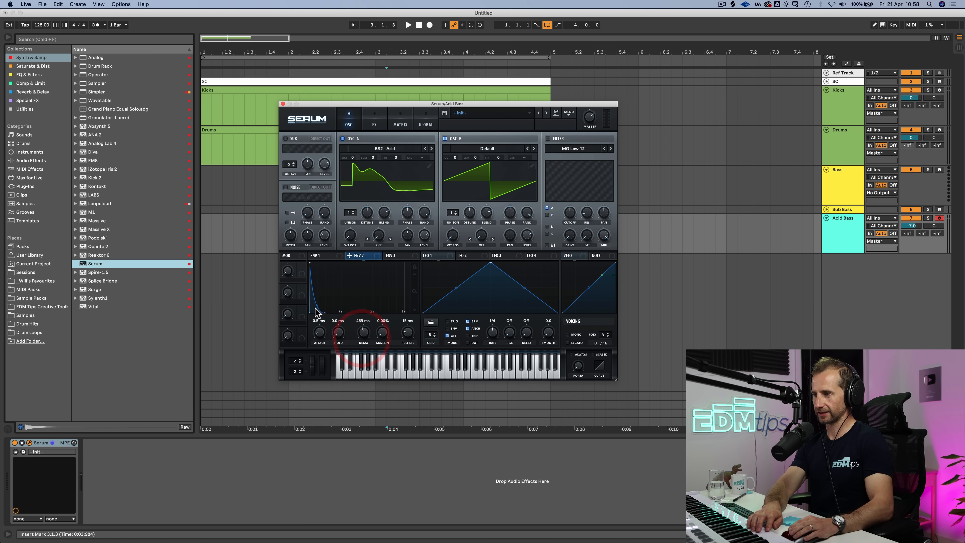
{"action": "left_click_drag", "start_coordinate": [316, 304], "coordinate": [313, 296]}
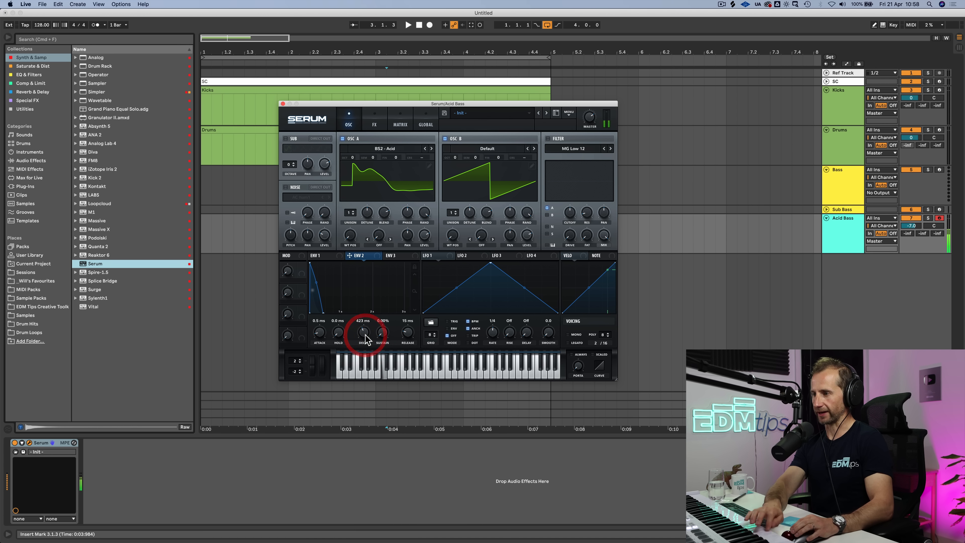
Enable the filter with the Band 24 type and route oscillator B through it as well
{"action": "left_click", "coordinate": [549, 138]}
{"action": "left_click", "coordinate": [562, 149]}
{"action": "mouse_move", "coordinate": [565, 158]}
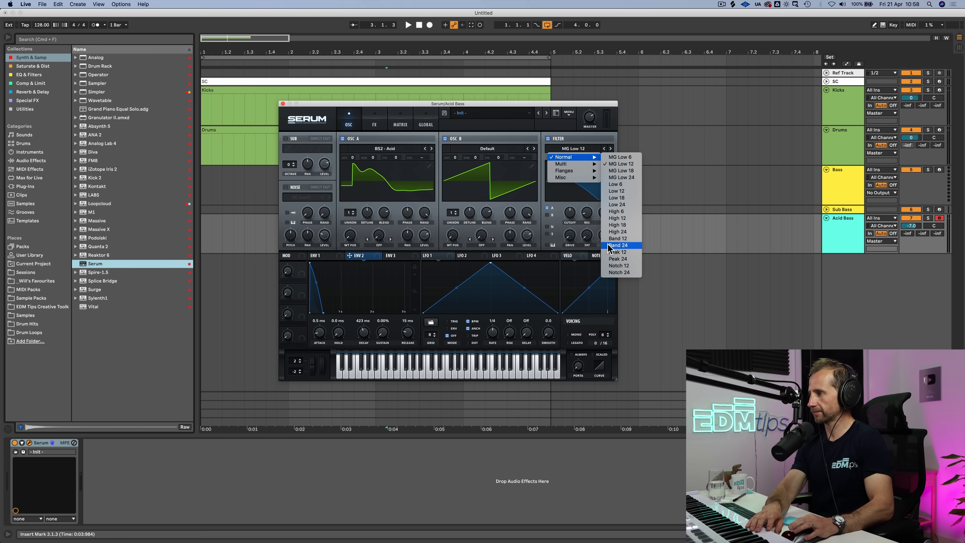
{"action": "left_click", "coordinate": [615, 245]}
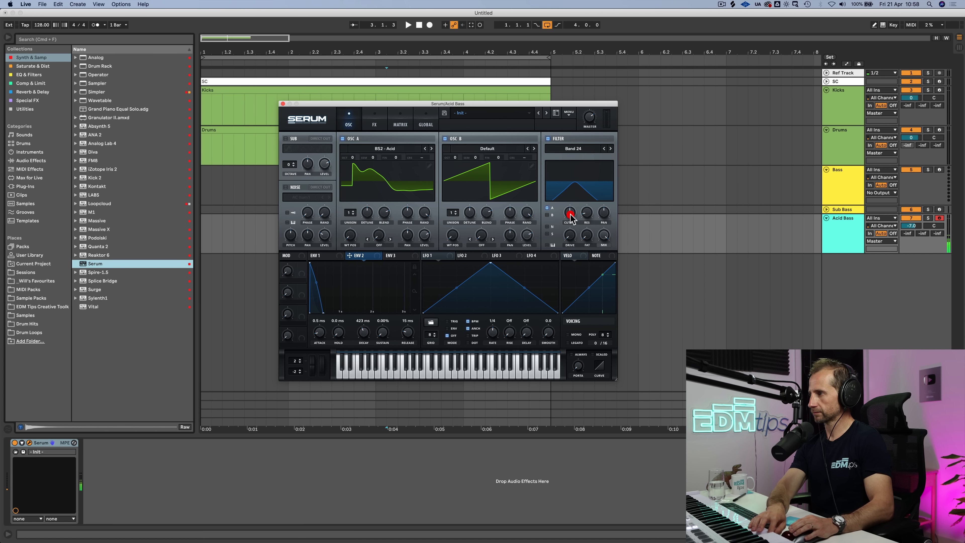
{"action": "left_click", "coordinate": [547, 215]}
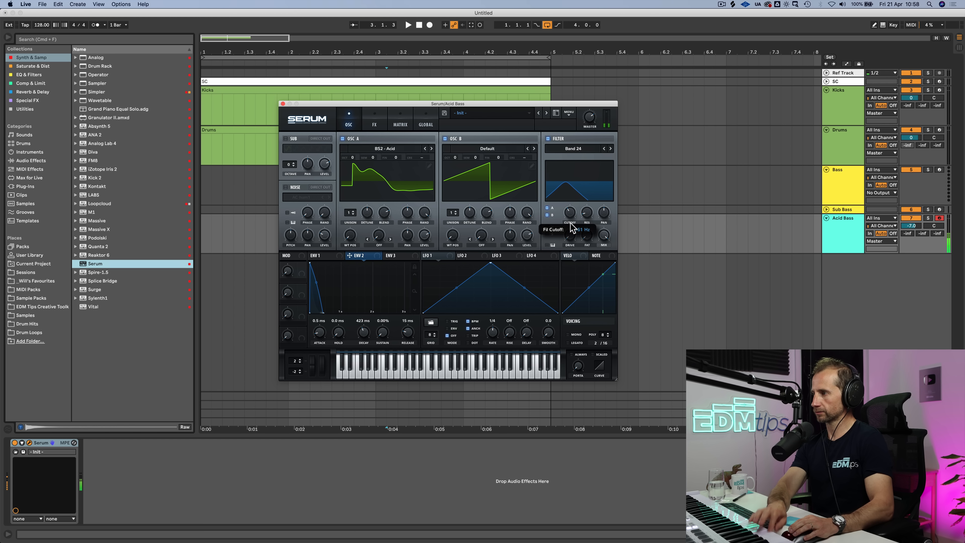
Adjust the filter cutoff and modulate it with envelope 2
{"action": "left_click_drag", "start_coordinate": [571, 223], "coordinate": [571, 216]}
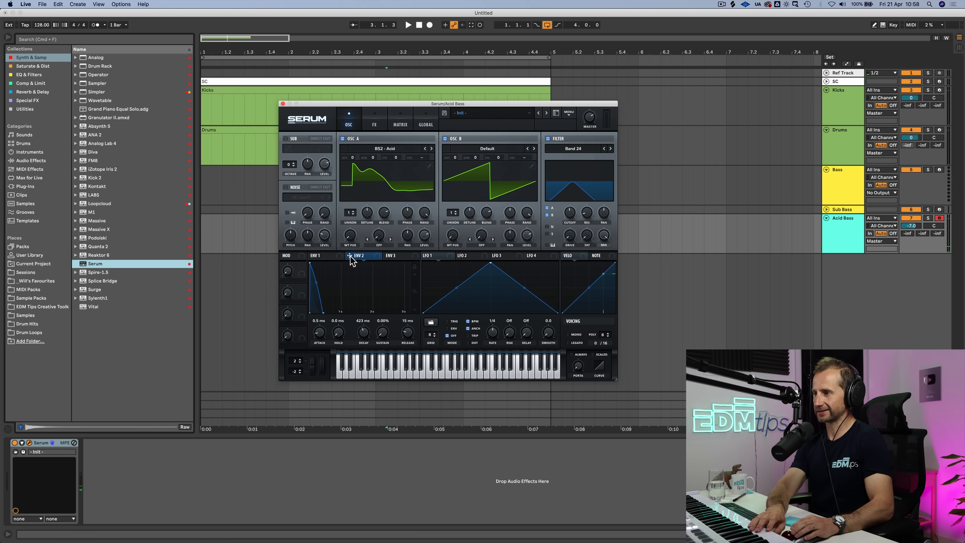
{"action": "left_click_drag", "start_coordinate": [350, 257], "coordinate": [570, 215]}
{"action": "left_click", "coordinate": [566, 228]}
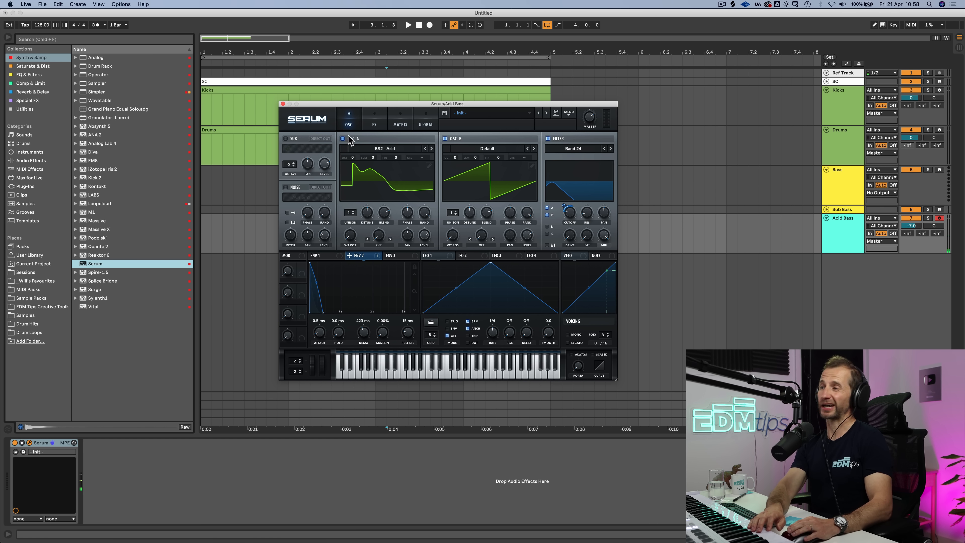
Add a distortion effect, set its type to Diode 1 and raise the drive to about 80%
{"action": "left_click", "coordinate": [373, 119]}
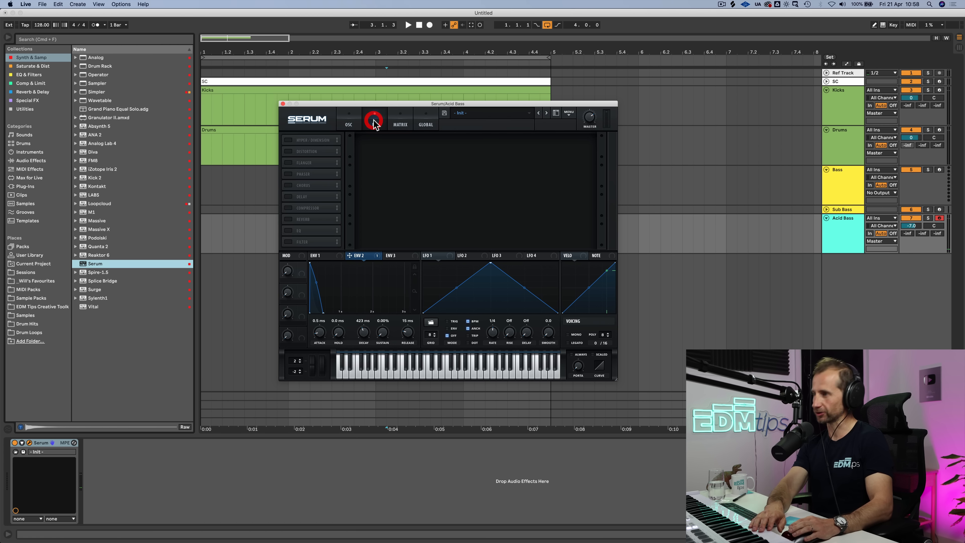
{"action": "left_click", "coordinate": [289, 152]}
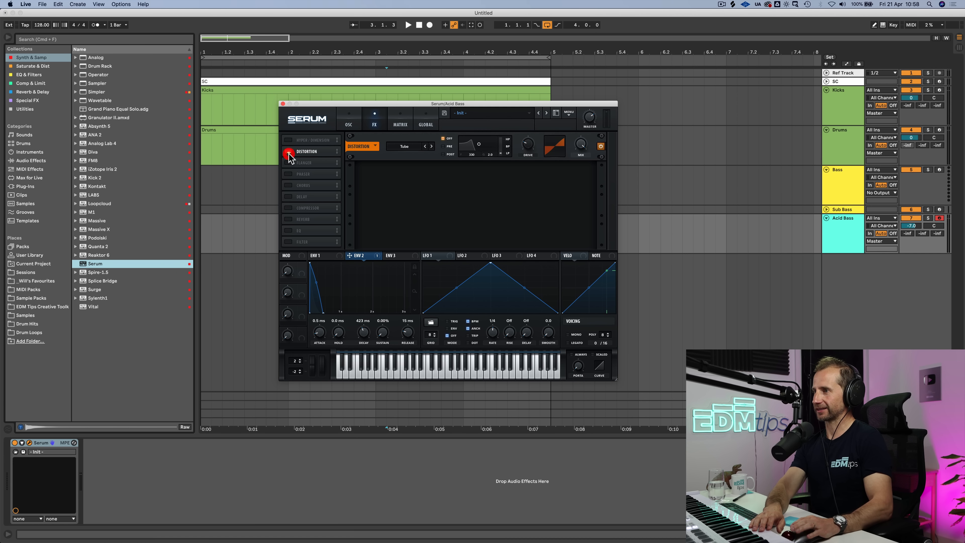
{"action": "left_click", "coordinate": [431, 147]}
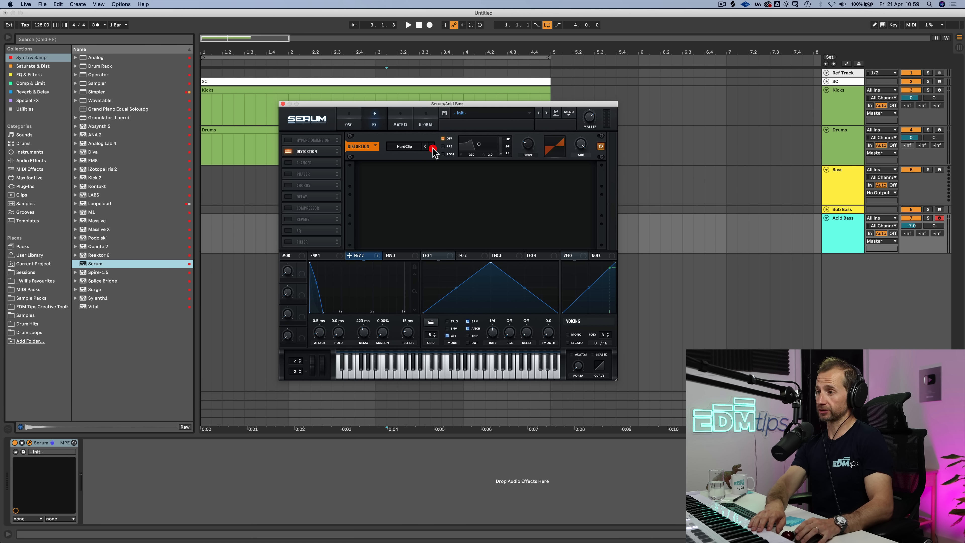
{"action": "left_click", "coordinate": [432, 147]}
{"action": "left_click", "coordinate": [431, 147]}
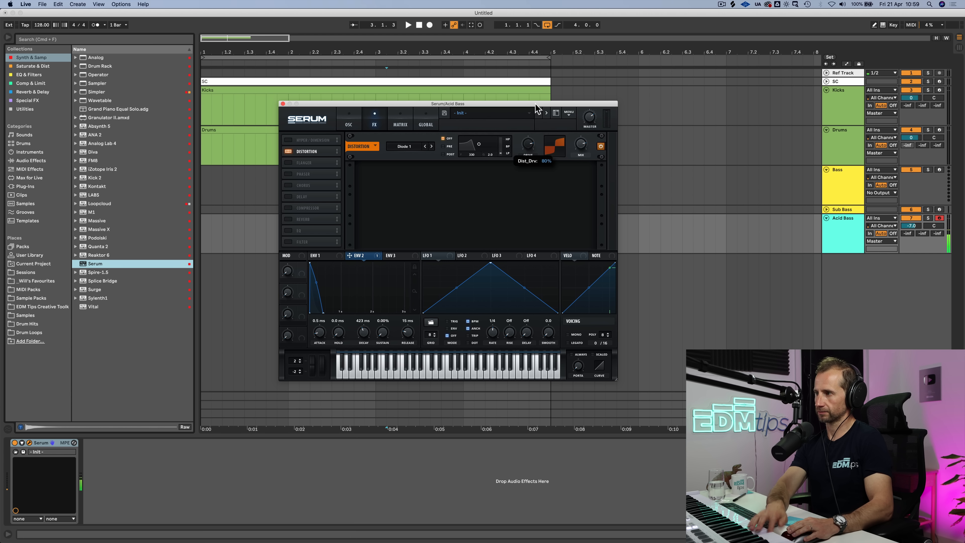
Fine-tune the filter cutoff of the acid bass to suit the distorted sound
{"action": "left_click", "coordinate": [348, 118]}
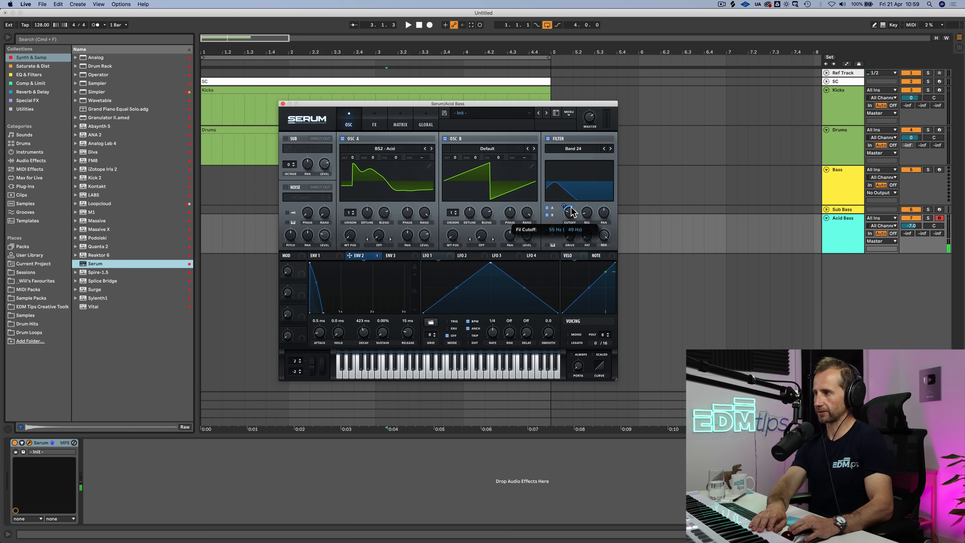
{"action": "left_click_drag", "start_coordinate": [572, 215], "coordinate": [565, 209]}
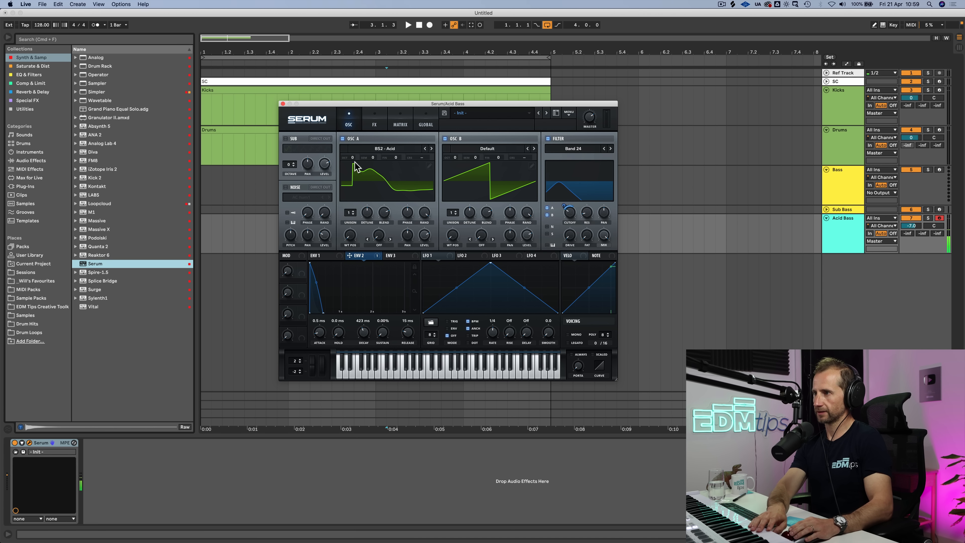
Add a chorus effect with a reduced mix, plus a compressor, to the acid bass effects
{"action": "left_click", "coordinate": [369, 108]}
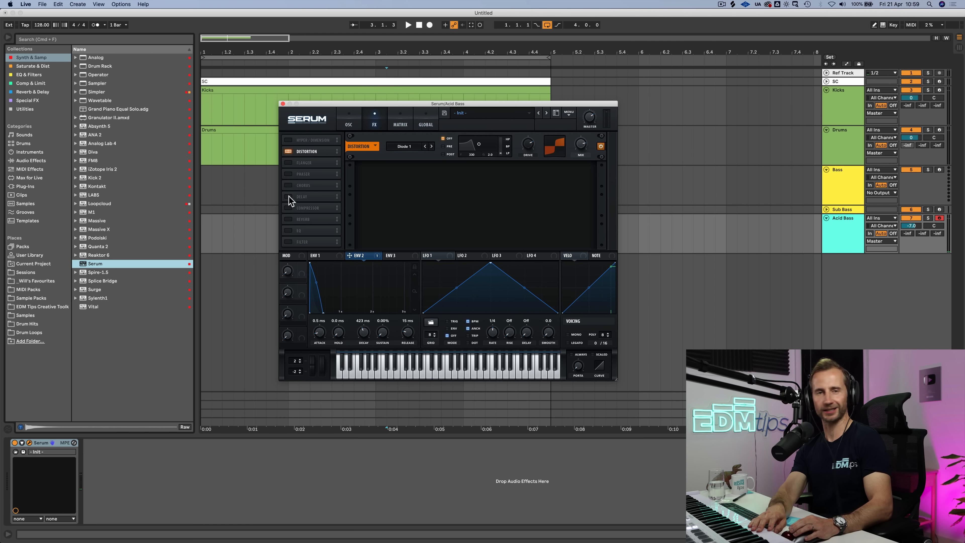
{"action": "left_click", "coordinate": [289, 185]}
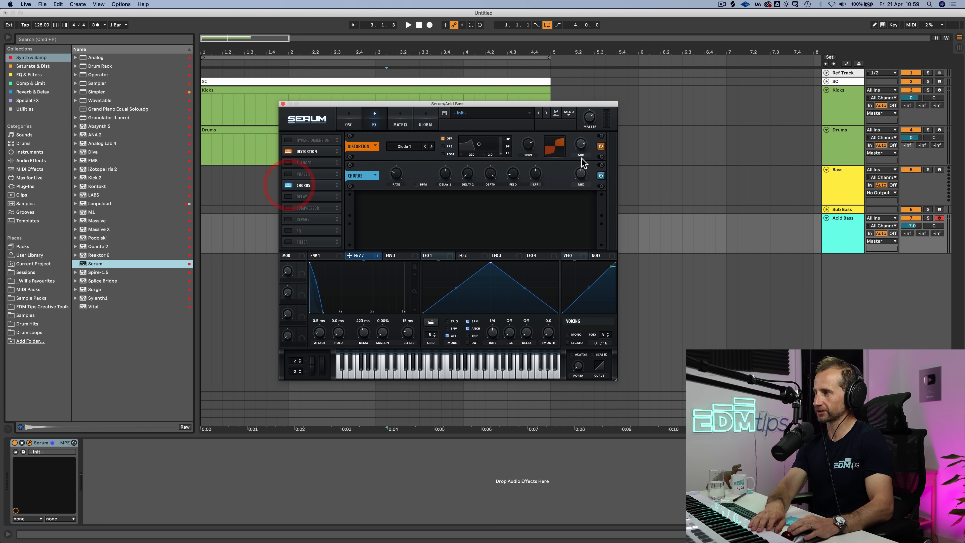
{"action": "left_click_drag", "start_coordinate": [581, 172], "coordinate": [581, 192]}
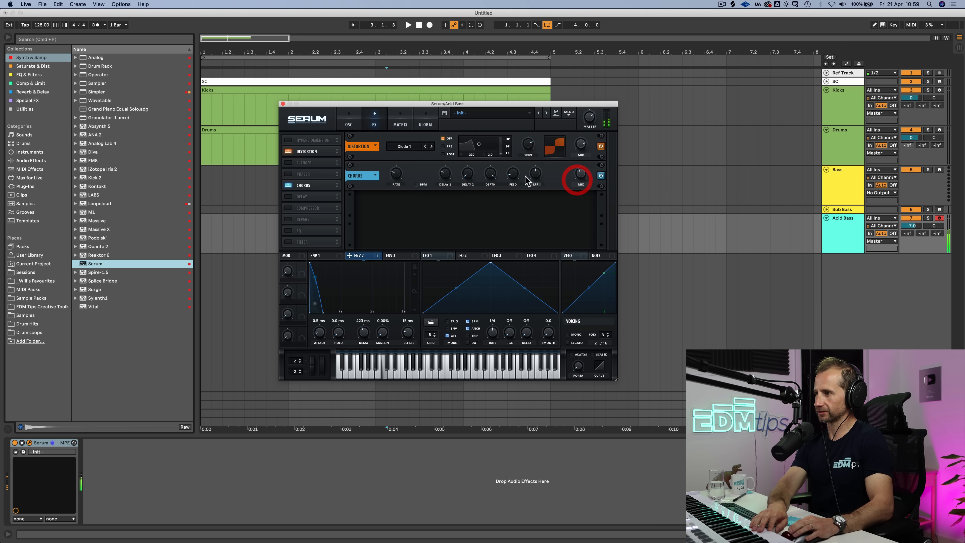
{"action": "left_click", "coordinate": [291, 207]}
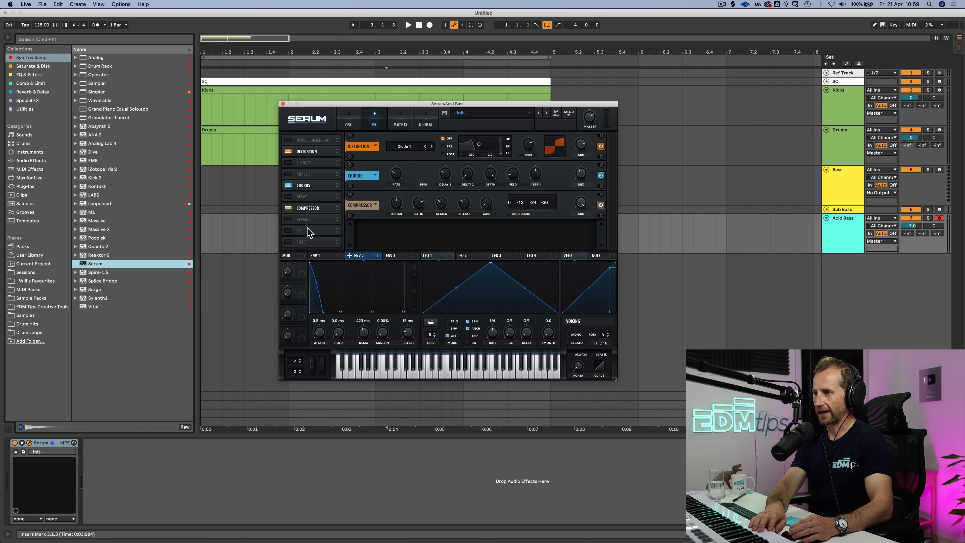
Add an EQ with a low cut and a peak-shaped upper band, adjusting frequency and gain, and close the synth window
{"action": "left_click", "coordinate": [290, 230]}
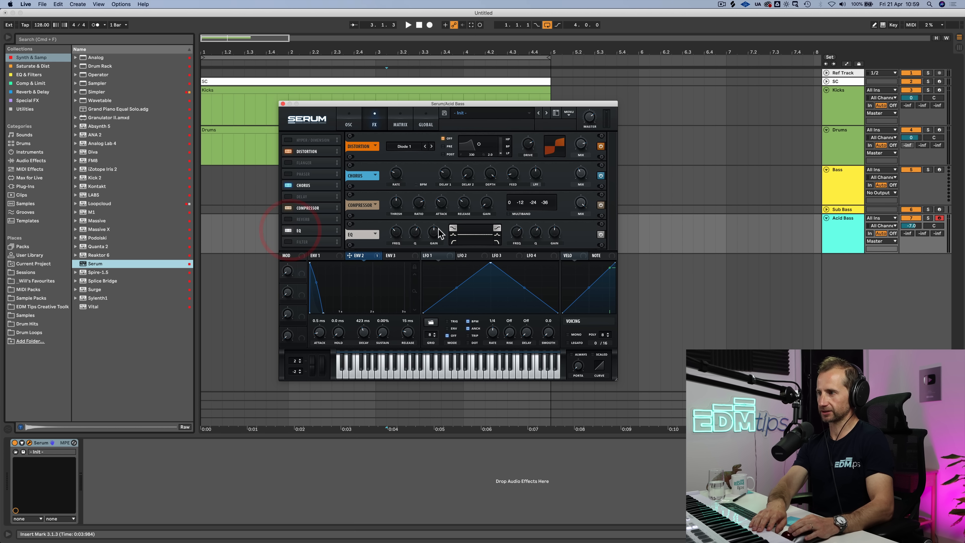
{"action": "left_click", "coordinate": [454, 242]}
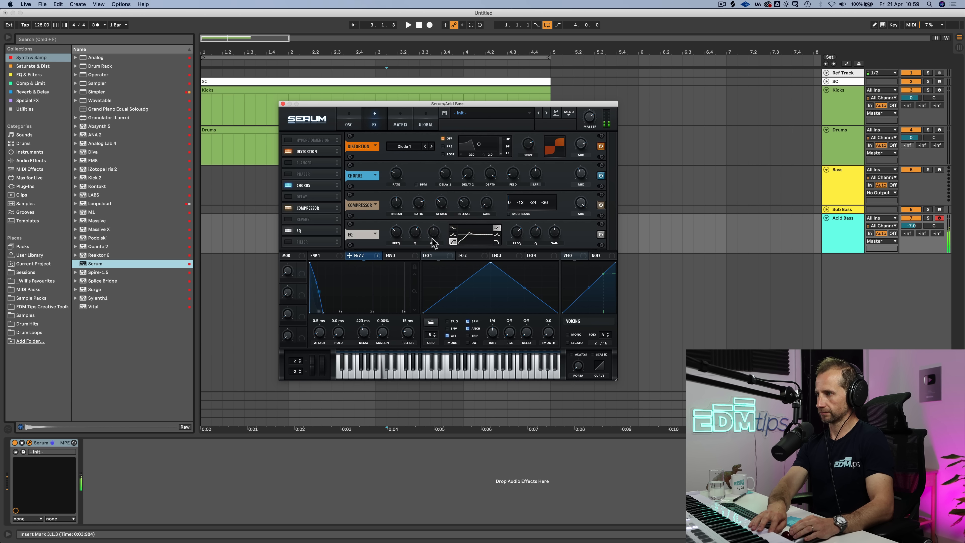
{"action": "left_click", "coordinate": [417, 241]}
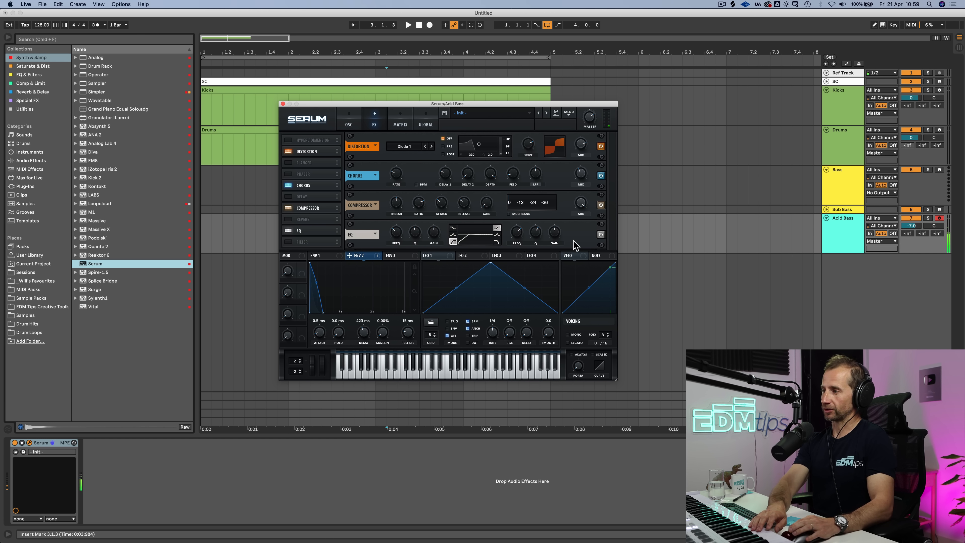
{"action": "left_click", "coordinate": [497, 236]}
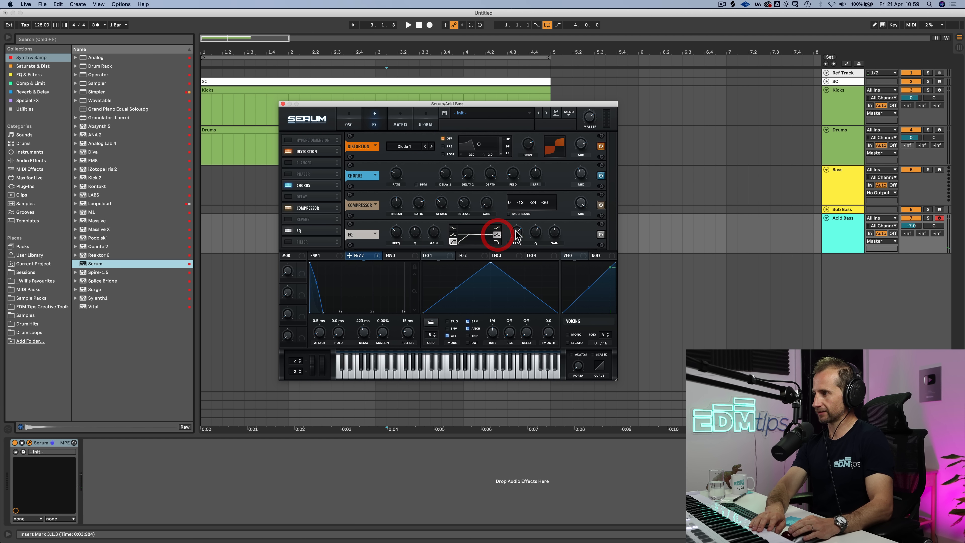
{"action": "left_click", "coordinate": [516, 236]}
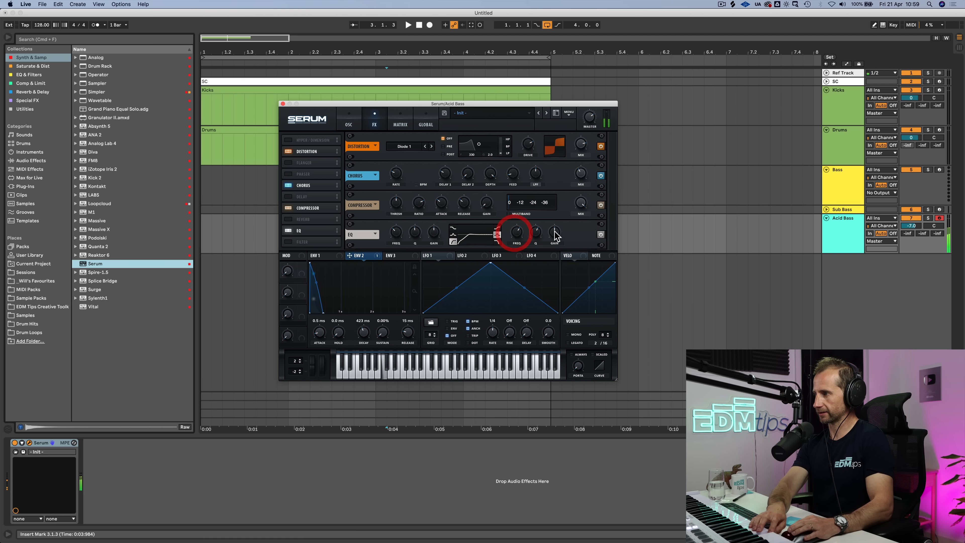
{"action": "left_click", "coordinate": [547, 210]}
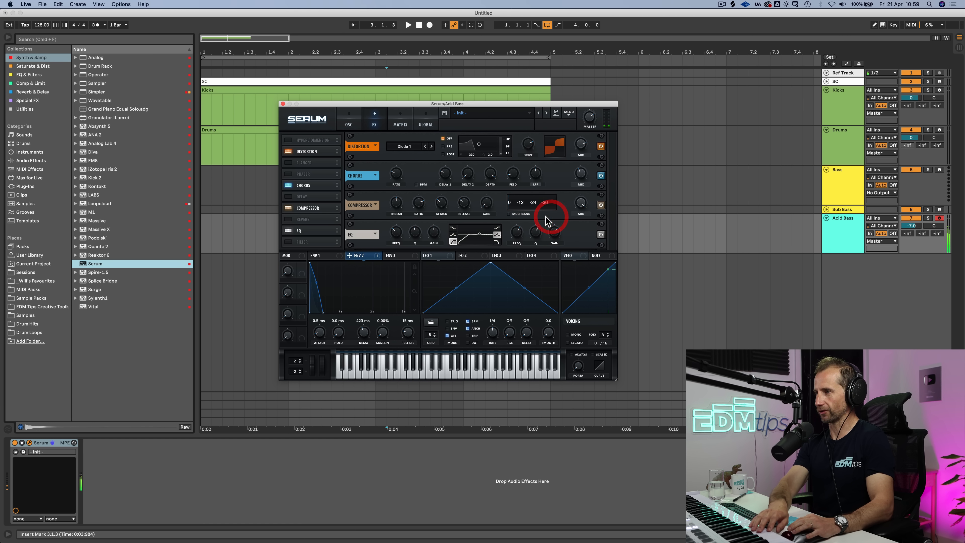
{"action": "left_click", "coordinate": [282, 104]}
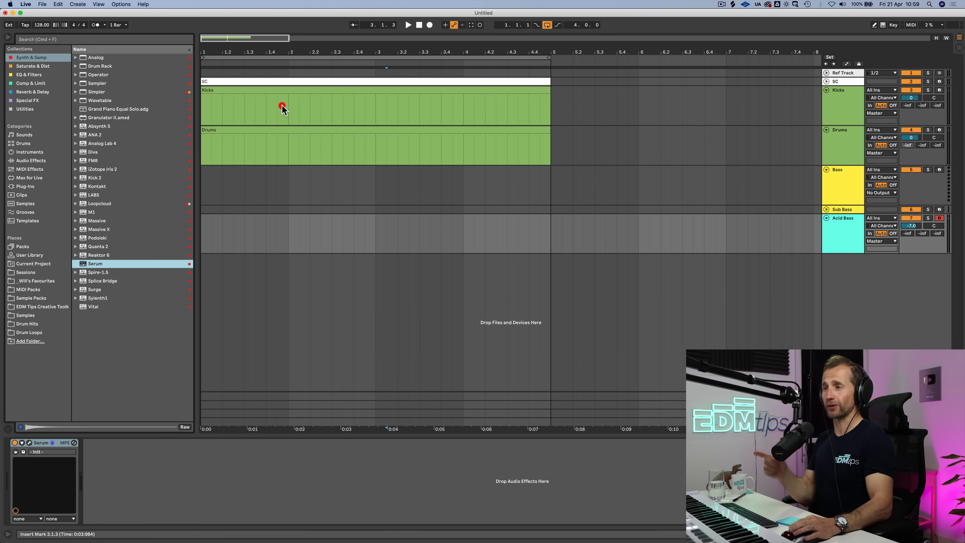
Insert an audio track below Acid Bass, name it Vocals and unfold it
{"action": "left_click", "coordinate": [823, 250]}
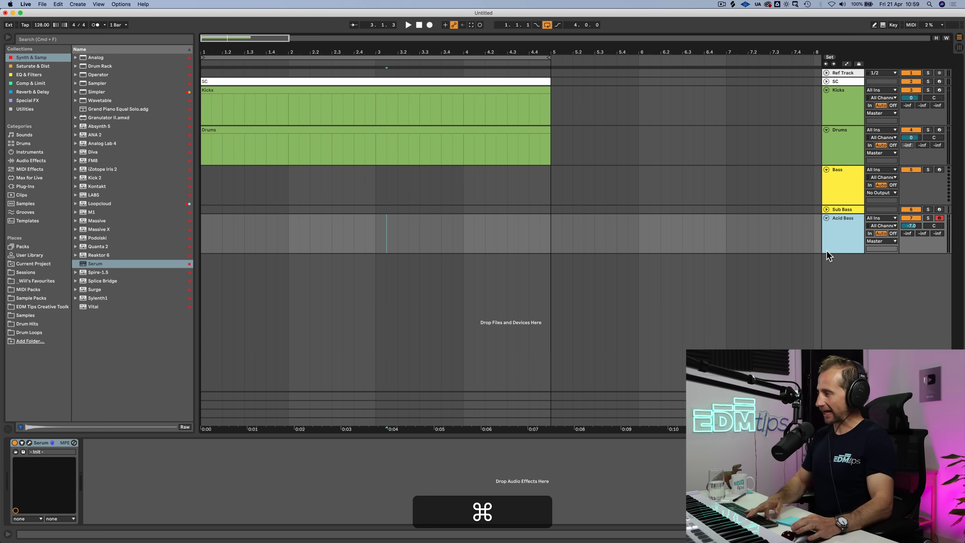
{"action": "key", "text": "cmd+t"}
{"action": "key", "text": "cmd+r"}
{"action": "key", "text": "shift+cmd+v"}
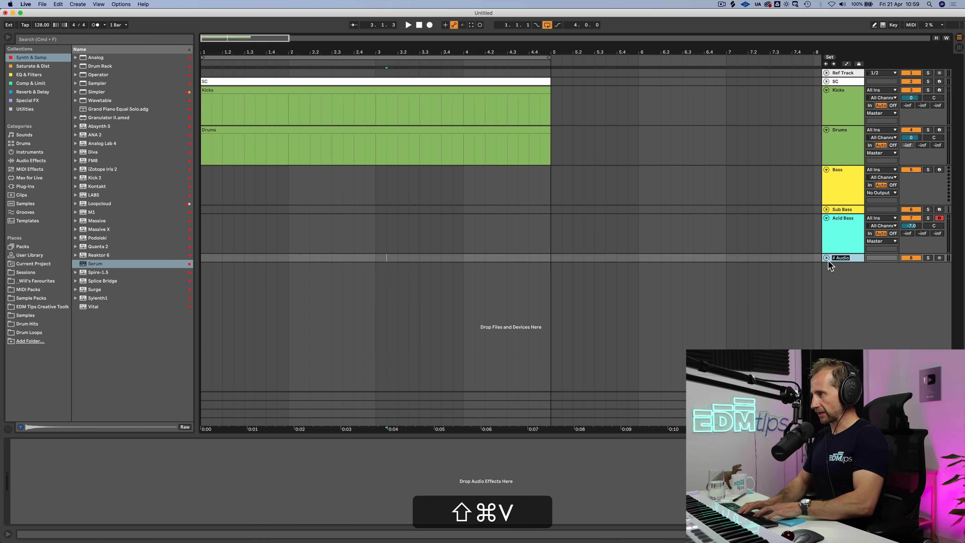
{"action": "type", "text": "Vocals"}
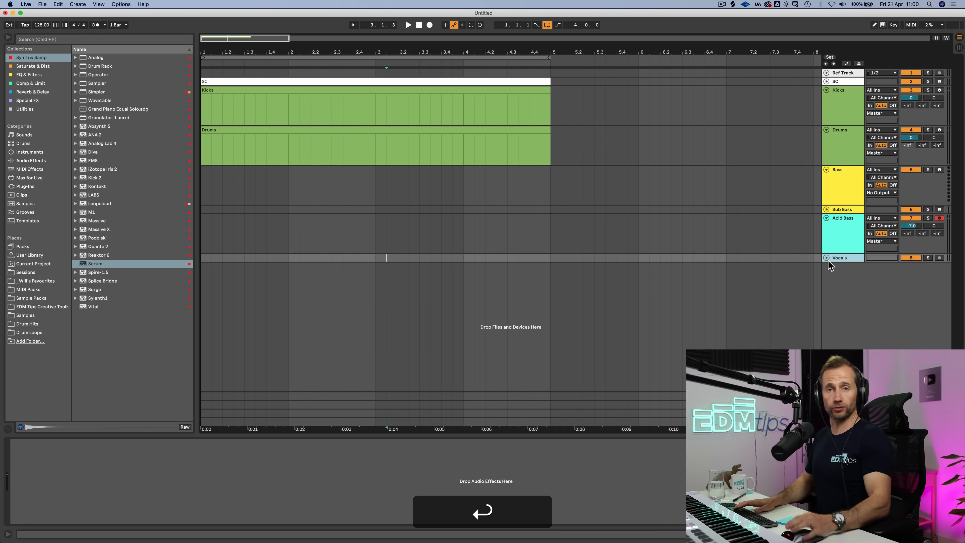
{"action": "left_click", "coordinate": [827, 257]}
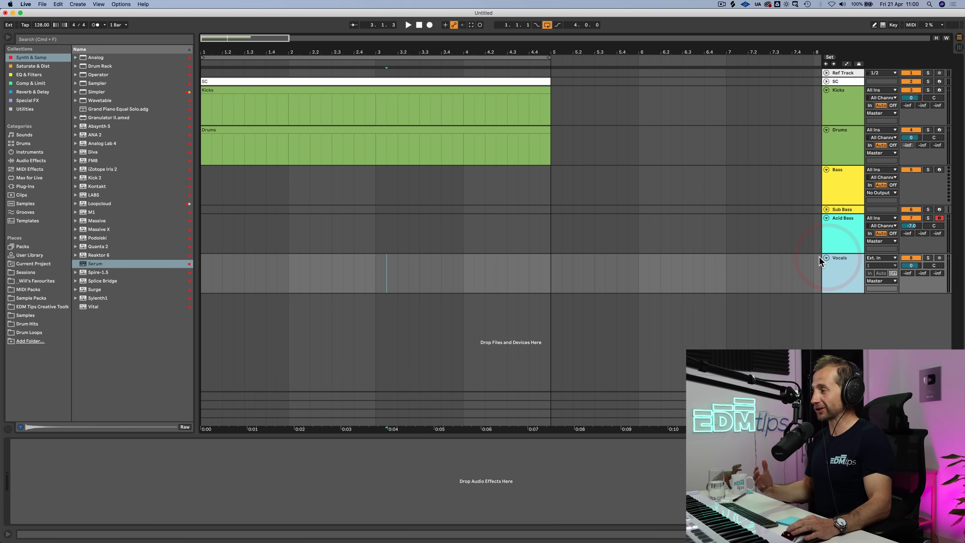
Place the soundsource_-_take_me_up_(acapella).mp3 file at the start of the Vocals track
{"action": "left_click", "coordinate": [204, 280]}
{"action": "key", "text": "alt+super+d"}
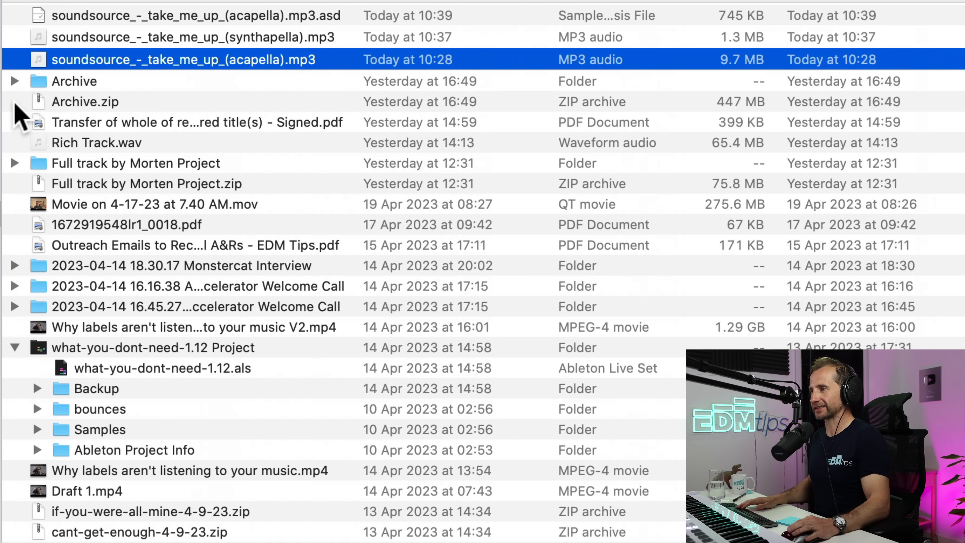
{"action": "left_click_drag", "start_coordinate": [134, 62], "coordinate": [788, 218]}
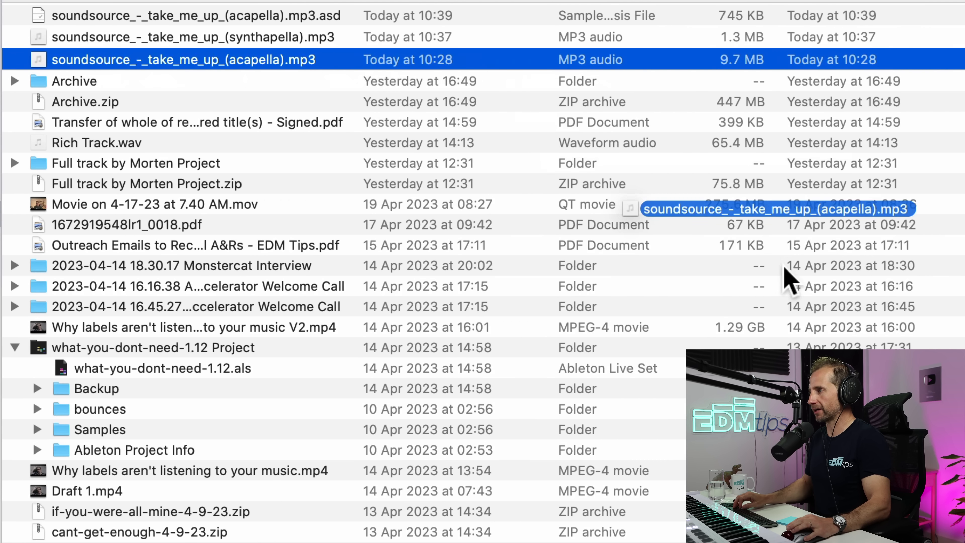
{"action": "mouse_move", "coordinate": [789, 218]}
{"action": "left_mouse_down"}
{"action": "mouse_move", "coordinate": [99, 409]}
{"action": "mouse_move", "coordinate": [344, 290]}
{"action": "mouse_move", "coordinate": [204, 284]}
{"action": "left_mouse_up"}
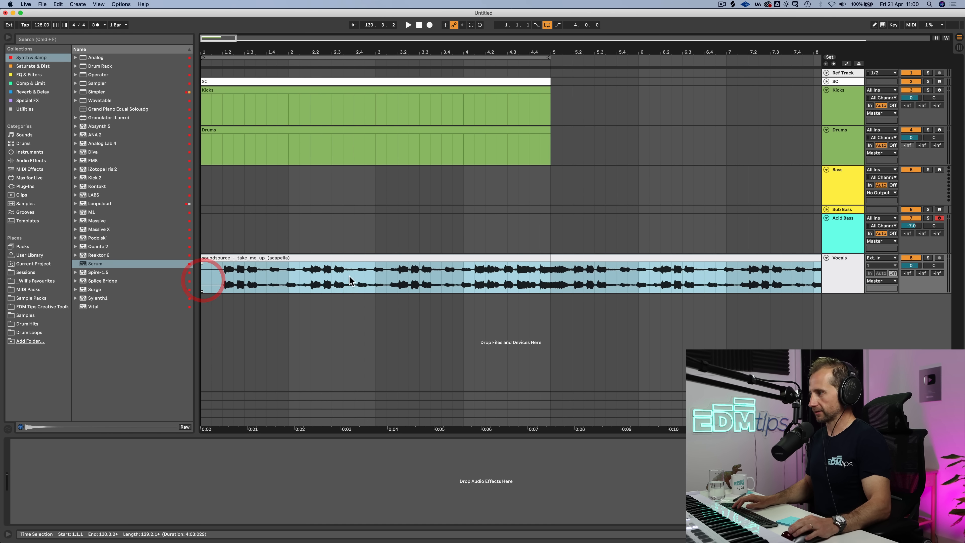
{"action": "left_click", "coordinate": [375, 274]}
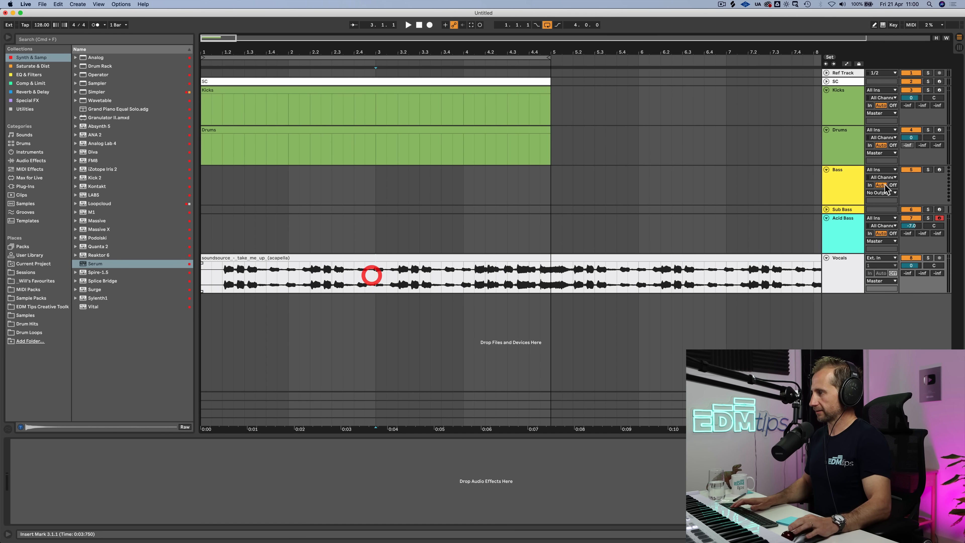
Solo the Vocals track, play the acapella from its first phrase and set the track volume to -7 dB
{"action": "left_click", "coordinate": [927, 258]}
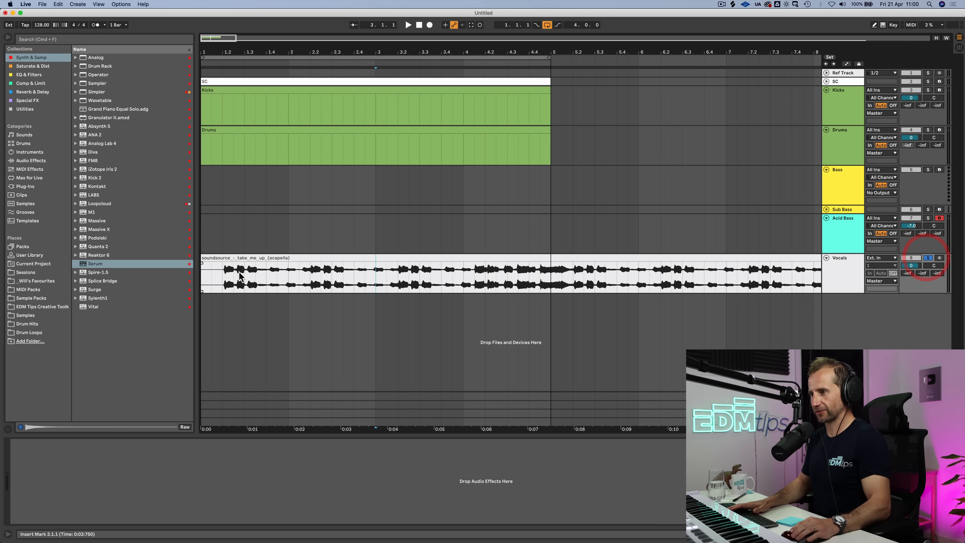
{"action": "left_click", "coordinate": [224, 276]}
{"action": "key", "text": "space"}
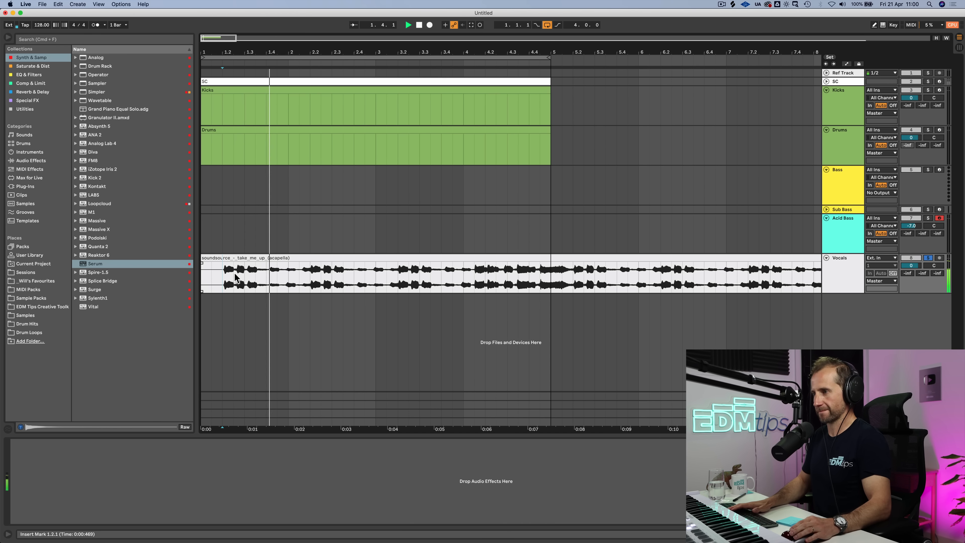
{"action": "key", "text": "w"}
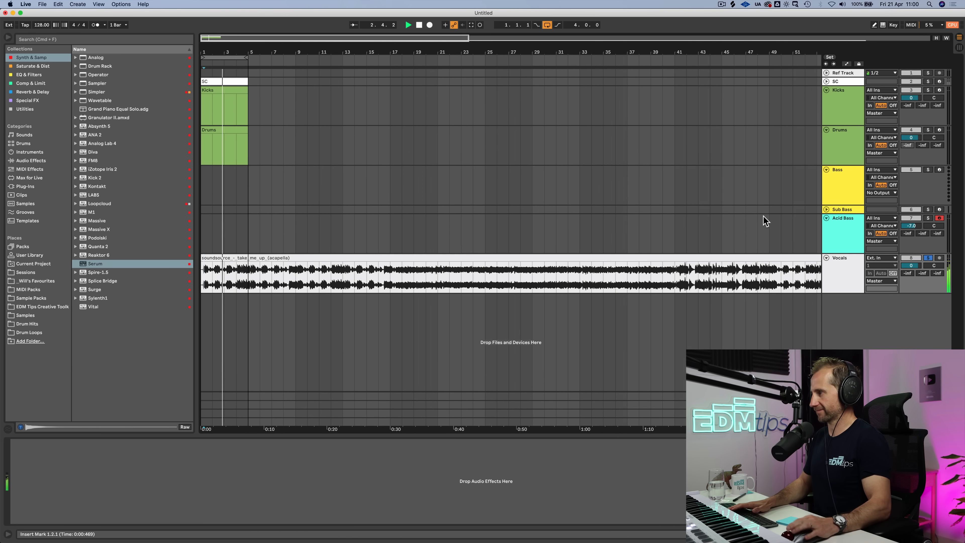
{"action": "key", "text": "space"}
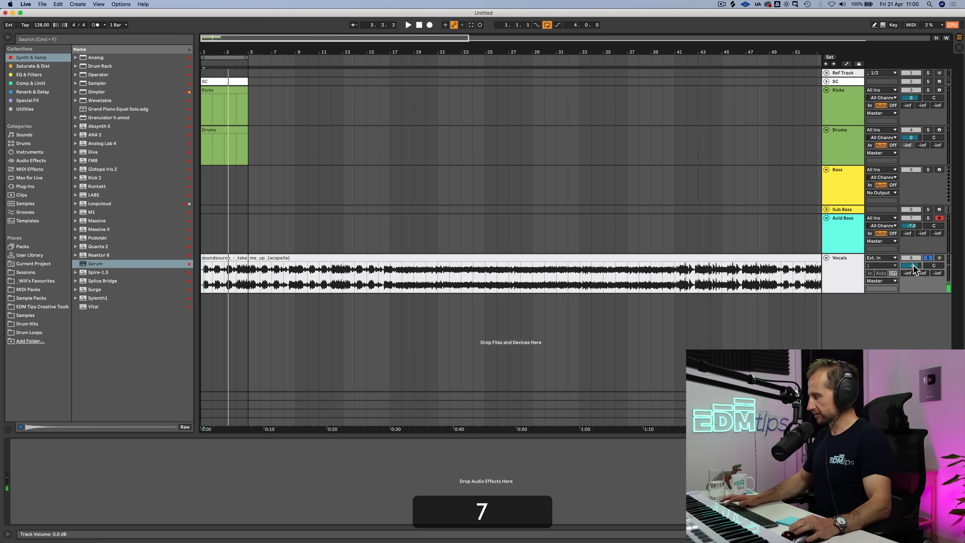
{"action": "key", "text": "Return"}
Audition the acapella around bars 12 and 47 to find a usable phrase
{"action": "left_click", "coordinate": [331, 285]}
{"action": "key", "text": "space"}
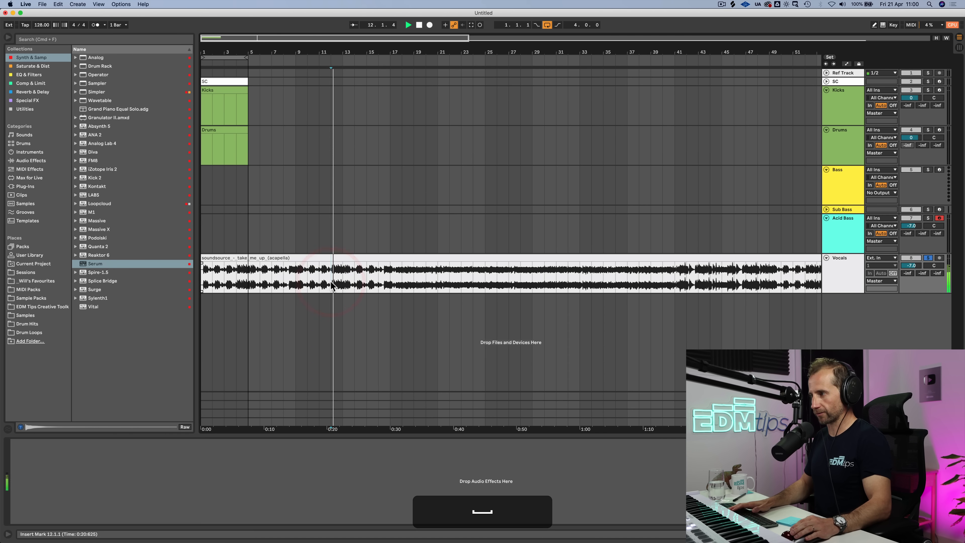
{"action": "key", "text": "space"}
{"action": "left_click", "coordinate": [744, 271]}
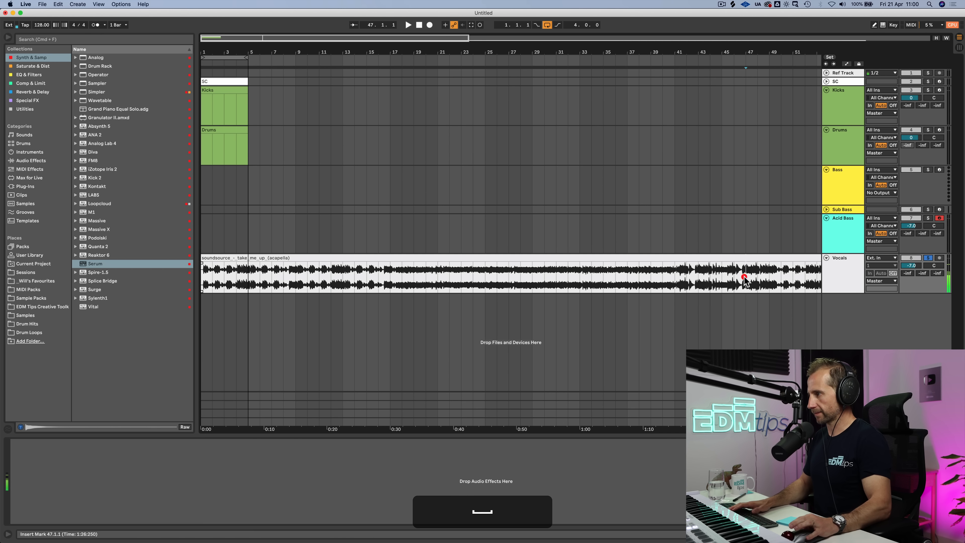
{"action": "key", "text": "space"}
{"action": "key", "text": "space"}
Split the acapella at the start of the phrase just before bar 47 and play the phrase
{"action": "left_click_drag", "start_coordinate": [762, 55], "coordinate": [652, 127]}
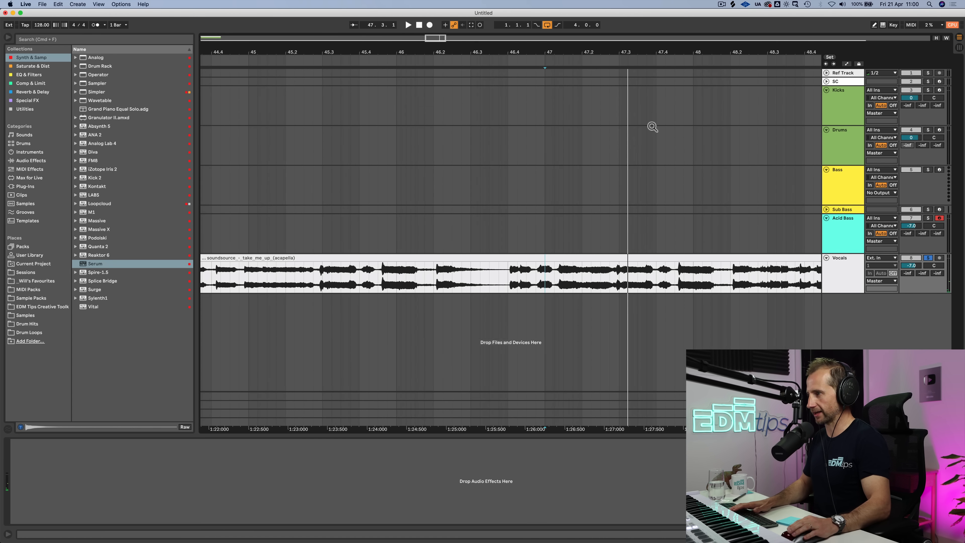
{"action": "left_click", "coordinate": [511, 279]}
{"action": "key", "text": "super+e"}
{"action": "left_click", "coordinate": [526, 278]}
{"action": "key", "text": "super+space"}
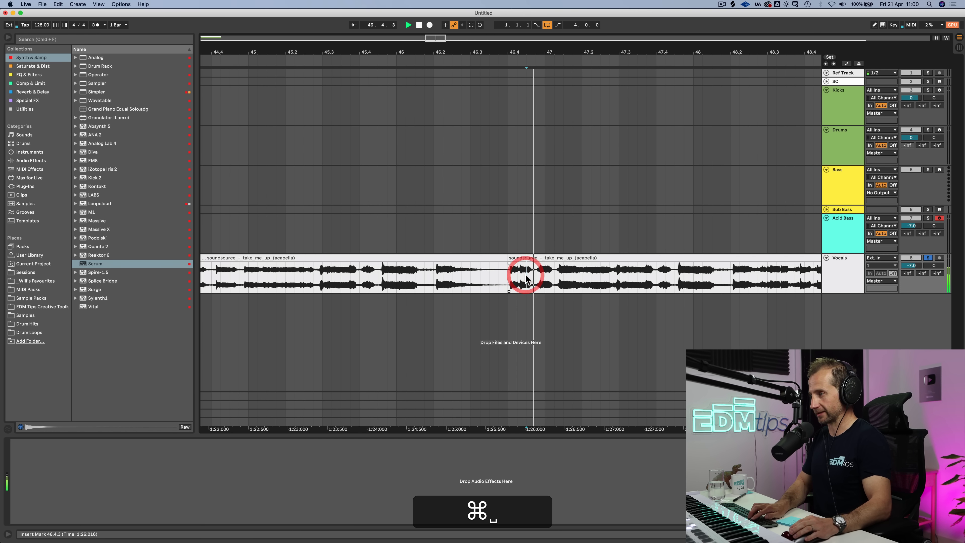
{"action": "key", "text": "space"}
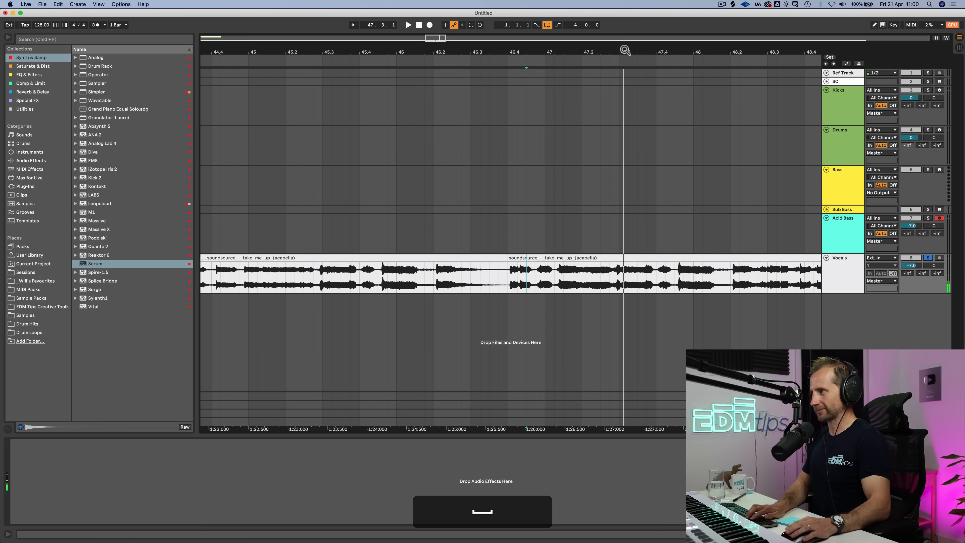
Split the acapella after the phrase at about 47.2.4, delete everything after it and add a short fade-out
{"action": "left_click_drag", "start_coordinate": [625, 50], "coordinate": [625, 72]}
{"action": "left_click", "coordinate": [580, 270]}
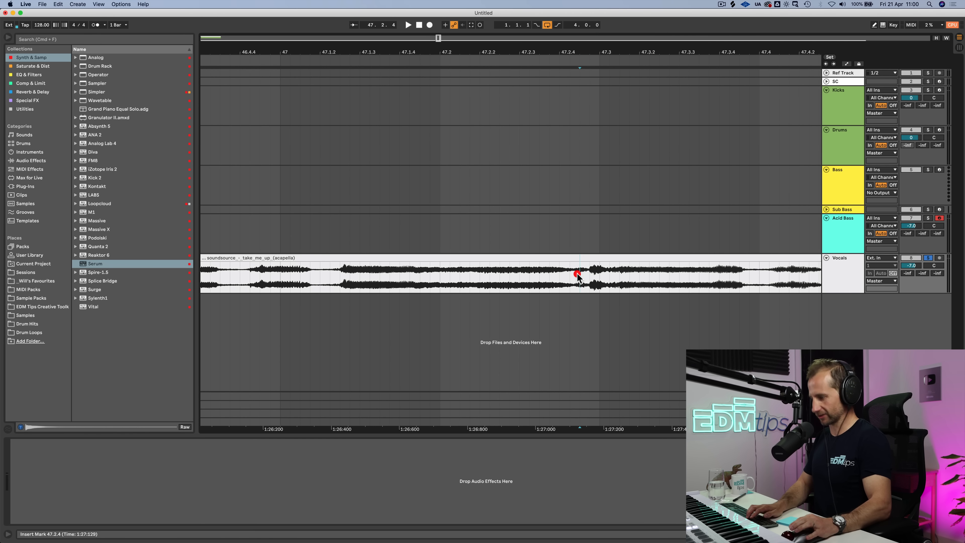
{"action": "key", "text": "super+e"}
{"action": "left_click", "coordinate": [589, 258]}
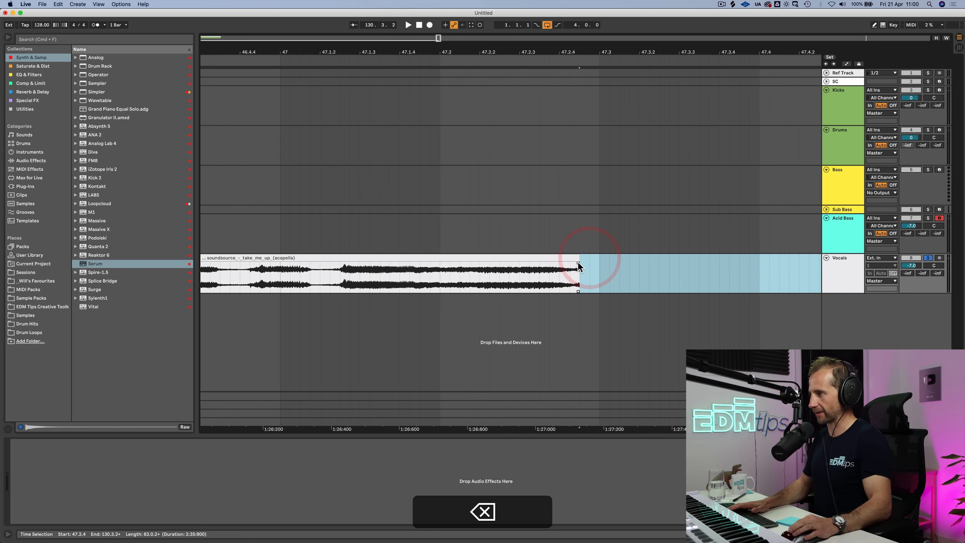
{"action": "left_click_drag", "start_coordinate": [579, 264], "coordinate": [562, 267]}
Delete the part of the acapella that precedes the chosen phrase
{"action": "left_click_drag", "start_coordinate": [548, 51], "coordinate": [548, 38]}
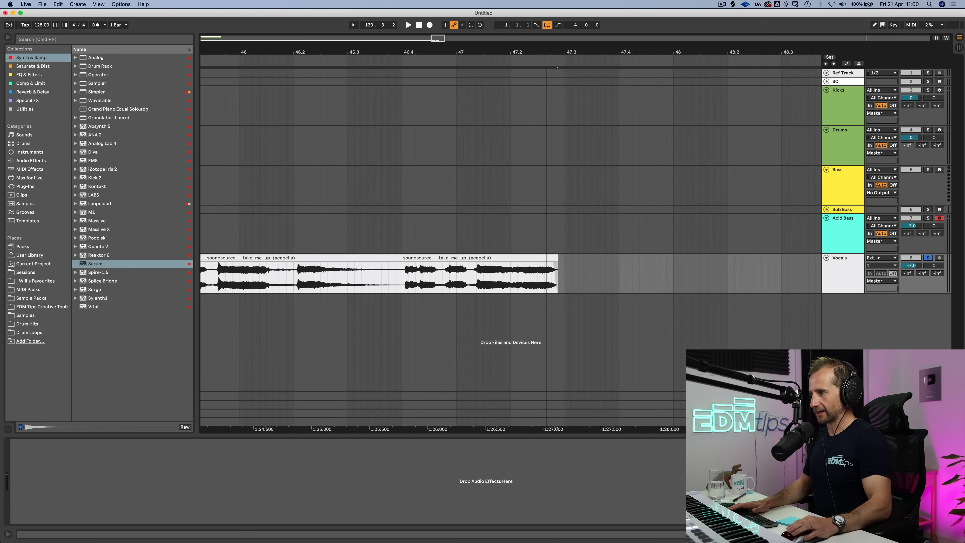
{"action": "left_click", "coordinate": [434, 277]}
{"action": "left_click", "coordinate": [428, 256]}
{"action": "key", "text": "BackSpace"}
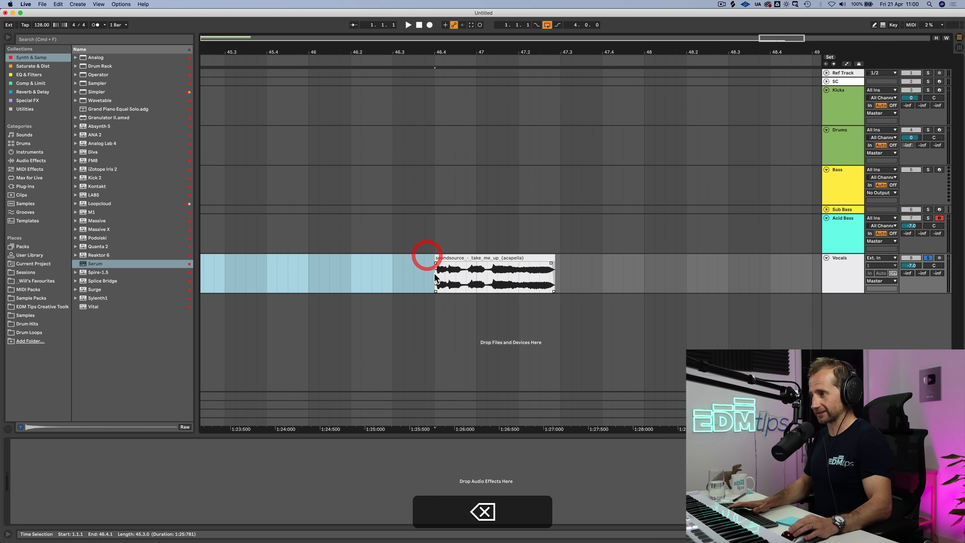
Colour the vocal phrase clip and the Vocals track pink-purple, and take the track out of solo
{"action": "left_click_drag", "start_coordinate": [437, 51], "coordinate": [437, 7]}
{"action": "right_click", "coordinate": [455, 258]}
{"action": "left_click", "coordinate": [435, 277]}
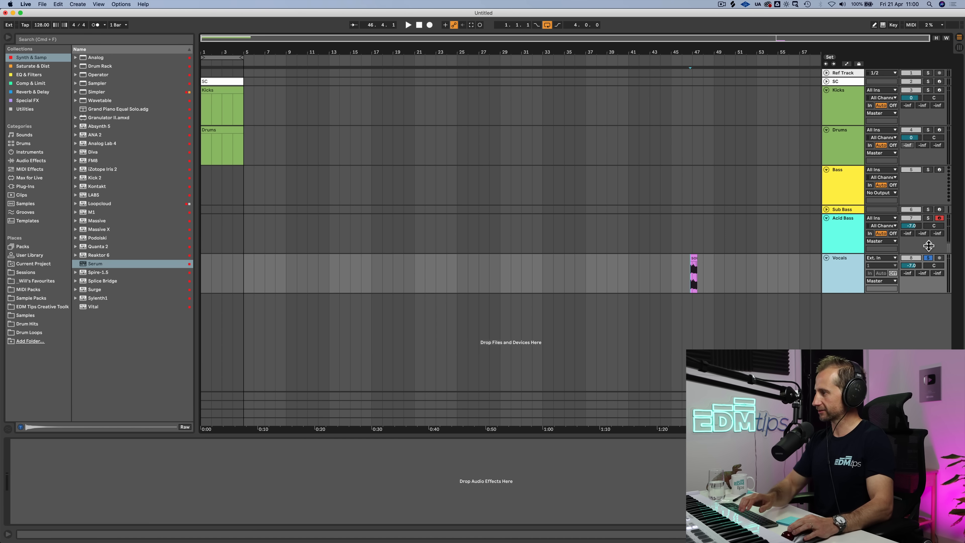
{"action": "left_click", "coordinate": [927, 258]}
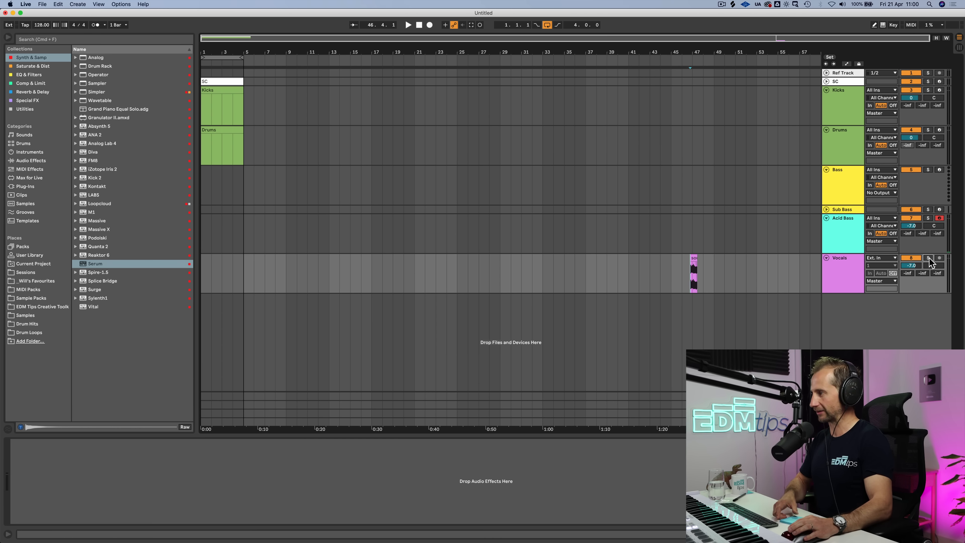
{"action": "double_click", "coordinate": [929, 258]}
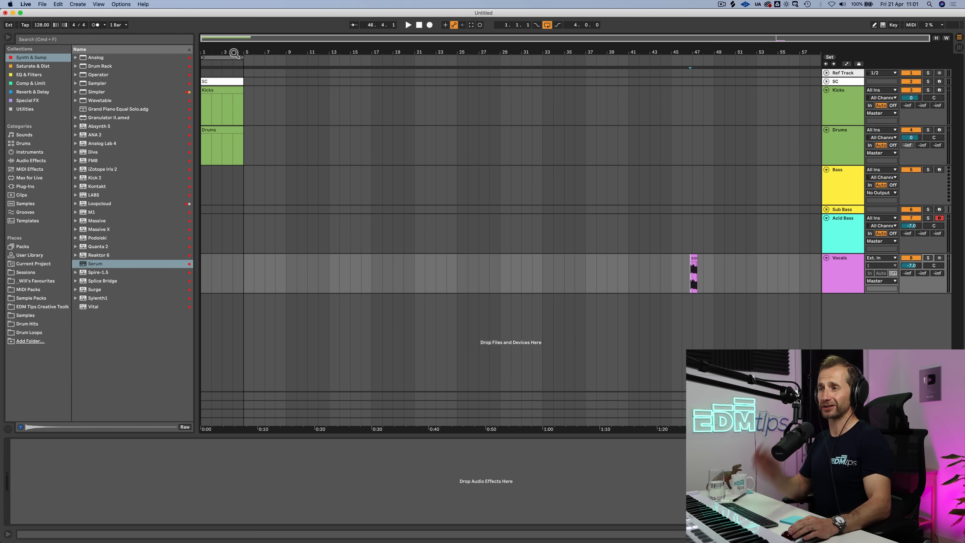
Audition kicks from the EDM Tips Ultimate Kick Pack and replace the Main Kick sample on the Kicks track with Kick 14
{"action": "left_click_drag", "start_coordinate": [202, 50], "coordinate": [202, 49]}
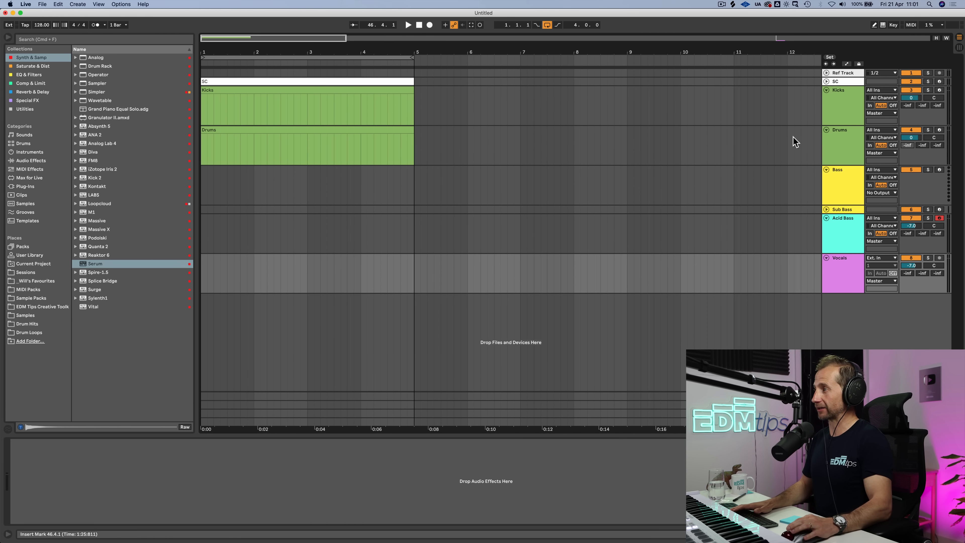
{"action": "left_click", "coordinate": [828, 107]}
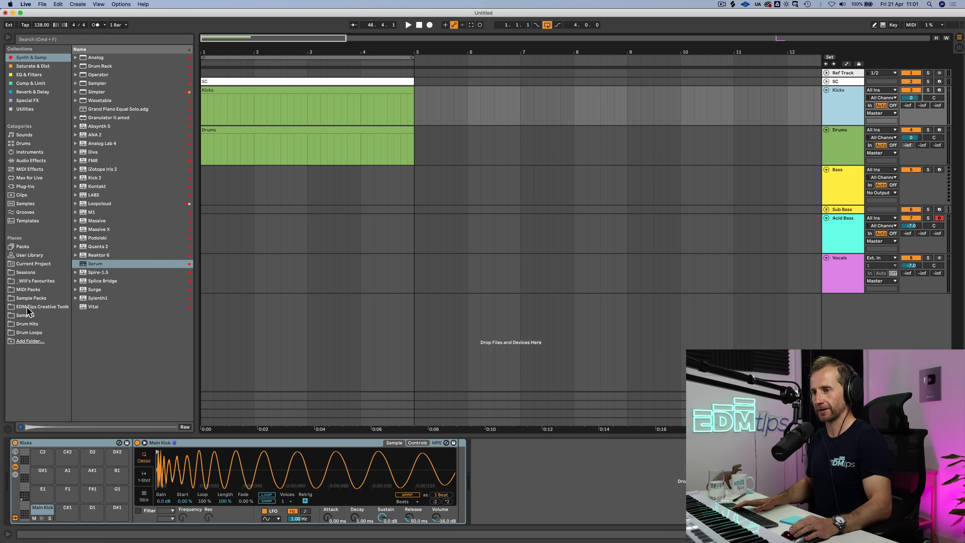
{"action": "left_click", "coordinate": [29, 281]}
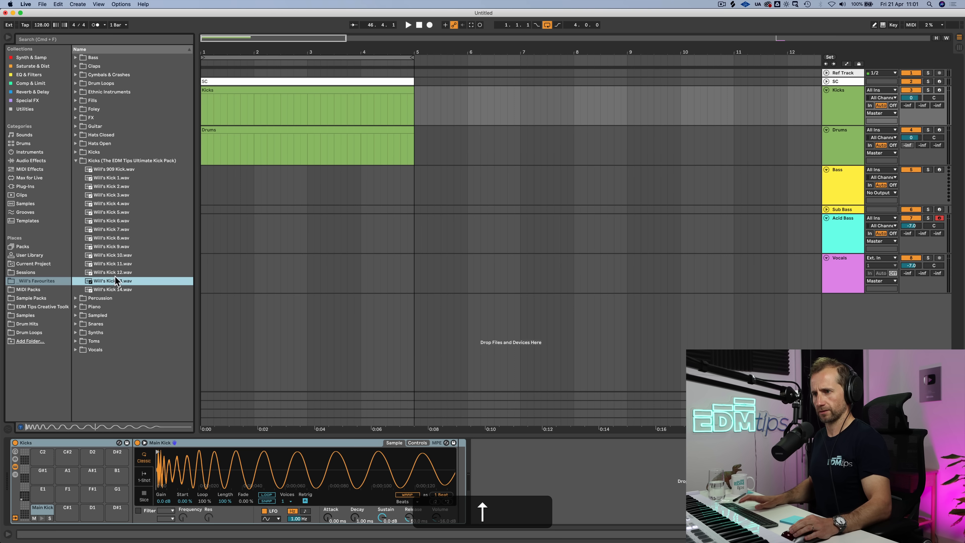
{"action": "key", "text": "Down"}
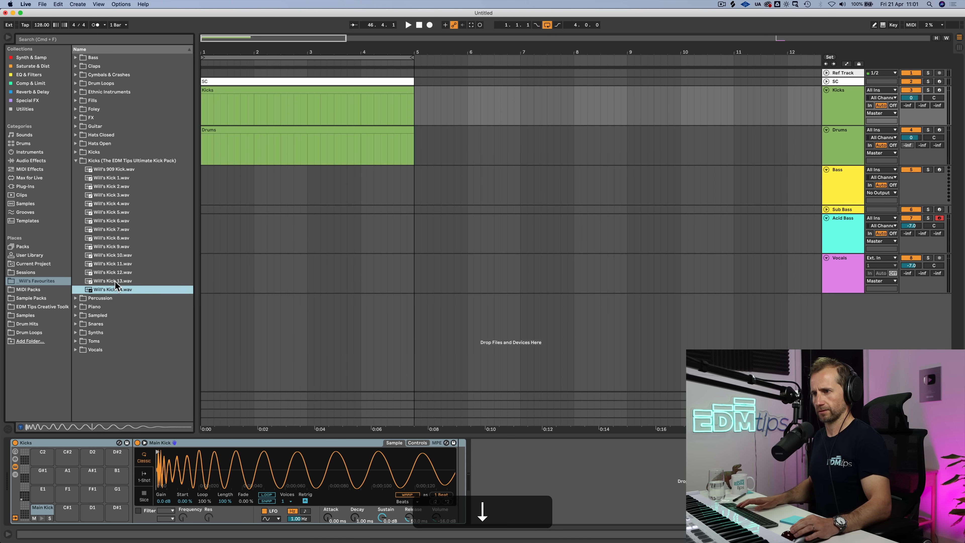
{"action": "left_click", "coordinate": [851, 99]}
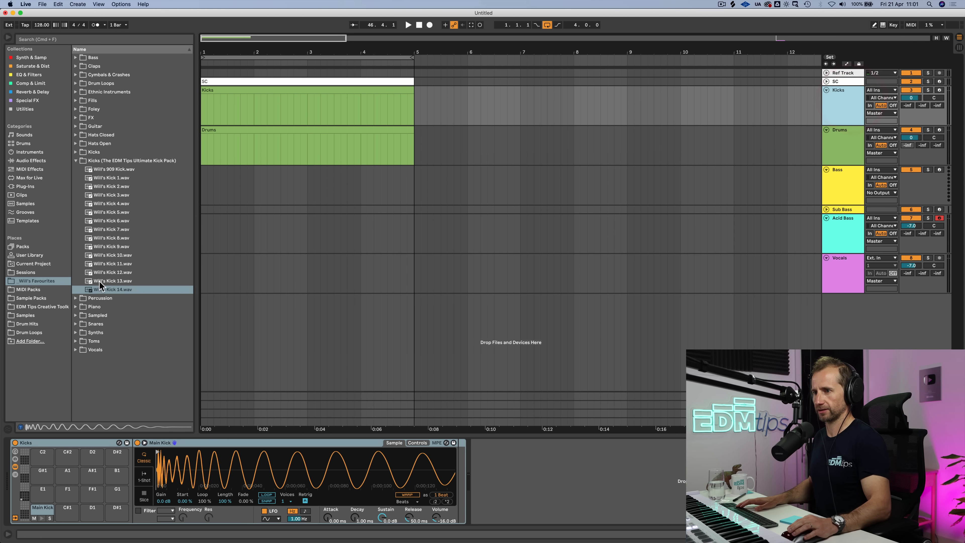
{"action": "left_click_drag", "start_coordinate": [101, 289], "coordinate": [203, 459]}
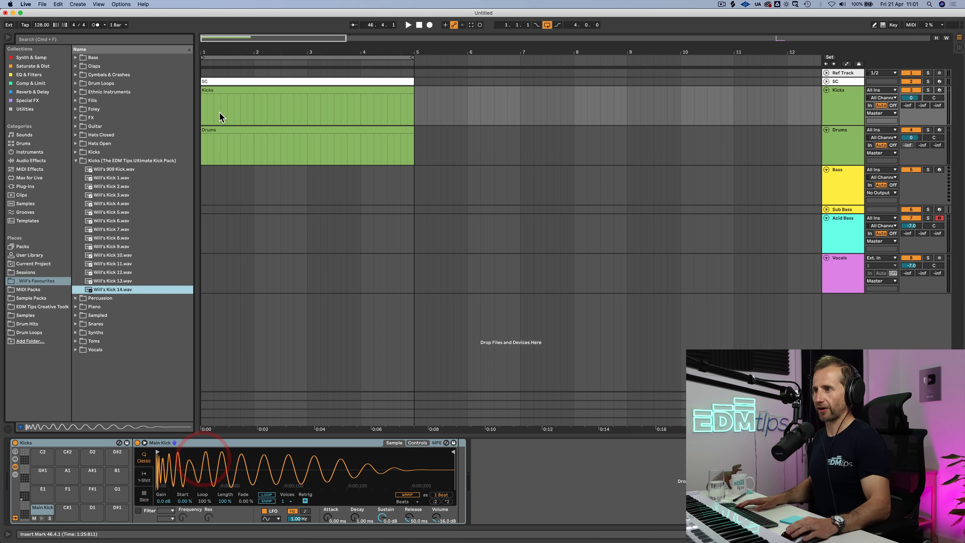
Add a Main Kick note on the first beat of the Kicks clip and duplicate it onto every beat of the four bars
{"action": "double_click", "coordinate": [219, 102]}
{"action": "double_click", "coordinate": [211, 274]}
{"action": "left_click_drag", "start_coordinate": [253, 281], "coordinate": [210, 274]}
{"action": "key", "text": "super+d"}
{"action": "key", "text": "super+d"}
{"action": "key", "text": "super+d"}
{"action": "key", "text": "super+d"}
{"action": "key", "text": "super+d"}
{"action": "key", "text": "super+d"}
{"action": "key", "text": "super+d"}
{"action": "key", "text": "super+d"}
{"action": "key", "text": "super+d"}
{"action": "key", "text": "super+d"}
{"action": "key", "text": "super+d"}
{"action": "key", "text": "super+d"}
{"action": "key", "text": "super+d"}
{"action": "key", "text": "super+d"}
{"action": "key", "text": "super+d"}
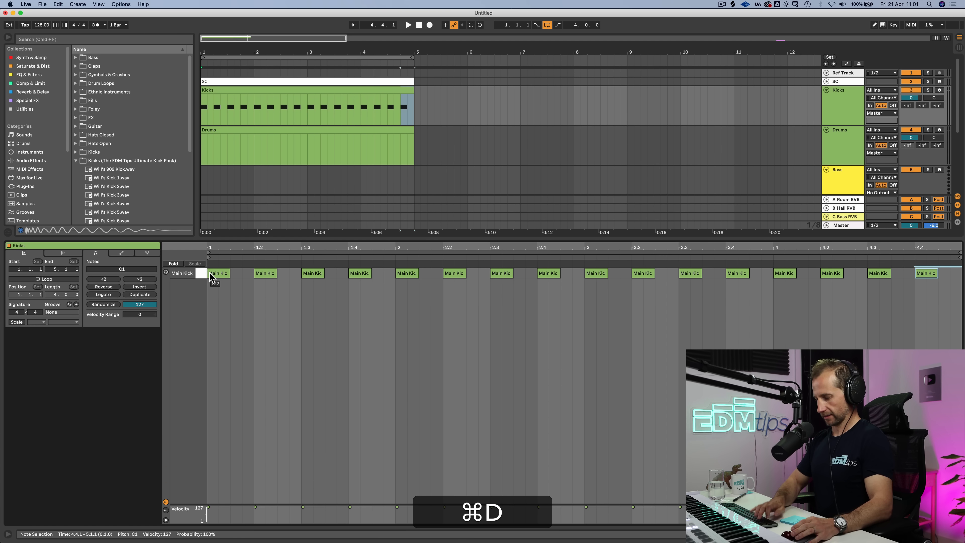
Return to the Kicks track's devices and play back the kick pattern
{"action": "key", "text": "shift+super+Tab"}
{"action": "key", "text": "shift+space"}
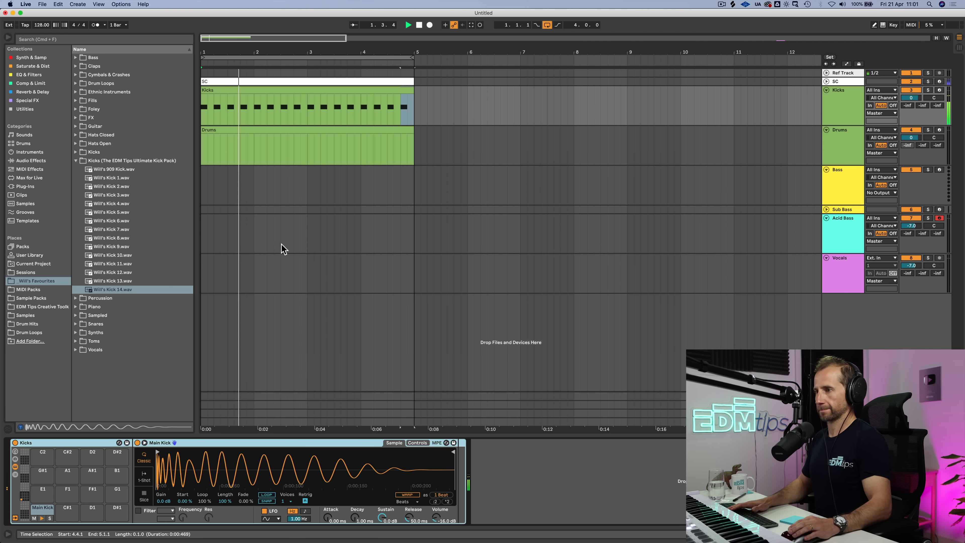
{"action": "key", "text": "space"}
Create a four-bar MIDI clip from bar 1 on the Acid Bass track and name it Acid
{"action": "left_click_drag", "start_coordinate": [205, 237], "coordinate": [413, 230]}
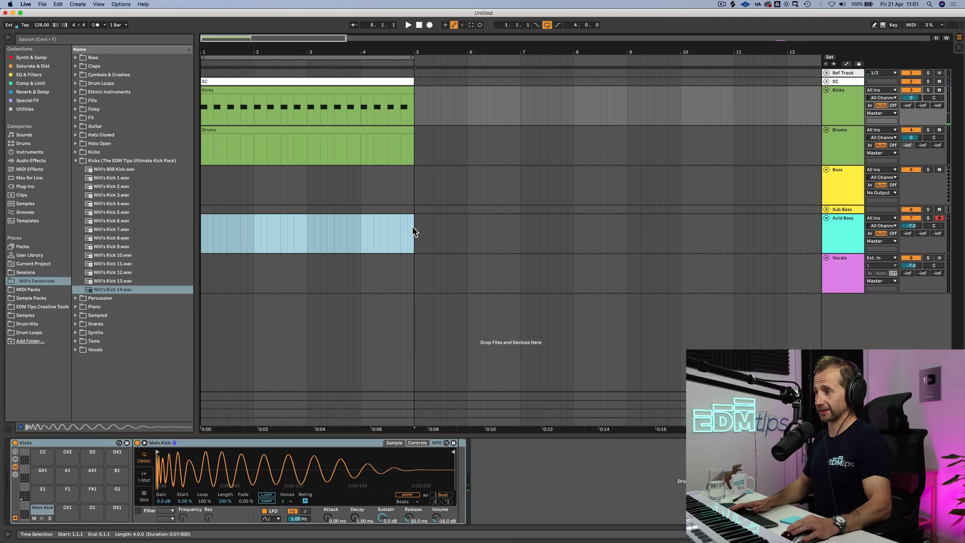
{"action": "key", "text": "shift+super+m"}
{"action": "key", "text": "super+r"}
{"action": "type", "text": "Acid"}
{"action": "key", "text": "Return"}
Add a note at the start of the Acid clip and transpose it down three octaves to C1
{"action": "double_click", "coordinate": [380, 221]}
{"action": "left_click", "coordinate": [204, 323]}
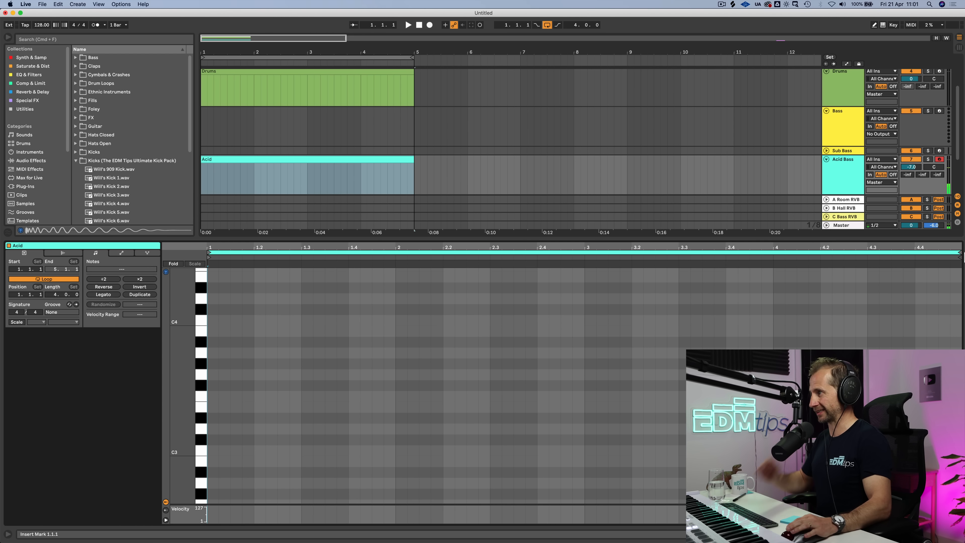
{"action": "double_click", "coordinate": [209, 320]}
{"action": "key", "text": "shift+Down"}
{"action": "key", "text": "shift+Down"}
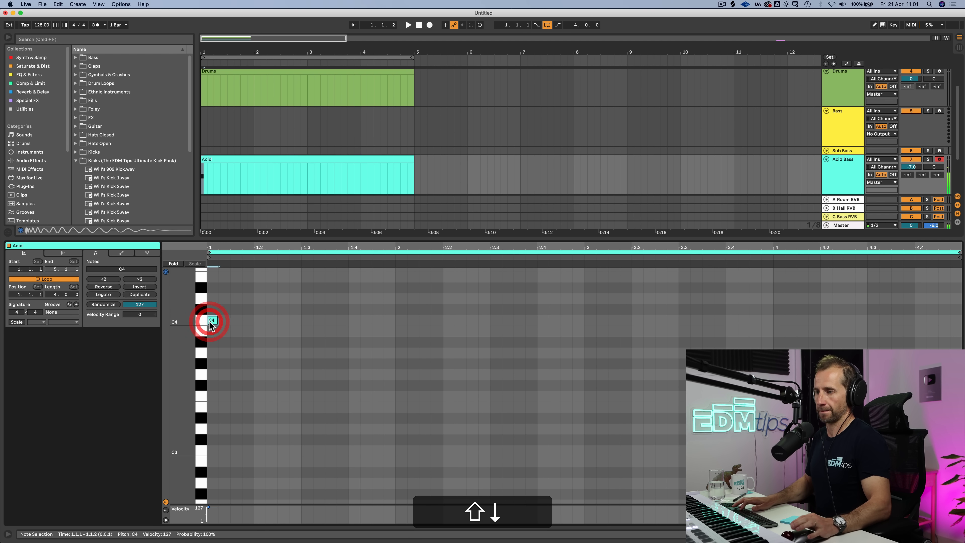
{"action": "key", "text": "shift+Down"}
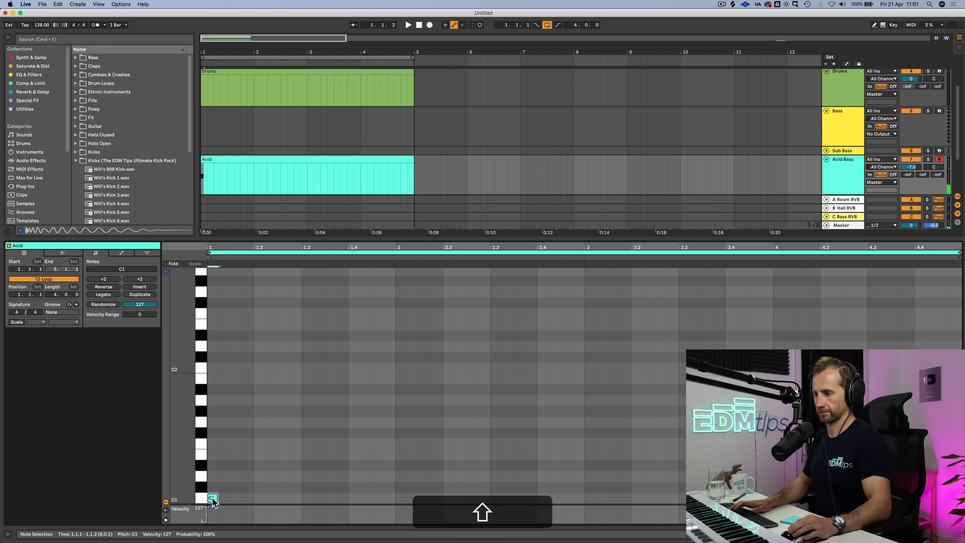
Add a second C1 note at 1.1.4 in the Acid clip and play back the two-note pattern
{"action": "key", "text": "space"}
{"action": "scroll", "coordinate": [216, 499], "scroll_direction": "down", "scroll_amount": 5}
{"action": "double_click", "coordinate": [247, 403]}
{"action": "mouse_move", "coordinate": [218, 403]}
{"action": "left_mouse_down"}
{"action": "mouse_move", "coordinate": [265, 402]}
{"action": "mouse_move", "coordinate": [205, 406]}
{"action": "left_mouse_up"}
{"action": "key", "text": "space"}
{"action": "key", "text": "space"}
Duplicate the two-note C1 pattern every two beats until it fills the four-bar Acid clip
{"action": "key", "text": "super+d"}
{"action": "key", "text": "super+d"}
{"action": "key", "text": "super+d"}
{"action": "key", "text": "super+d"}
{"action": "key", "text": "super+d"}
{"action": "key", "text": "super+d"}
{"action": "key", "text": "super+d"}
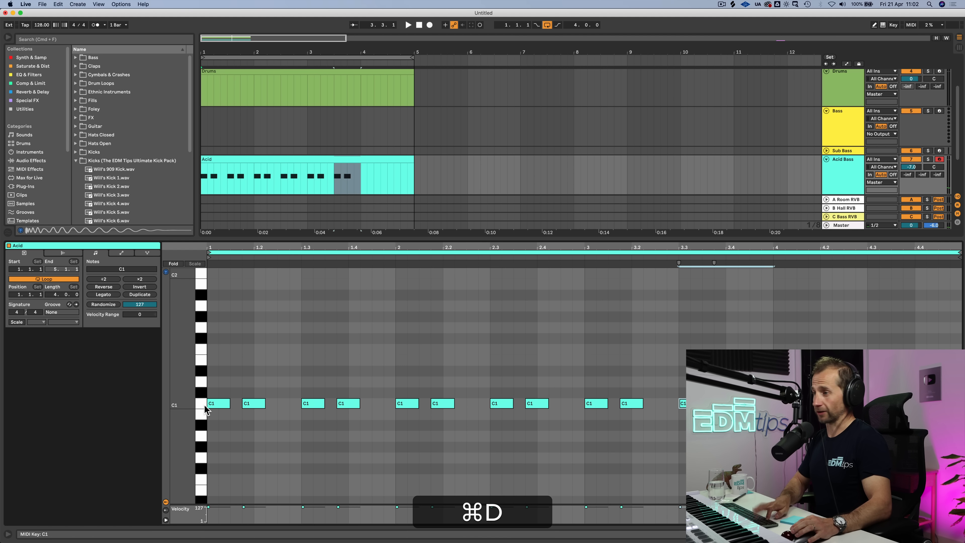
{"action": "key", "text": "shift+super+d"}
Save the Live set as WD40 in the Sessions folder
{"action": "key", "text": "shift+super+Tab"}
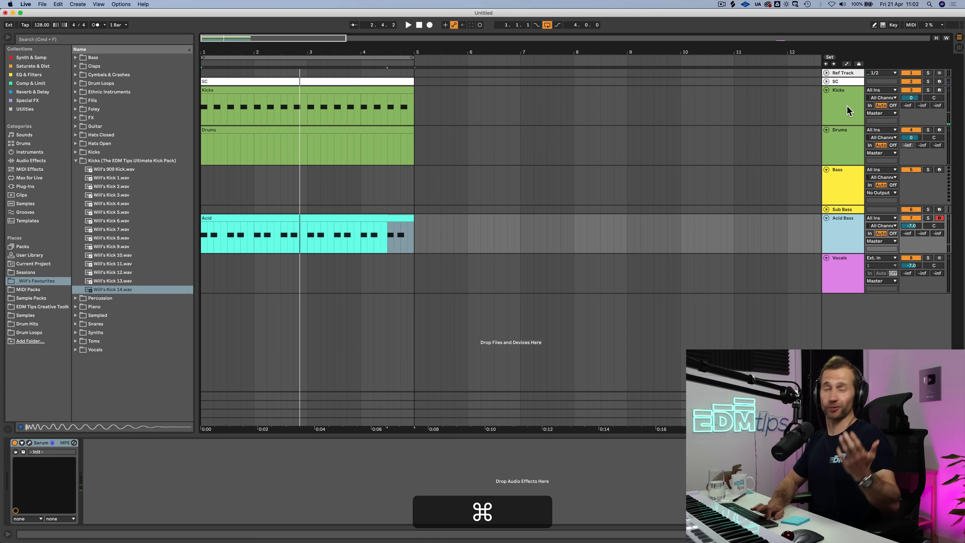
{"action": "key", "text": "super+s"}
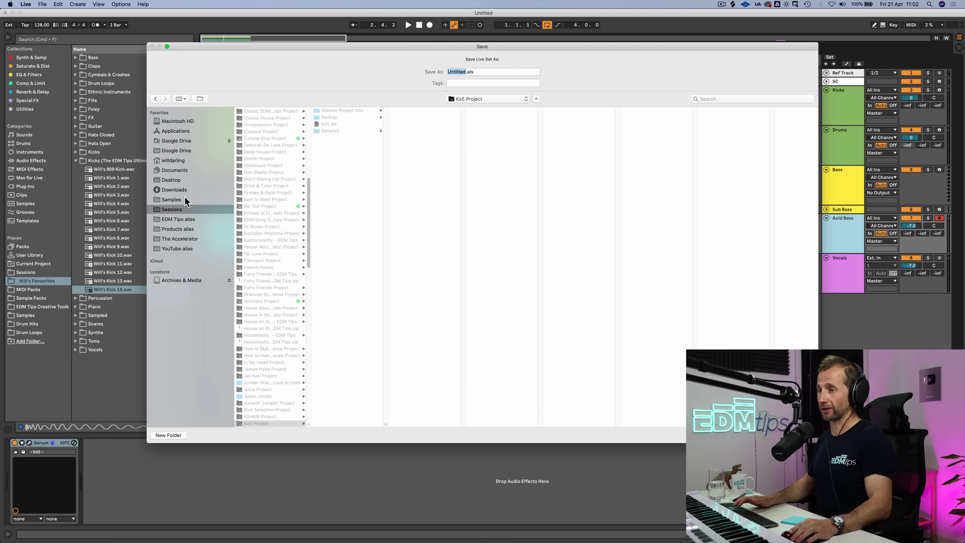
{"action": "left_click", "coordinate": [184, 196]}
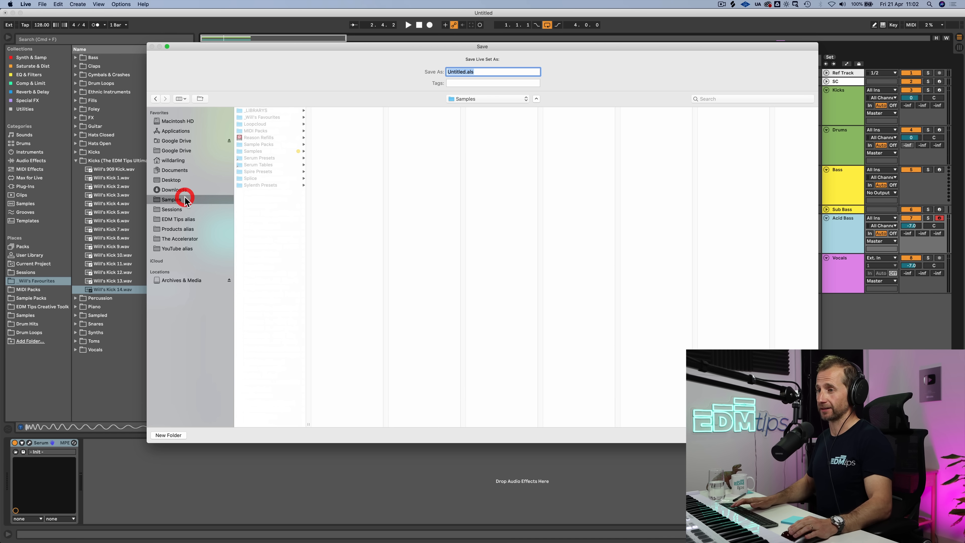
{"action": "left_click", "coordinate": [181, 206]}
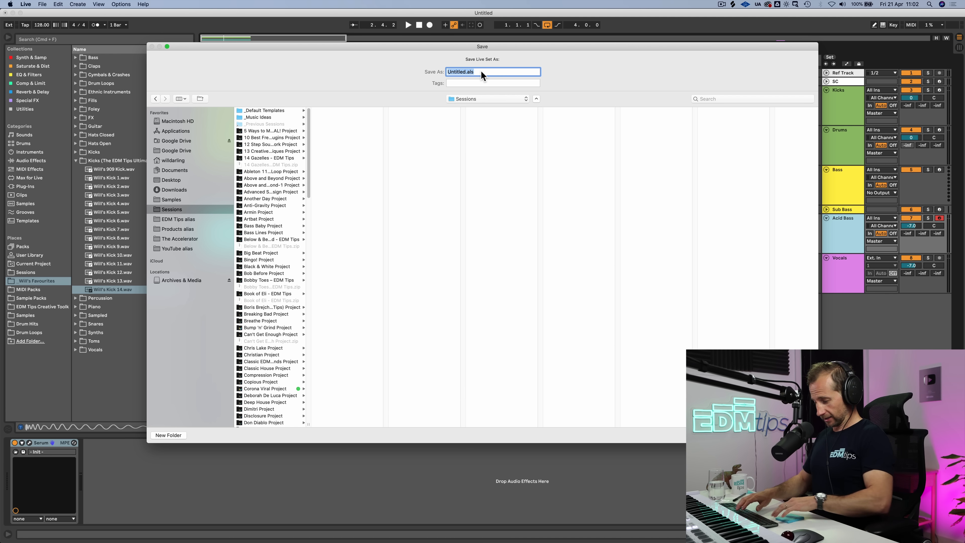
{"action": "type", "text": "WD0"}
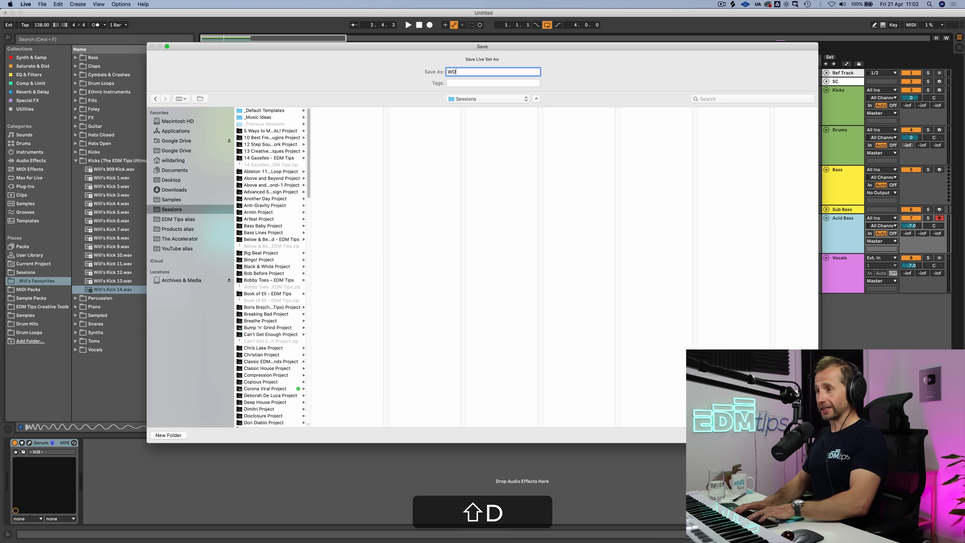
{"action": "key", "text": "Return"}
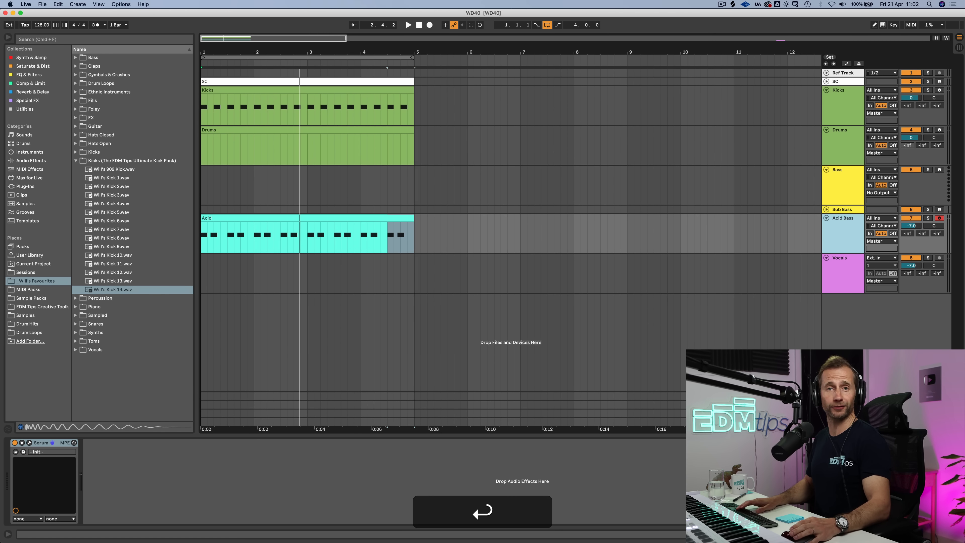
Play back the kick and acid pattern, and add the Compressor from the Comp & Limit collection to the Acid Bass track
{"action": "key", "text": "space"}
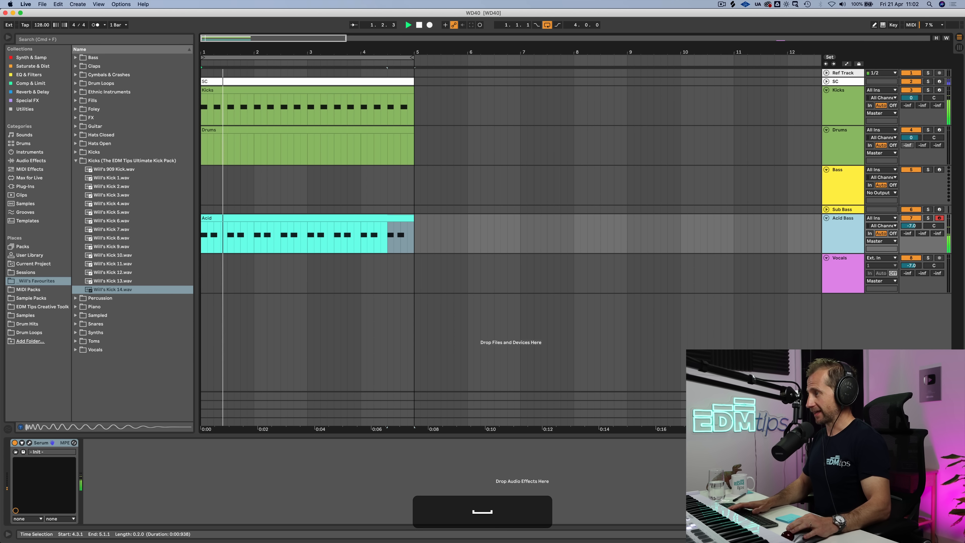
{"action": "key", "text": "space"}
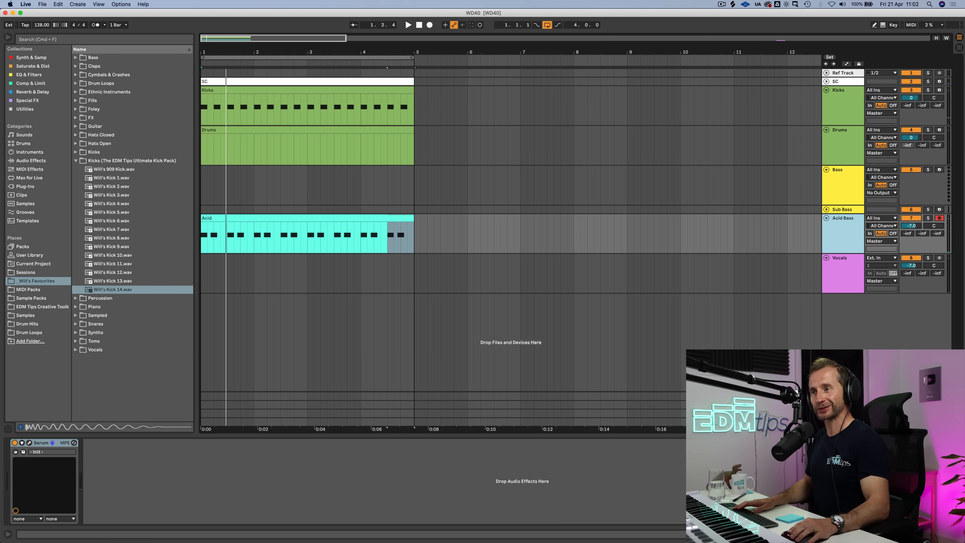
{"action": "left_click", "coordinate": [29, 75]}
{"action": "left_click", "coordinate": [30, 83]}
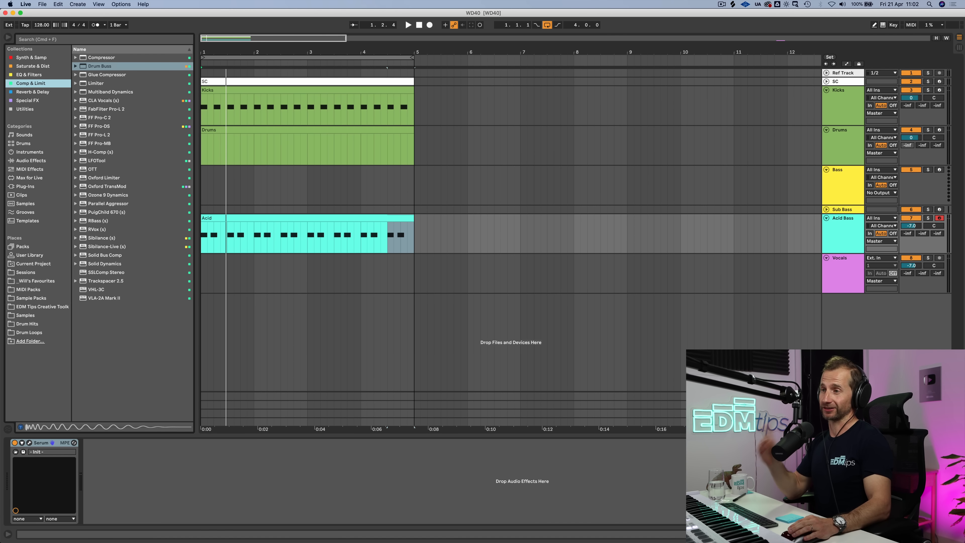
{"action": "left_click", "coordinate": [102, 57]}
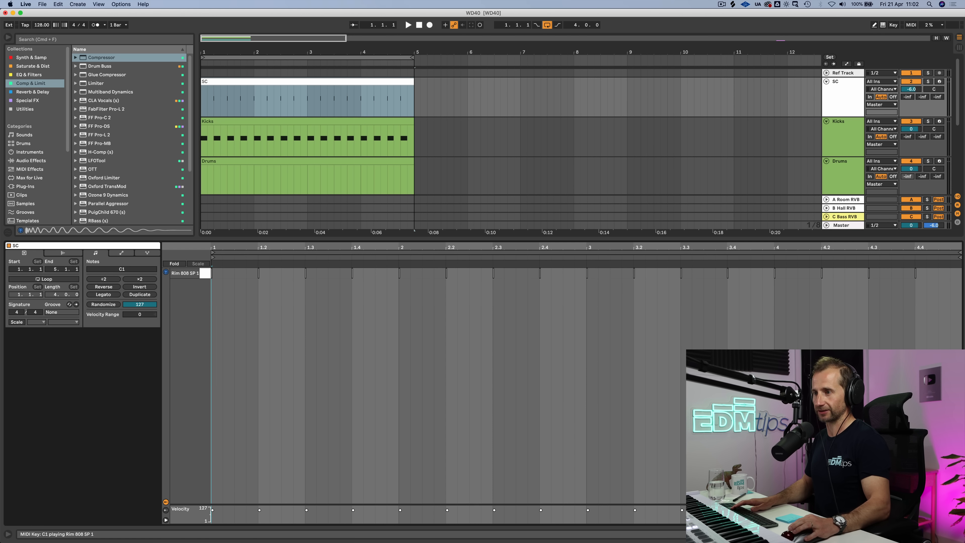
Select all Rim 808 notes in the SC clip to audition them, and show the SC track's Sidechain device
{"action": "left_click", "coordinate": [186, 273]}
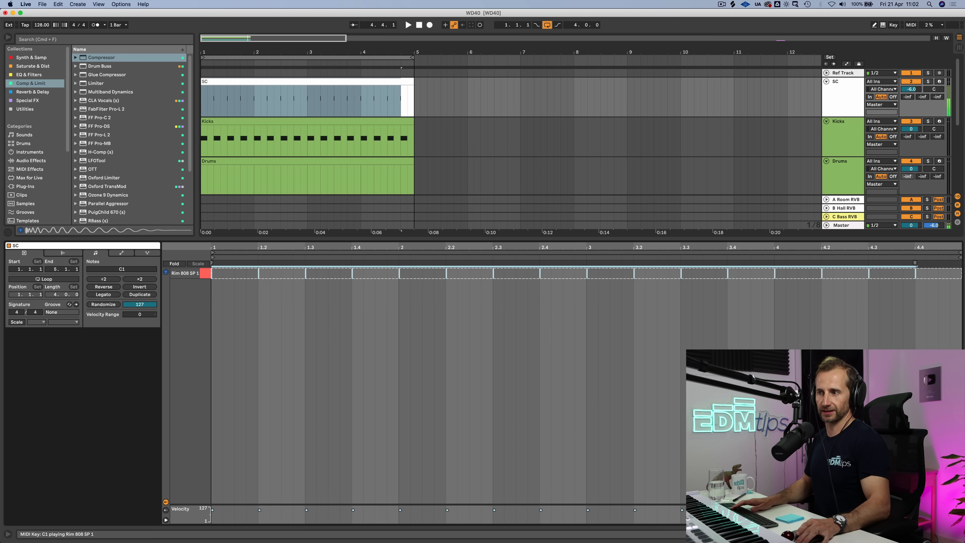
{"action": "key", "text": "shift"}
{"action": "key", "text": "shift+Tab"}
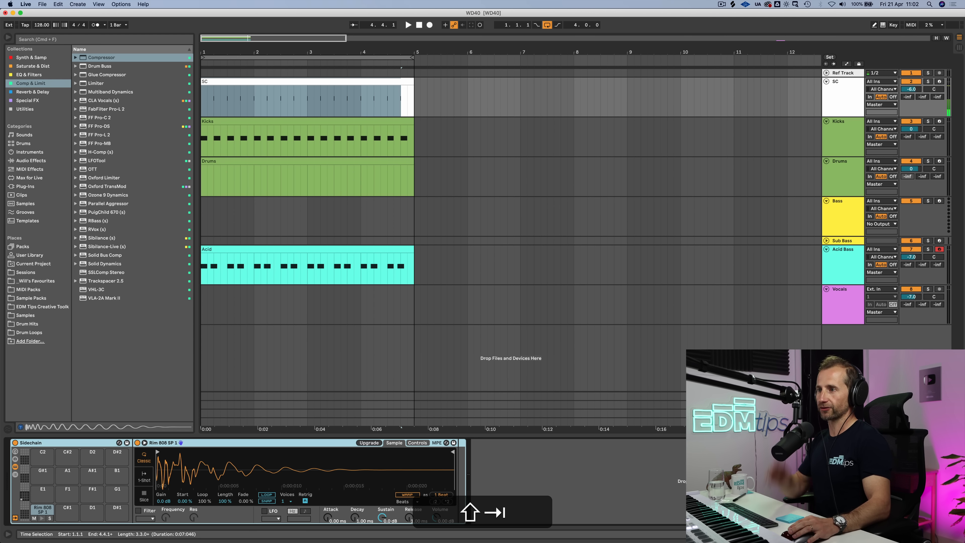
{"action": "mouse_move", "coordinate": [205, 53]}
{"action": "left_mouse_down"}
{"action": "mouse_move", "coordinate": [205, 108]}
{"action": "mouse_move", "coordinate": [205, 52]}
{"action": "left_mouse_up"}
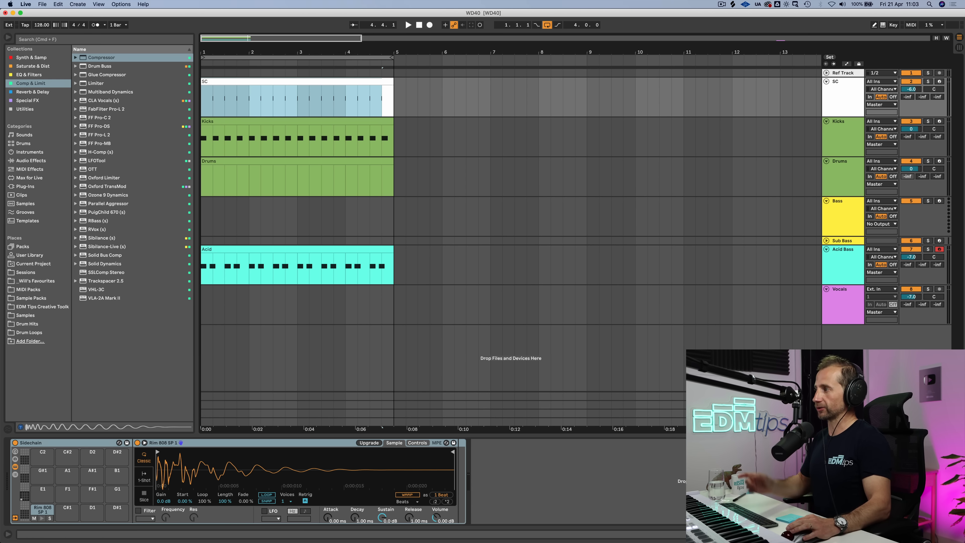
Route the SC track's output to Sends Only and fold the track
{"action": "left_click", "coordinate": [842, 82]}
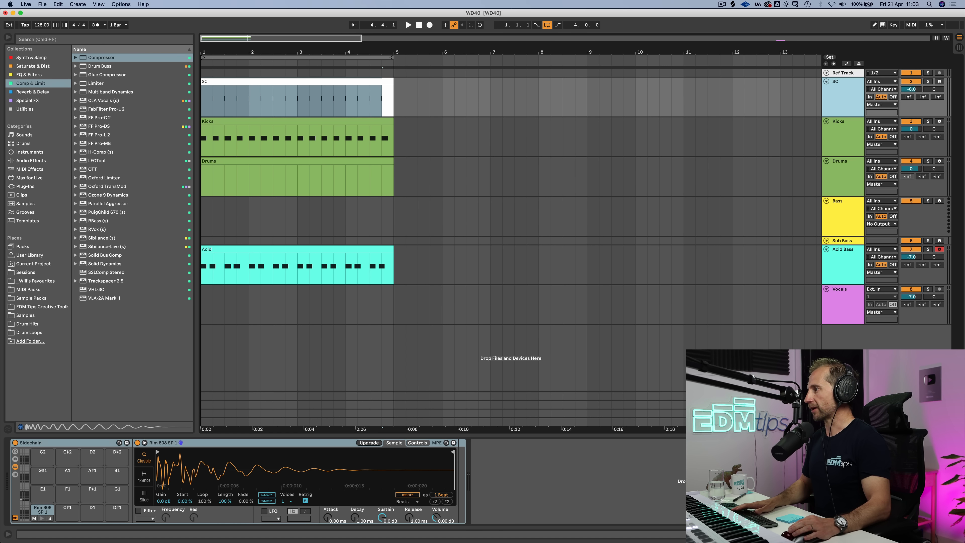
{"action": "left_click", "coordinate": [880, 104]}
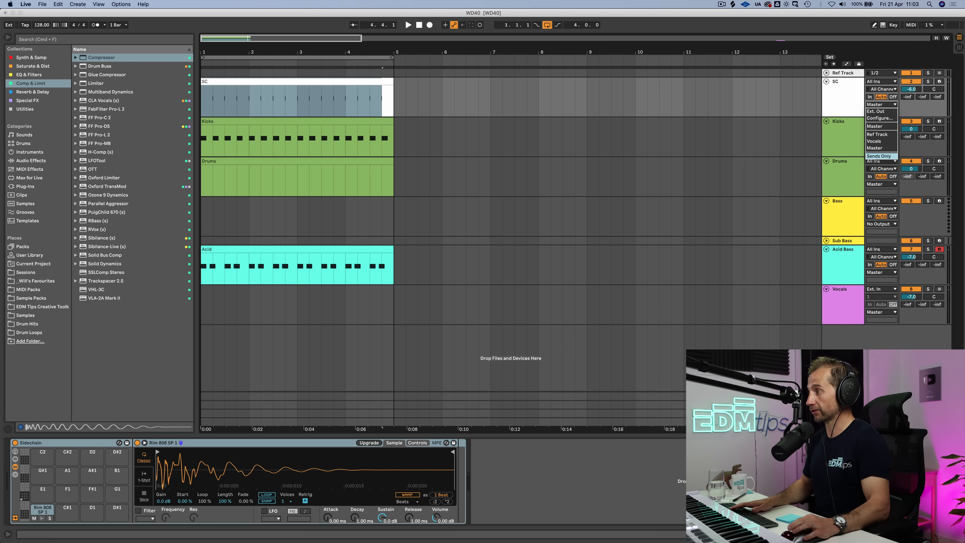
{"action": "left_click", "coordinate": [879, 156]}
{"action": "left_click", "coordinate": [826, 81]}
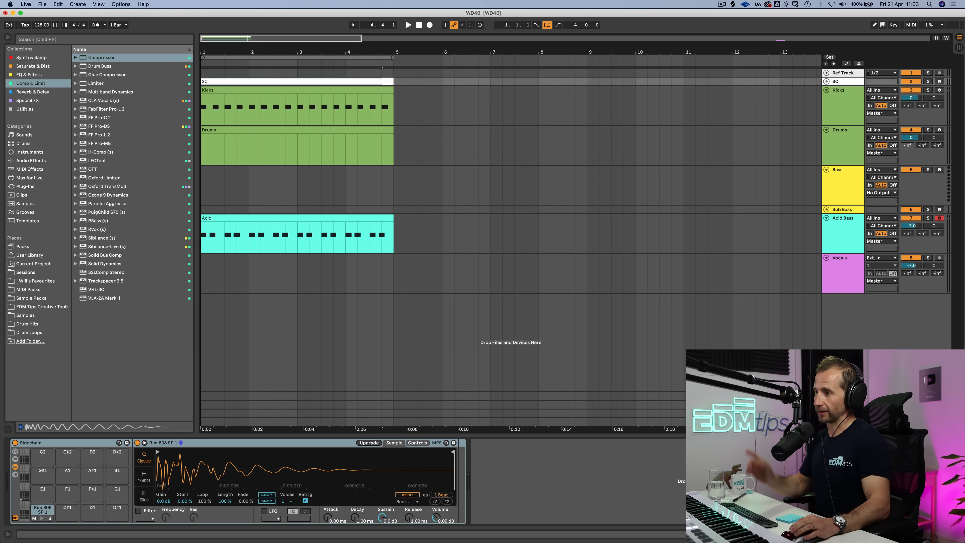
Lower the threshold of SC COMP on the Acid Bass track to about -56 dB while playing the loop
{"action": "left_click", "coordinate": [843, 228]}
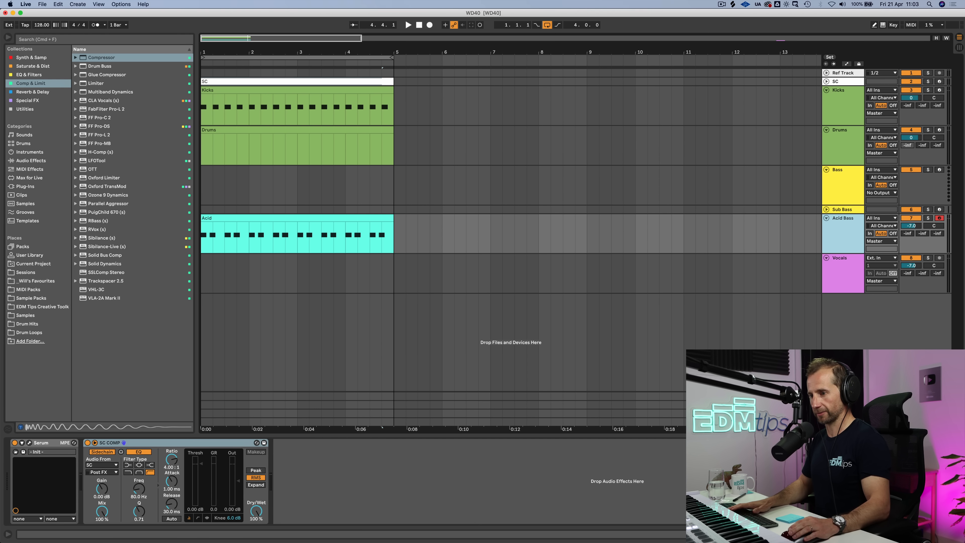
{"action": "key", "text": "space"}
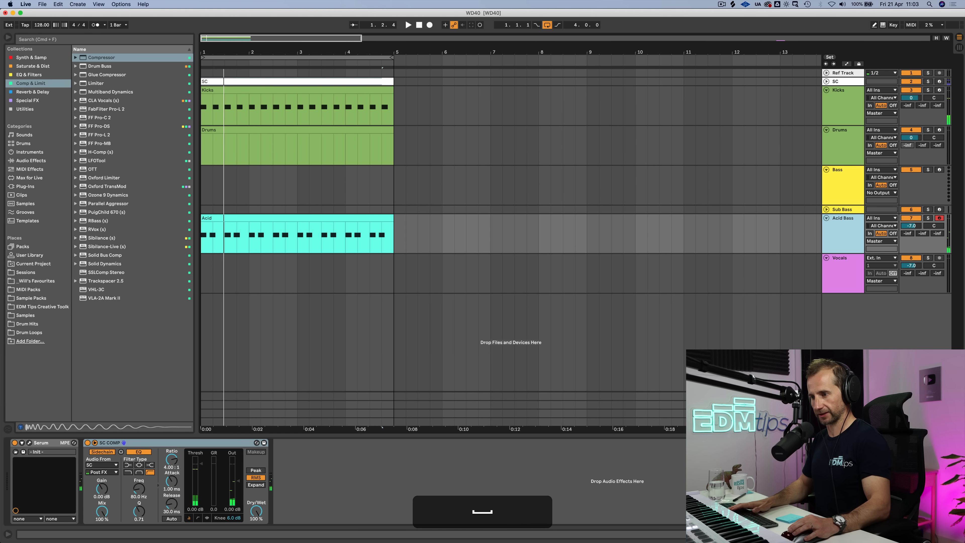
{"action": "key", "text": "space"}
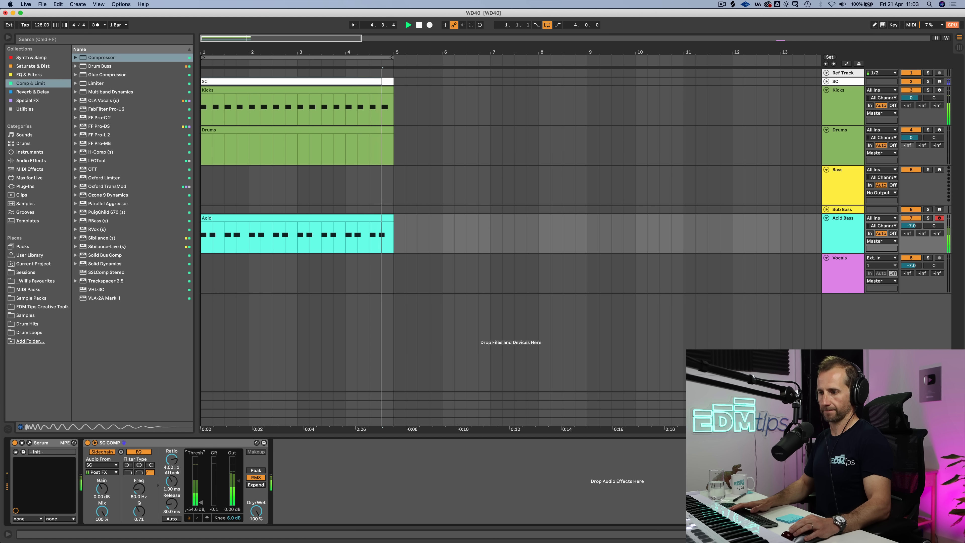
{"action": "key", "text": "space"}
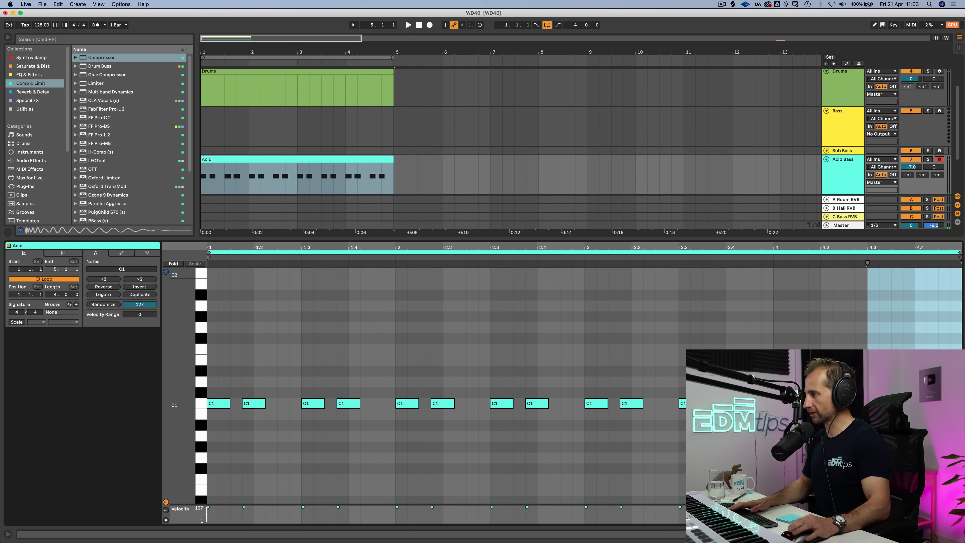
Add a C1 note at 4.4.3 in the Acid clip, shorten the earlier notes to sixteenths and play back the pattern
{"action": "double_click", "coordinate": [944, 403]}
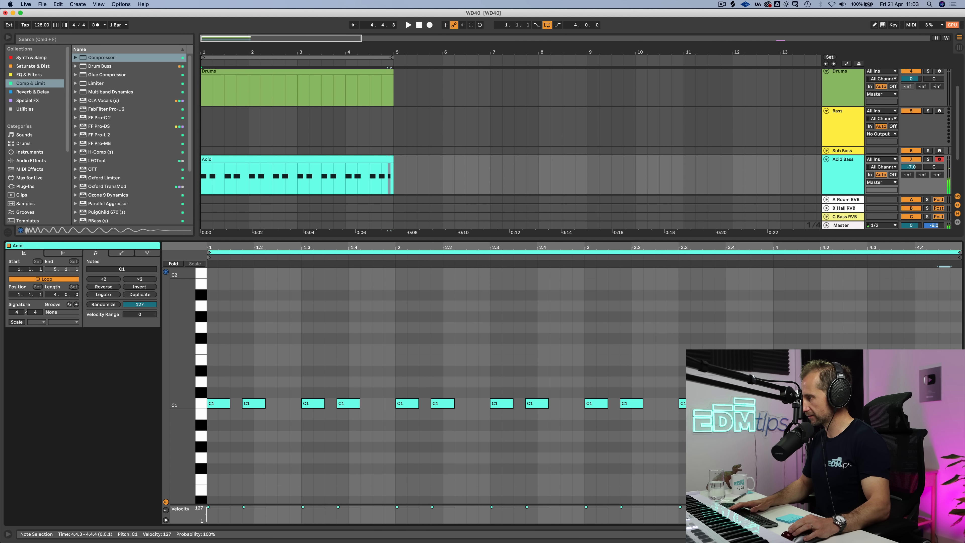
{"action": "left_click_drag", "start_coordinate": [951, 403], "coordinate": [218, 403]}
{"action": "key", "text": "shift+space"}
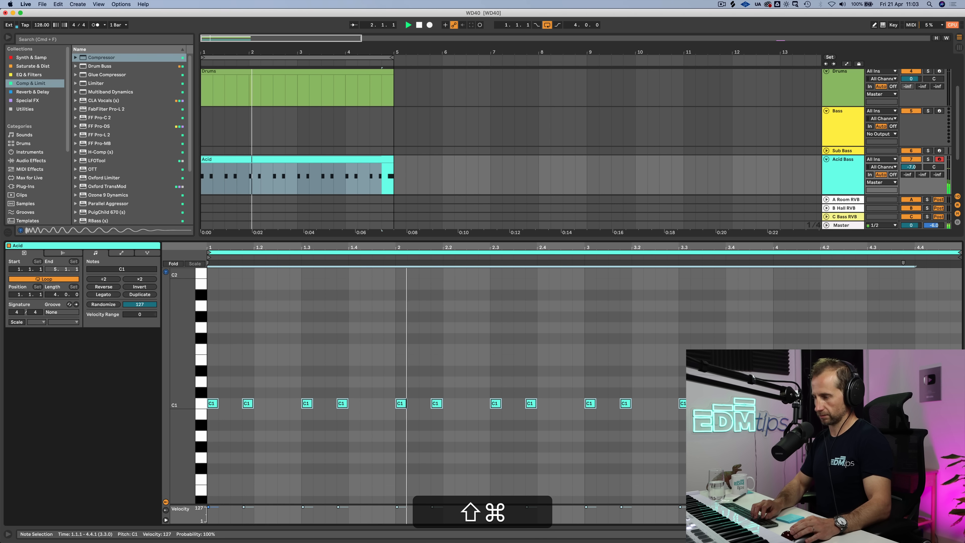
{"action": "key", "text": "super+shift+Tab"}
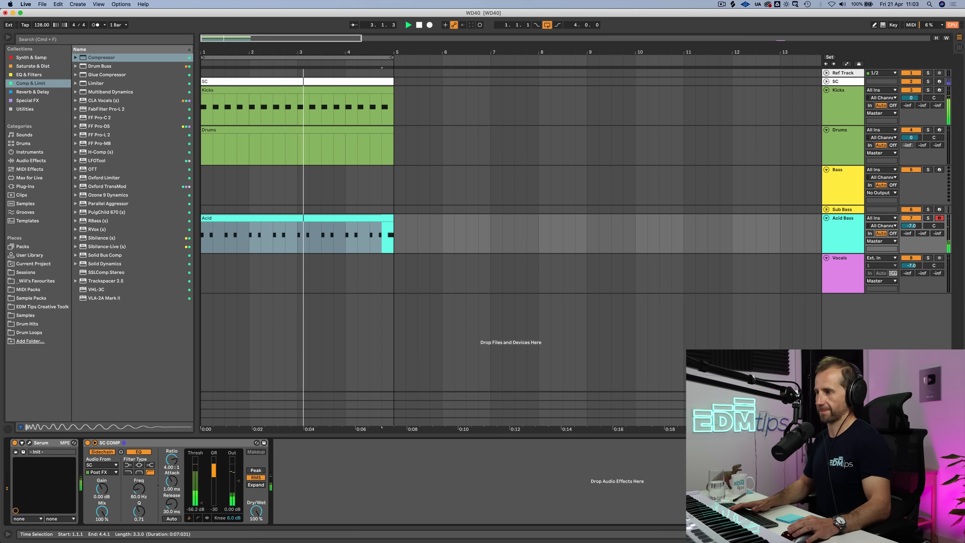
{"action": "left_click", "coordinate": [387, 72]}
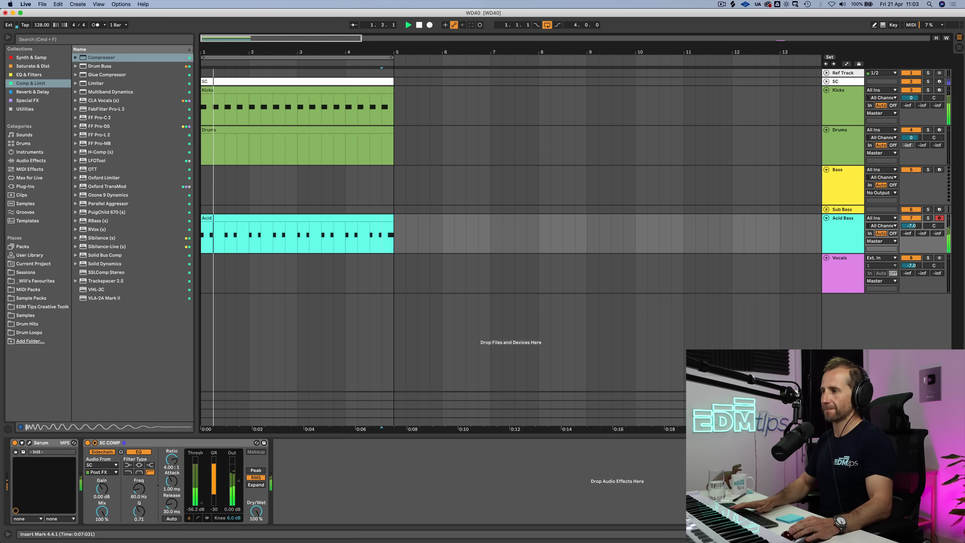
{"action": "key", "text": "space"}
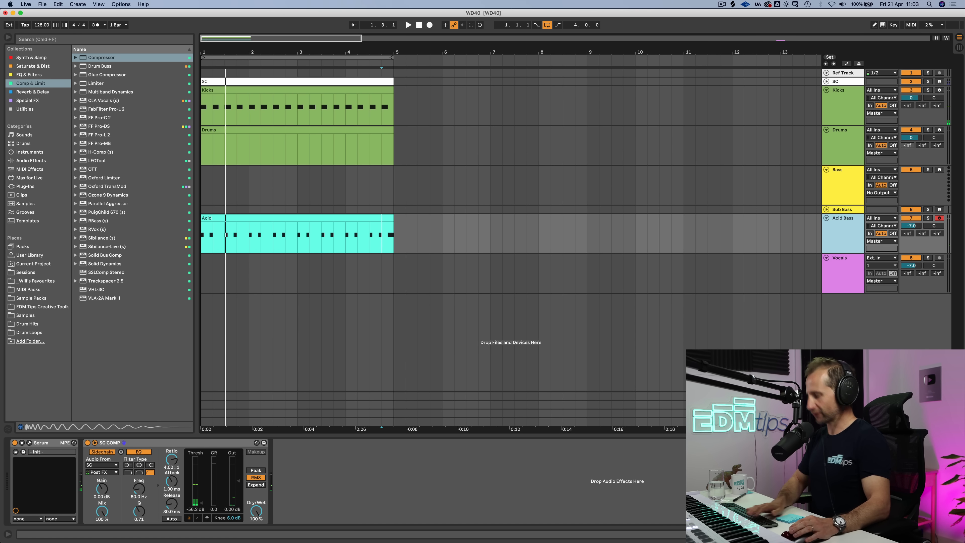
Show the B Hall RVB return in the Session mixer and set its Hall Reverb decay to 4.55 s
{"action": "key", "text": "Tab"}
{"action": "left_click", "coordinate": [844, 39]}
{"action": "left_click", "coordinate": [854, 37]}
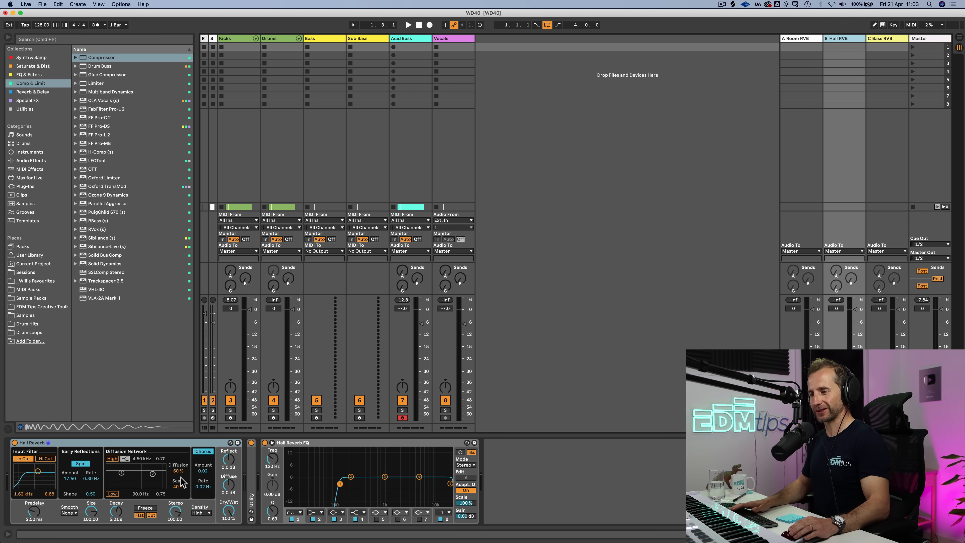
{"action": "left_click_drag", "start_coordinate": [115, 510], "coordinate": [116, 507]}
{"action": "left_click", "coordinate": [227, 510]}
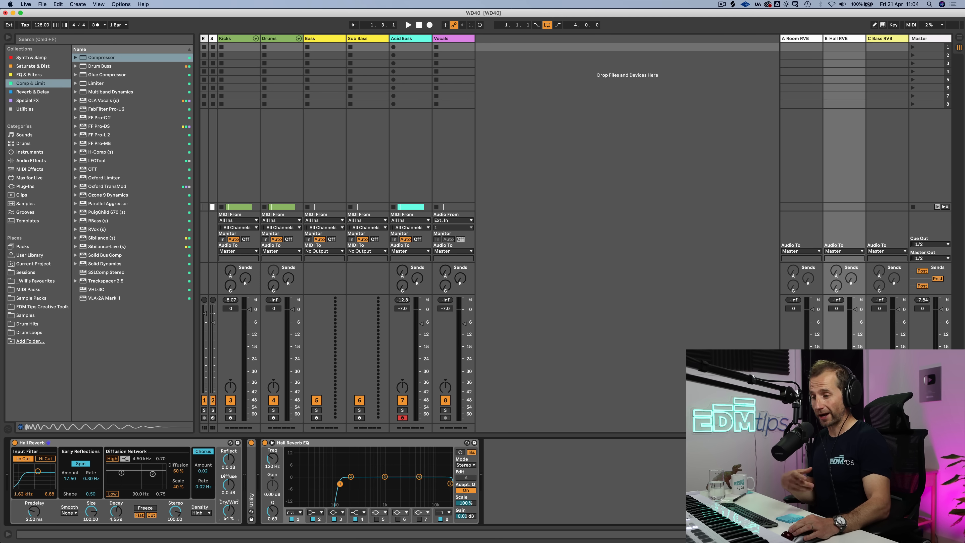
Unfold the Utility on the B Hall RVB return and boost the Hall Reverb EQ's high shelf by 7.31 dB at 2.01 kHz
{"action": "left_click", "coordinate": [249, 487]}
{"action": "left_click", "coordinate": [250, 486]}
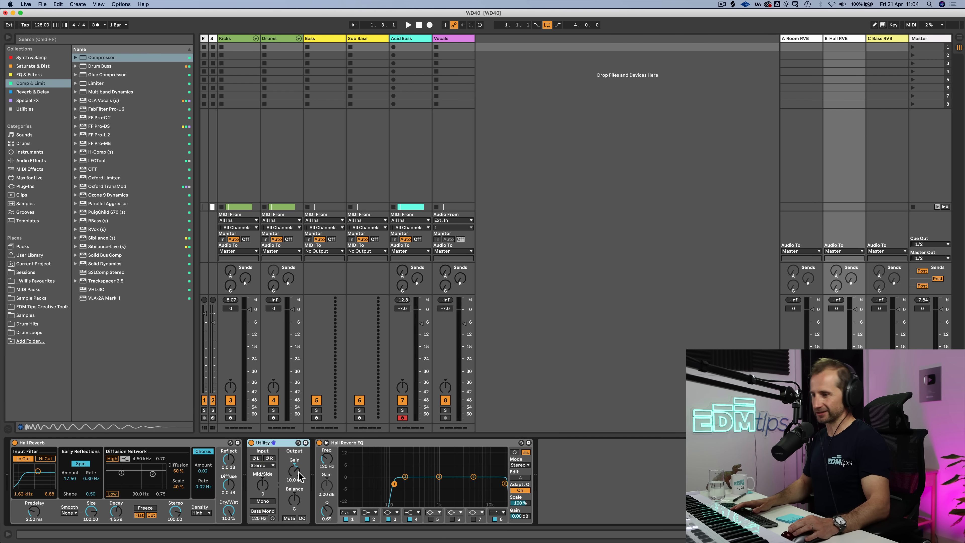
{"action": "left_click_drag", "start_coordinate": [473, 476], "coordinate": [459, 463]}
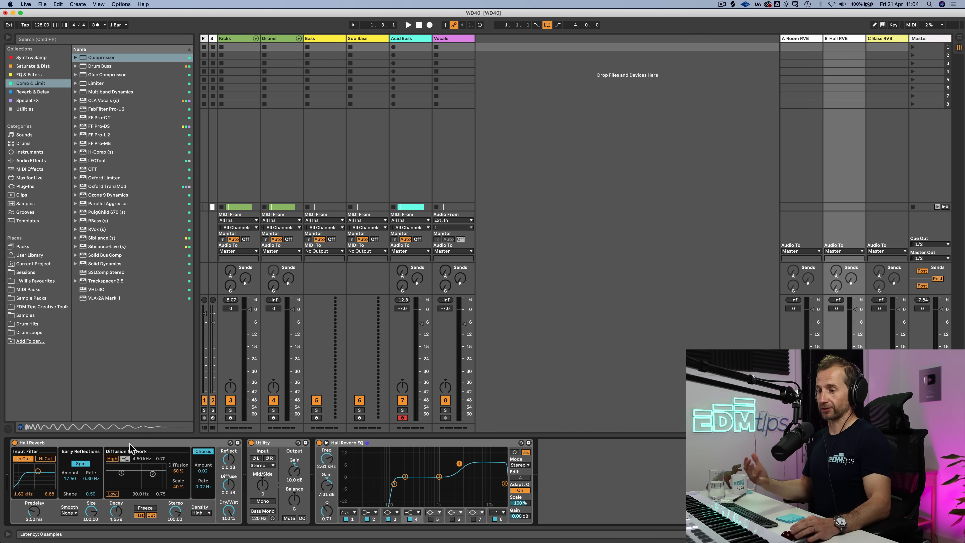
{"action": "left_click", "coordinate": [129, 443]}
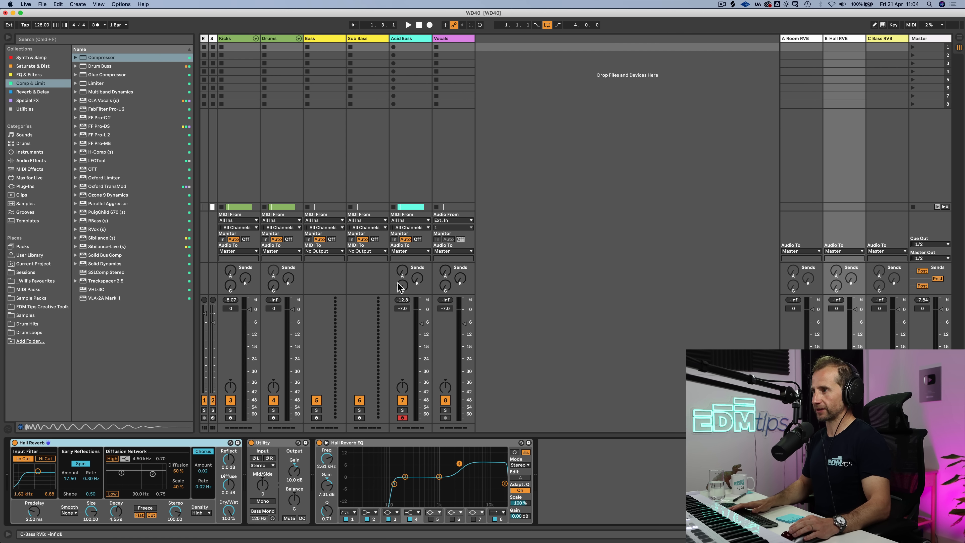
Try raising the Acid Bass send to C Bass RVB with a Hall Reverb decay of 10.3 s, and reset that send
{"action": "key", "text": "space"}
{"action": "left_click_drag", "start_coordinate": [401, 286], "coordinate": [401, 243]}
{"action": "left_click_drag", "start_coordinate": [111, 511], "coordinate": [112, 494]}
{"action": "key", "text": "space"}
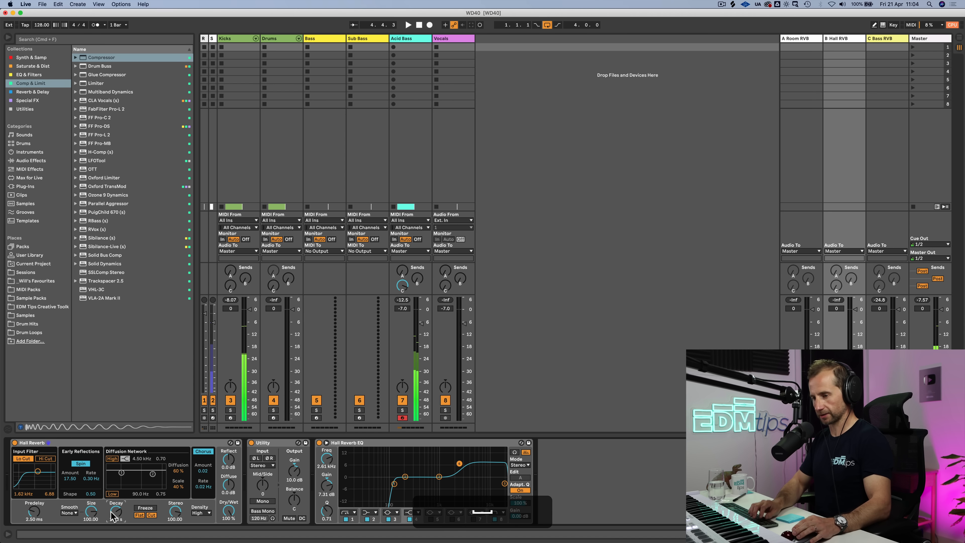
{"action": "key", "text": "super+z"}
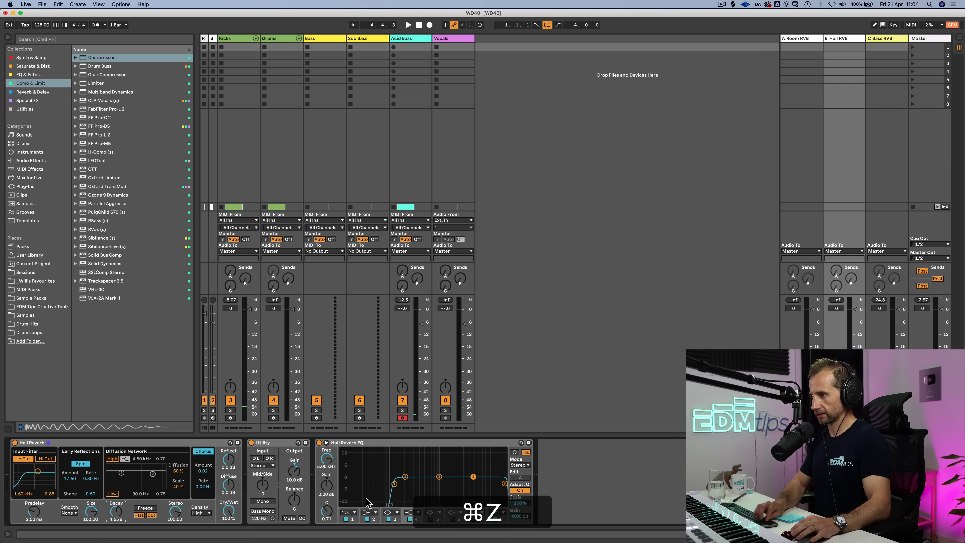
{"action": "key", "text": "super+shift+z"}
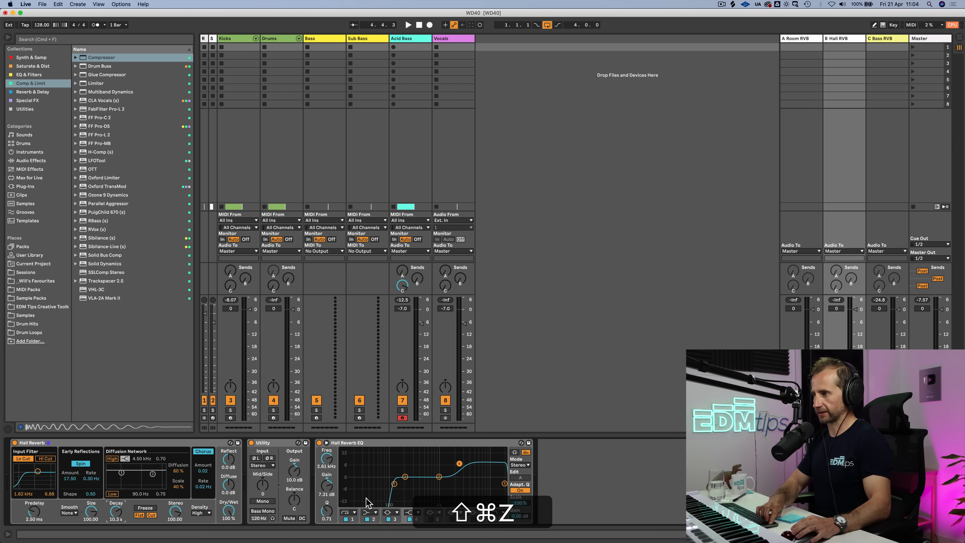
{"action": "double_click", "coordinate": [402, 286]}
Raise the Acid Bass track's send to B Hall RVB while the loop plays
{"action": "key", "text": "space"}
{"action": "left_click_drag", "start_coordinate": [417, 281], "coordinate": [418, 274]}
{"action": "left_click_drag", "start_coordinate": [417, 278], "coordinate": [417, 259]}
Set the Hall Reverb decay to 4.15 s and the Hall Reverb EQ's high shelf gain to 5.83 dB
{"action": "left_click_drag", "start_coordinate": [116, 511], "coordinate": [115, 523]}
{"action": "left_click_drag", "start_coordinate": [459, 463], "coordinate": [459, 465]}
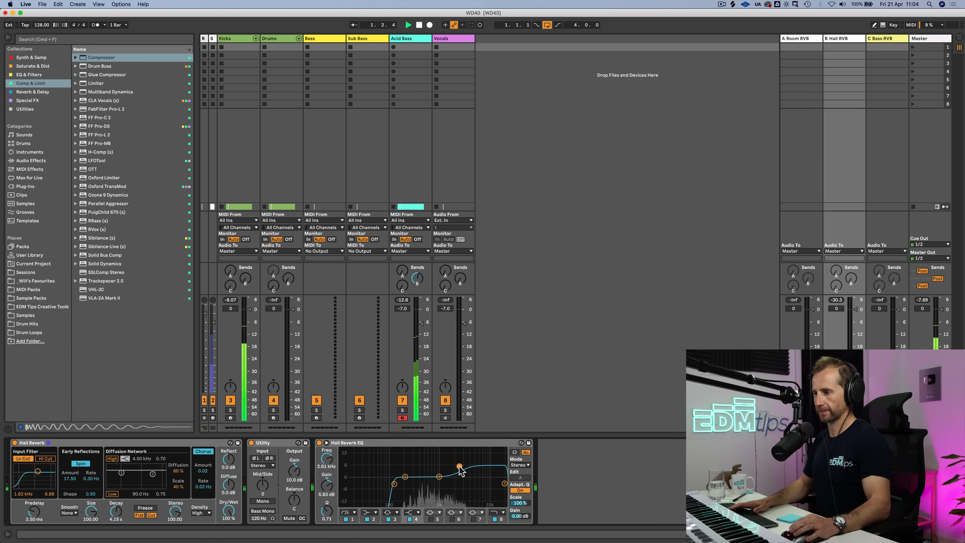
{"action": "key", "text": "space"}
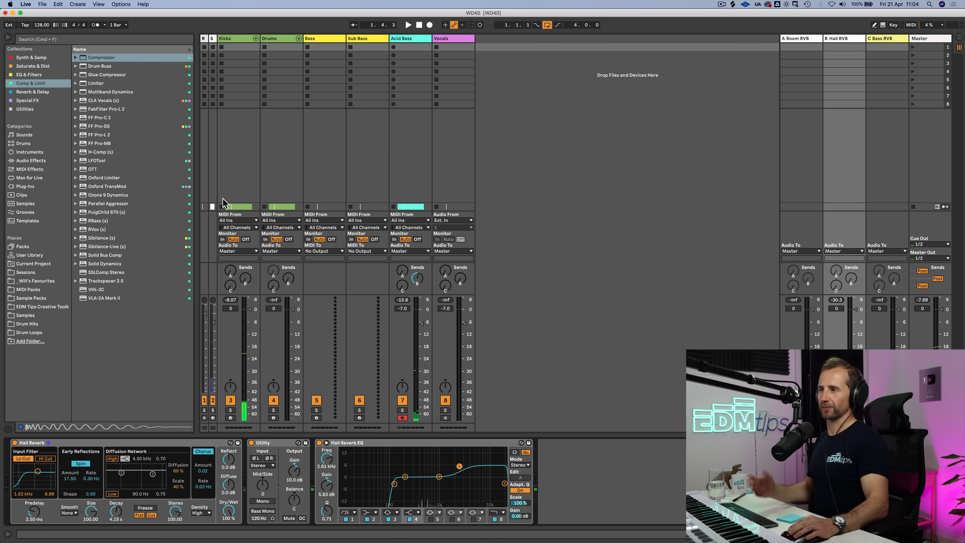
Copy the SC COMP compressor from the Acid Bass track to the end of the B Hall RVB return's chain and audition the loop
{"action": "left_click", "coordinate": [399, 38]}
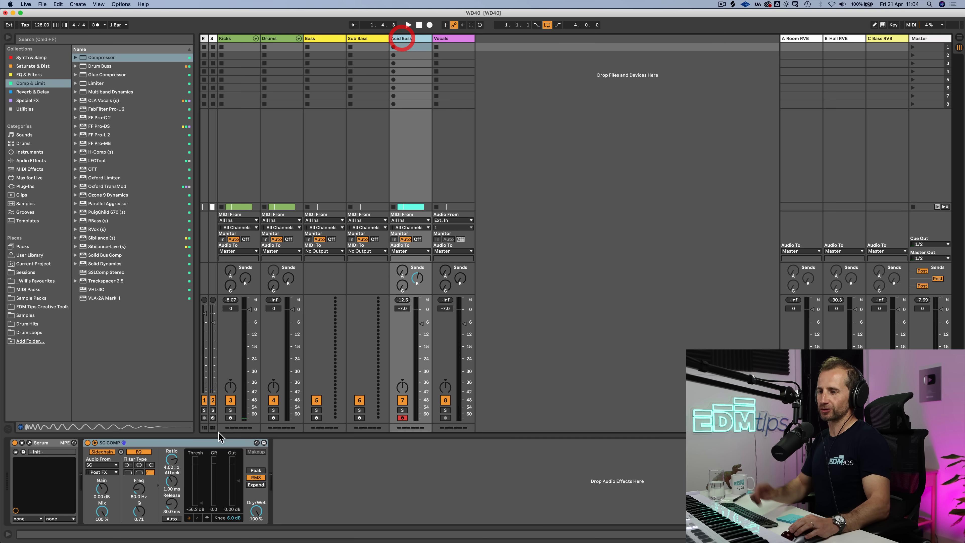
{"action": "left_click", "coordinate": [178, 443]}
{"action": "key", "text": "super+c"}
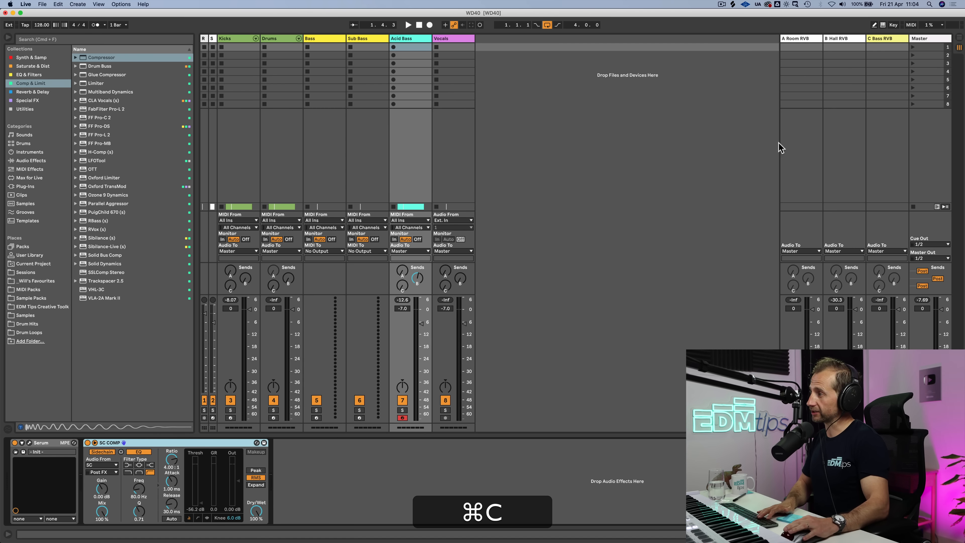
{"action": "left_click", "coordinate": [853, 42]}
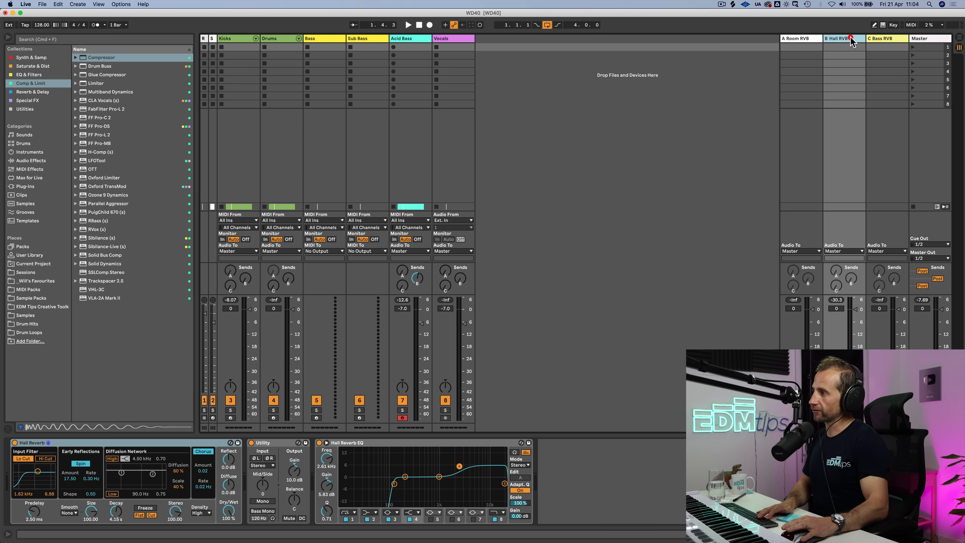
{"action": "left_click", "coordinate": [581, 464]}
{"action": "key", "text": "super+v"}
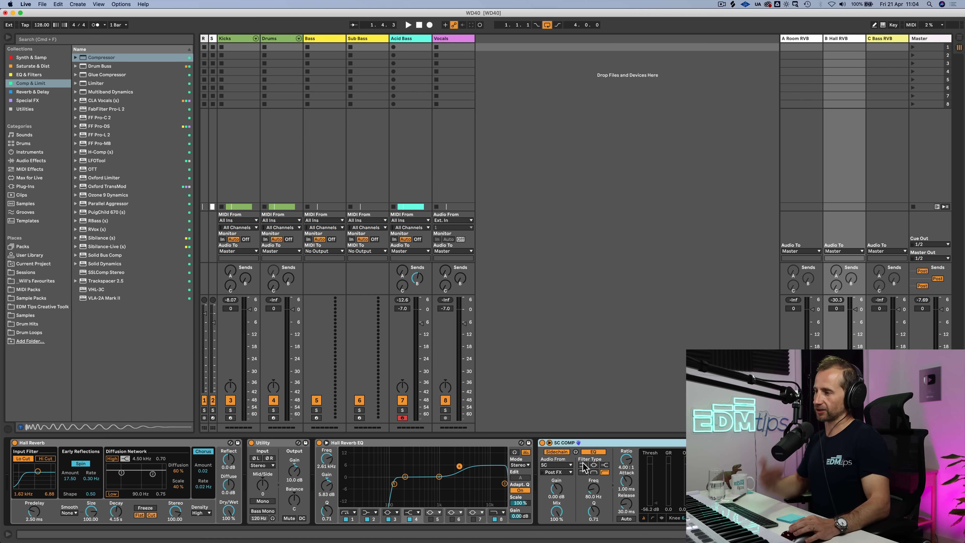
{"action": "key", "text": "space"}
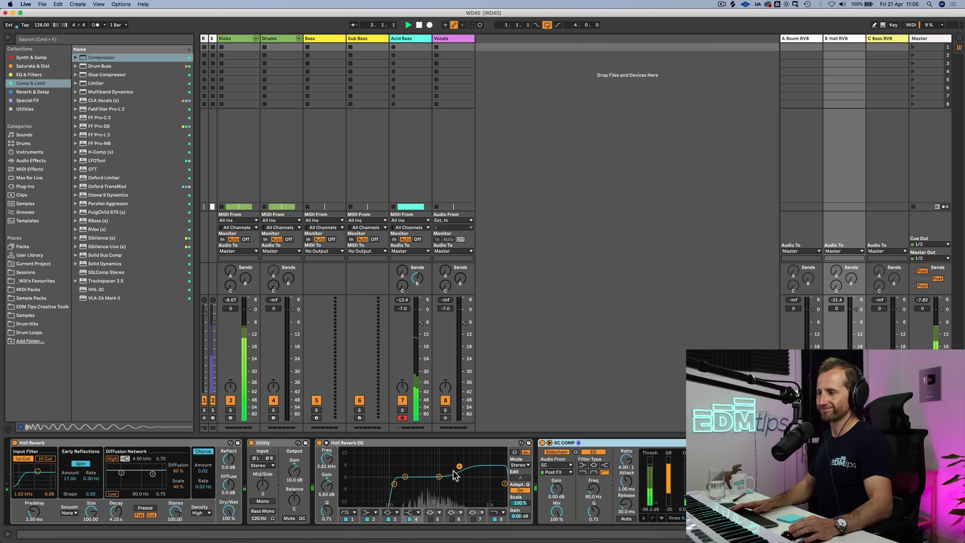
{"action": "key", "text": "space"}
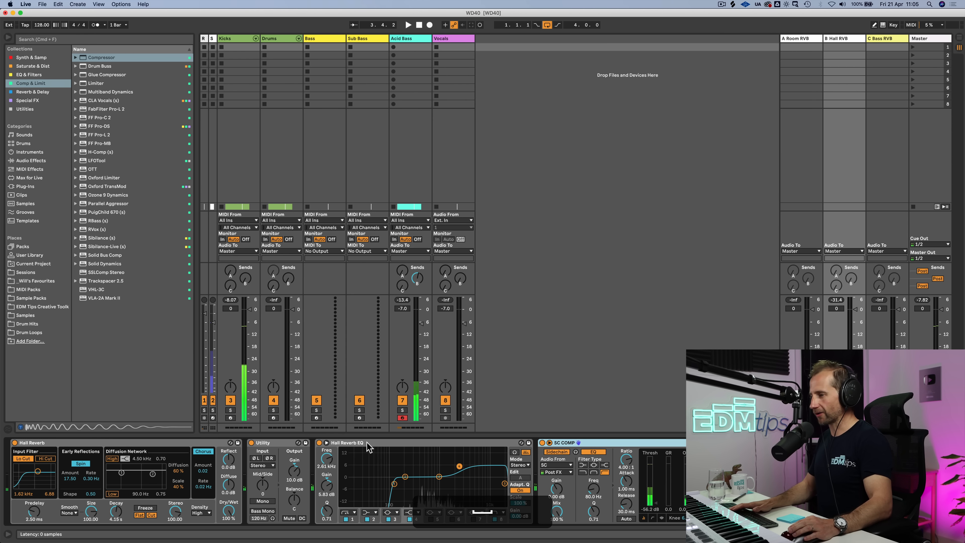
Adjust the filter cutoff and its envelope modulation in the Acid Bass track's Serum while the loop plays, and save the set
{"action": "left_click", "coordinate": [412, 46]}
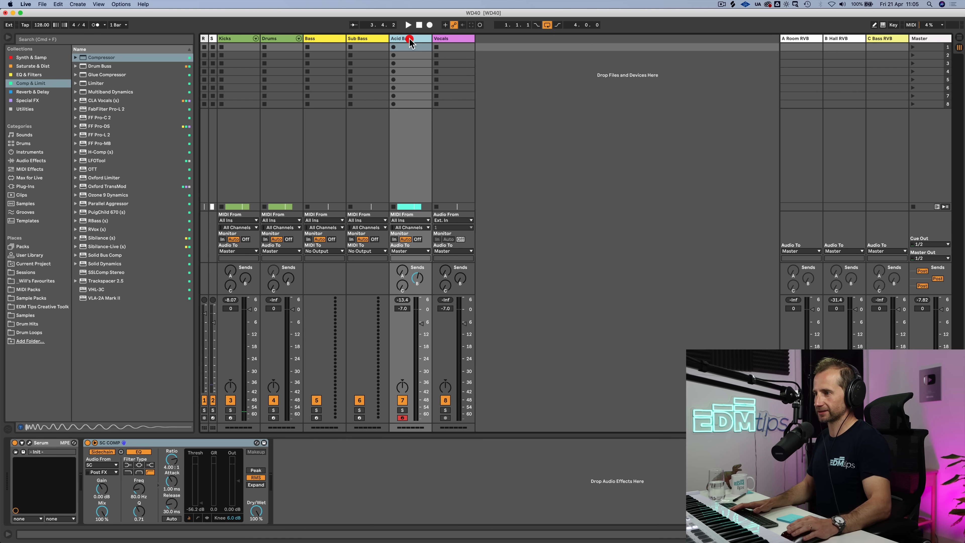
{"action": "left_click", "coordinate": [29, 442]}
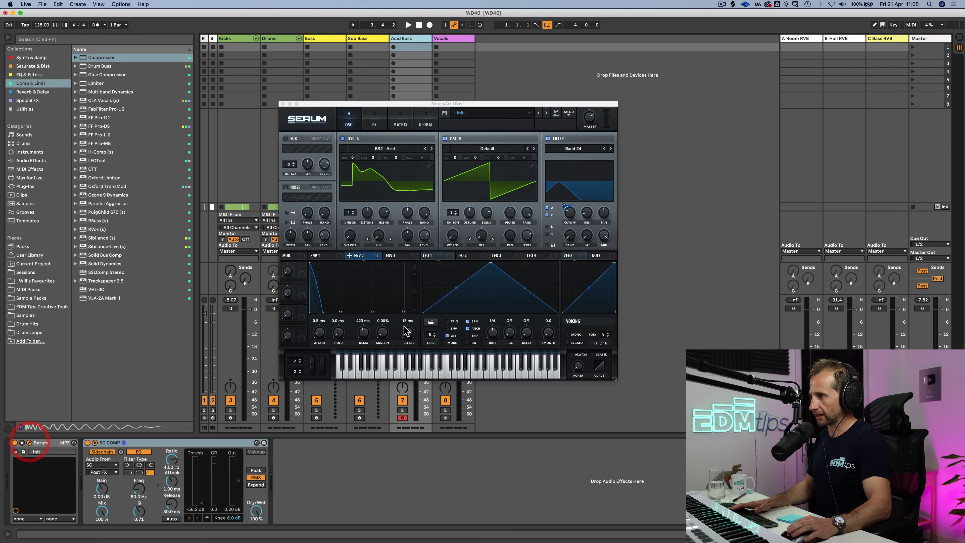
{"action": "key", "text": "space"}
{"action": "left_click_drag", "start_coordinate": [572, 212], "coordinate": [570, 215]}
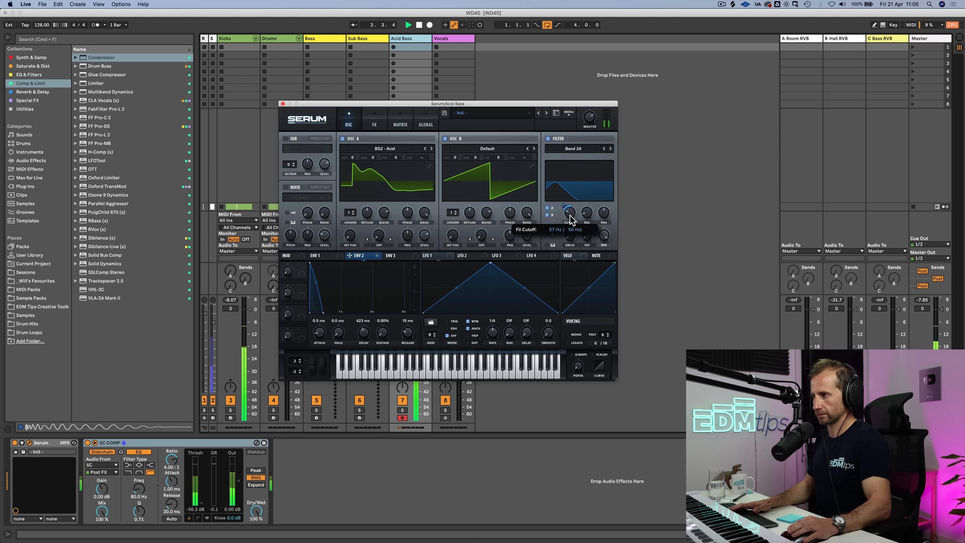
{"action": "left_click", "coordinate": [570, 215]}
{"action": "left_click", "coordinate": [565, 207]}
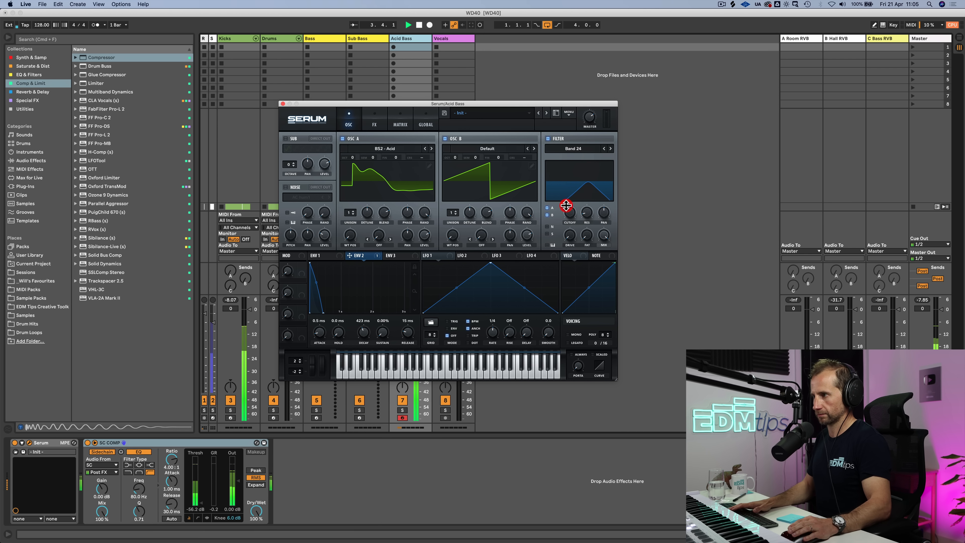
{"action": "left_click", "coordinate": [282, 103]}
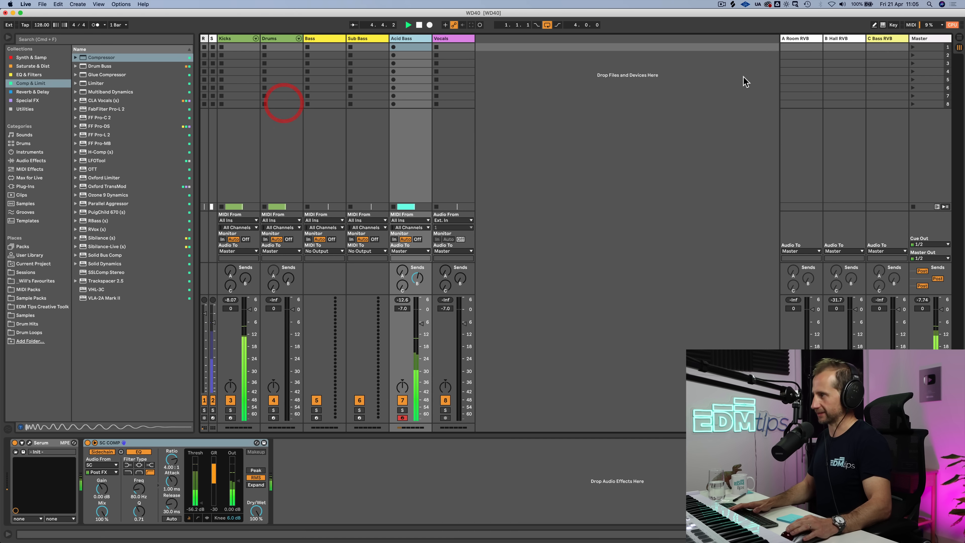
{"action": "left_click", "coordinate": [845, 32]}
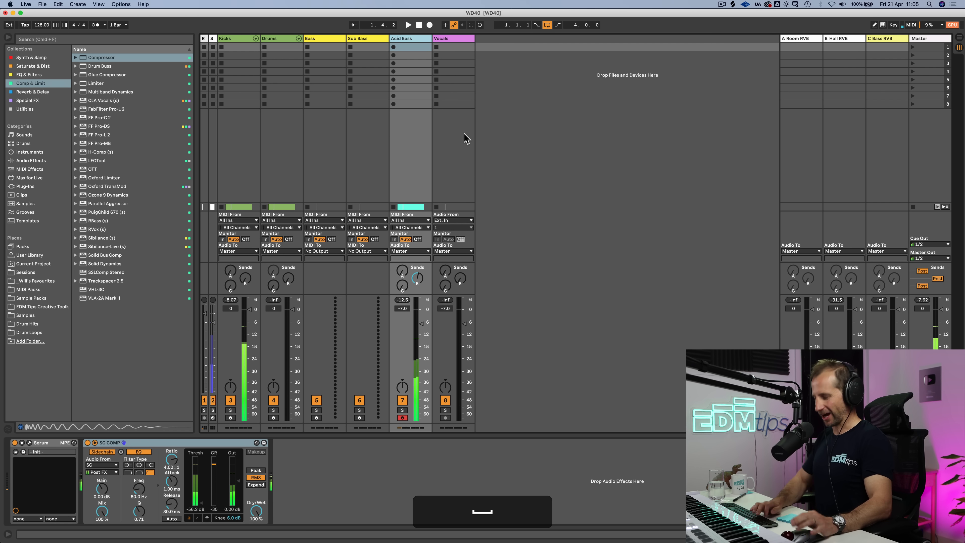
{"action": "key", "text": "super+s"}
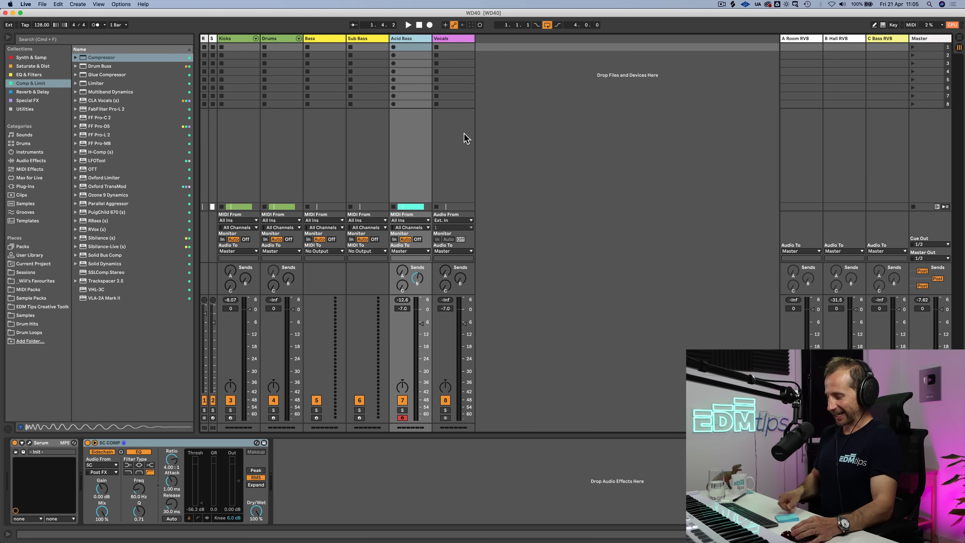
In the Arrangement, unfold the Sub Bass track and insert a MIDI track named FM Bass below the Bass track
{"action": "key", "text": "shift+Tab"}
{"action": "key", "text": "Tab"}
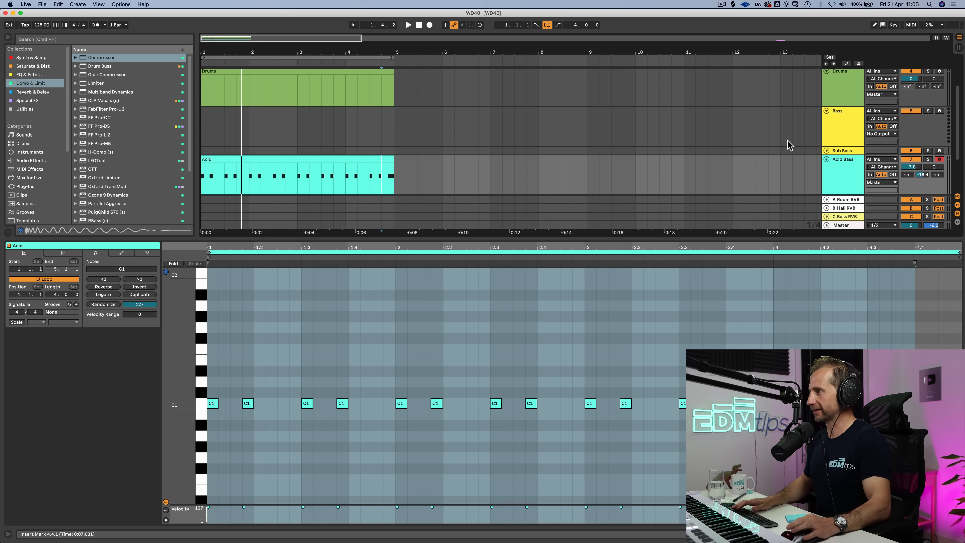
{"action": "left_click", "coordinate": [829, 150]}
{"action": "left_click", "coordinate": [826, 150]}
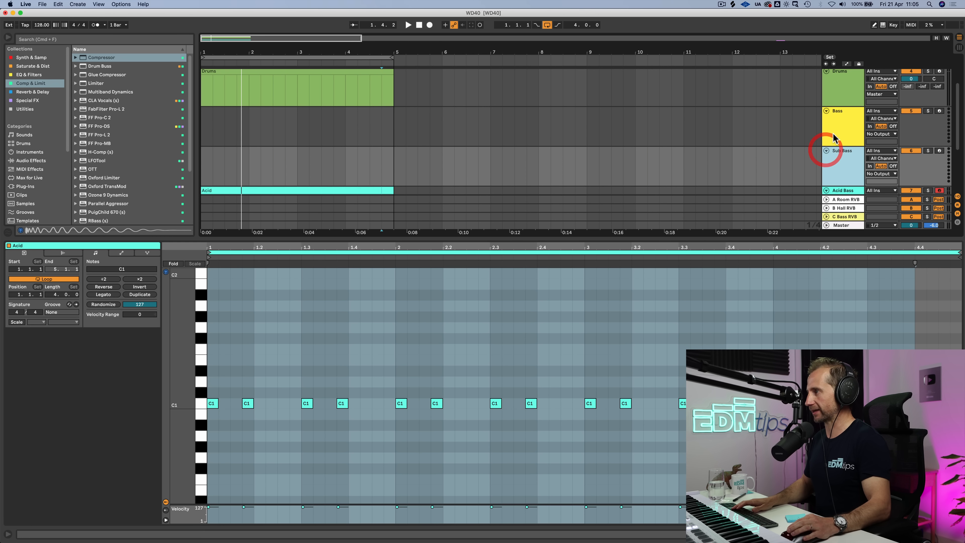
{"action": "scroll", "coordinate": [837, 127], "scroll_direction": "down", "scroll_amount": 1}
{"action": "left_click", "coordinate": [837, 121]}
{"action": "key", "text": "ctrl+shift+t"}
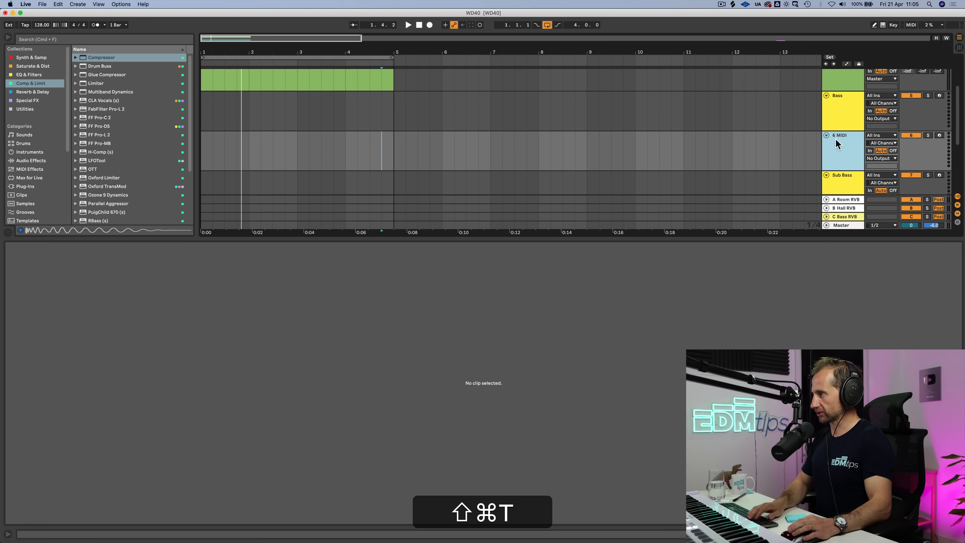
{"action": "left_click", "coordinate": [835, 140]}
{"action": "key", "text": "ctrl+shift+r"}
{"action": "type", "text": "FM Bass"}
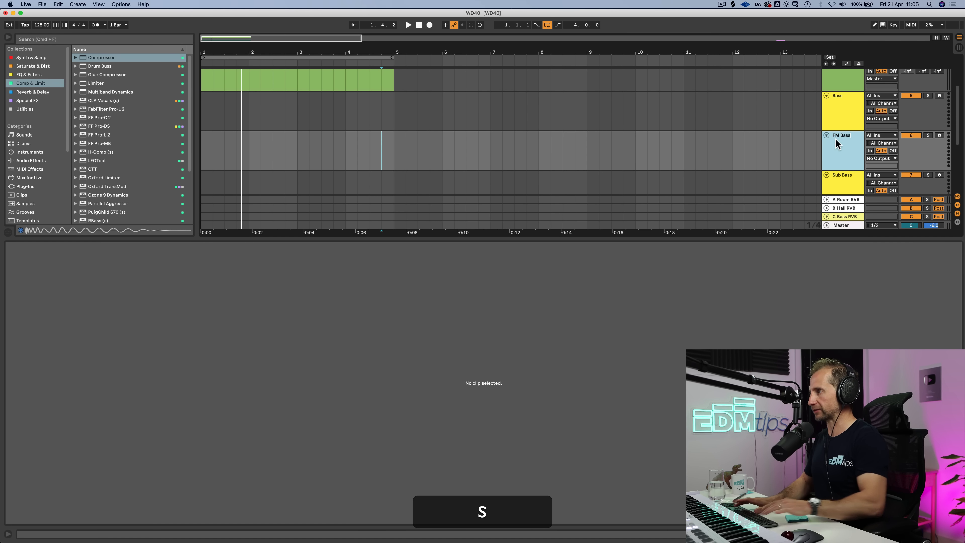
{"action": "key", "text": "Return"}
Create an empty four-bar MIDI clip on the Bass track from bar 1 and name it Bass
{"action": "left_click_drag", "start_coordinate": [391, 99], "coordinate": [195, 118]}
{"action": "key", "text": "ctrl+shift+m"}
{"action": "key", "text": "ctrl+shift+r"}
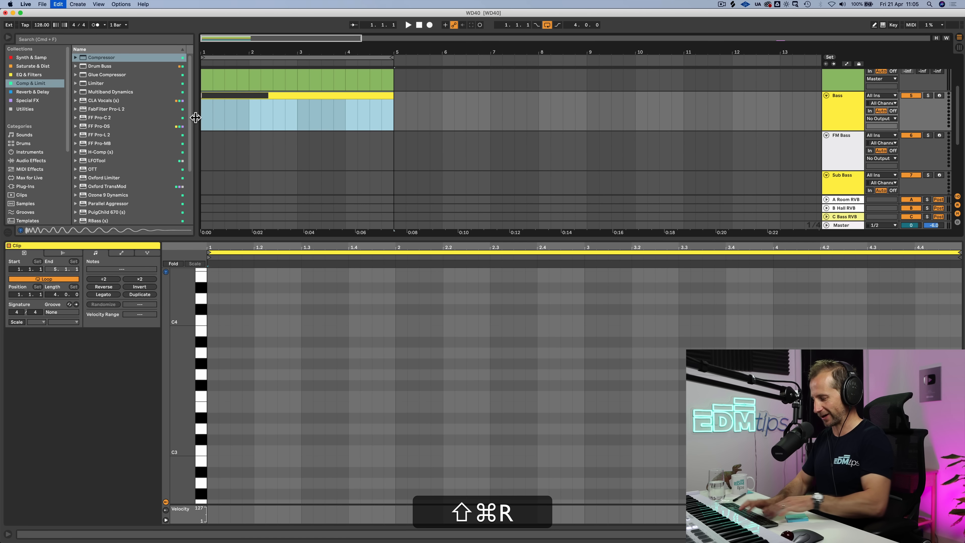
{"action": "type", "text": "Bass"}
{"action": "key", "text": "Return"}
{"action": "key", "text": "shift+Return"}
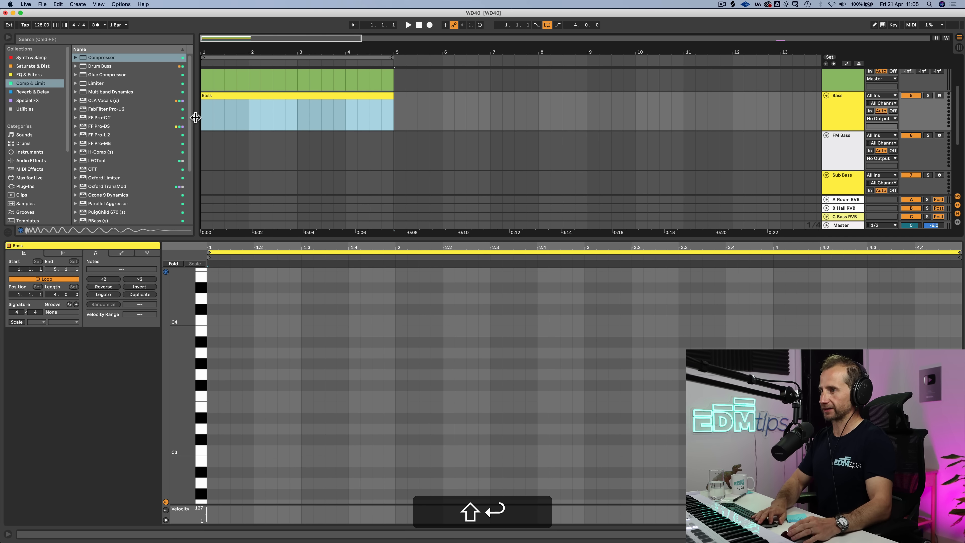
Colour the FM Bass track yellow like the other bass tracks and save the set
{"action": "key", "text": "shift+Tab"}
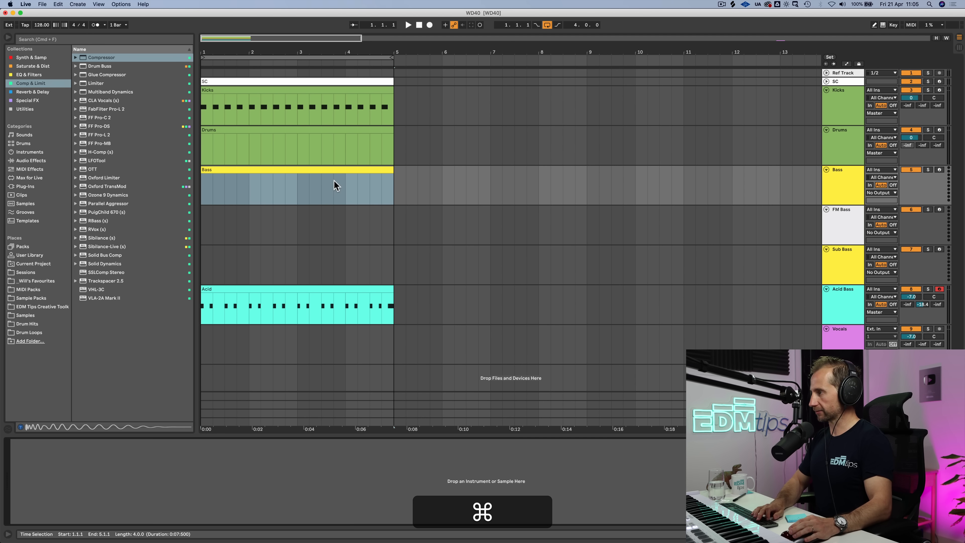
{"action": "right_click", "coordinate": [850, 218]}
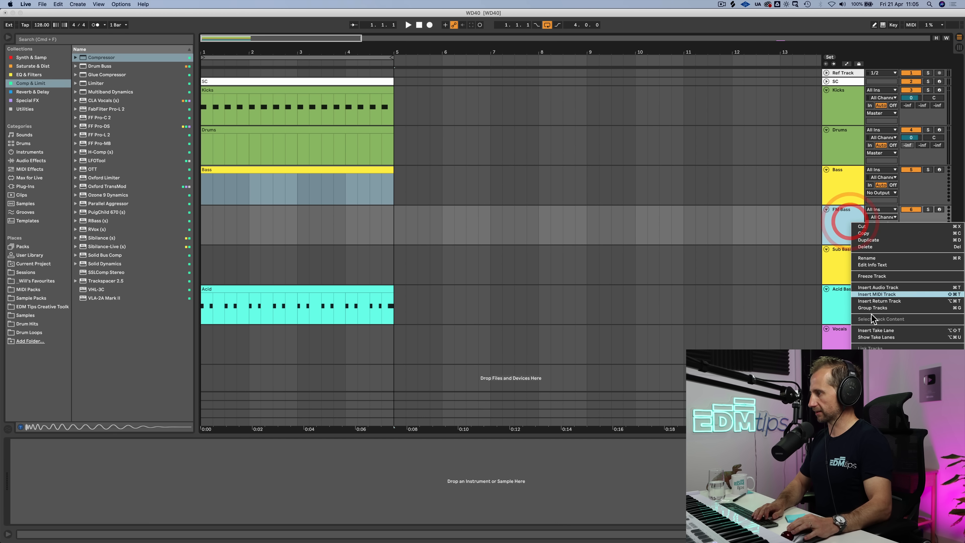
{"action": "left_click", "coordinate": [882, 383]}
{"action": "key", "text": "super+s"}
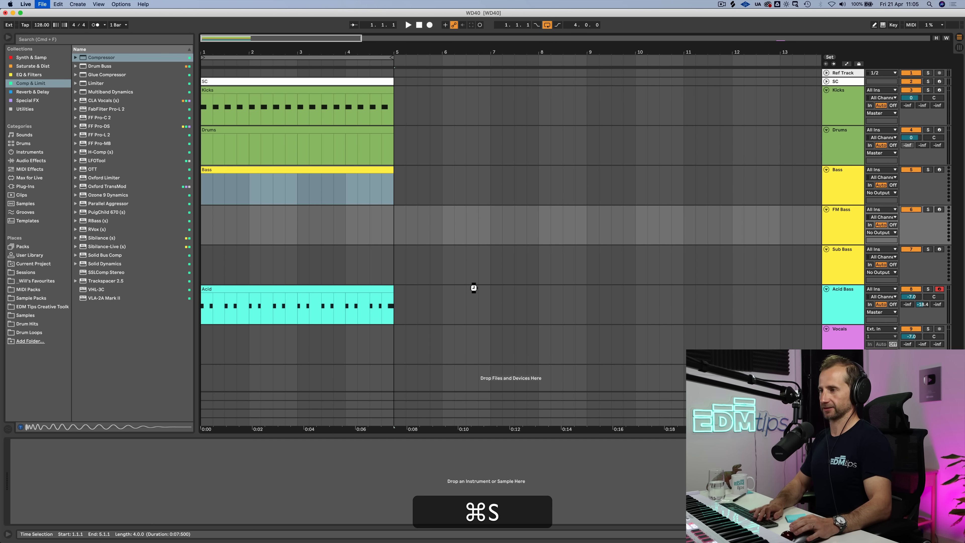
Load Serum onto the Bass track and set the track volume to -7 dB
{"action": "left_click", "coordinate": [836, 183]}
{"action": "left_click", "coordinate": [32, 57]}
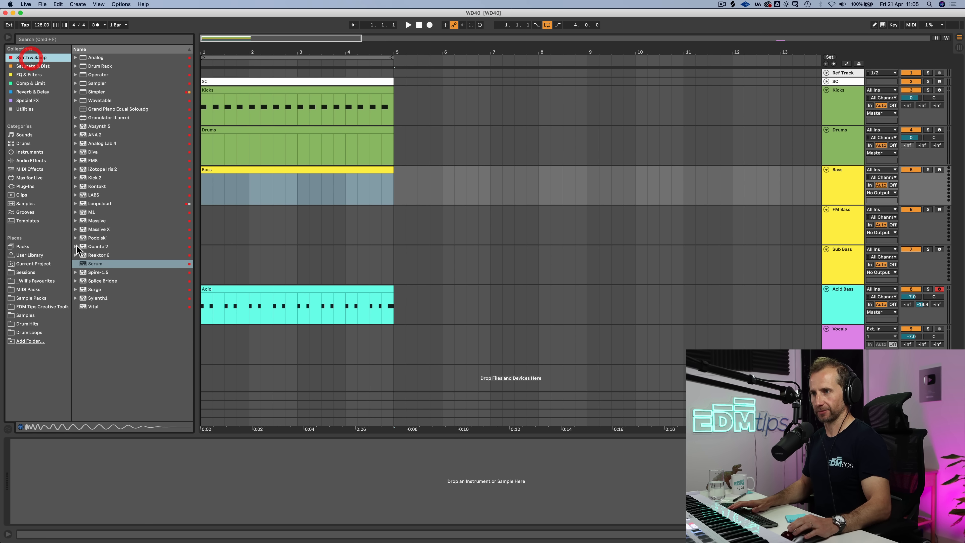
{"action": "left_click_drag", "start_coordinate": [89, 263], "coordinate": [213, 190]}
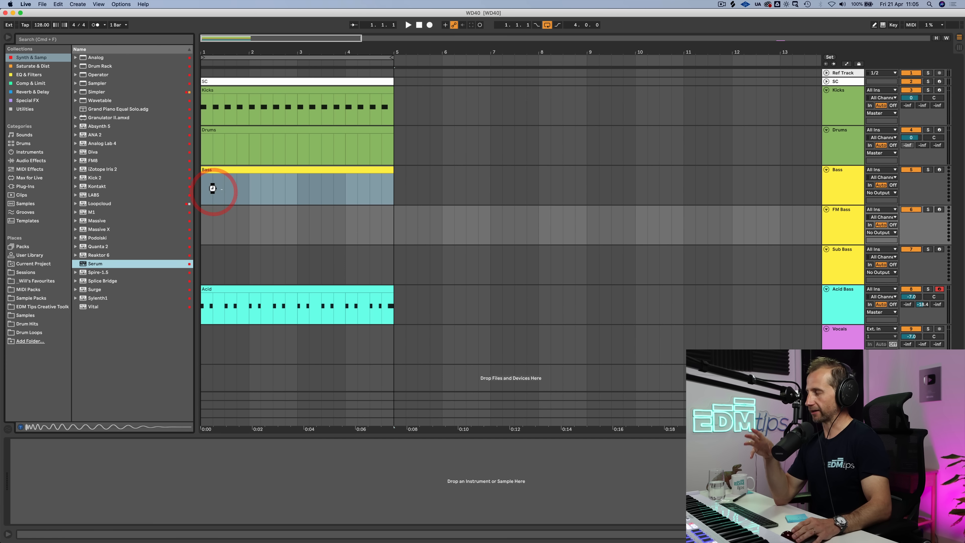
{"action": "left_click", "coordinate": [833, 180]}
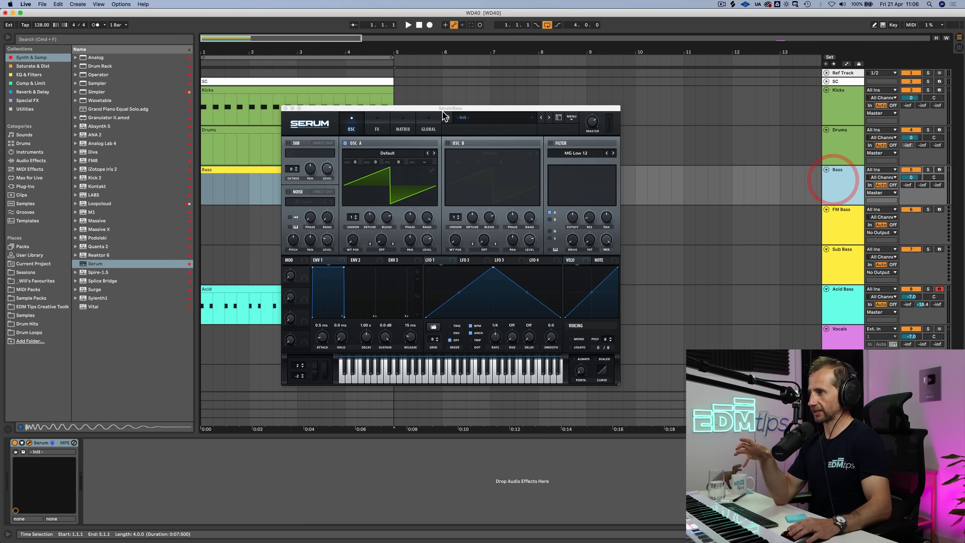
{"action": "left_click_drag", "start_coordinate": [382, 109], "coordinate": [522, 110]}
{"action": "left_click", "coordinate": [908, 177]}
{"action": "type", "text": "-7."}
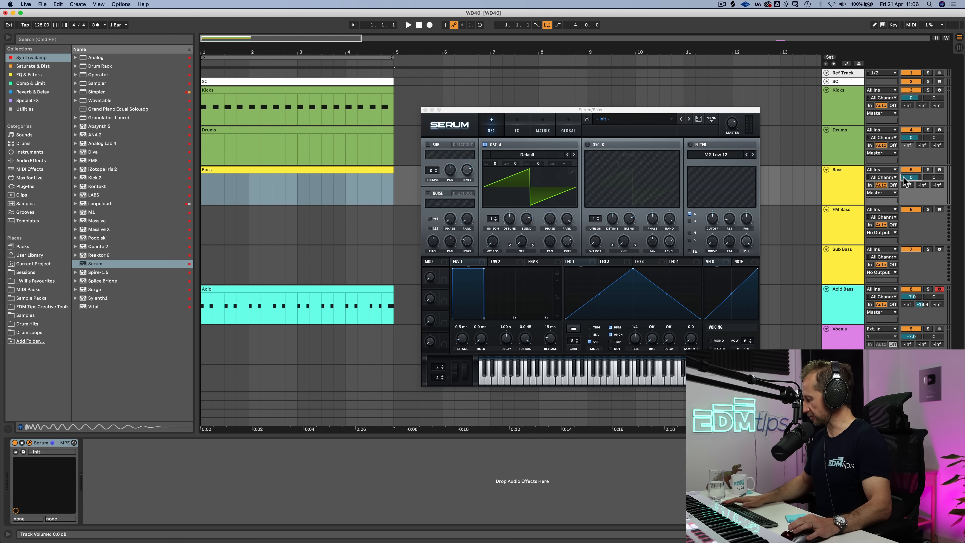
Open the Bass clip and add a sixteenth note at 1.1.2, transposed down by octaves to C2
{"action": "double_click", "coordinate": [234, 172]}
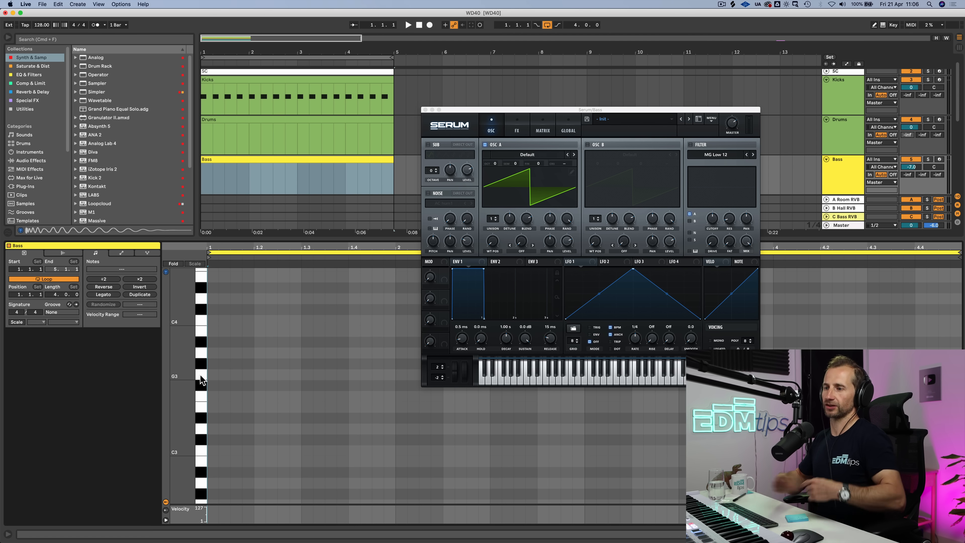
{"action": "double_click", "coordinate": [224, 320]}
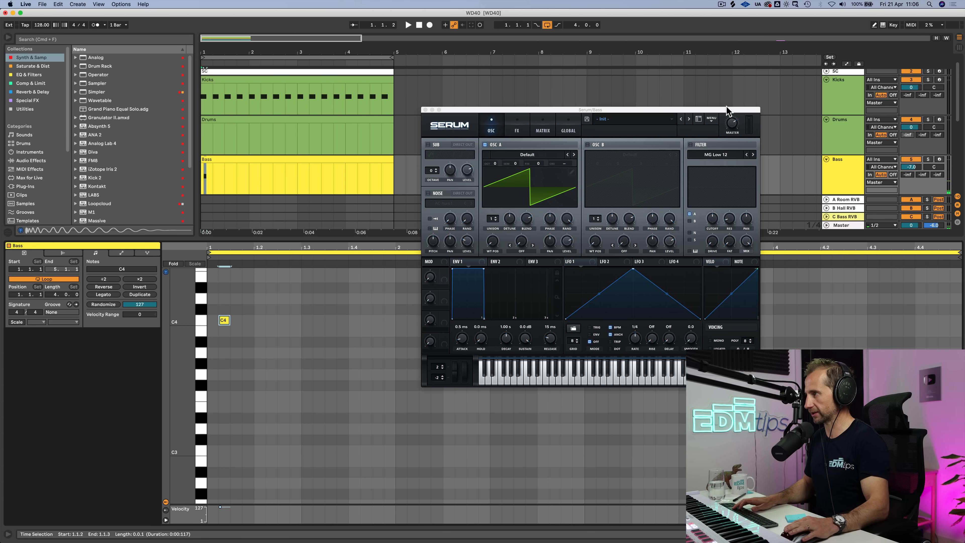
{"action": "key", "text": "shift"}
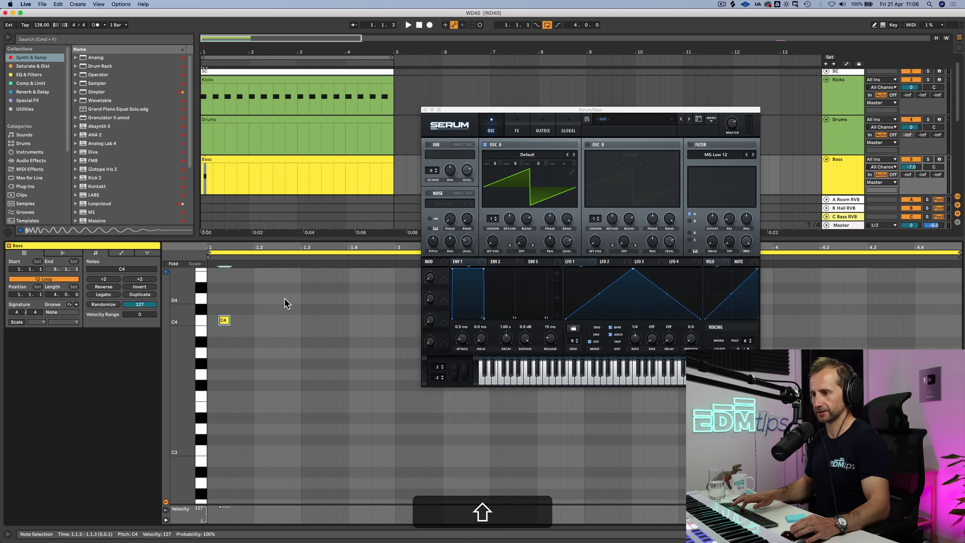
{"action": "key", "text": "shift+Down"}
{"action": "scroll", "coordinate": [265, 362], "scroll_direction": "down", "scroll_amount": 4}
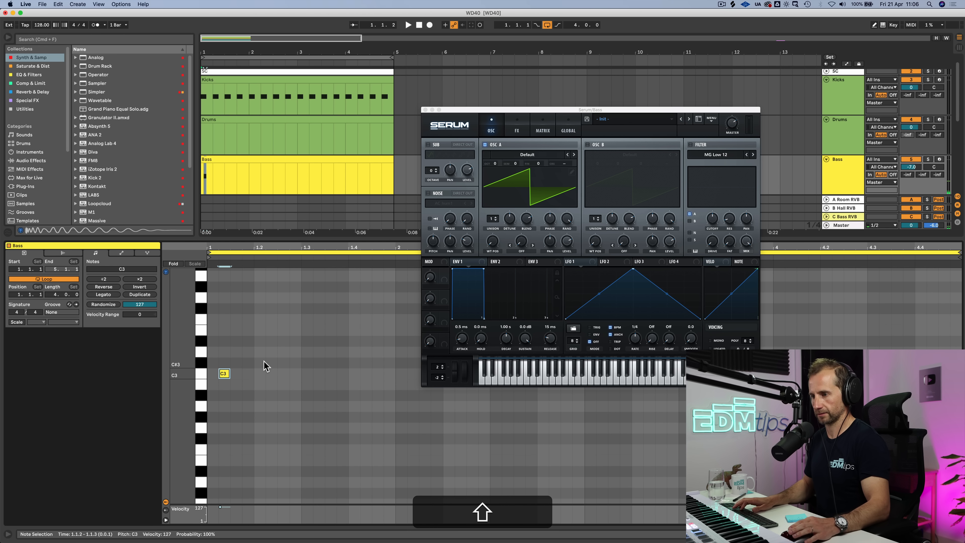
{"action": "key", "text": "shift+Down"}
{"action": "key", "text": "shift+Up"}
{"action": "key", "text": "shift+Down"}
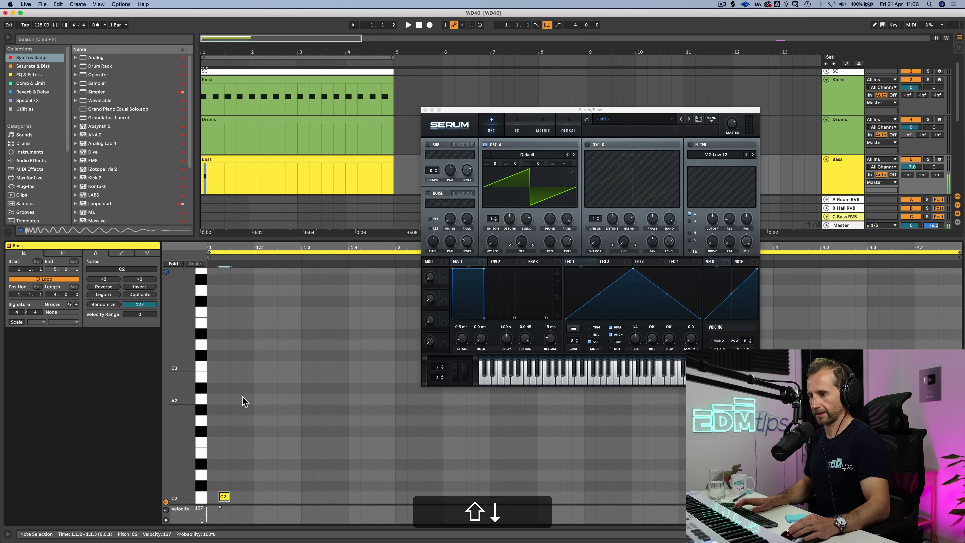
{"action": "scroll", "coordinate": [243, 401], "scroll_direction": "down", "scroll_amount": 3}
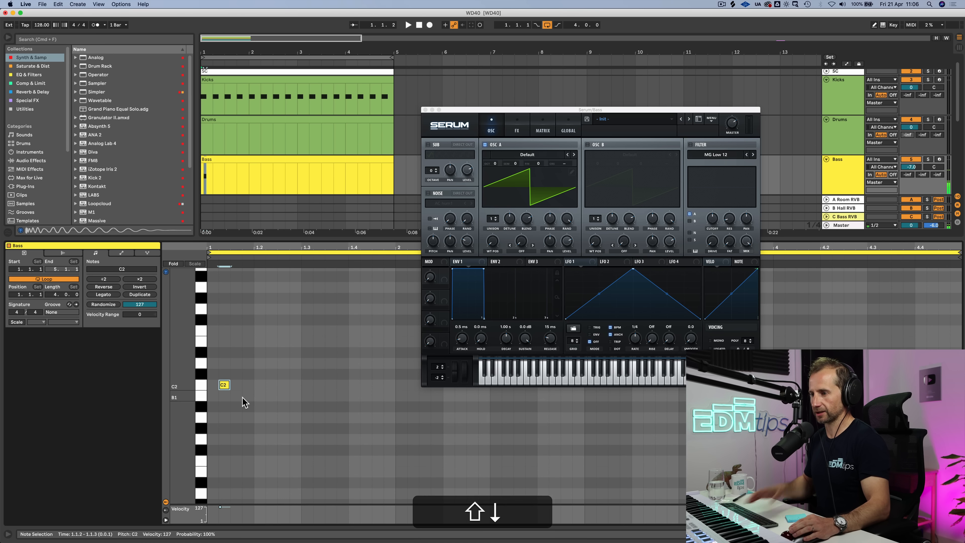
Add C2 notes at 1.1.4, 1.2.2 and 1.2.3 in the Bass clip, and duplicate the half-bar pattern to fill all four bars
{"action": "double_click", "coordinate": [247, 384]}
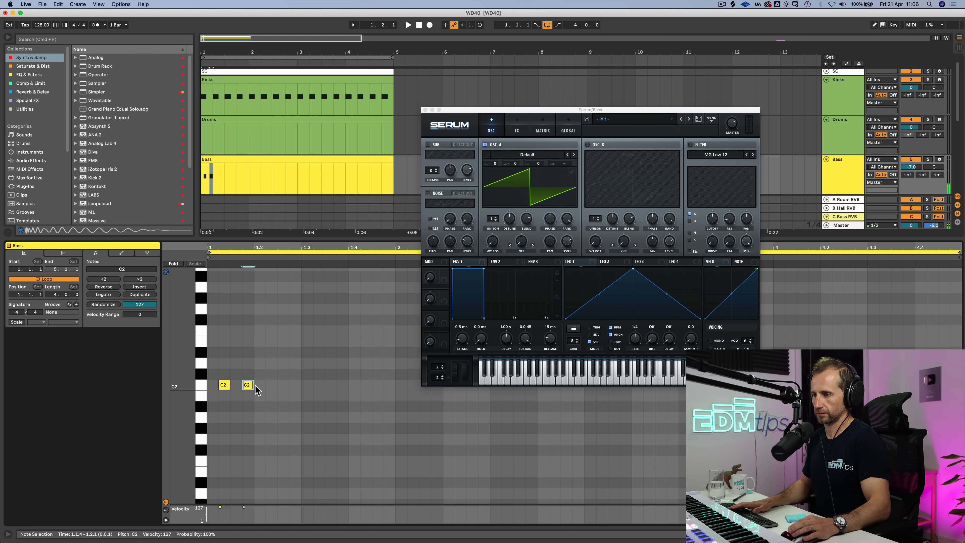
{"action": "key", "text": "space"}
{"action": "key", "text": "space"}
{"action": "double_click", "coordinate": [271, 385]}
{"action": "double_click", "coordinate": [284, 385]}
{"action": "left_click_drag", "start_coordinate": [298, 398], "coordinate": [210, 387]}
{"action": "key", "text": "super+d"}
{"action": "key", "text": "super+d"}
{"action": "key", "text": "super+d"}
{"action": "key", "text": "super+d"}
{"action": "key", "text": "super+d"}
{"action": "key", "text": "super+d"}
{"action": "key", "text": "super+d"}
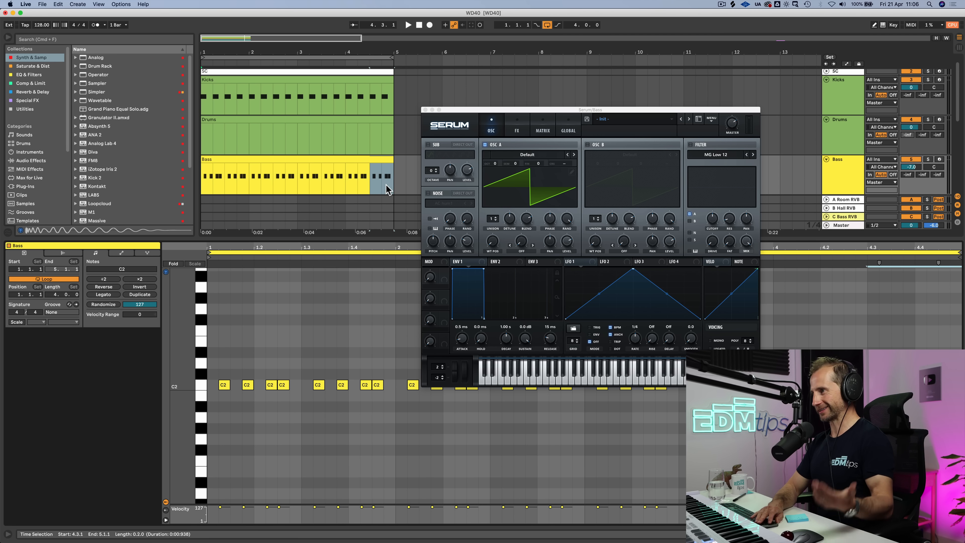
Solo the Bass track, set its Serum's Env 1 to 324 ms decay and -39.1 dB sustain, and enable mono voicing
{"action": "left_click", "coordinate": [928, 159]}
{"action": "key", "text": "space"}
{"action": "left_click_drag", "start_coordinate": [525, 338], "coordinate": [525, 382]}
{"action": "left_click_drag", "start_coordinate": [506, 338], "coordinate": [506, 347]}
{"action": "key", "text": "space"}
{"action": "left_click", "coordinate": [711, 340]}
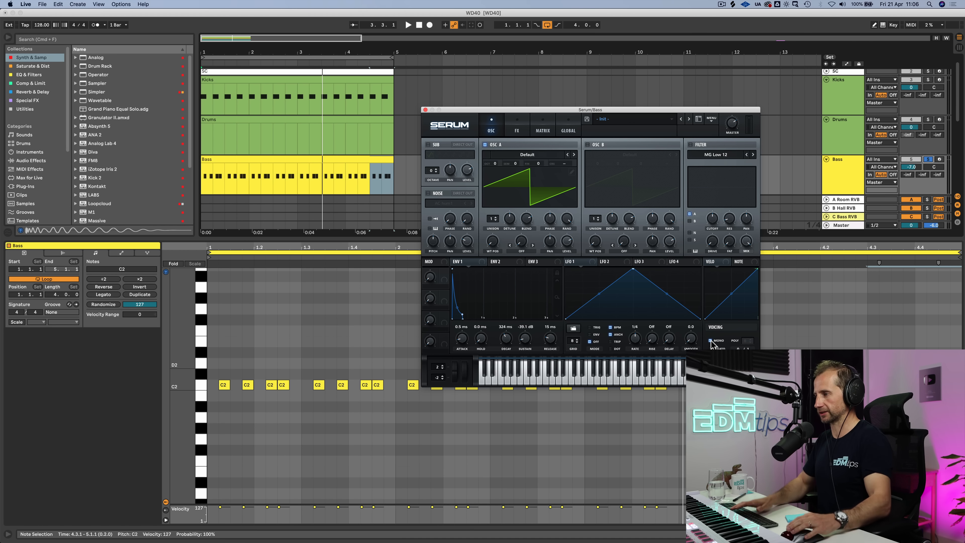
Set the Bass Serum's Env 1 release to 217 ms and enable oscillator B
{"action": "key", "text": "space"}
{"action": "left_click_drag", "start_coordinate": [549, 338], "coordinate": [551, 326]}
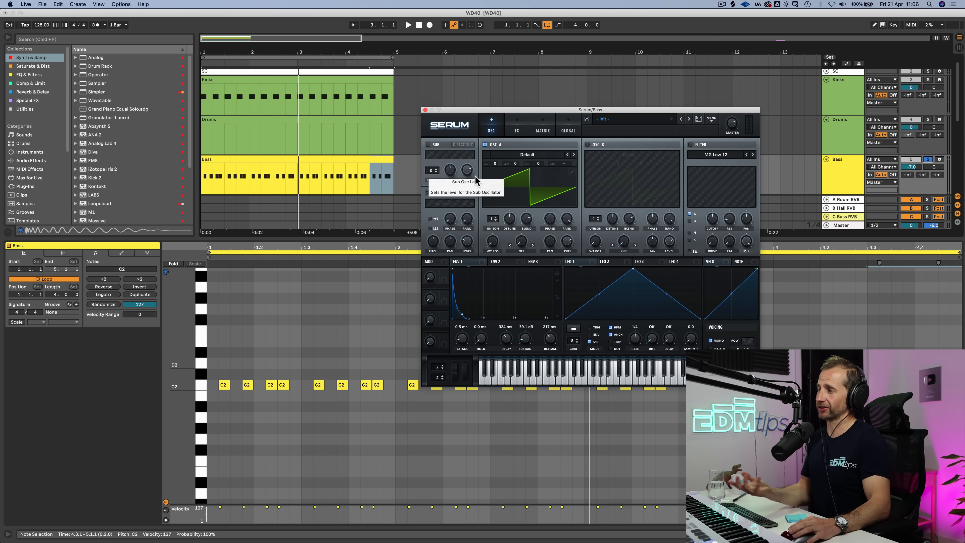
{"action": "left_click", "coordinate": [587, 144]}
Enable a Scream BP filter on oscillators A and B, modulate its cutoff with Env 1, and compare the sound with the filter bypassed
{"action": "left_click", "coordinate": [690, 145]}
{"action": "left_click", "coordinate": [689, 221]}
{"action": "left_click", "coordinate": [715, 155]}
{"action": "left_click_drag", "start_coordinate": [458, 262], "coordinate": [711, 218]}
{"action": "key", "text": "space"}
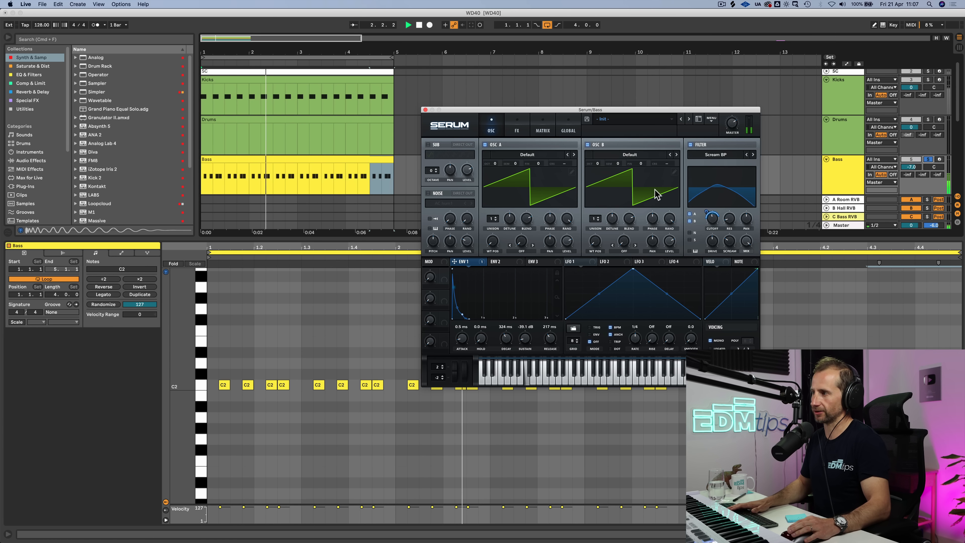
{"action": "left_click", "coordinate": [691, 145]}
{"action": "left_click", "coordinate": [691, 144]}
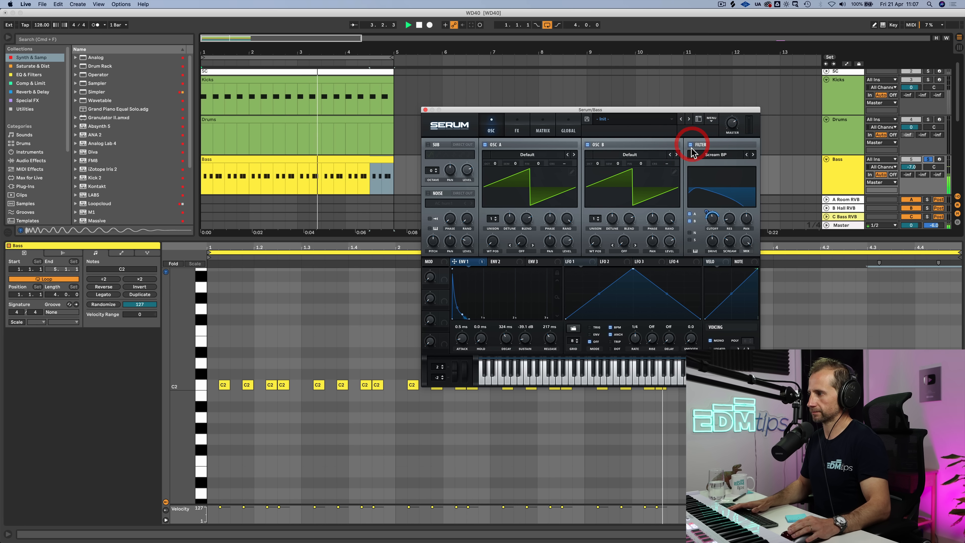
{"action": "left_click", "coordinate": [731, 103]}
Enable Serum's Distortion effect and set its type to HardClip during playback
{"action": "left_click", "coordinate": [509, 130]}
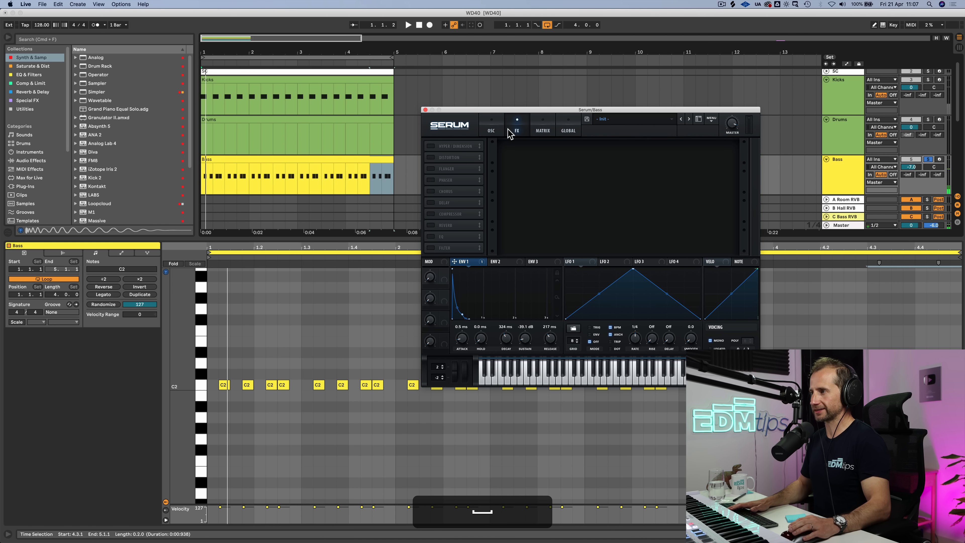
{"action": "left_click", "coordinate": [430, 156]}
{"action": "key", "text": "space"}
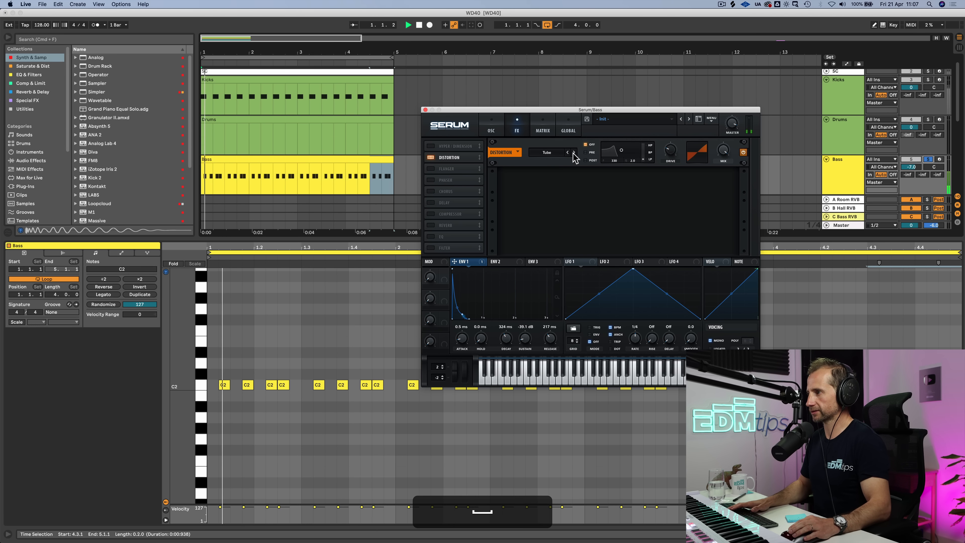
{"action": "left_click", "coordinate": [575, 152]}
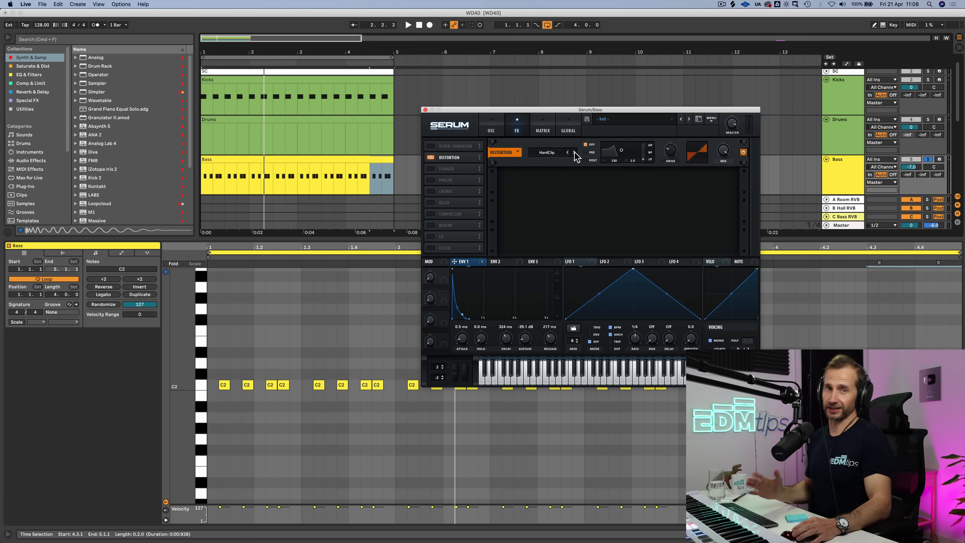
Audition the other distortion types, including Diode 1, Zero-Square, X-Shaper and Tube, and return to HardClip
{"action": "key", "text": "space"}
{"action": "left_click", "coordinate": [575, 152]}
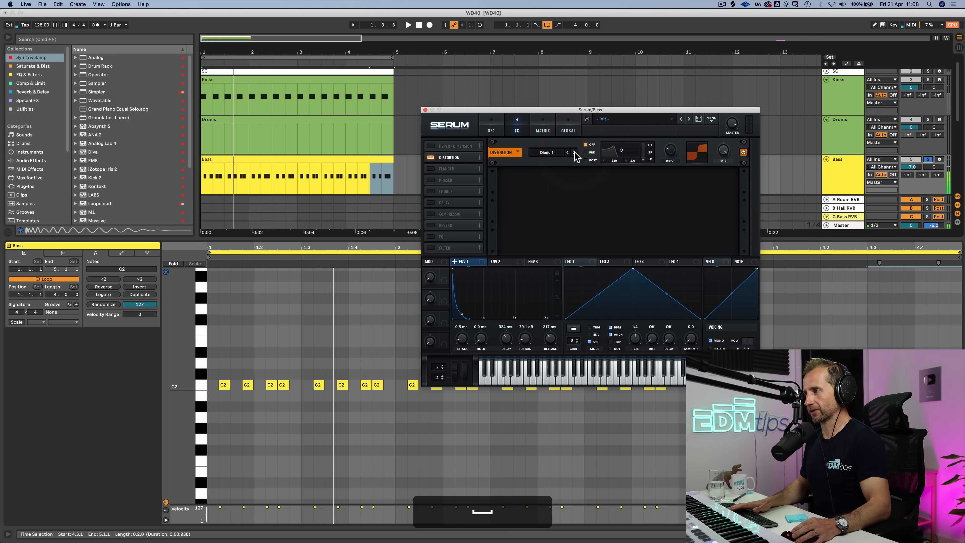
{"action": "left_click", "coordinate": [574, 152]}
{"action": "left_click", "coordinate": [574, 152]}
{"action": "left_click", "coordinate": [575, 153]}
{"action": "left_click", "coordinate": [575, 152]}
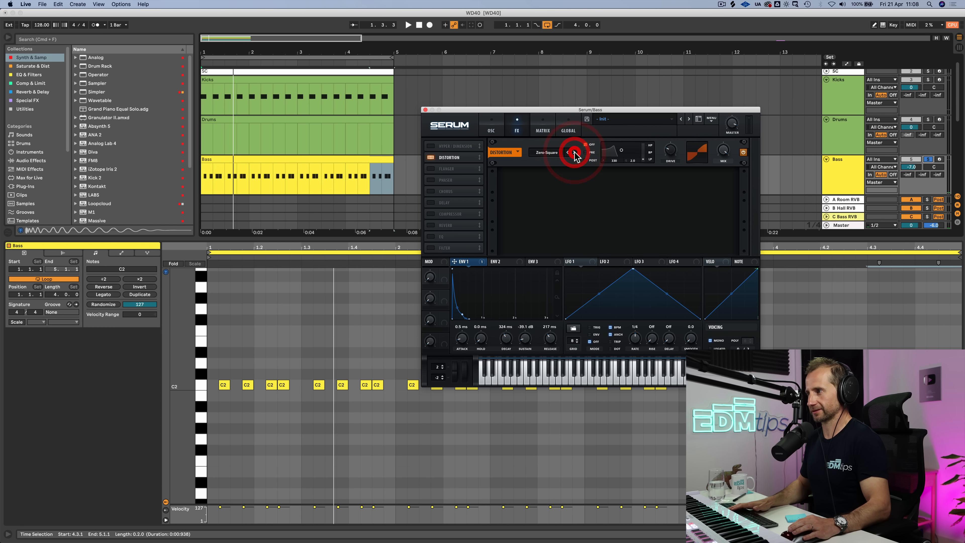
{"action": "left_click", "coordinate": [575, 152]}
{"action": "left_click", "coordinate": [574, 153]}
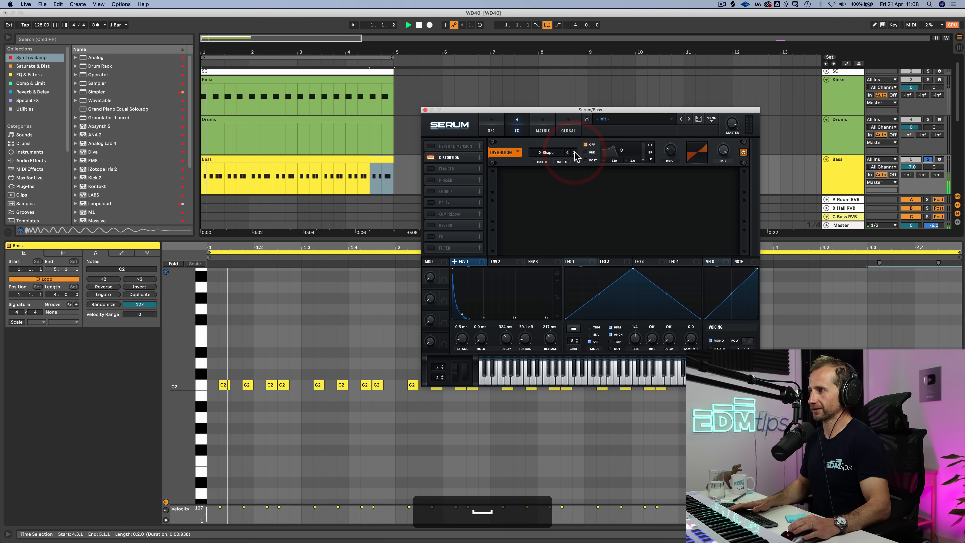
{"action": "left_click", "coordinate": [575, 153]}
{"action": "left_click", "coordinate": [574, 153]}
{"action": "left_click", "coordinate": [574, 152]}
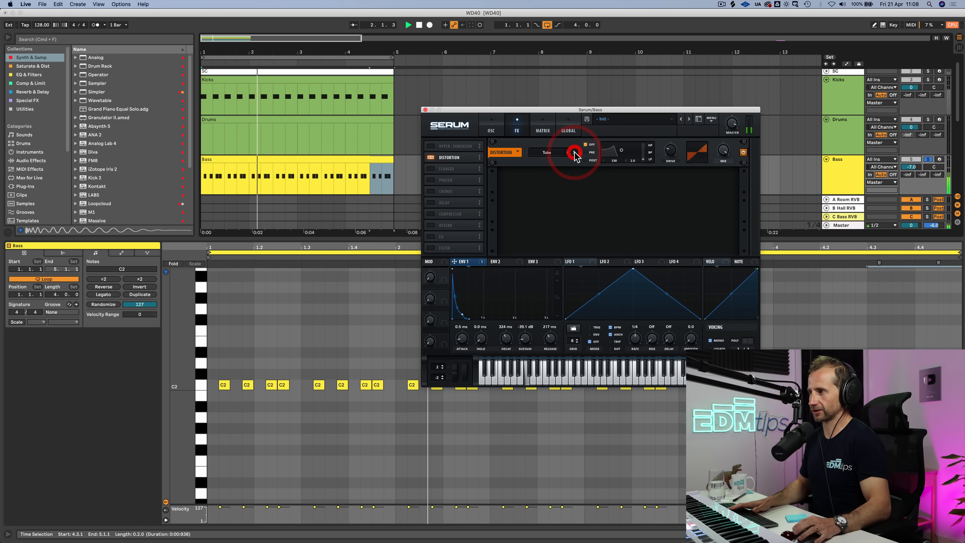
{"action": "left_click", "coordinate": [574, 152]}
{"action": "left_click", "coordinate": [574, 152]}
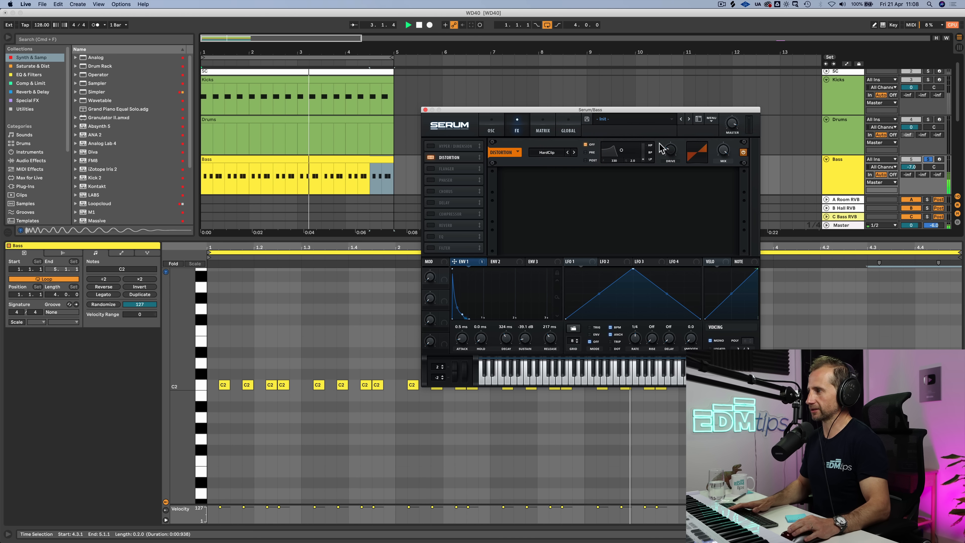
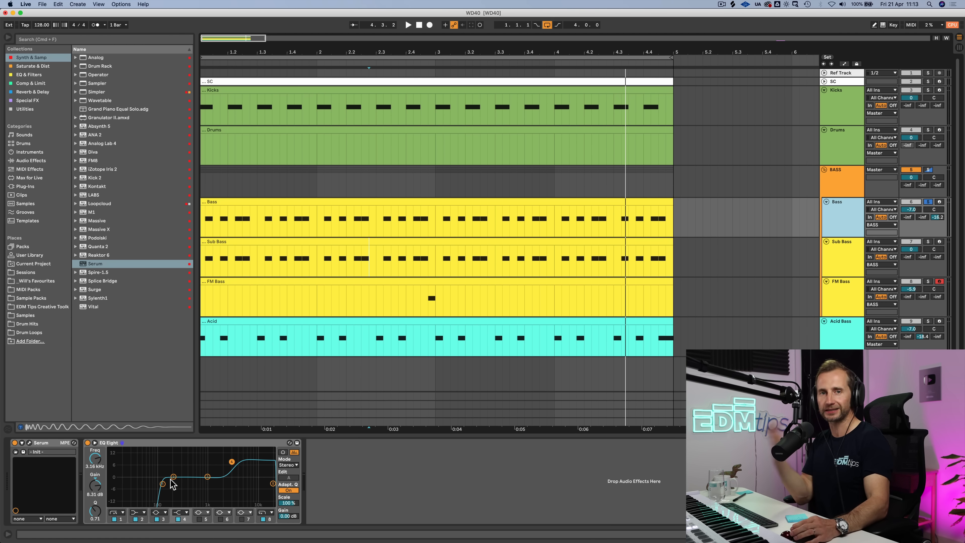
Unsolo the Bass track, collapse the BASS group and save the set
{"action": "left_click", "coordinate": [928, 202]}
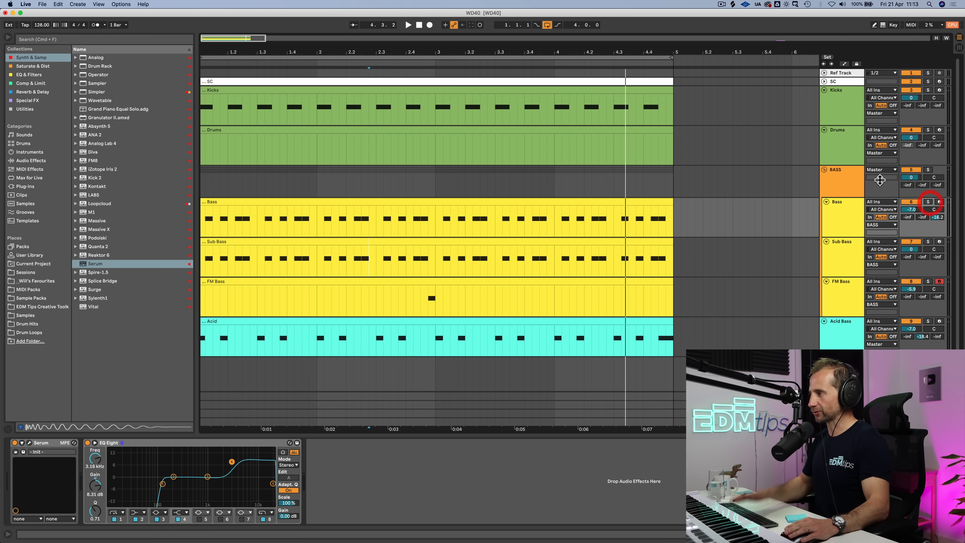
{"action": "left_click", "coordinate": [823, 170]}
{"action": "key", "text": "super+s"}
Select the Drums track, open the favourites sample folder and collapse its Ultimate Kick Pack folder
{"action": "left_click", "coordinate": [830, 158]}
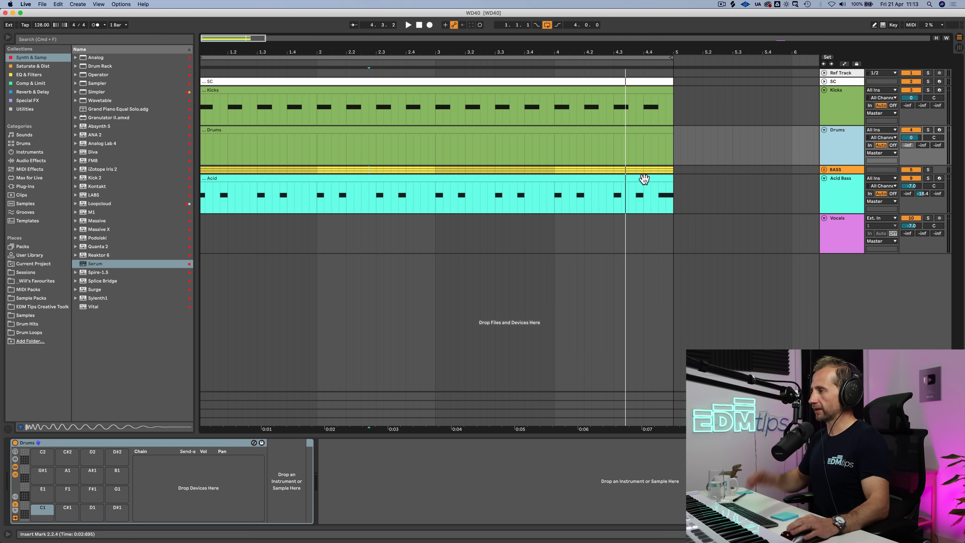
{"action": "left_click", "coordinate": [843, 102]}
{"action": "left_click", "coordinate": [840, 144]}
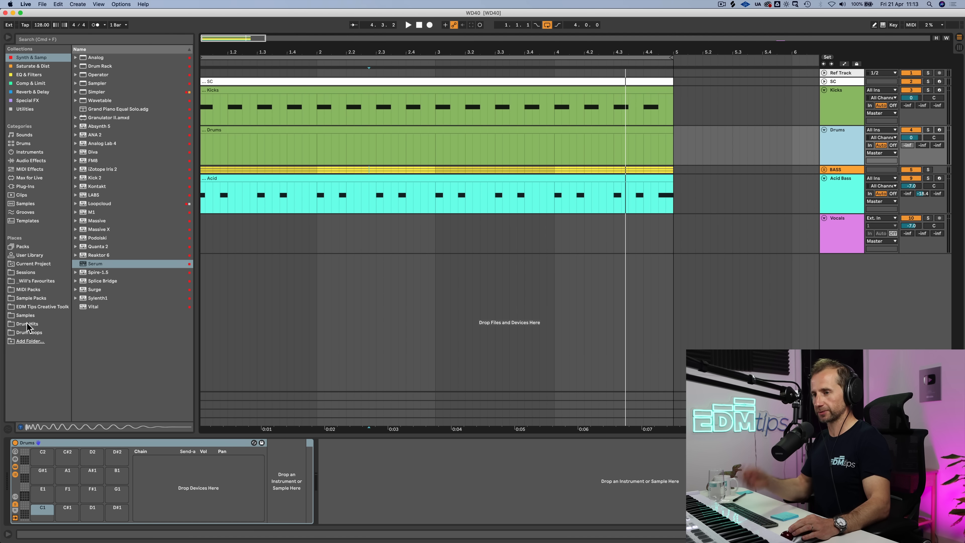
{"action": "left_click", "coordinate": [32, 281]}
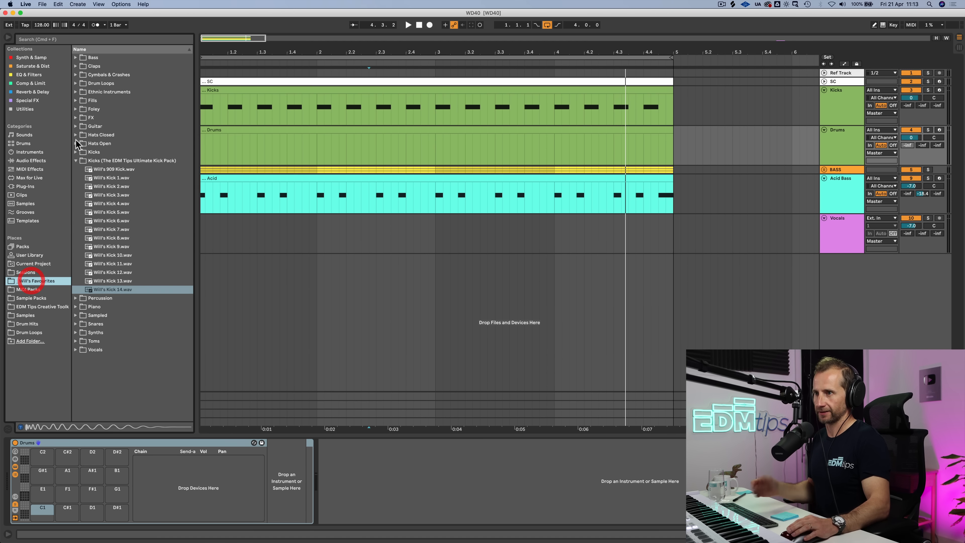
{"action": "left_click", "coordinate": [97, 162]}
{"action": "key", "text": "Left"}
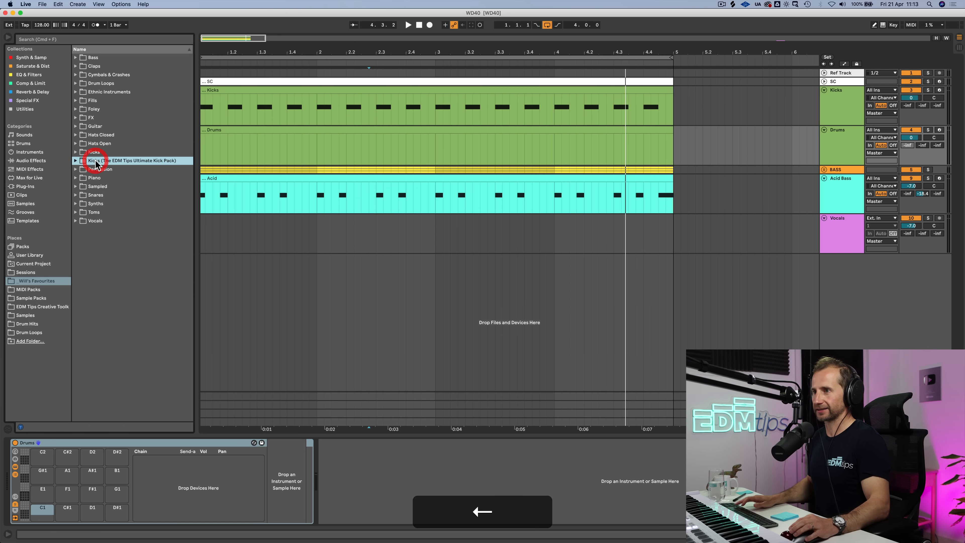
Load 909 Open Hat.wav from the Hats Open folder onto the C1 pad of the Drums rack
{"action": "left_click", "coordinate": [97, 67]}
{"action": "key", "text": "Down"}
{"action": "key", "text": "Down"}
{"action": "key", "text": "Down"}
{"action": "key", "text": "Down"}
{"action": "key", "text": "Down"}
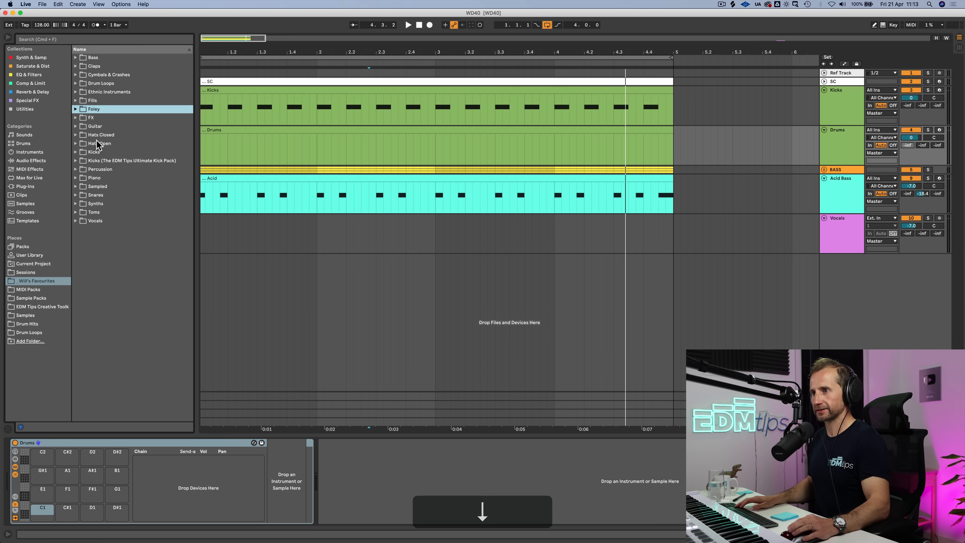
{"action": "left_click", "coordinate": [98, 144]}
{"action": "key", "text": "Right"}
{"action": "key", "text": "Down"}
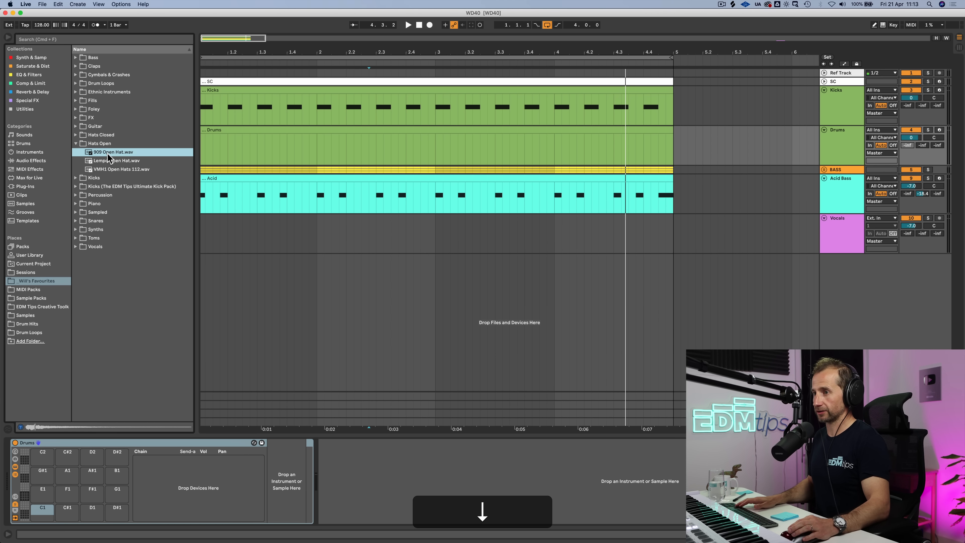
{"action": "left_click_drag", "start_coordinate": [108, 157], "coordinate": [69, 479]}
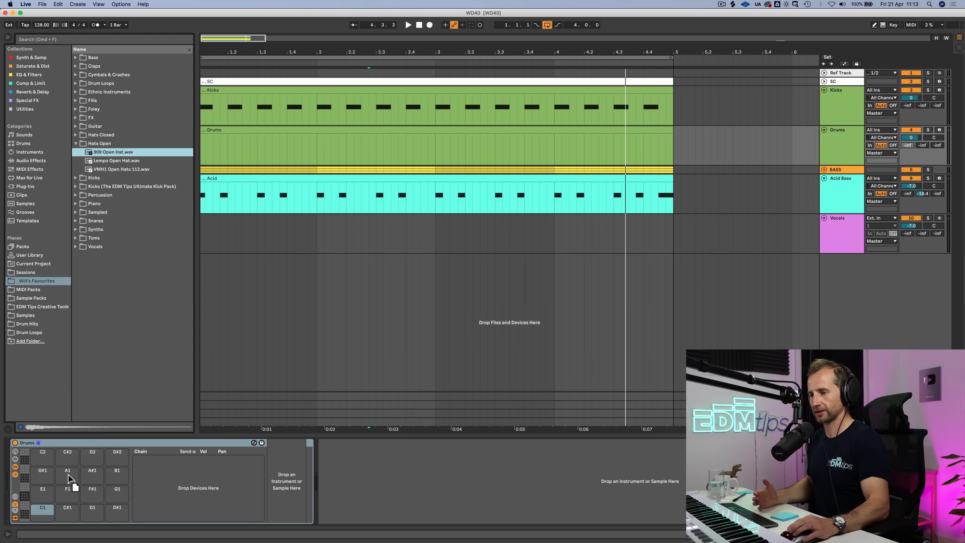
{"action": "left_click_drag", "start_coordinate": [45, 510], "coordinate": [46, 514]}
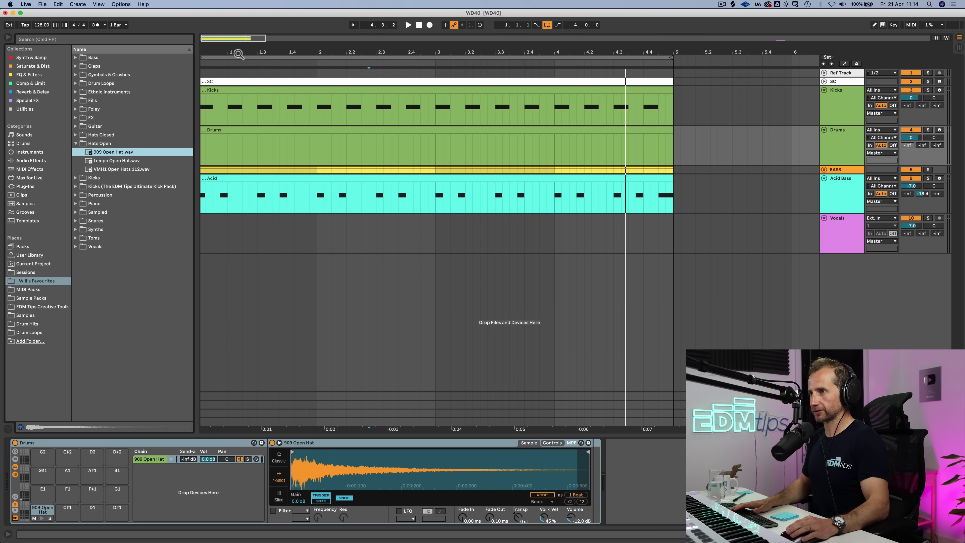
Open the Drums clip and add an eighth-note 909 Open Hat hit at 1.1.3
{"action": "left_click_drag", "start_coordinate": [239, 54], "coordinate": [239, 54]}
{"action": "double_click", "coordinate": [215, 128]}
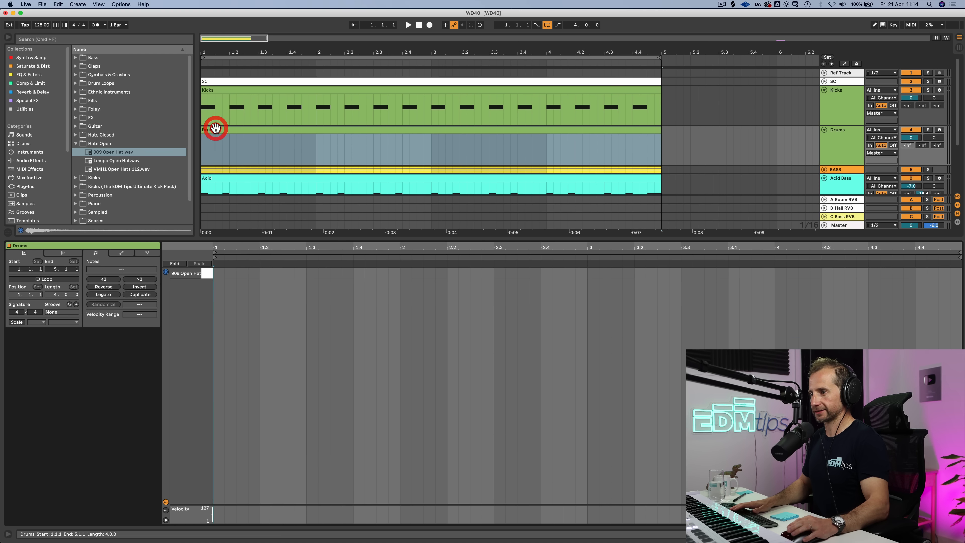
{"action": "double_click", "coordinate": [242, 274]}
{"action": "mouse_move", "coordinate": [247, 273]}
{"action": "left_mouse_down"}
{"action": "mouse_move", "coordinate": [260, 274]}
{"action": "mouse_move", "coordinate": [224, 276]}
{"action": "mouse_move", "coordinate": [254, 276]}
{"action": "left_mouse_up"}
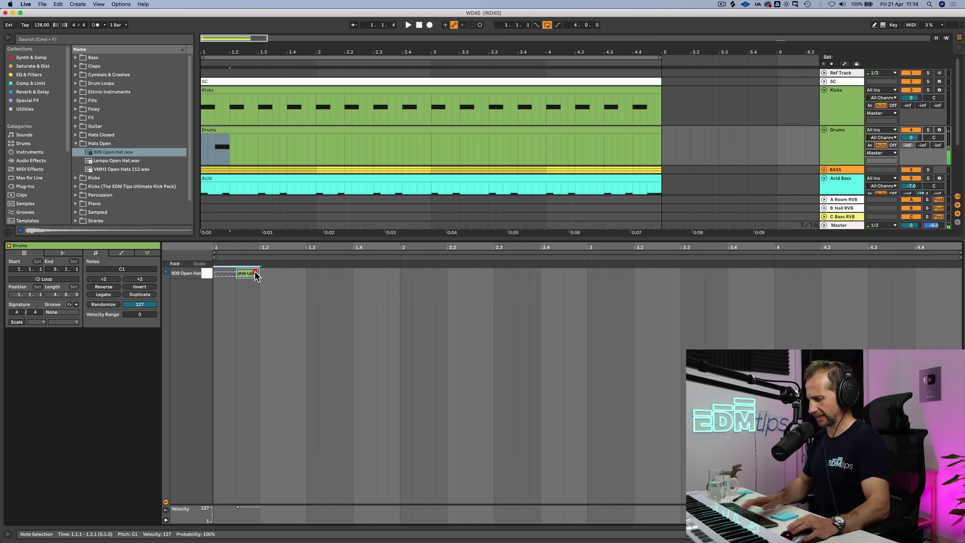
Duplicate the one-beat open hat pattern until its offbeat hits fill all four bars of the Drums clip
{"action": "key", "text": "super+d"}
{"action": "key", "text": "super+d"}
{"action": "key", "text": "super+d"}
{"action": "key", "text": "super+d"}
{"action": "key", "text": "super+d"}
{"action": "key", "text": "super+d"}
{"action": "key", "text": "super+d"}
{"action": "key", "text": "super+d"}
{"action": "key", "text": "super+d"}
{"action": "key", "text": "super+d"}
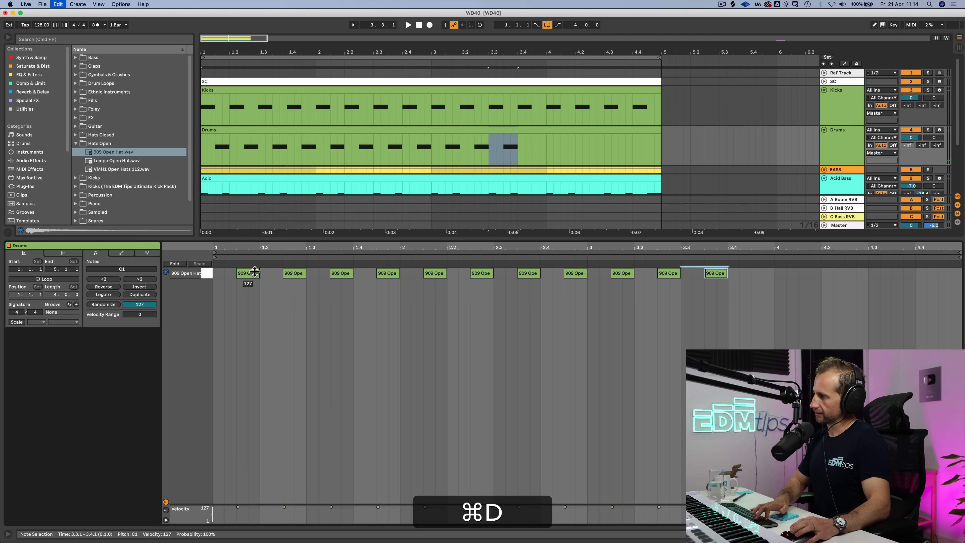
{"action": "key", "text": "super+d"}
{"action": "key", "text": "super+d"}
{"action": "key", "text": "super+d"}
{"action": "key", "text": "super+d"}
{"action": "key", "text": "super+d"}
Show the Drums rack and lower the 909 Open Hat chain's volume to -18.6 dB during playback
{"action": "key", "text": "shift+Tab"}
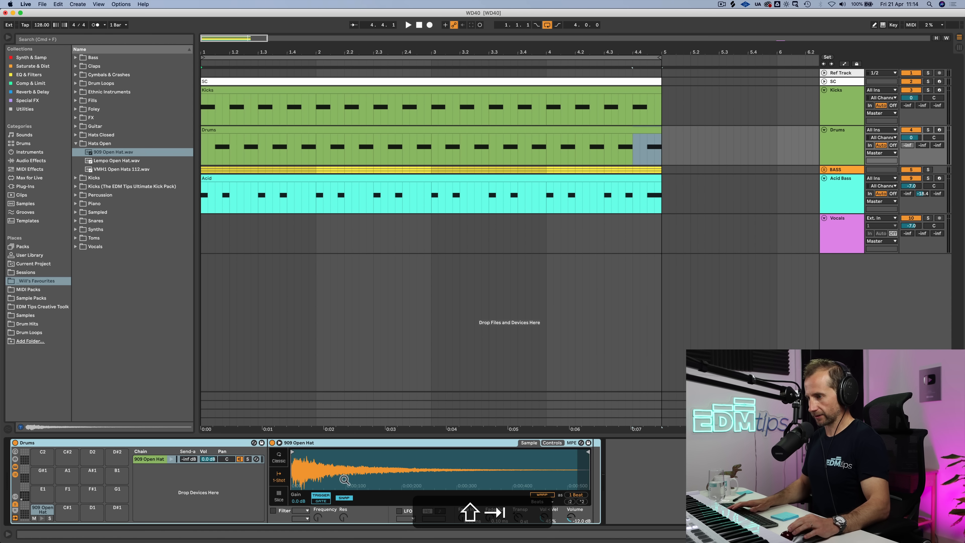
{"action": "left_click_drag", "start_coordinate": [344, 479], "coordinate": [208, 497]}
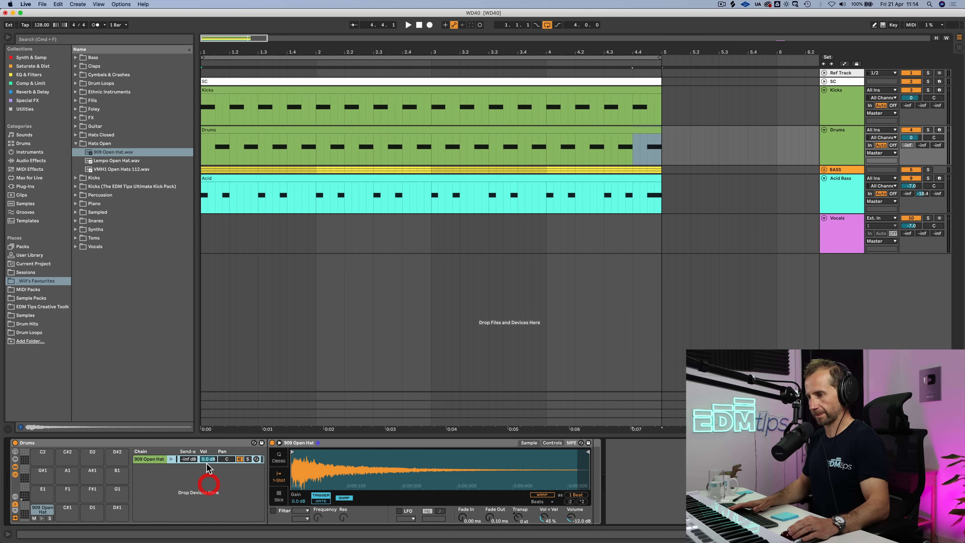
{"action": "key", "text": "space"}
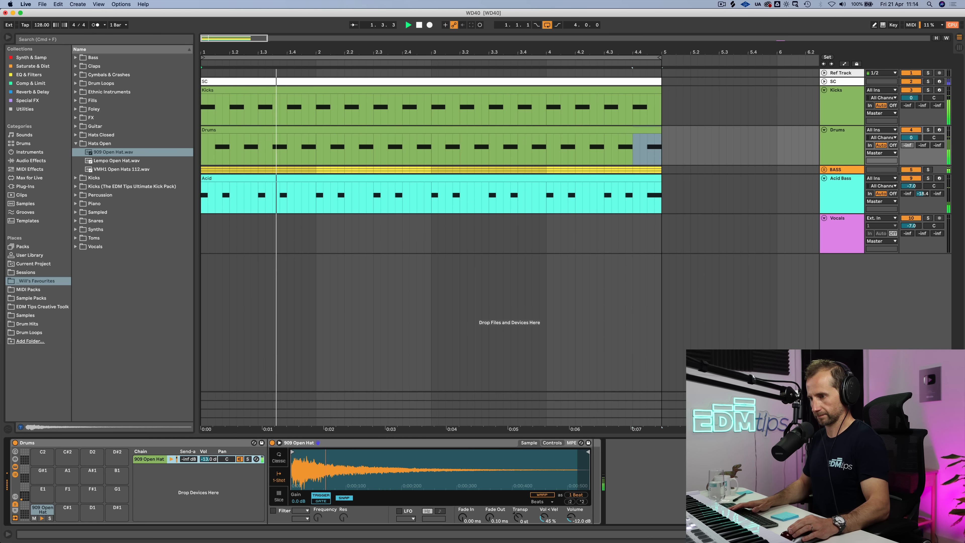
Switch the 909 Open Hat's Simpler to Classic mode and limit it to 1 voice
{"action": "left_click", "coordinate": [279, 456]}
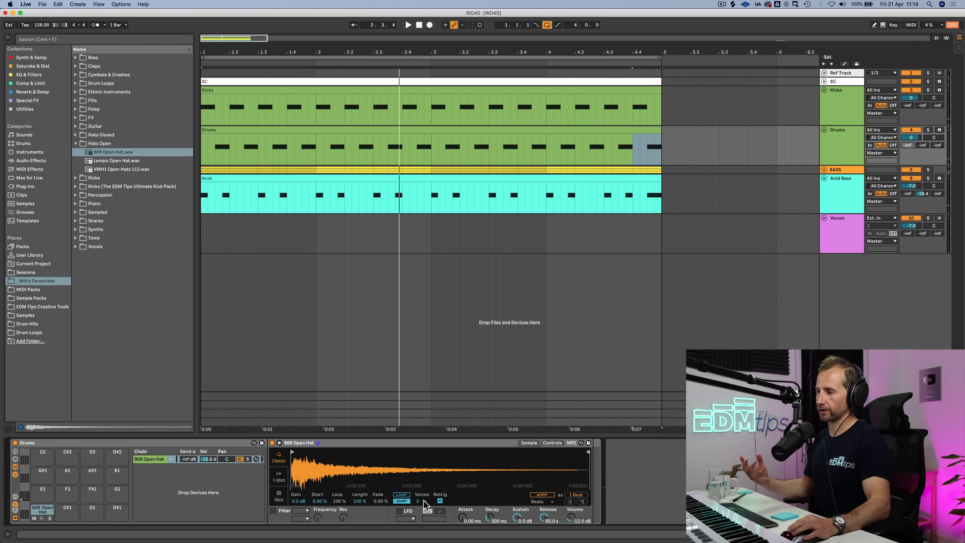
{"action": "left_click", "coordinate": [425, 502]}
{"action": "left_click", "coordinate": [417, 400]}
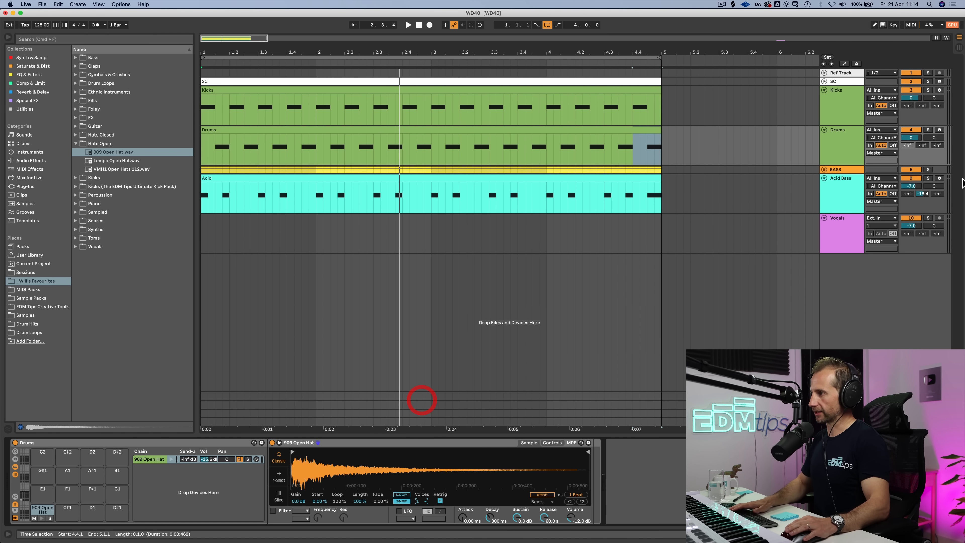
Solo the Drums track, play it back and select the clip's time range from 1.2.3 to 1.3.3
{"action": "left_click", "coordinate": [928, 130]}
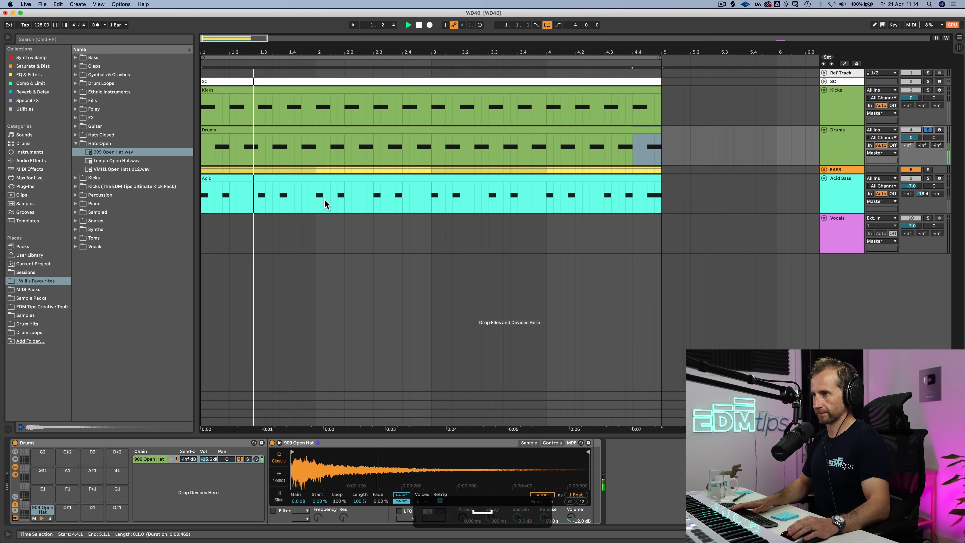
{"action": "key", "text": "space"}
{"action": "left_click", "coordinate": [259, 154]}
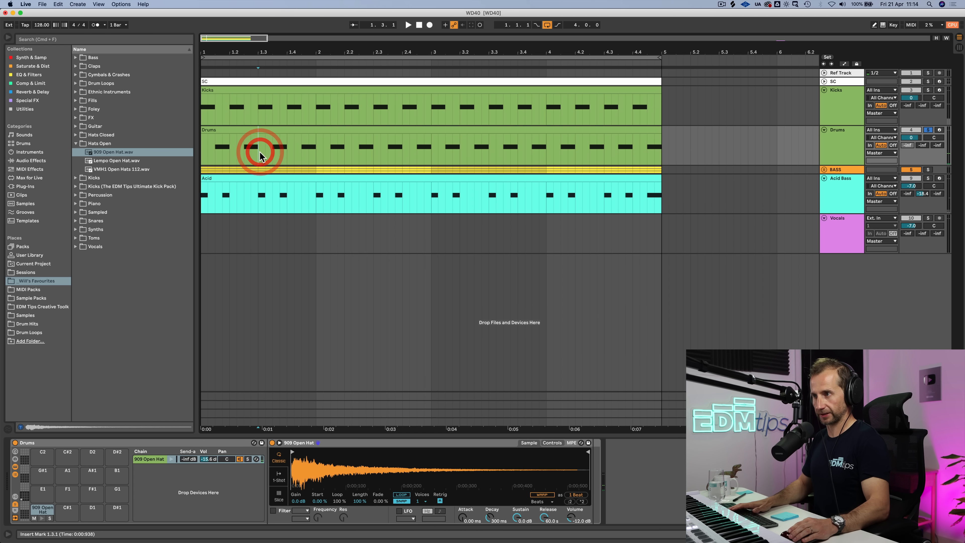
{"action": "mouse_move", "coordinate": [260, 152]}
{"action": "left_mouse_down"}
{"action": "mouse_move", "coordinate": [270, 152]}
{"action": "mouse_move", "coordinate": [244, 154]}
{"action": "left_mouse_up"}
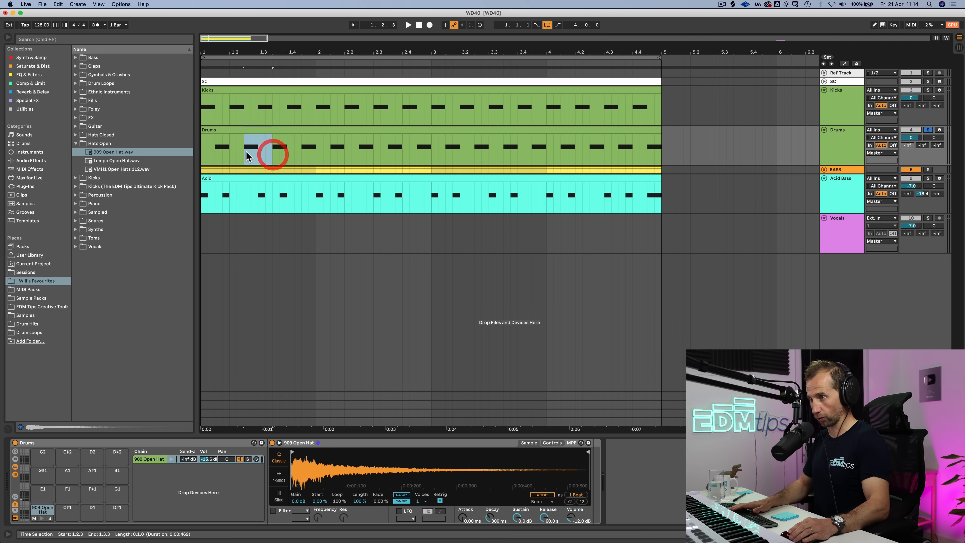
Shorten the 909 Open Hat's envelope to 85.9 ms decay, -inf dB sustain and 1.00 ms release after listening to it
{"action": "key", "text": "space"}
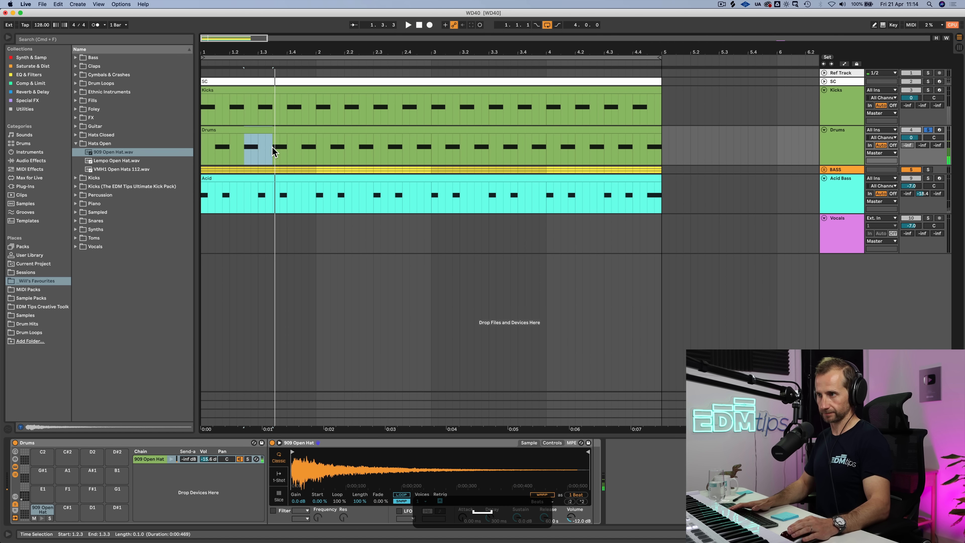
{"action": "key", "text": "space"}
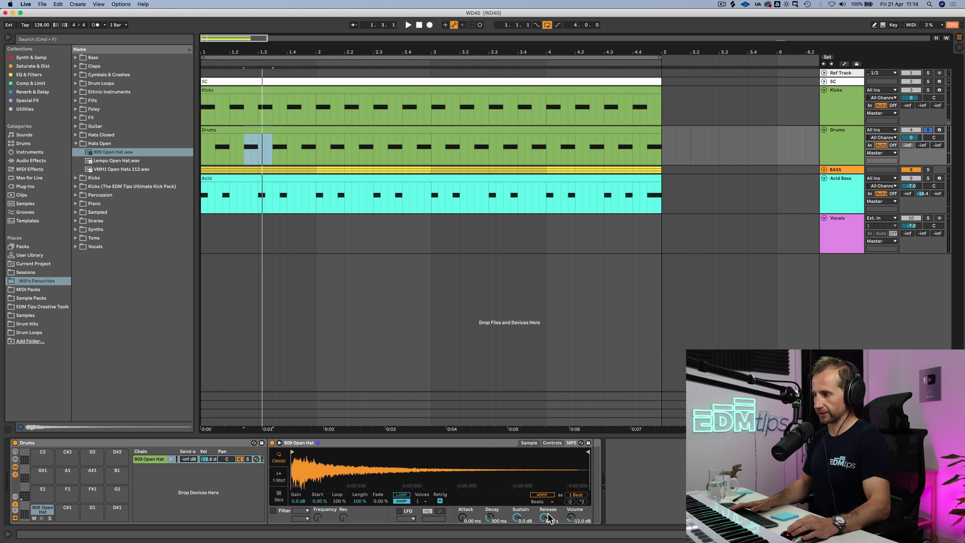
{"action": "left_click_drag", "start_coordinate": [544, 517], "coordinate": [545, 537]}
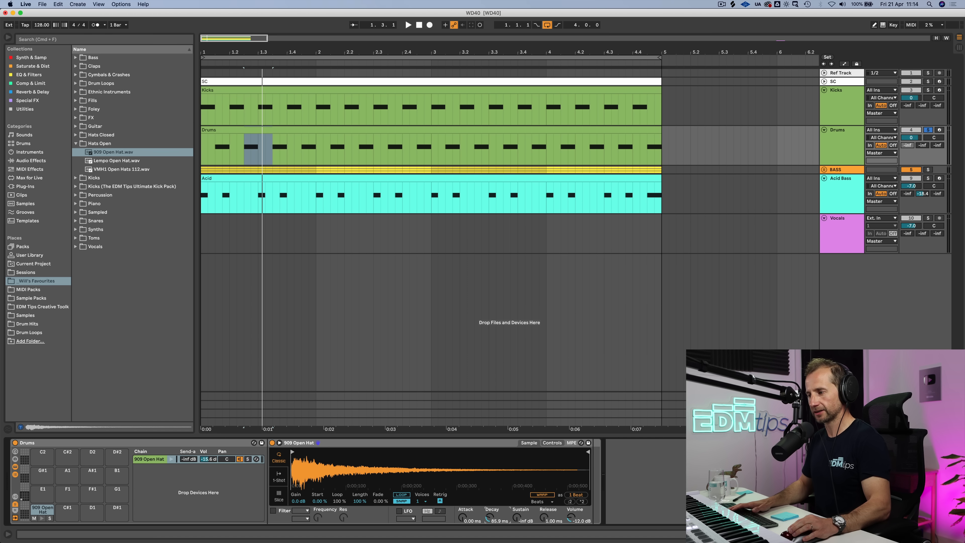
Play the loop and lengthen the 909 Open Hat's decay to 2.17 s
{"action": "key", "text": "space"}
{"action": "left_click_drag", "start_coordinate": [489, 517], "coordinate": [489, 470]}
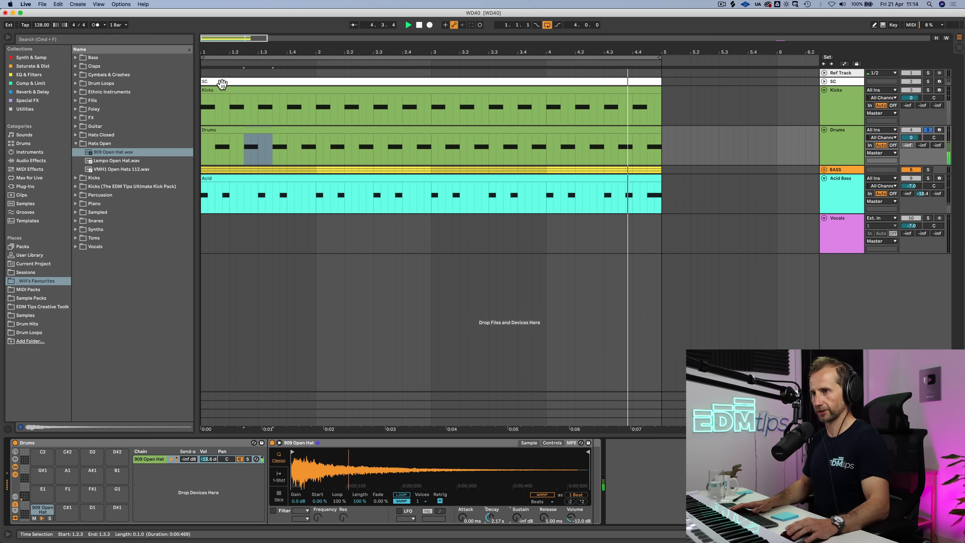
Add an EQ Eight after the 909 Open Hat, rolling off the lows and boosting 4.34 dB at 5.16 kHz
{"action": "left_click", "coordinate": [30, 74]}
{"action": "left_click_drag", "start_coordinate": [85, 68], "coordinate": [605, 450]}
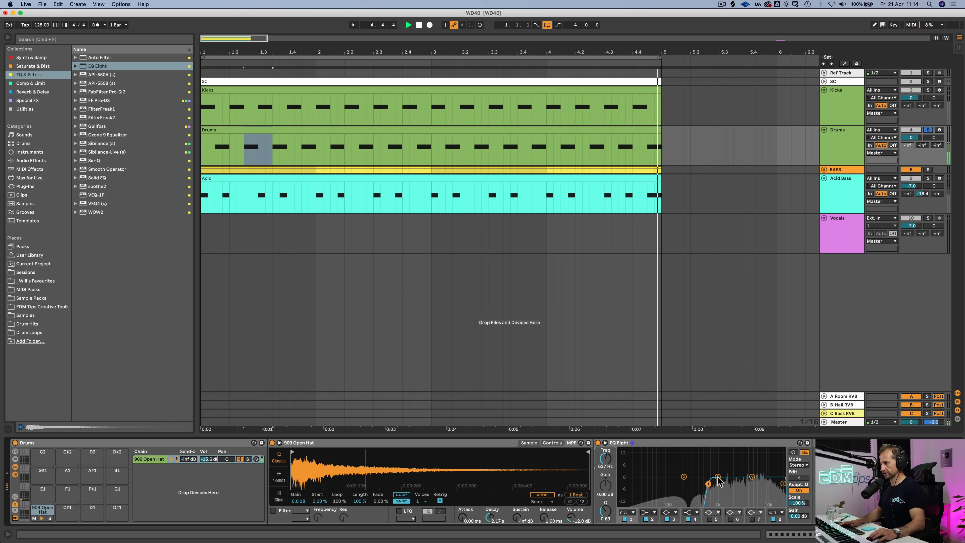
{"action": "left_click_drag", "start_coordinate": [718, 477], "coordinate": [752, 468]}
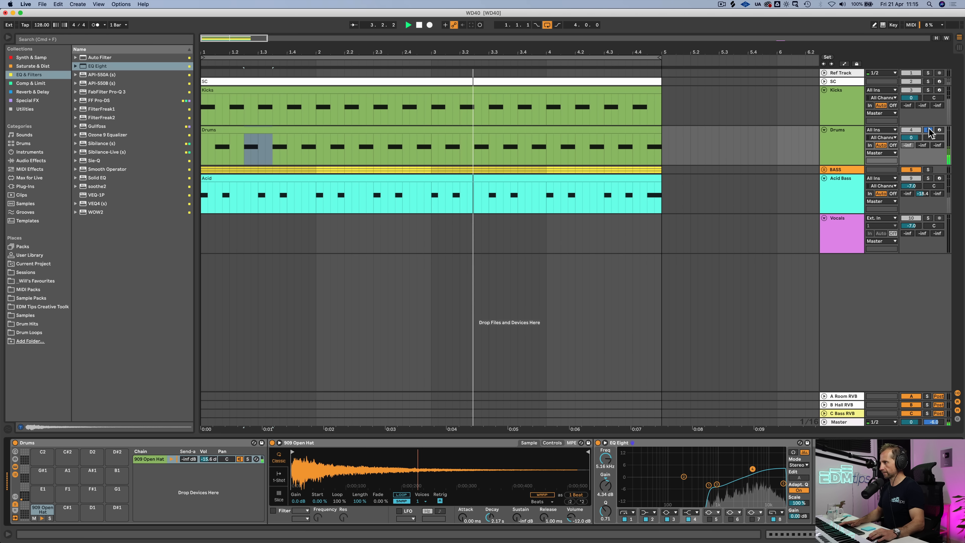
Unsolo the Drums track to hear it in the full mix and save the set
{"action": "left_click", "coordinate": [928, 130]}
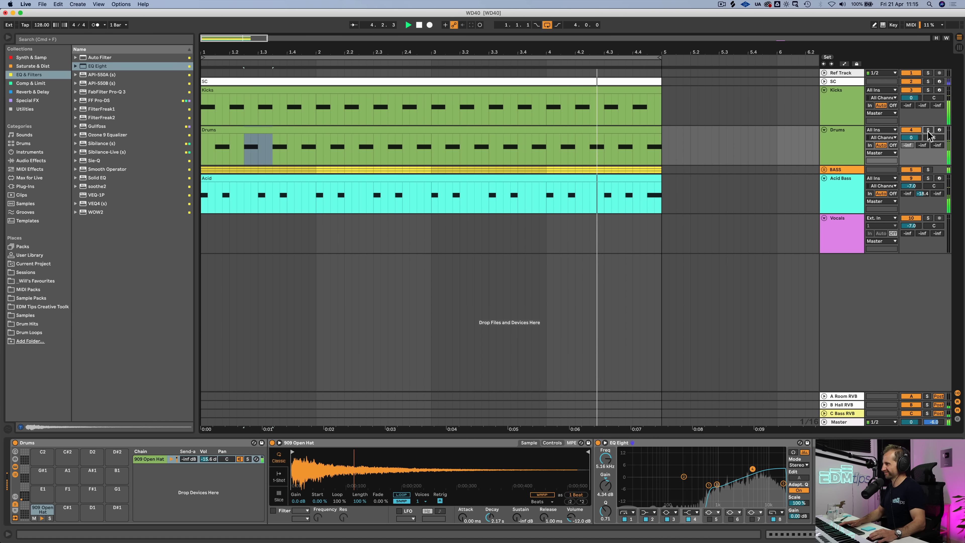
{"action": "left_click", "coordinate": [841, 152]}
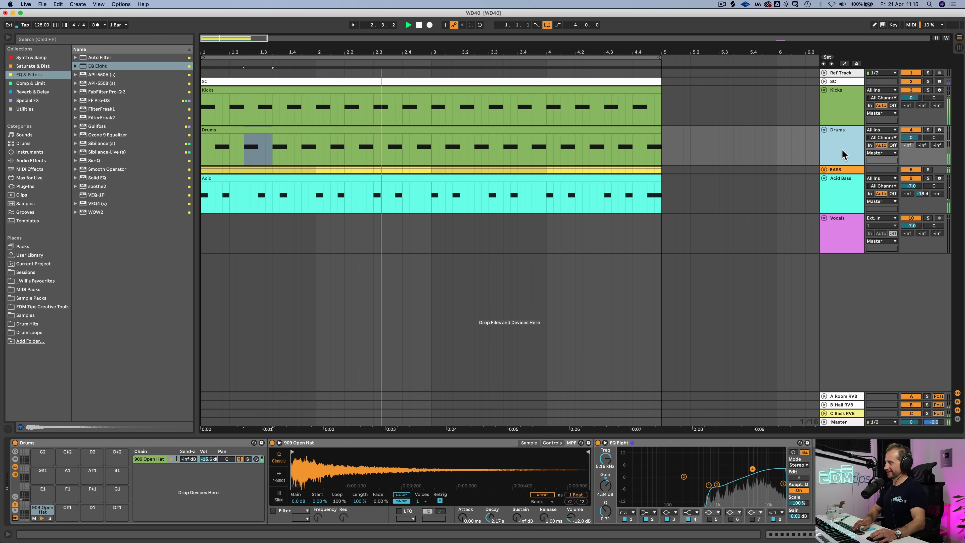
{"action": "key", "text": "super+s"}
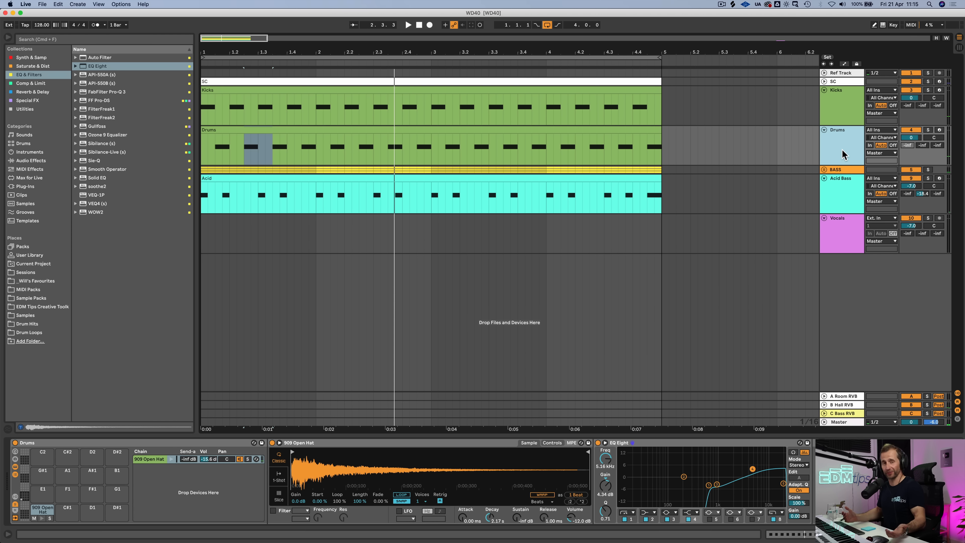
{"action": "left_click", "coordinate": [842, 149]}
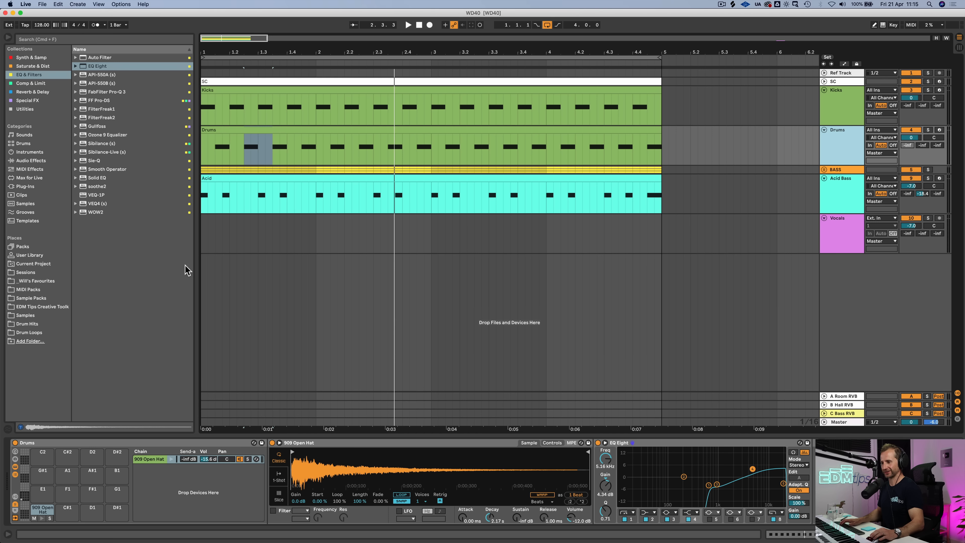
Raise the 909 Open Hat chain's volume to -13.0 dB and listen to it in the loop
{"action": "left_click_drag", "start_coordinate": [208, 458], "coordinate": [209, 459]}
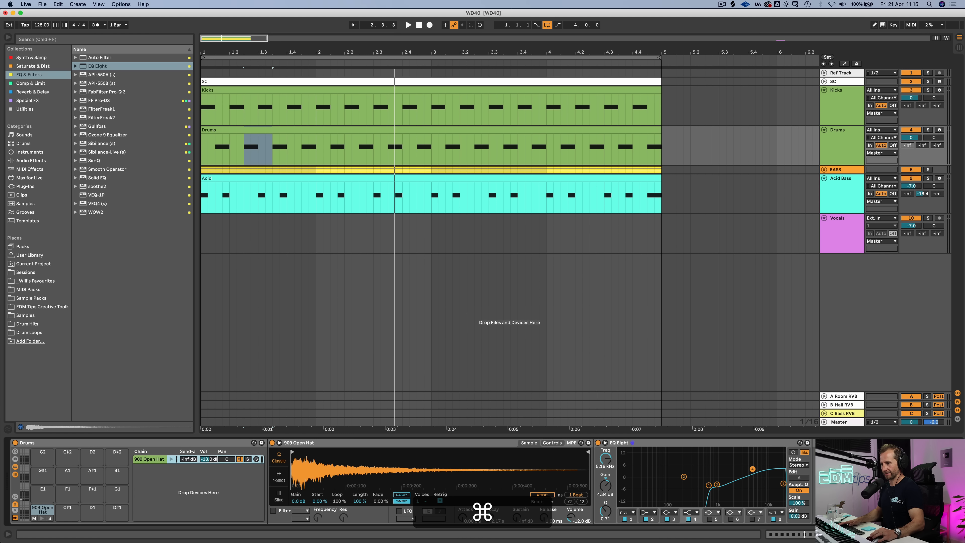
{"action": "key", "text": "space"}
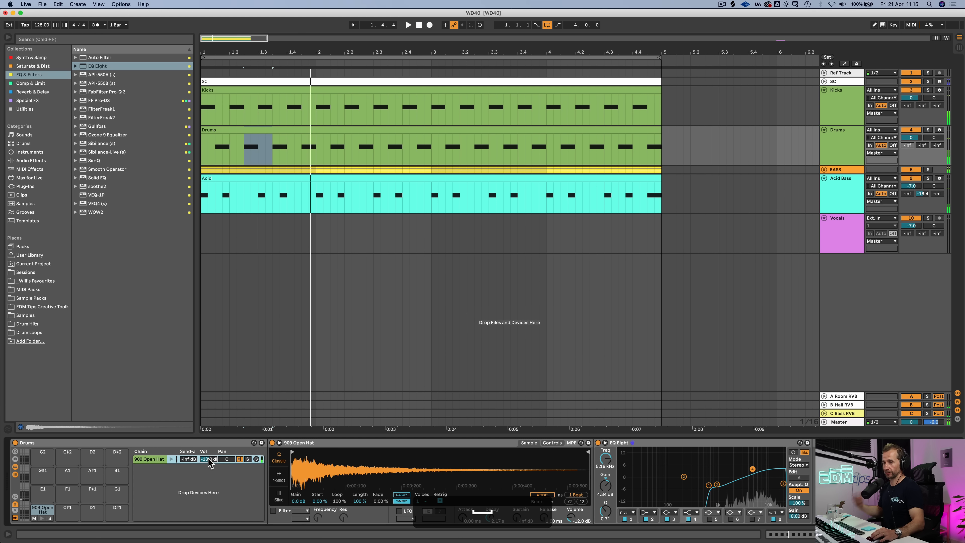
Add VEH3 Closed Hihats 015.wav from the Drum Hits folder to the Drums rack as a new chain
{"action": "left_click", "coordinate": [25, 324]}
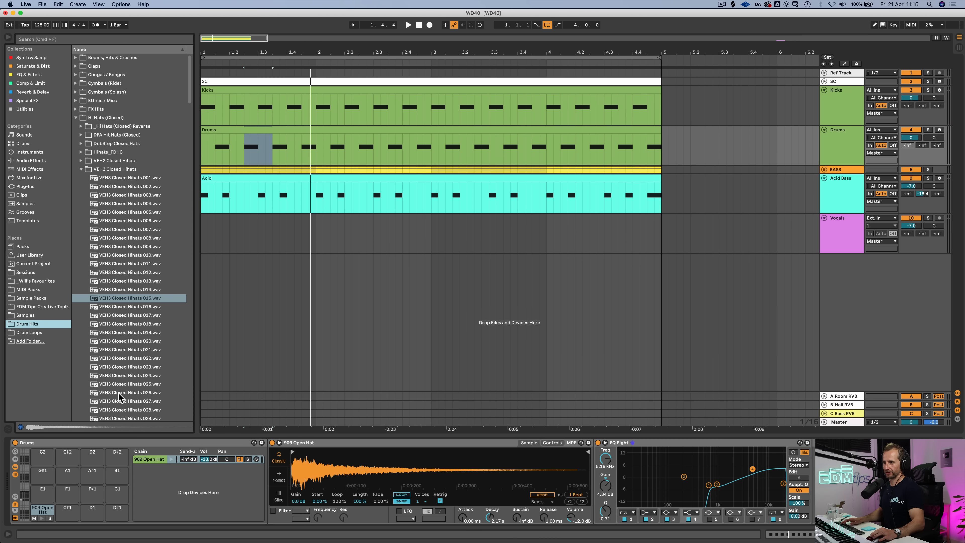
{"action": "left_click_drag", "start_coordinate": [126, 299], "coordinate": [173, 480]}
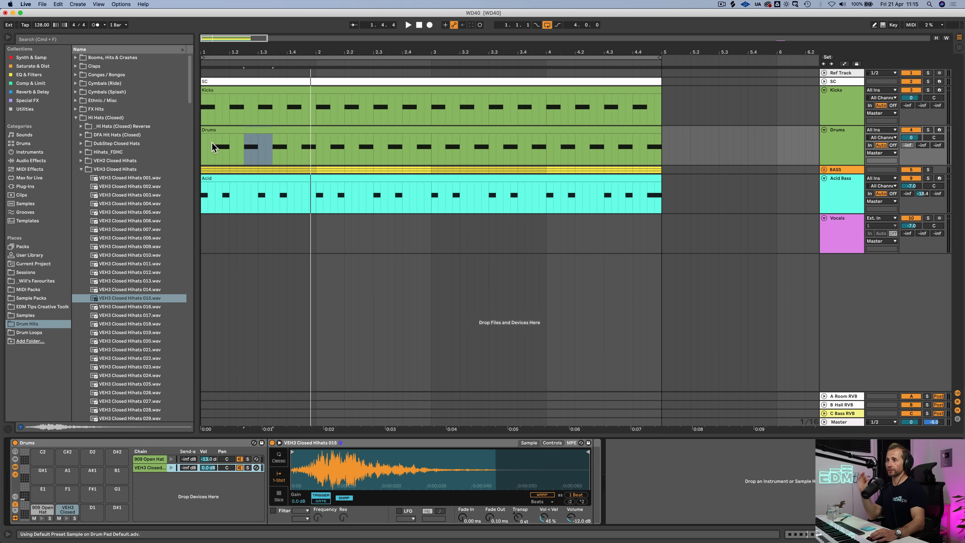
Draw four sixteenth closed hat notes across the first beat of the Drums clip, varying their velocities between 75 and 105
{"action": "double_click", "coordinate": [212, 130]}
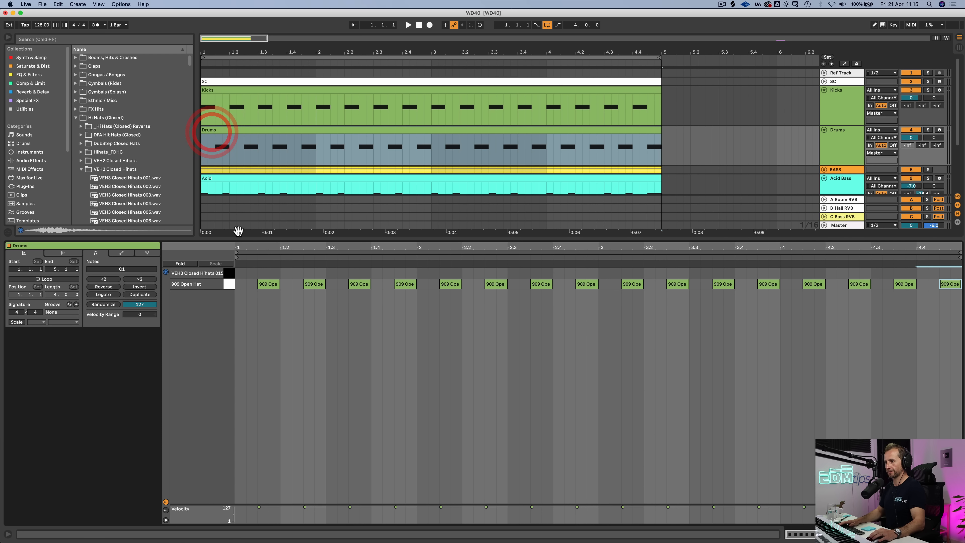
{"action": "double_click", "coordinate": [239, 272]}
{"action": "key", "text": "super"}
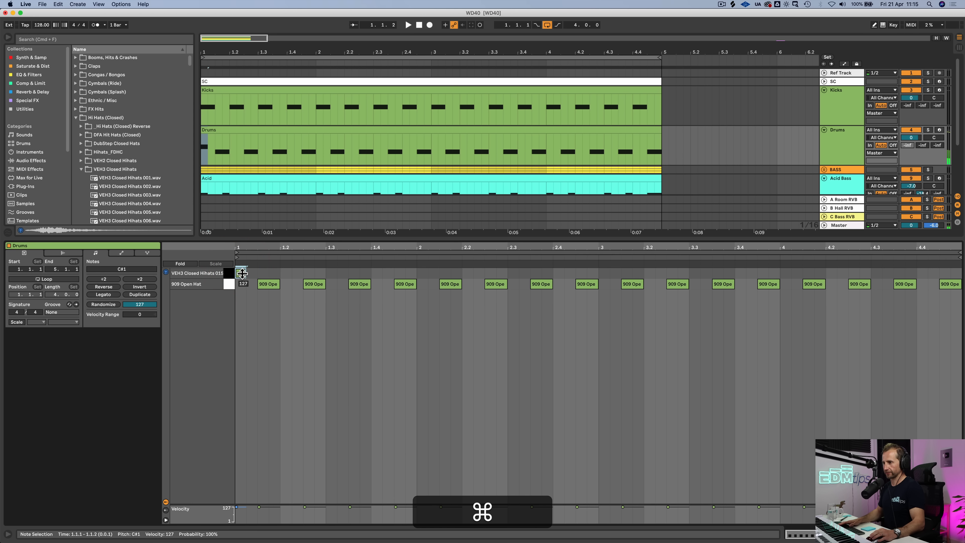
{"action": "left_click_drag", "start_coordinate": [243, 274], "coordinate": [252, 273]}
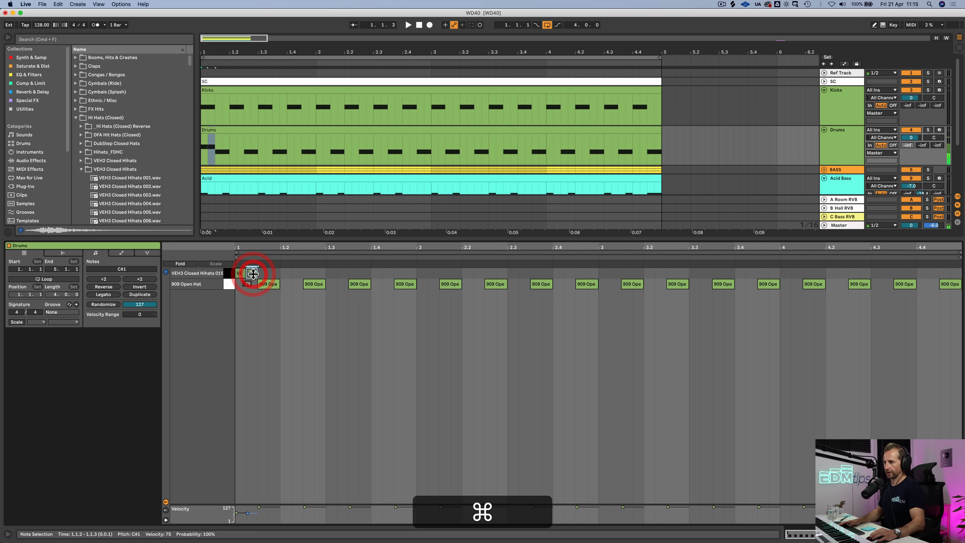
{"action": "left_click", "coordinate": [262, 273]}
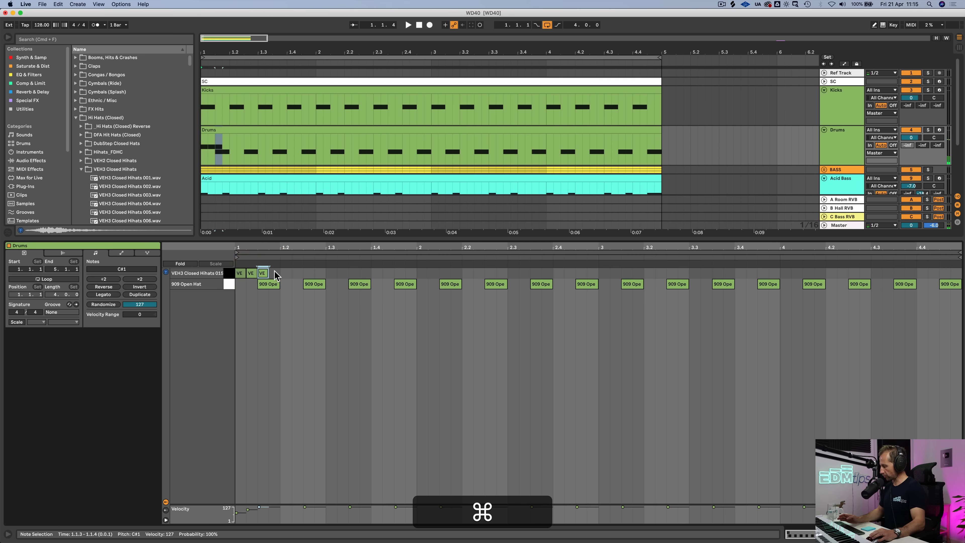
{"action": "left_click", "coordinate": [275, 273]}
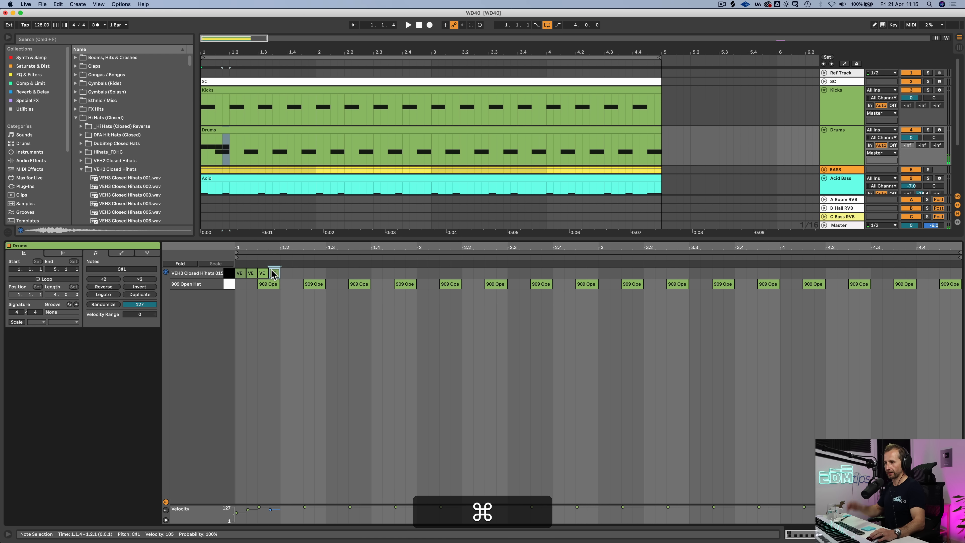
{"action": "left_click", "coordinate": [262, 273]}
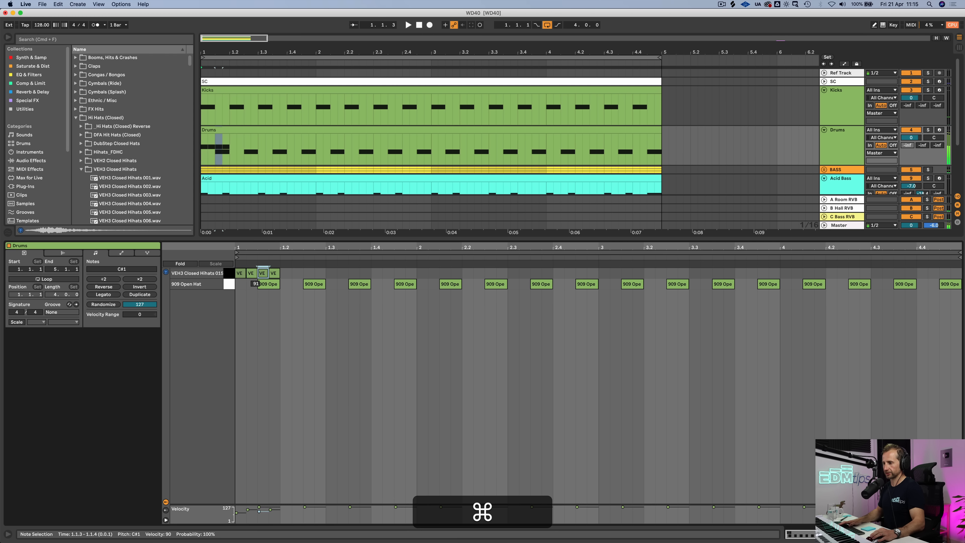
{"action": "left_click", "coordinate": [251, 273]}
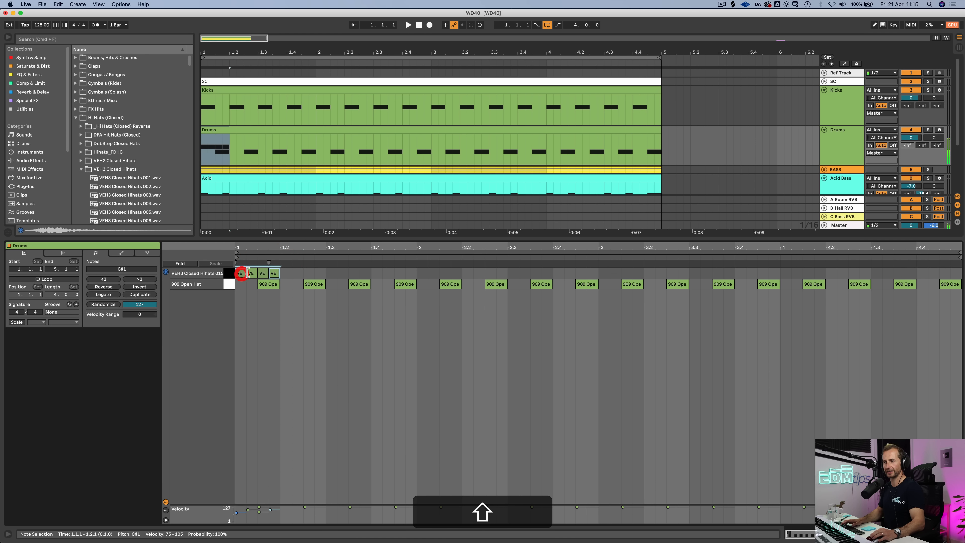
Duplicate the four closed hat notes onto beat 1.2 and vary the copies' velocities, up to 116
{"action": "key", "text": "super+d"}
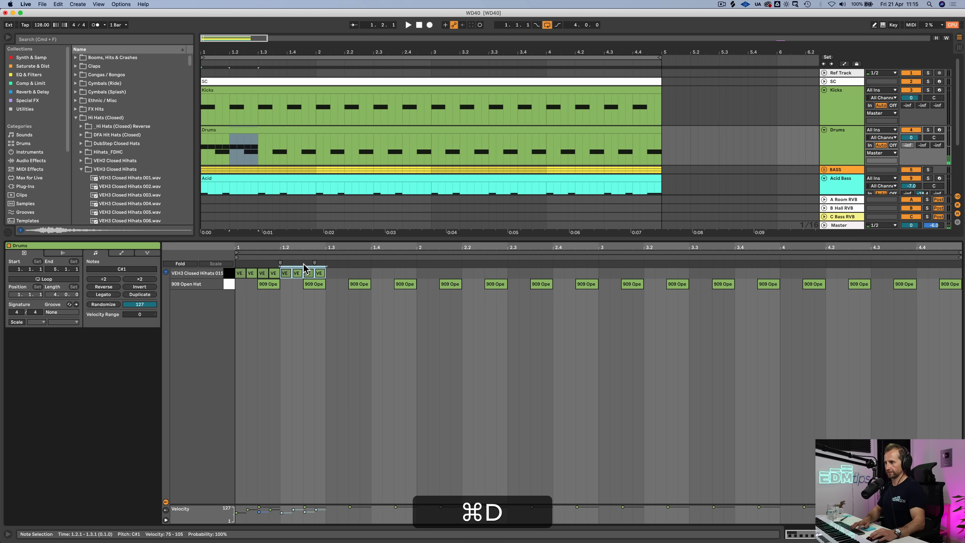
{"action": "left_click", "coordinate": [333, 273]}
{"action": "left_click", "coordinate": [296, 273]}
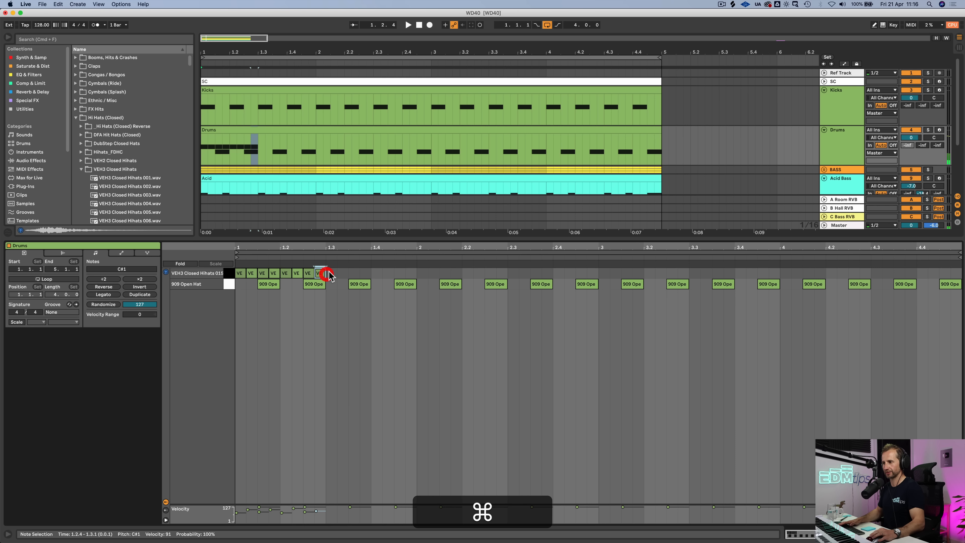
Select the eight closed hat notes and duplicate the two-beat pattern seven times to fill the four-bar clip
{"action": "left_click_drag", "start_coordinate": [329, 275], "coordinate": [252, 277]}
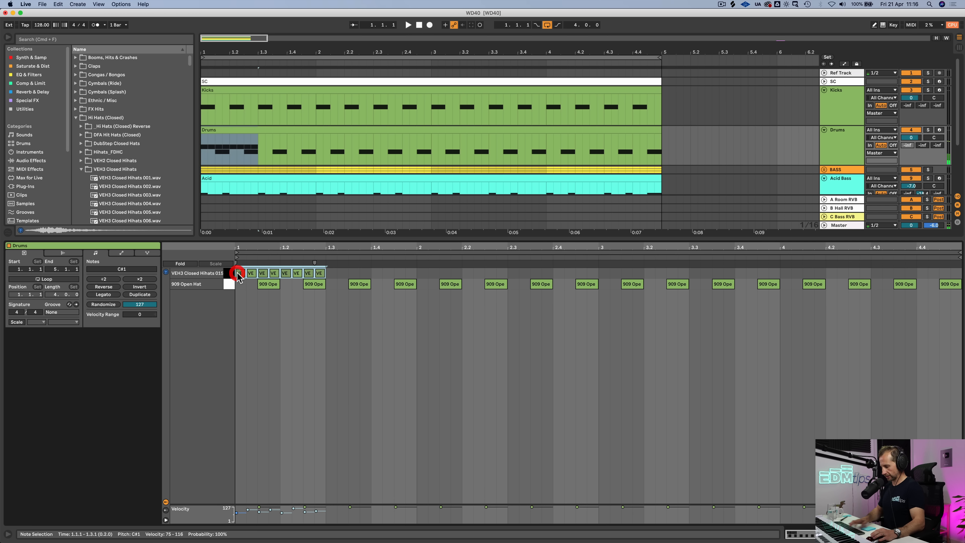
{"action": "key", "text": "super+d"}
{"action": "key", "text": "super+d"}
{"action": "key", "text": "super+d"}
{"action": "key", "text": "super+d"}
{"action": "key", "text": "super+d"}
{"action": "key", "text": "super+d"}
{"action": "key", "text": "super+d"}
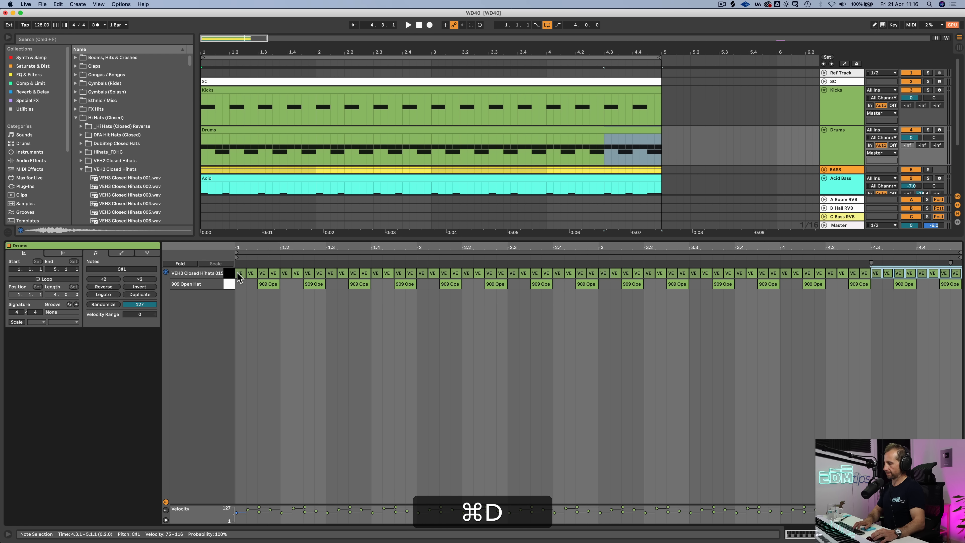
Play the loop with the closed hats, show the Drums rack's devices and collapse the Hi Hats (Closed) folder
{"action": "key", "text": "space"}
{"action": "key", "text": "shift+Tab"}
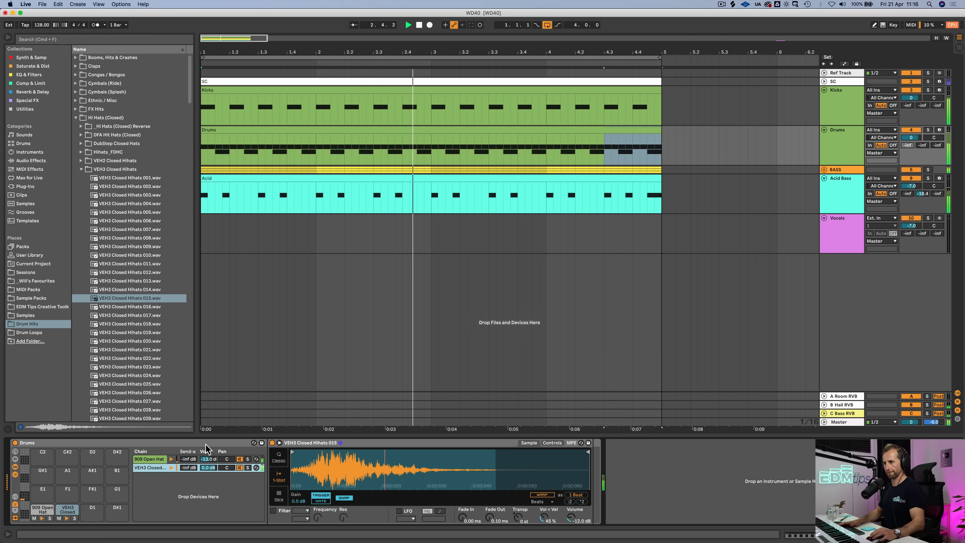
{"action": "key", "text": "space"}
{"action": "double_click", "coordinate": [95, 117]}
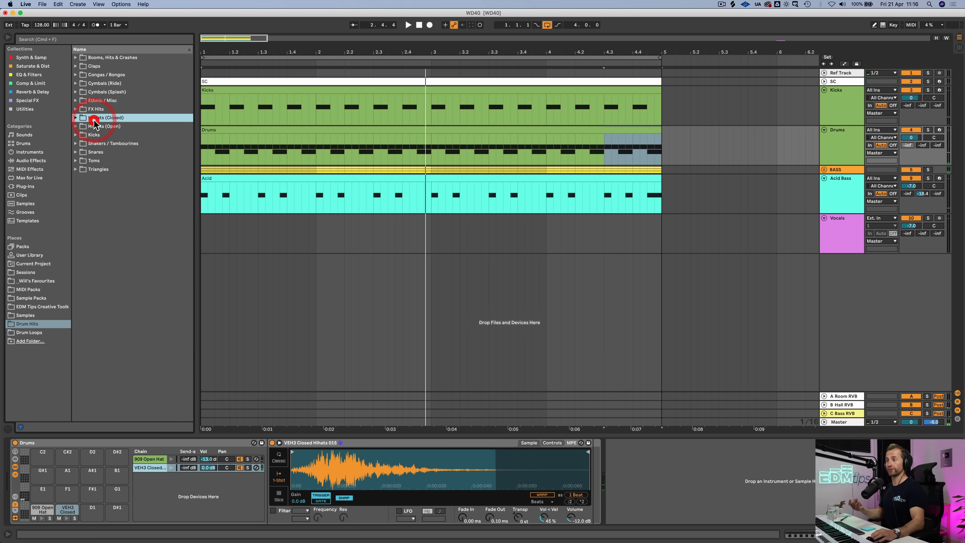
Copy the SC COMP sidechain compressor from the BASS group and paste it after the VEH3 Closed Hihats 015 sampler in the Drums rack
{"action": "left_click", "coordinate": [832, 169]}
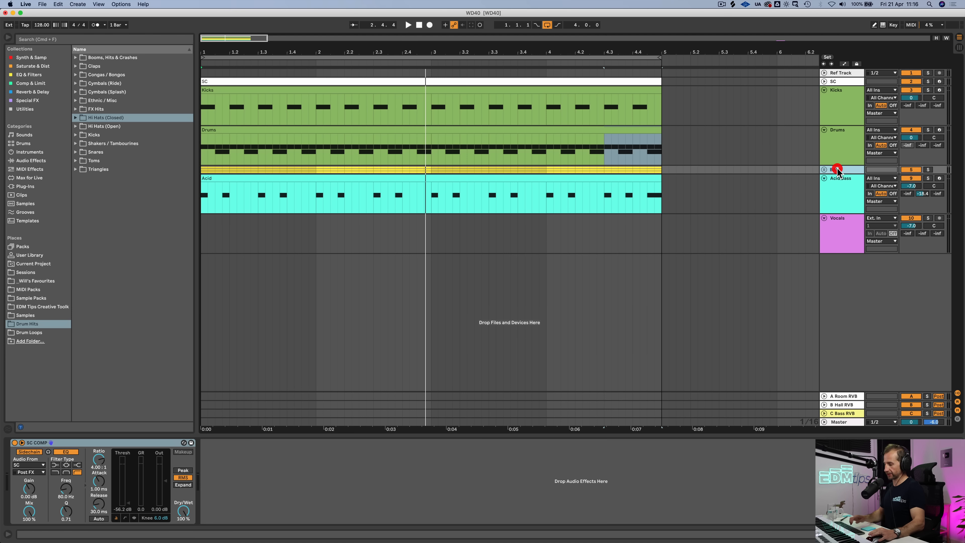
{"action": "left_click", "coordinate": [99, 443]}
{"action": "key", "text": "super+c"}
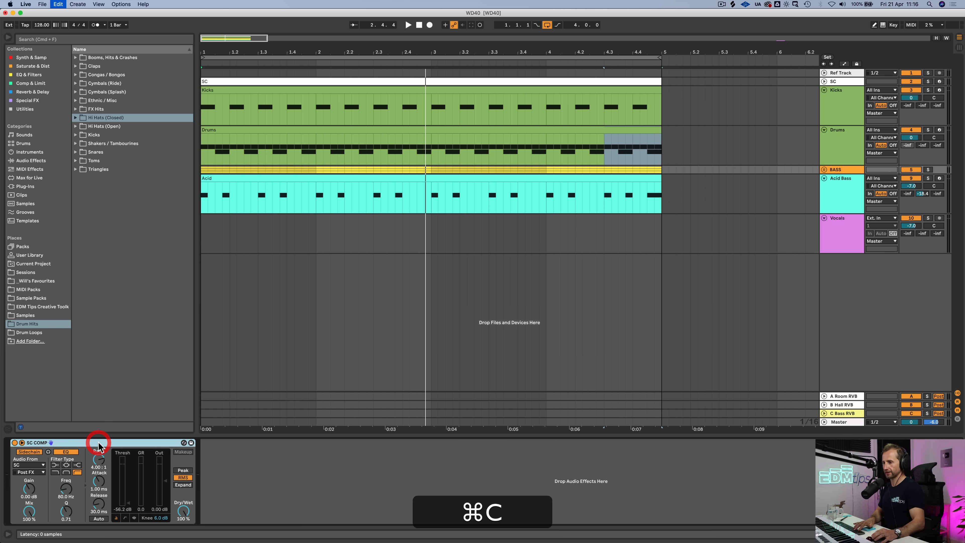
{"action": "left_click", "coordinate": [835, 160]}
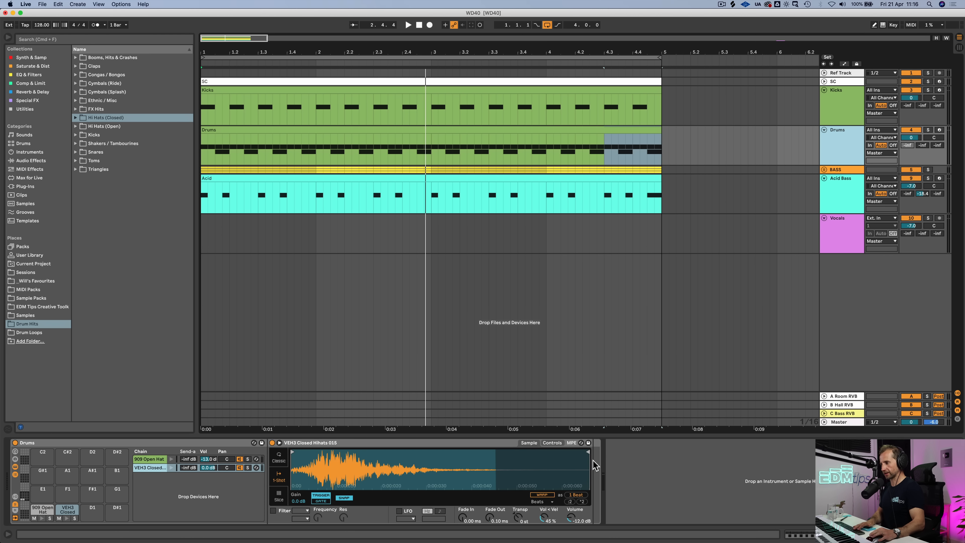
{"action": "key", "text": "cmd+v"}
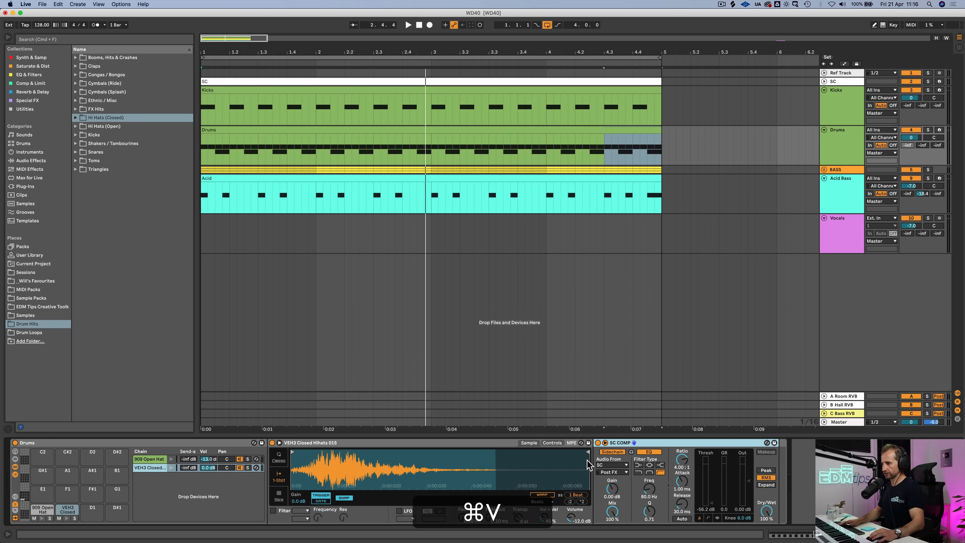
Solo the closed hat chain, compare it with SC COMP off and on during playback, and return to the full mix
{"action": "left_click", "coordinate": [928, 130]}
{"action": "left_click", "coordinate": [249, 467]}
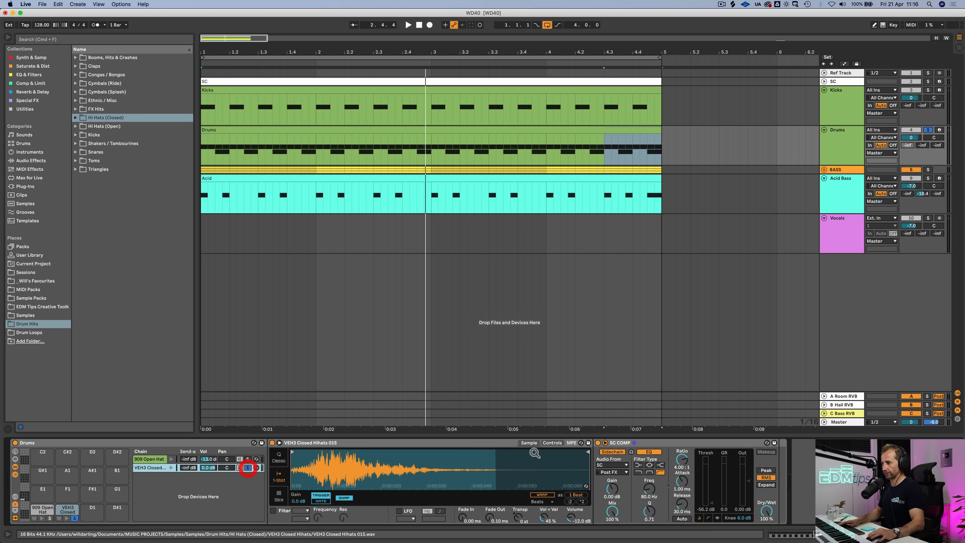
{"action": "left_click", "coordinate": [599, 443]}
{"action": "key", "text": "space"}
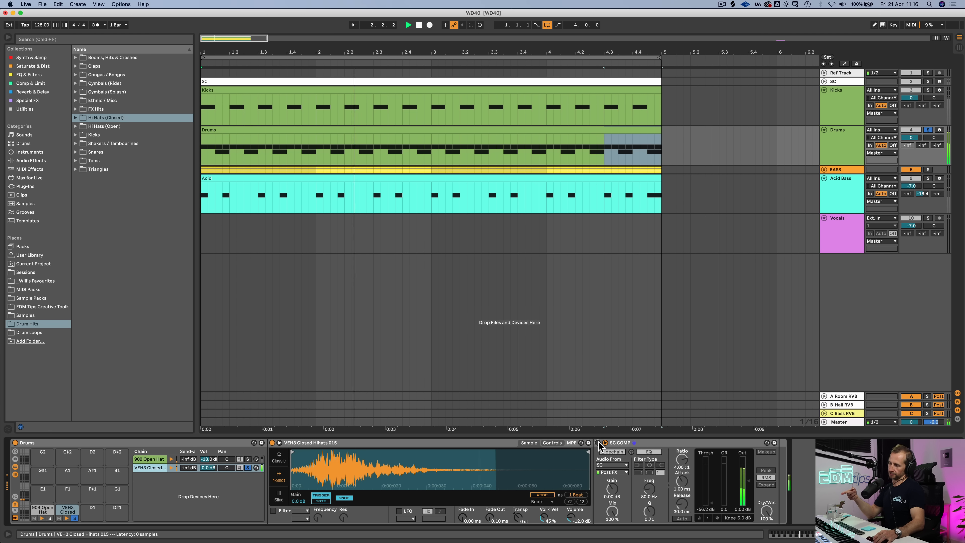
{"action": "left_click", "coordinate": [598, 443]}
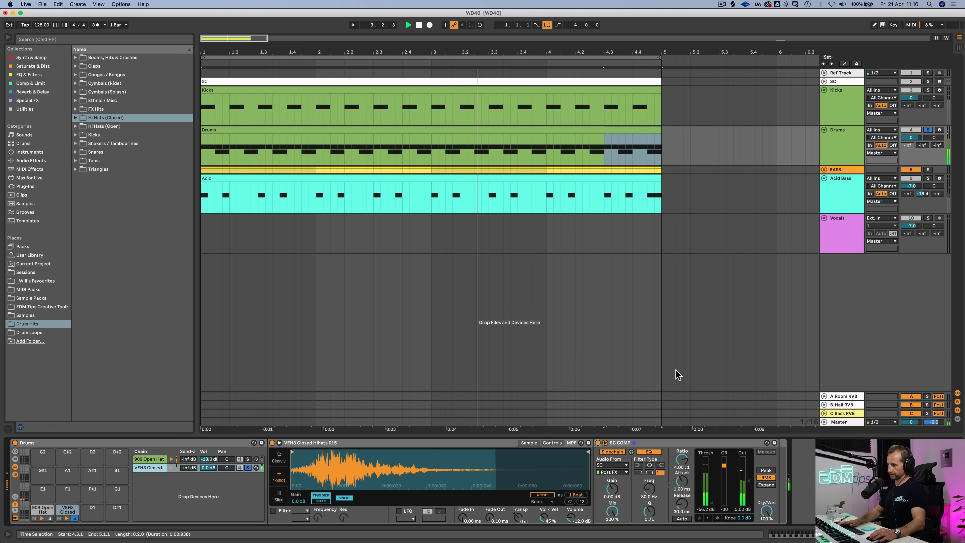
{"action": "left_click", "coordinate": [927, 130]}
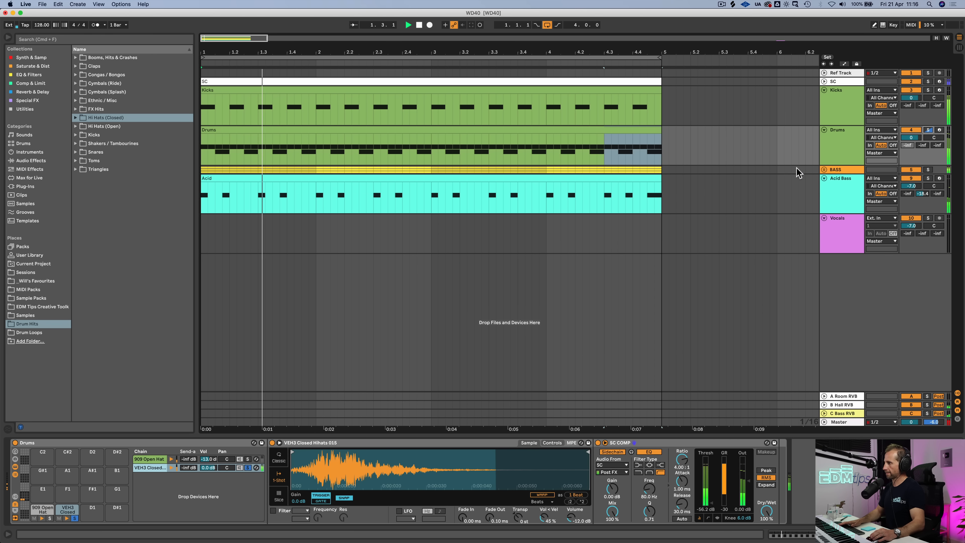
{"action": "left_click", "coordinate": [247, 467]}
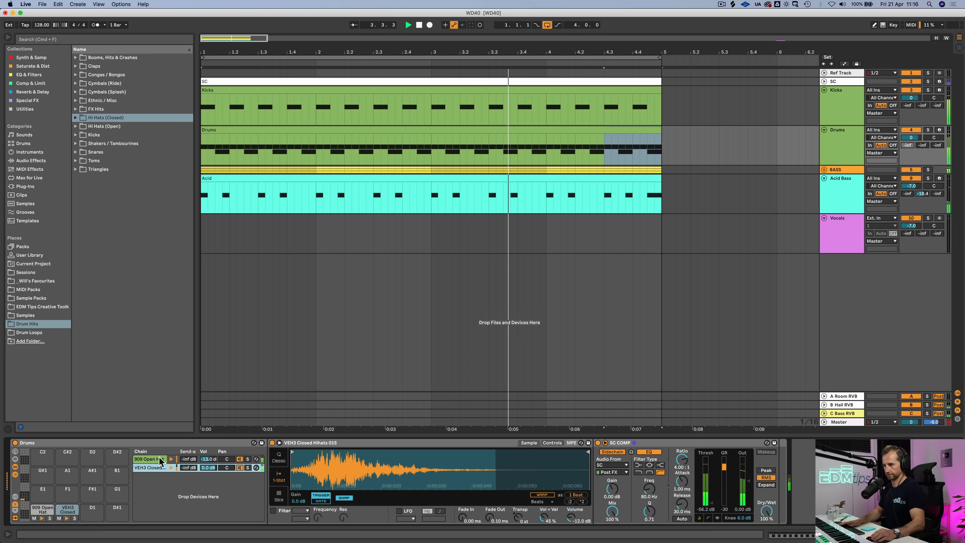
Raise the 909 Open Hat's EQ Eight high boost to 8.55 dB at 6.53 kHz
{"action": "left_click", "coordinate": [149, 459]}
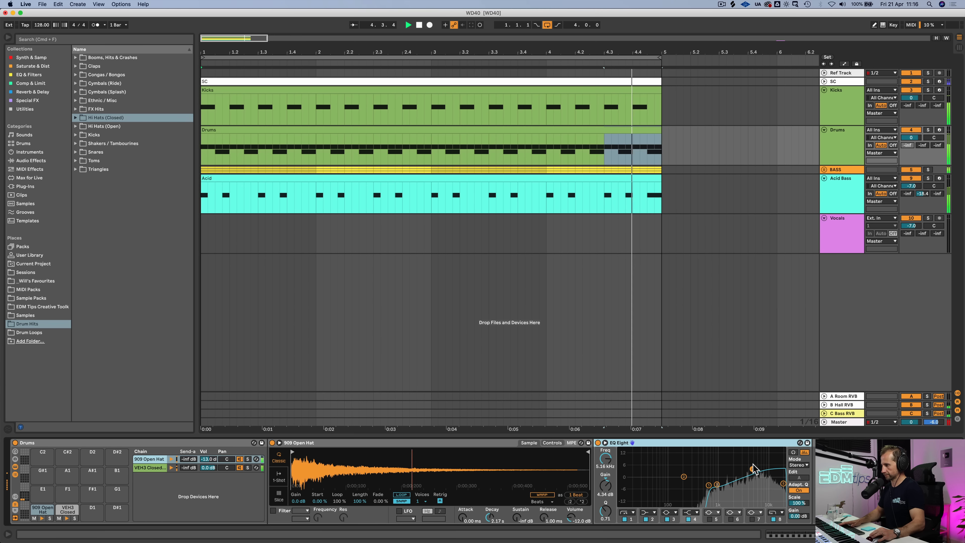
{"action": "left_click_drag", "start_coordinate": [753, 469], "coordinate": [757, 461]}
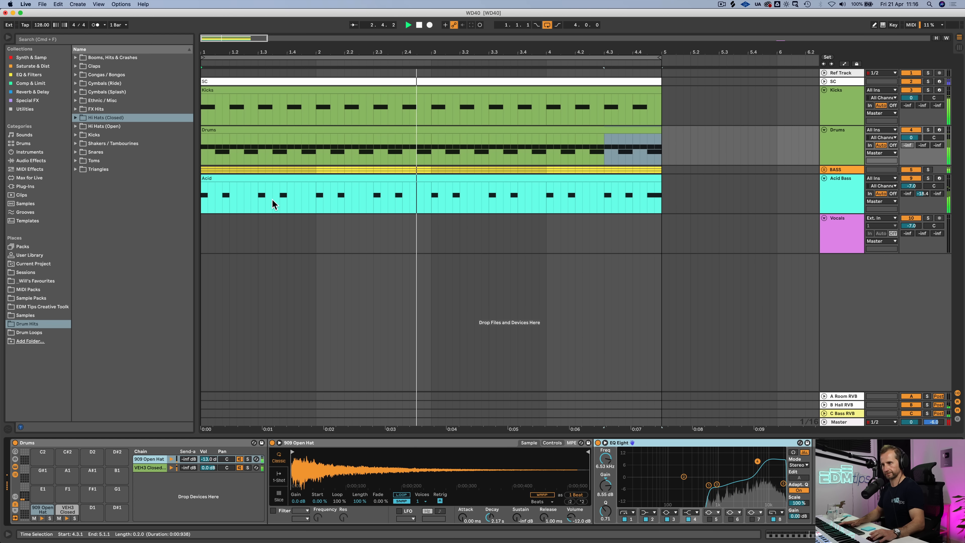
Expand the Hi Hats (Closed) sample folder and look through its VMH1 Closed Hats subfolder
{"action": "left_click", "coordinate": [830, 140]}
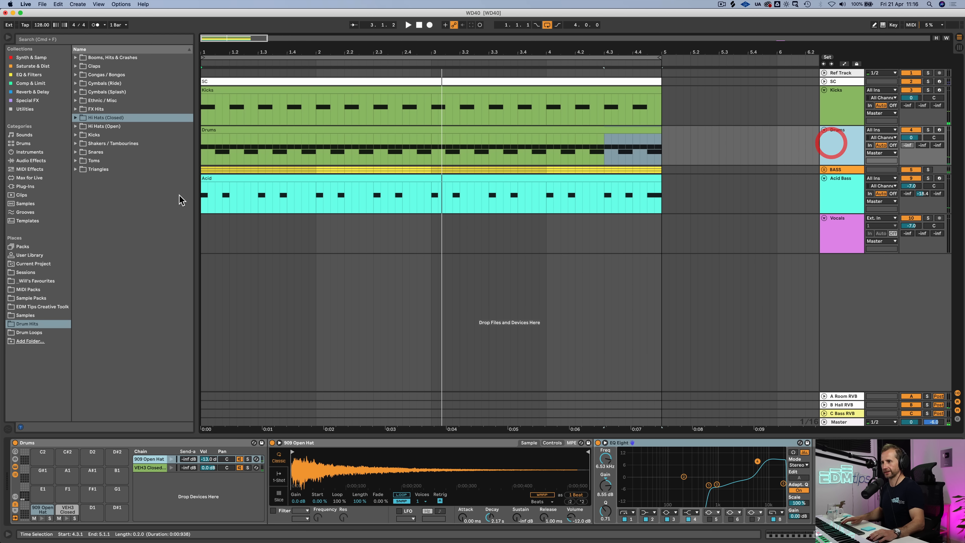
{"action": "left_click", "coordinate": [101, 127]}
{"action": "left_click", "coordinate": [105, 221]}
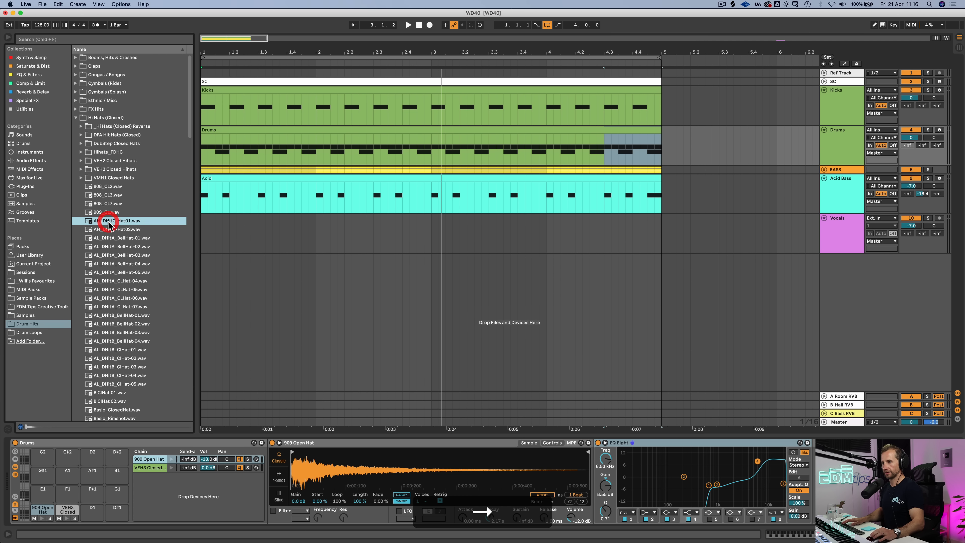
{"action": "left_click", "coordinate": [109, 212]}
{"action": "left_click", "coordinate": [102, 172]}
{"action": "left_click", "coordinate": [102, 174]}
{"action": "key", "text": "Right"}
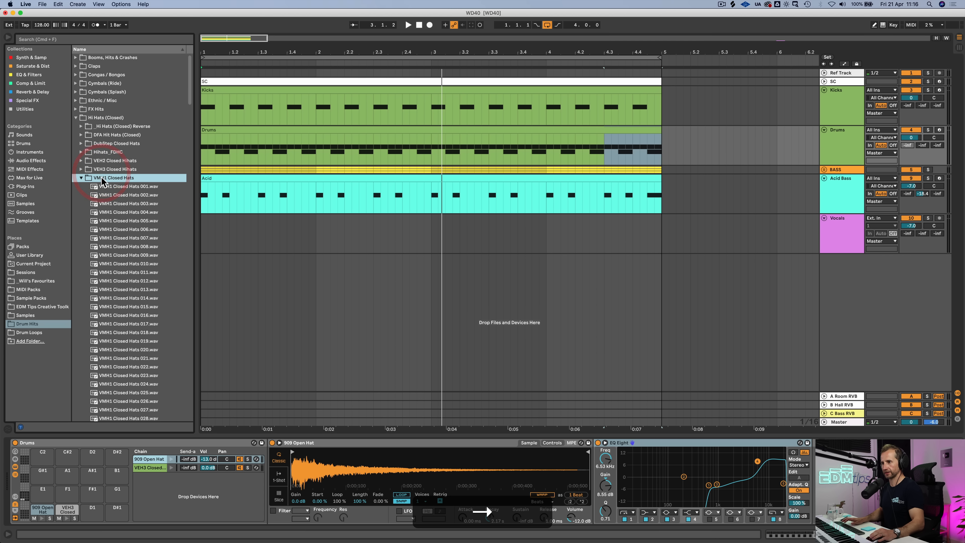
{"action": "key", "text": "Down"}
{"action": "key", "text": "Up"}
{"action": "key", "text": "Left"}
Audition the 808 and 909 closed hat samples and add 909_CL.wav to the empty D1 pad of the Drums rack
{"action": "left_click", "coordinate": [104, 202]}
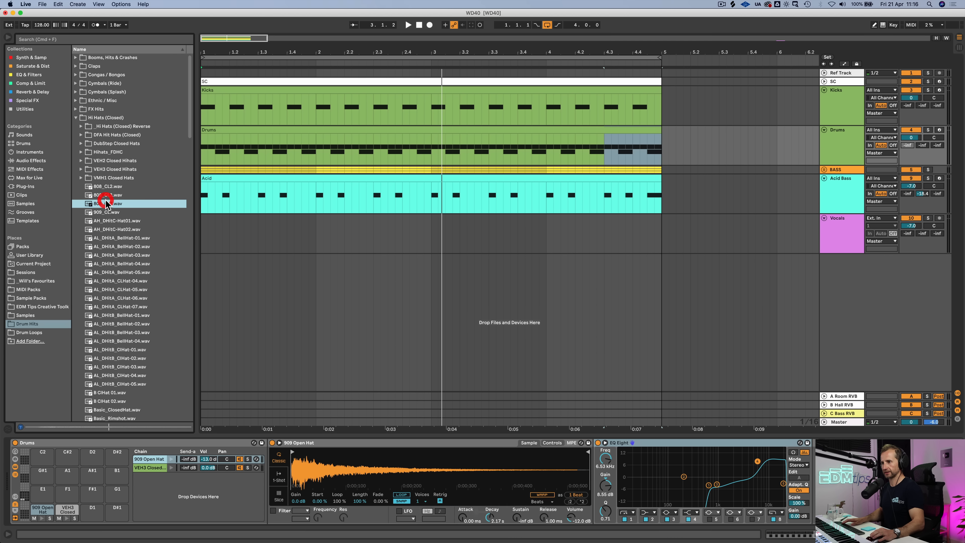
{"action": "key", "text": "Up"}
{"action": "key", "text": "Up"}
{"action": "left_click", "coordinate": [105, 210]}
{"action": "left_click_drag", "start_coordinate": [106, 214], "coordinate": [169, 491]}
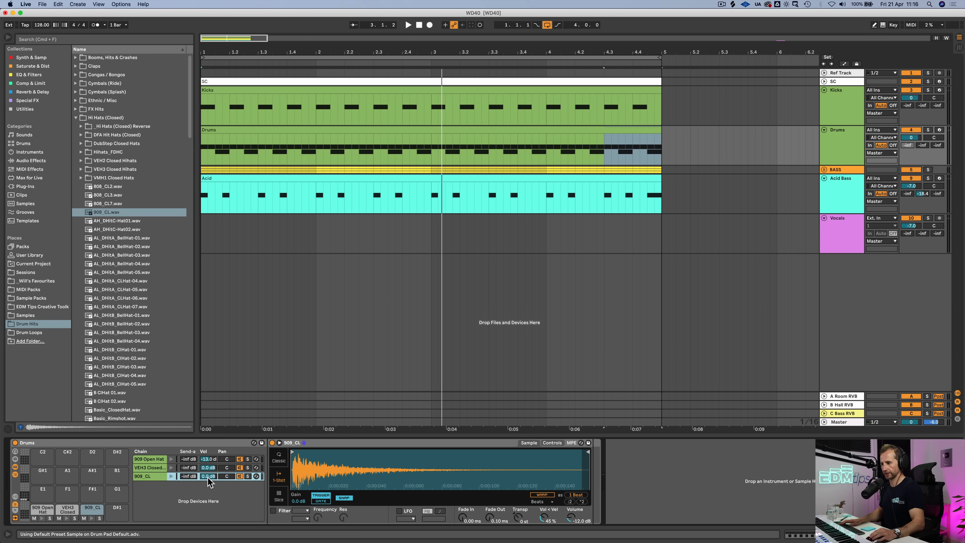
Add a 909_CL note at 1.1.3 in the Drums clip and duplicate it onto every offbeat across the four bars
{"action": "double_click", "coordinate": [221, 127]}
{"action": "double_click", "coordinate": [263, 272]}
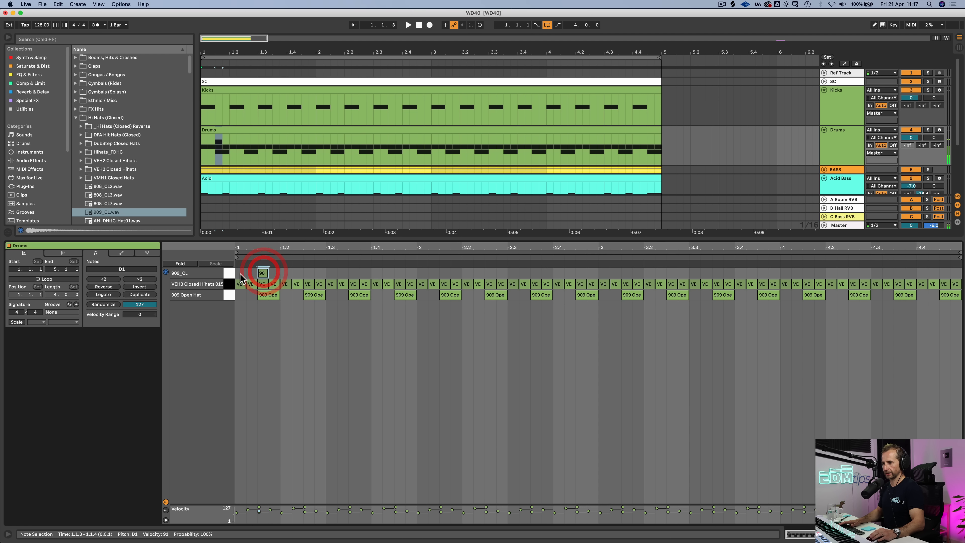
{"action": "left_click_drag", "start_coordinate": [240, 274], "coordinate": [279, 272]}
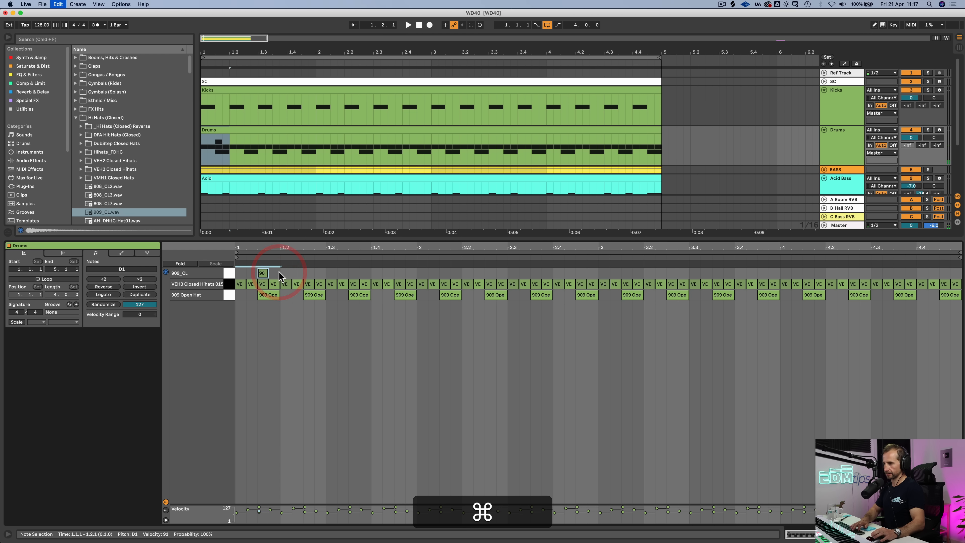
{"action": "key", "text": "super+d"}
{"action": "key", "text": "super+d"}
{"action": "key", "text": "super+d"}
{"action": "key", "text": "super+d"}
{"action": "key", "text": "super+d"}
{"action": "key", "text": "super+d"}
{"action": "key", "text": "super+d"}
{"action": "key", "text": "super+d"}
{"action": "key", "text": "super+d"}
{"action": "key", "text": "super+d"}
{"action": "key", "text": "super+d"}
{"action": "key", "text": "super+d"}
{"action": "key", "text": "super+d"}
{"action": "key", "text": "super+d"}
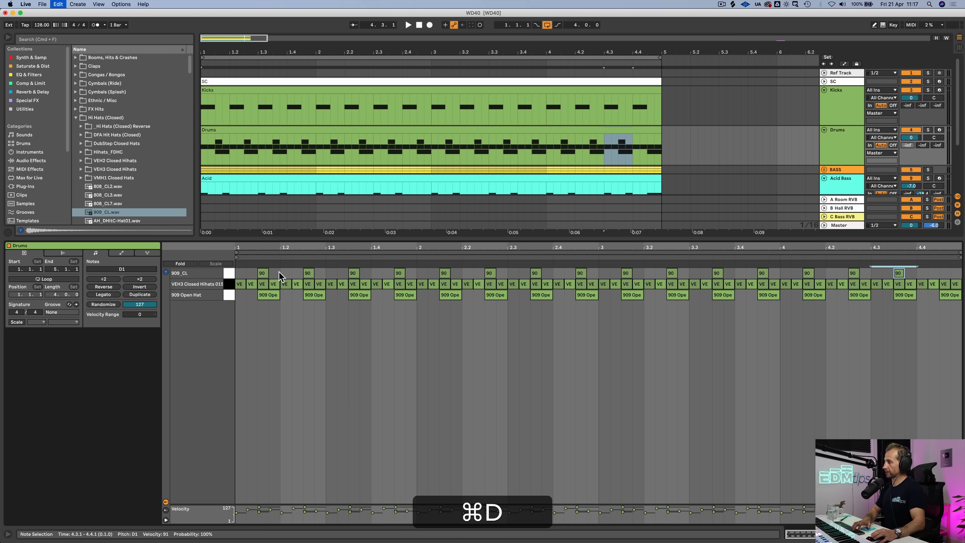
{"action": "key", "text": "super+d"}
Set the 909_CL chain's volume to -3.4 dB during playback, comparing it muted and unmuted, and save the set
{"action": "key", "text": "shift+Tab"}
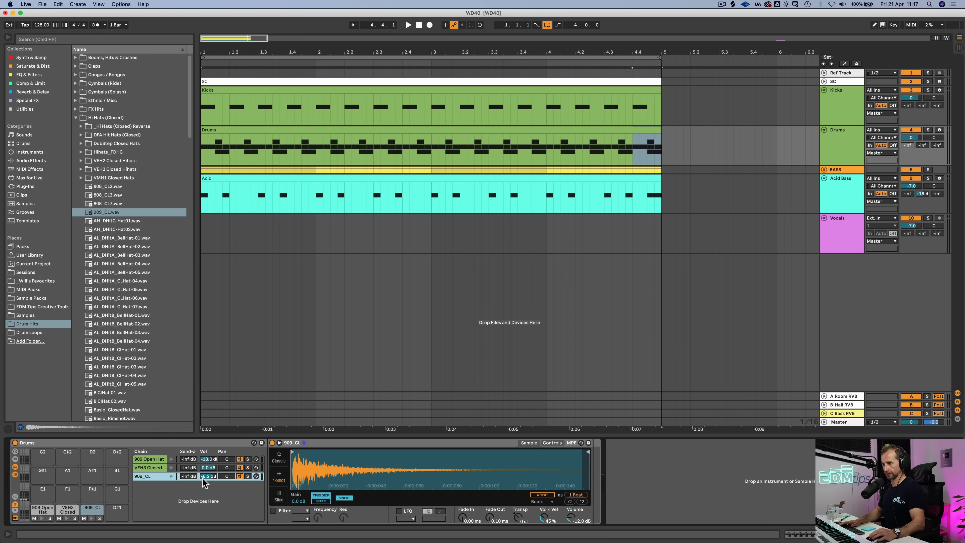
{"action": "key", "text": "space"}
{"action": "mouse_move", "coordinate": [208, 476]}
{"action": "left_mouse_down"}
{"action": "mouse_move", "coordinate": [208, 489]}
{"action": "mouse_move", "coordinate": [208, 462]}
{"action": "mouse_move", "coordinate": [209, 478]}
{"action": "left_mouse_up"}
{"action": "left_click", "coordinate": [240, 475]}
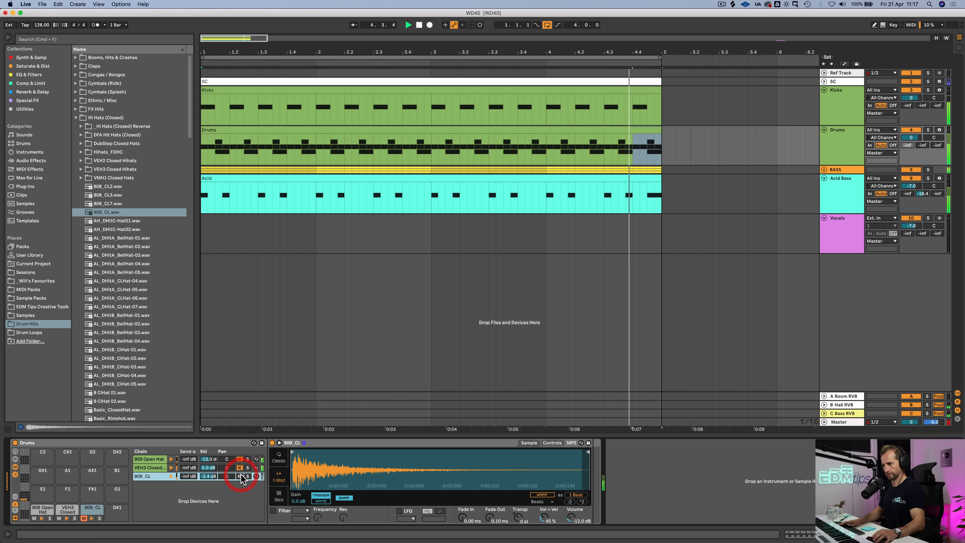
{"action": "left_click", "coordinate": [240, 475]}
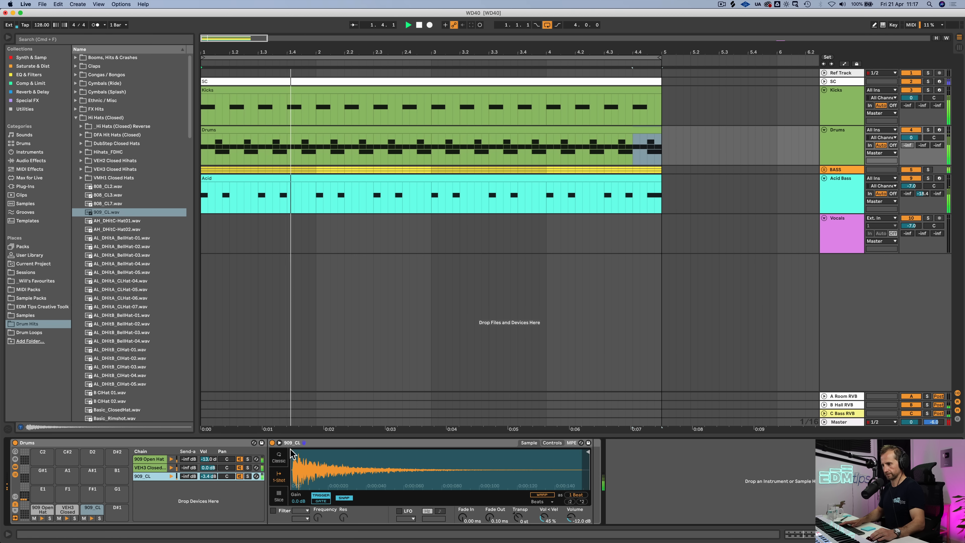
{"action": "key", "text": "space"}
{"action": "key", "text": "super+s"}
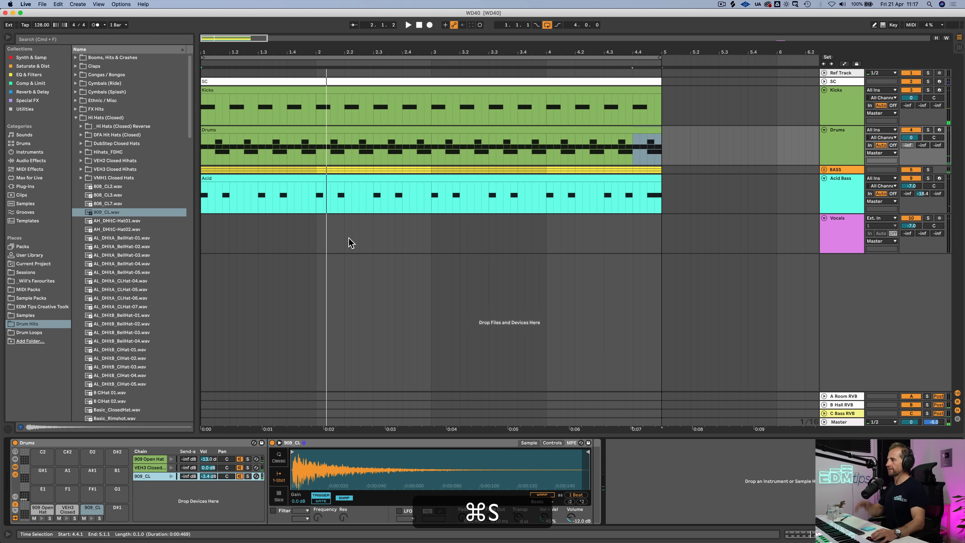
Insert an audio track below Drums and name it Shuffle
{"action": "left_click", "coordinate": [840, 151]}
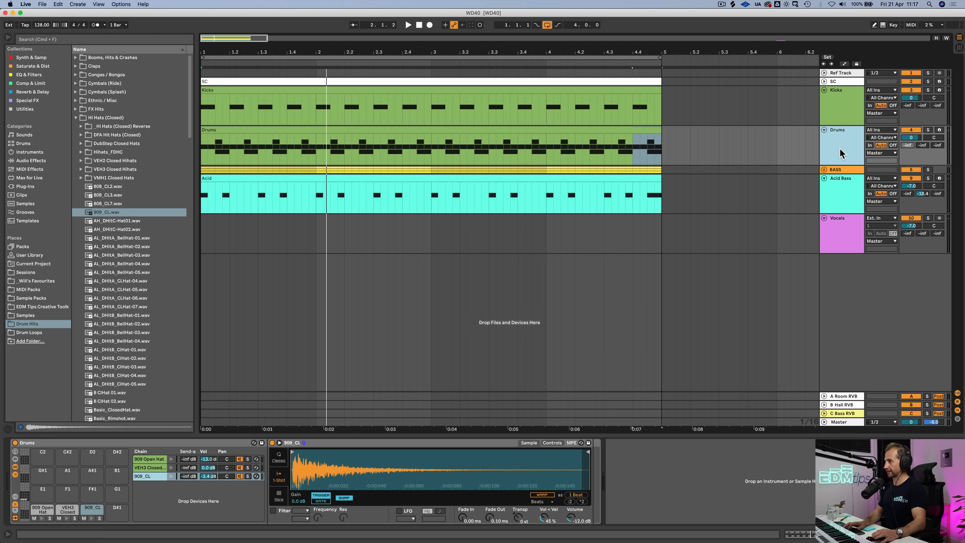
{"action": "key", "text": "super+t"}
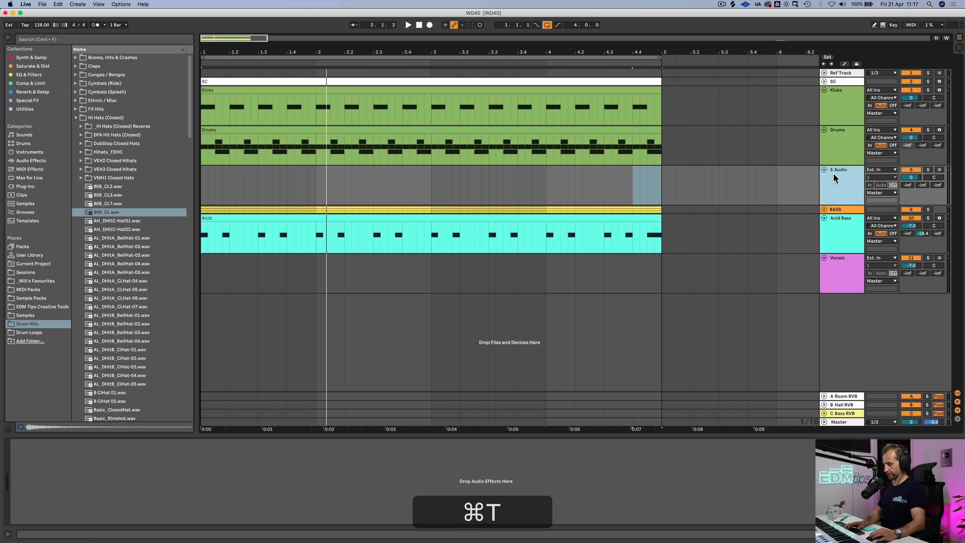
{"action": "key", "text": "super+r"}
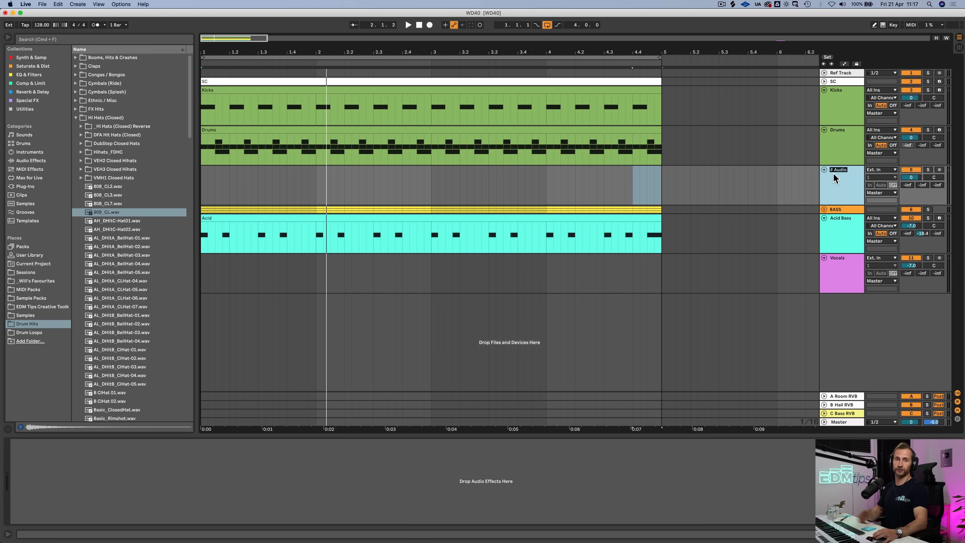
{"action": "key", "text": "shift"}
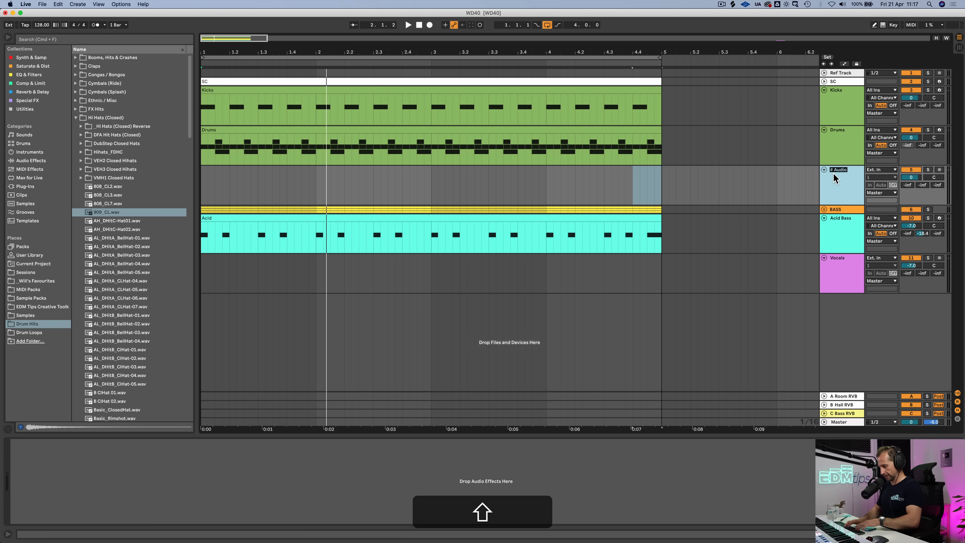
{"action": "key", "text": "Return"}
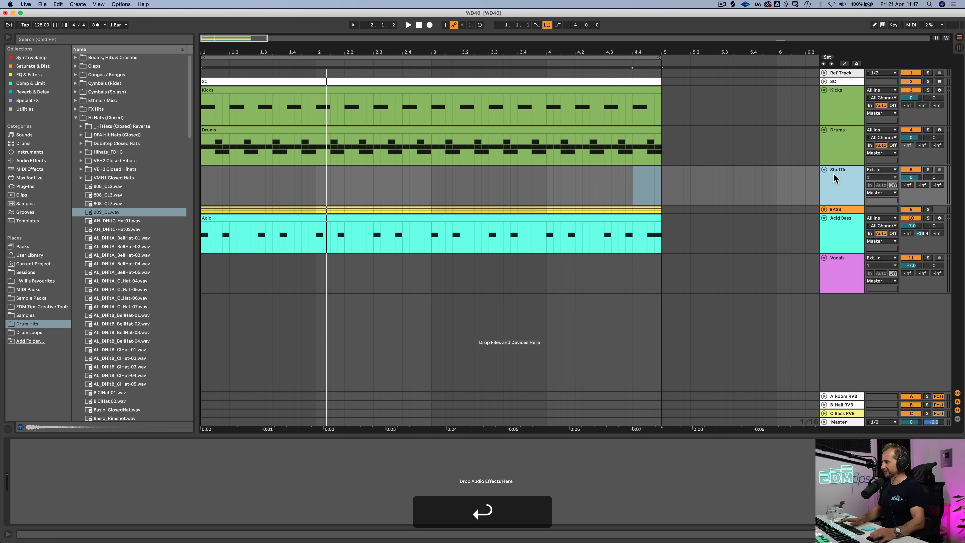
Try a bright green on the Shuffle track and settle on the darker green used by the Kicks and Drums tracks
{"action": "right_click", "coordinate": [833, 172]}
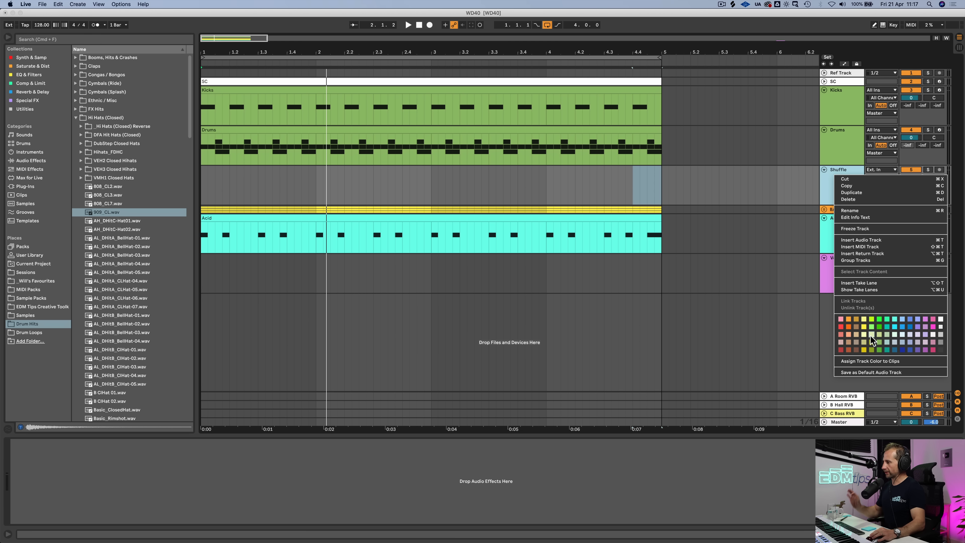
{"action": "left_click", "coordinate": [872, 324]}
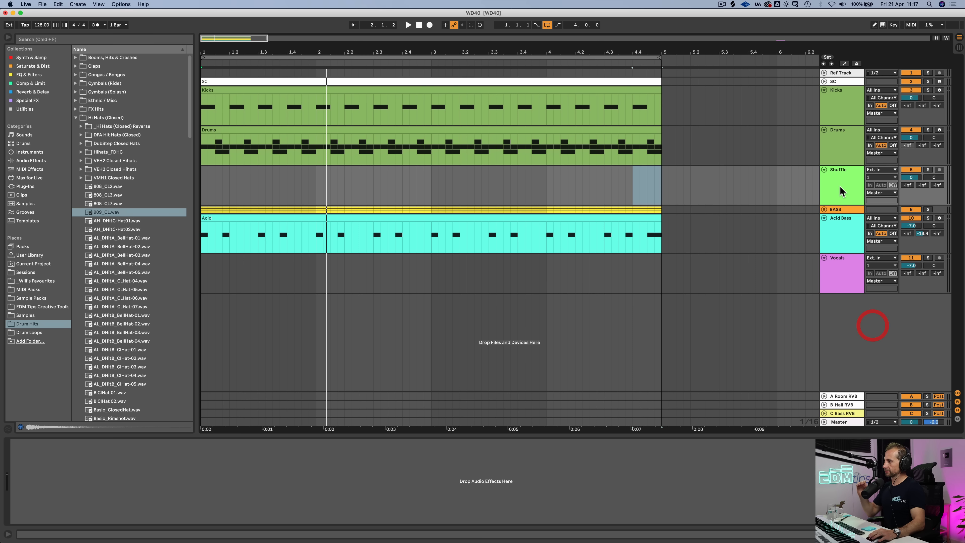
{"action": "right_click", "coordinate": [832, 182]}
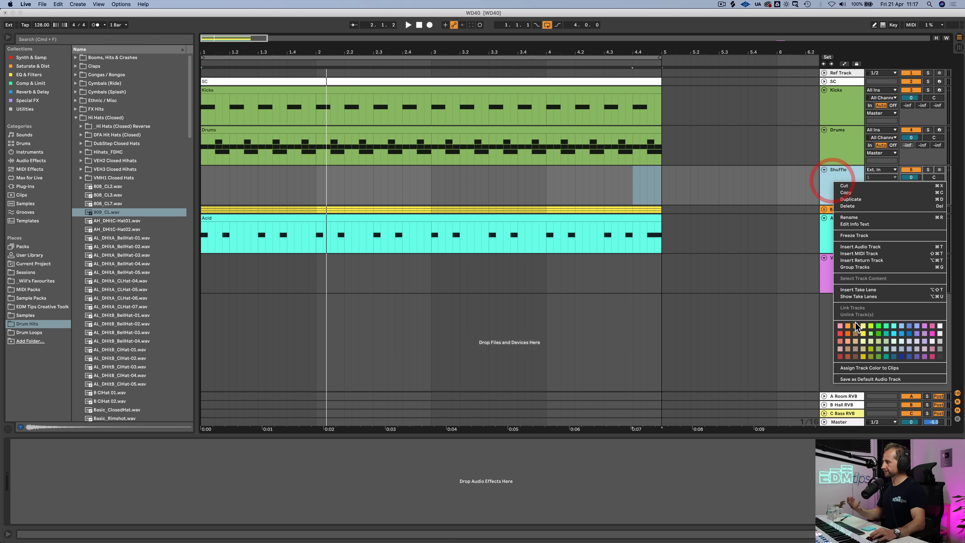
{"action": "left_click", "coordinate": [879, 350]}
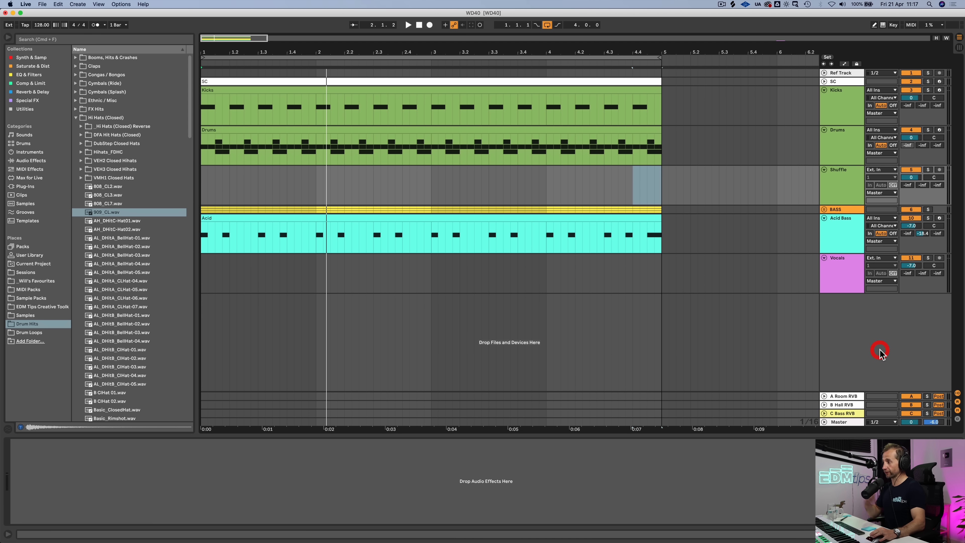
Switch to Splice, audition mta_kit4_deep_shaker_loop_70.wav from the shaker results and place it at bar 1 of the Shuffle track
{"action": "left_click", "coordinate": [830, 191]}
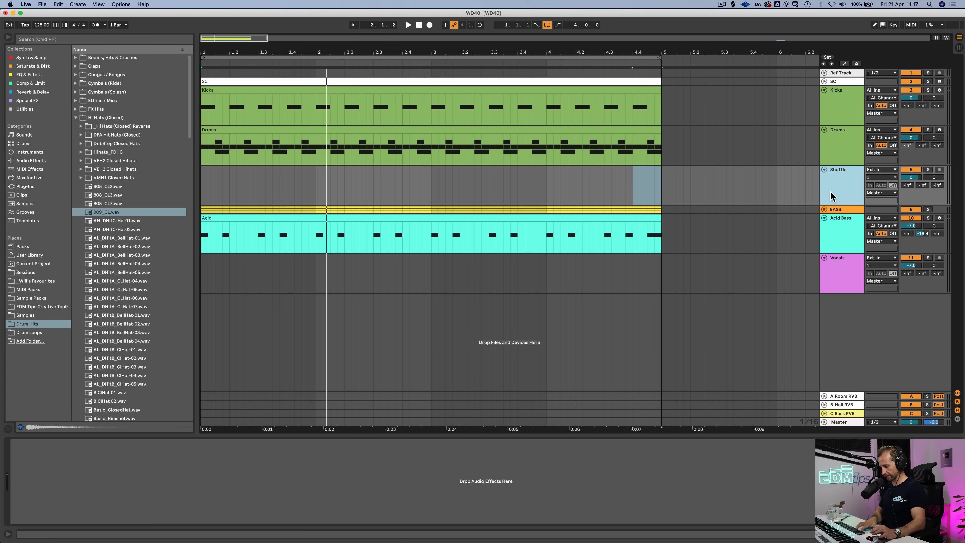
{"action": "key", "text": "ctrl+space"}
{"action": "type", "text": "splice"}
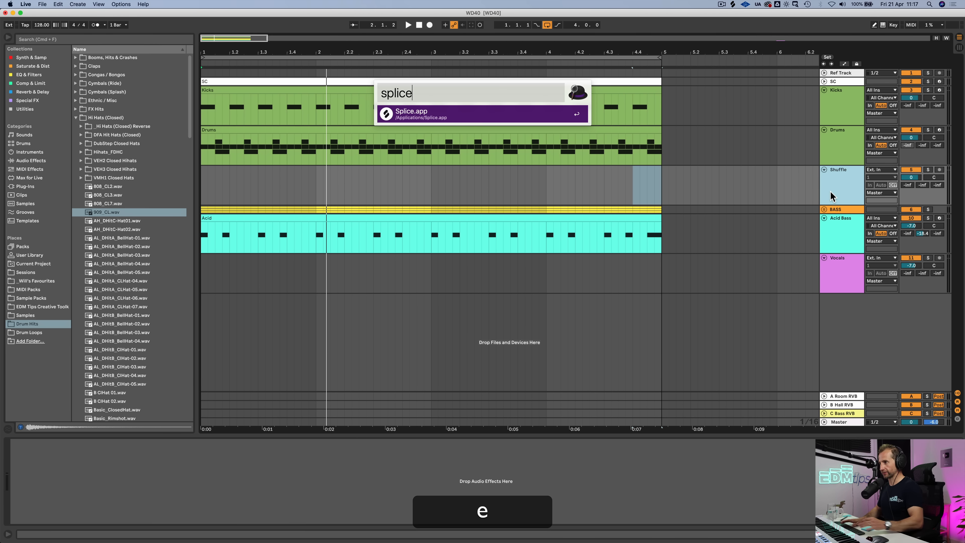
{"action": "key", "text": "Return"}
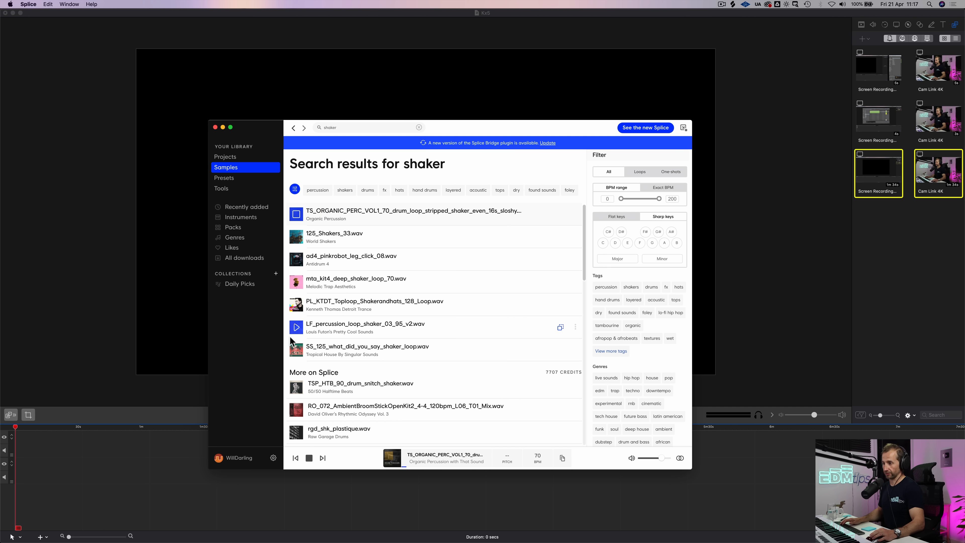
{"action": "left_click", "coordinate": [296, 282]}
{"action": "key", "text": "space"}
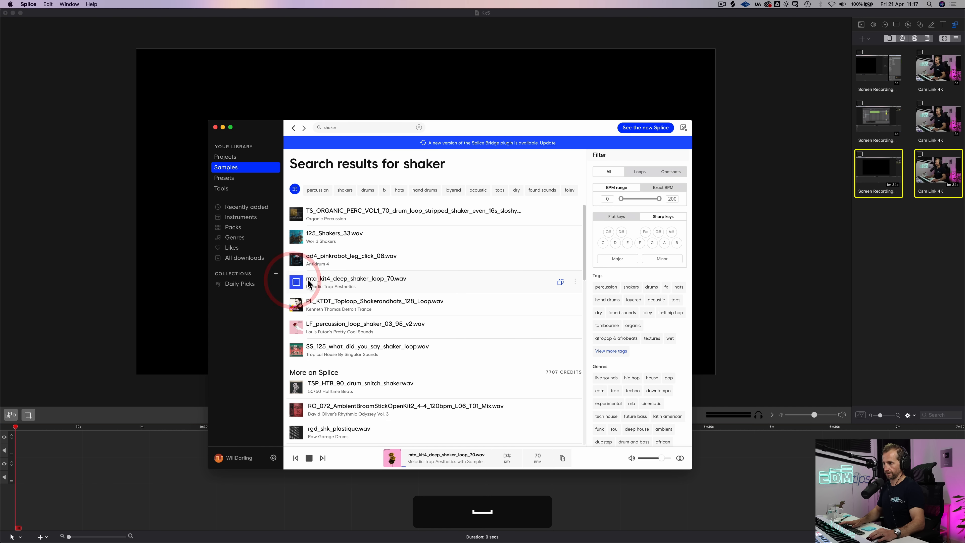
{"action": "left_click_drag", "start_coordinate": [314, 285], "coordinate": [203, 189]}
{"action": "key", "text": "ctrl+Right"}
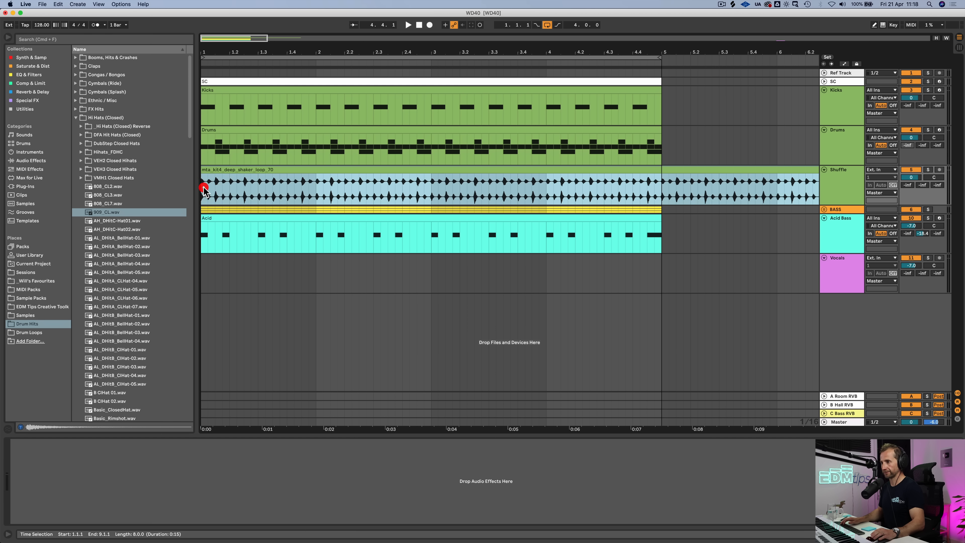
Solo the Shuffle track, set its volume to -14.7 dB and play the shaker loop
{"action": "left_click", "coordinate": [932, 169]}
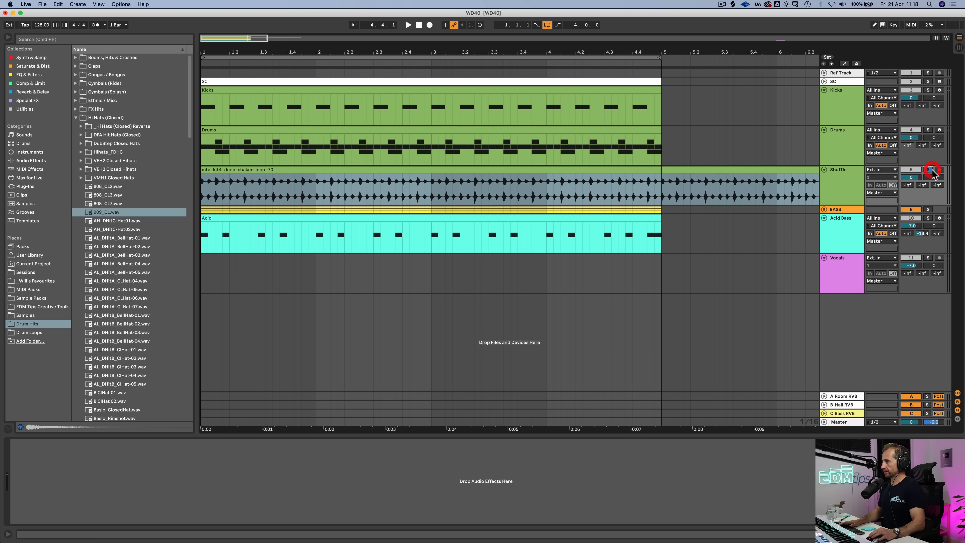
{"action": "mouse_move", "coordinate": [911, 177]}
{"action": "left_mouse_down"}
{"action": "mouse_move", "coordinate": [910, 197]}
{"action": "mouse_move", "coordinate": [911, 174]}
{"action": "left_mouse_up"}
{"action": "key", "text": "space"}
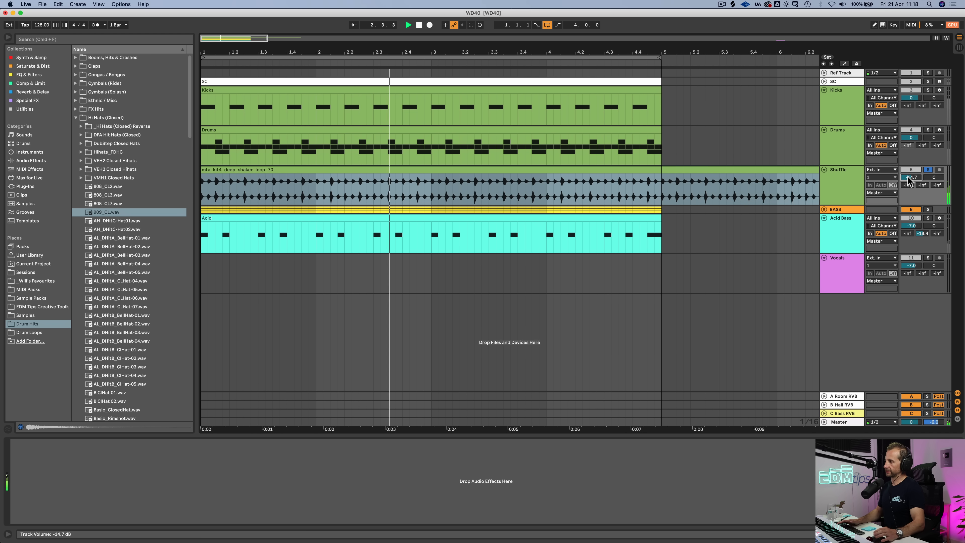
{"action": "key", "text": "space"}
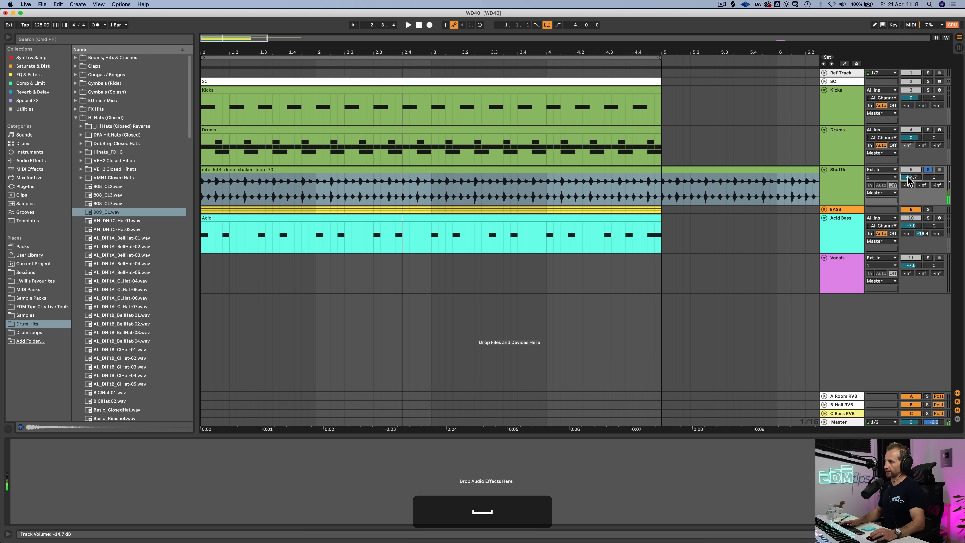
Copy the SC COMP sidechain compressor from the BASS group and paste it onto the Shuffle track
{"action": "left_click", "coordinate": [852, 150]}
{"action": "left_click", "coordinate": [841, 209]}
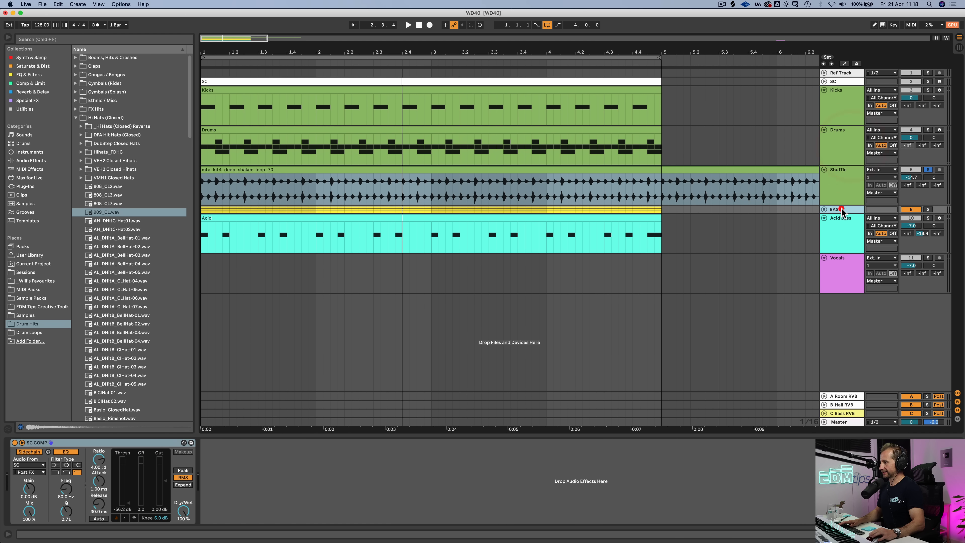
{"action": "left_click", "coordinate": [91, 441]}
{"action": "key", "text": "super+c"}
{"action": "left_click", "coordinate": [832, 182]}
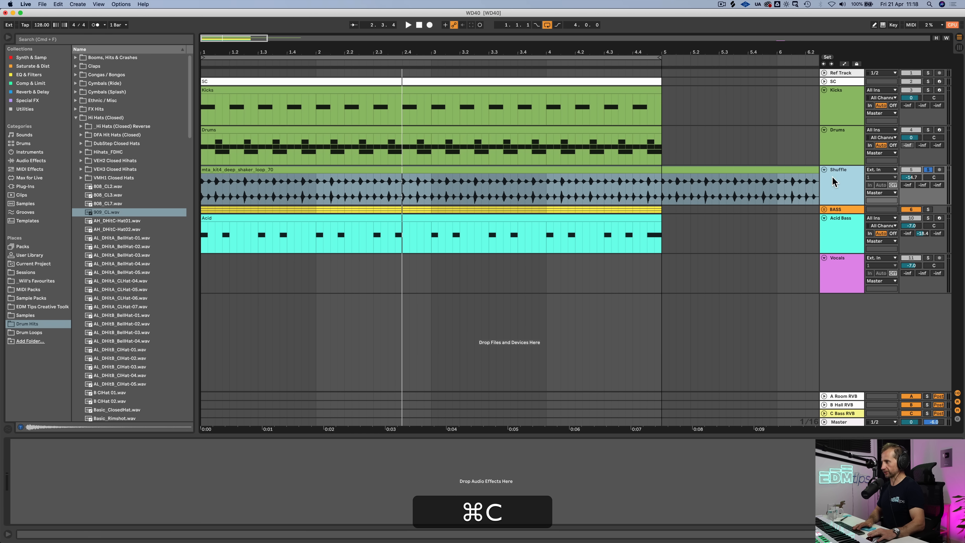
{"action": "left_click", "coordinate": [326, 471]}
{"action": "key", "text": "super+v"}
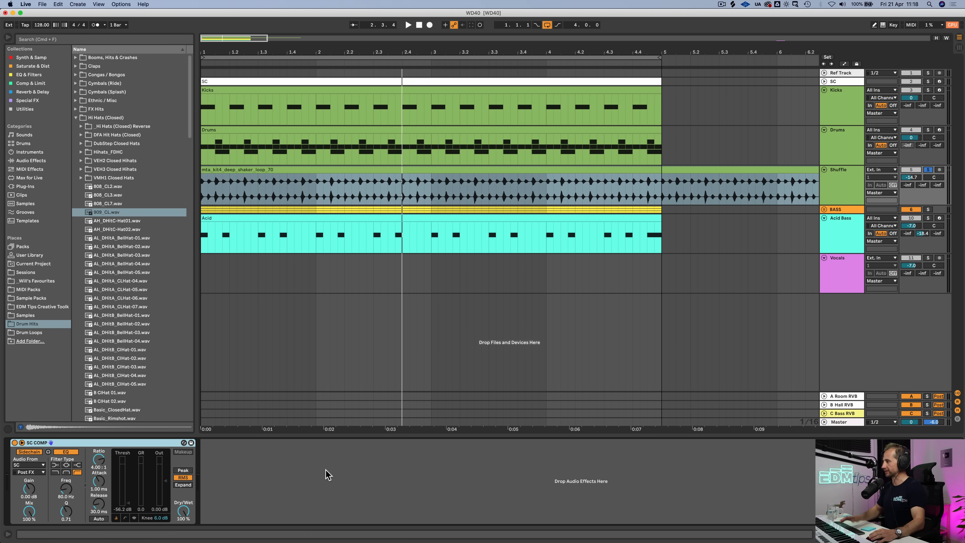
Play the soloed Shuffle track through SC COMP, then toggle its solo off and back on
{"action": "left_click", "coordinate": [830, 190]}
{"action": "key", "text": "space"}
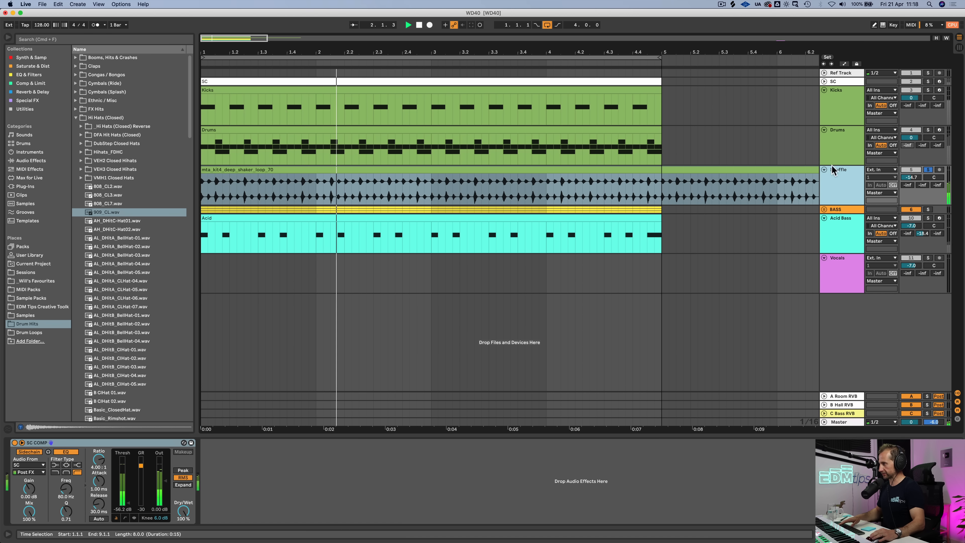
{"action": "key", "text": "space"}
{"action": "left_click", "coordinate": [928, 170]}
{"action": "left_click", "coordinate": [928, 171]}
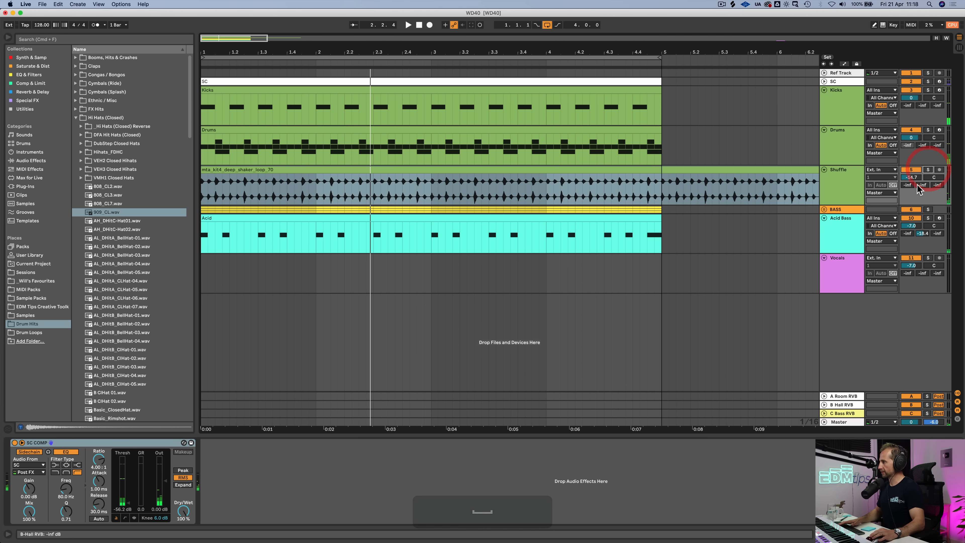
{"action": "left_click", "coordinate": [829, 190]}
{"action": "left_click", "coordinate": [928, 169]}
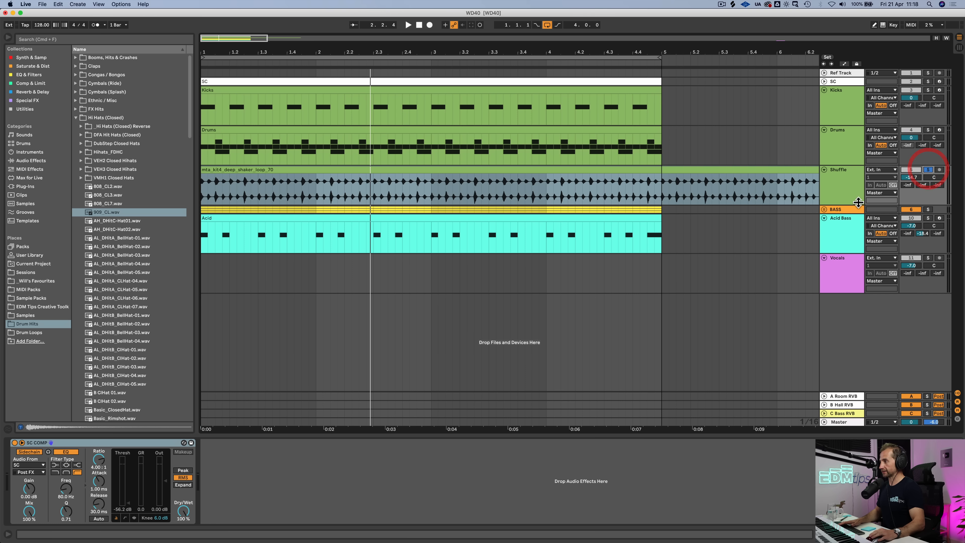
Add Erosion ahead of SC COMP on the Shuffle track and play the soloed shaker loop through it
{"action": "left_click", "coordinate": [857, 196]}
{"action": "left_click", "coordinate": [24, 67]}
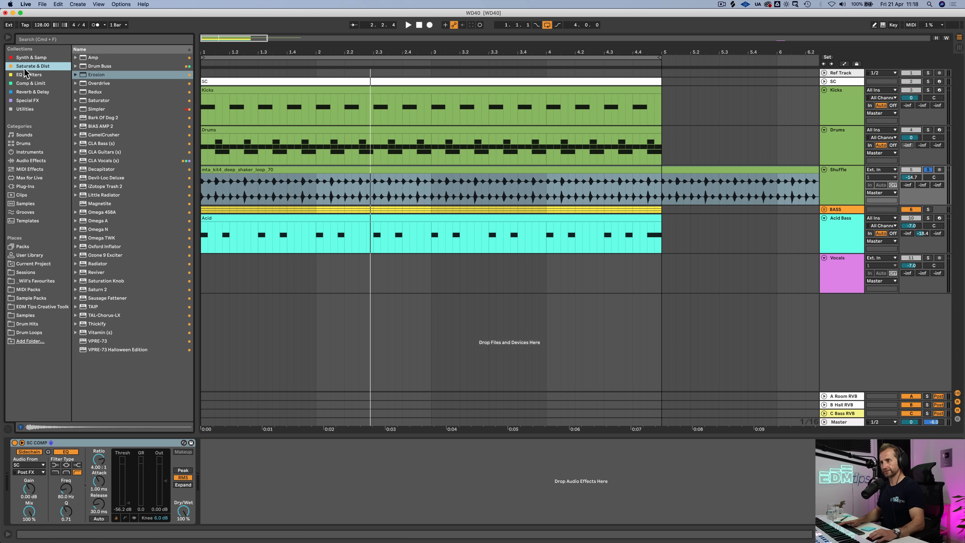
{"action": "left_click_drag", "start_coordinate": [94, 74], "coordinate": [68, 461]}
{"action": "key", "text": "space"}
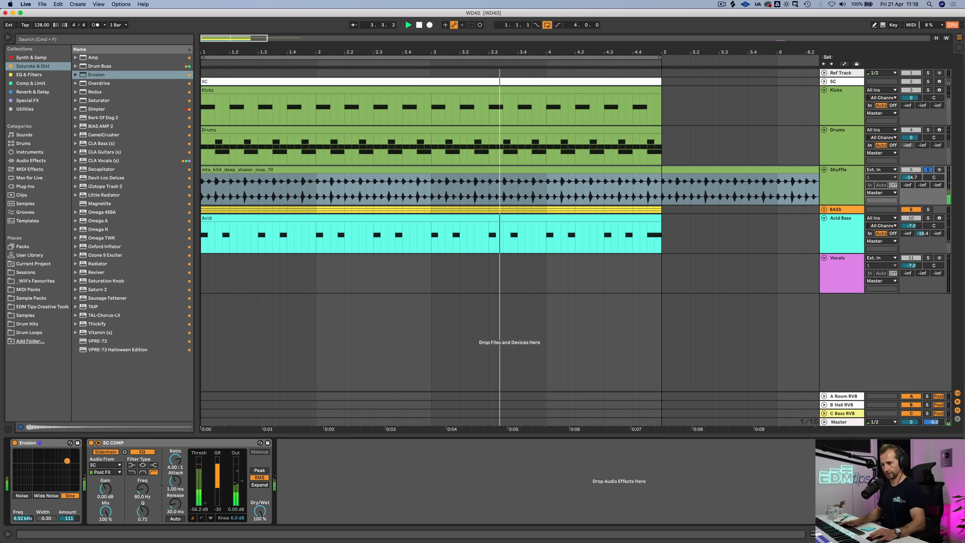
Insert EQ Eight between Erosion and SC COMP and low-cut the Shuffle track at about 2.02 kHz
{"action": "left_click", "coordinate": [29, 74]}
{"action": "left_click_drag", "start_coordinate": [85, 65], "coordinate": [92, 446]}
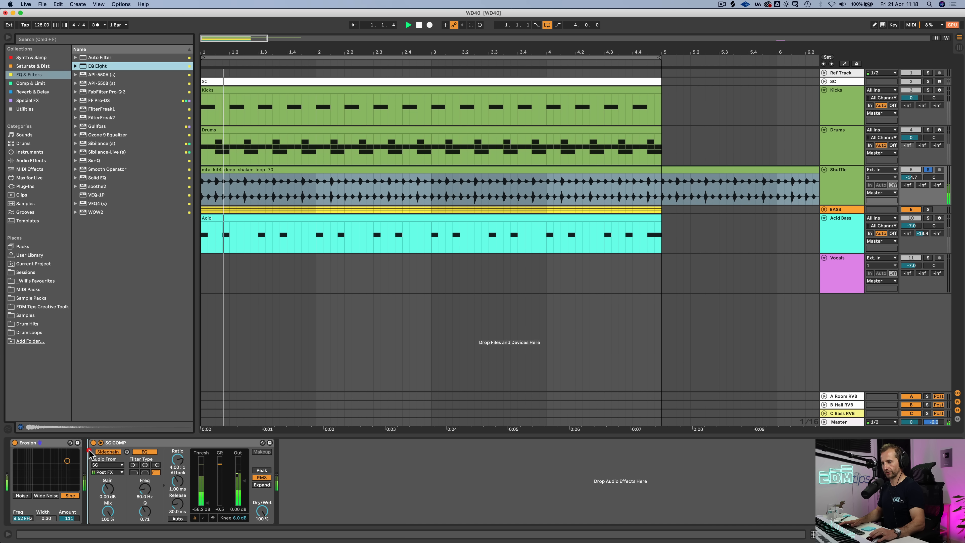
{"action": "left_click_drag", "start_coordinate": [206, 483], "coordinate": [225, 484]}
{"action": "left_click", "coordinate": [245, 477]}
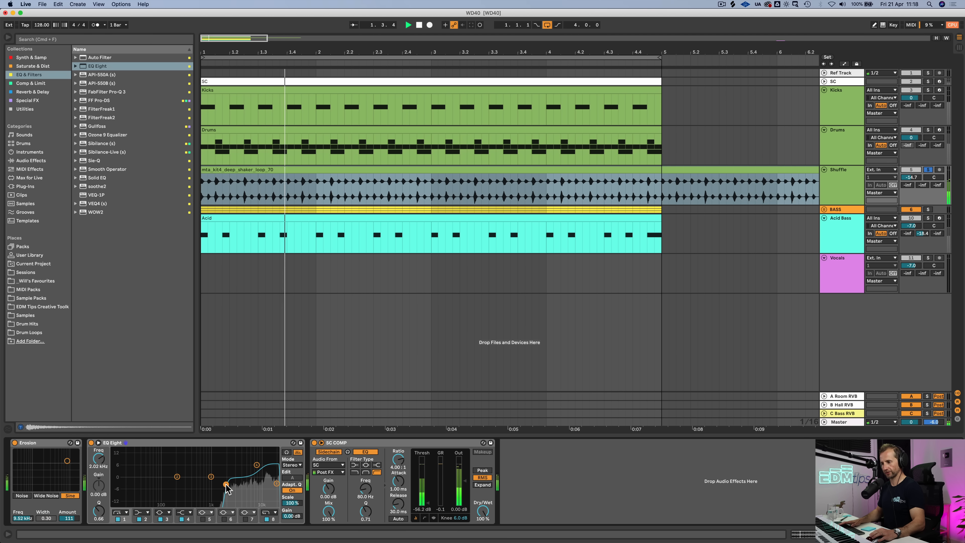
Insert Ozone Imager 2 between EQ Eight and SC COMP on the Shuffle track and move its window aside
{"action": "left_click", "coordinate": [25, 109]}
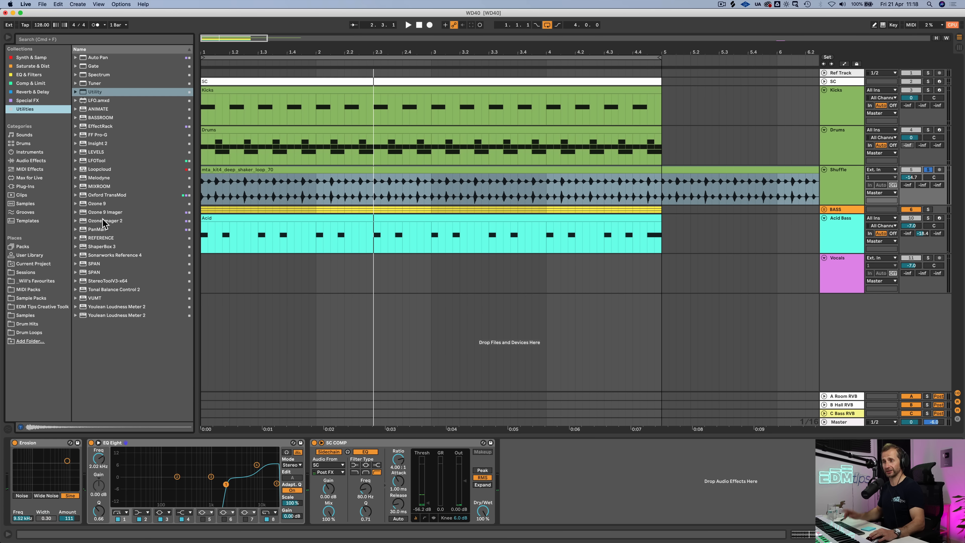
{"action": "left_click", "coordinate": [101, 222]}
{"action": "left_click_drag", "start_coordinate": [327, 432], "coordinate": [311, 453]}
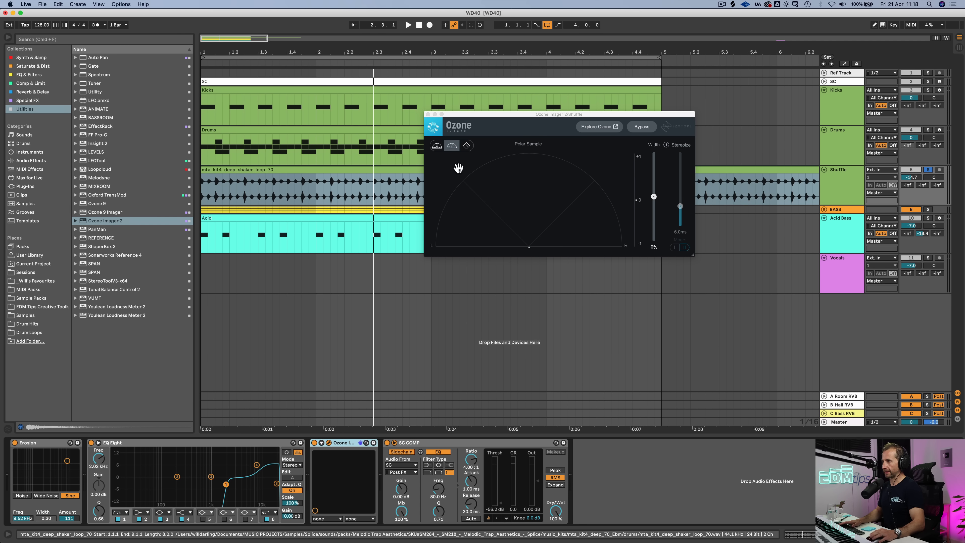
{"action": "left_click_drag", "start_coordinate": [474, 115], "coordinate": [398, 183]}
While playing the shaker loop, set Ozone Imager's width to 95% and enable Stereoize at 18.7 ms, then close its window
{"action": "key", "text": "space"}
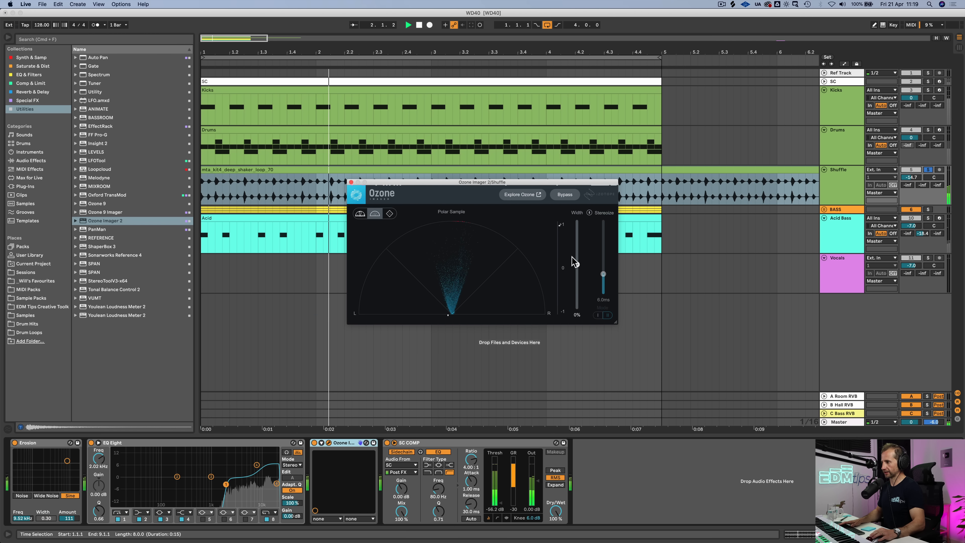
{"action": "left_click_drag", "start_coordinate": [578, 263], "coordinate": [577, 223]}
{"action": "left_click", "coordinate": [599, 215]}
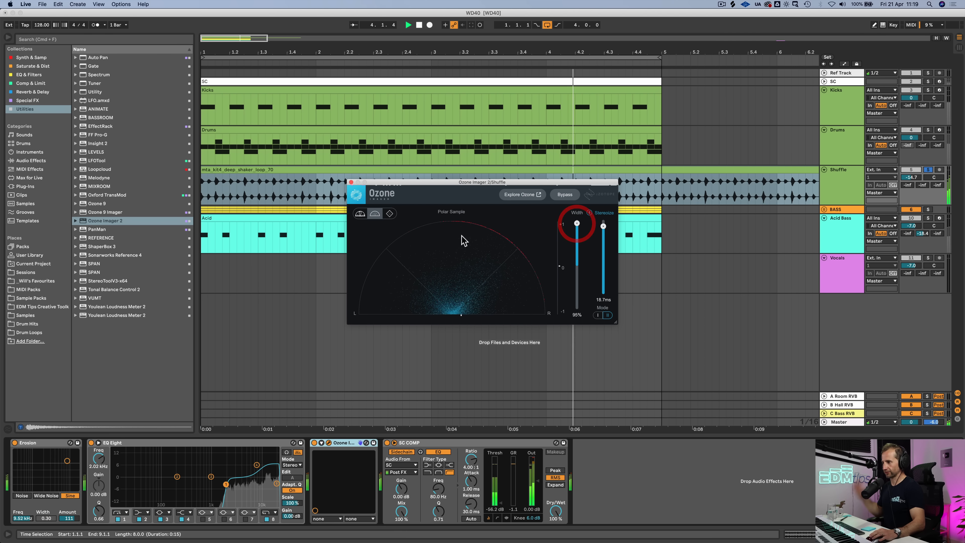
{"action": "left_click", "coordinate": [350, 182]}
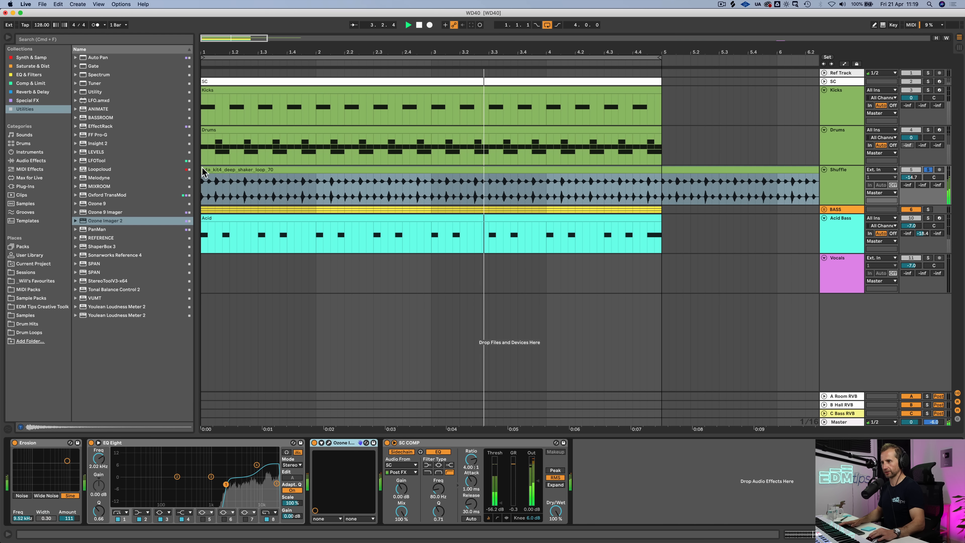
View the shaker clip's waveform, then return to the Shuffle devices and set EQ Eight's output gain to -1.50 dB
{"action": "double_click", "coordinate": [210, 169]}
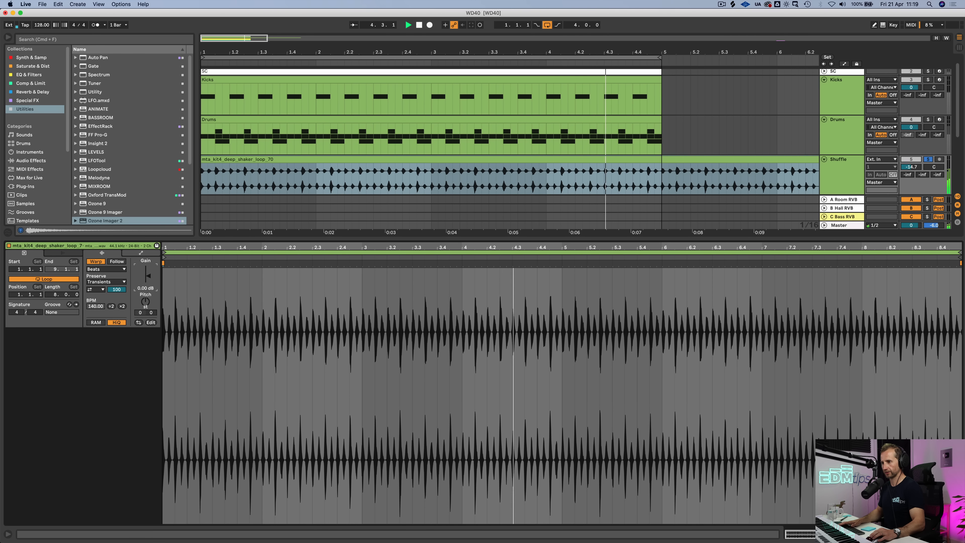
{"action": "key", "text": "shift+Tab"}
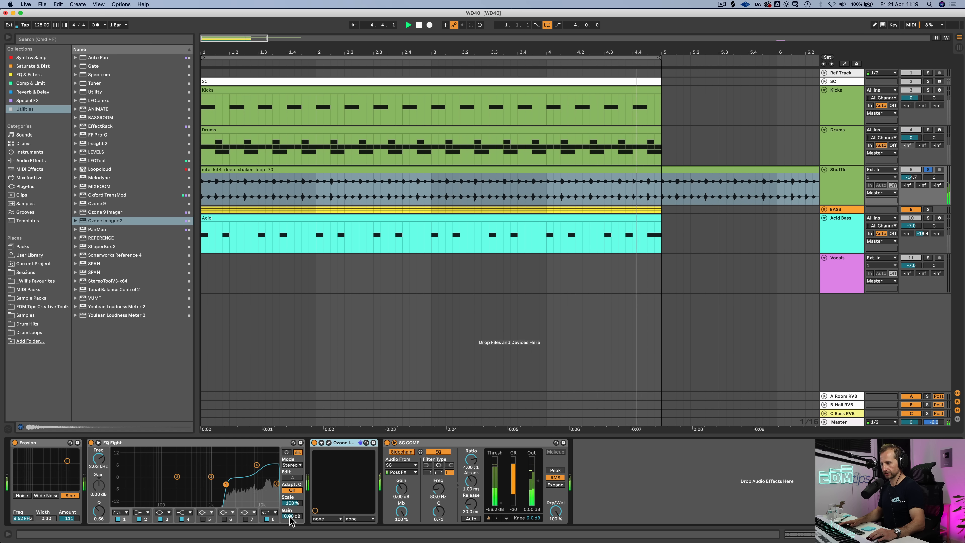
{"action": "left_click_drag", "start_coordinate": [291, 516], "coordinate": [291, 527]}
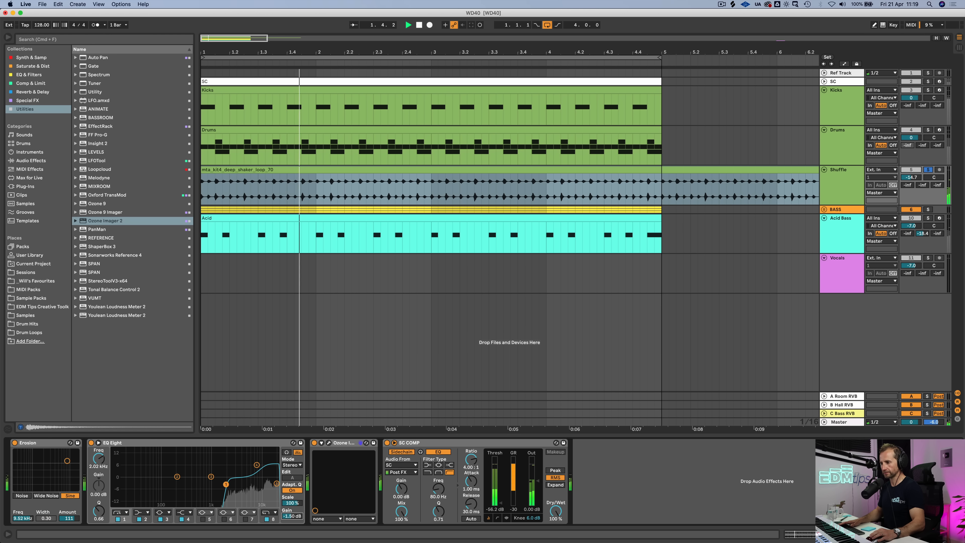
Unsolo the Shuffle track, compare the mix with and without it, set its volume to -8 dB and save the set
{"action": "left_click", "coordinate": [927, 169]}
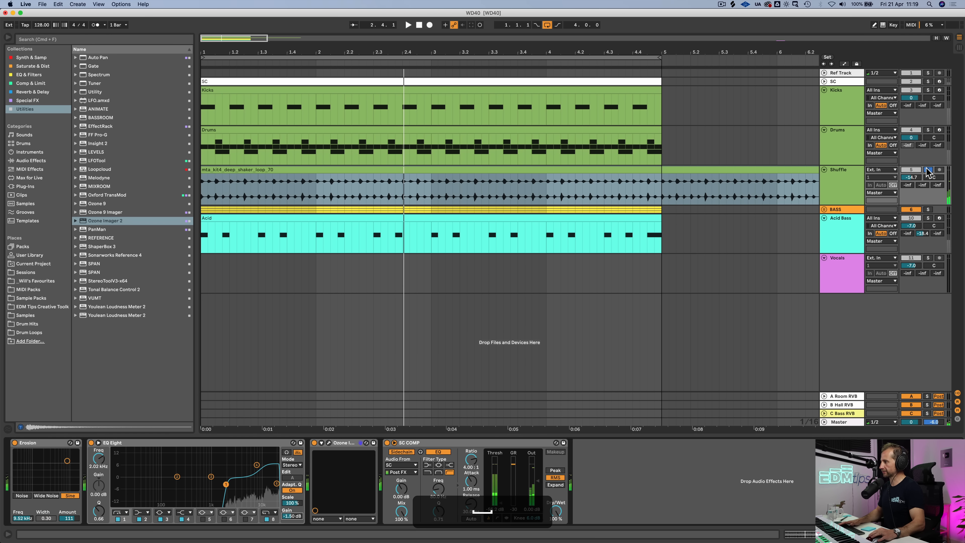
{"action": "mouse_move", "coordinate": [914, 177]}
{"action": "left_mouse_down"}
{"action": "mouse_move", "coordinate": [914, 201]}
{"action": "mouse_move", "coordinate": [911, 161]}
{"action": "left_mouse_up"}
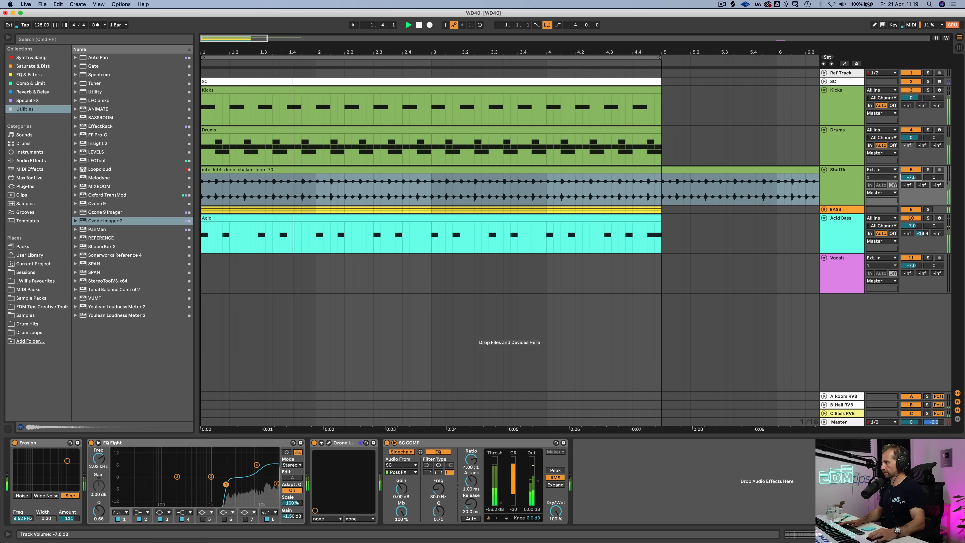
{"action": "left_click", "coordinate": [909, 170]}
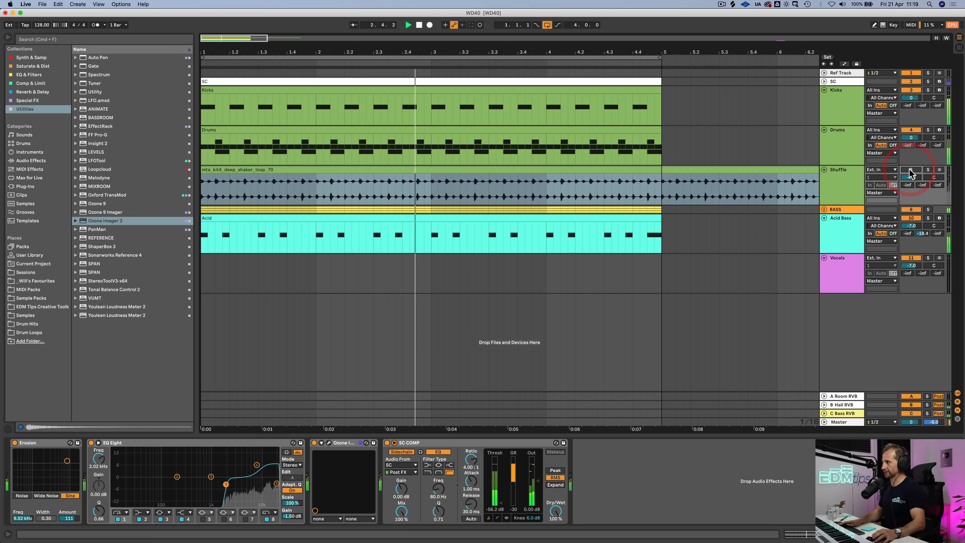
{"action": "left_click", "coordinate": [909, 170]}
{"action": "left_click", "coordinate": [909, 177]}
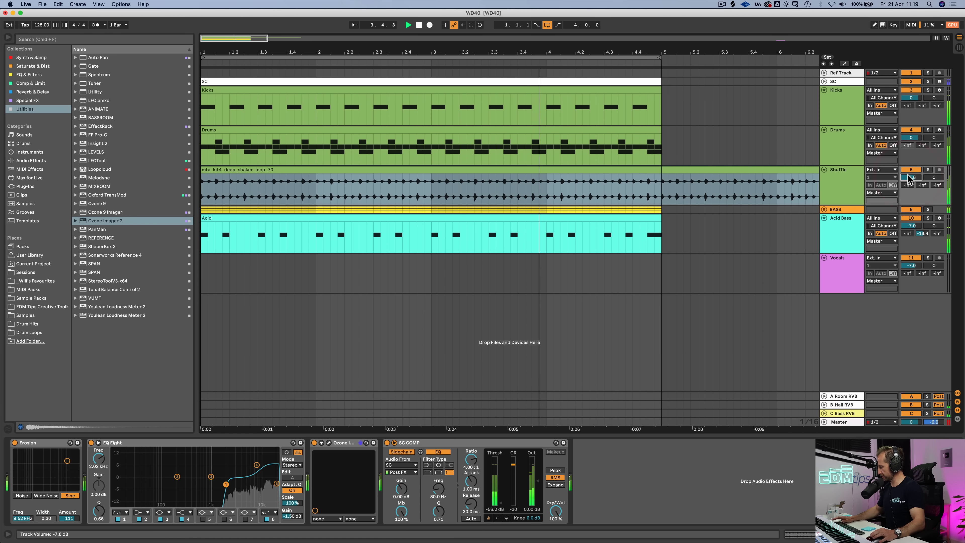
{"action": "type", "text": "-8"}
{"action": "key", "text": "Return"}
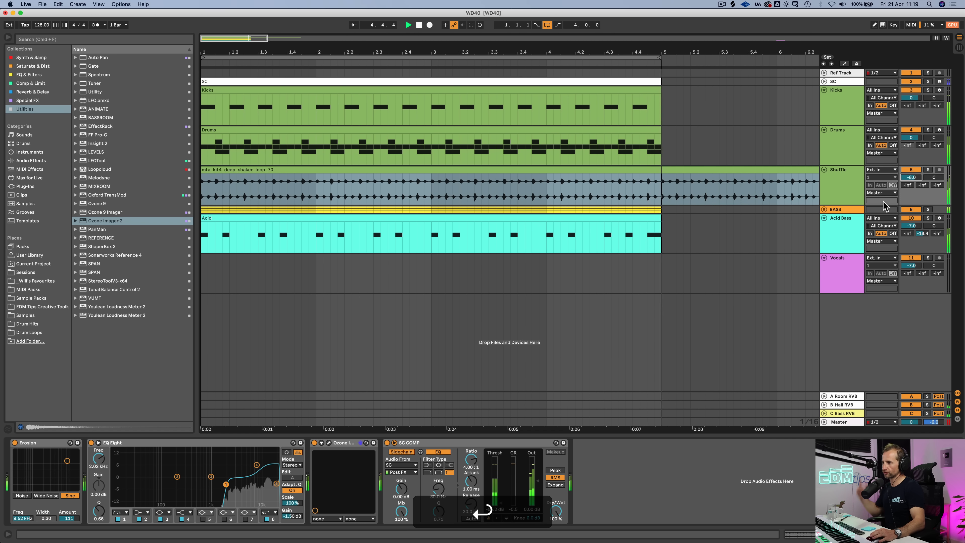
{"action": "key", "text": "super+s"}
Add an audio track below Shuffle, audition VMH1 Minimal Loops 037.wav from the Drum Loops folder and place it at bar 1
{"action": "left_click", "coordinate": [833, 191]}
{"action": "key", "text": "super+t"}
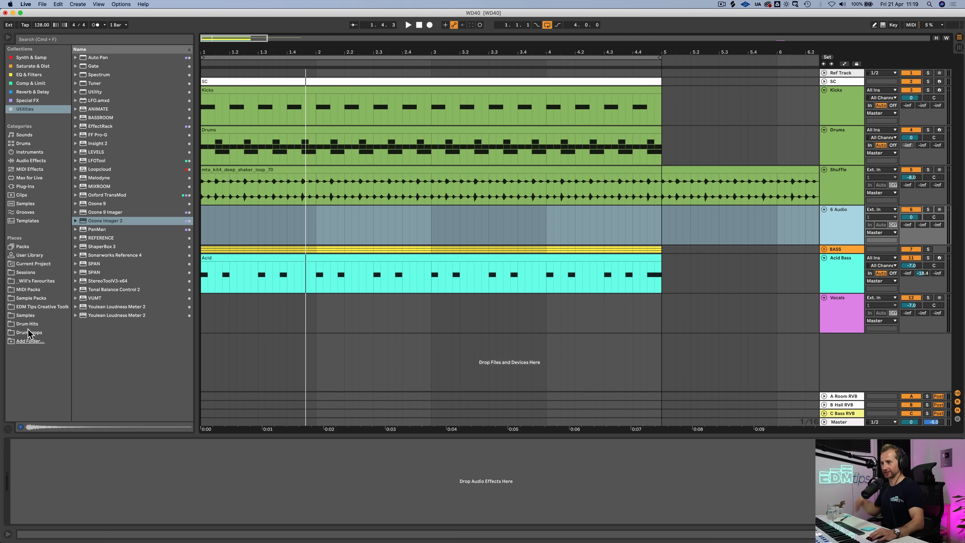
{"action": "left_click", "coordinate": [28, 330]}
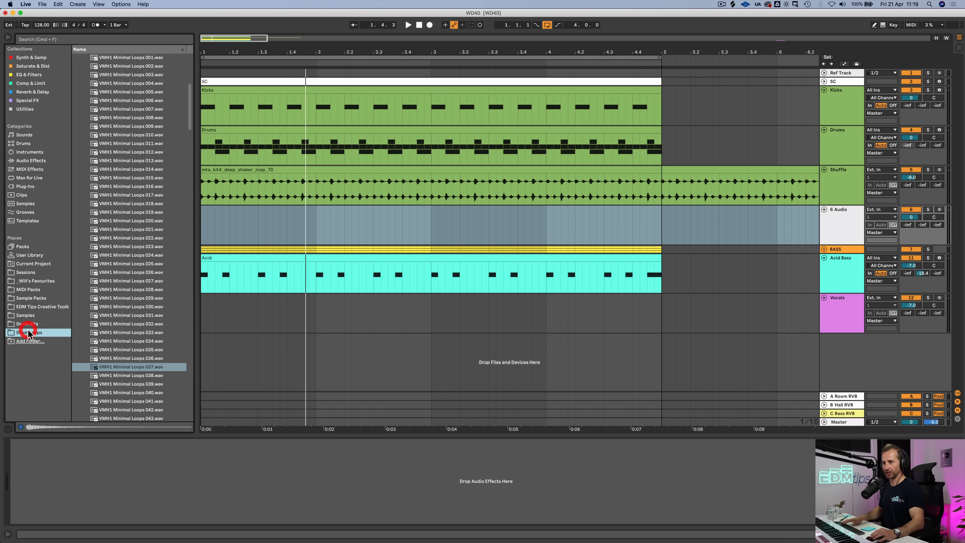
{"action": "left_click", "coordinate": [132, 367]}
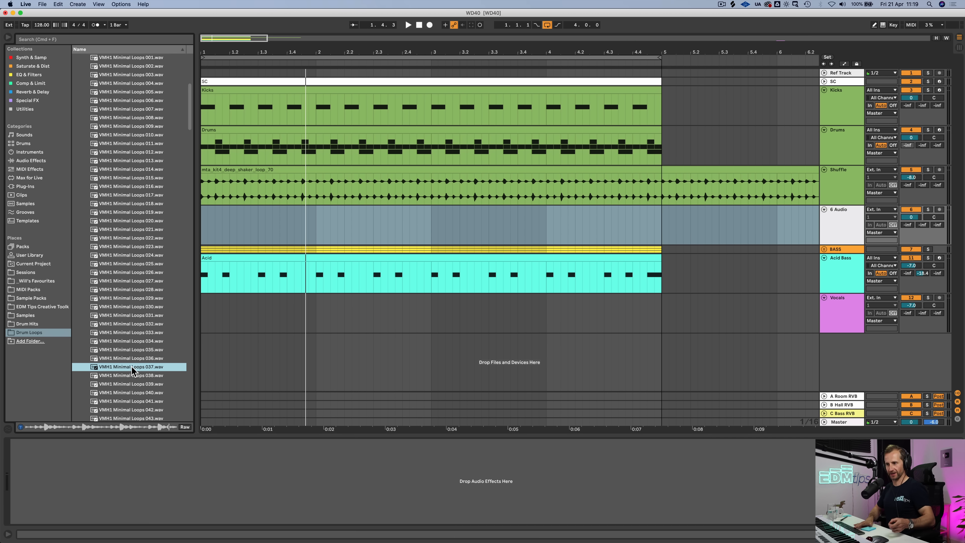
{"action": "key", "text": "space"}
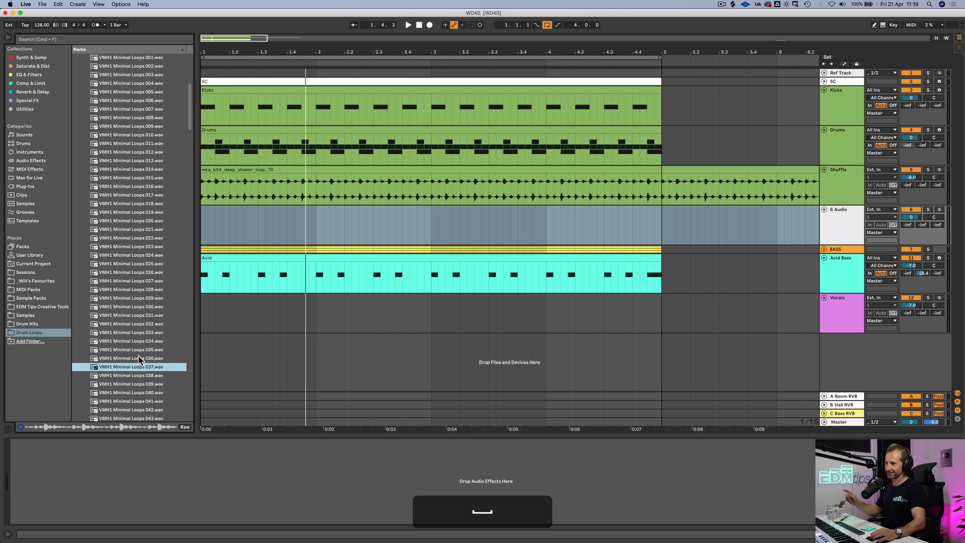
{"action": "left_click_drag", "start_coordinate": [139, 366], "coordinate": [201, 232]}
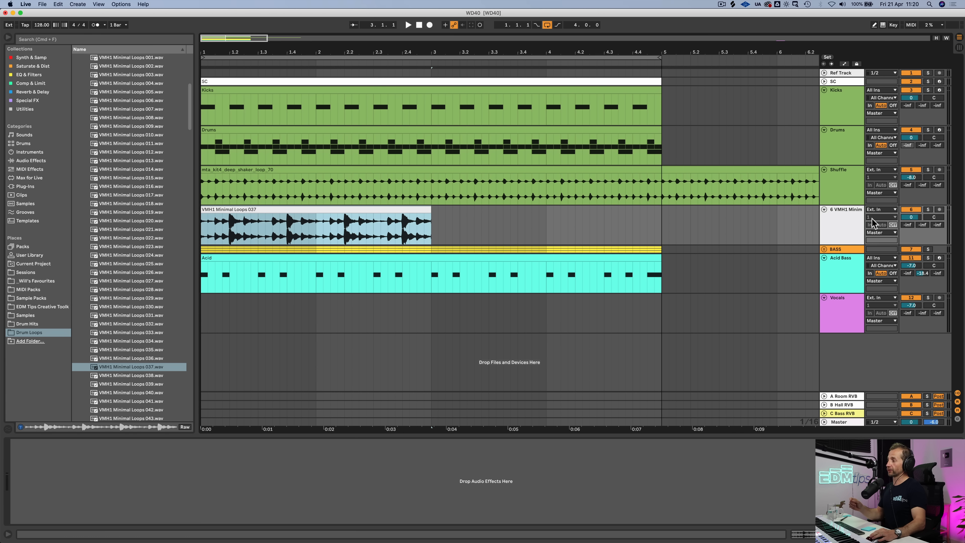
Rename the new drum loop track as Loop 2
{"action": "left_click", "coordinate": [844, 218]}
{"action": "key", "text": "cmd+r"}
{"action": "type", "text": "L"}
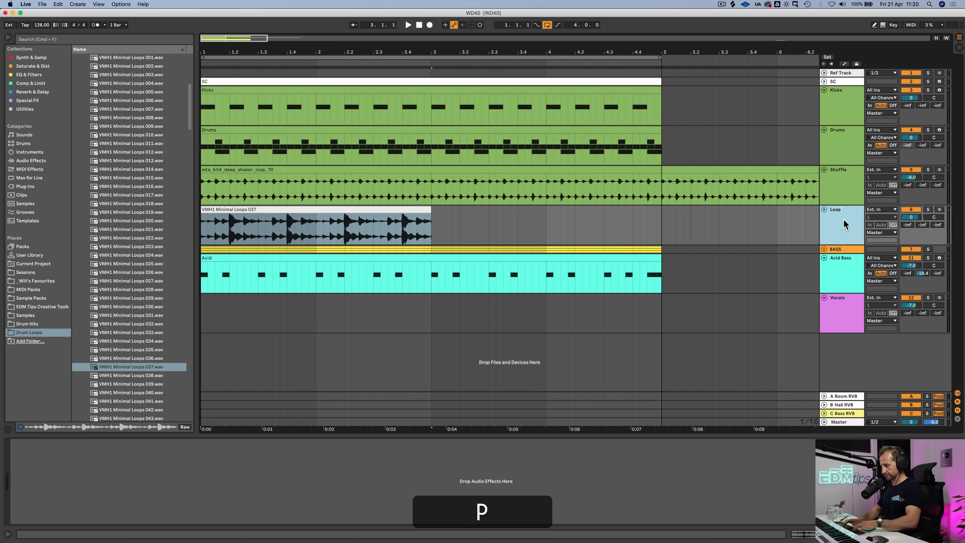
Solo the Loop 2 track and play its drum loop from bar 1
{"action": "left_click", "coordinate": [927, 209]}
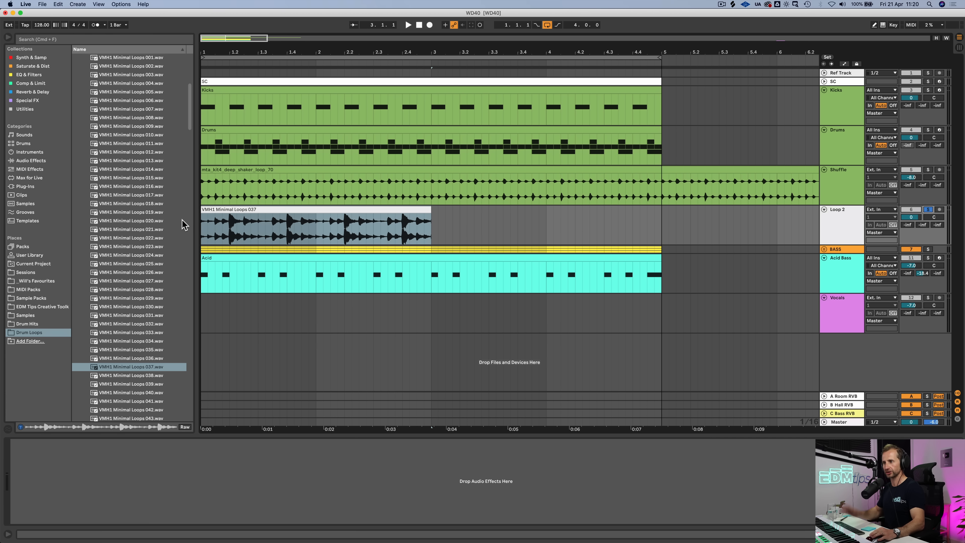
{"action": "left_click", "coordinate": [202, 232]}
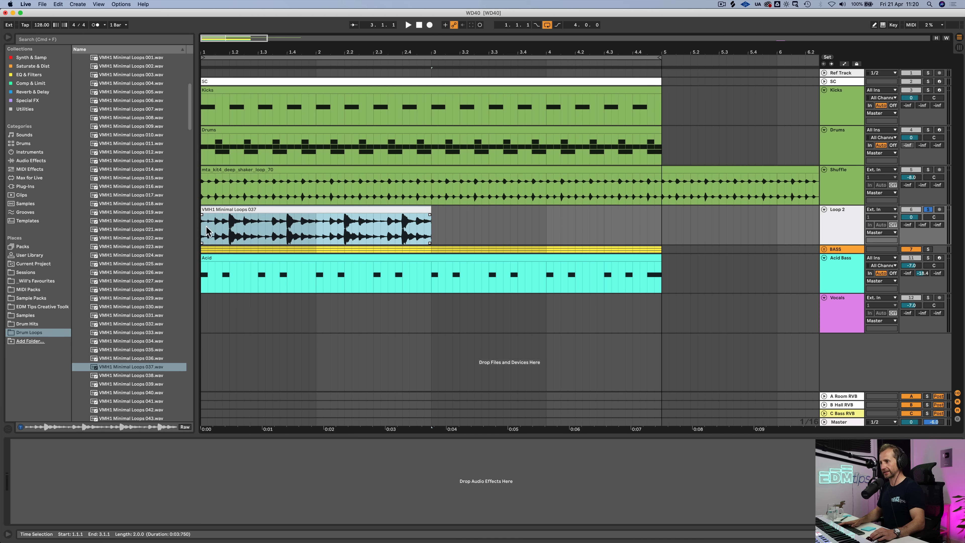
{"action": "key", "text": "space"}
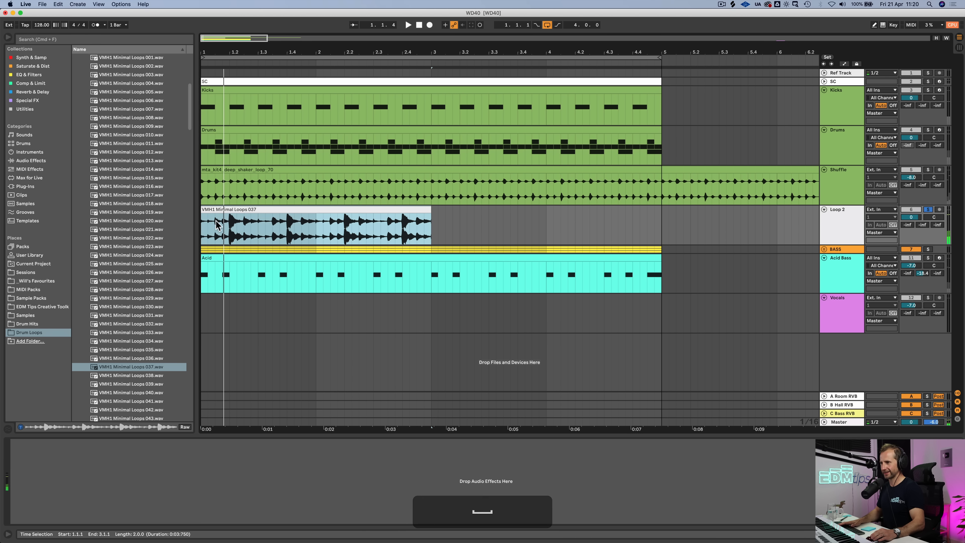
{"action": "left_click", "coordinate": [205, 233]}
{"action": "key", "text": "space"}
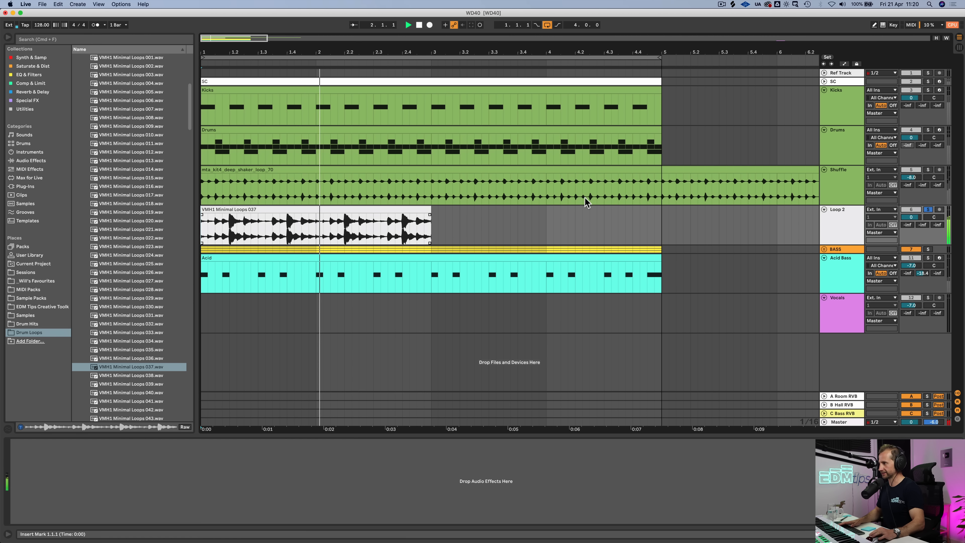
{"action": "key", "text": "space"}
Set the Loop 2 track's volume to -7 dB and replay the soloed drum loop
{"action": "left_click", "coordinate": [911, 218]}
{"action": "type", "text": "-7"}
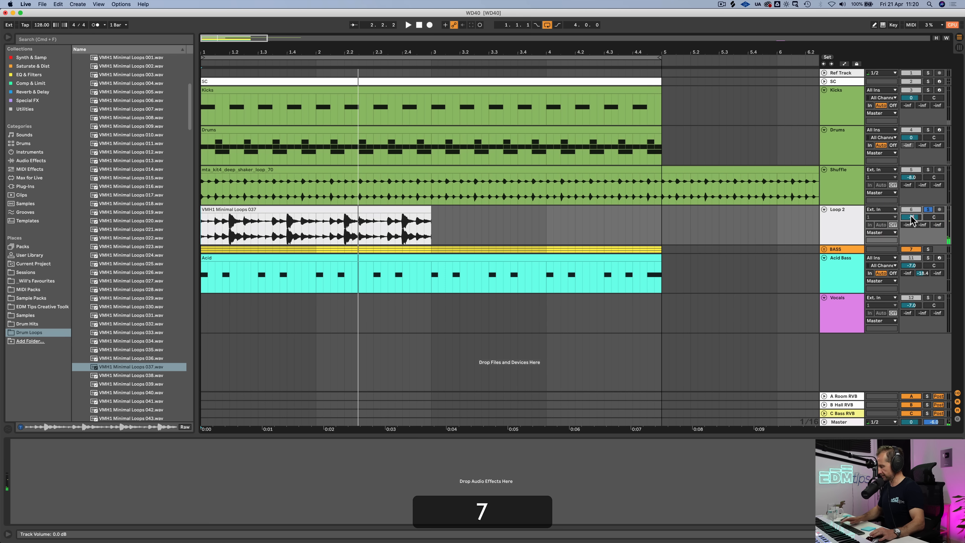
{"action": "key", "text": "Return"}
{"action": "key", "text": "space"}
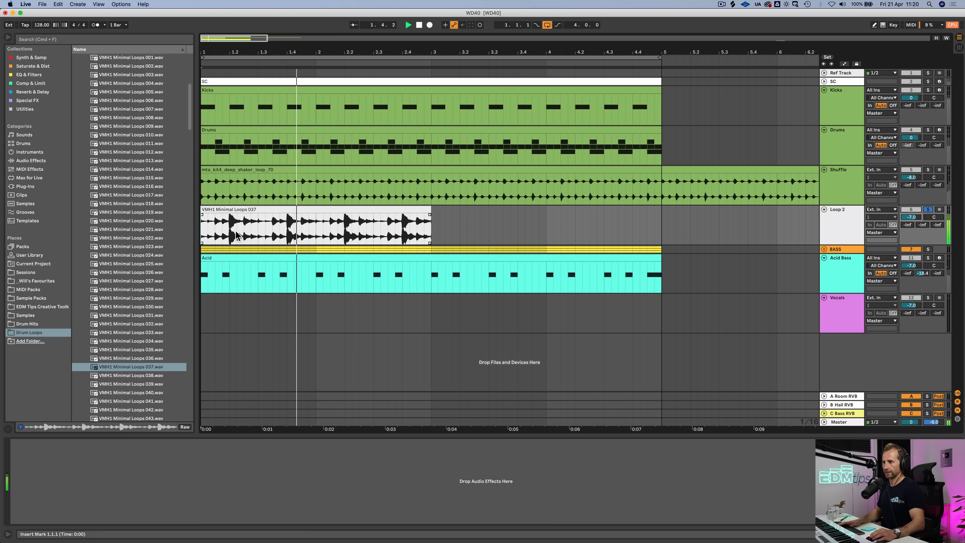
{"action": "key", "text": "space"}
Cut the hits from 1.2.1 to 1.2.3 and from 1.1.3 to 1.1.4 out of the Loop 2 clip
{"action": "left_click_drag", "start_coordinate": [225, 54], "coordinate": [249, 53]}
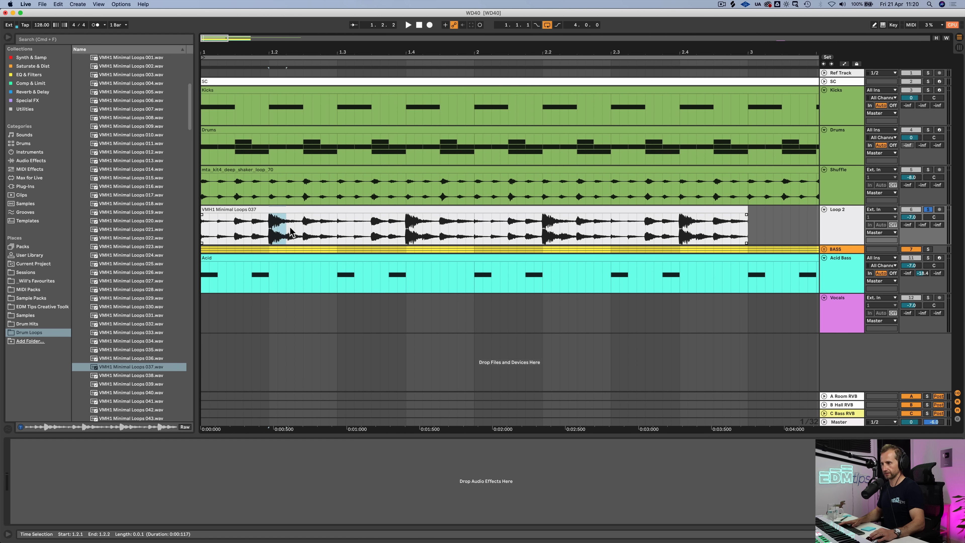
{"action": "key", "text": "BackSpace"}
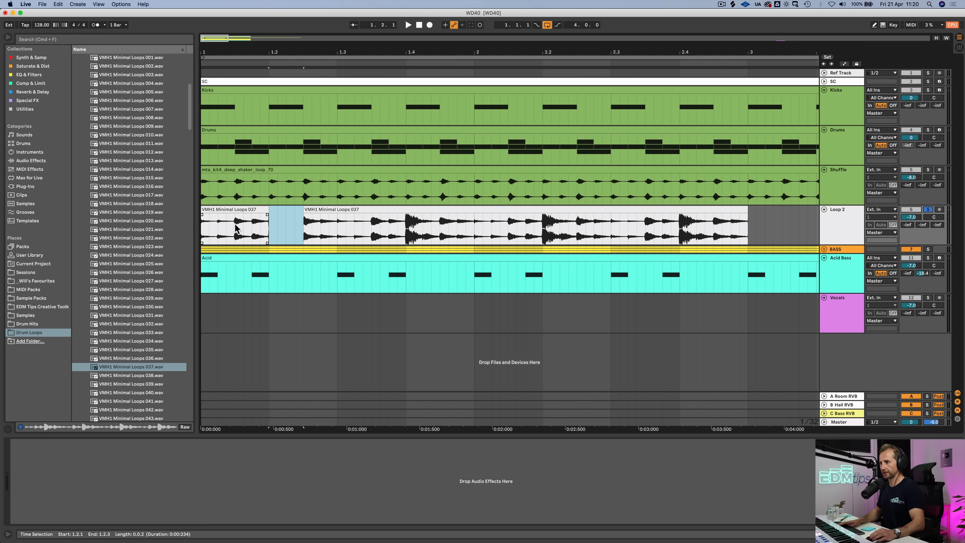
{"action": "left_click_drag", "start_coordinate": [234, 228], "coordinate": [251, 228]}
{"action": "key", "text": "BackSpace"}
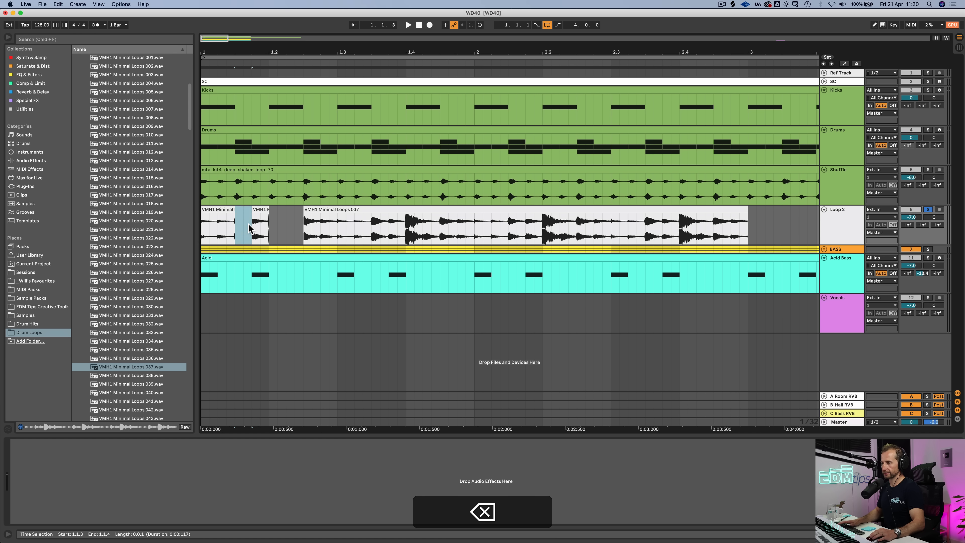
Play the cut Loop 2 drum loop from bar 1
{"action": "left_click", "coordinate": [202, 226]}
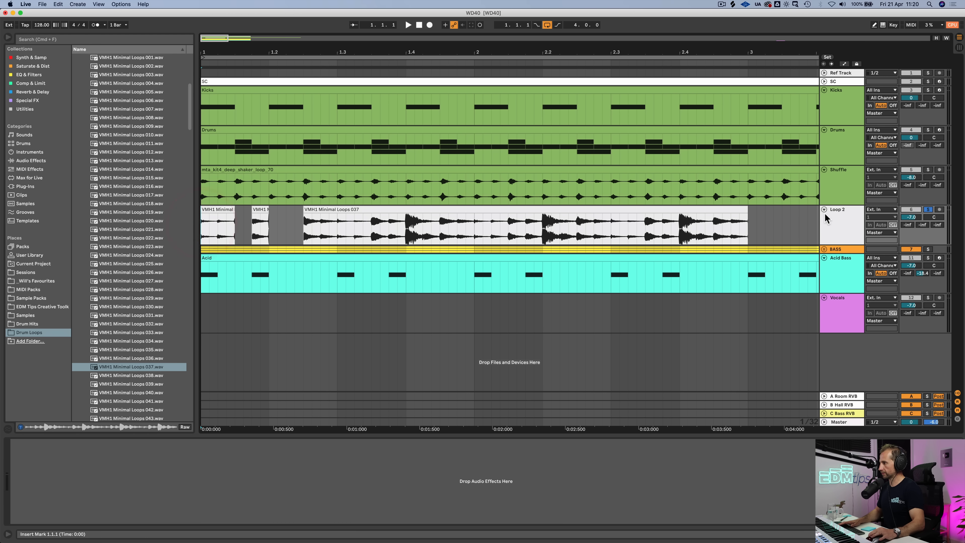
{"action": "key", "text": "space"}
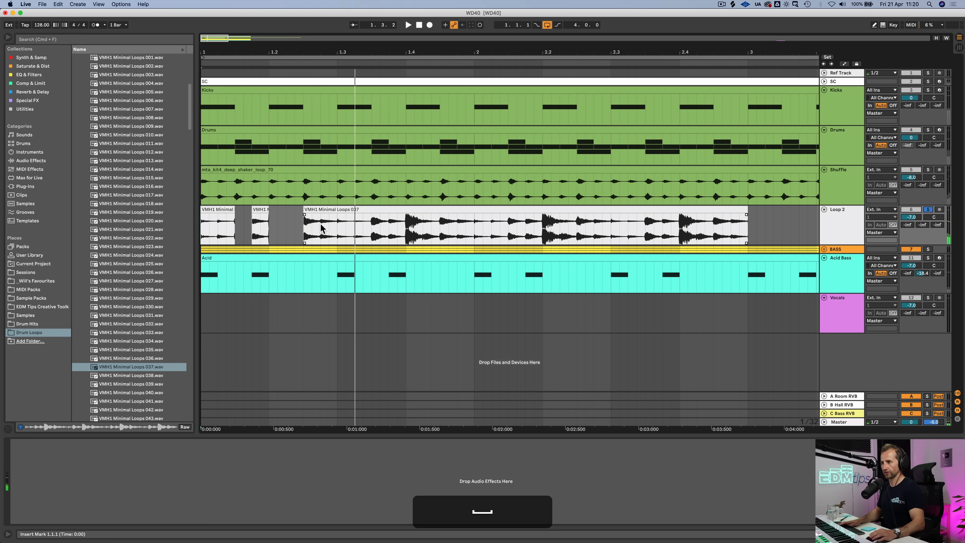
{"action": "key", "text": "space"}
Undo the two cuts so the Loop 2 clip is one continuous loop again
{"action": "left_click", "coordinate": [320, 228]}
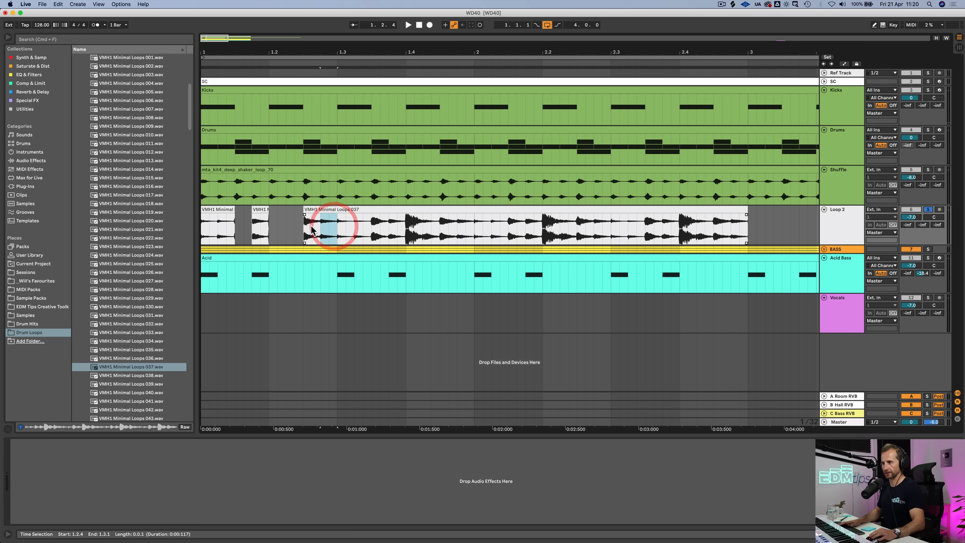
{"action": "left_click", "coordinate": [291, 224]}
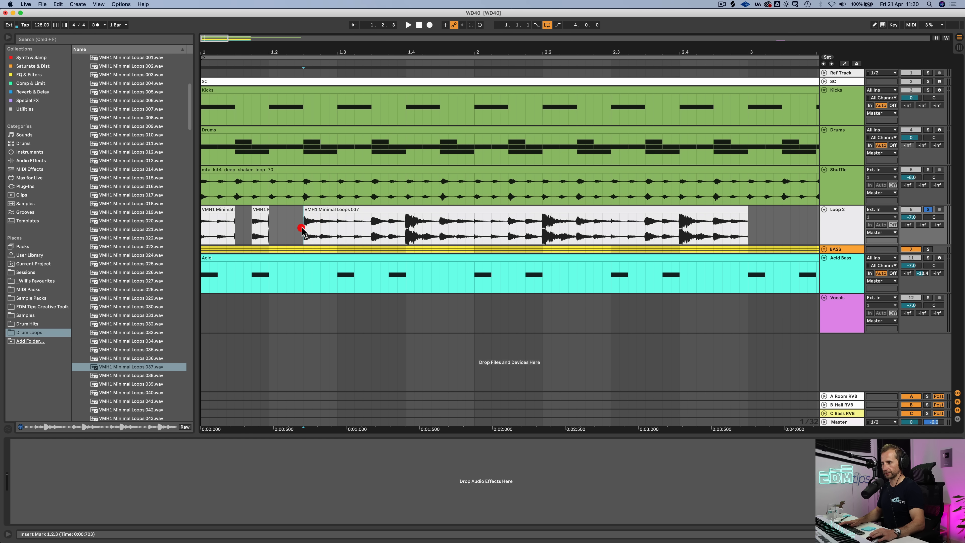
{"action": "left_click", "coordinate": [316, 229], "text": "shift"}
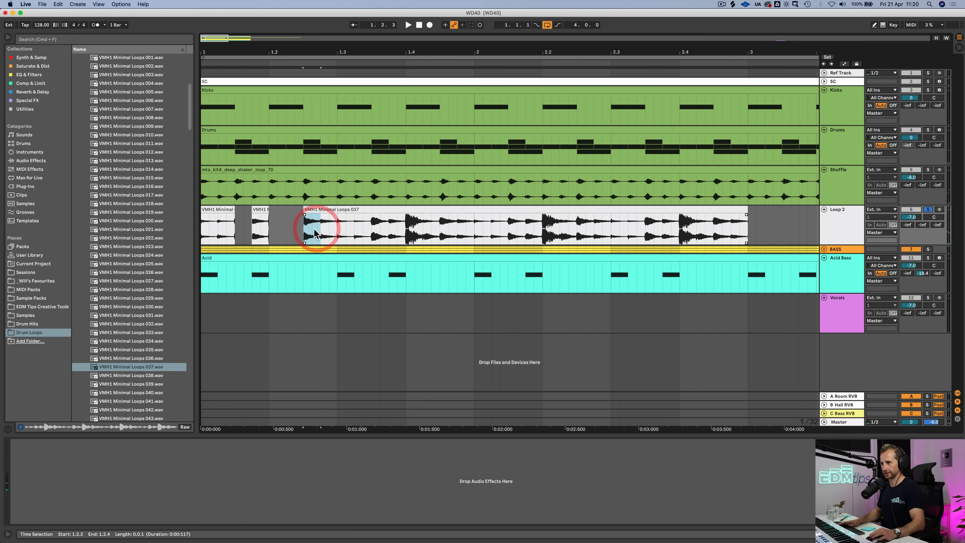
{"action": "key", "text": "super+z"}
{"action": "key", "text": "super+z"}
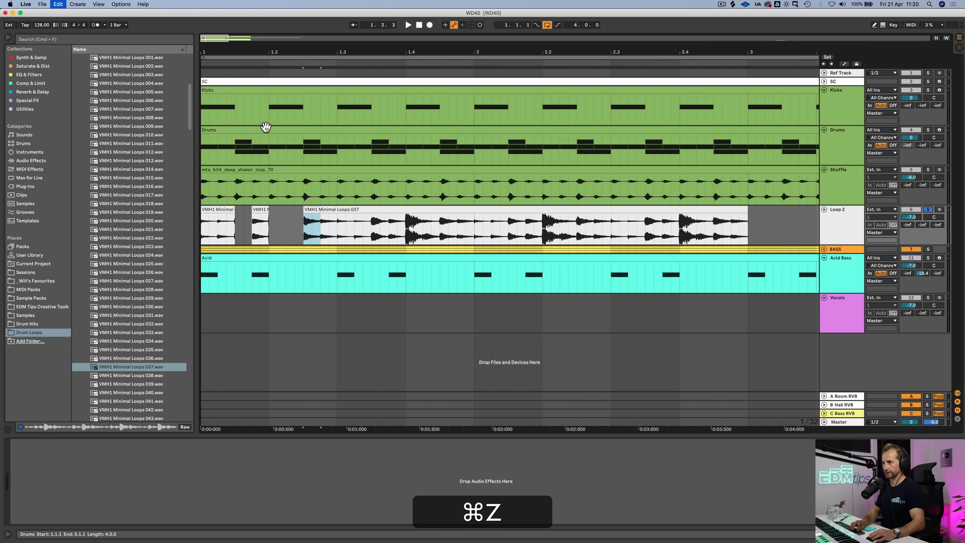
Cut the hits at 1.1.1, 1.1.3, 1.2.1 and 1.2.3 out of the Loop 2 clip, removing one sixteenth each
{"action": "left_click", "coordinate": [280, 228]}
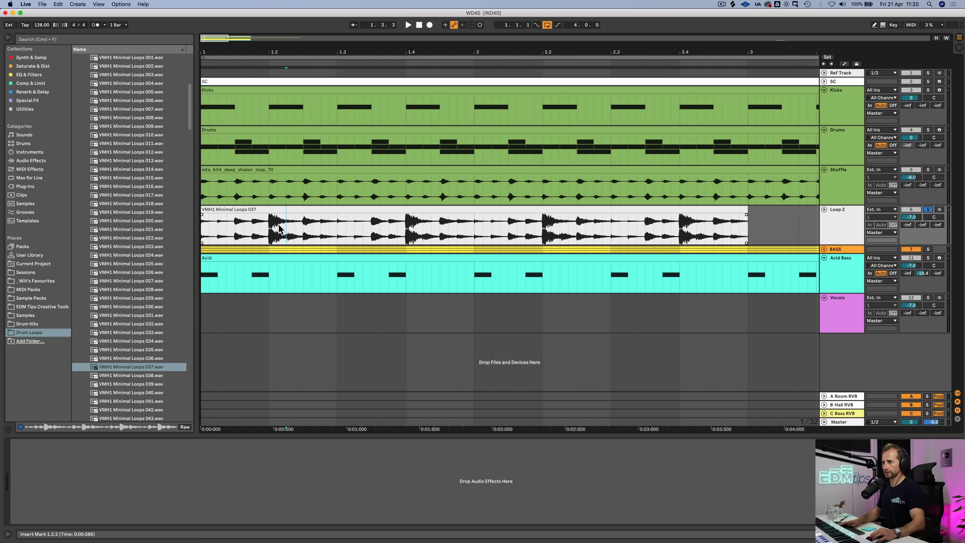
{"action": "key", "text": "BackSpace"}
{"action": "left_click_drag", "start_coordinate": [269, 220], "coordinate": [317, 229]}
{"action": "key", "text": "BackSpace"}
{"action": "left_click_drag", "start_coordinate": [243, 226], "coordinate": [227, 211]}
{"action": "key", "text": "BackSpace"}
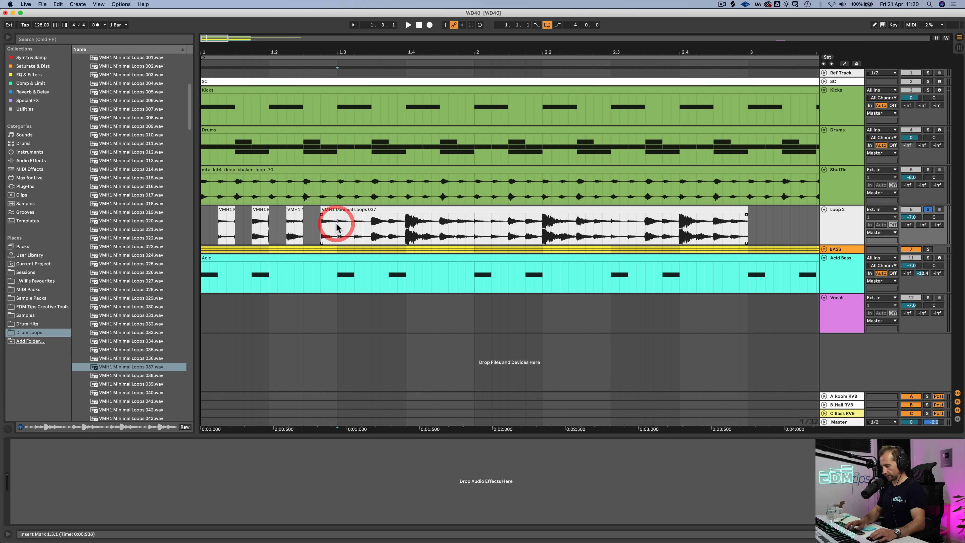
Split the Loop 2 clip at 1.3.1 and delete everything after the split
{"action": "key", "text": "super+e"}
{"action": "left_click", "coordinate": [347, 208]}
{"action": "key", "text": "BackSpace"}
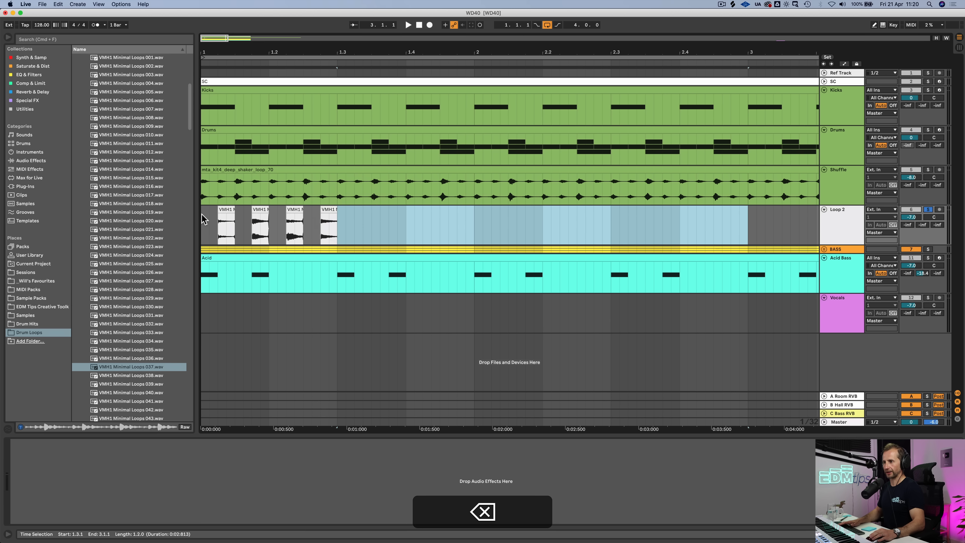
Add short fade-outs to the ends of the second and third Loop 2 slices
{"action": "left_click", "coordinate": [236, 217]}
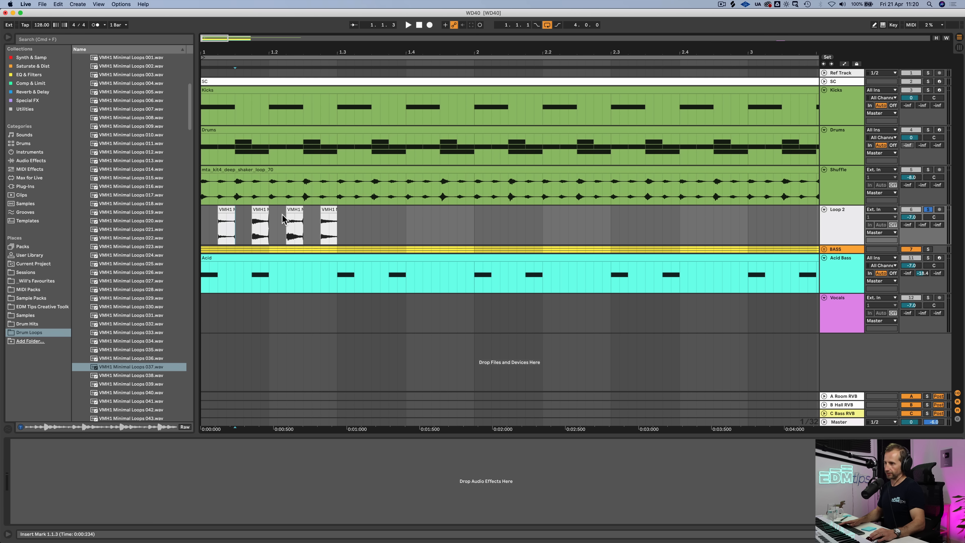
{"action": "left_click_drag", "start_coordinate": [267, 214], "coordinate": [265, 214]}
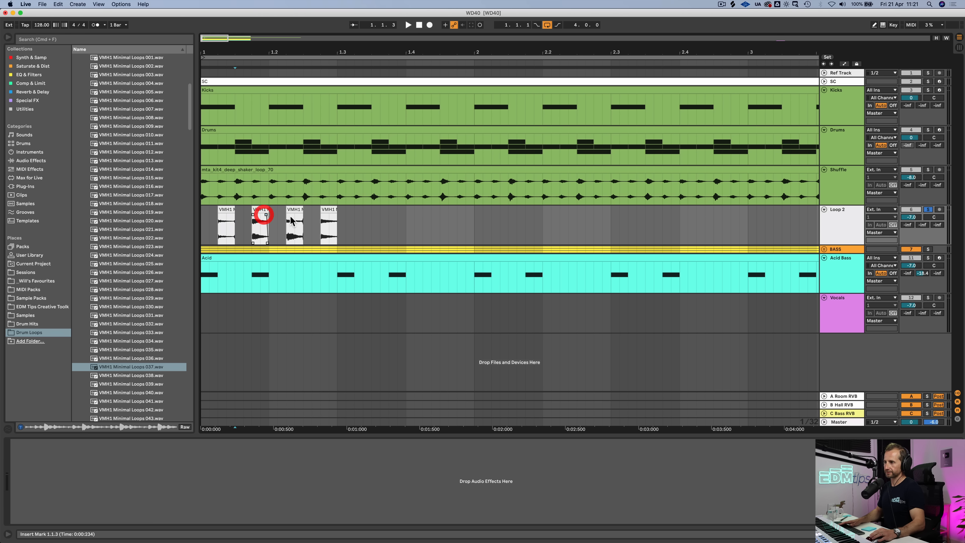
{"action": "left_click", "coordinate": [298, 217]}
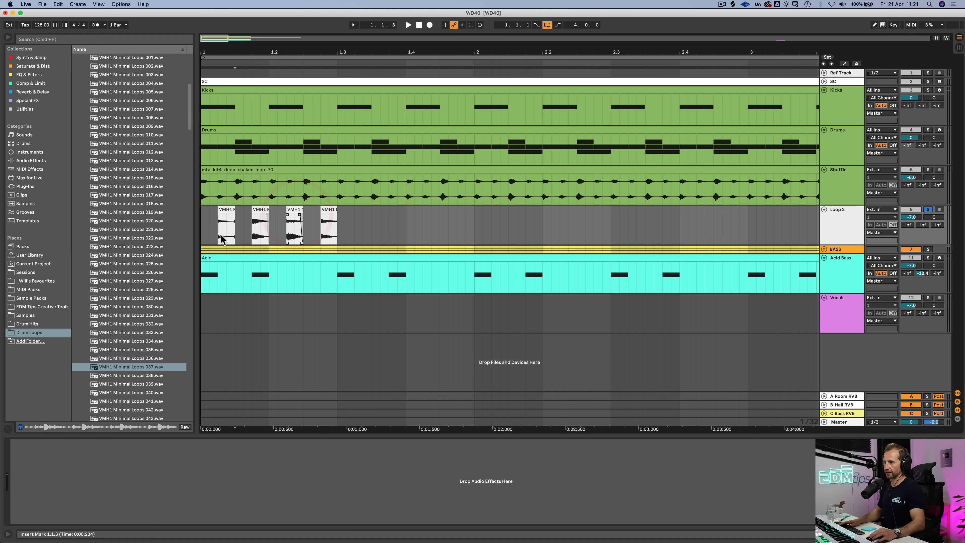
Loop the arrangement from 1.1.1 to 1.3.1, play it and add a short fade-out to the first Loop 2 slice
{"action": "left_click", "coordinate": [331, 225], "text": "shift"}
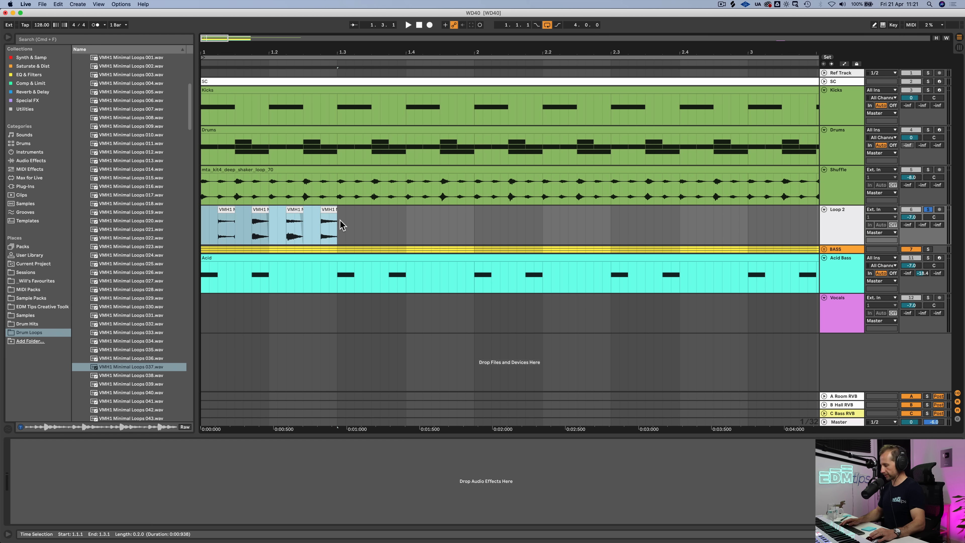
{"action": "key", "text": "cmd+l"}
{"action": "key", "text": "space"}
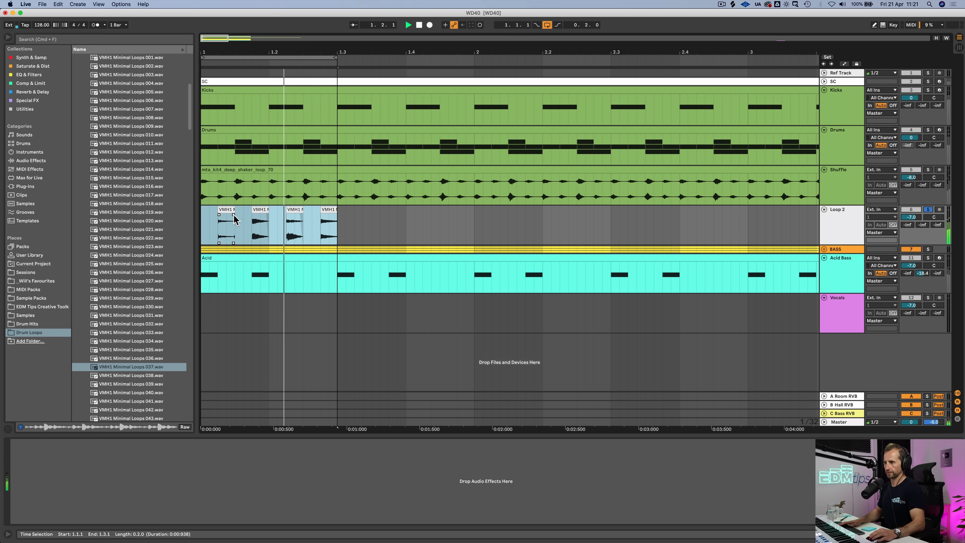
{"action": "left_click_drag", "start_coordinate": [233, 214], "coordinate": [231, 213]}
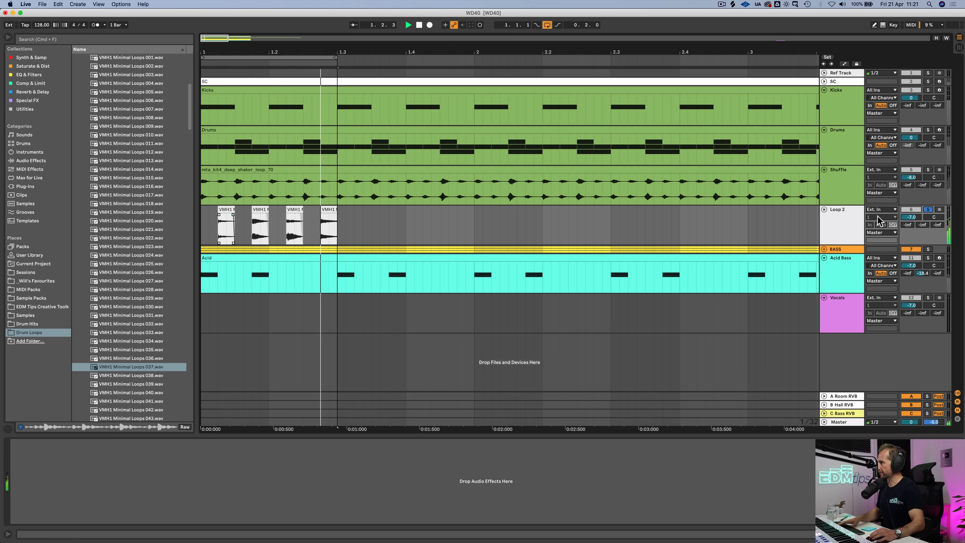
{"action": "key", "text": "space"}
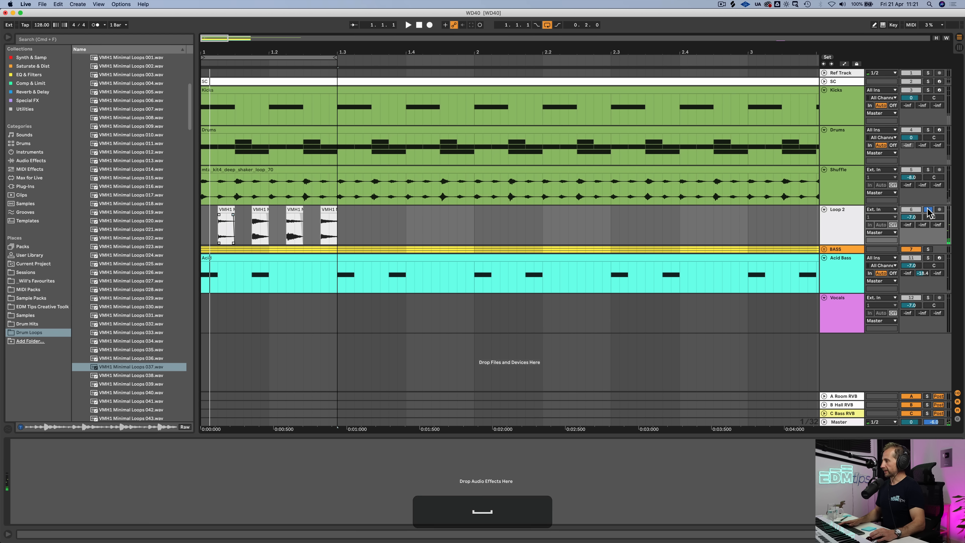
Unsolo Loop 2, mute BASS, Acid Bass and Vocals, and bring Loop 2 up from silence to -14.2 dB during playback
{"action": "left_click", "coordinate": [928, 211]}
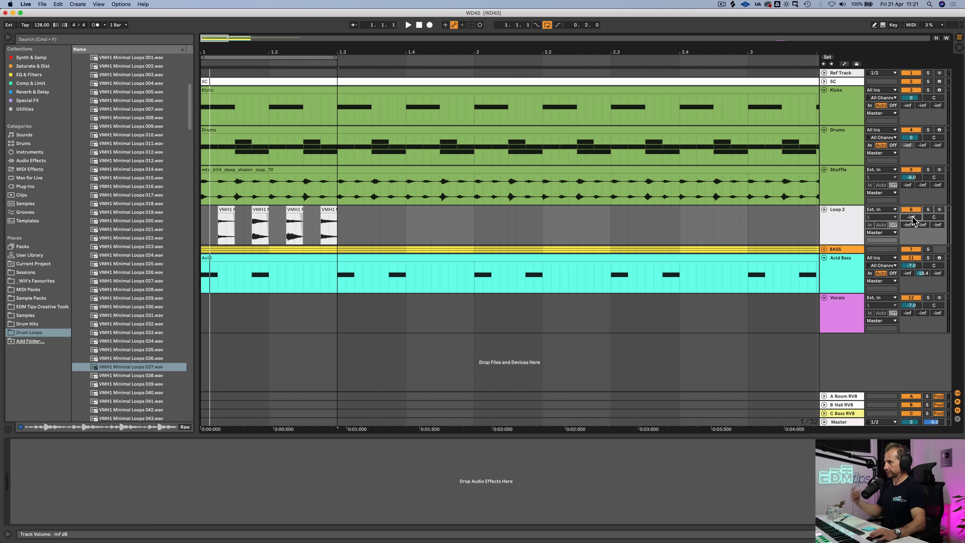
{"action": "left_click", "coordinate": [909, 249]}
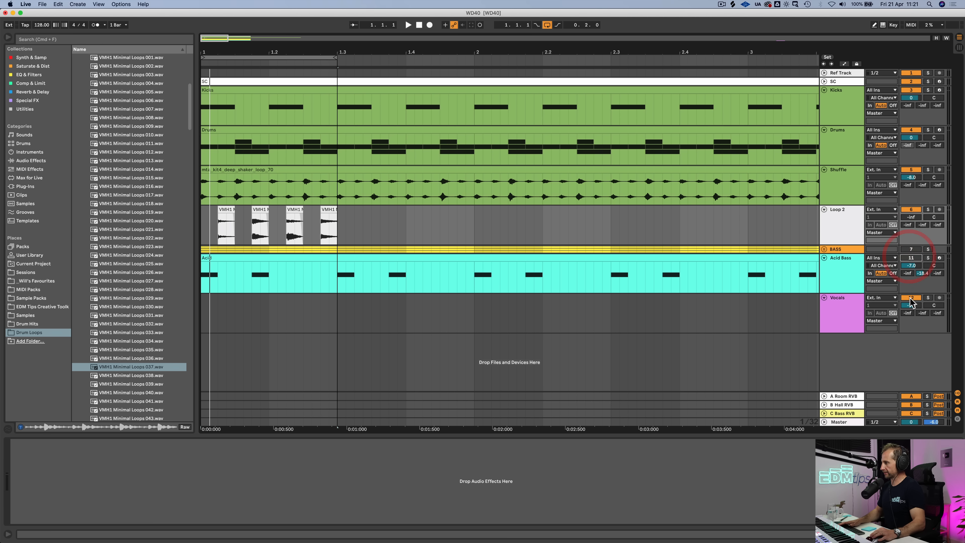
{"action": "key", "text": "space"}
{"action": "left_click_drag", "start_coordinate": [908, 219], "coordinate": [910, 216]}
Recolour the Loop 2 track in the same green as the drum tracks and assign that colour to its clips
{"action": "left_click", "coordinate": [856, 219]}
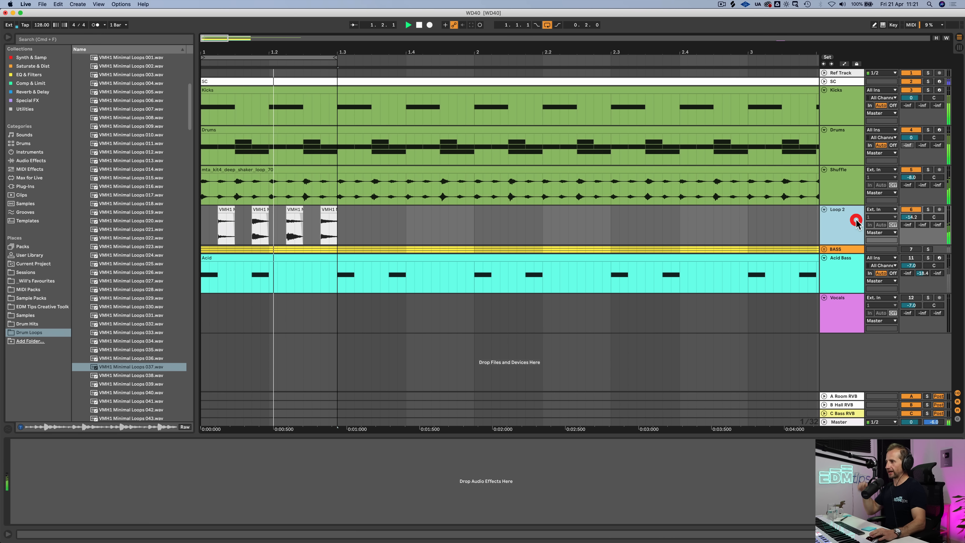
{"action": "right_click", "coordinate": [856, 221]}
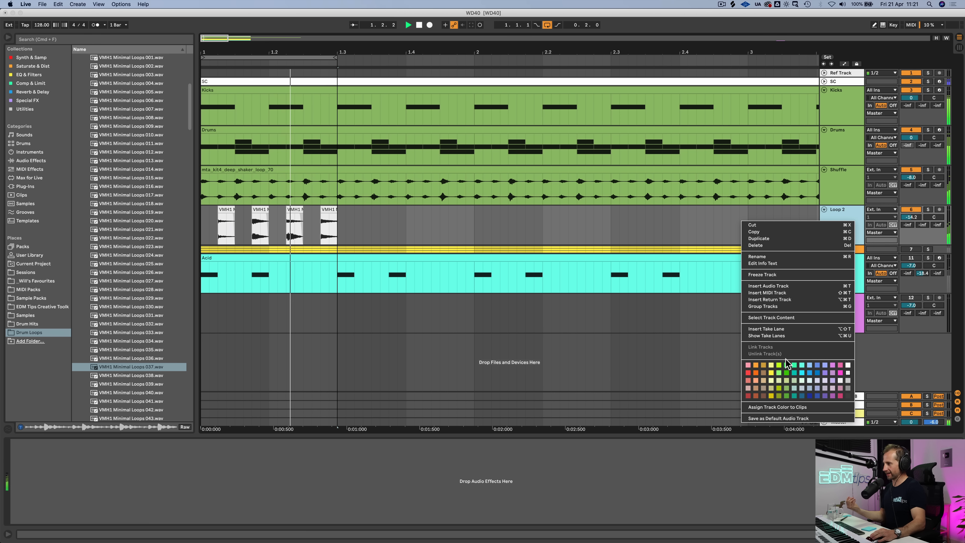
{"action": "left_click", "coordinate": [784, 370]}
{"action": "right_click", "coordinate": [841, 226]}
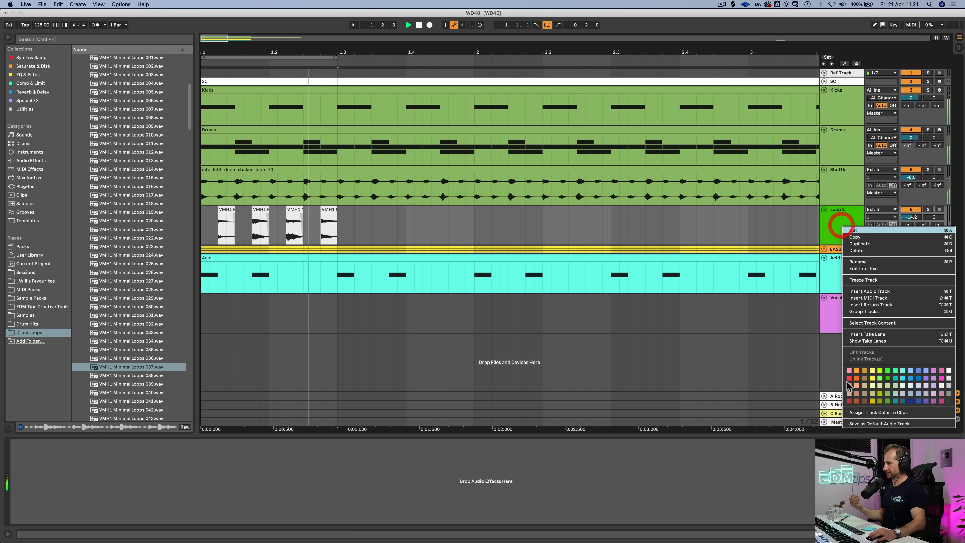
{"action": "left_click", "coordinate": [884, 391]}
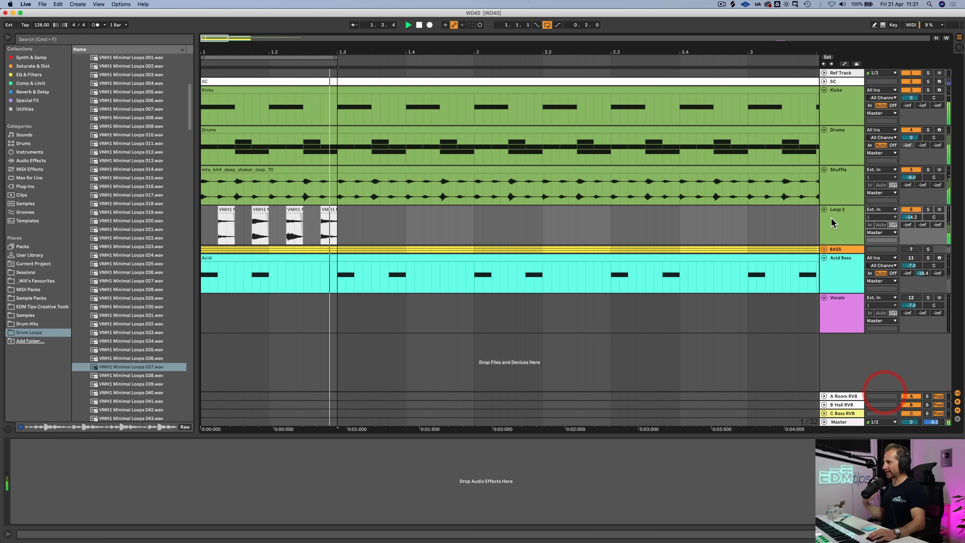
{"action": "left_click", "coordinate": [831, 212]}
{"action": "left_click", "coordinate": [857, 393]}
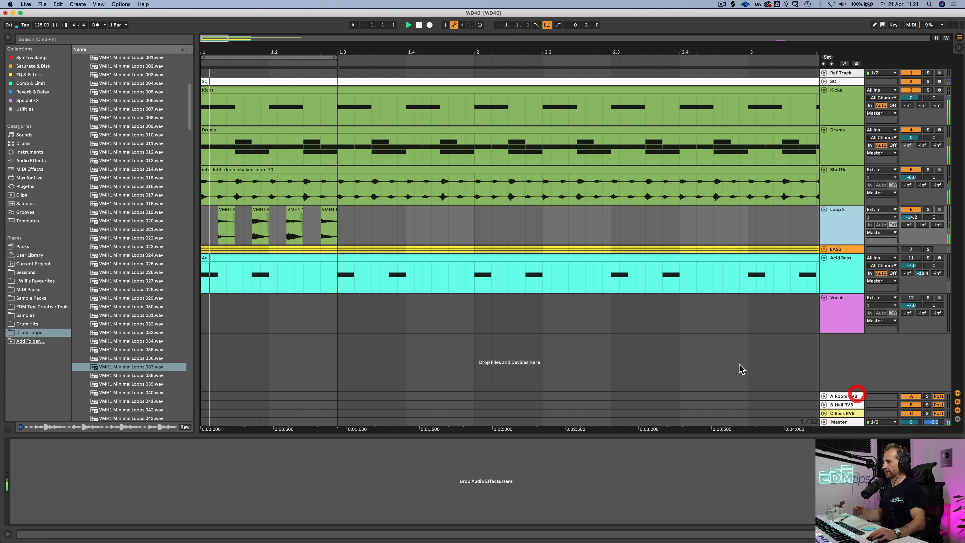
Add an EQ Eight to the Loop 2 track and set its low-cut band to 441 Hz
{"action": "left_click", "coordinate": [29, 74]}
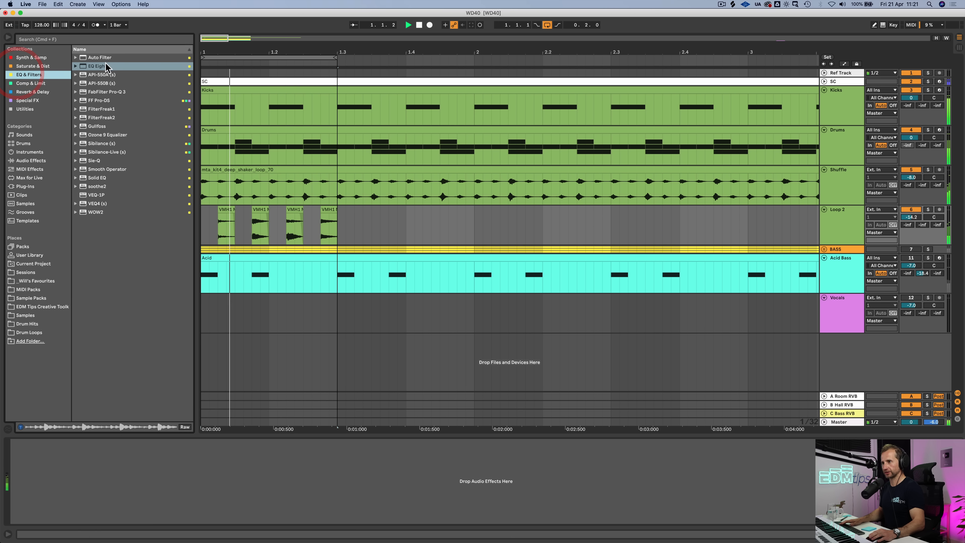
{"action": "left_click_drag", "start_coordinate": [102, 66], "coordinate": [208, 231]}
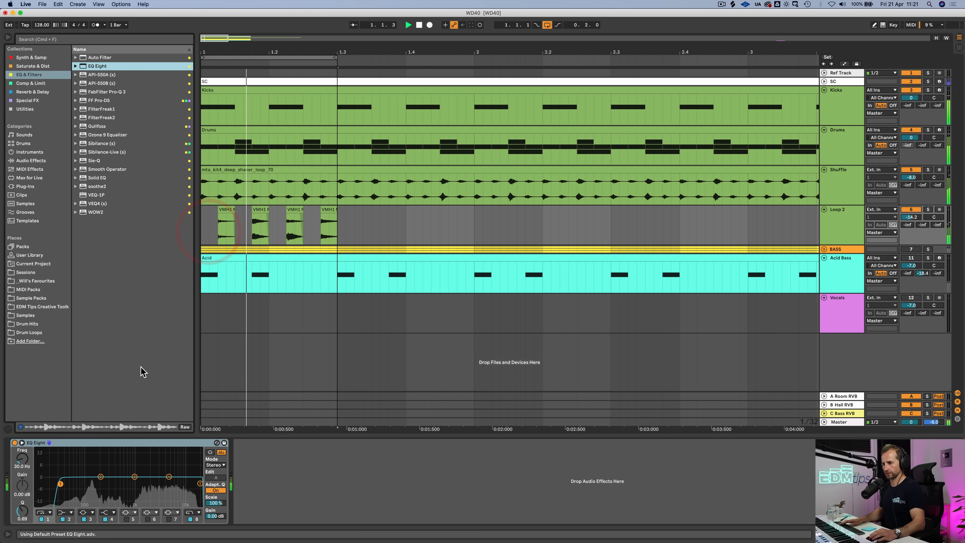
{"action": "left_click_drag", "start_coordinate": [22, 458], "coordinate": [22, 413]}
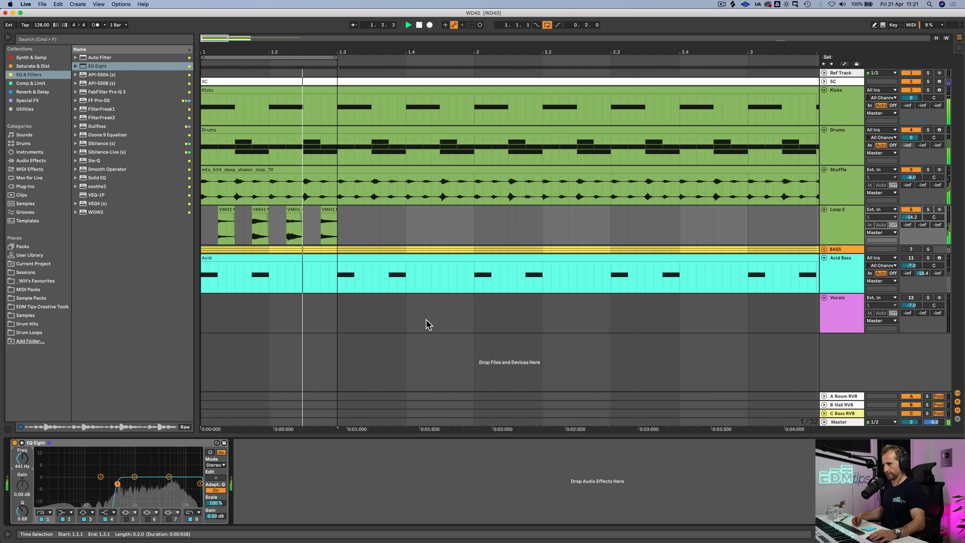
{"action": "key", "text": "space"}
Solo Loop 2, lower the third slice's clip gain to -3.83 dB and replay the slices
{"action": "left_click", "coordinate": [285, 228]}
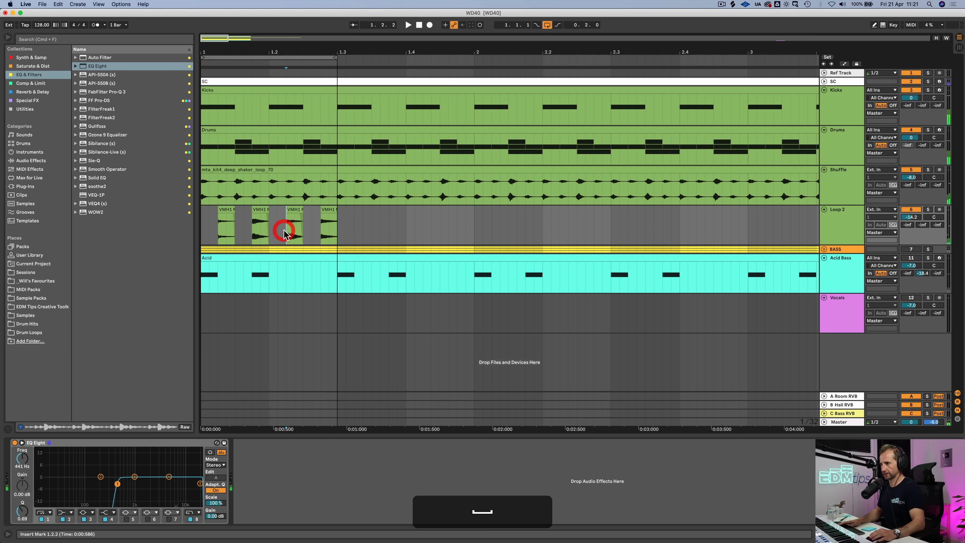
{"action": "left_click", "coordinate": [928, 210]}
{"action": "key", "text": "space"}
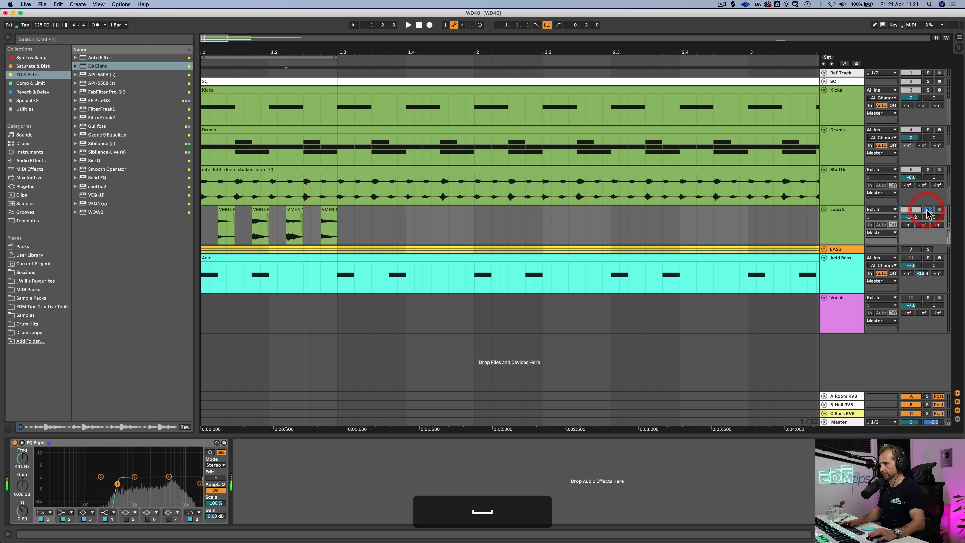
{"action": "double_click", "coordinate": [295, 215]}
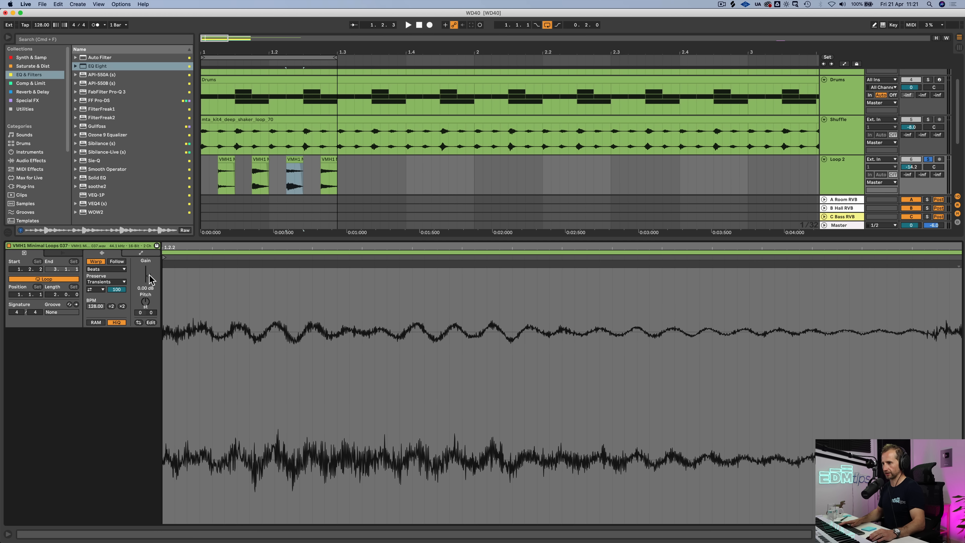
{"action": "left_click_drag", "start_coordinate": [145, 276], "coordinate": [145, 277]}
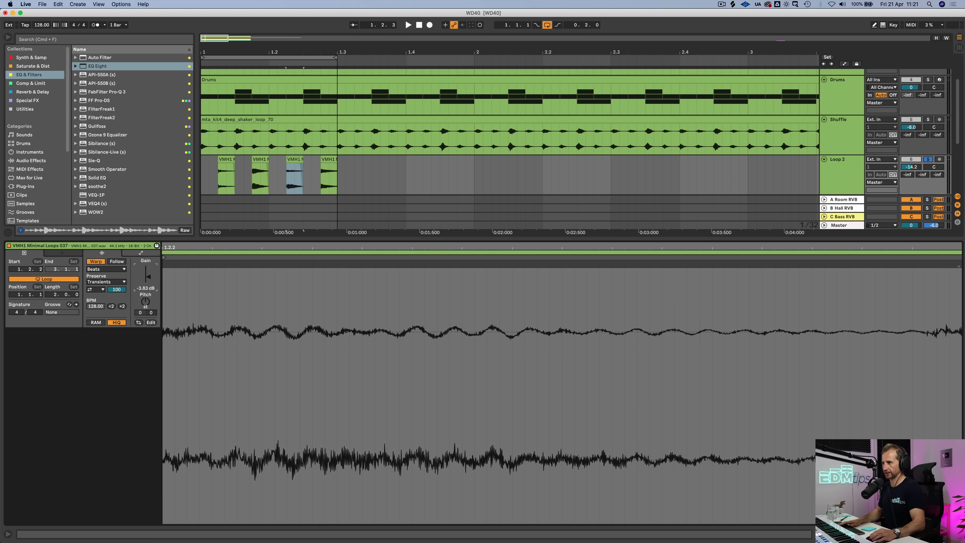
{"action": "key", "text": "space"}
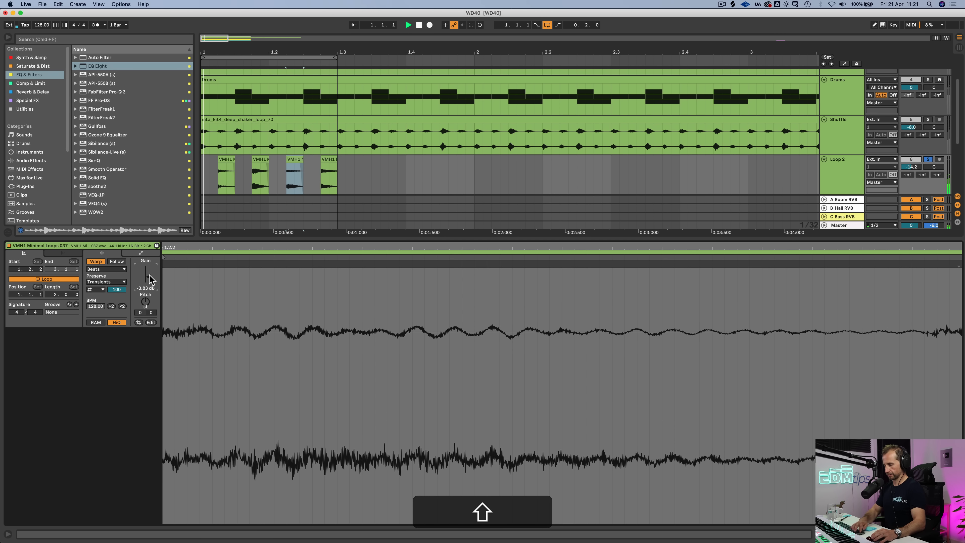
{"action": "key", "text": "shift+Tab"}
{"action": "key", "text": "space"}
Unsolo Loop 2 and play it with the other drums, muting and unmuting the track to compare
{"action": "left_click", "coordinate": [928, 209]}
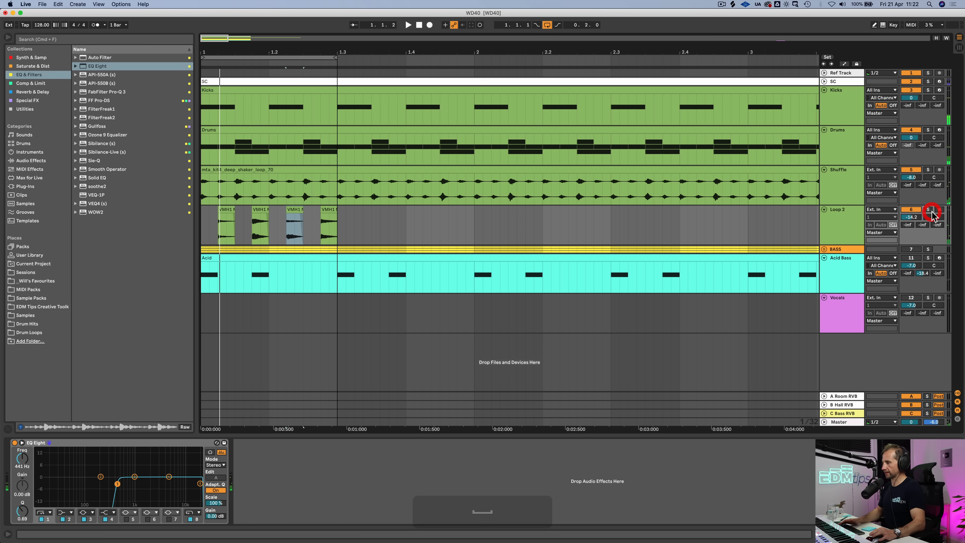
{"action": "key", "text": "space"}
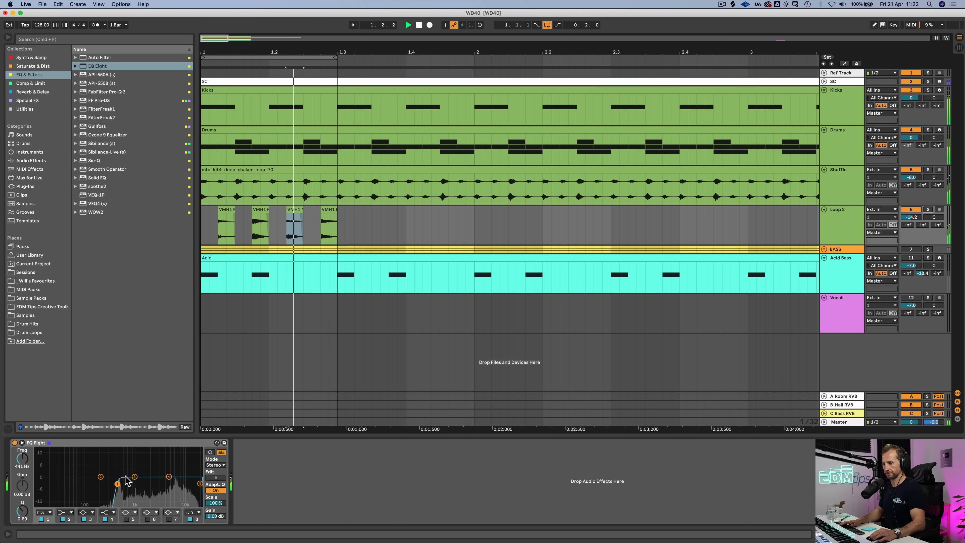
{"action": "left_click", "coordinate": [907, 210]}
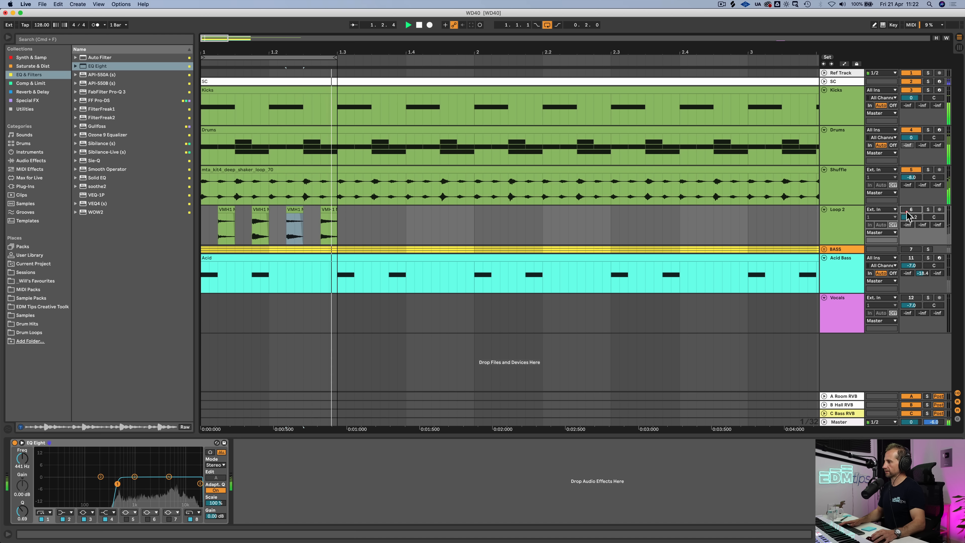
{"action": "left_click", "coordinate": [907, 210]}
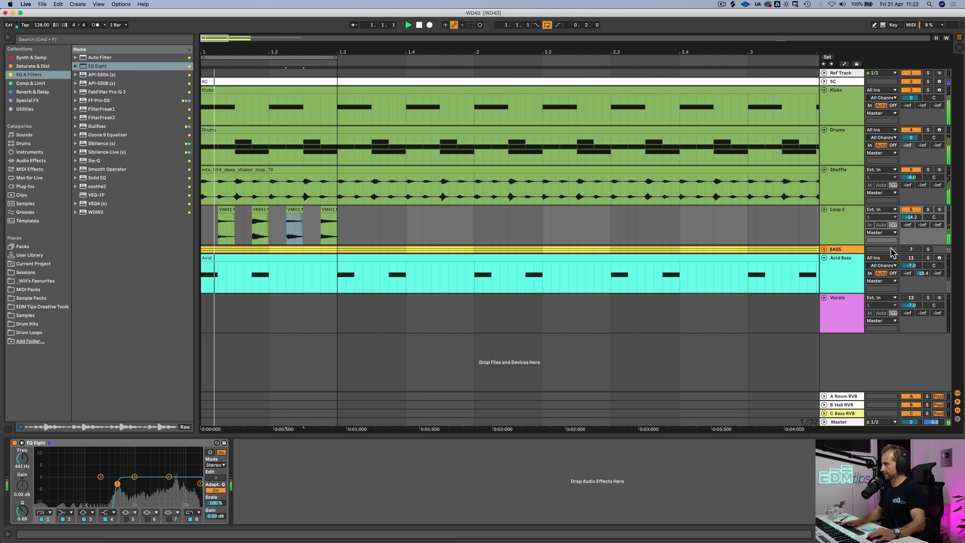
Duplicate the first two beats of sliced Loop 2 clips along the track until they reach bar 5, and save the set
{"action": "key", "text": "space"}
{"action": "left_click_drag", "start_coordinate": [336, 237], "coordinate": [283, 231]}
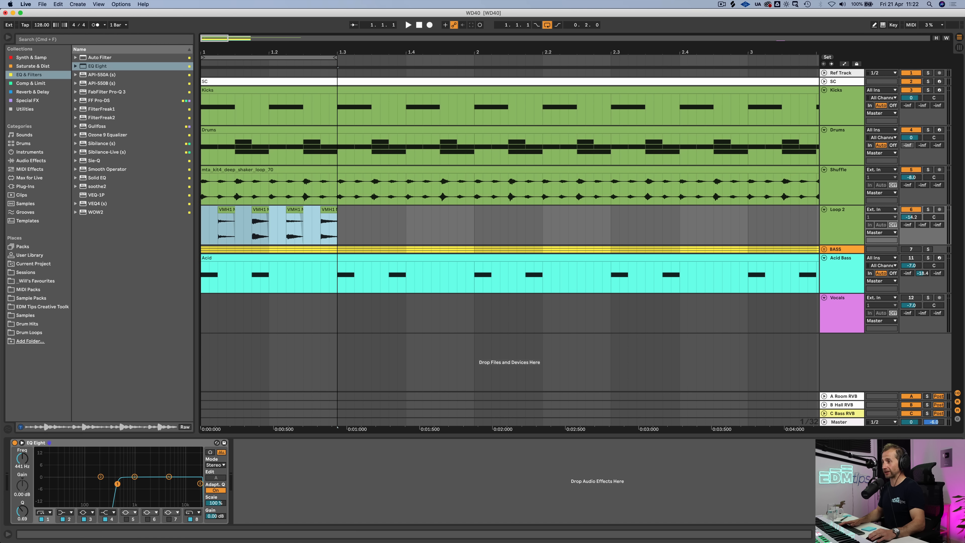
{"action": "left_click_drag", "start_coordinate": [338, 54], "coordinate": [244, 54]}
{"action": "key", "text": "super+d"}
{"action": "key", "text": "super+d"}
{"action": "key", "text": "super+d"}
{"action": "key", "text": "super+d"}
{"action": "key", "text": "super+d"}
{"action": "key", "text": "super+d"}
{"action": "key", "text": "super+d"}
{"action": "key", "text": "super+s"}
Delete the part of the Shuffle clip that extends past bar 5
{"action": "left_click", "coordinate": [249, 185]}
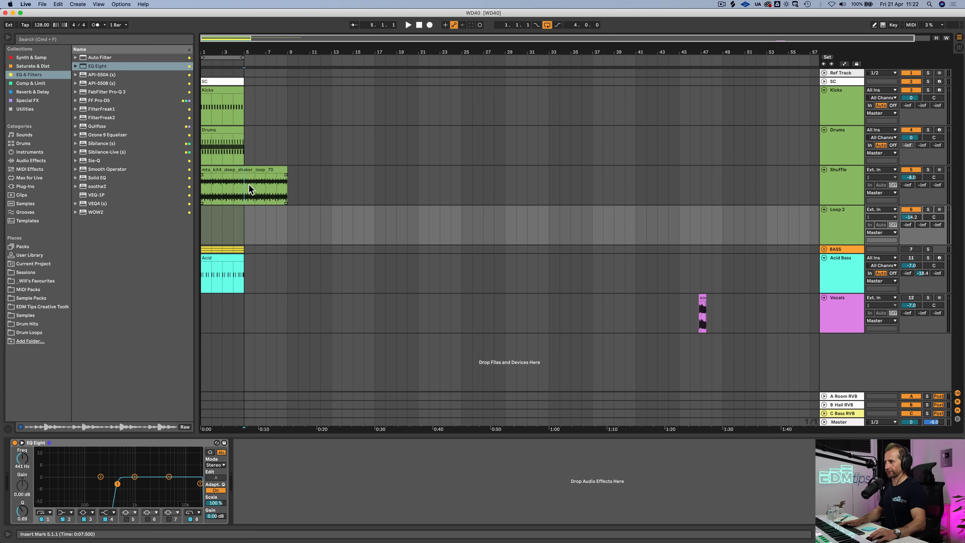
{"action": "left_click", "coordinate": [334, 176], "text": "shift"}
{"action": "key", "text": "BackSpace"}
Move the acapella clip on the Vocals track from bar 46 back to 5.1.1
{"action": "left_click", "coordinate": [703, 298]}
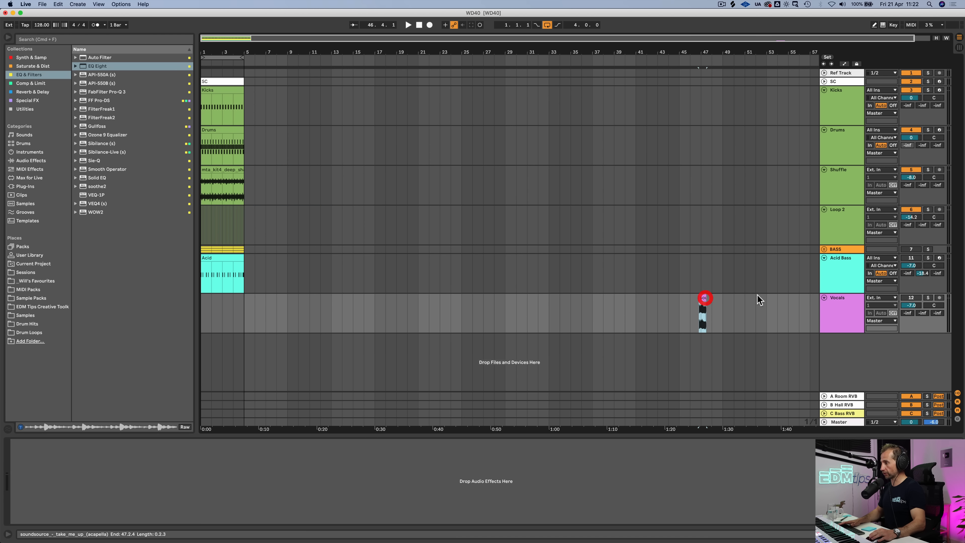
{"action": "left_click_drag", "start_coordinate": [703, 304], "coordinate": [248, 302]}
{"action": "left_click_drag", "start_coordinate": [247, 52], "coordinate": [399, 114]}
{"action": "left_click_drag", "start_coordinate": [339, 53], "coordinate": [405, 52]}
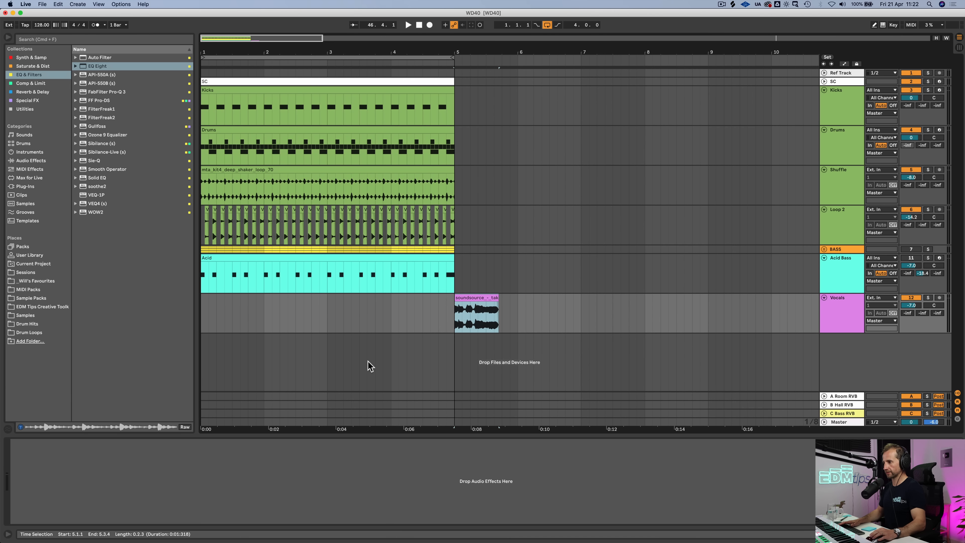
Activate the BASS group and play the arrangement from 2.3.3
{"action": "left_click", "coordinate": [304, 318]}
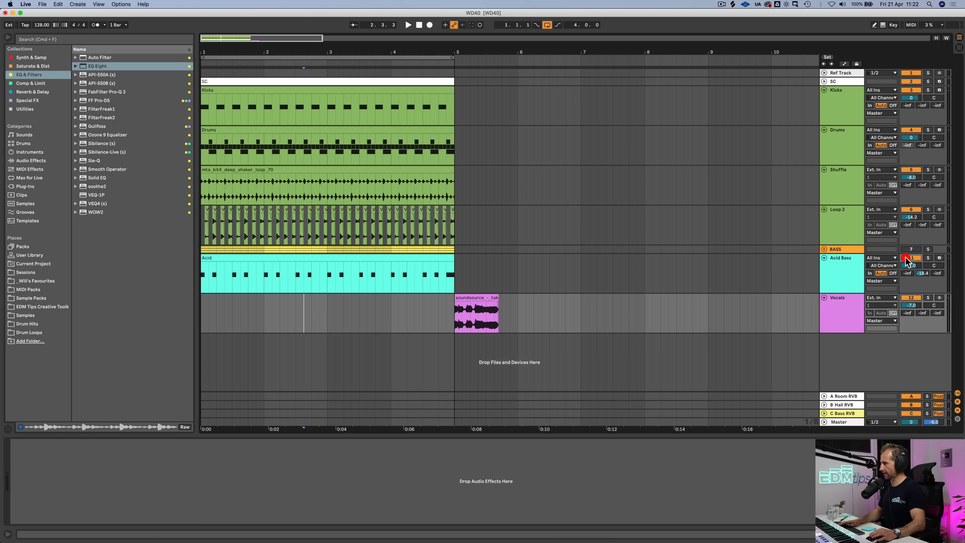
{"action": "key", "text": "space"}
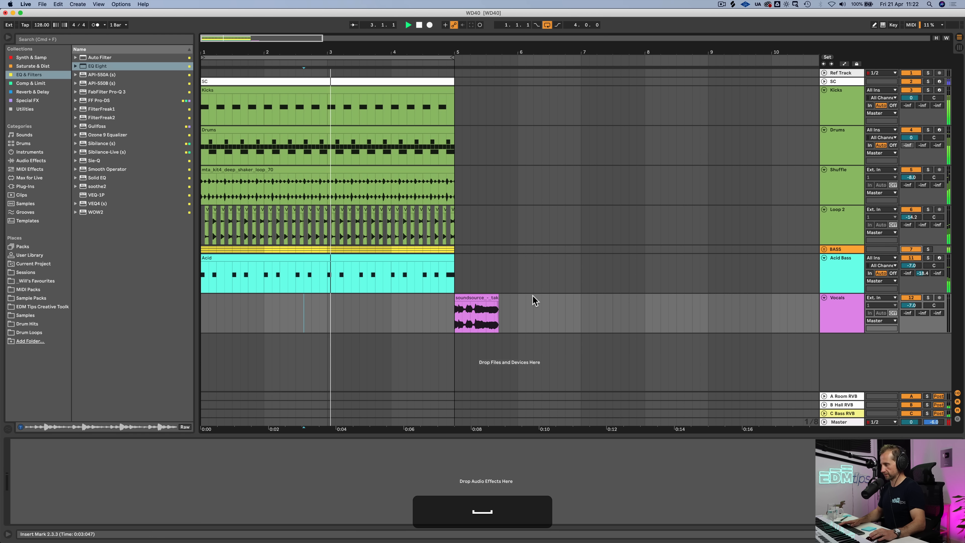
{"action": "scroll", "coordinate": [418, 171], "scroll_direction": "up", "scroll_amount": 5}
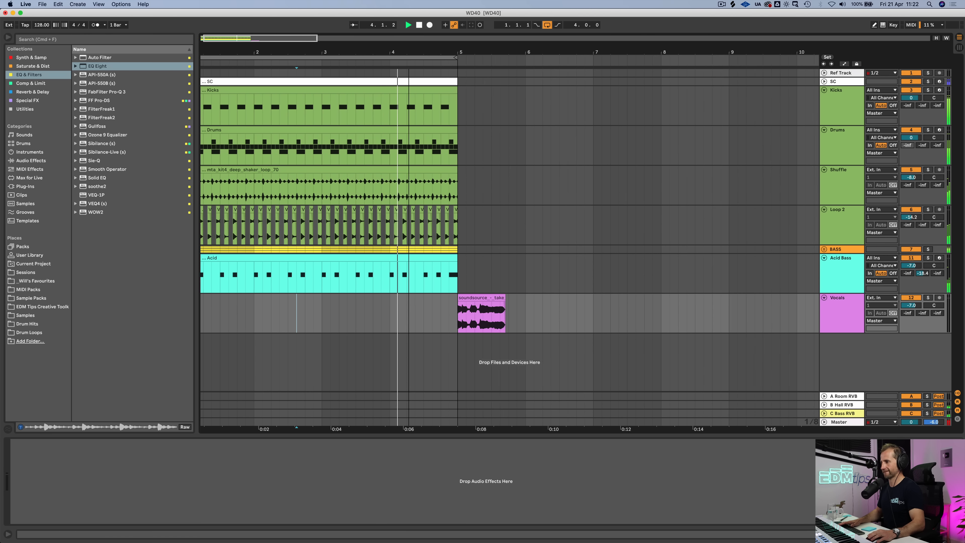
{"action": "key", "text": "space"}
Move the acapella clip to start at 4.3.1 and play from 4.2.1 to hear it against the beat
{"action": "left_click_drag", "start_coordinate": [600, 290], "coordinate": [487, 304]}
{"action": "left_click", "coordinate": [588, 297]}
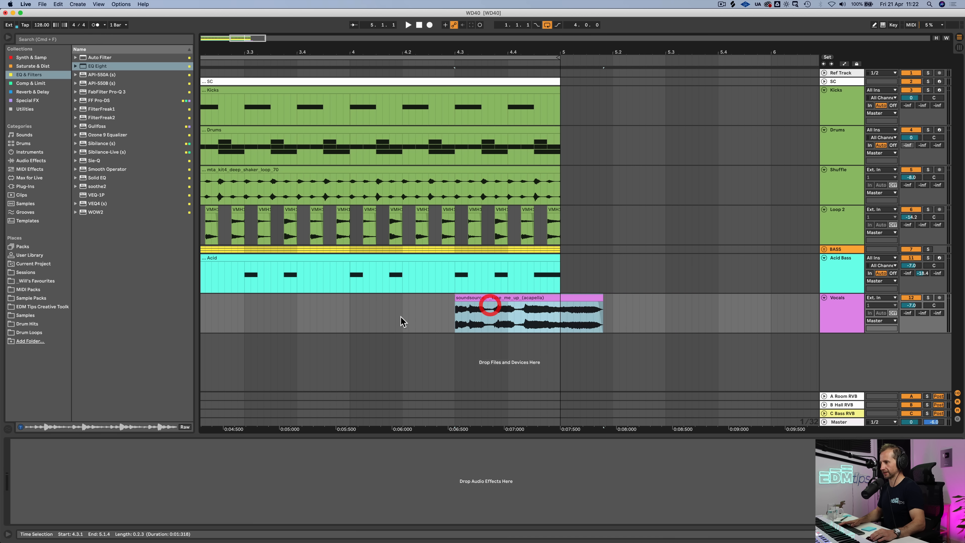
{"action": "left_click", "coordinate": [402, 318]}
{"action": "key", "text": "space"}
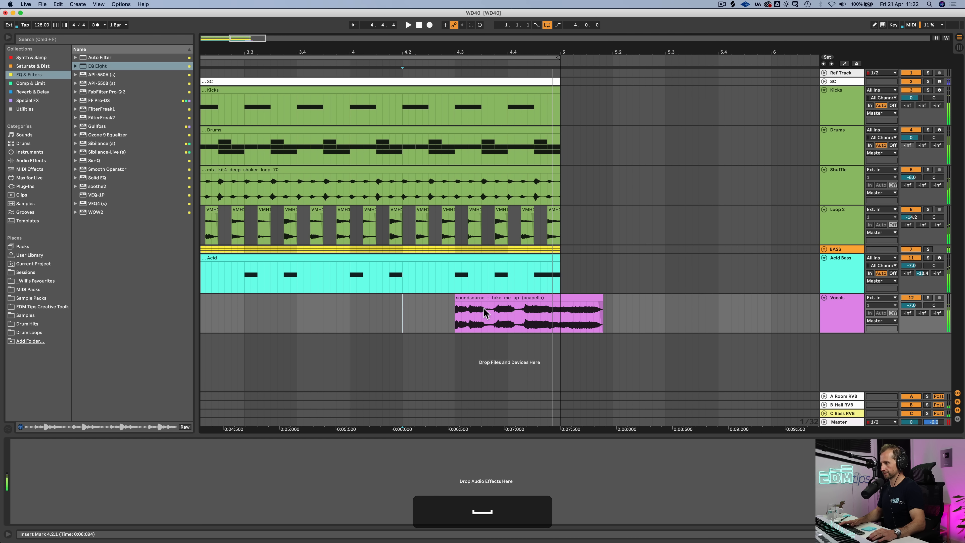
Turn on Warp for the acapella clip and set its warp mode to Complex Pro
{"action": "double_click", "coordinate": [477, 299]}
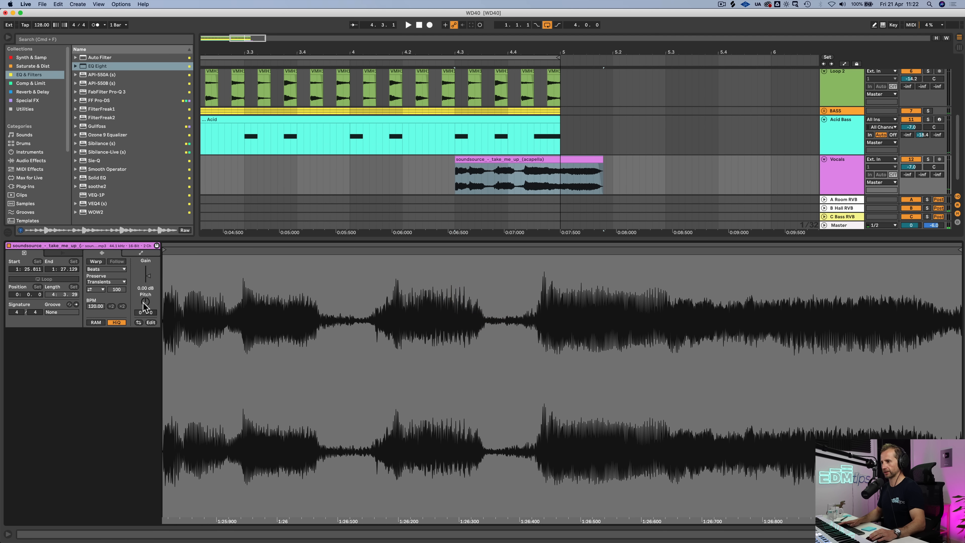
{"action": "left_click", "coordinate": [96, 262]}
{"action": "left_click", "coordinate": [106, 269]}
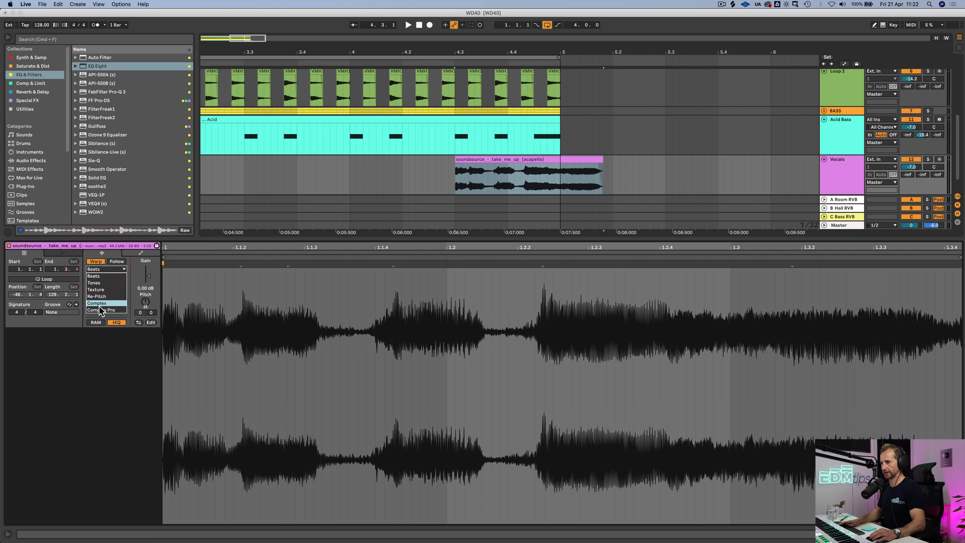
{"action": "left_click", "coordinate": [98, 312]}
Transpose the acapella clip up 2 semitones, auditioning the pitch against the track
{"action": "key", "text": "space"}
{"action": "left_click_drag", "start_coordinate": [146, 301], "coordinate": [145, 298]}
{"action": "key", "text": "space"}
{"action": "key", "text": "space"}
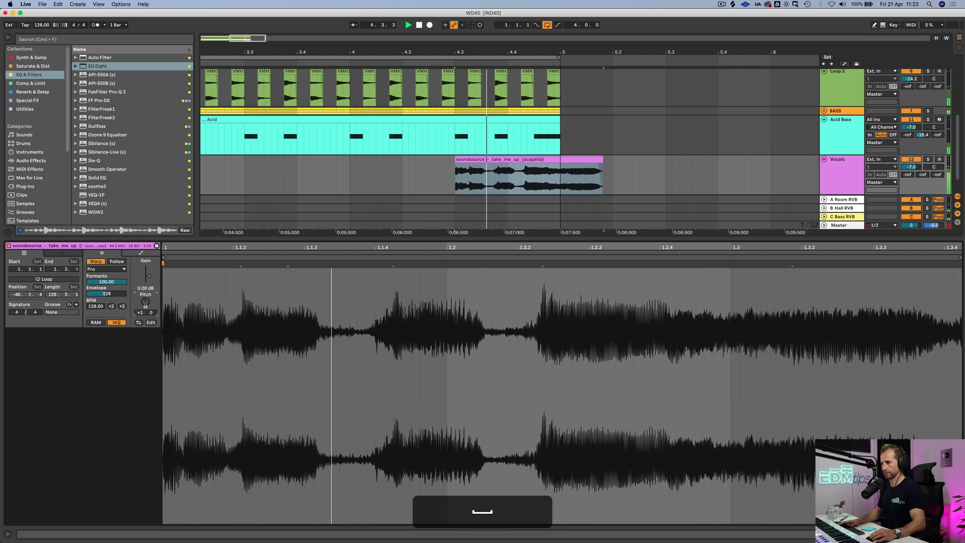
{"action": "key", "text": "space"}
{"action": "key", "text": "space"}
{"action": "key", "text": "space"}
{"action": "key", "text": "space"}
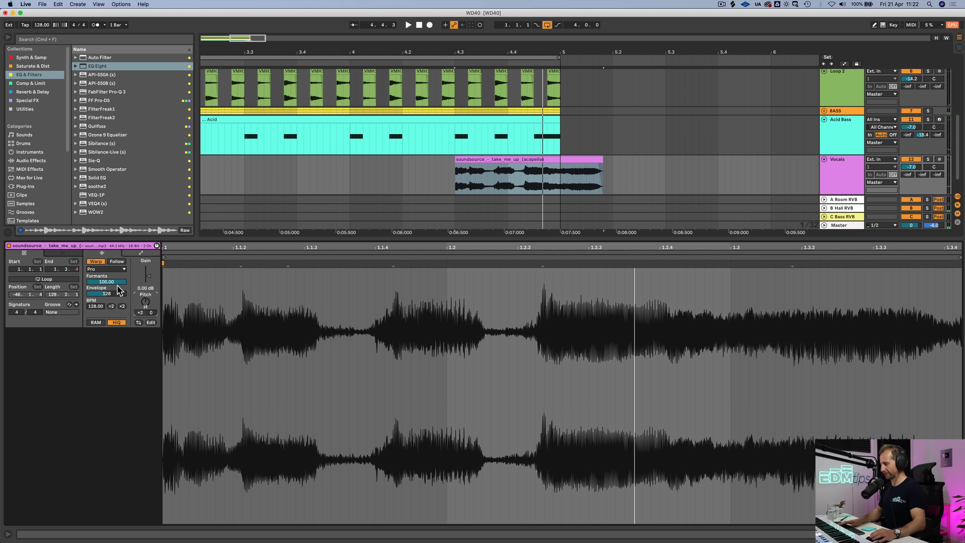
{"action": "key", "text": "shift+Tab"}
{"action": "key", "text": "space"}
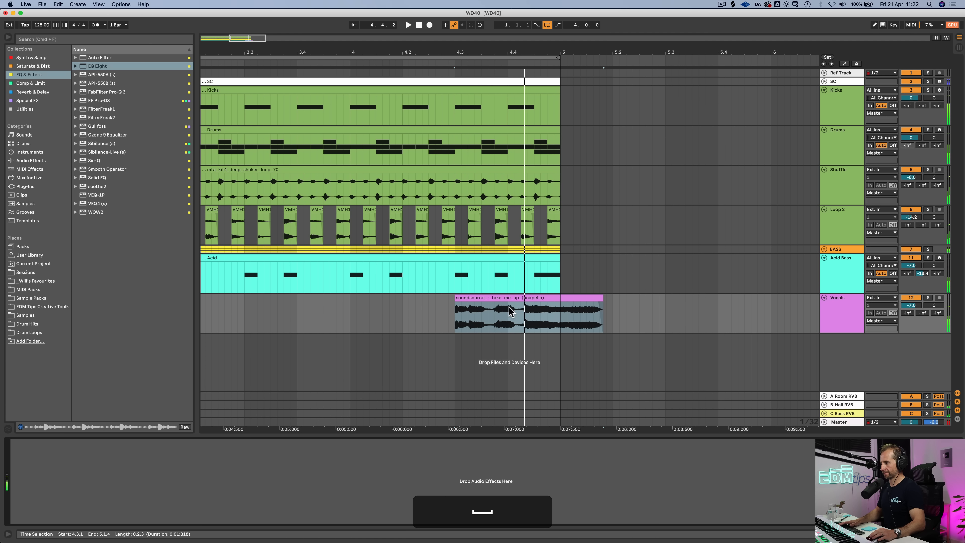
Move the acapella clip to start at 4.4.1 and play the section leading into it
{"action": "left_click_drag", "start_coordinate": [494, 300], "coordinate": [659, 305]}
{"action": "left_click", "coordinate": [476, 308]}
{"action": "key", "text": "space"}
{"action": "key", "text": "space"}
Split the acapella clip at 4.4.4 and move the second part out to about 11.3
{"action": "left_click", "coordinate": [548, 311]}
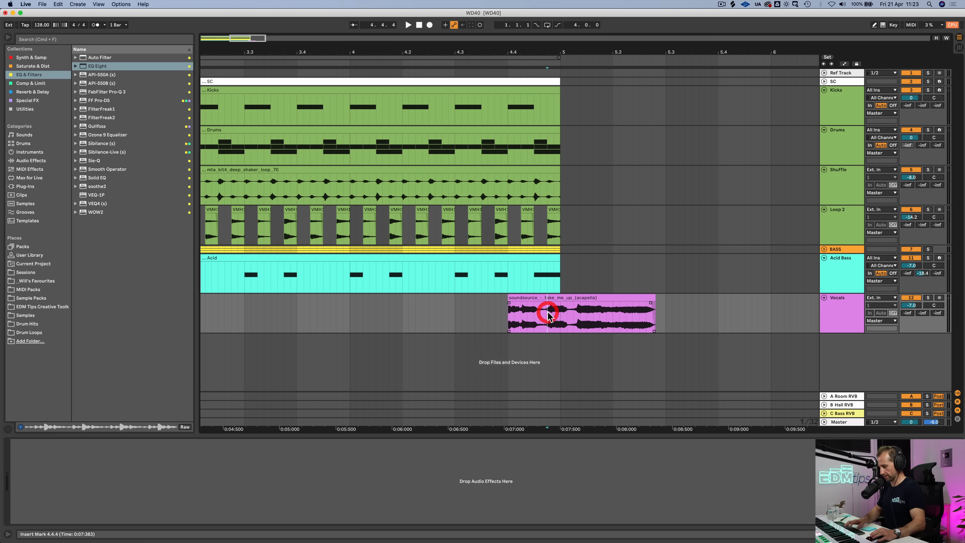
{"action": "key", "text": "super+e"}
{"action": "left_click_drag", "start_coordinate": [626, 56], "coordinate": [626, 25]}
{"action": "left_click", "coordinate": [367, 295]}
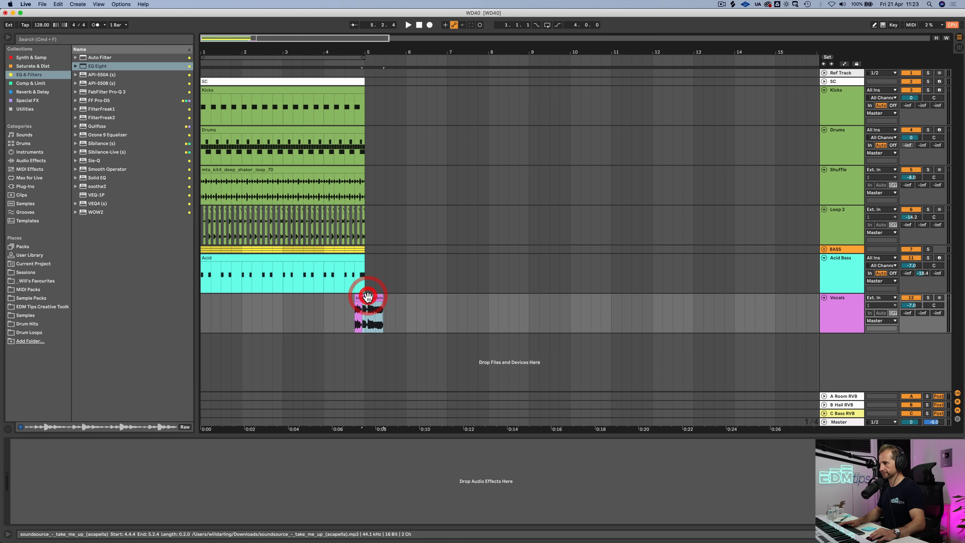
{"action": "left_click_drag", "start_coordinate": [368, 296], "coordinate": [639, 296]}
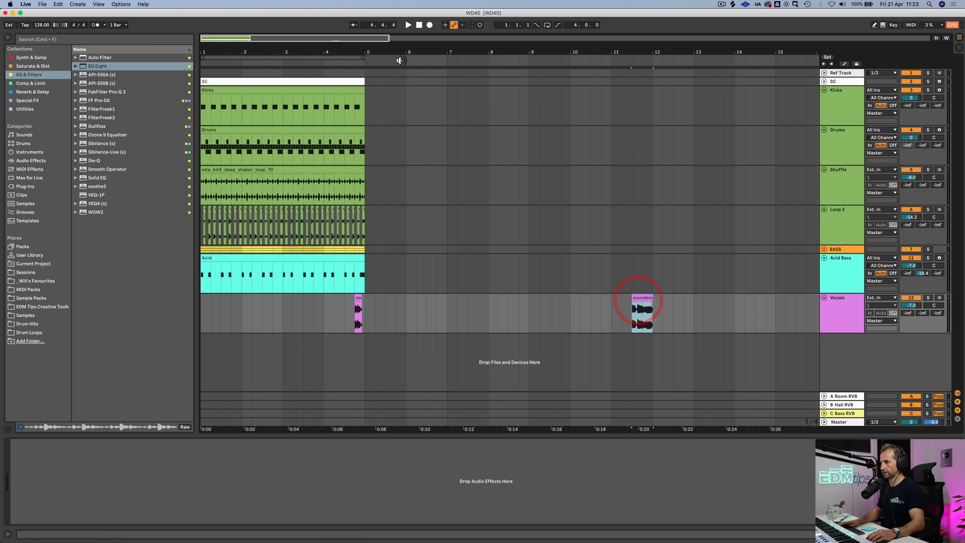
Set the Vocals track volume to -5 dB
{"action": "left_click_drag", "start_coordinate": [359, 53], "coordinate": [371, 200]}
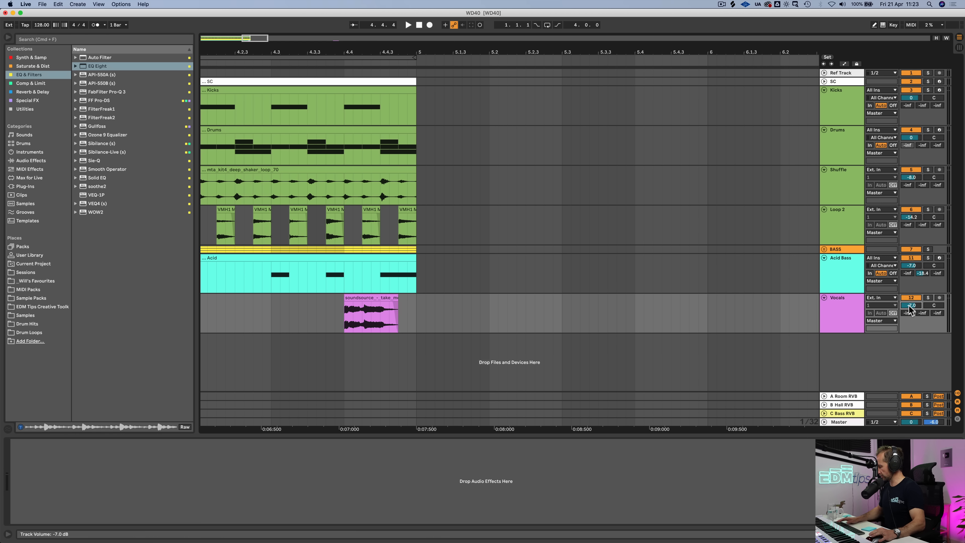
{"action": "type", "text": "5"}
{"action": "key", "text": "Return"}
{"action": "left_click", "coordinate": [822, 314]}
Insert a fourth return track in the mixer, name it Vox DEL and colour it purple
{"action": "key", "text": "Tab"}
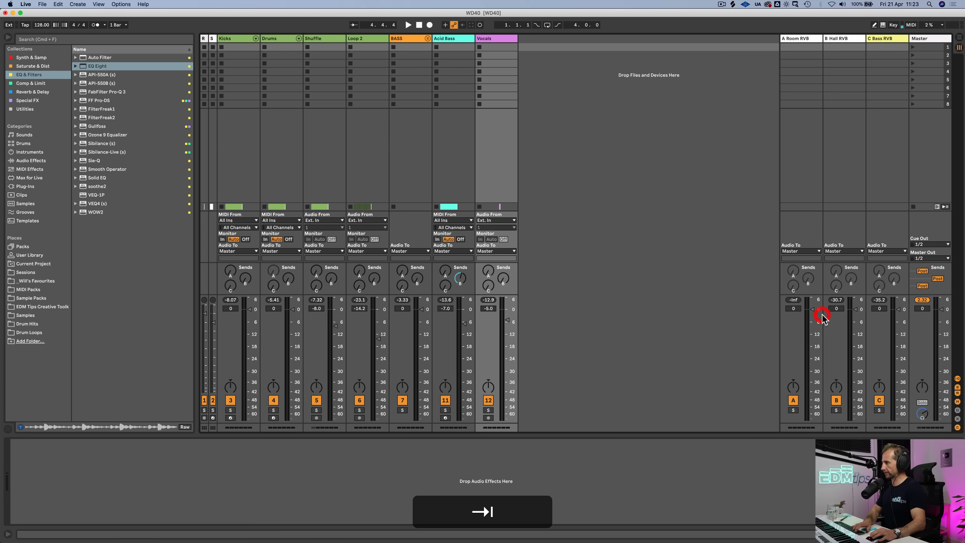
{"action": "left_click", "coordinate": [886, 36]}
{"action": "key", "text": "alt+super+t"}
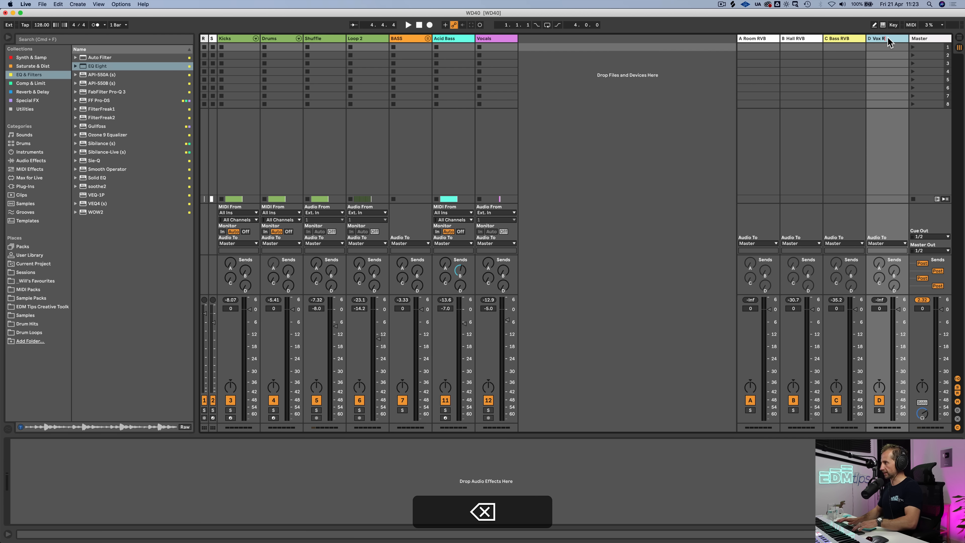
{"action": "right_click", "coordinate": [887, 37]}
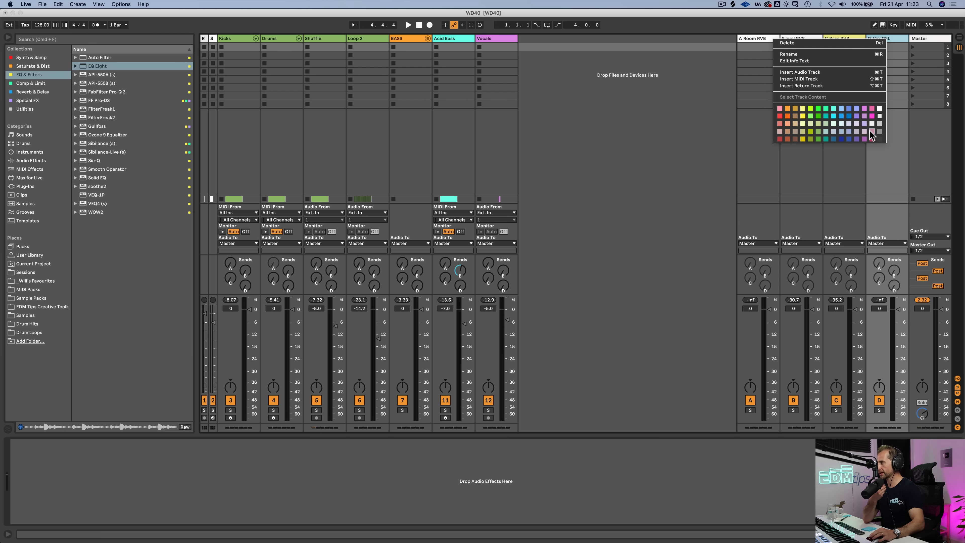
{"action": "left_click", "coordinate": [861, 114]}
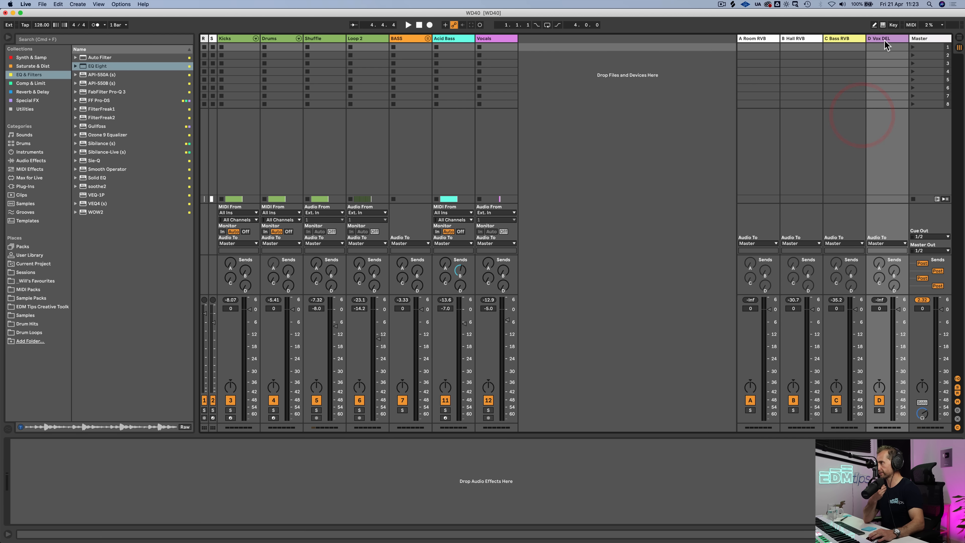
Add an Echo from the Reverb & Delay collection to the Vox DEL return and set its Dry/Wet to 100%
{"action": "left_click", "coordinate": [25, 84]}
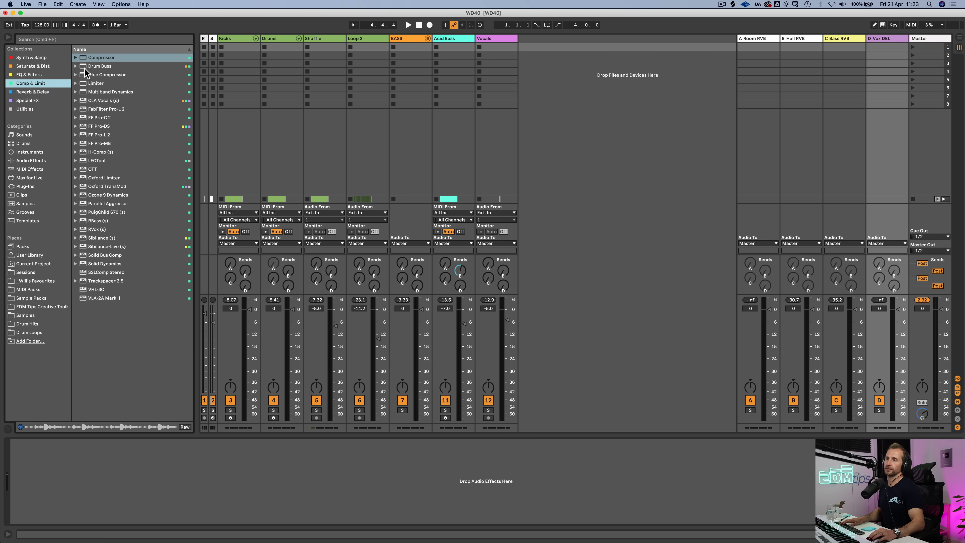
{"action": "left_click", "coordinate": [42, 95]}
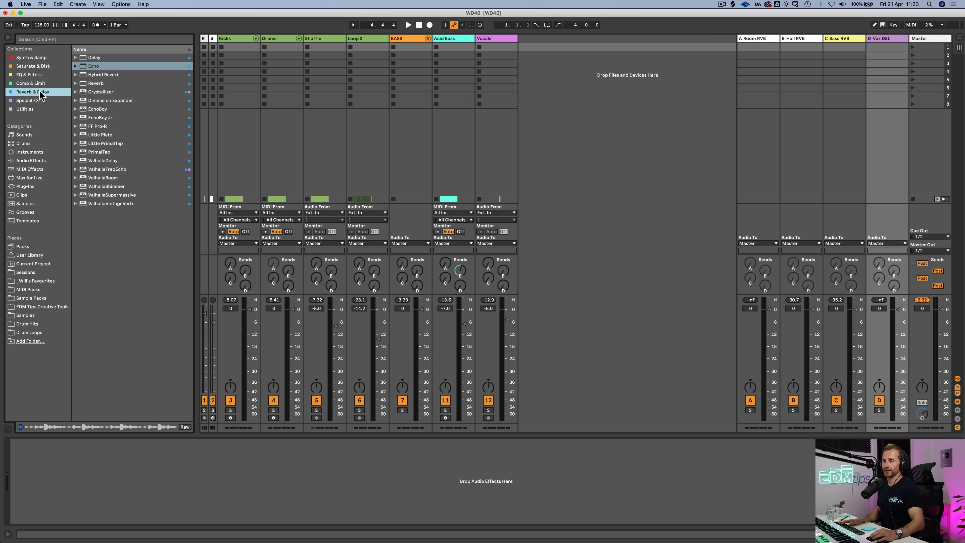
{"action": "left_click", "coordinate": [92, 68]}
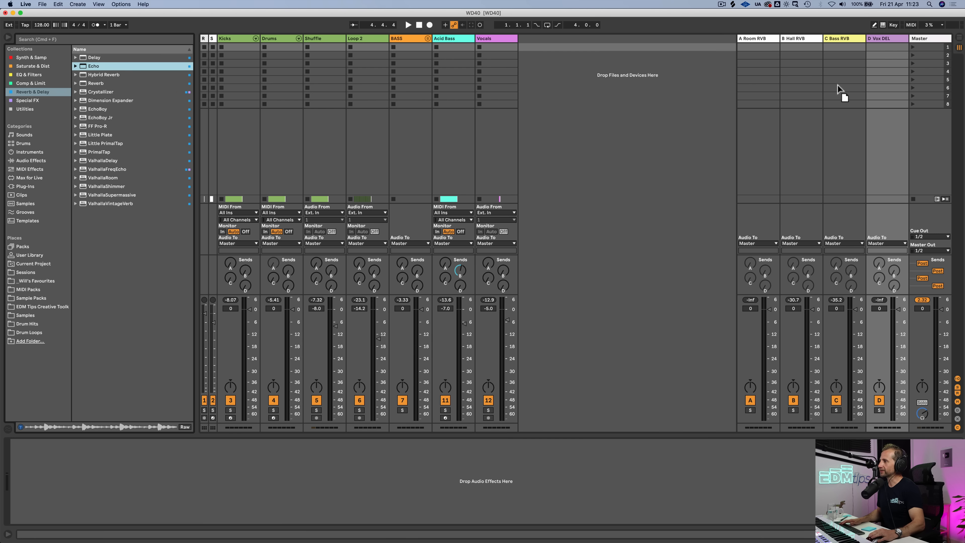
{"action": "left_click", "coordinate": [876, 38]}
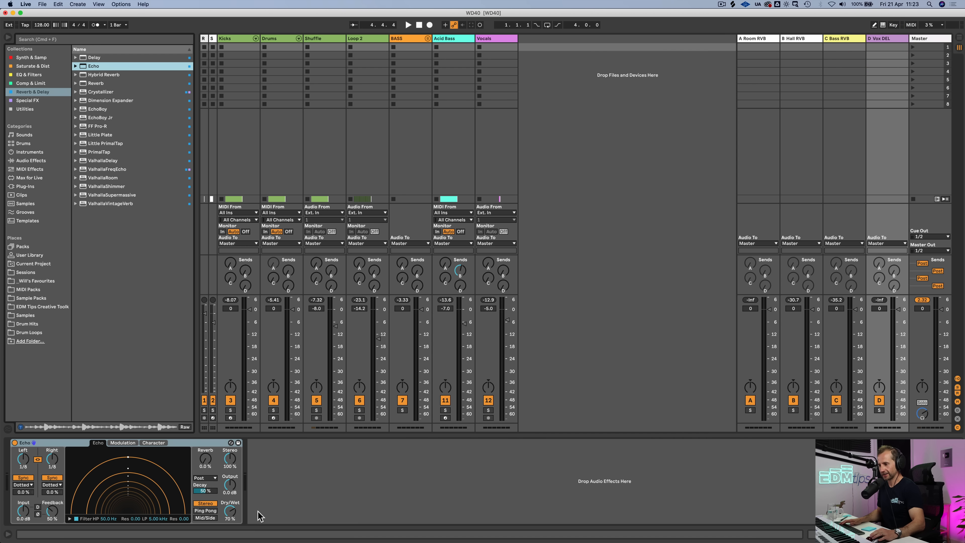
{"action": "left_click_drag", "start_coordinate": [234, 515], "coordinate": [234, 498]}
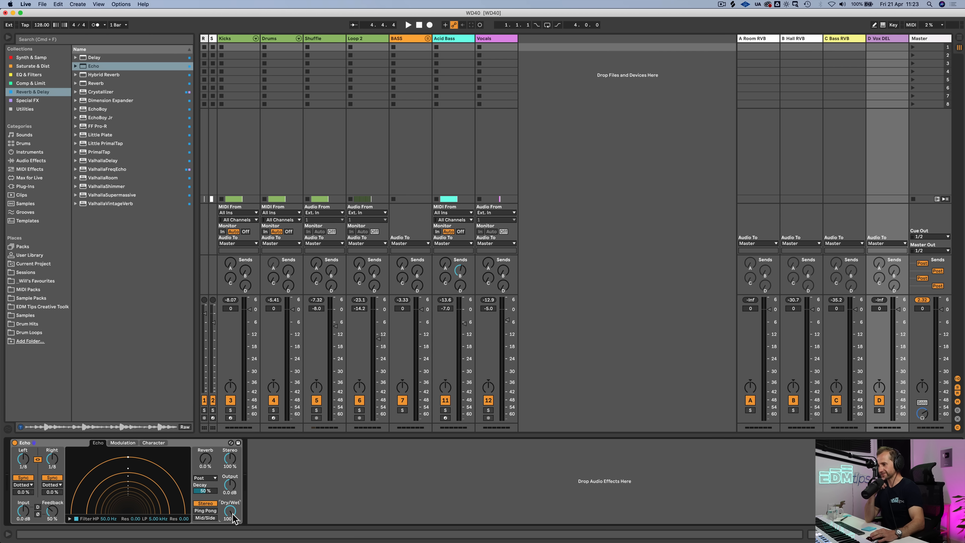
Change the Echo's synced timing from Dotted to Notes and its channel mode to Ping Pong
{"action": "left_click", "coordinate": [51, 484]}
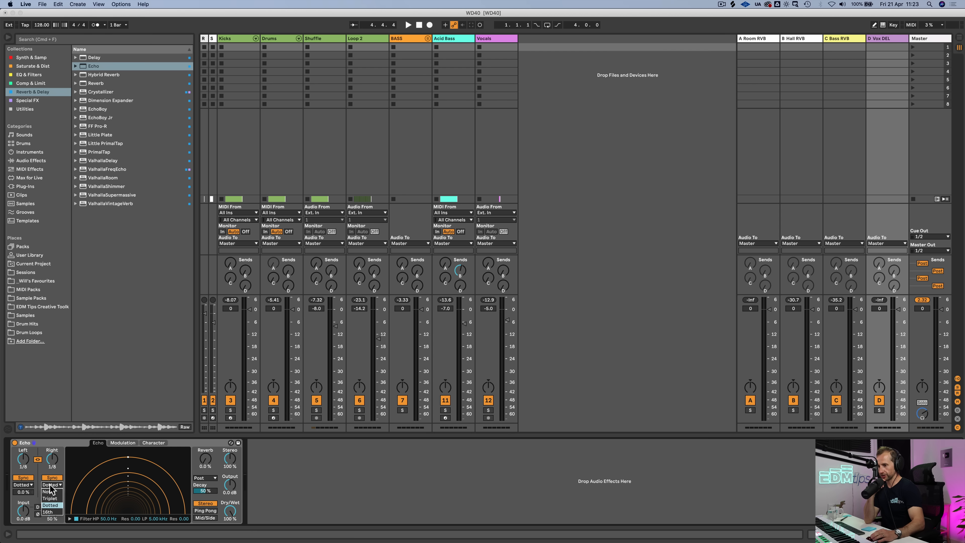
{"action": "left_click", "coordinate": [51, 495]}
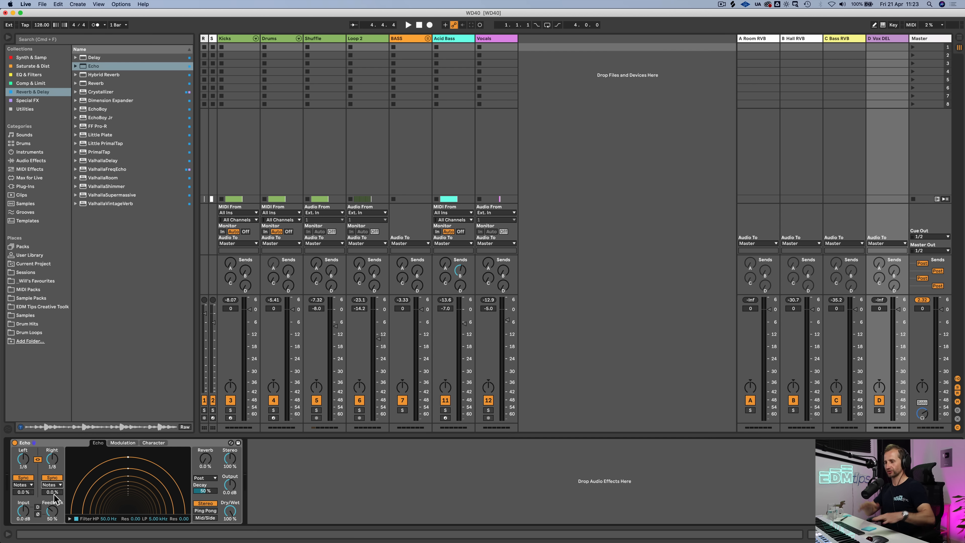
{"action": "left_click", "coordinate": [205, 510]}
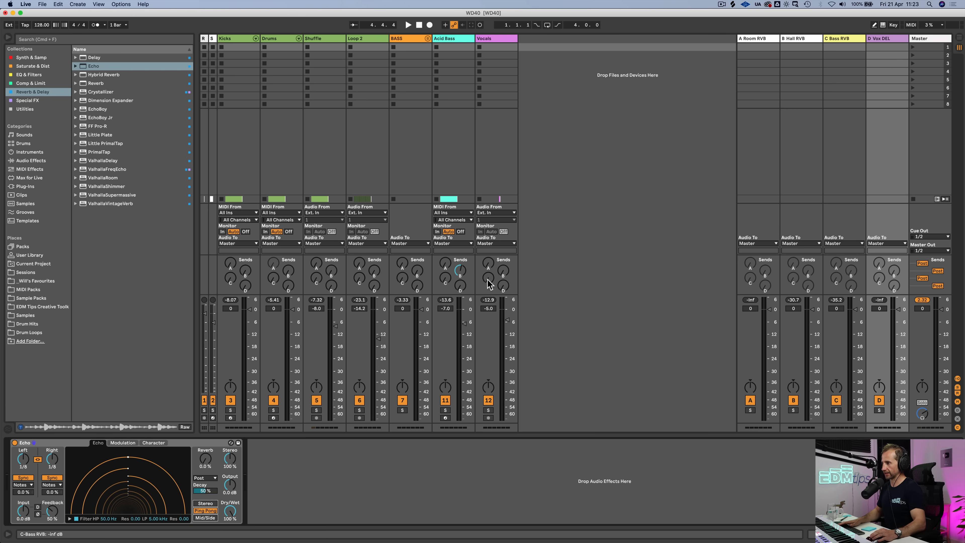
Raise the Vocals send to Vox DEL to -13.6 dB, solo Vocals and play the chopped vocal from 4.4.1
{"action": "left_click", "coordinate": [503, 285]}
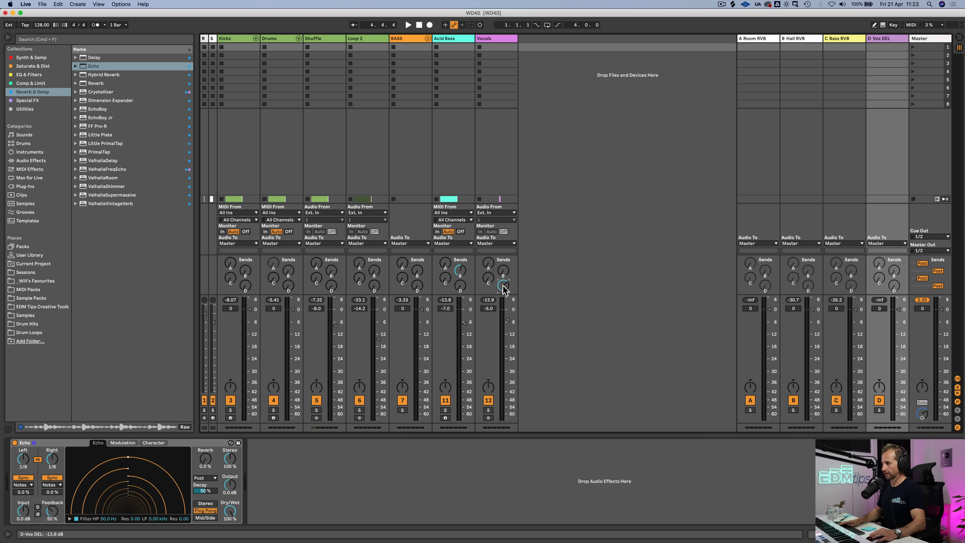
{"action": "left_click", "coordinate": [489, 411]}
{"action": "key", "text": "Tab"}
{"action": "left_click", "coordinate": [345, 313]}
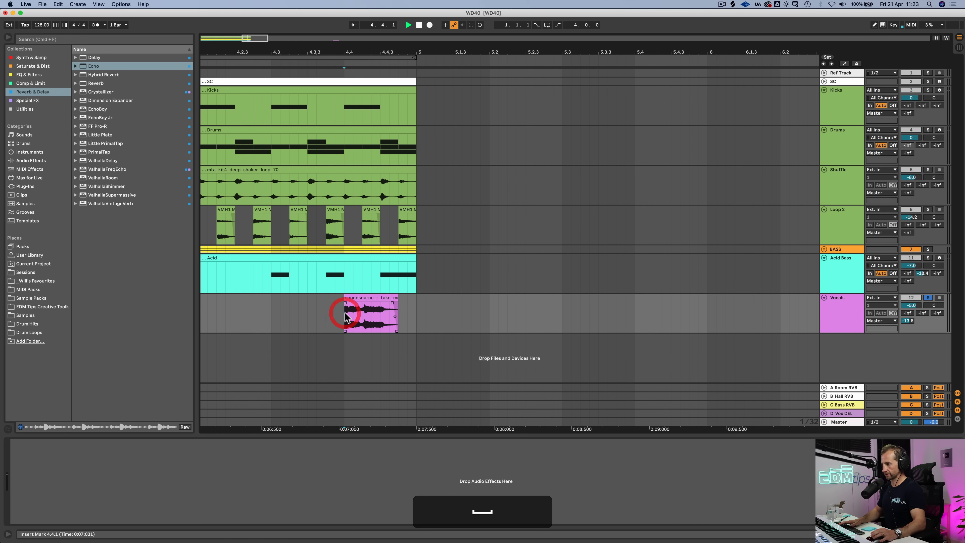
{"action": "key", "text": "space"}
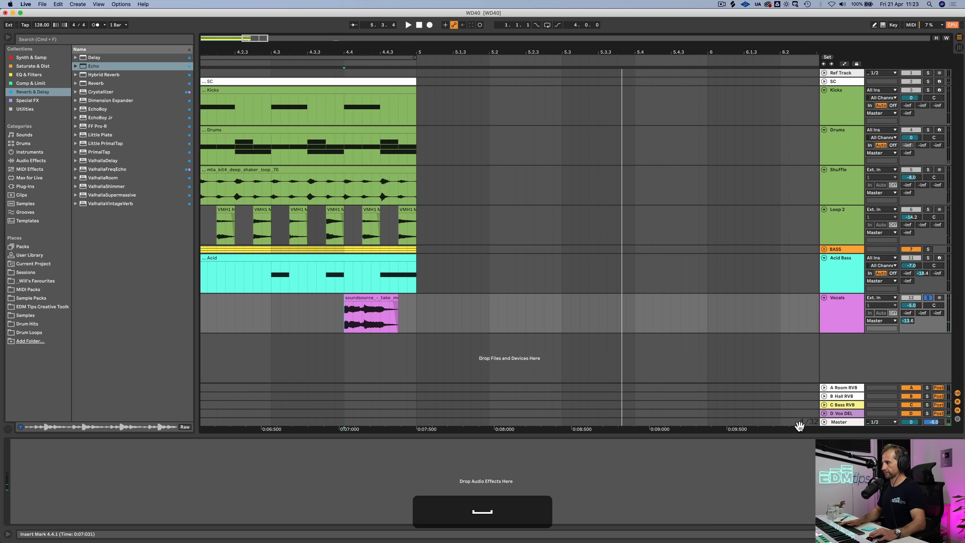
Set the Vox DEL Echo's linked left and right delay times to 1/4
{"action": "left_click", "coordinate": [842, 414]}
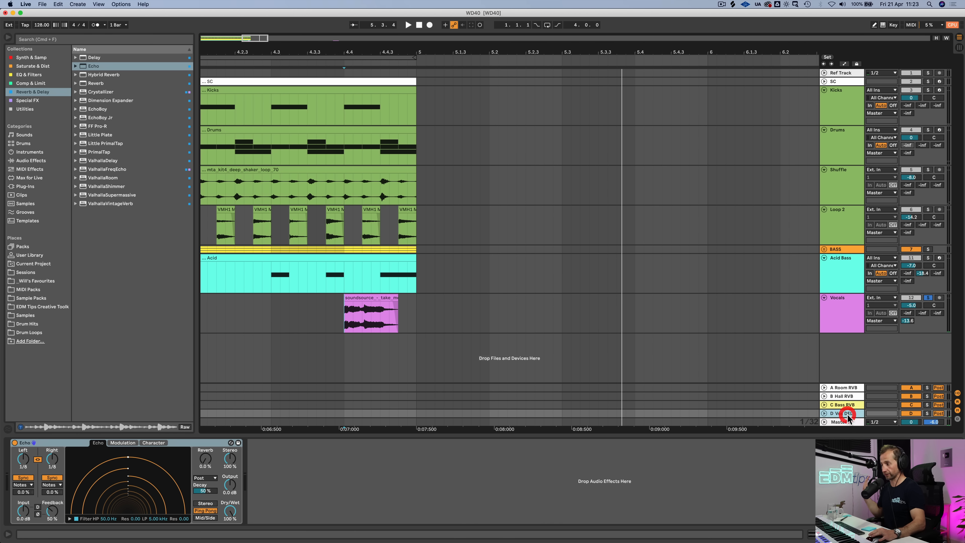
{"action": "left_click", "coordinate": [52, 463]}
{"action": "left_click_drag", "start_coordinate": [53, 463], "coordinate": [53, 463]}
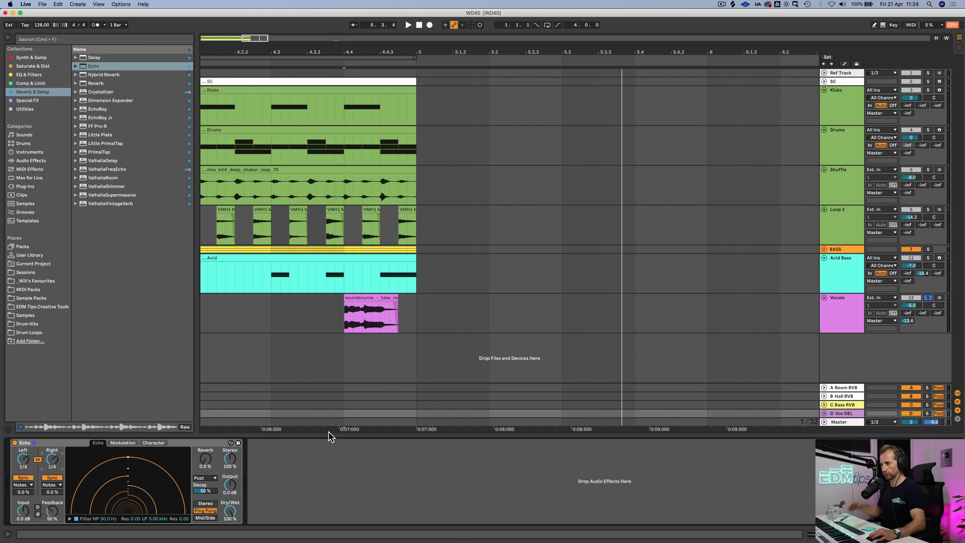
Play the soloed chopped vocal from 4.4.1 to check the 1/4 delay, and unsolo Vocals
{"action": "left_click", "coordinate": [345, 321]}
{"action": "key", "text": "space"}
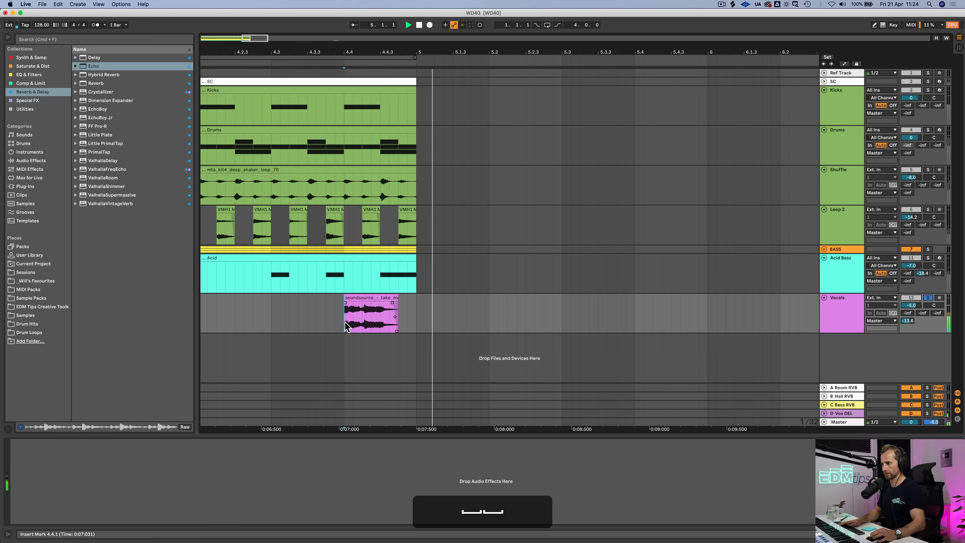
{"action": "key", "text": "space"}
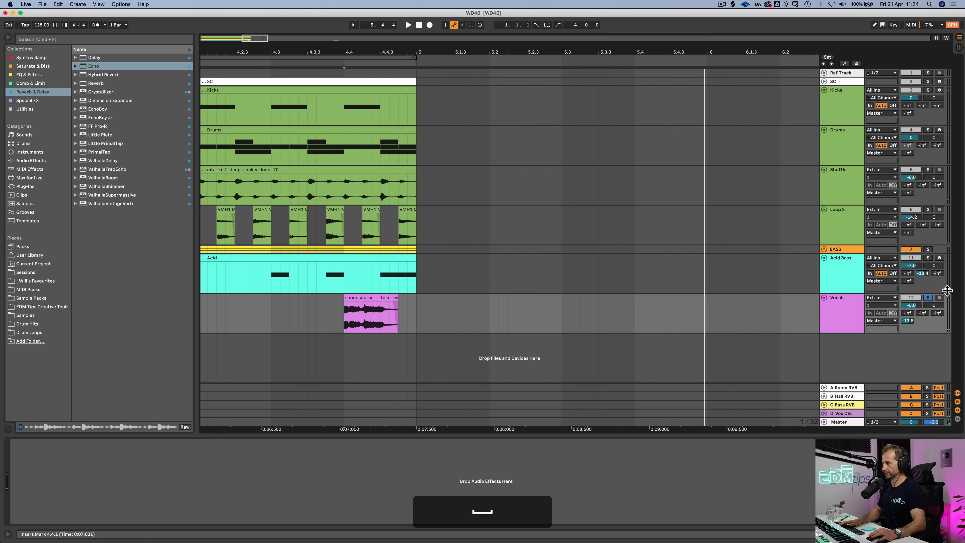
{"action": "left_click", "coordinate": [928, 298]}
Duplicate the first four bars of all tracks from SC to Vocals into bars 5 to 8
{"action": "left_click_drag", "start_coordinate": [363, 43], "coordinate": [367, 22]}
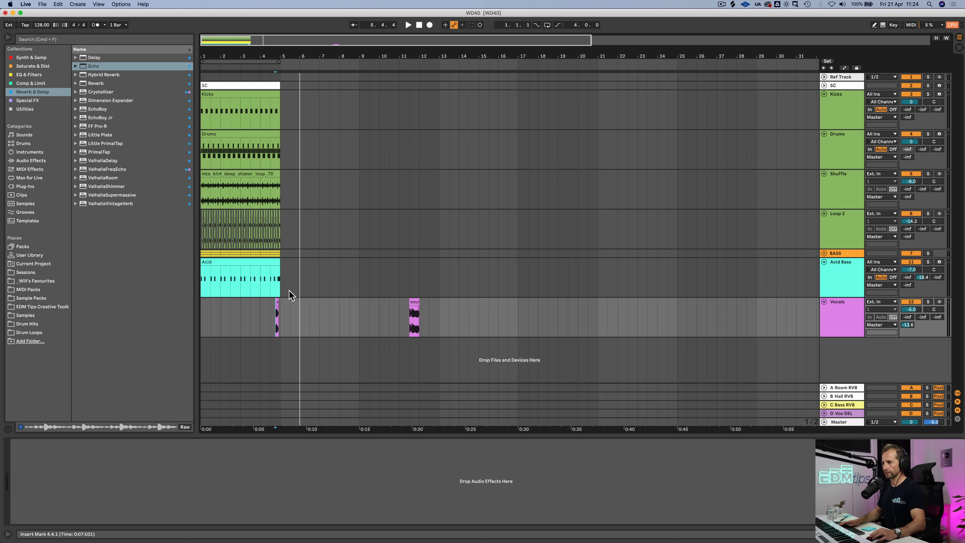
{"action": "left_click_drag", "start_coordinate": [281, 312], "coordinate": [121, 86]}
{"action": "key", "text": "super+d"}
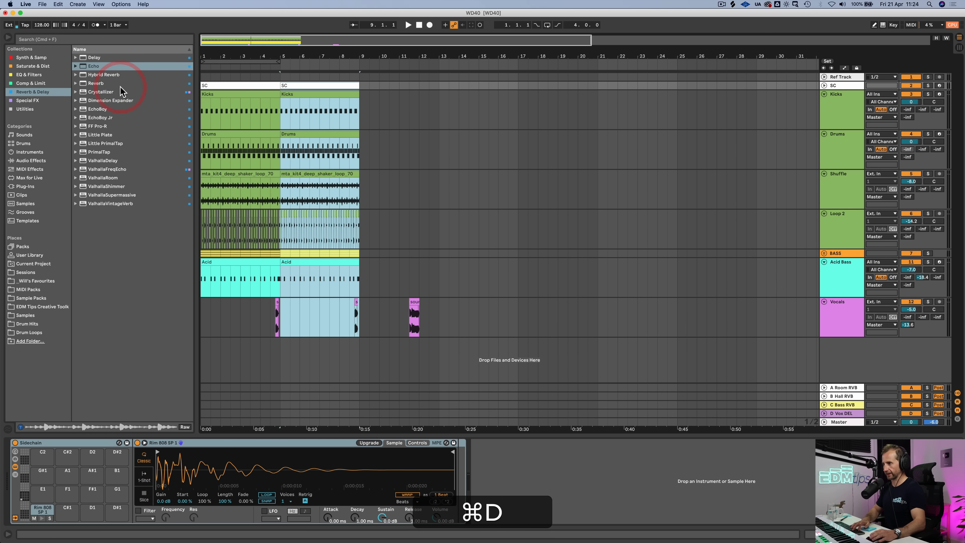
Play the vocal transition from bar 4 and raise the Vox DEL Echo's feedback to 64%
{"action": "left_click", "coordinate": [260, 319]}
{"action": "key", "text": "space"}
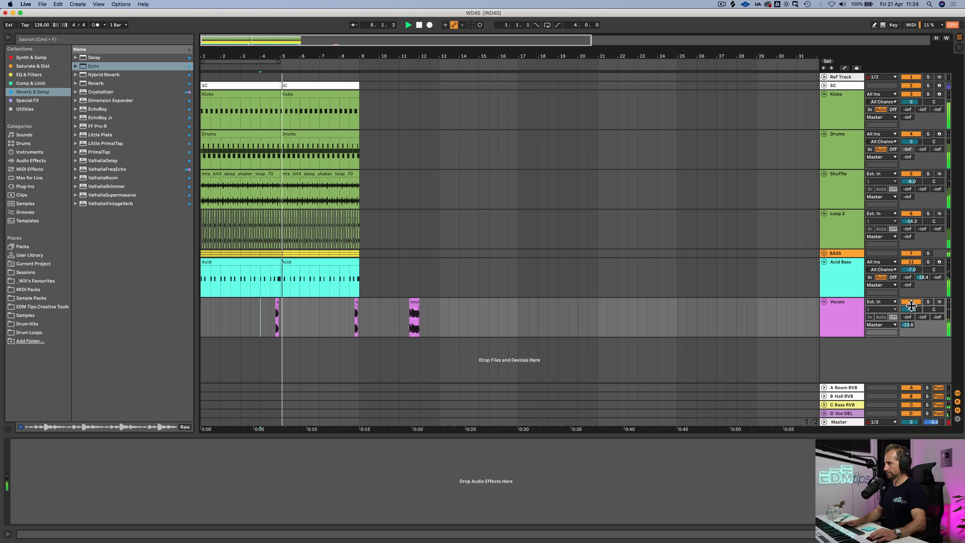
{"action": "key", "text": "space"}
{"action": "left_click", "coordinate": [845, 413]}
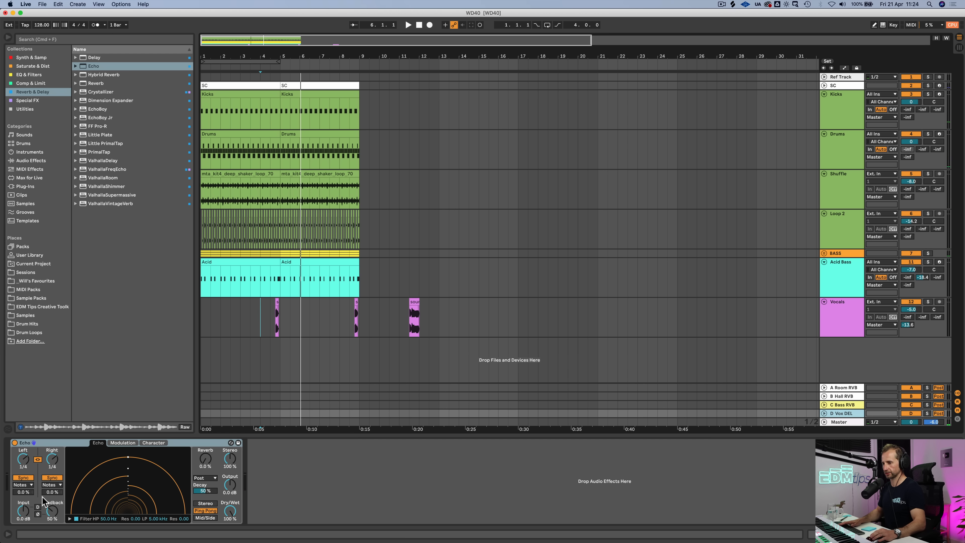
{"action": "left_click_drag", "start_coordinate": [52, 510], "coordinate": [52, 505]}
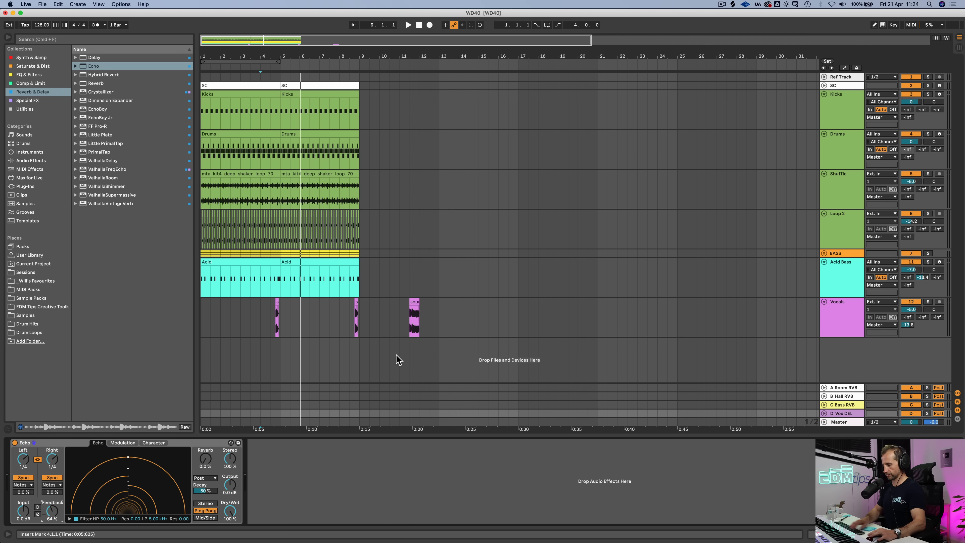
Lower the volume of all tracks from Kicks to Vocals together until Kicks is at -6.1 dB, checking playback
{"action": "key", "text": "Tab"}
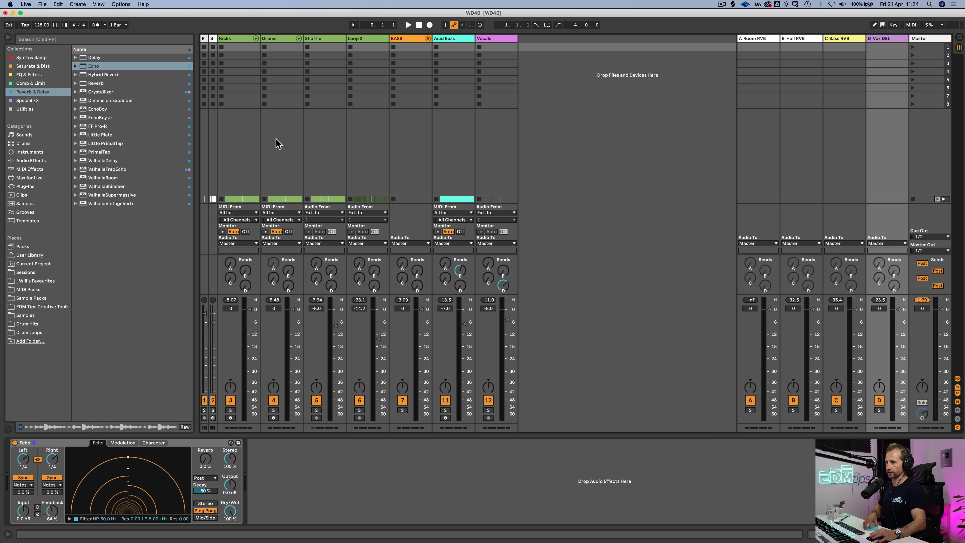
{"action": "left_click", "coordinate": [229, 38]}
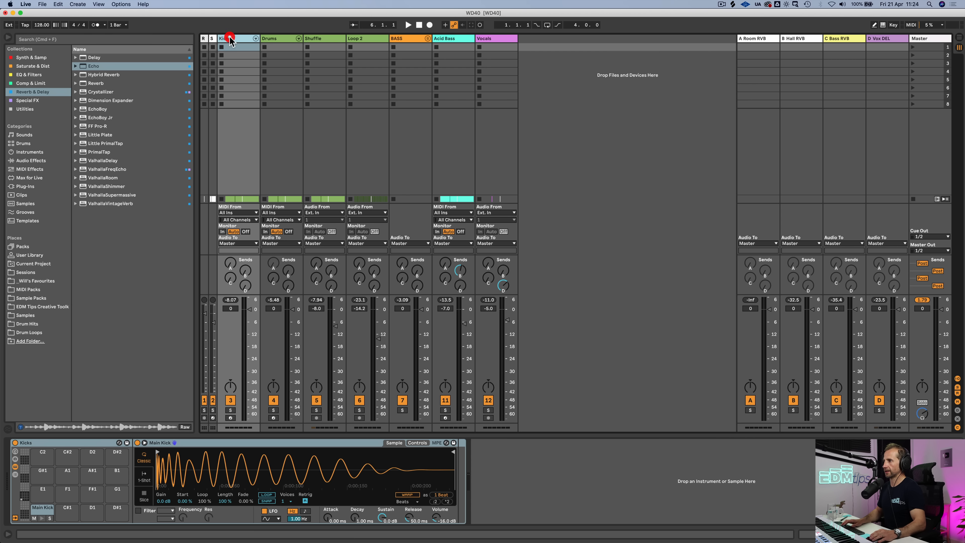
{"action": "left_click", "coordinate": [500, 36], "text": "shift"}
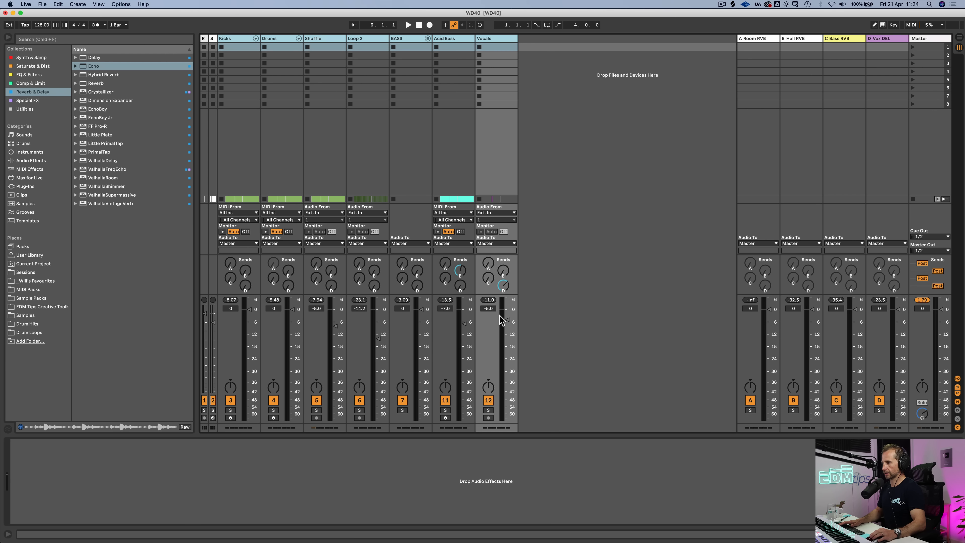
{"action": "mouse_move", "coordinate": [500, 320]}
{"action": "left_mouse_down"}
{"action": "mouse_move", "coordinate": [501, 336]}
{"action": "mouse_move", "coordinate": [508, 332]}
{"action": "left_mouse_up"}
{"action": "key", "text": "space"}
{"action": "left_click", "coordinate": [576, 305]}
{"action": "key", "text": "Tab"}
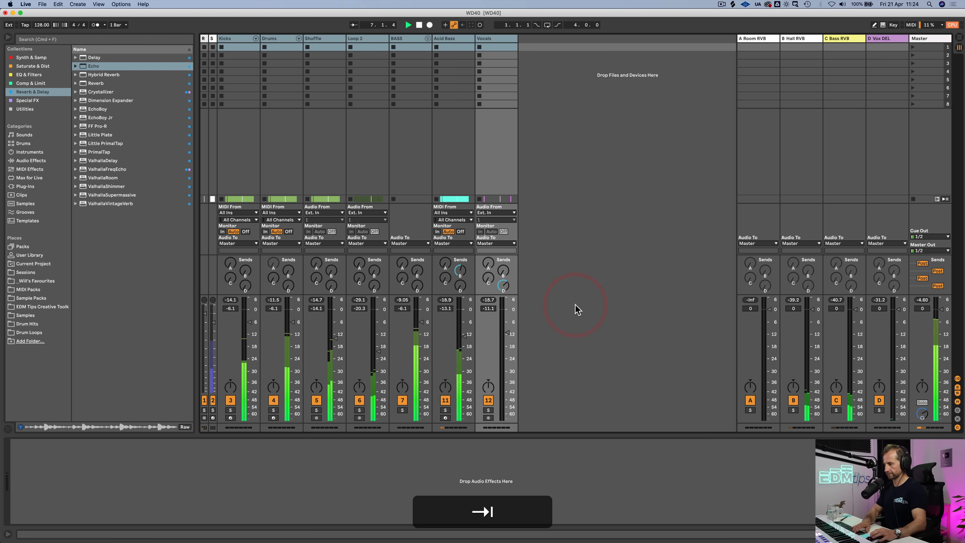
Raise the Acid Bass send to Hall RVB to -9.0 dB during playback and save the set
{"action": "left_click", "coordinate": [859, 231]}
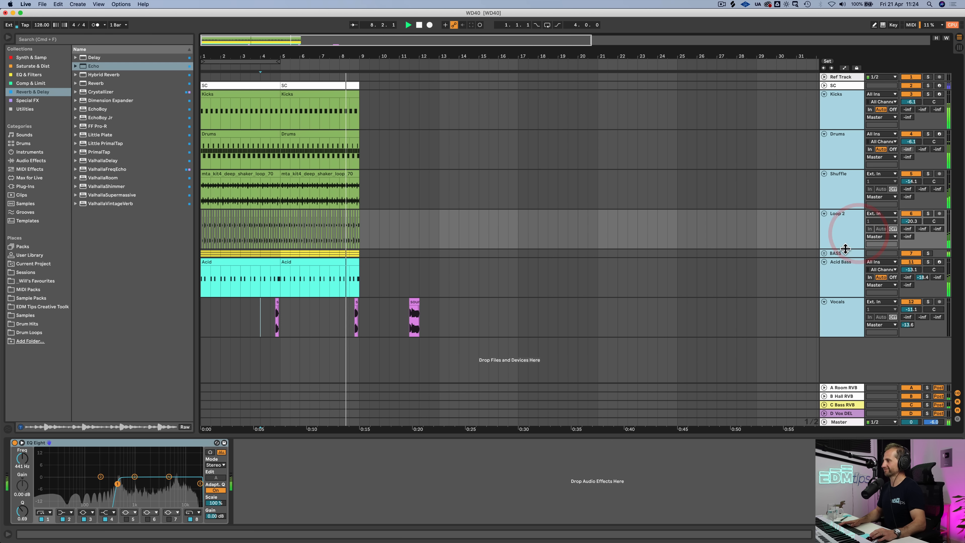
{"action": "left_click", "coordinate": [858, 198]}
{"action": "left_click", "coordinate": [839, 265]}
{"action": "key", "text": "space"}
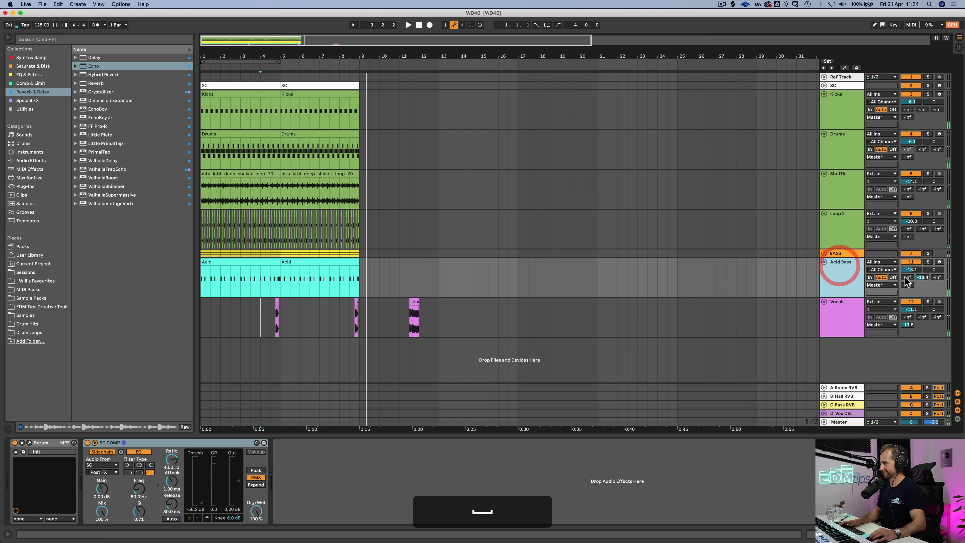
{"action": "key", "text": "space"}
{"action": "left_click_drag", "start_coordinate": [923, 278], "coordinate": [923, 268]}
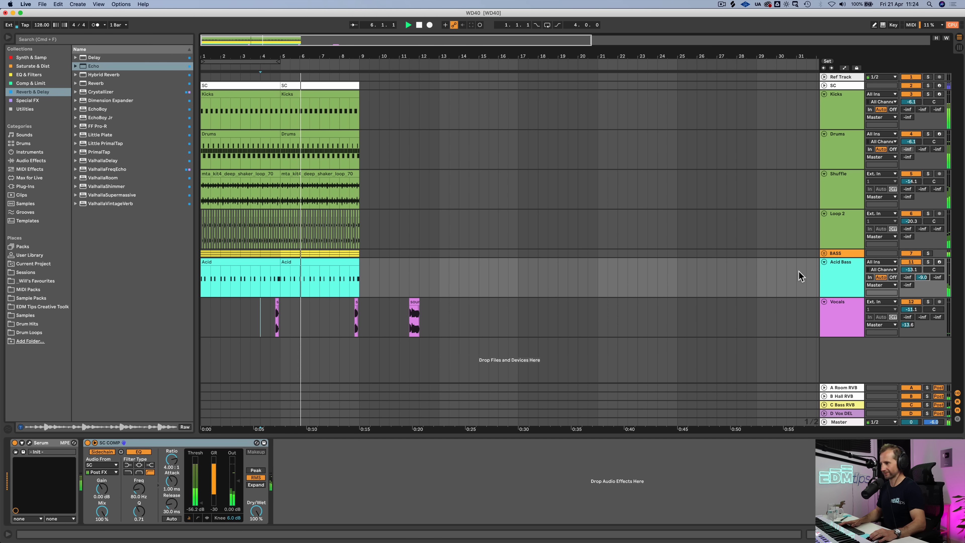
{"action": "key", "text": "super+s"}
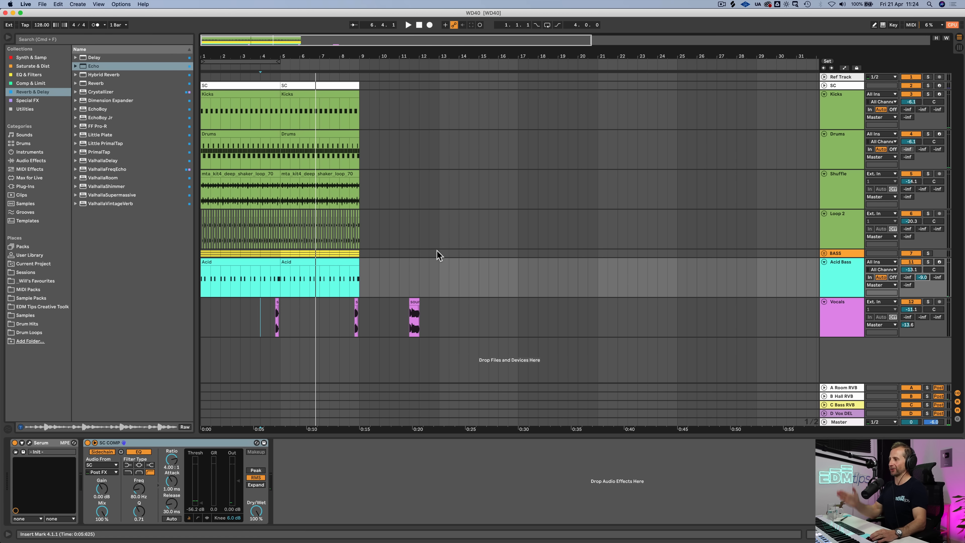
Save the set and insert a new MIDI track below Acid Bass
{"action": "left_click", "coordinate": [439, 264]}
{"action": "left_click", "coordinate": [843, 284]}
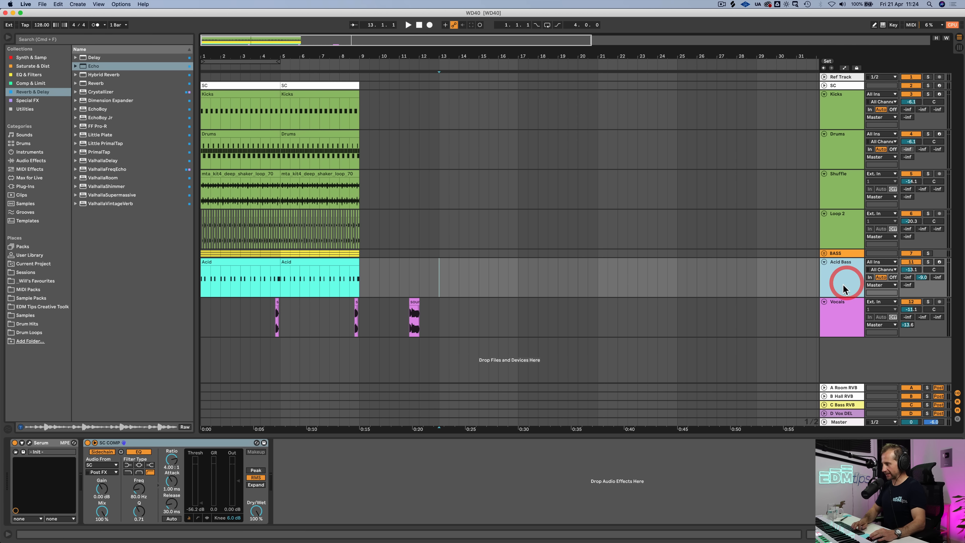
{"action": "key", "text": "super+s"}
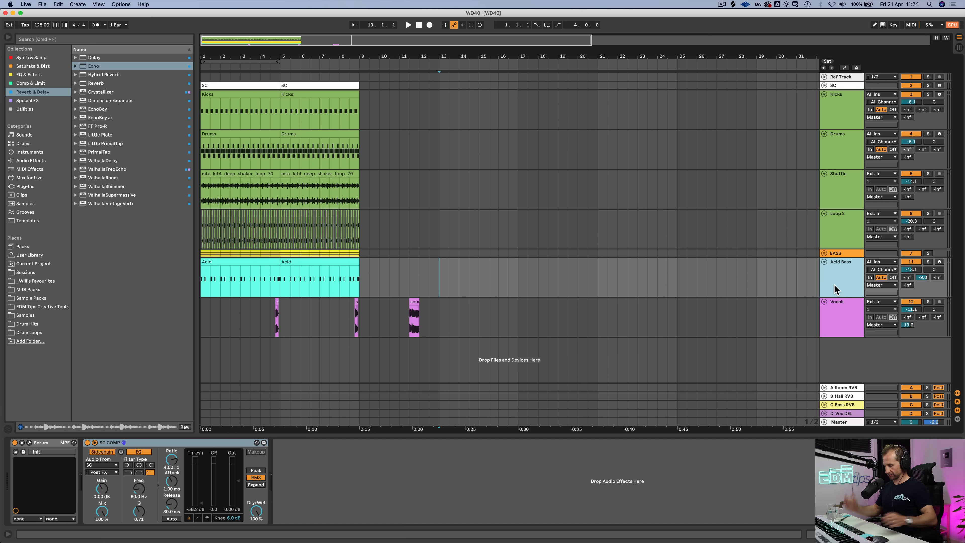
{"action": "key", "text": "shift+super+t"}
{"action": "left_click", "coordinate": [831, 315]}
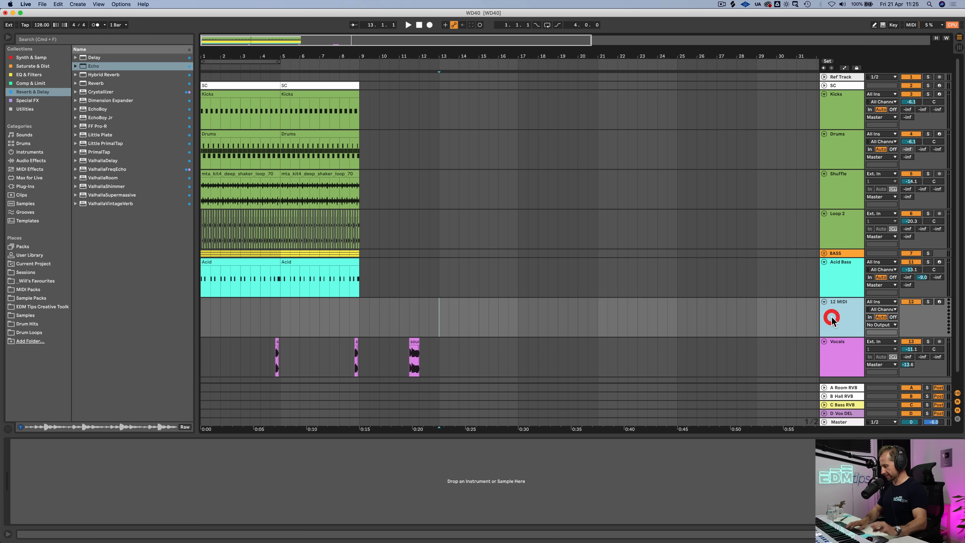
Rename the new MIDI track Pluck and give it the same cyan colour as Acid Bass
{"action": "key", "text": "super+r"}
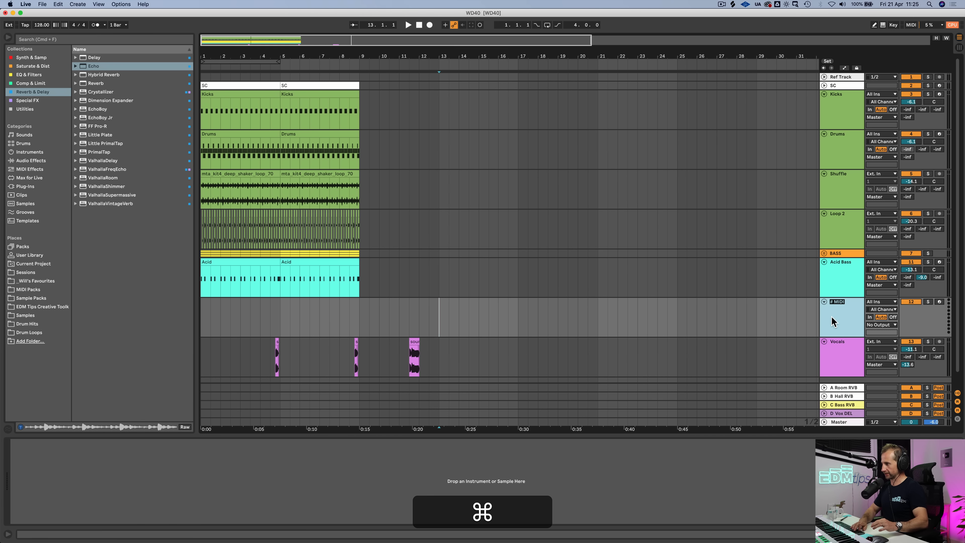
{"action": "key", "text": "super+s"}
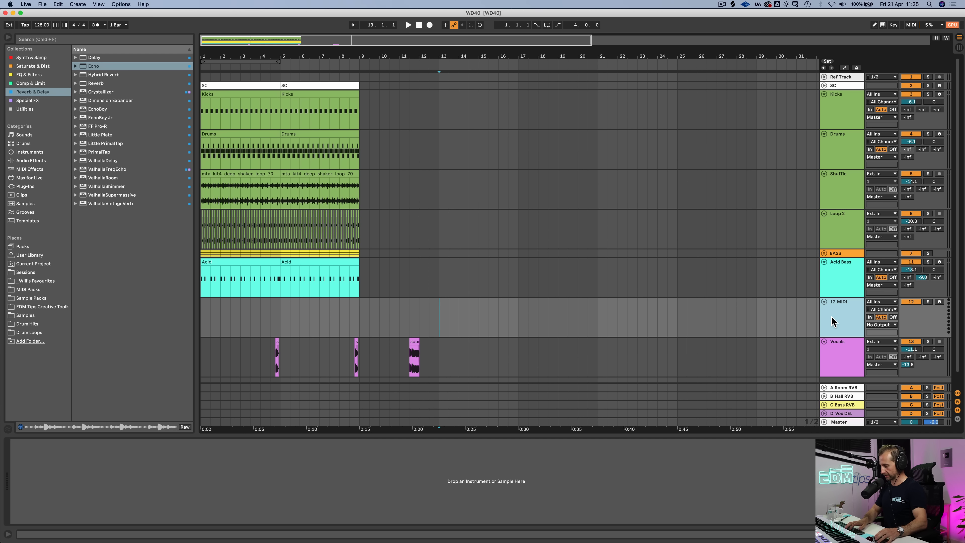
{"action": "key", "text": "super+r"}
{"action": "type", "text": "Pluc"}
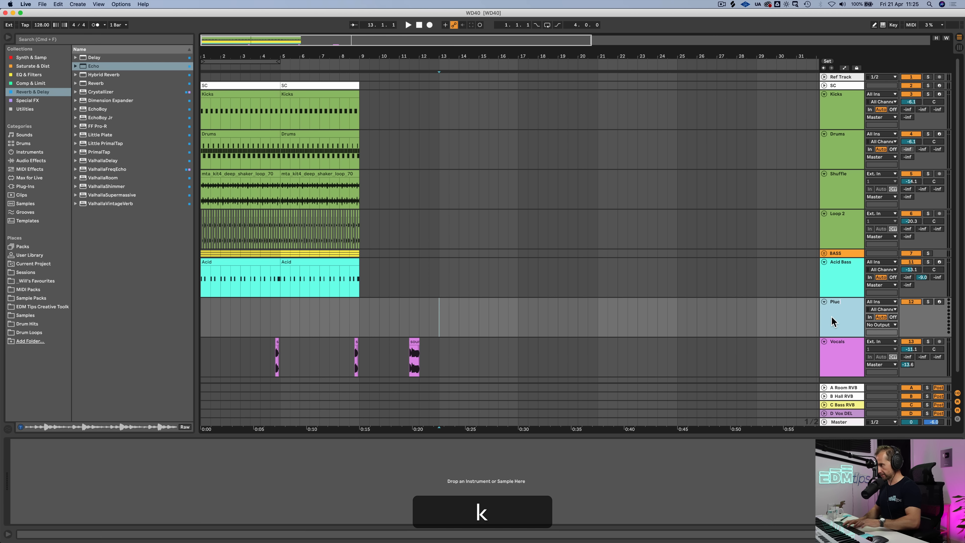
{"action": "type", "text": "k"}
{"action": "key", "text": "Return"}
{"action": "right_click", "coordinate": [832, 321]}
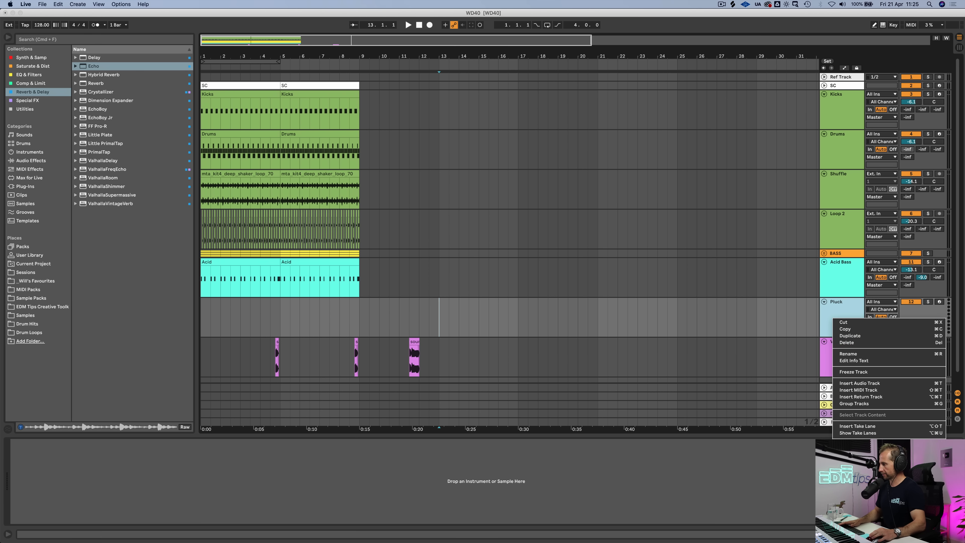
{"action": "left_click", "coordinate": [889, 469]}
{"action": "right_click", "coordinate": [845, 335]}
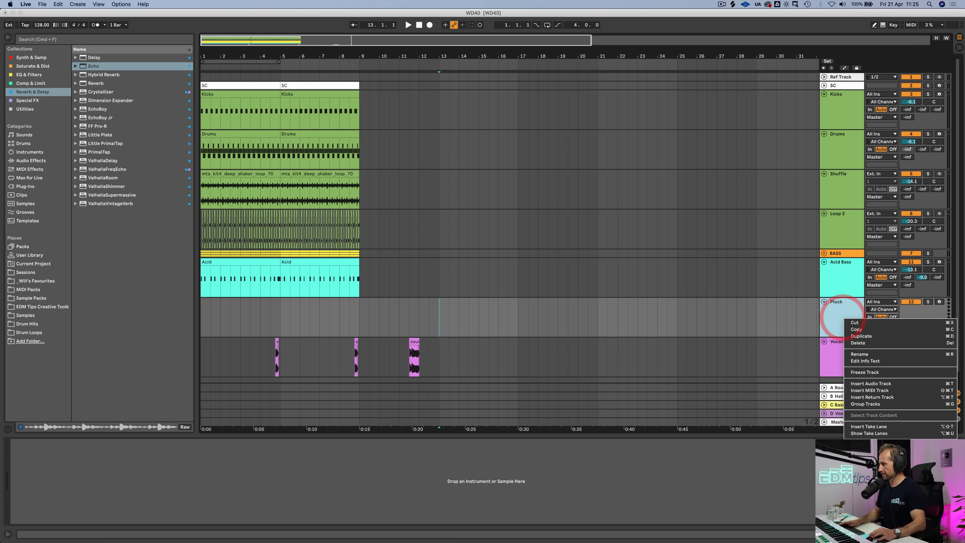
{"action": "left_click", "coordinate": [906, 437]}
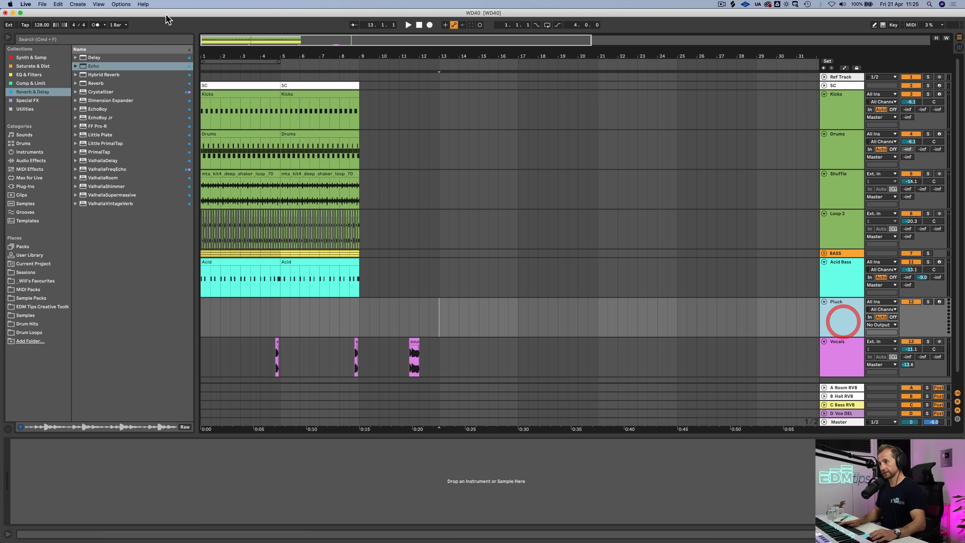
Load Serum from the Synth & Samp collection onto the Pluck track and set the track volume to -10.0 dB
{"action": "left_click", "coordinate": [32, 58]}
{"action": "left_click_drag", "start_coordinate": [96, 263], "coordinate": [828, 306]}
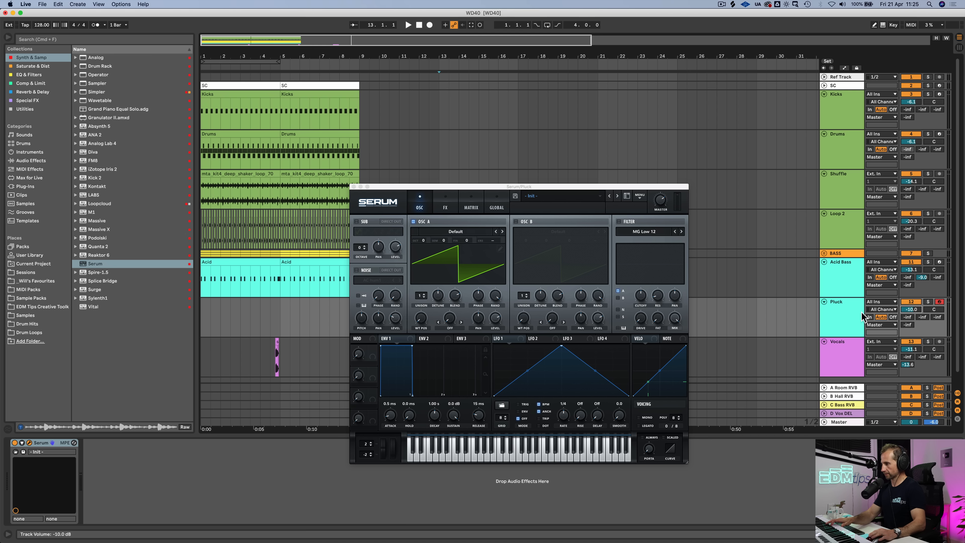
Shape Serum's Env 1 with minimum sustain and a 244 ms decay, and assign it to the enabled filter's cutoff
{"action": "left_click_drag", "start_coordinate": [458, 417], "coordinate": [450, 509]}
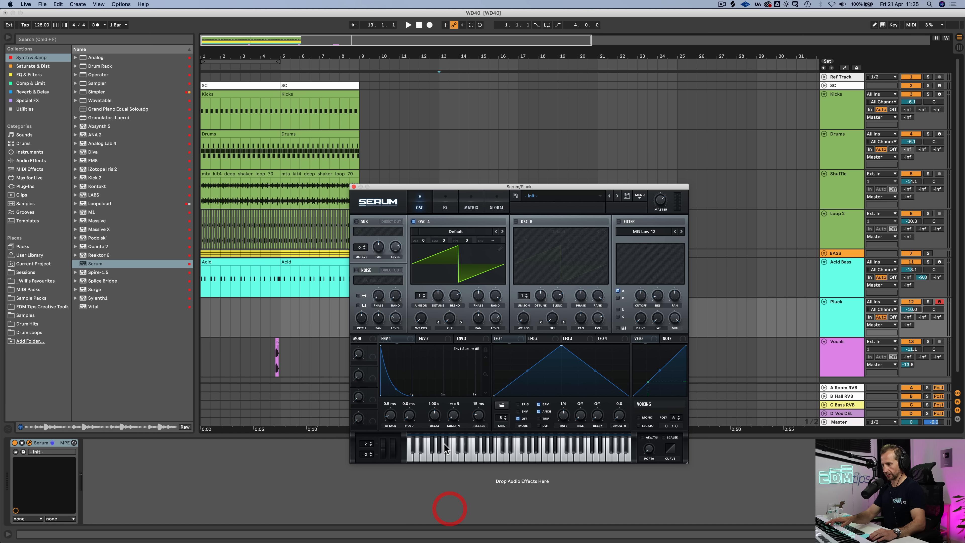
{"action": "left_click_drag", "start_coordinate": [434, 415], "coordinate": [432, 422]}
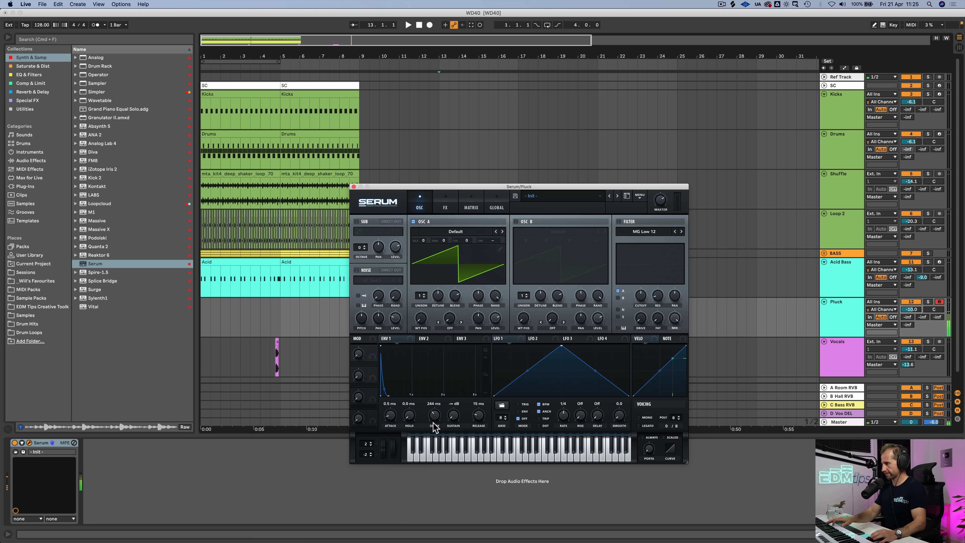
{"action": "left_click", "coordinate": [617, 223]}
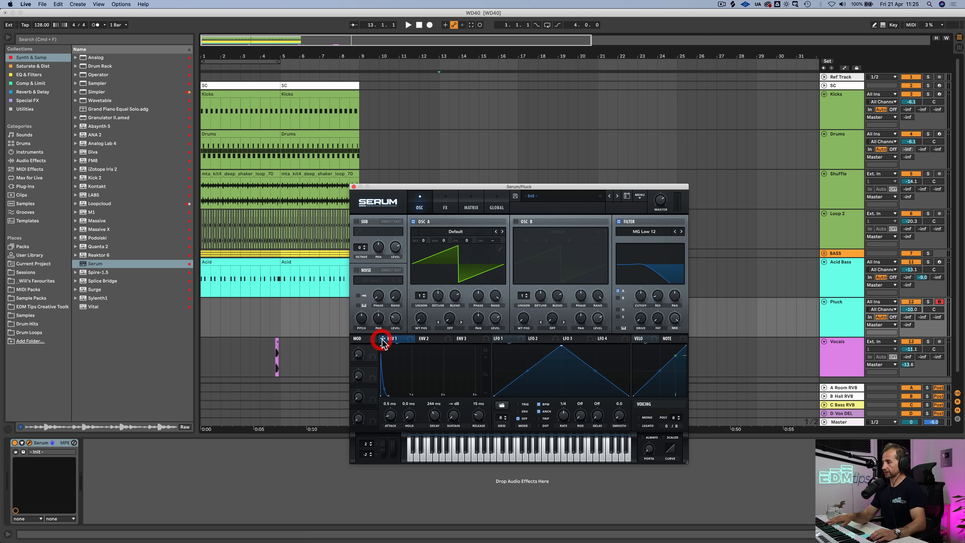
{"action": "left_click_drag", "start_coordinate": [382, 342], "coordinate": [640, 298]}
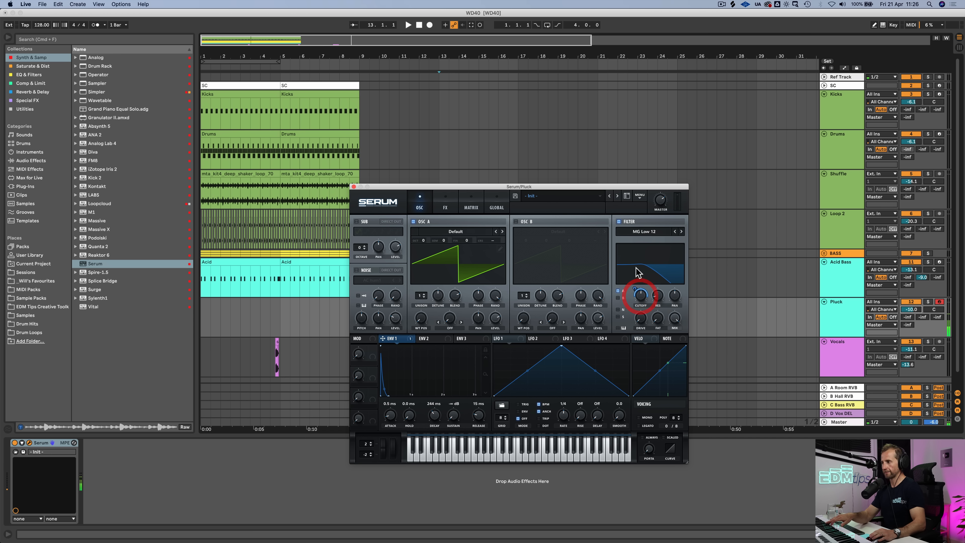
Change Serum's filter type to Scream BP from the Misc category
{"action": "left_click", "coordinate": [631, 231]}
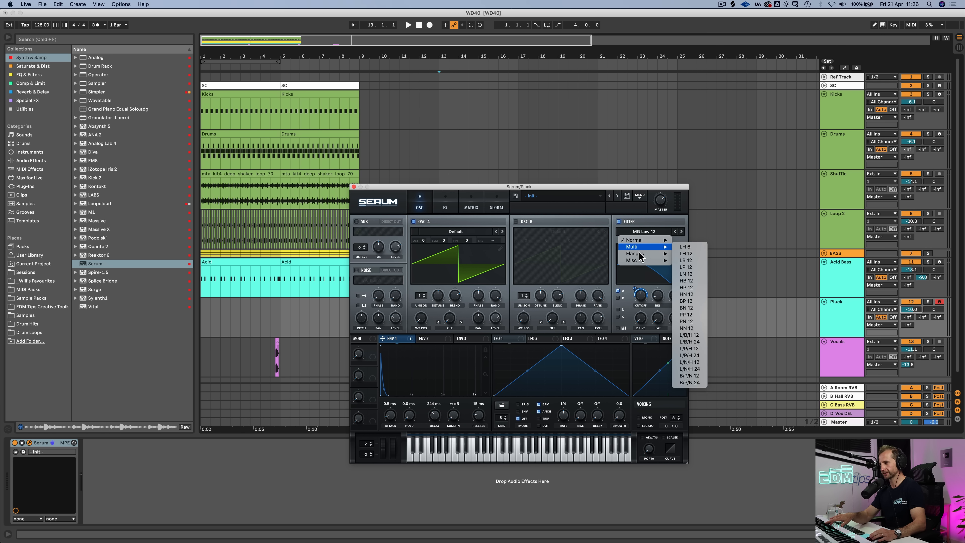
{"action": "mouse_move", "coordinate": [642, 261]}
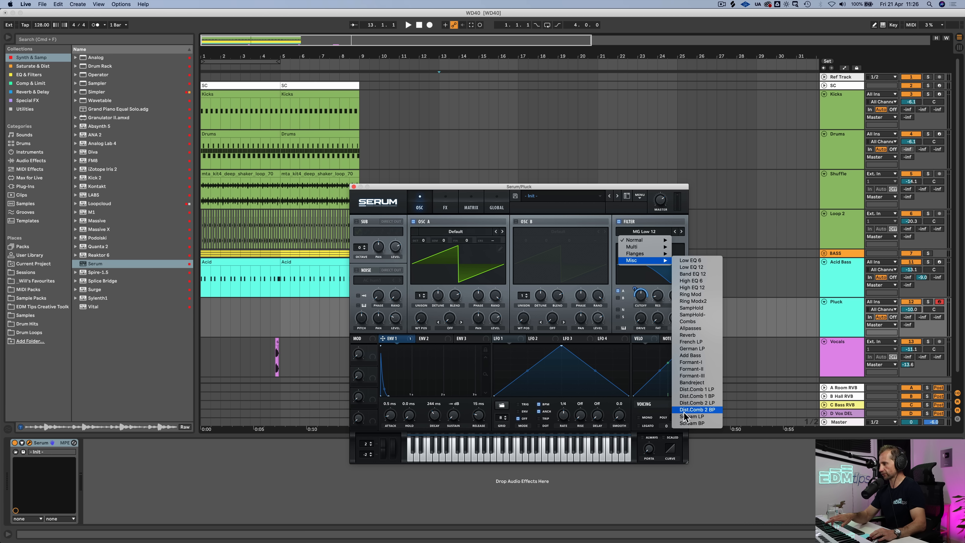
{"action": "left_click", "coordinate": [688, 427]}
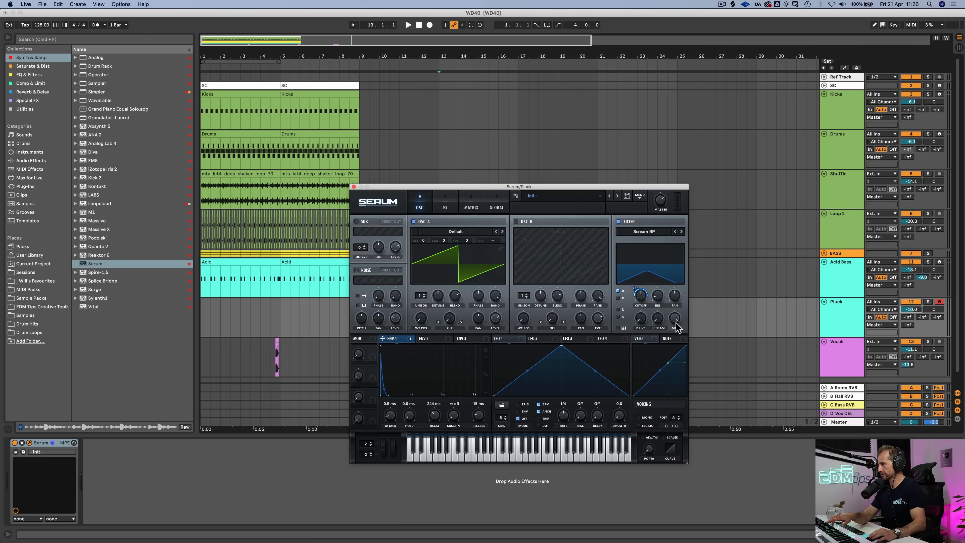
Raise the Scream BP filter's cutoff and scream amount, and compare the pluck with the filter off and on
{"action": "left_click", "coordinate": [662, 347]}
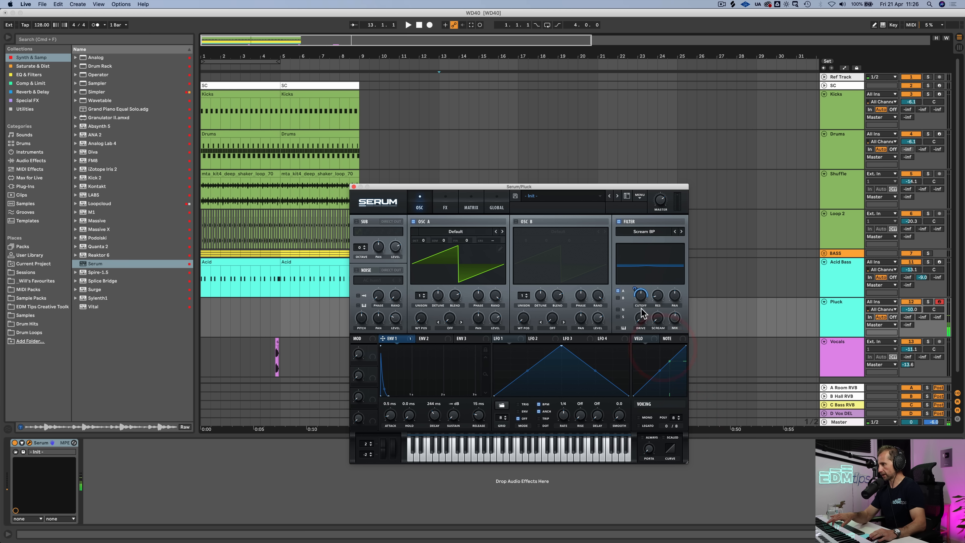
{"action": "mouse_move", "coordinate": [641, 296]}
{"action": "left_mouse_down"}
{"action": "mouse_move", "coordinate": [634, 292]}
{"action": "mouse_move", "coordinate": [642, 310]}
{"action": "mouse_move", "coordinate": [650, 285]}
{"action": "left_mouse_up"}
{"action": "left_click_drag", "start_coordinate": [658, 319], "coordinate": [657, 276]}
{"action": "left_click", "coordinate": [619, 222]}
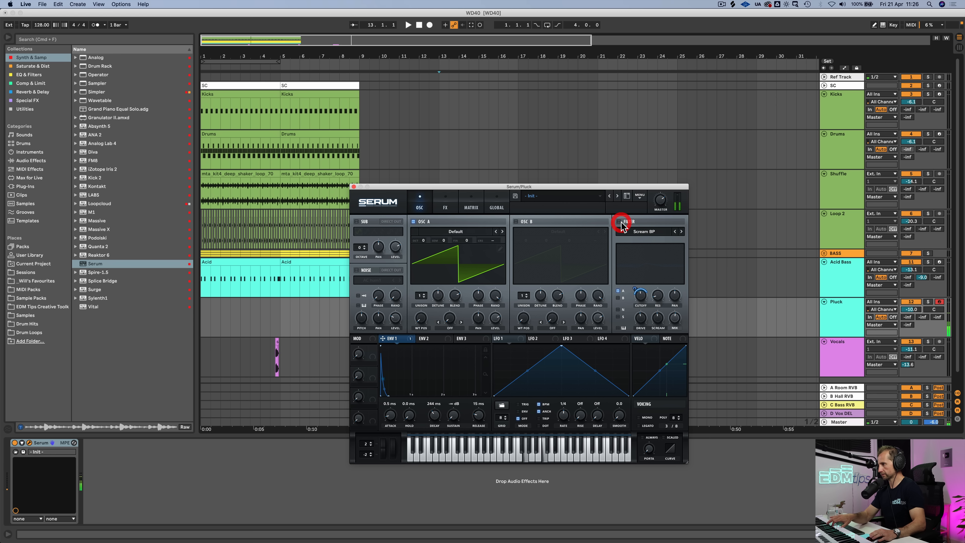
{"action": "left_click", "coordinate": [619, 222]}
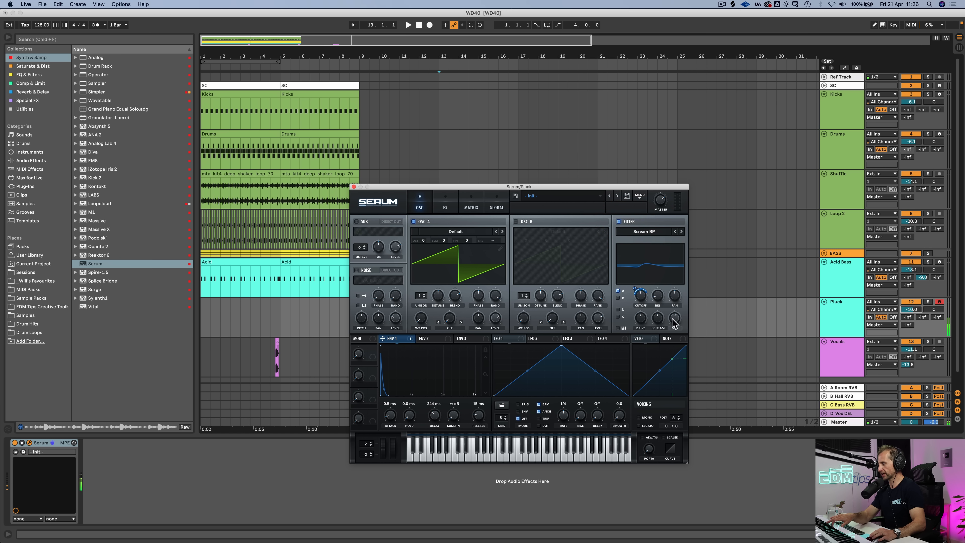
Set Serum's Osc A to 6 unison voices with reduced detune, and enable Osc B with 7 unison voices
{"action": "left_click_drag", "start_coordinate": [416, 297], "coordinate": [422, 266]}
{"action": "mouse_move", "coordinate": [438, 298]}
{"action": "left_mouse_down"}
{"action": "mouse_move", "coordinate": [438, 316]}
{"action": "mouse_move", "coordinate": [436, 306]}
{"action": "left_mouse_up"}
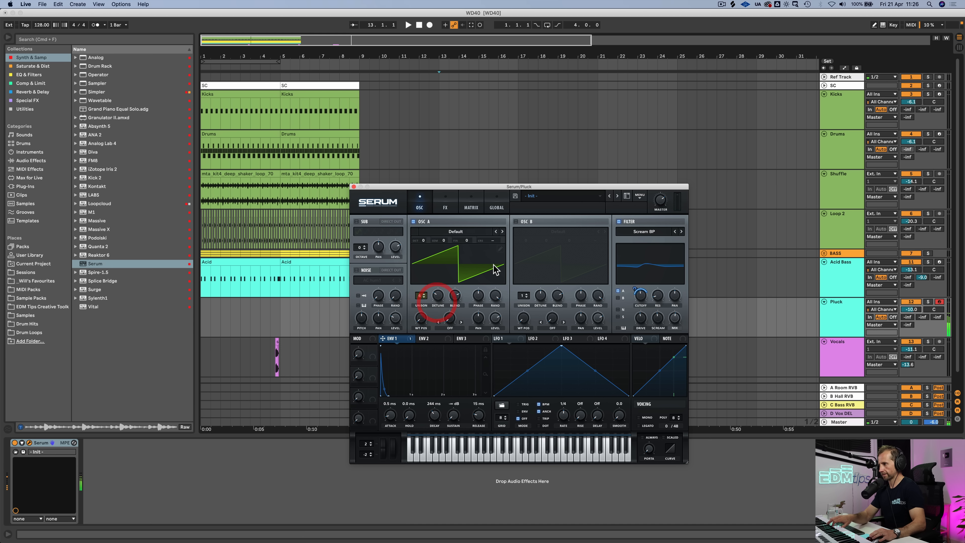
{"action": "left_click", "coordinate": [515, 221]}
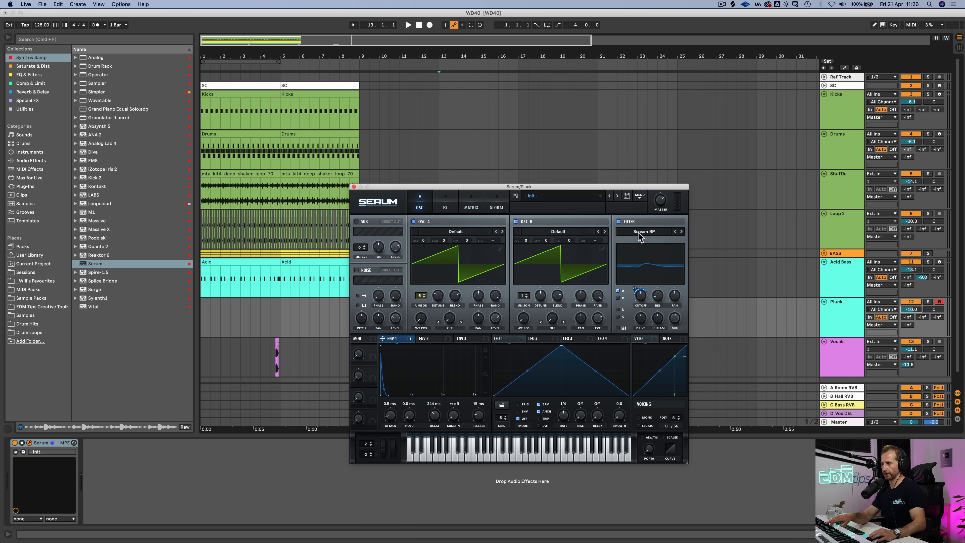
{"action": "left_click_drag", "start_coordinate": [524, 298], "coordinate": [521, 260]}
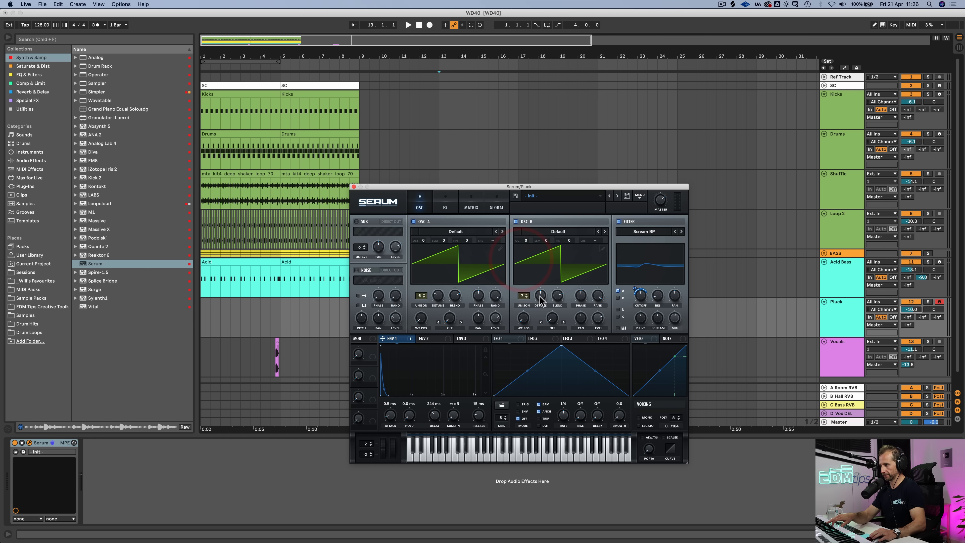
Fine-tune Osc B's detune, and lengthen Env 1's decay to 469 ms and release to 800 ms
{"action": "left_click_drag", "start_coordinate": [543, 297], "coordinate": [535, 294]}
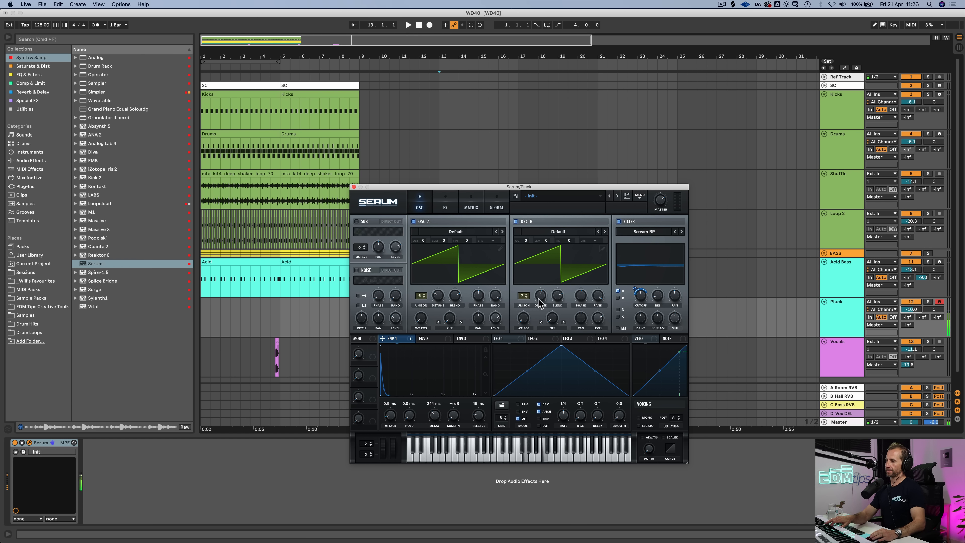
{"action": "left_click_drag", "start_coordinate": [541, 294], "coordinate": [541, 293]}
{"action": "left_click_drag", "start_coordinate": [540, 293], "coordinate": [540, 295]}
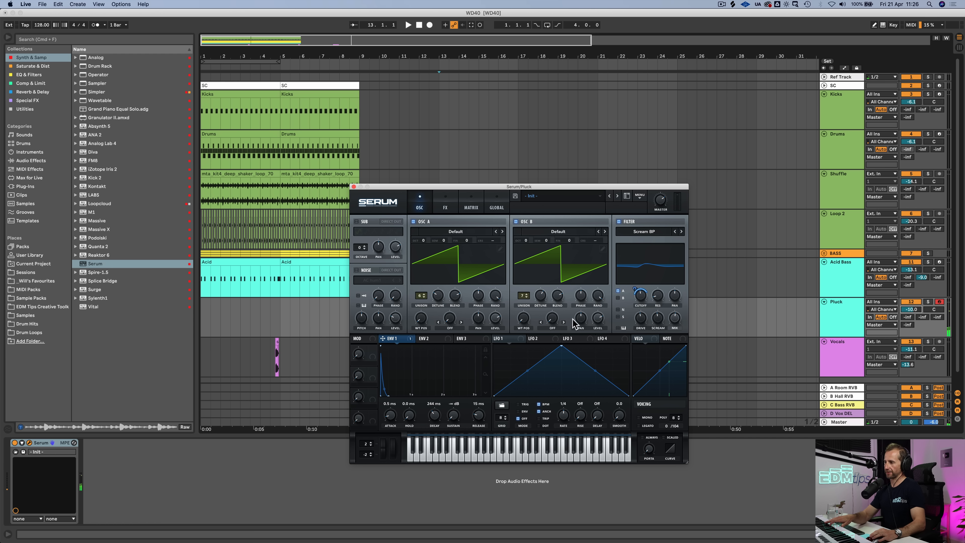
{"action": "left_click_drag", "start_coordinate": [435, 417], "coordinate": [487, 395]}
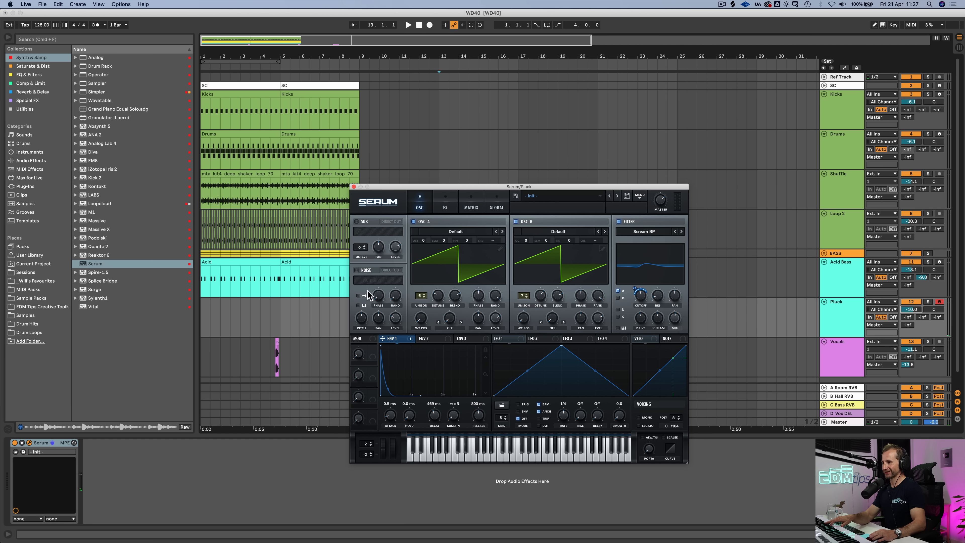
Enable Serum's noise oscillator and load the BrightWhite noise from the Analog category
{"action": "left_click", "coordinate": [361, 269]}
{"action": "left_click", "coordinate": [373, 279]}
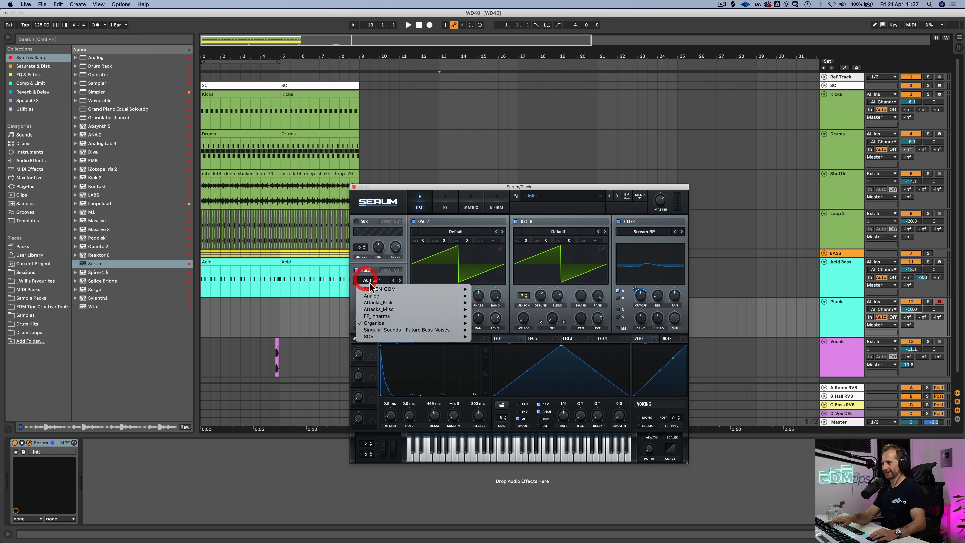
{"action": "mouse_move", "coordinate": [457, 296]}
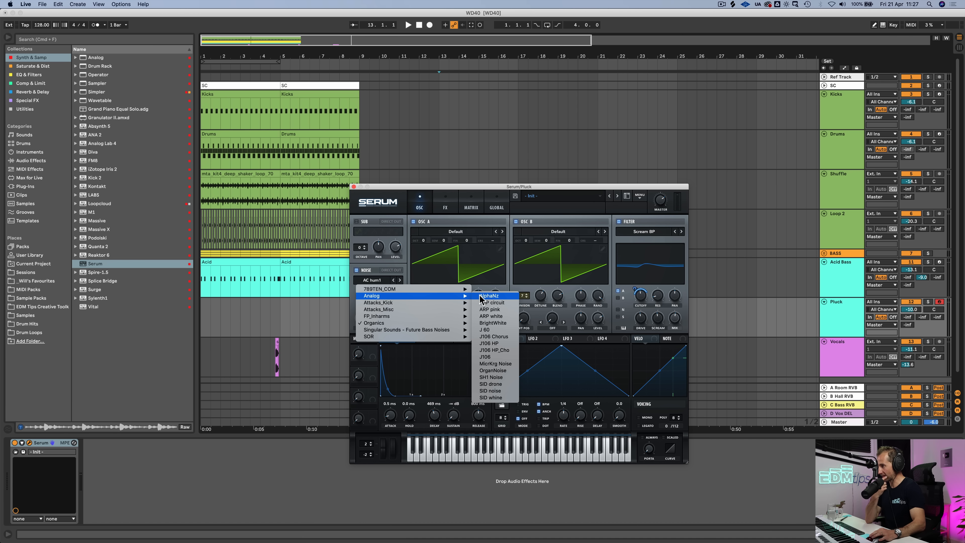
{"action": "left_click", "coordinate": [482, 321]}
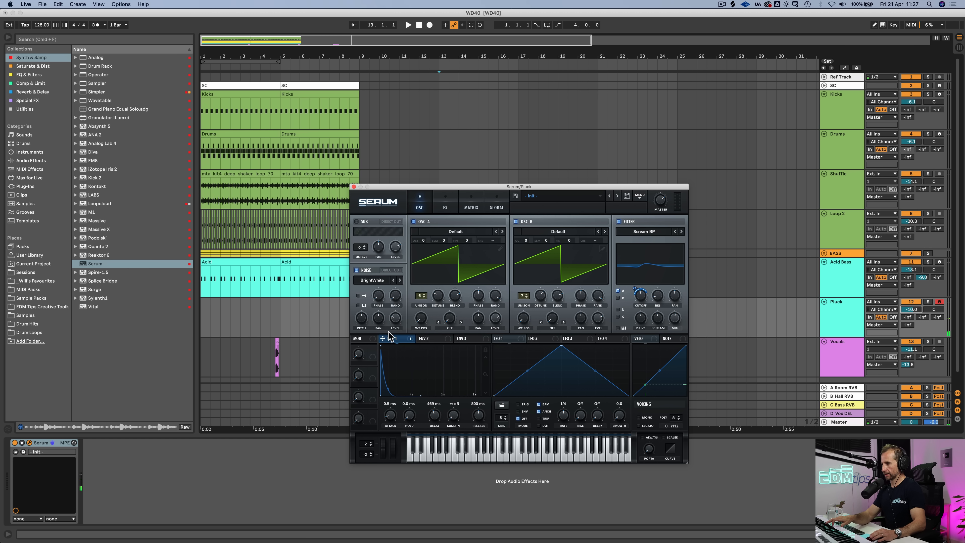
Assign Env 1 to the noise level, lower that level after comparing the pluck with noise off and on, and save the set
{"action": "left_click_drag", "start_coordinate": [385, 340], "coordinate": [398, 293]}
{"action": "left_click", "coordinate": [356, 270]}
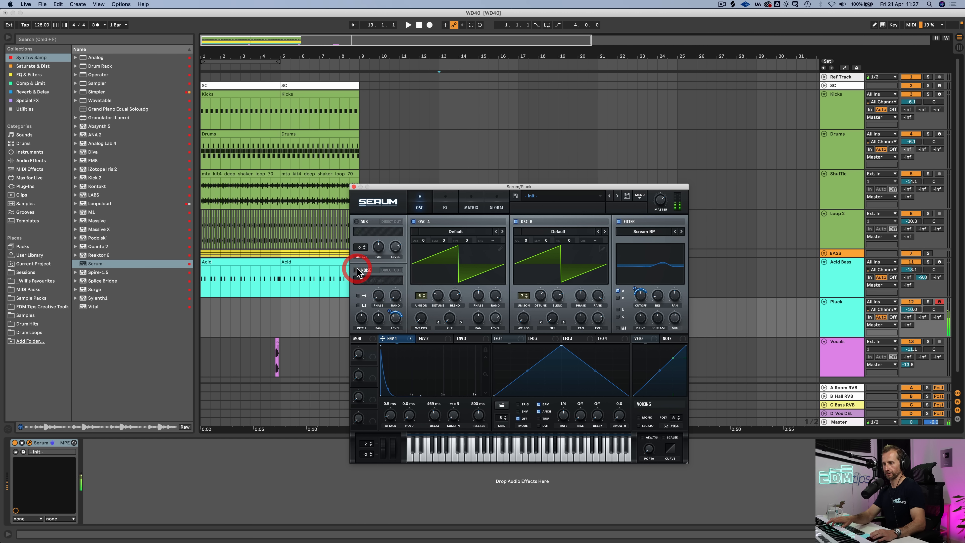
{"action": "left_click", "coordinate": [357, 270]}
{"action": "left_click_drag", "start_coordinate": [395, 327], "coordinate": [395, 333]}
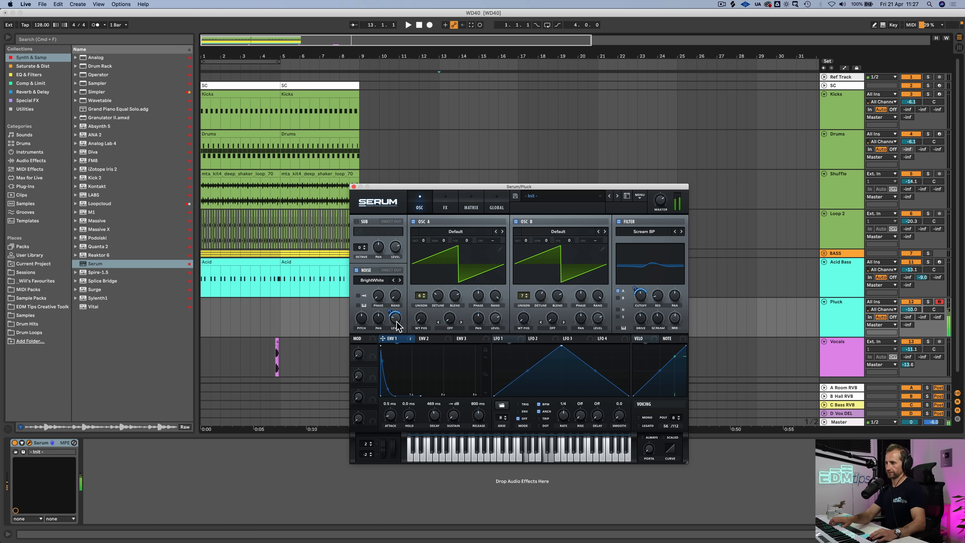
{"action": "left_click", "coordinate": [396, 326]}
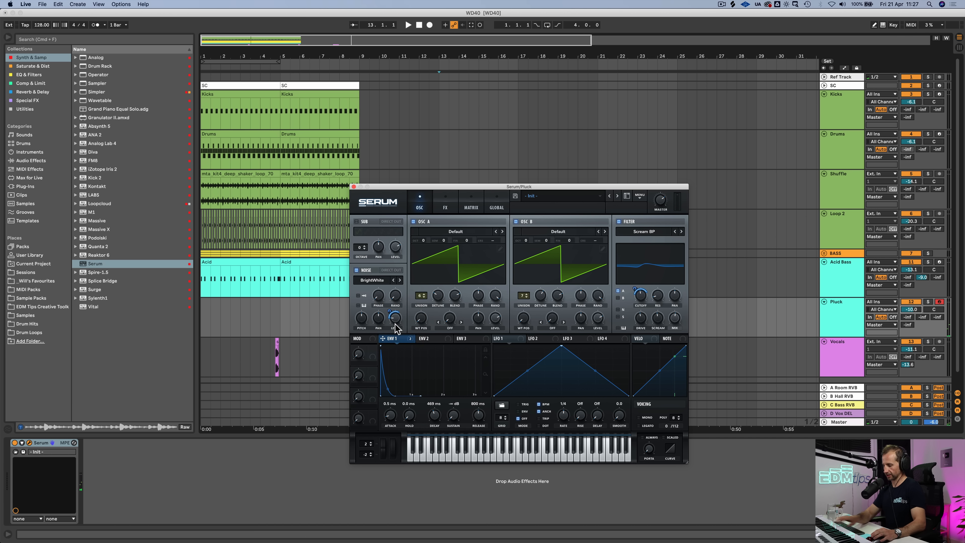
{"action": "key", "text": "super+s"}
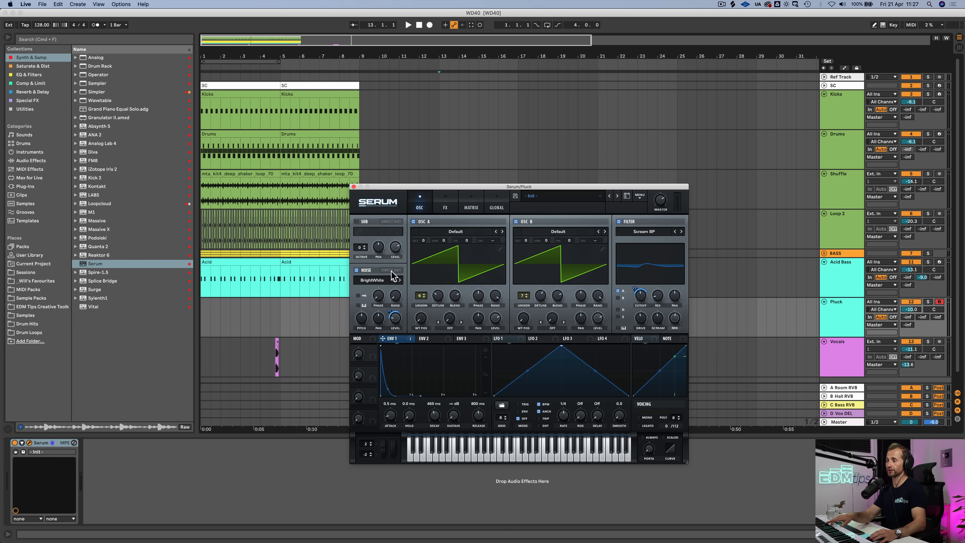
Enable the MG Low 6 filter in Serum's effects, assign Env 1 to its cutoff and adjust the modulation range
{"action": "left_click", "coordinate": [444, 204]}
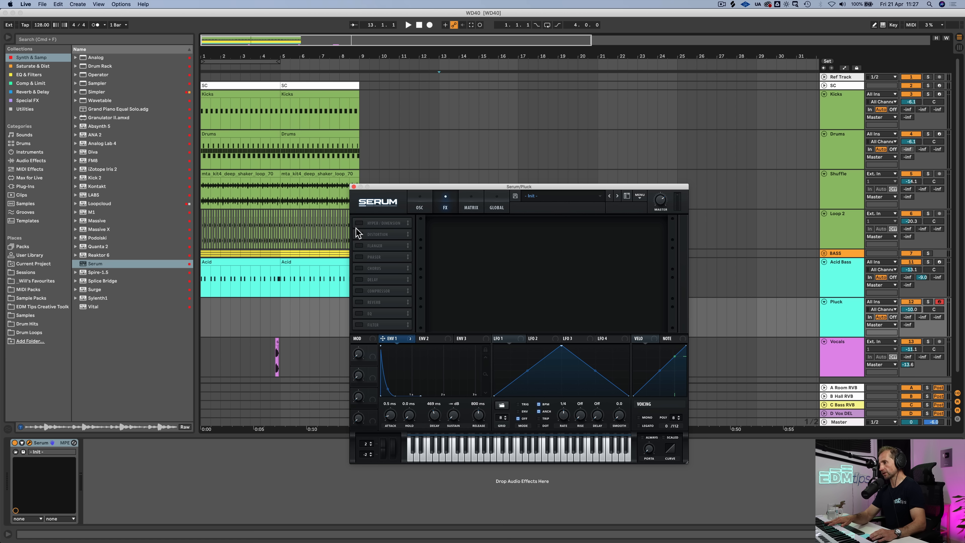
{"action": "left_click", "coordinate": [361, 324]}
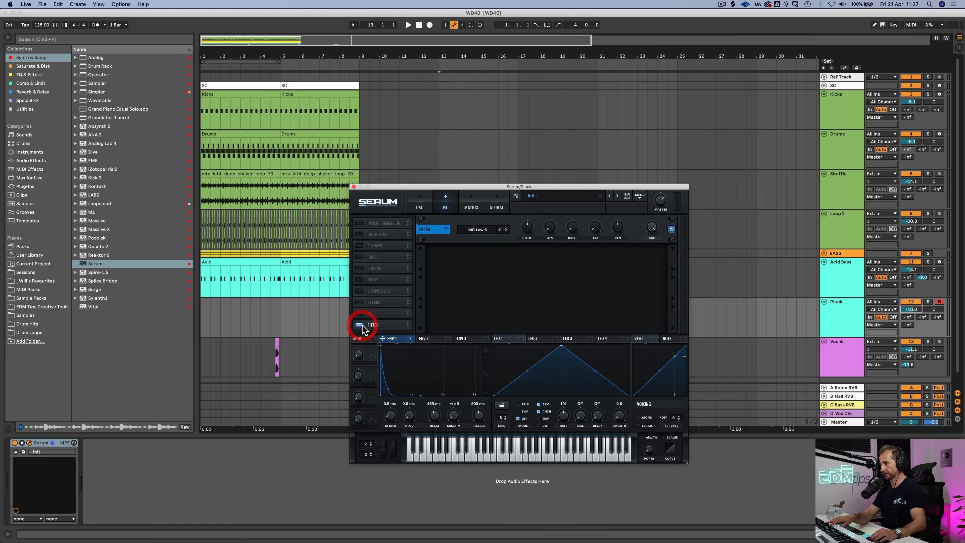
{"action": "left_click", "coordinate": [384, 338]}
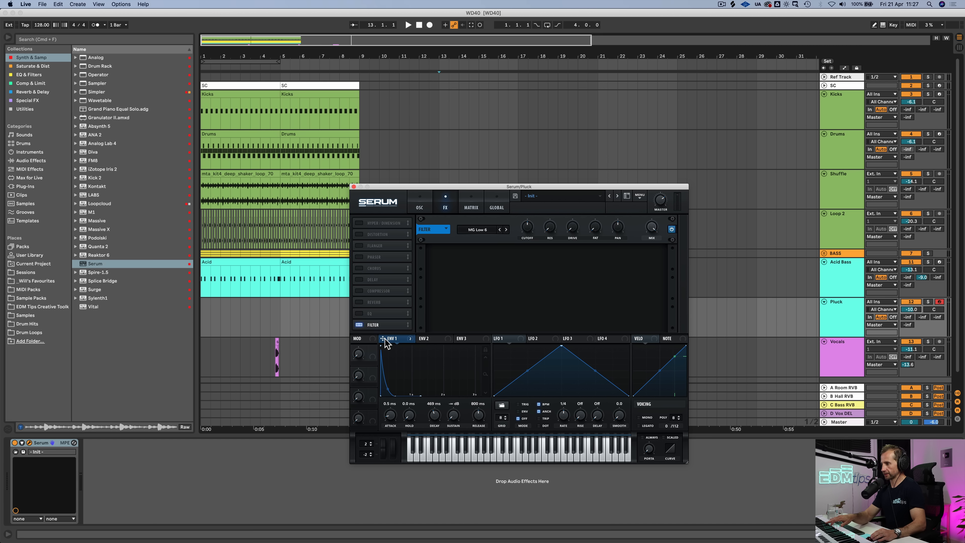
{"action": "left_click_drag", "start_coordinate": [385, 342], "coordinate": [519, 235]}
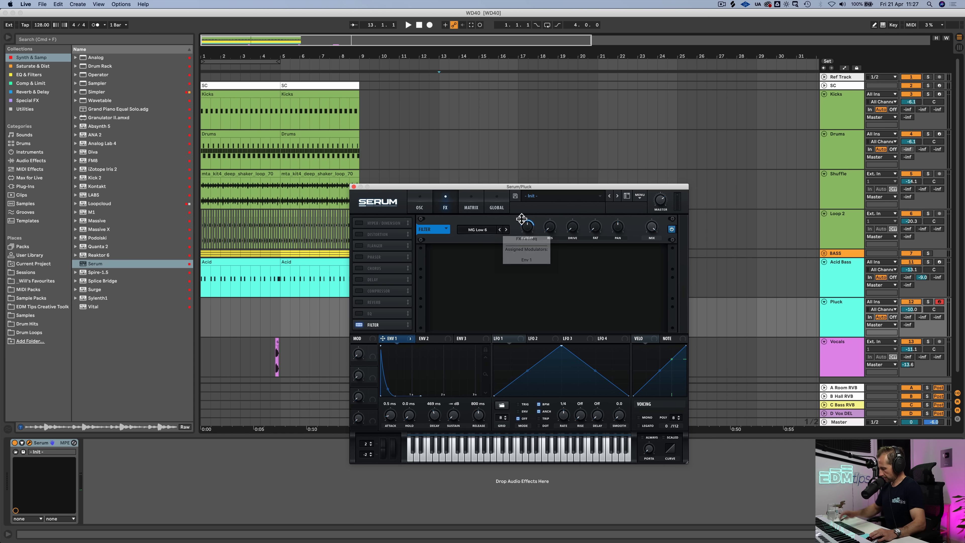
{"action": "key", "text": "alt"}
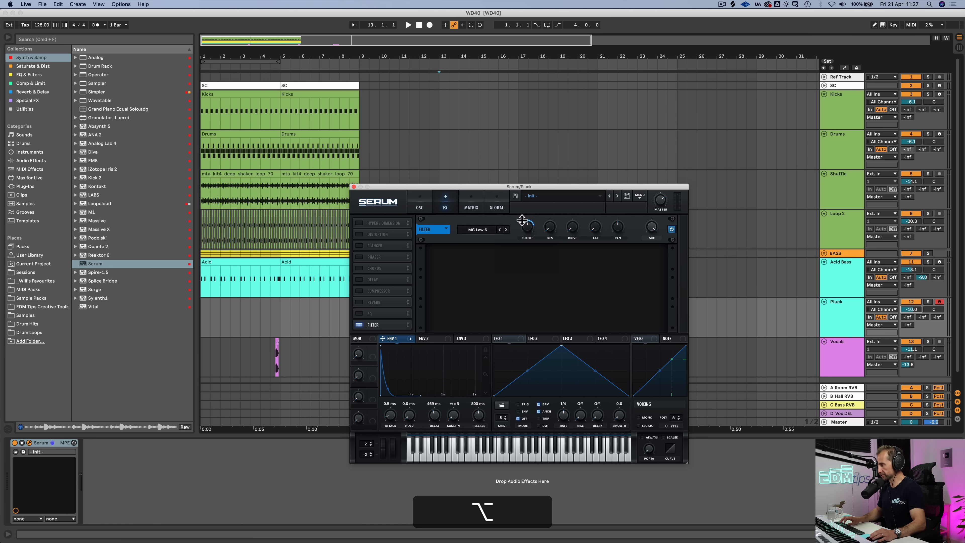
{"action": "key", "text": "shift"}
{"action": "left_click_drag", "start_coordinate": [520, 219], "coordinate": [520, 221]}
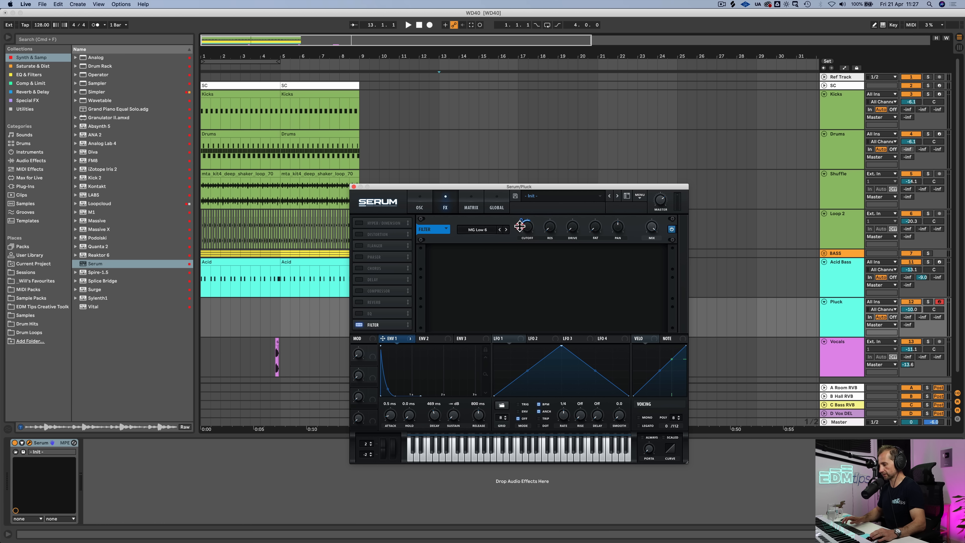
Adjust the cutoff and drive of the effects filter in Serum and enable the Compressor effect
{"action": "left_click", "coordinate": [520, 227]}
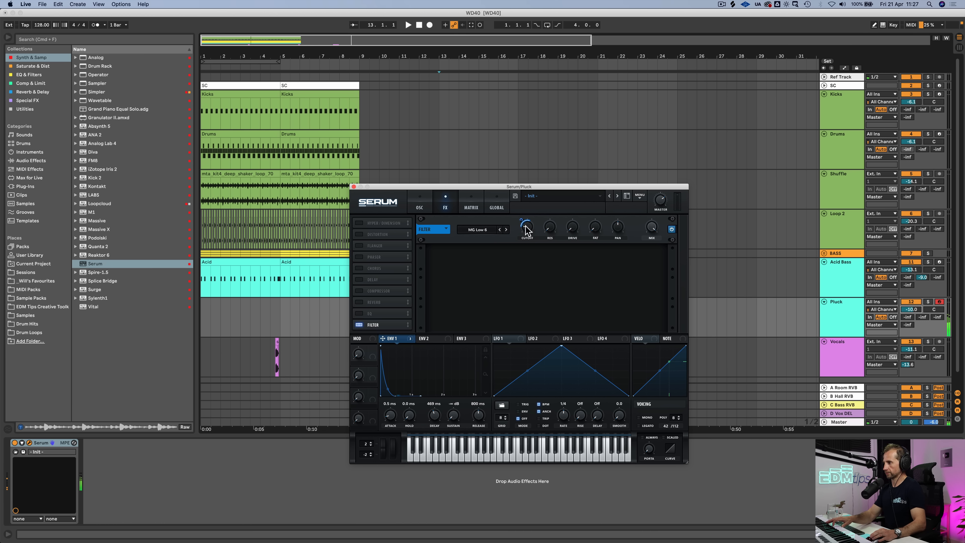
{"action": "left_click_drag", "start_coordinate": [527, 228], "coordinate": [572, 212]}
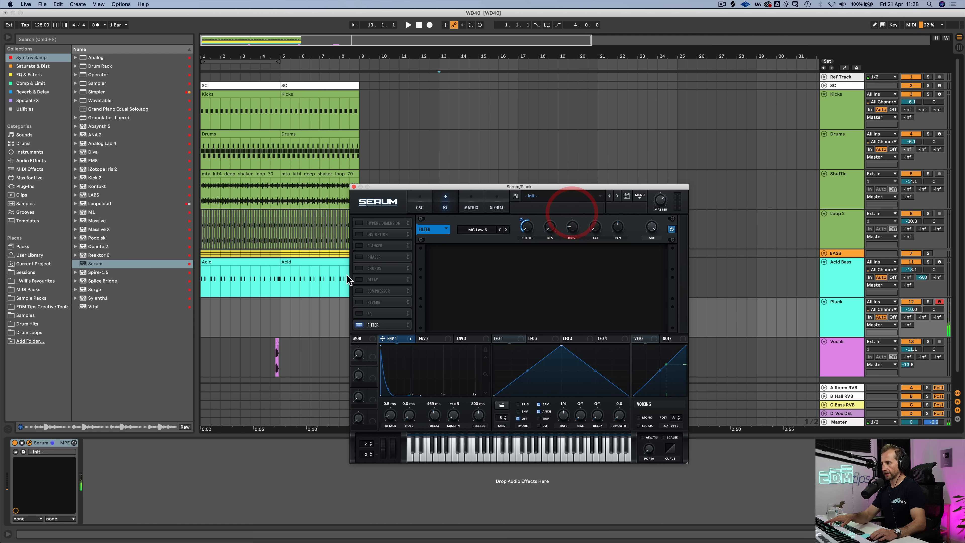
{"action": "left_click", "coordinate": [357, 292]}
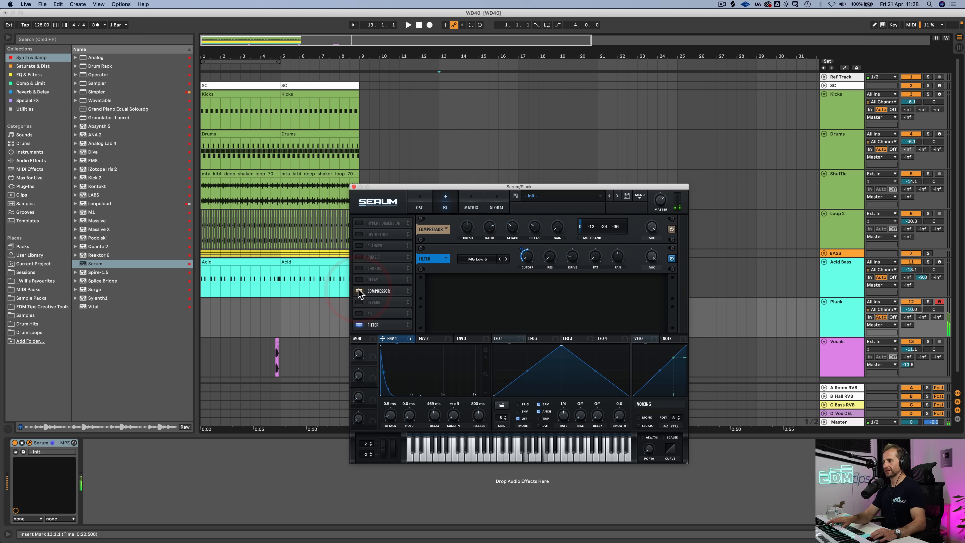
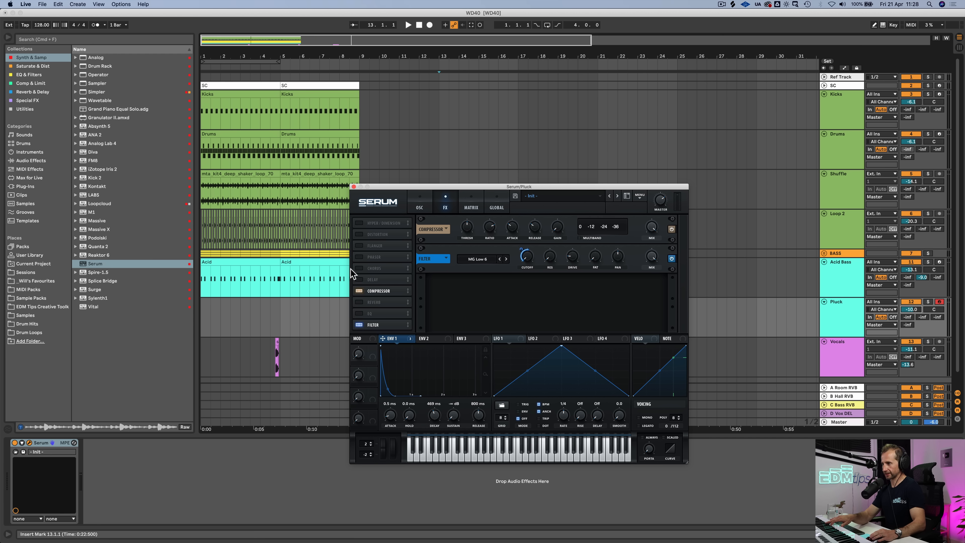
Enable the Chorus effect and adjust its mix and first delay time
{"action": "left_click", "coordinate": [359, 268]}
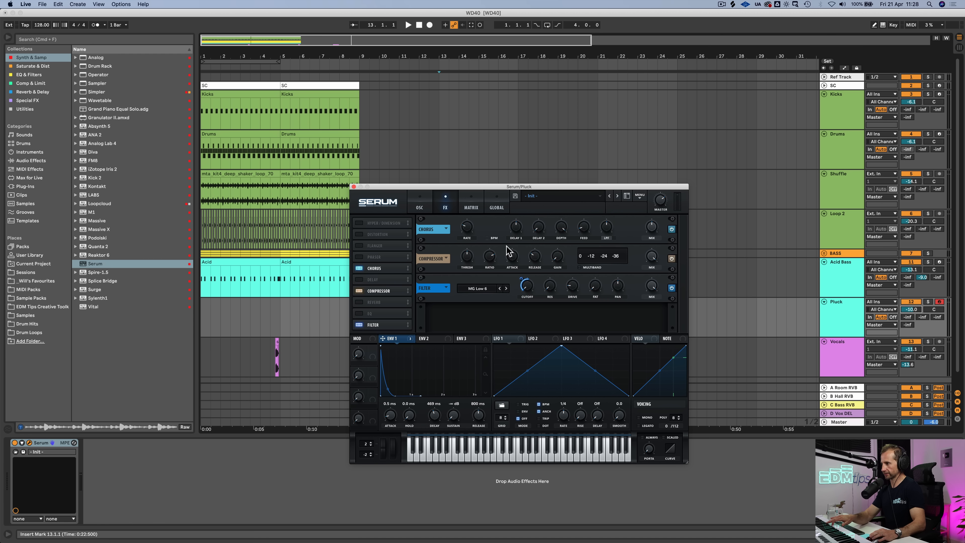
{"action": "left_click_drag", "start_coordinate": [651, 227], "coordinate": [648, 312]}
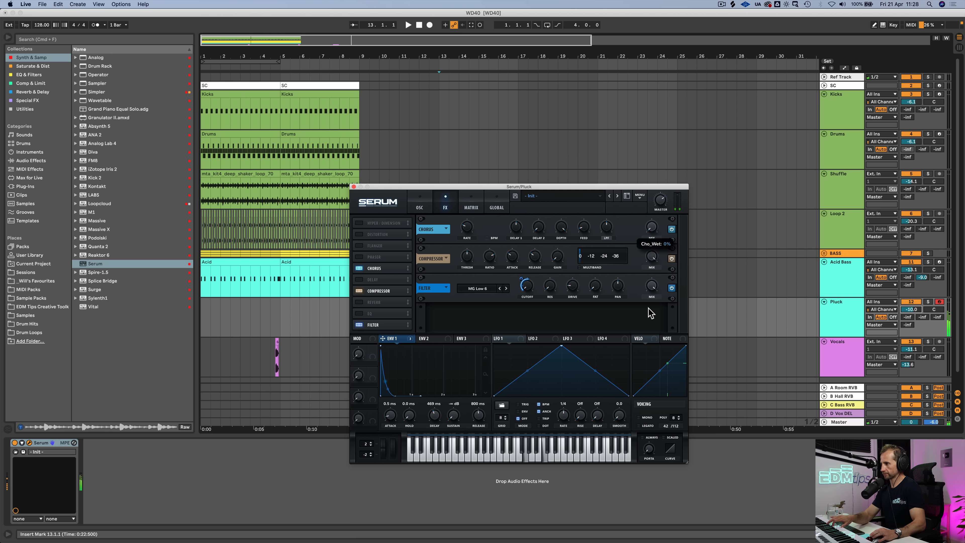
{"action": "left_click_drag", "start_coordinate": [667, 251], "coordinate": [651, 237]}
{"action": "left_click_drag", "start_coordinate": [517, 231], "coordinate": [510, 241]}
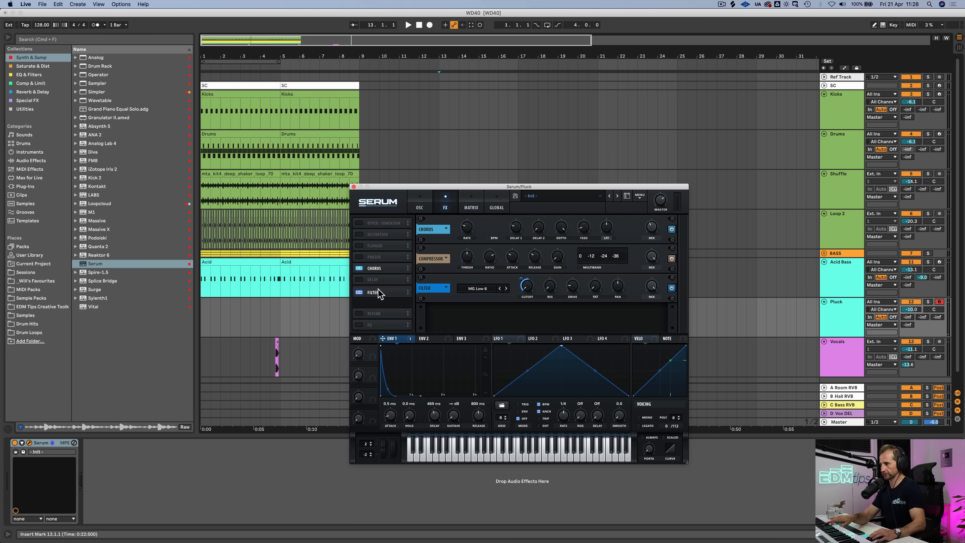
Reorder the effects chain so the Compressor follows the Filter, and readjust the filter's cutoff
{"action": "left_click_drag", "start_coordinate": [378, 290], "coordinate": [378, 289]}
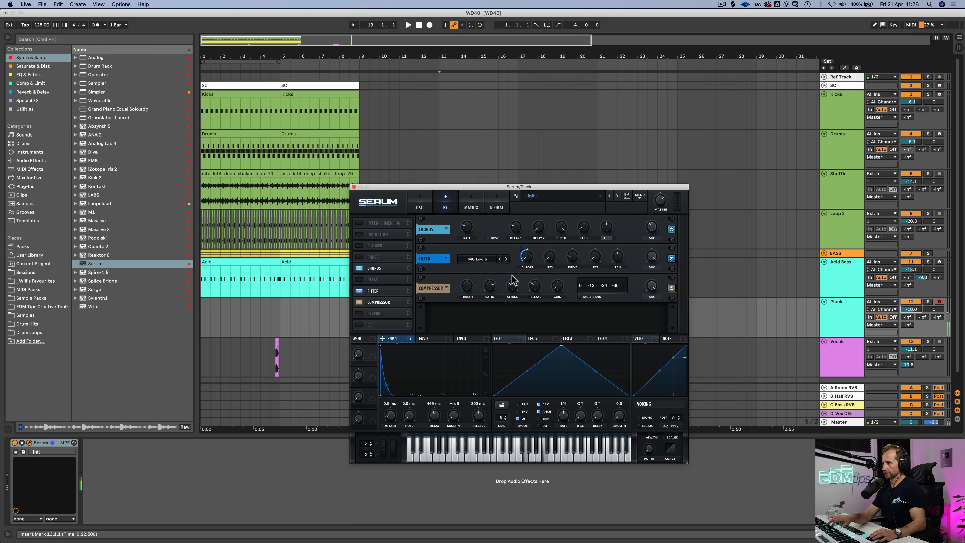
{"action": "mouse_move", "coordinate": [527, 254]}
{"action": "left_click_drag", "start_coordinate": [526, 253], "coordinate": [529, 289]}
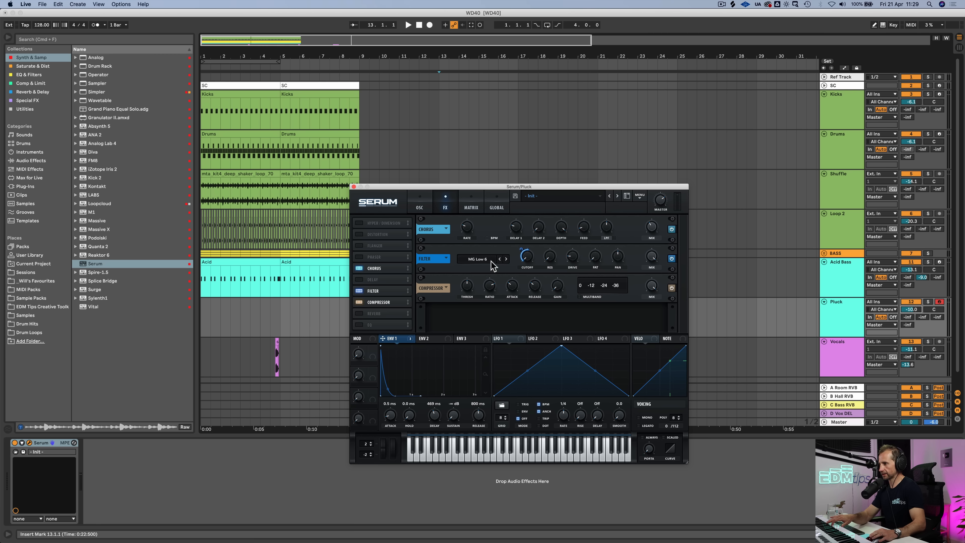
Enable the Delay effect, move it after the Compressor, and set its left and right times to 1/16
{"action": "left_click", "coordinate": [357, 277]}
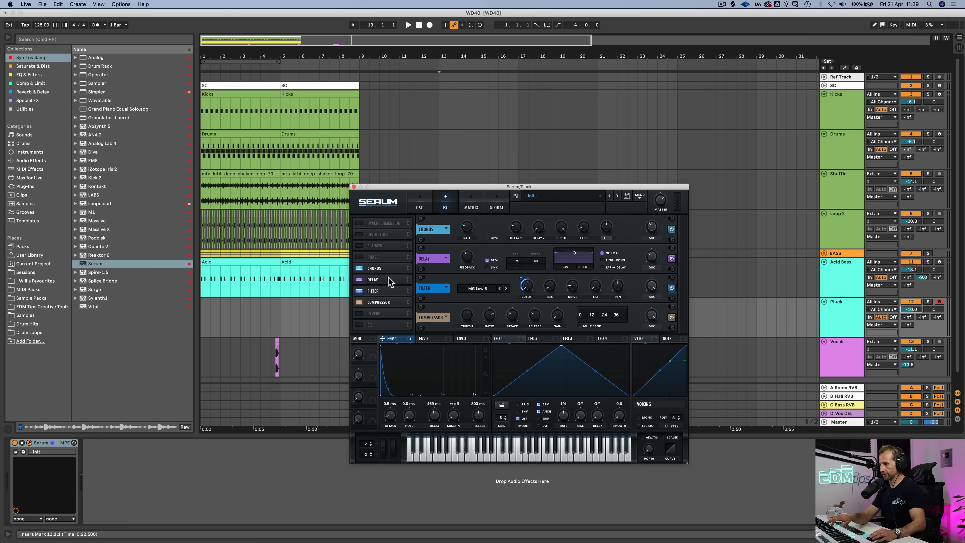
{"action": "left_click_drag", "start_coordinate": [389, 279], "coordinate": [386, 304]}
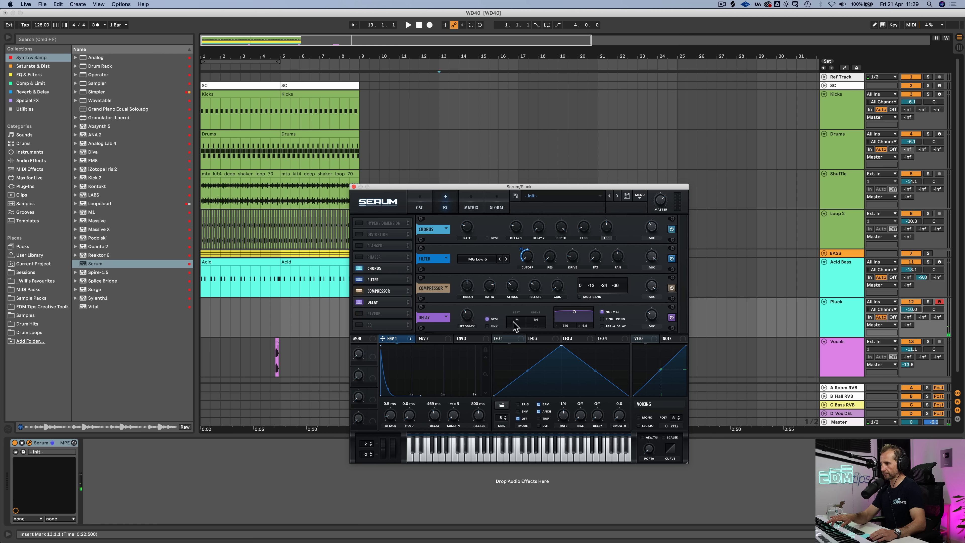
{"action": "left_click_drag", "start_coordinate": [516, 321], "coordinate": [535, 320]}
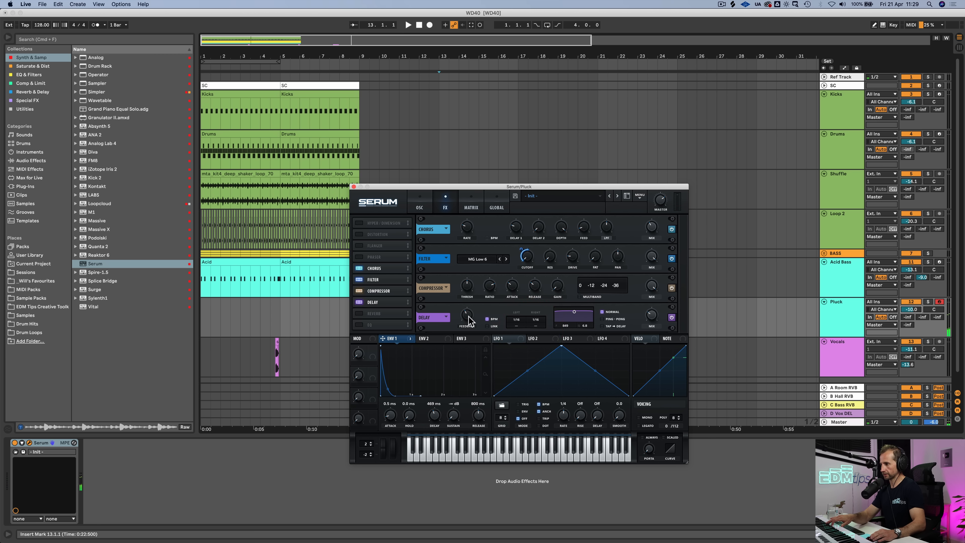
Switch the delay to Ping-Pong mode and adjust its feedback and mix
{"action": "left_click_drag", "start_coordinate": [470, 321], "coordinate": [470, 326]}
{"action": "left_click", "coordinate": [602, 318]}
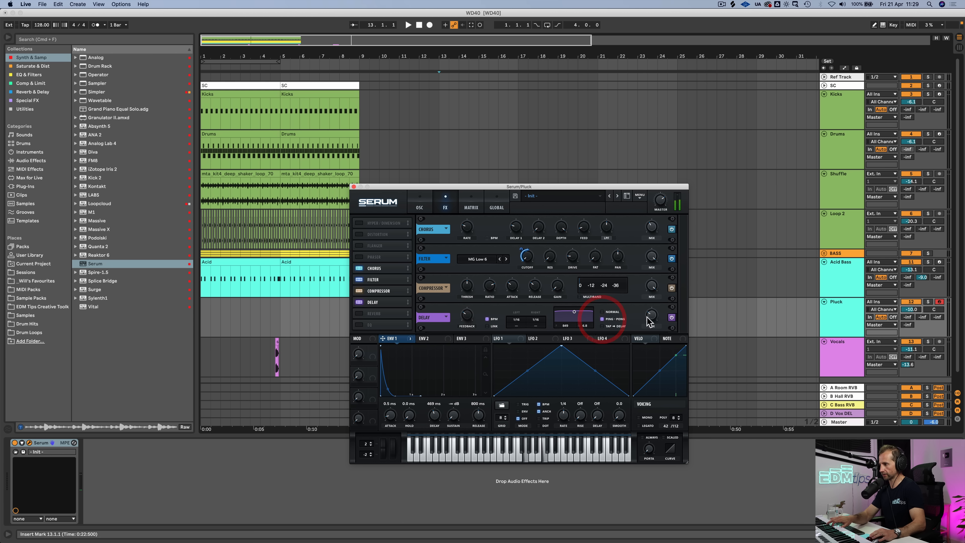
{"action": "left_click_drag", "start_coordinate": [650, 326], "coordinate": [651, 327]}
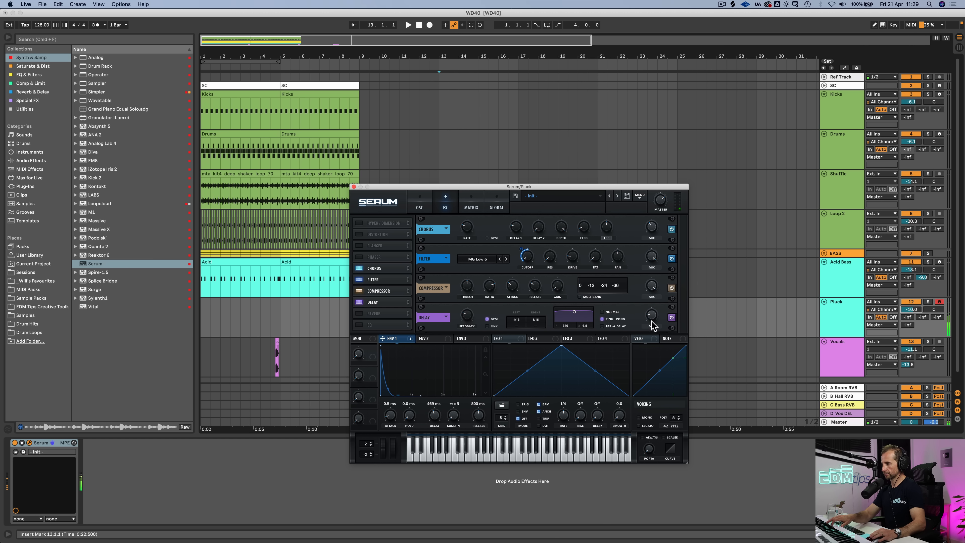
{"action": "left_click", "coordinate": [651, 321]}
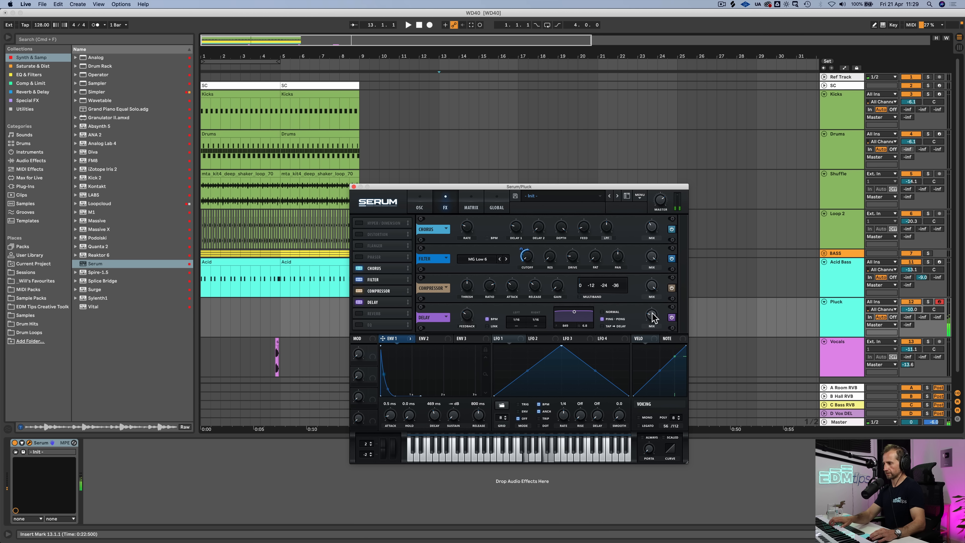
Try a Hall reverb at the end of the effects chain, adjusting its mix and decay, and switch it off again
{"action": "left_click", "coordinate": [359, 313]}
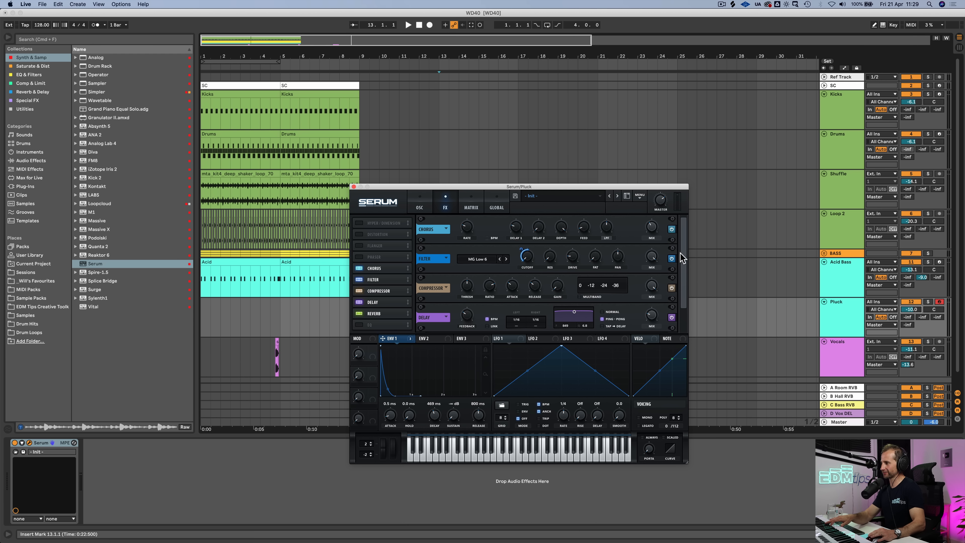
{"action": "left_click_drag", "start_coordinate": [680, 253], "coordinate": [654, 307]}
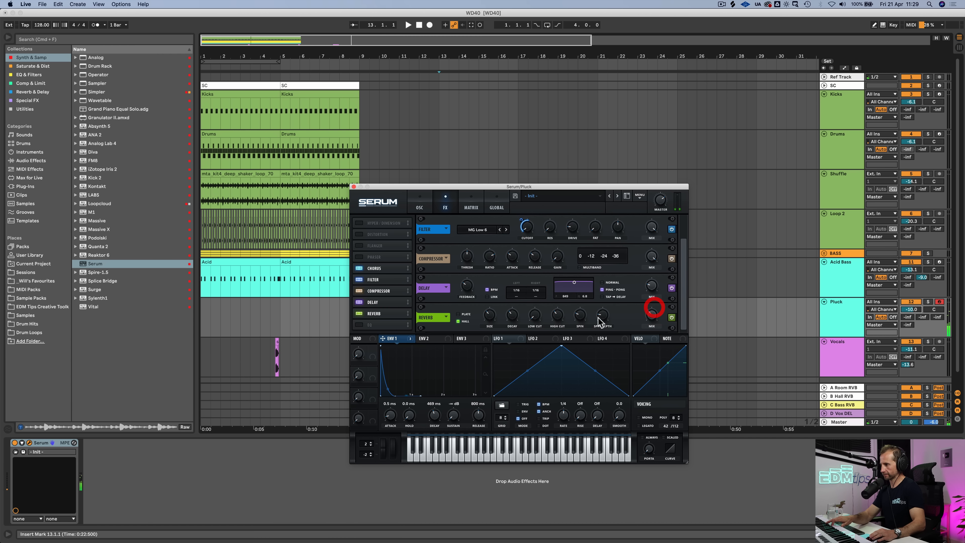
{"action": "left_click", "coordinate": [517, 309]}
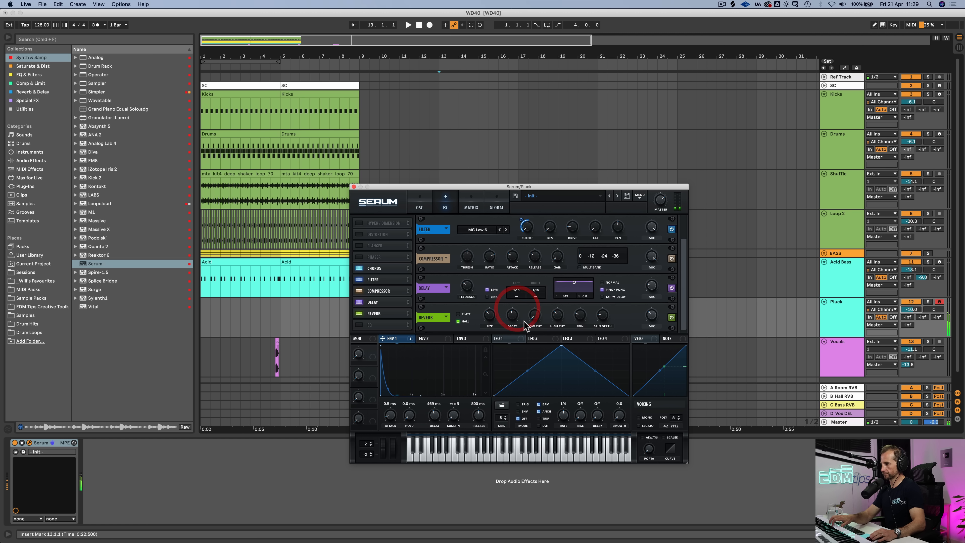
{"action": "left_click", "coordinate": [670, 318]}
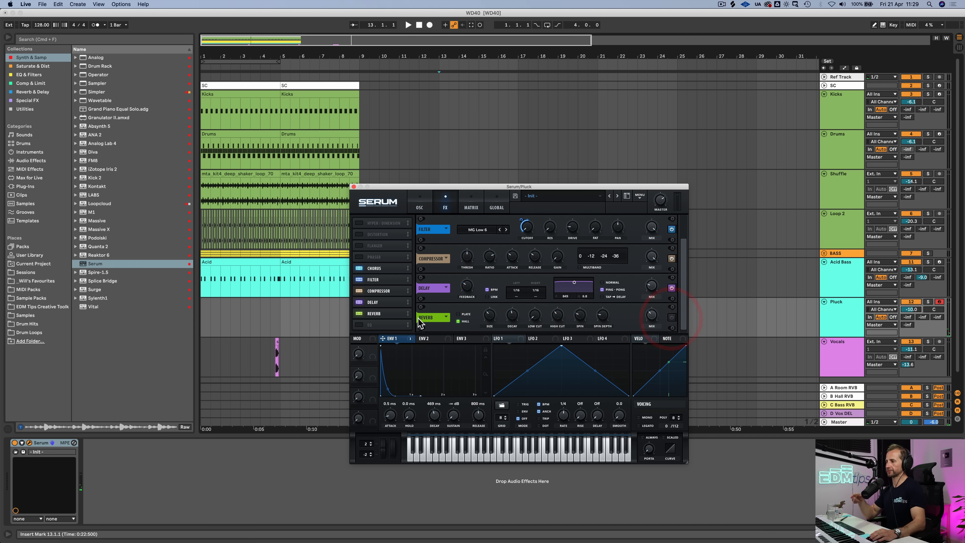
{"action": "left_click", "coordinate": [360, 313]}
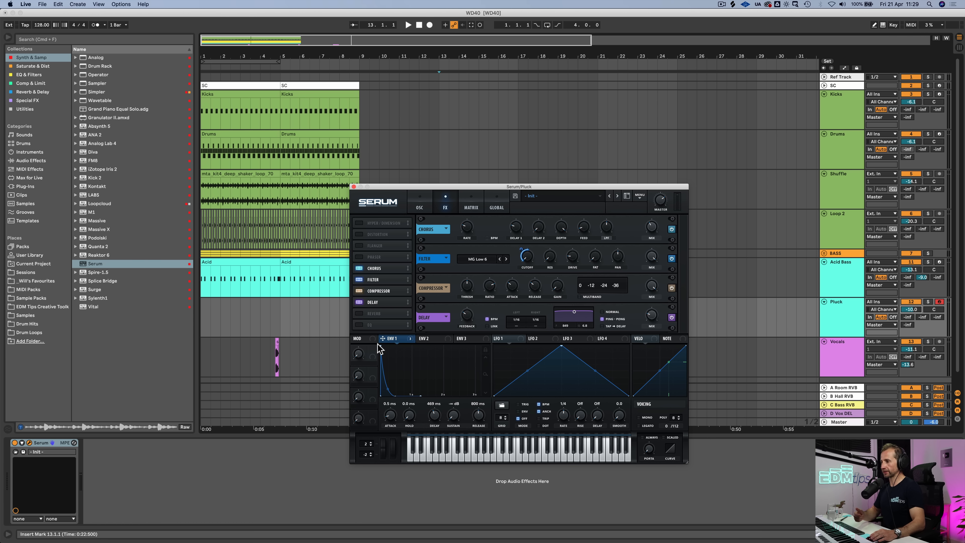
Assign Macro 1 to the effects filter's cutoff and test the macro
{"action": "left_click", "coordinate": [364, 357]}
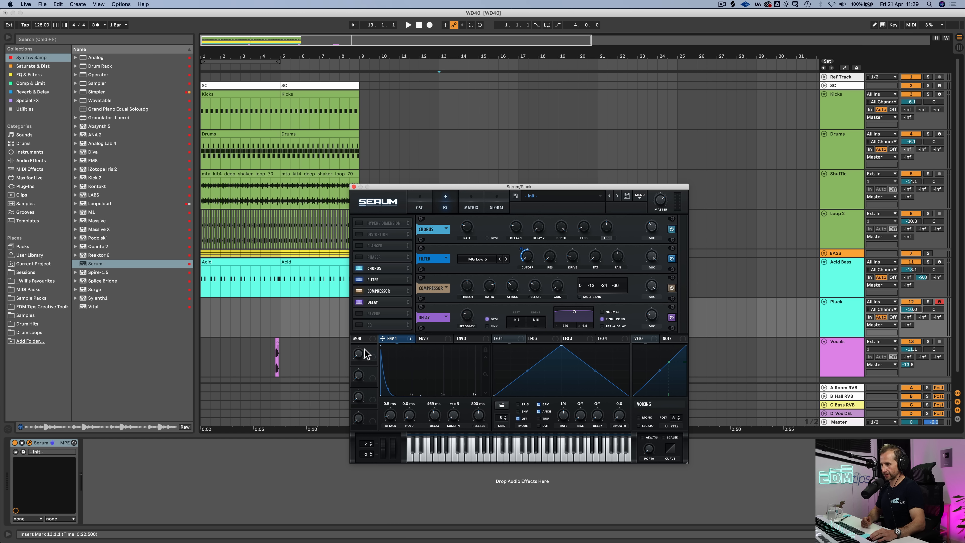
{"action": "left_click", "coordinate": [371, 351]}
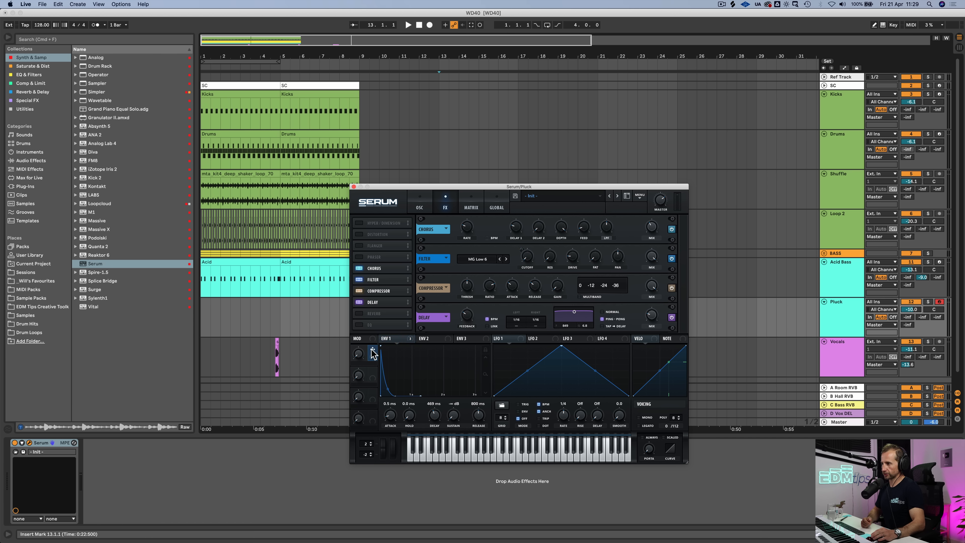
{"action": "left_click_drag", "start_coordinate": [372, 352], "coordinate": [527, 260]}
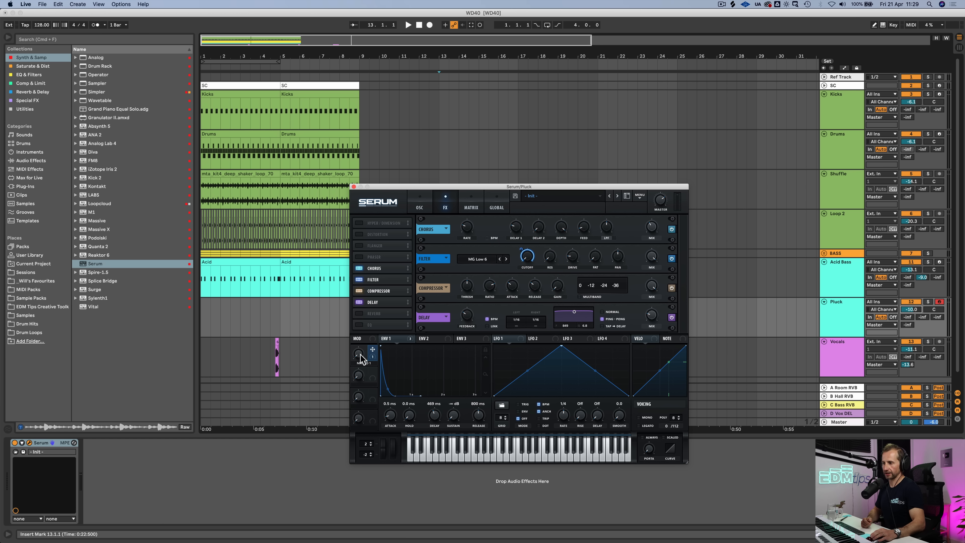
{"action": "left_click_drag", "start_coordinate": [360, 354], "coordinate": [367, 396]}
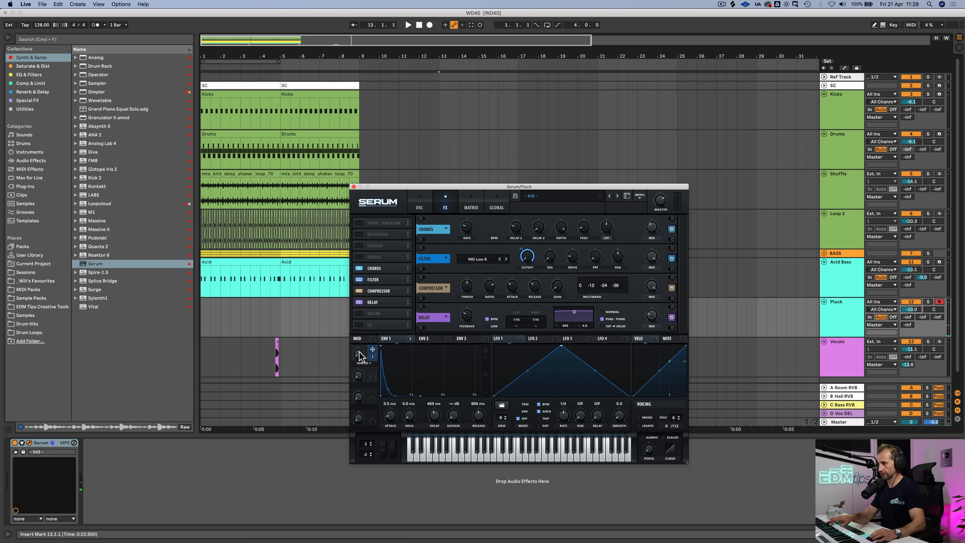
Assign Macro 1 to the chorus mix as well and adjust the modulation amount
{"action": "mouse_move", "coordinate": [649, 228]}
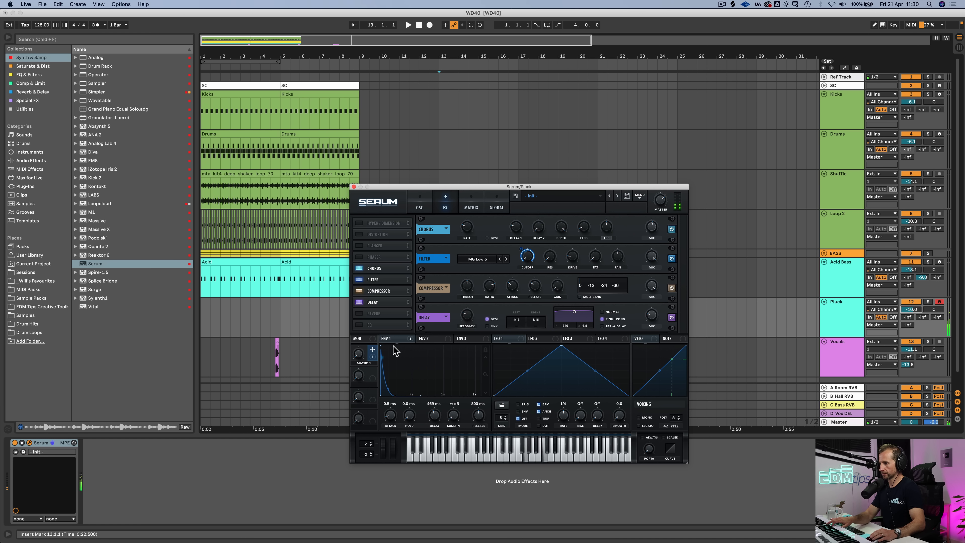
{"action": "left_click_drag", "start_coordinate": [372, 352], "coordinate": [644, 224]}
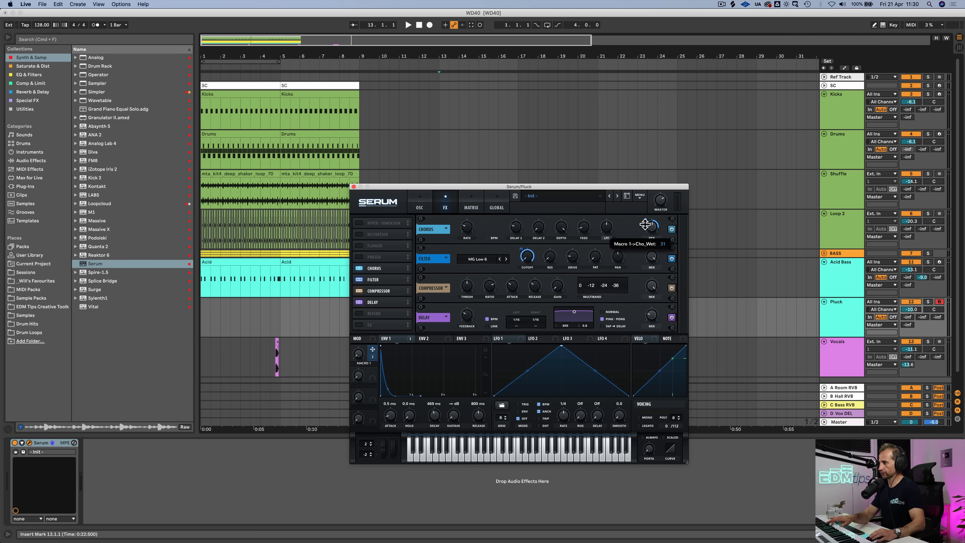
{"action": "left_click", "coordinate": [642, 246]}
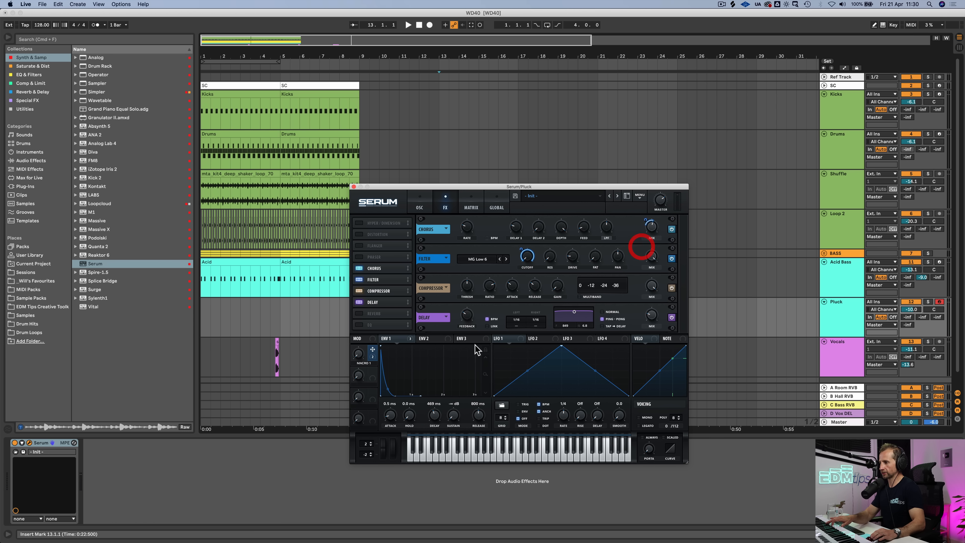
Sweep Macro 1 up and back down to audition its combined effect on filter cutoff and chorus mix
{"action": "left_click", "coordinate": [359, 351]}
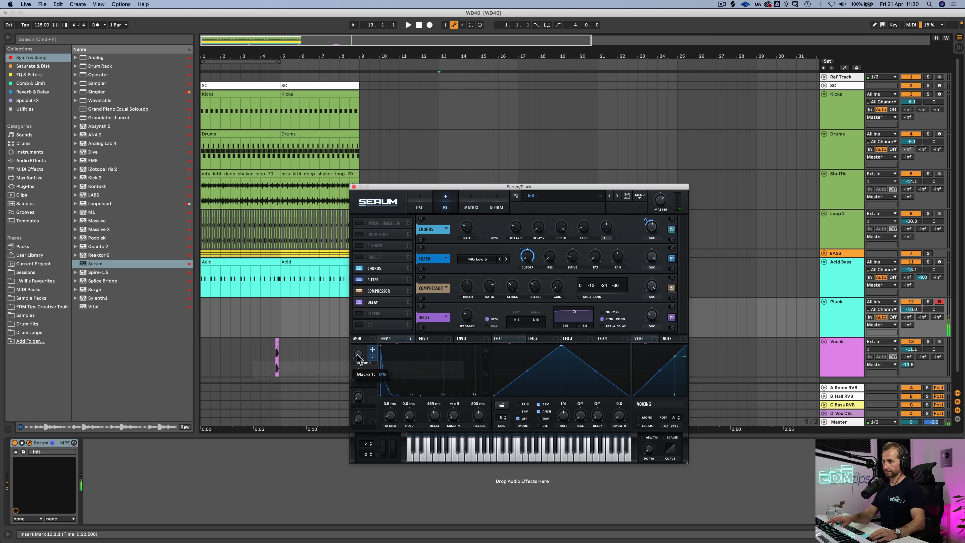
{"action": "left_click_drag", "start_coordinate": [359, 346], "coordinate": [389, 277]}
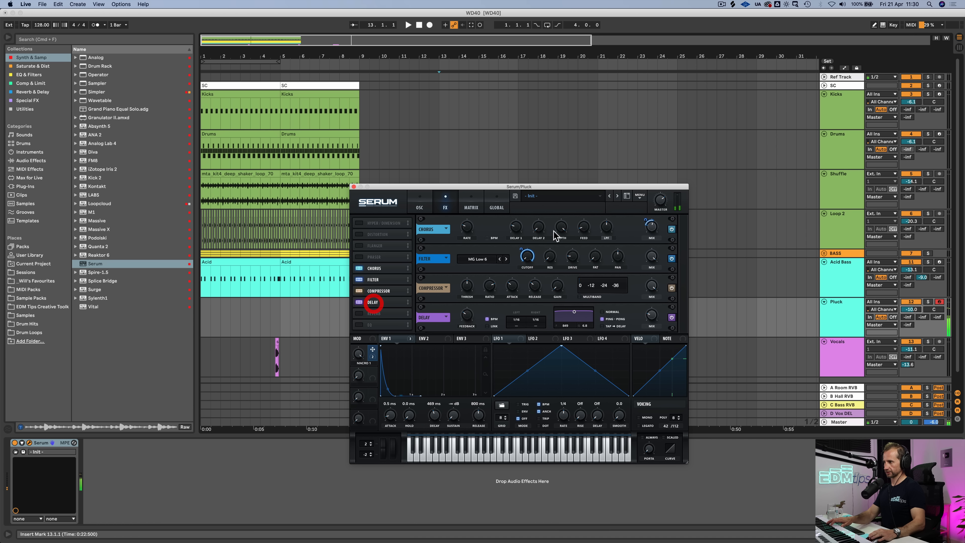
{"action": "mouse_move", "coordinate": [360, 356]}
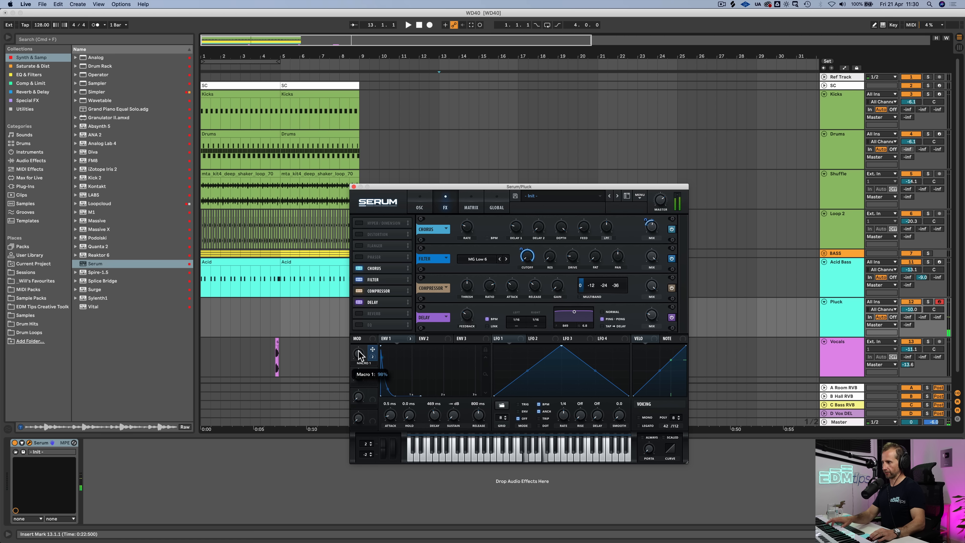
{"action": "left_click_drag", "start_coordinate": [357, 372], "coordinate": [355, 446]}
Close the Serum window, switch to Session View and display the devices on the Hall RVB return track
{"action": "left_click", "coordinate": [353, 186]}
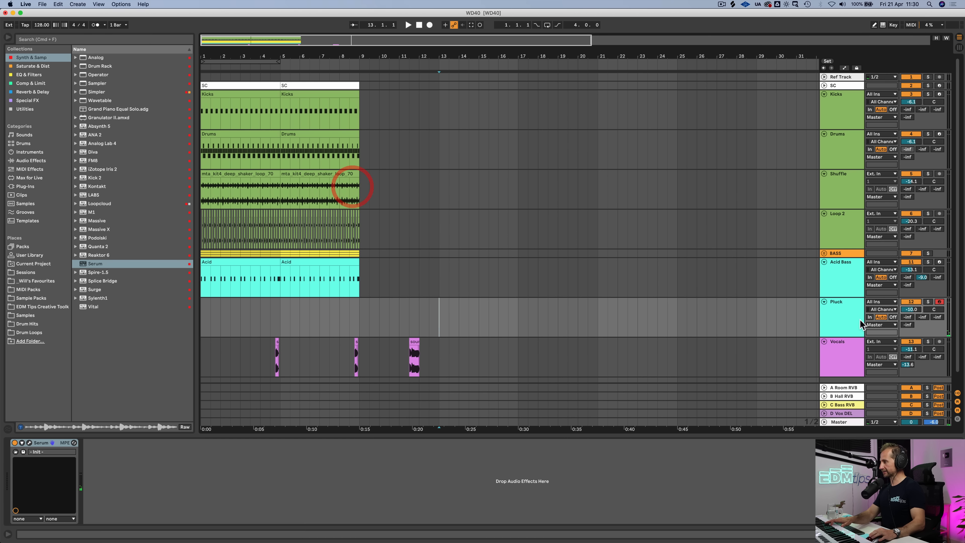
{"action": "left_click", "coordinate": [848, 327]}
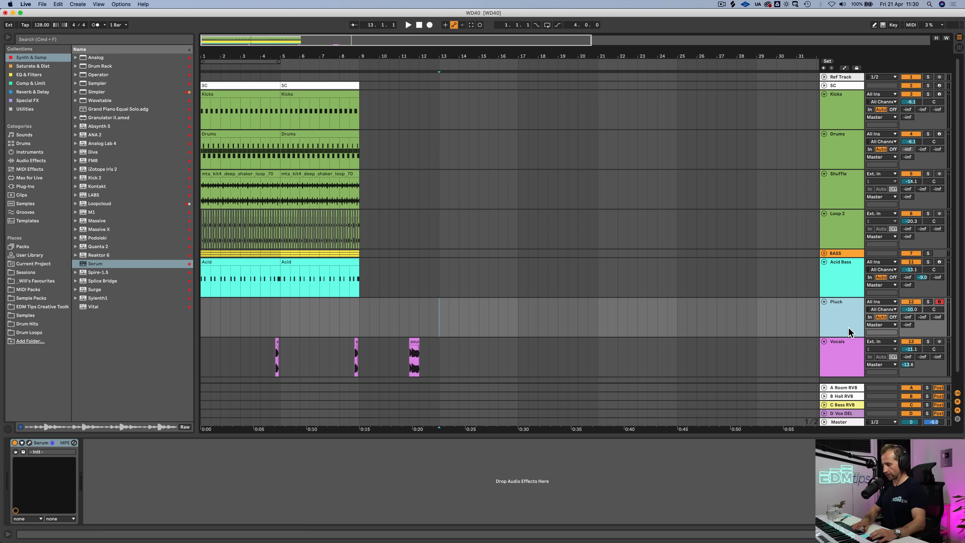
{"action": "key", "text": "Tab"}
{"action": "left_click", "coordinate": [836, 44]}
{"action": "left_click", "coordinate": [802, 39]}
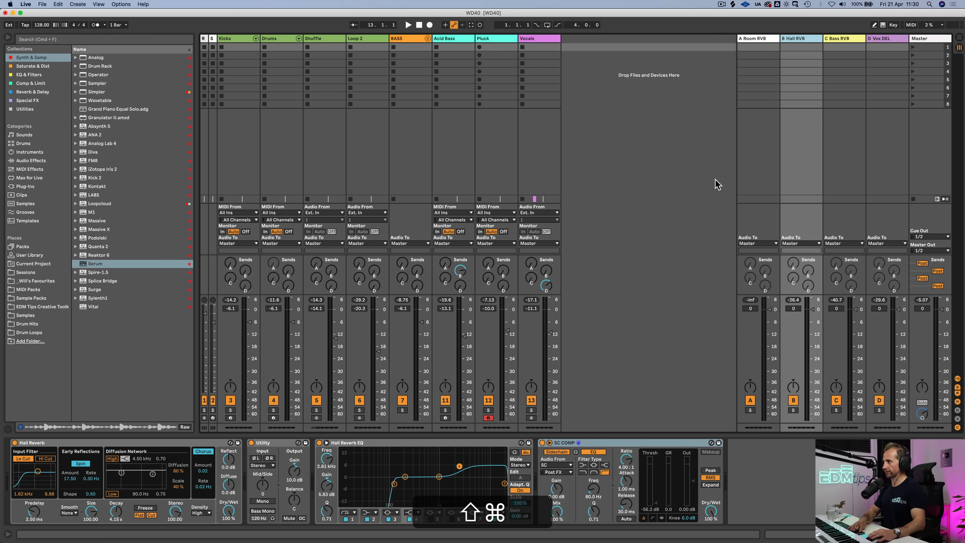
Insert a new return track after the Vox DEL return and delete the mistakenly added MIDI track
{"action": "left_click", "coordinate": [881, 39]}
{"action": "key", "text": "super+shift+t"}
{"action": "left_click", "coordinate": [872, 40]}
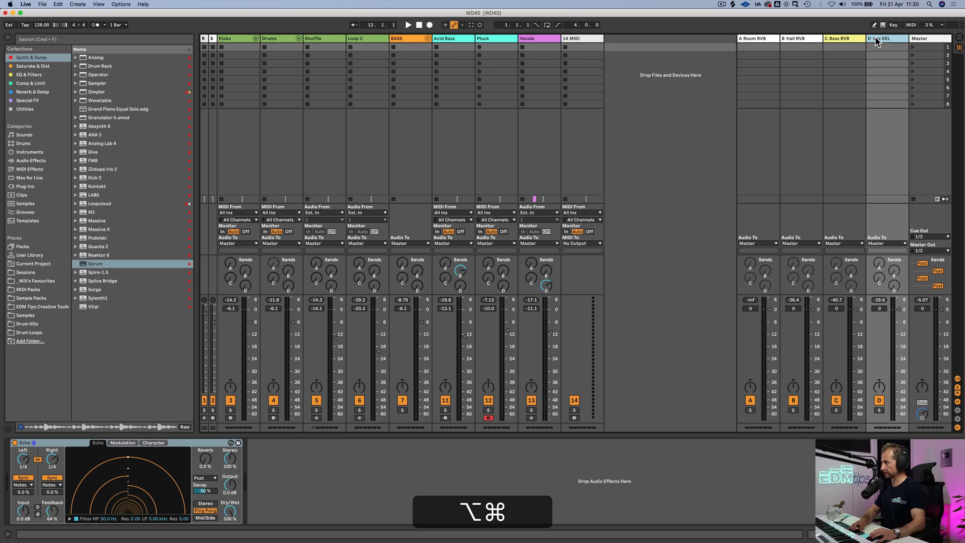
{"action": "key", "text": "alt+super+t"}
{"action": "left_click", "coordinate": [574, 38]}
{"action": "key", "text": "BackSpace"}
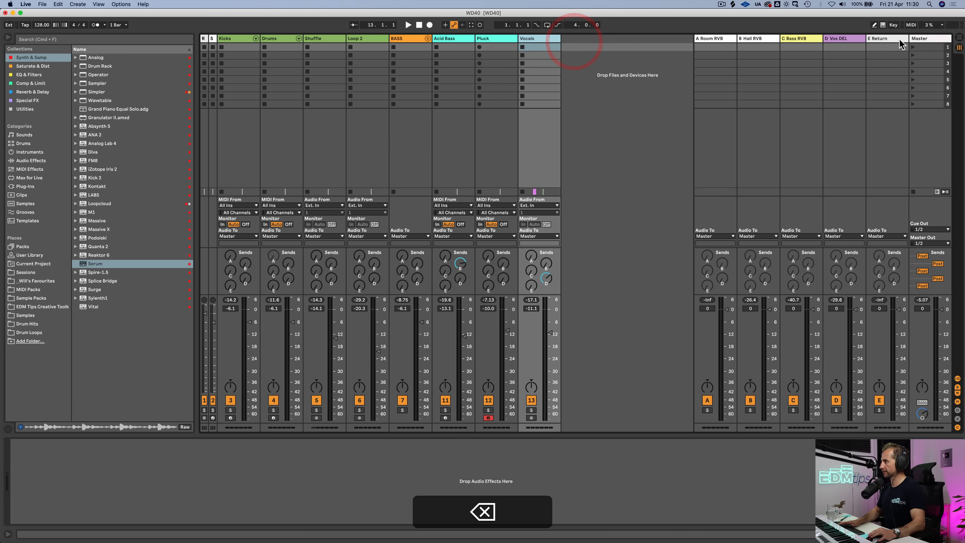
Rename the new return track as Pluck RVB and colour it pale green
{"action": "left_click", "coordinate": [896, 39]}
{"action": "key", "text": "super+r"}
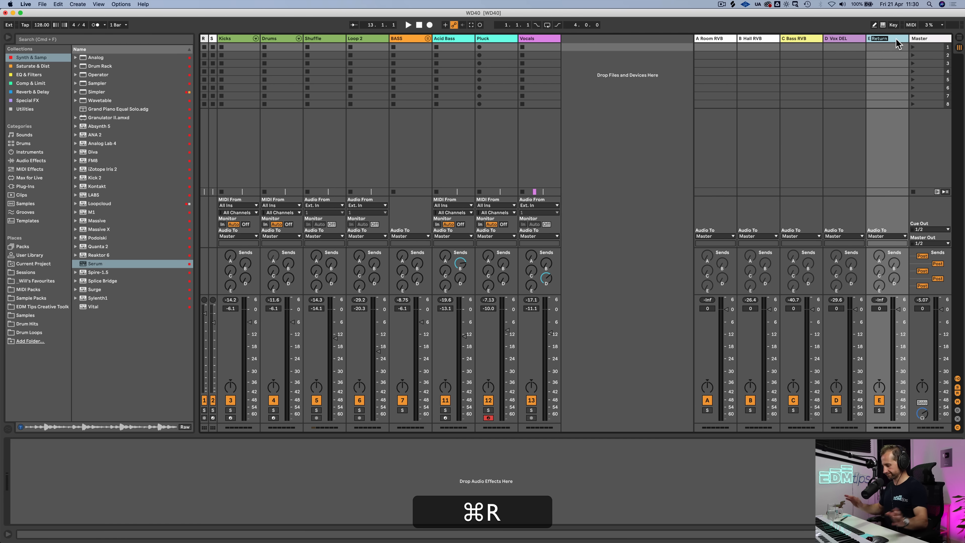
{"action": "type", "text": "Pk"}
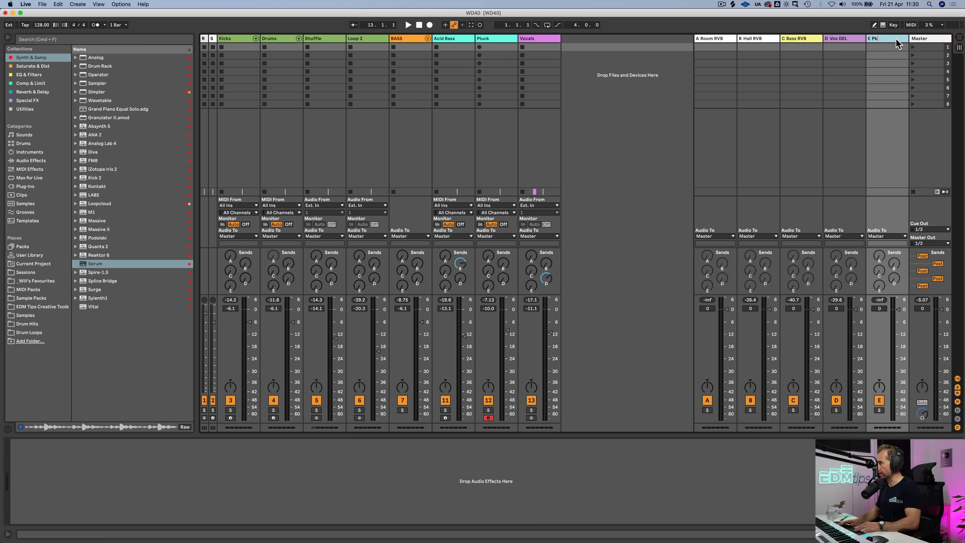
{"action": "key", "text": "BackSpace"}
{"action": "type", "text": "luck RVB"}
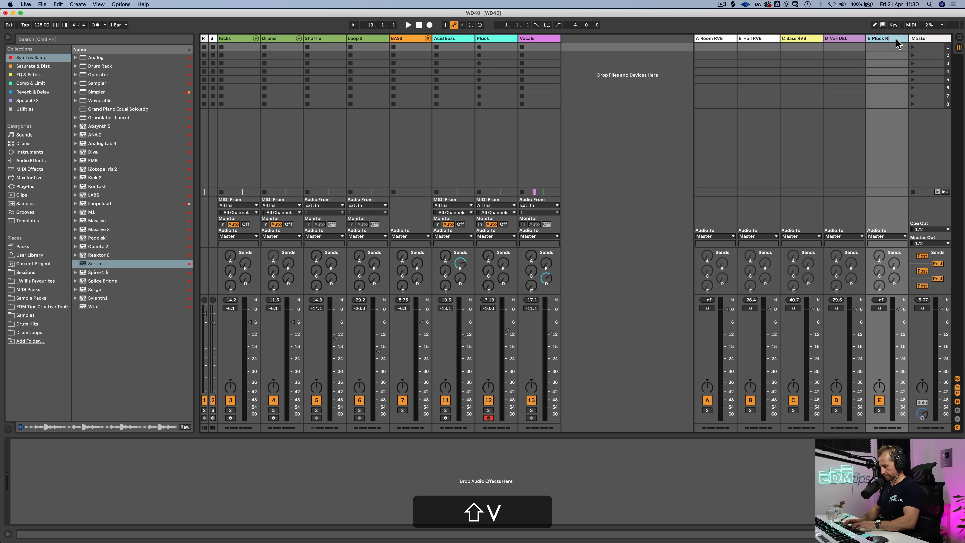
{"action": "key", "text": "Return"}
{"action": "right_click", "coordinate": [896, 38]}
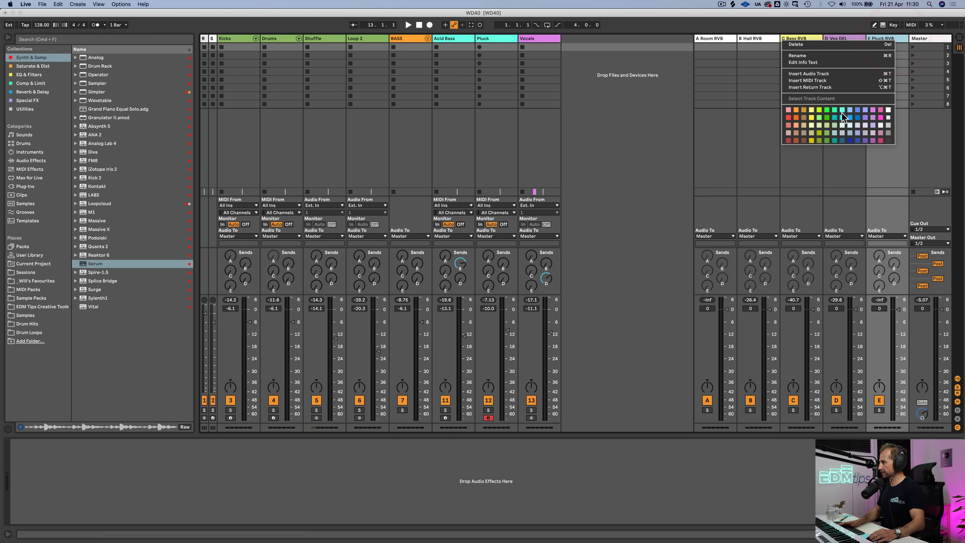
{"action": "left_click", "coordinate": [840, 126]}
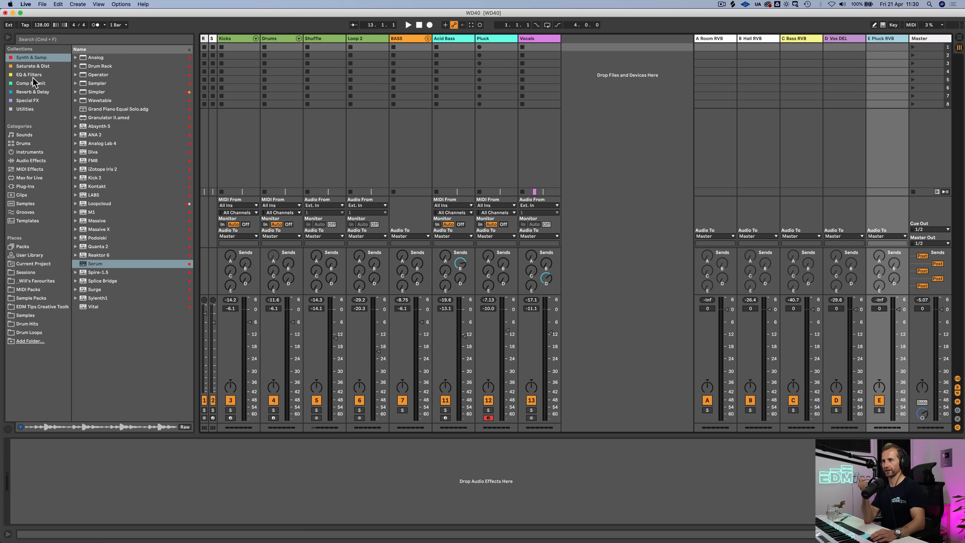
Add Reverb to the Pluck RVB return, with decay about 4.98 s and the reflect and diffuse levels at 6.0 dB
{"action": "left_click", "coordinate": [30, 92]}
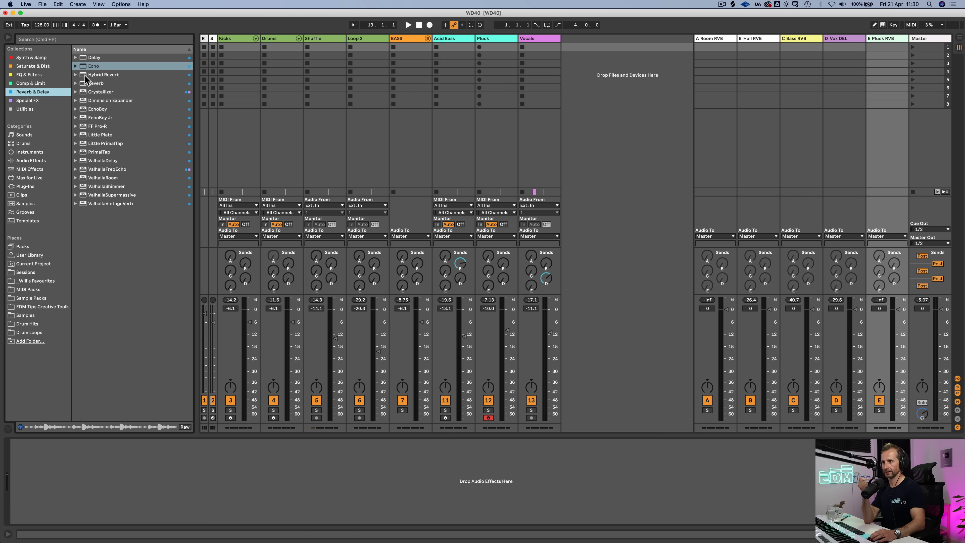
{"action": "left_click_drag", "start_coordinate": [89, 83], "coordinate": [880, 41]}
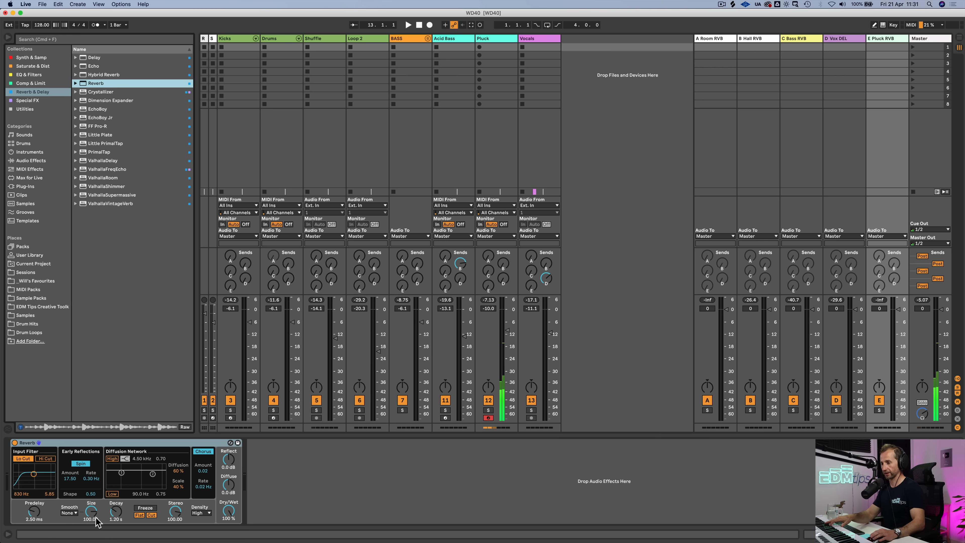
{"action": "left_click_drag", "start_coordinate": [116, 511], "coordinate": [116, 496]}
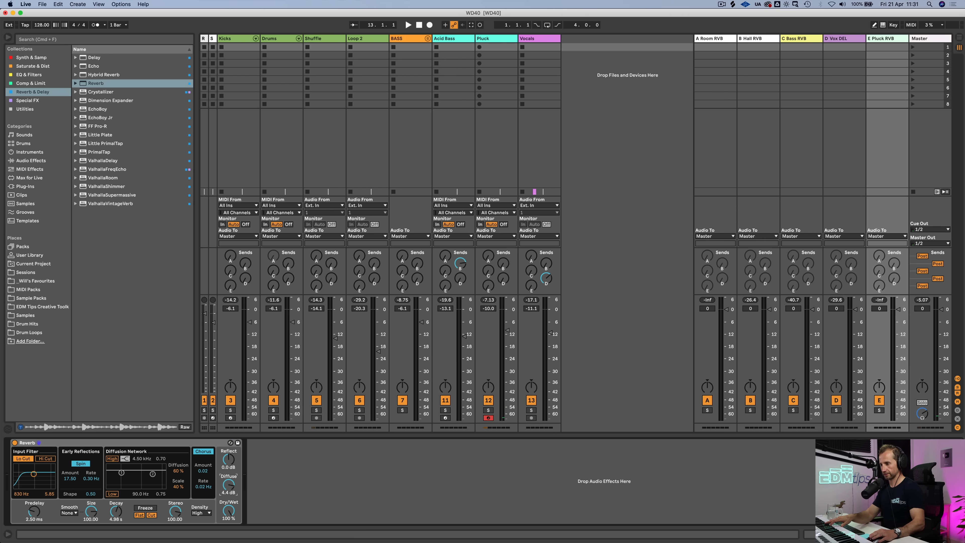
{"action": "left_click_drag", "start_coordinate": [229, 459], "coordinate": [229, 441]}
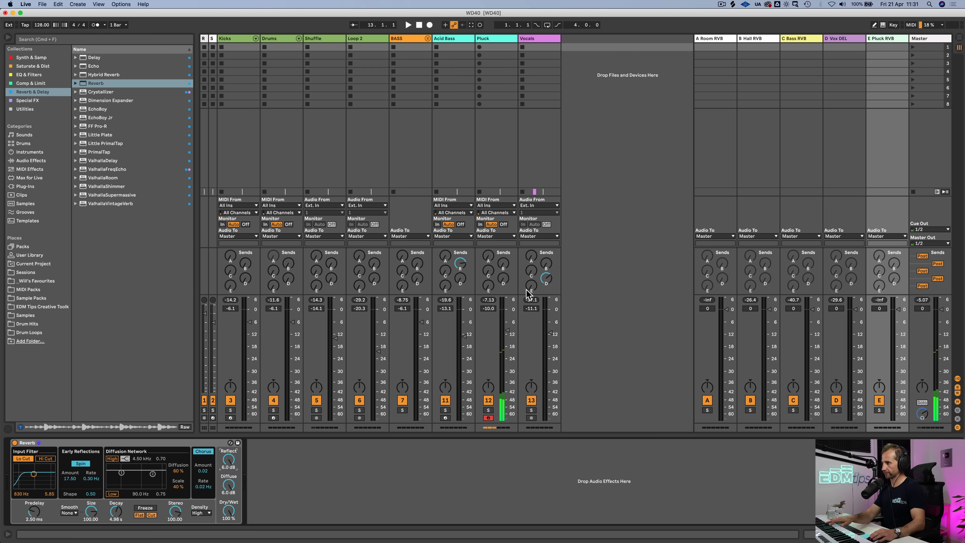
Send the Pluck track to the Pluck RVB return and tune its Reverb: decay 4.34 s, Hi Cut on, input filter about 1.54 kHz
{"action": "left_click_drag", "start_coordinate": [488, 285], "coordinate": [488, 278]}
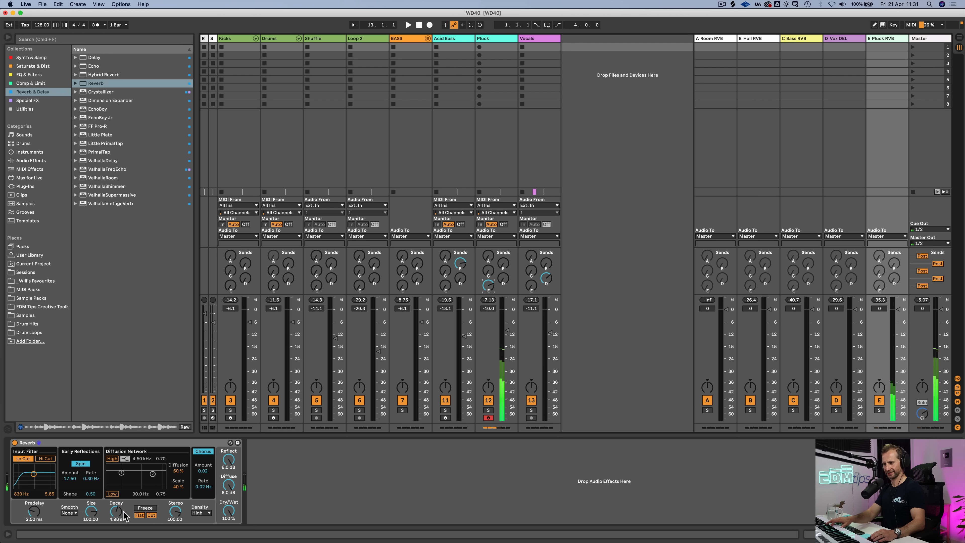
{"action": "left_click_drag", "start_coordinate": [123, 511], "coordinate": [123, 517]}
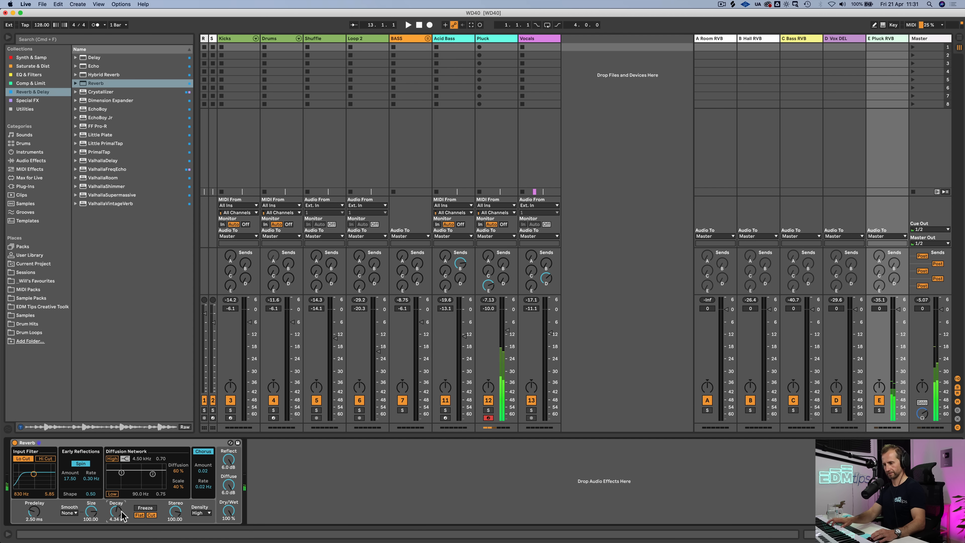
{"action": "left_click", "coordinate": [47, 458]}
{"action": "left_click_drag", "start_coordinate": [33, 474], "coordinate": [37, 469]}
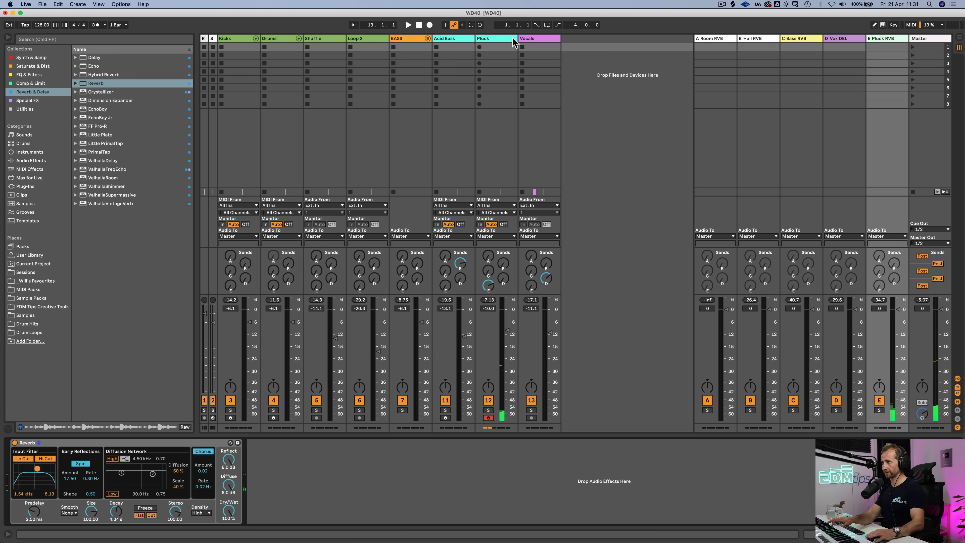
Expose Serum's Macro 1 as a configurable parameter on the Pluck track's device
{"action": "left_click", "coordinate": [498, 38]}
{"action": "left_click", "coordinate": [30, 443]}
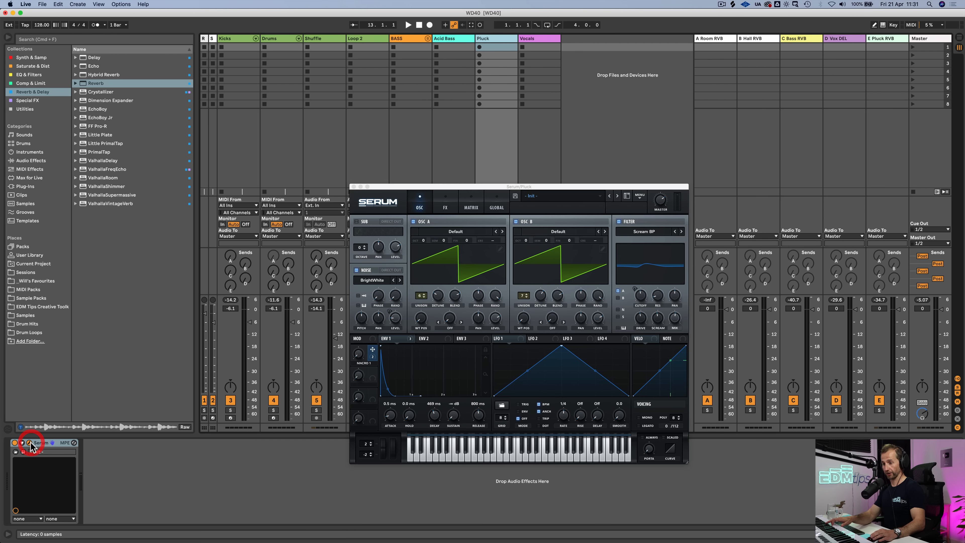
{"action": "left_click", "coordinate": [29, 442]}
{"action": "left_click", "coordinate": [22, 443]}
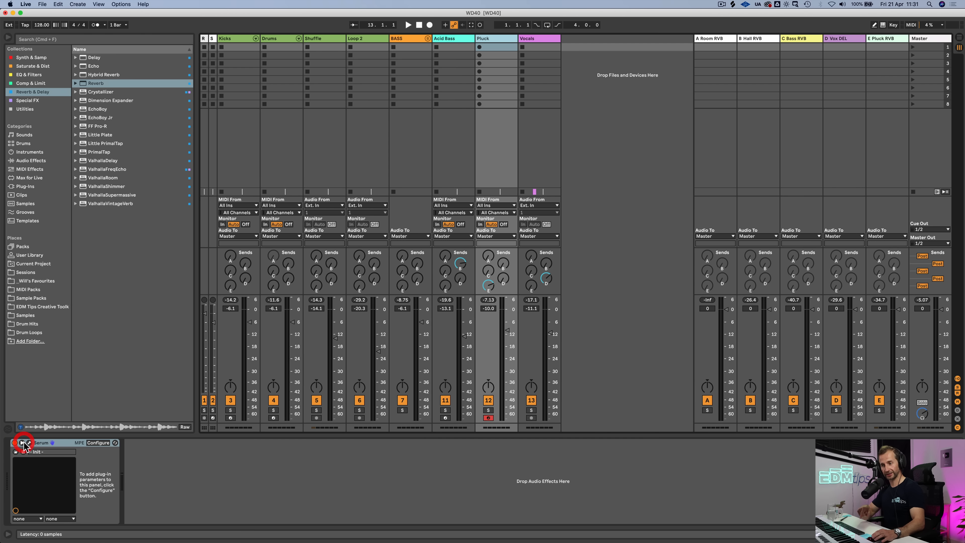
{"action": "left_click", "coordinate": [98, 443]}
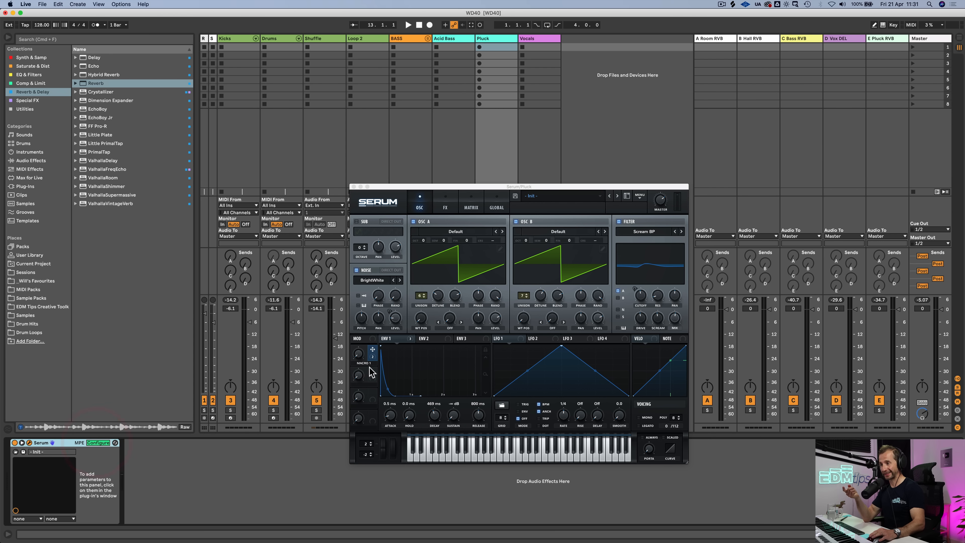
{"action": "left_click", "coordinate": [359, 355]}
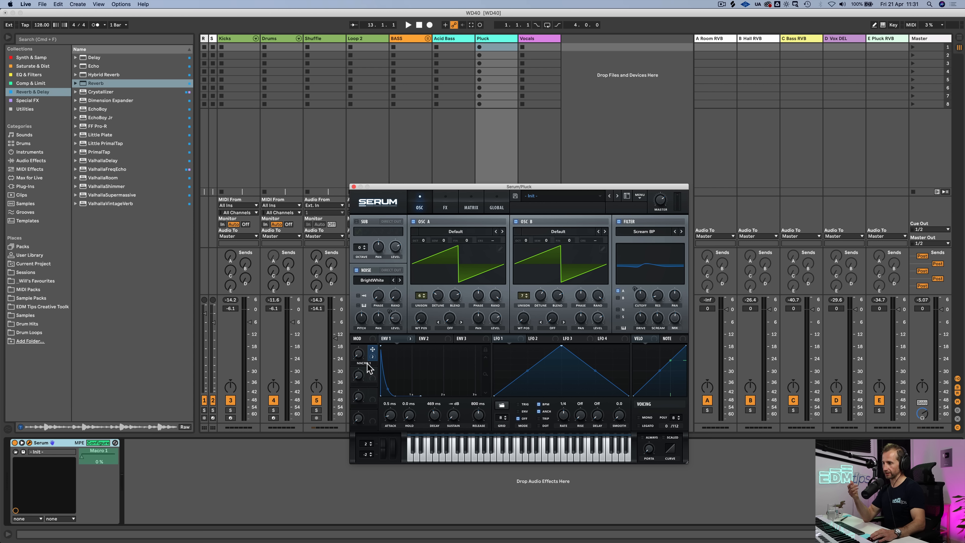
Rename Macro 1 as LP FILTER, close the Serum window and end parameter configuration
{"action": "type", "text": "LP FILTER"}
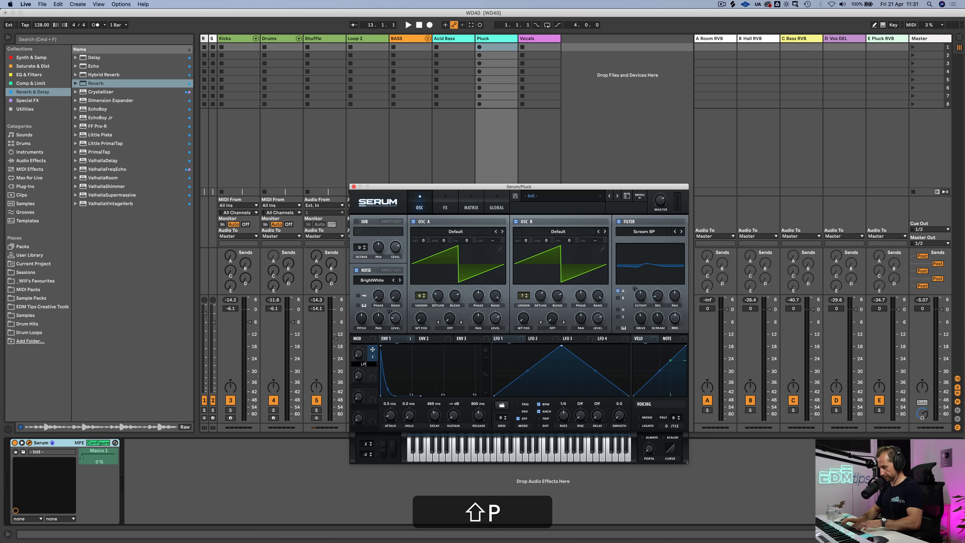
{"action": "key", "text": "Return"}
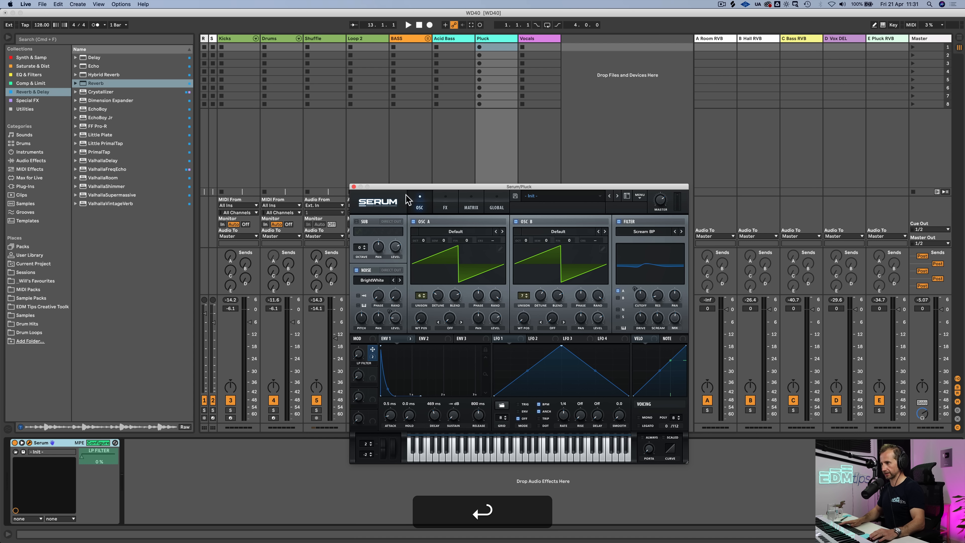
{"action": "left_click", "coordinate": [354, 186]}
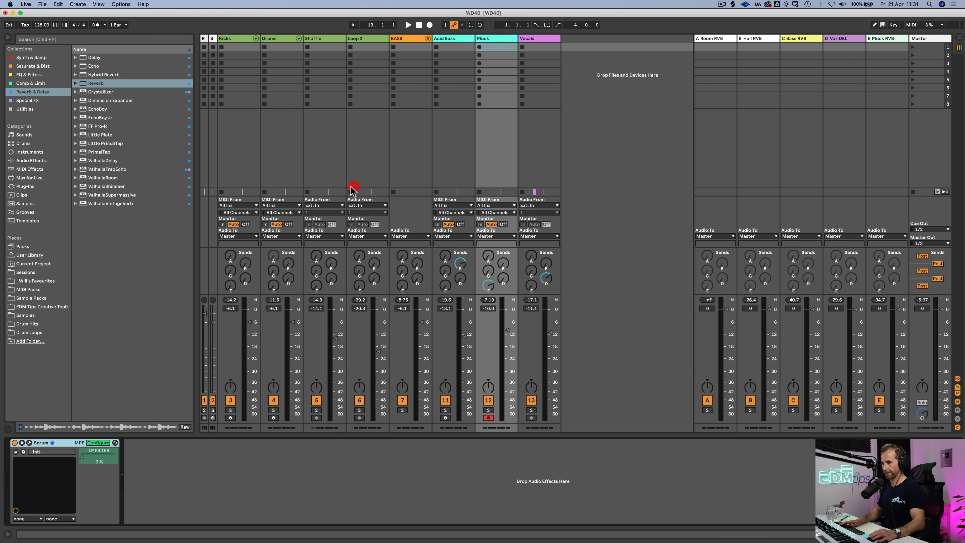
{"action": "left_click", "coordinate": [96, 446]}
Switch to Arrangement View, shrink the clip view to reveal more tracks and save the project
{"action": "key", "text": "shift+Tab"}
{"action": "key", "text": "Tab"}
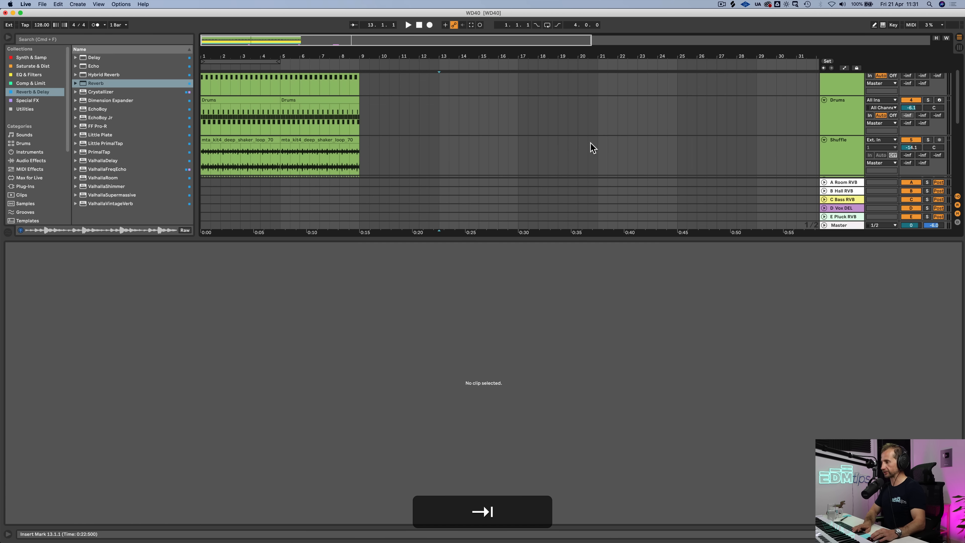
{"action": "left_click_drag", "start_coordinate": [488, 245], "coordinate": [474, 418]}
{"action": "key", "text": "super+s"}
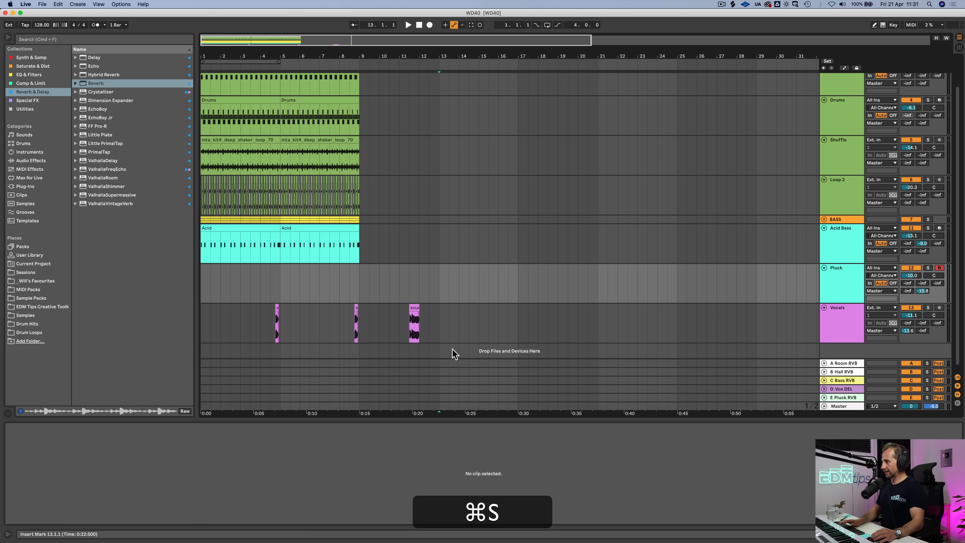
Move the last vocal clip to bar 21 and insert an empty MIDI clip from bar 9 to bar 17 on the Pluck track
{"action": "scroll", "coordinate": [433, 275], "scroll_direction": "down", "scroll_amount": 1}
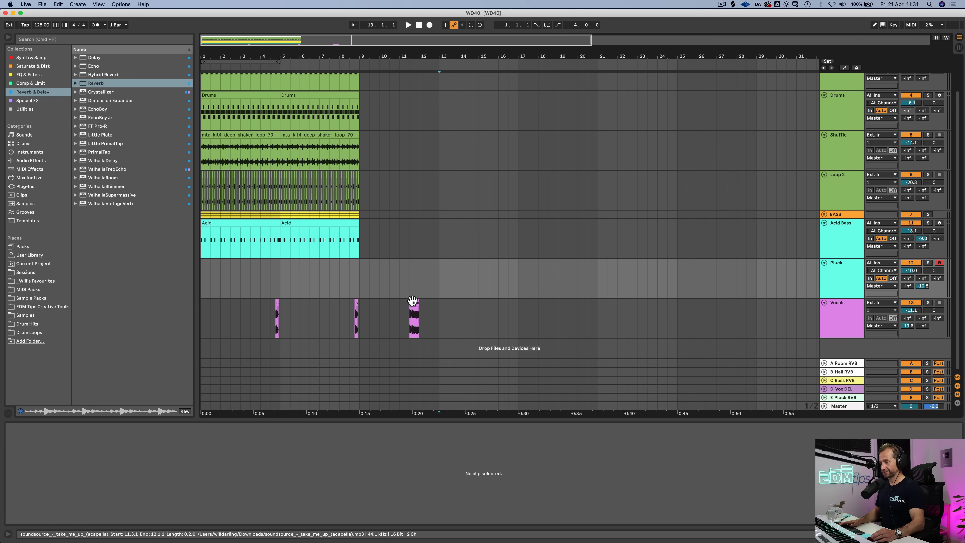
{"action": "left_click_drag", "start_coordinate": [414, 306], "coordinate": [603, 313]}
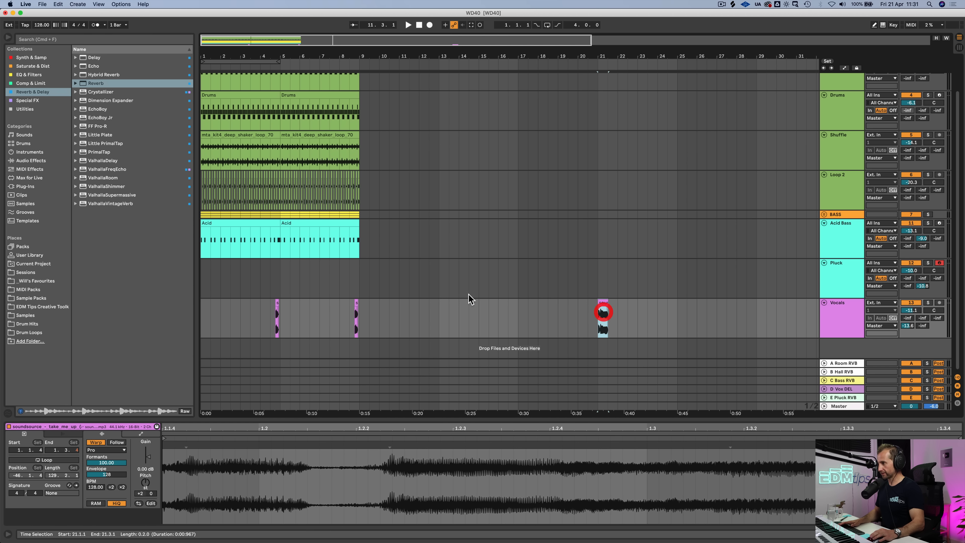
{"action": "left_click_drag", "start_coordinate": [359, 269], "coordinate": [489, 281]}
{"action": "left_click", "coordinate": [513, 276], "text": "shift"}
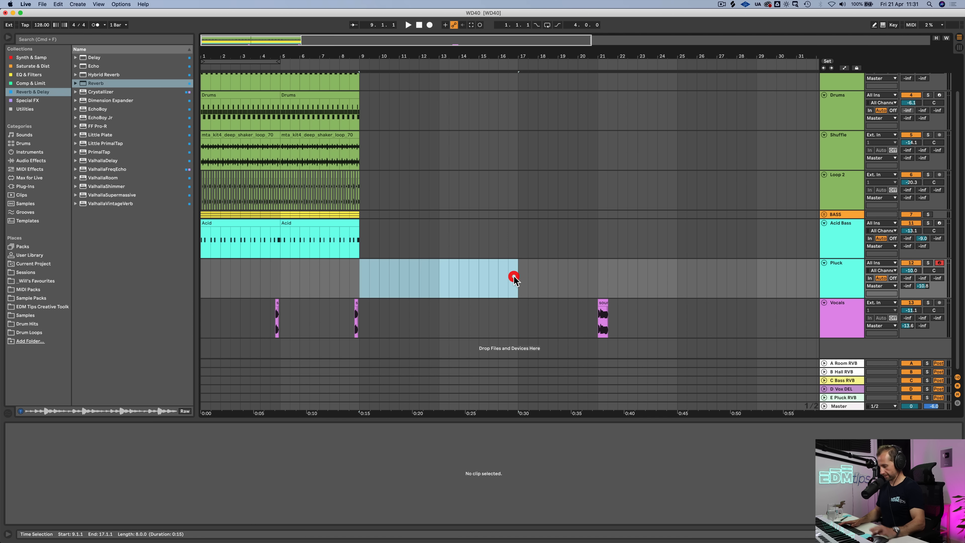
{"action": "key", "text": "shift+super+m"}
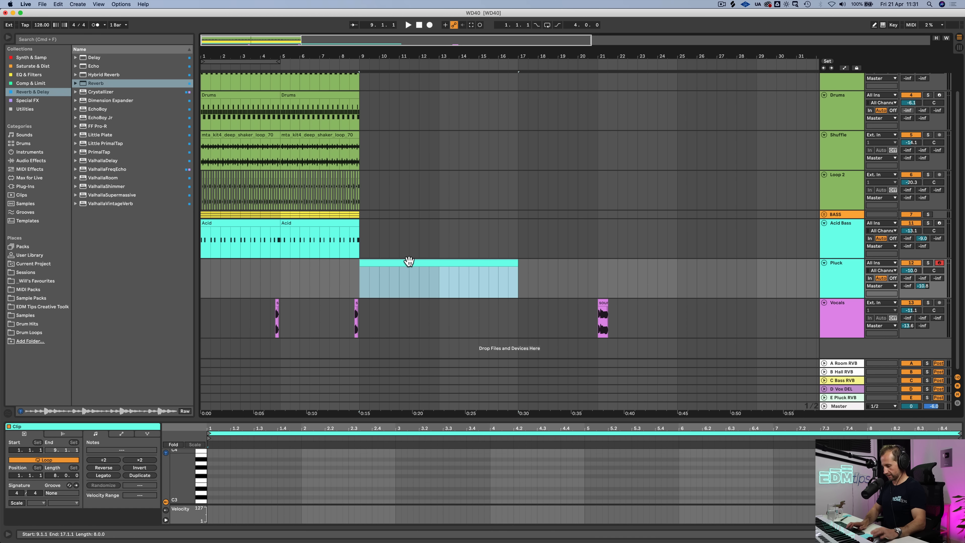
Name the new MIDI clip Pluck and open it in an enlarged note editor
{"action": "key", "text": "shift+super+r"}
{"action": "type", "text": "Pluck"}
{"action": "key", "text": "Return"}
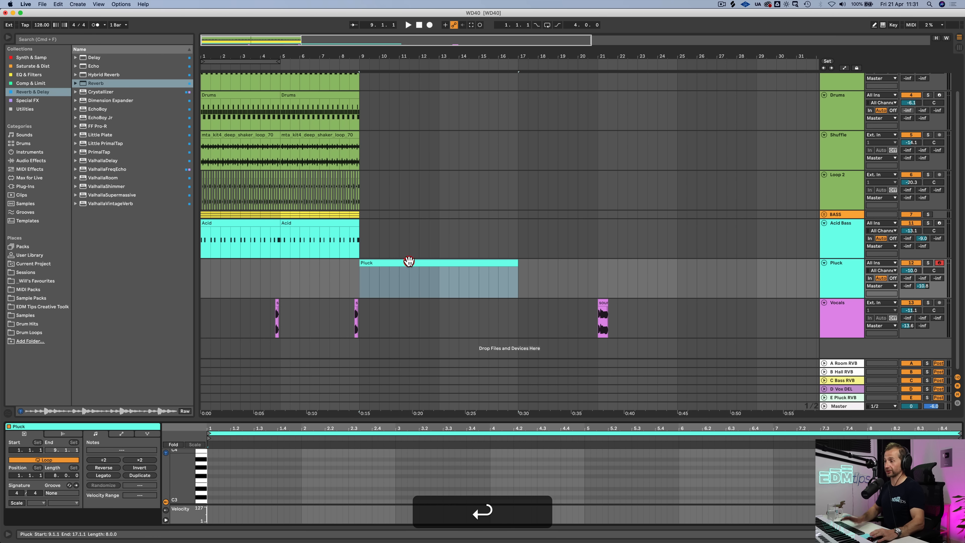
{"action": "left_click", "coordinate": [409, 262]}
{"action": "key", "text": "shift+Tab"}
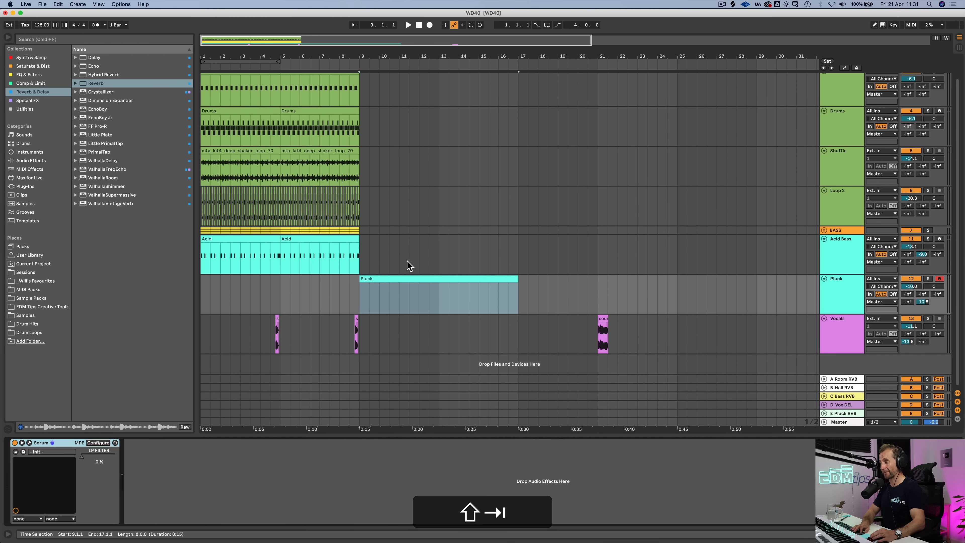
{"action": "double_click", "coordinate": [374, 280]}
{"action": "left_click_drag", "start_coordinate": [345, 434], "coordinate": [363, 188]}
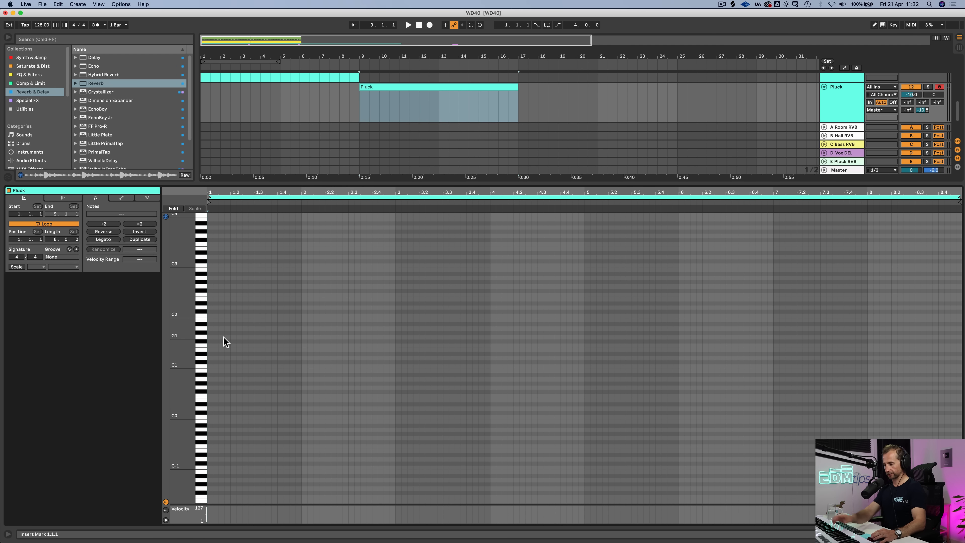
Add sixteenth C3 notes at 1.1.2, 1.1.4 and 1.2.3, auditioning the rhythm
{"action": "double_click", "coordinate": [215, 265]}
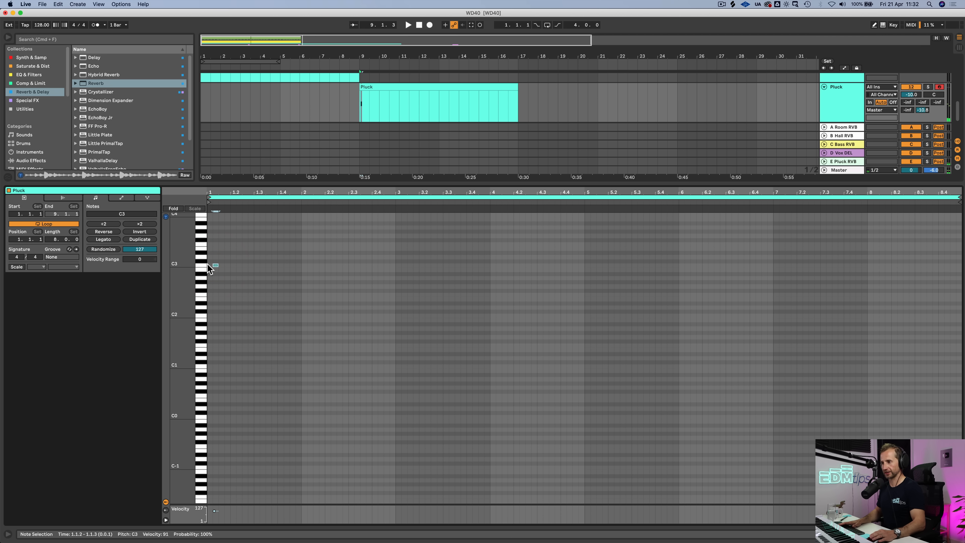
{"action": "key", "text": "space"}
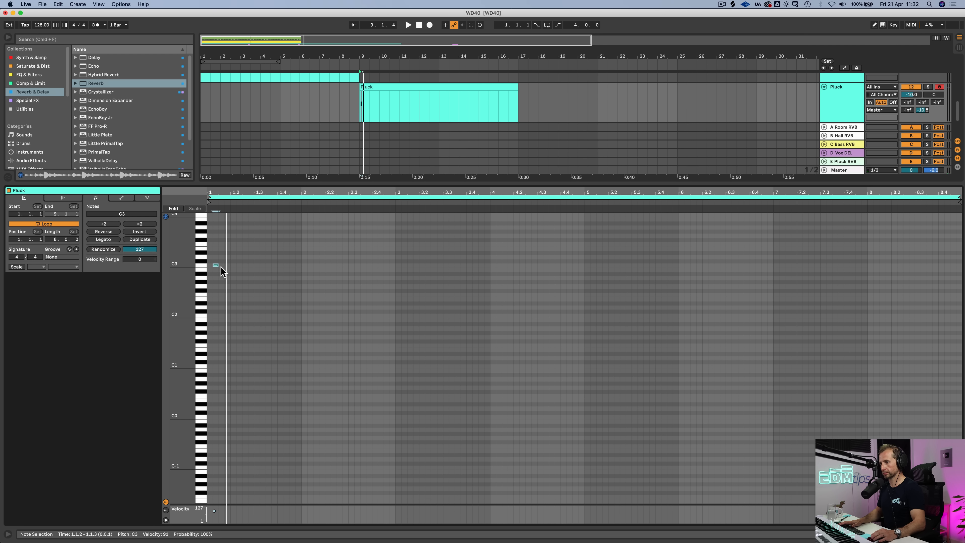
{"action": "double_click", "coordinate": [227, 264]}
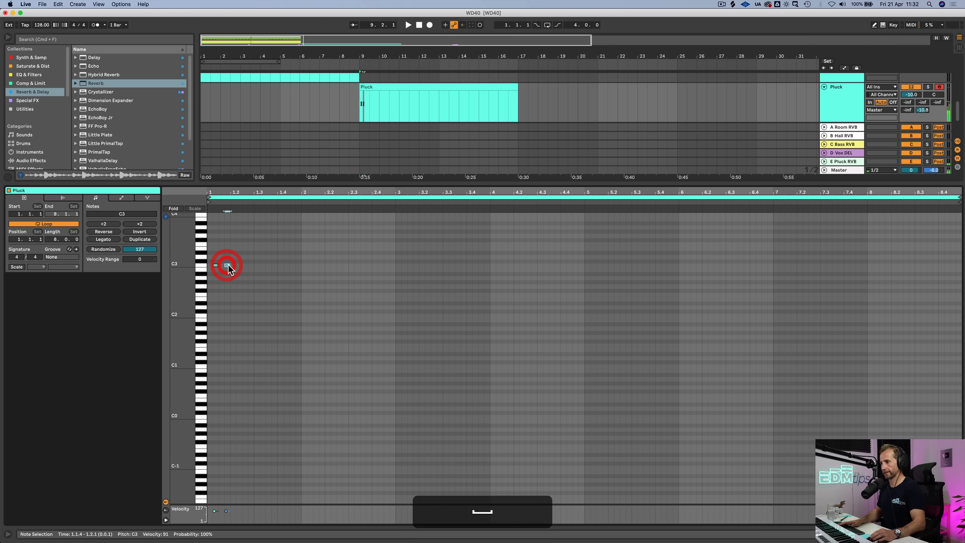
{"action": "double_click", "coordinate": [245, 264]}
{"action": "key", "text": "space"}
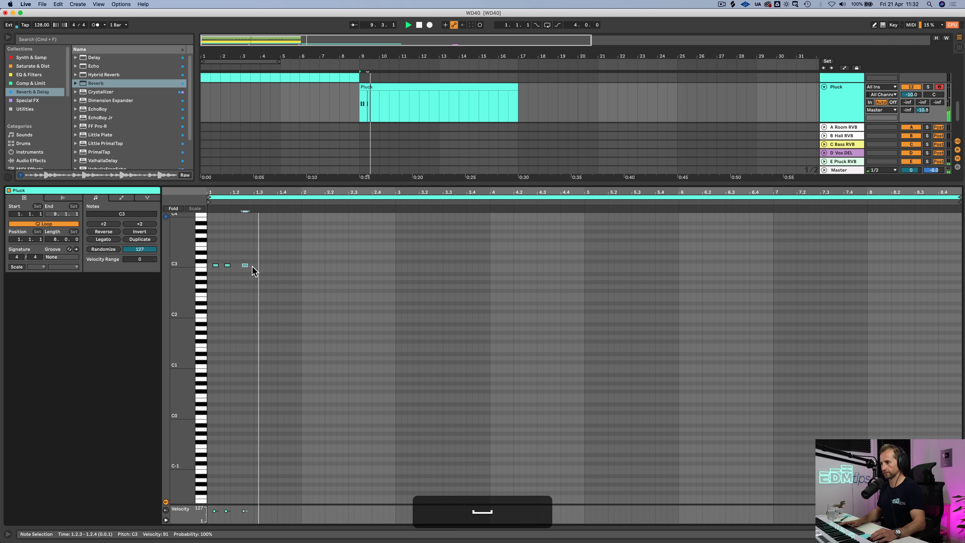
Set the Pluck clip's scale to C Minor and limit the note editor to the rows in that scale
{"action": "scroll", "coordinate": [251, 276], "scroll_direction": "up", "scroll_amount": 5}
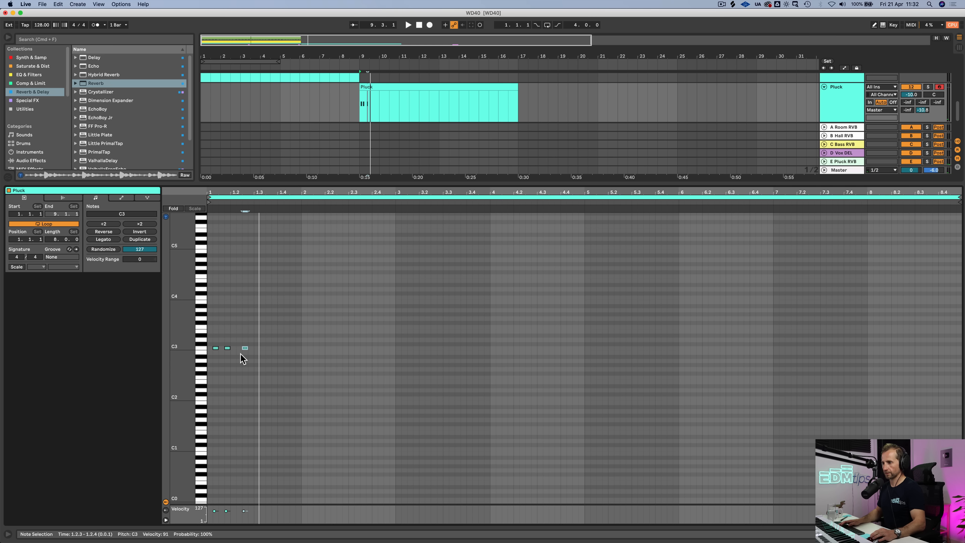
{"action": "left_click_drag", "start_coordinate": [254, 350], "coordinate": [193, 334]}
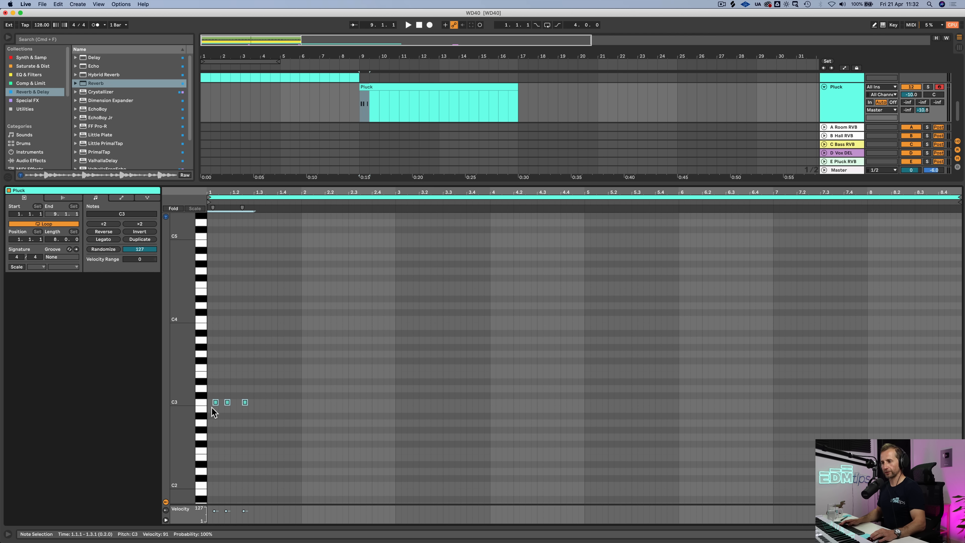
{"action": "left_click", "coordinate": [17, 267]}
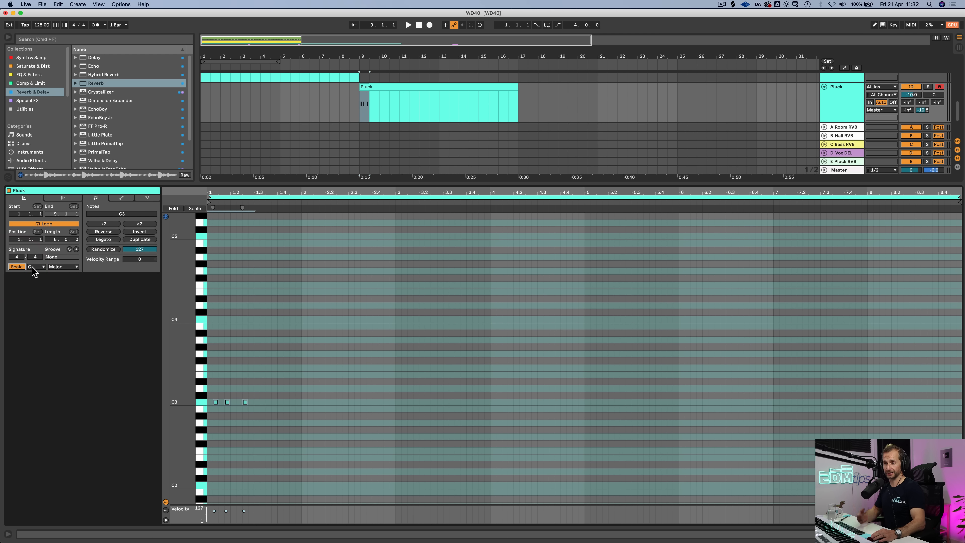
{"action": "left_click", "coordinate": [47, 267]}
{"action": "left_click", "coordinate": [57, 280]}
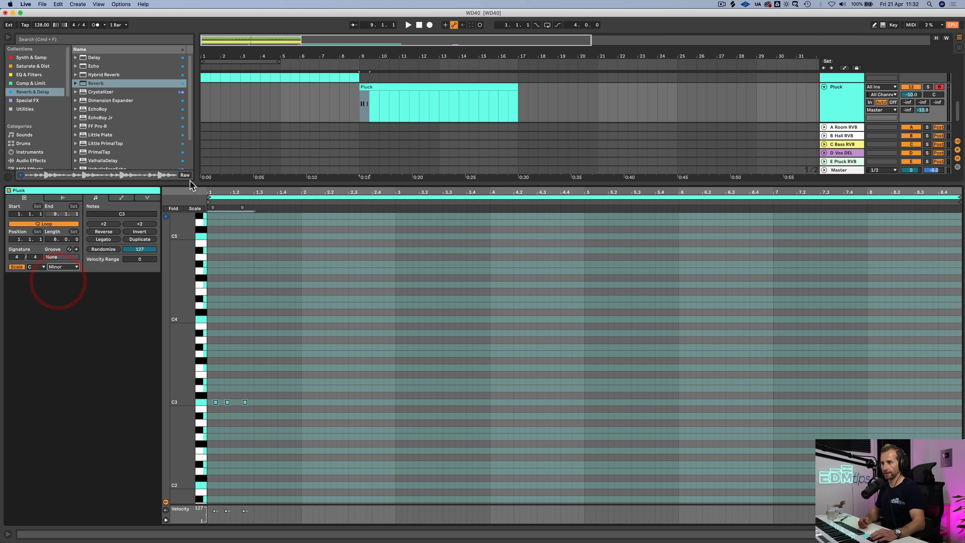
{"action": "left_click", "coordinate": [195, 208]}
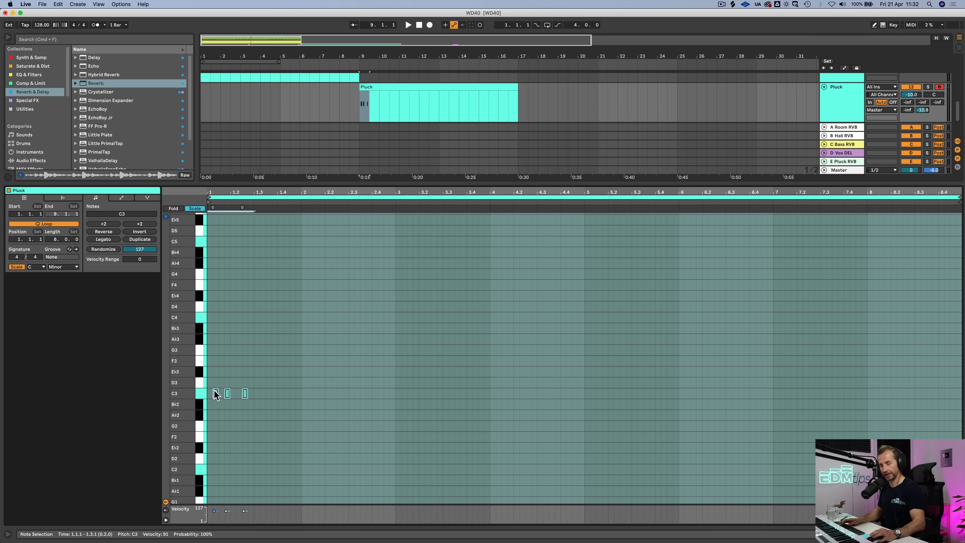
Copy the three C3 notes up to E♭3 and G3 to build C minor chords, and audition them
{"action": "left_click", "coordinate": [215, 391]}
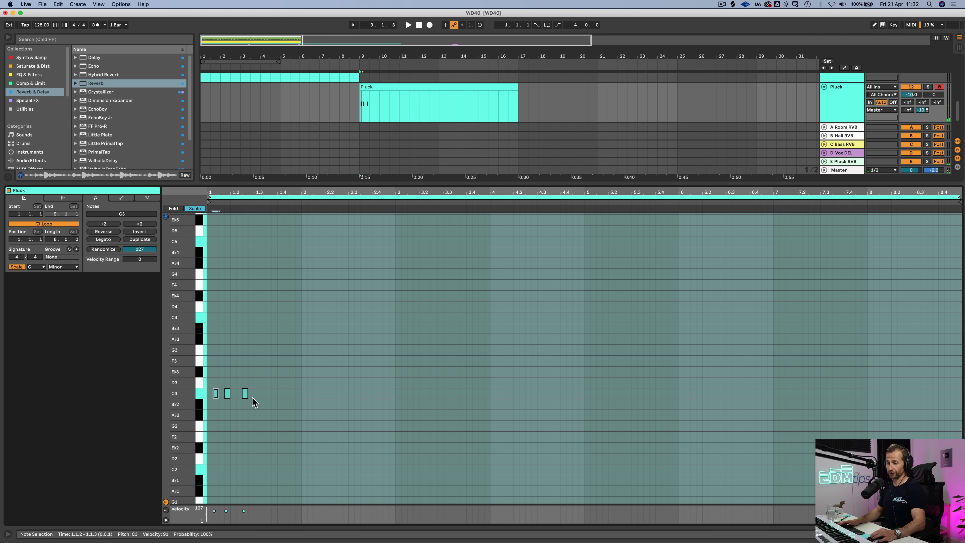
{"action": "left_click_drag", "start_coordinate": [255, 397], "coordinate": [215, 351]}
{"action": "key", "text": "p"}
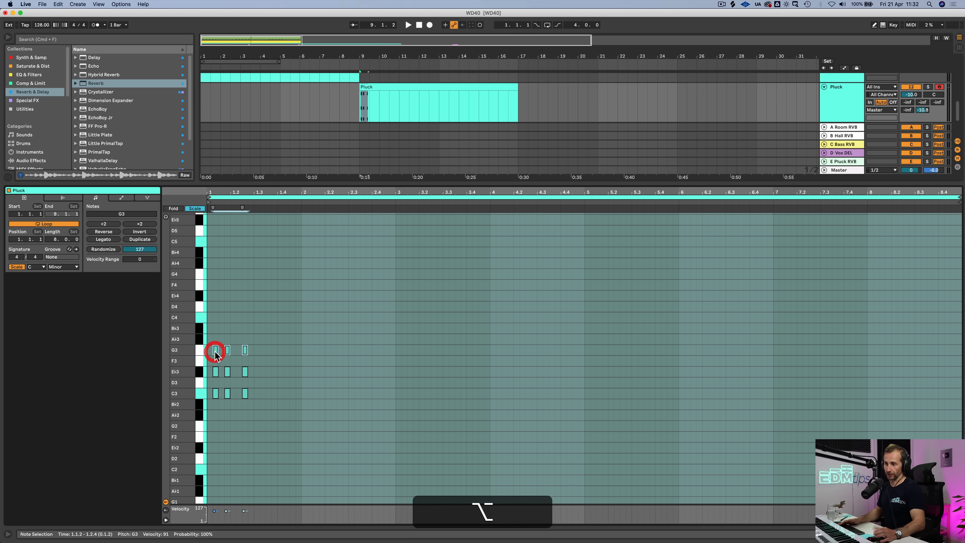
{"action": "key", "text": "space"}
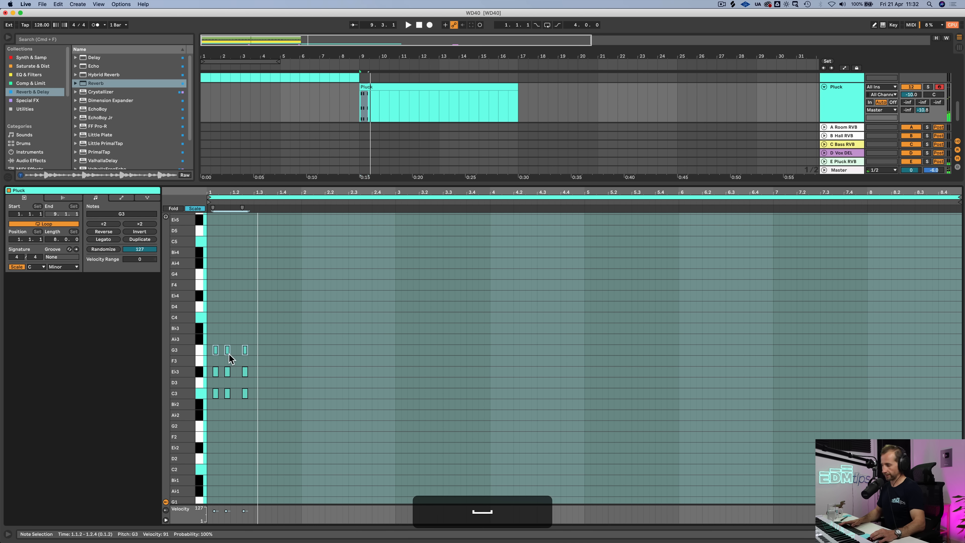
{"action": "key", "text": "p"}
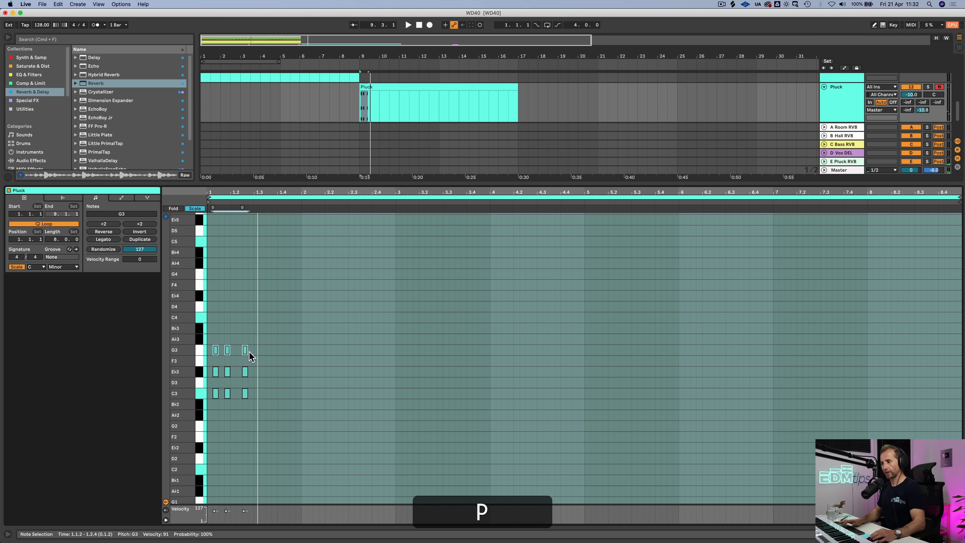
Show all note rows again and raise the G3 and E♭3 chord notes by one octave
{"action": "left_click", "coordinate": [194, 209]}
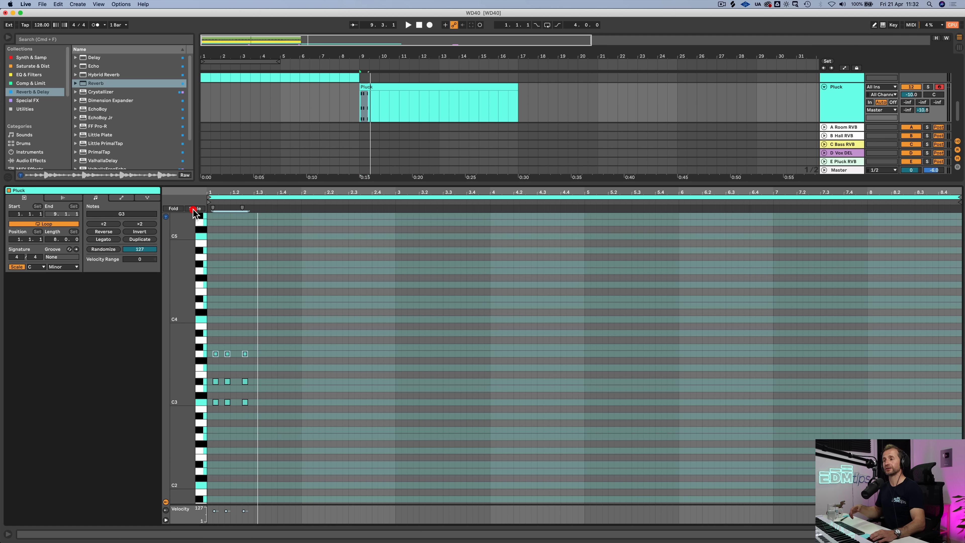
{"action": "left_click", "coordinate": [253, 365]}
{"action": "left_click", "coordinate": [204, 354]}
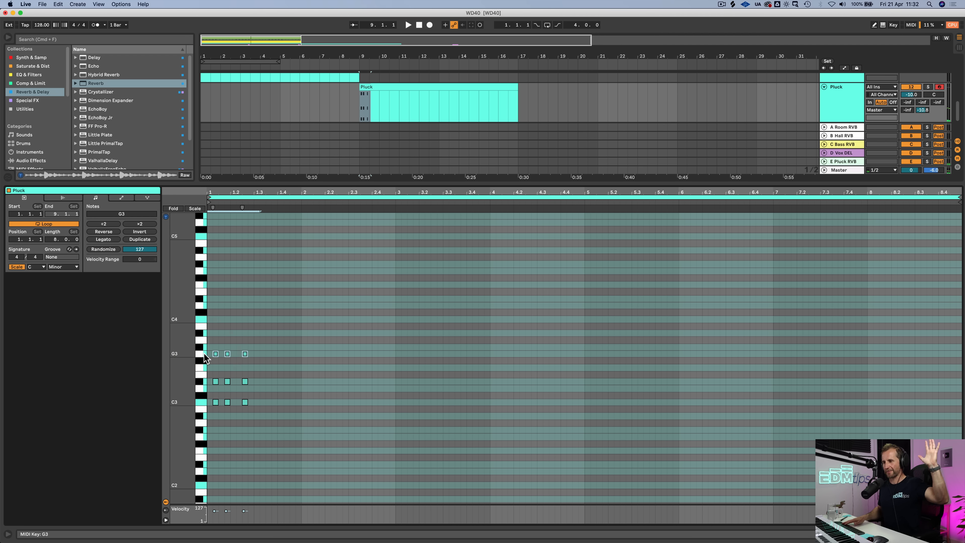
{"action": "key", "text": "shift+Up"}
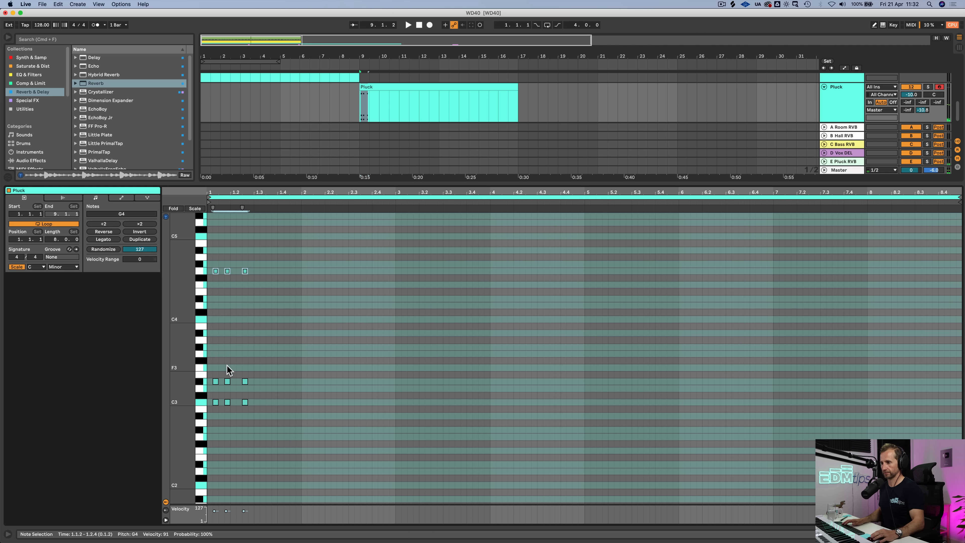
{"action": "left_click_drag", "start_coordinate": [258, 387], "coordinate": [212, 379]}
{"action": "key", "text": "shift+Up"}
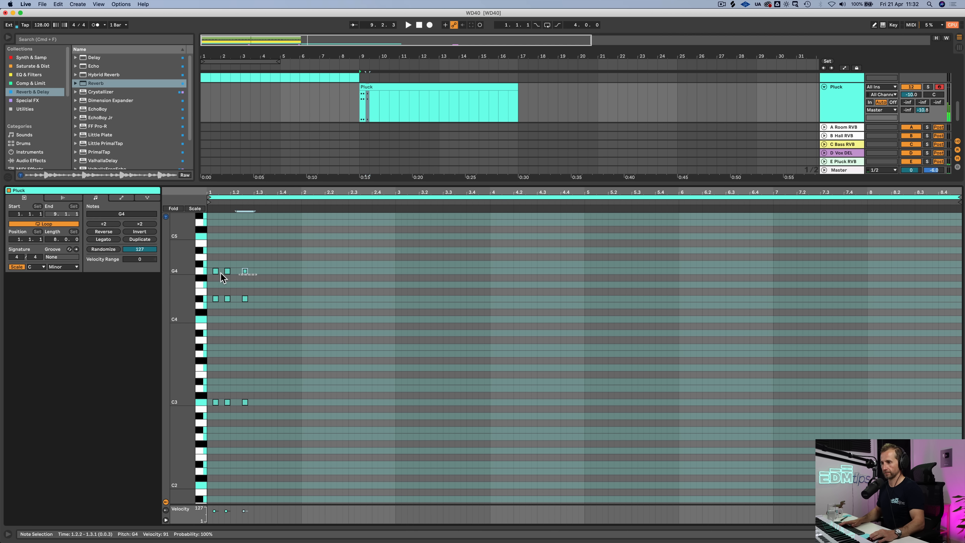
Lower the G4 notes one octave to G3 and audition the opened-up chord voicing
{"action": "left_click", "coordinate": [205, 271]}
{"action": "key", "text": "shift+Down"}
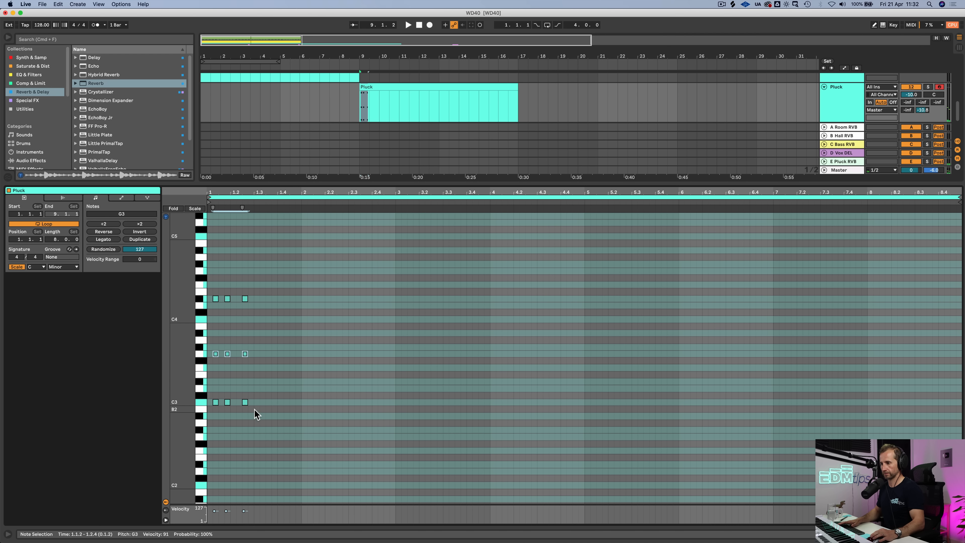
{"action": "key", "text": "space"}
{"action": "key", "text": "space"}
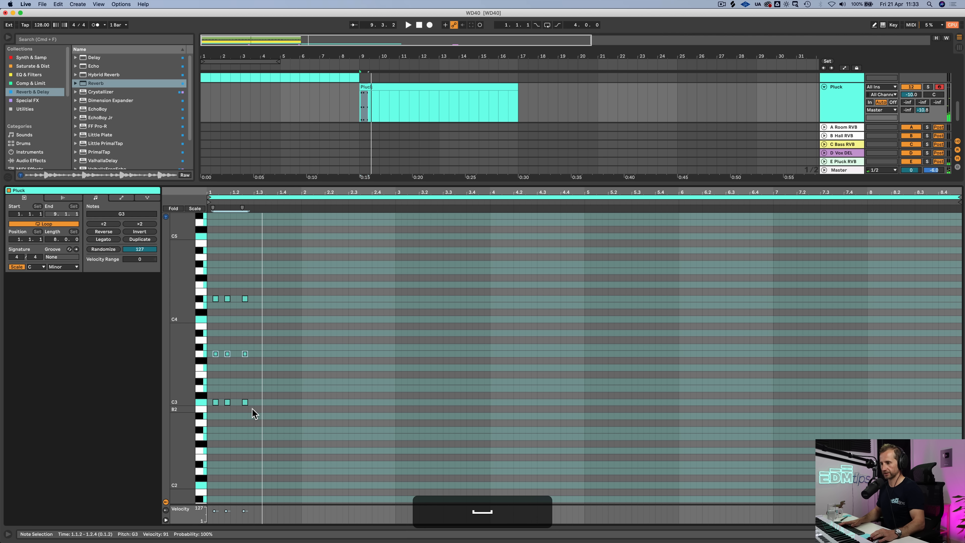
Try the C3 chord notes one octave higher
{"action": "left_click", "coordinate": [252, 408]}
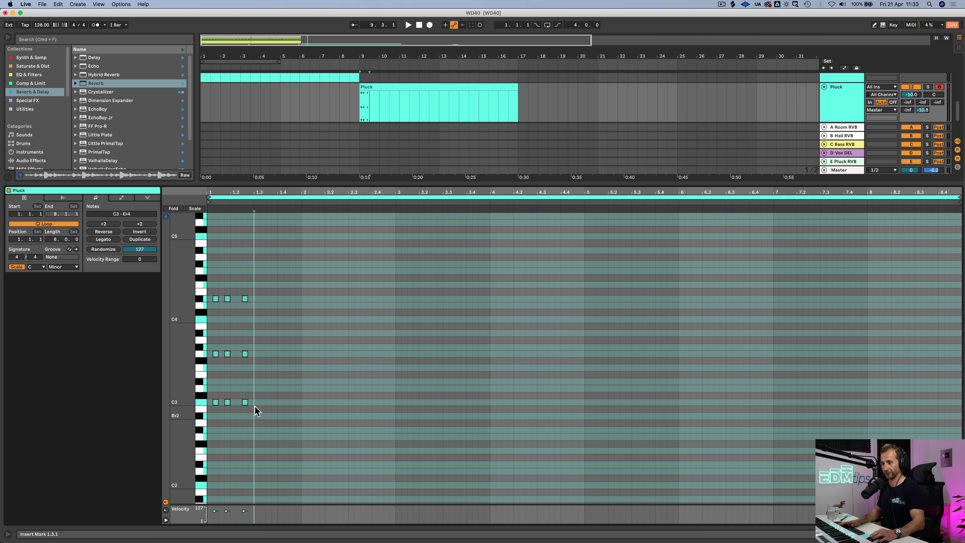
{"action": "left_click_drag", "start_coordinate": [253, 405], "coordinate": [174, 269]}
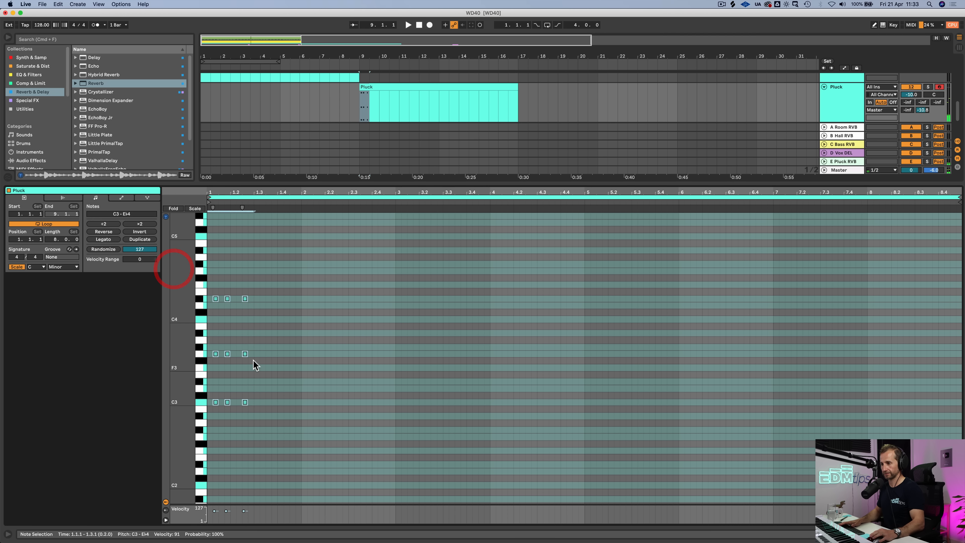
{"action": "left_click_drag", "start_coordinate": [254, 362], "coordinate": [205, 356]}
{"action": "left_click_drag", "start_coordinate": [258, 410], "coordinate": [205, 395]}
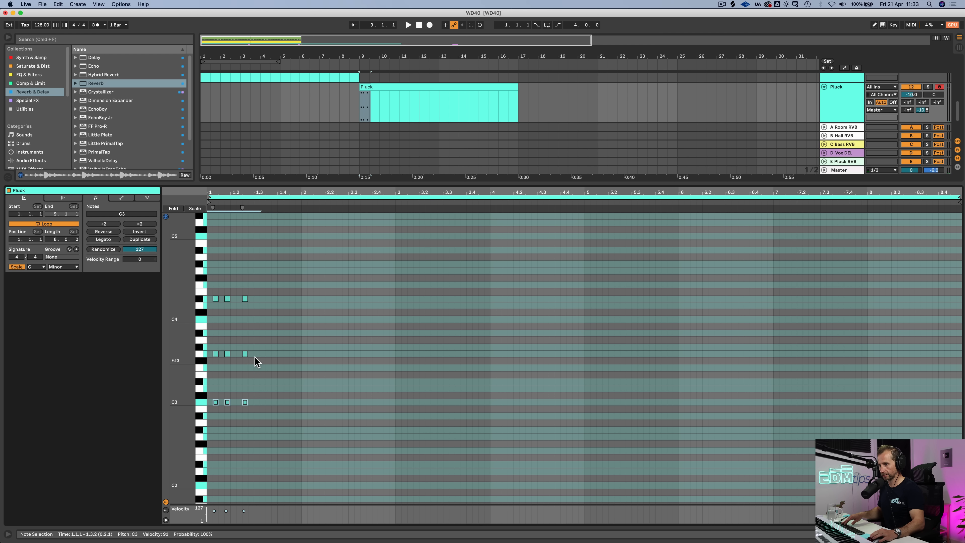
{"action": "key", "text": "shift+Up"}
{"action": "key", "text": "shift+Down"}
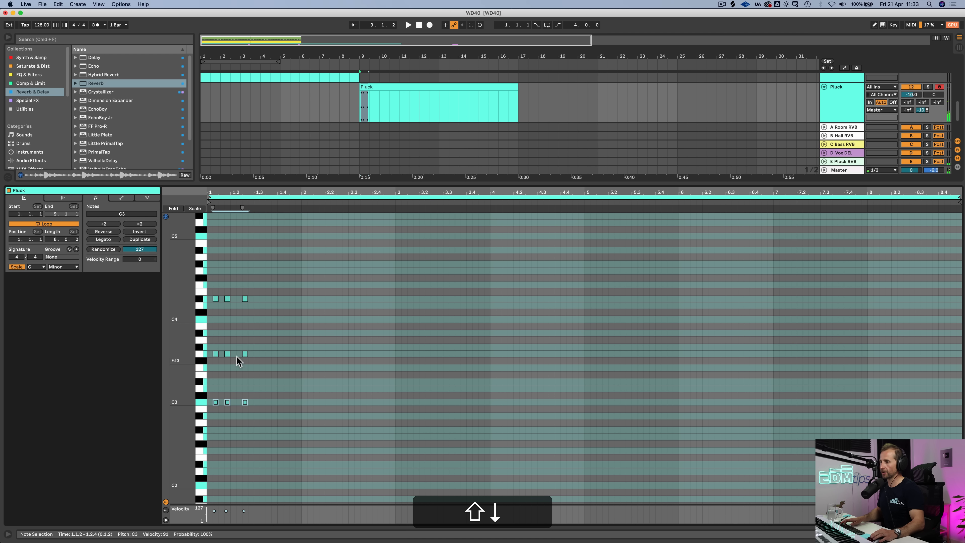
Duplicate the half-bar chord pattern until it fills the first four bars of the clip, and play it
{"action": "left_click_drag", "start_coordinate": [253, 407], "coordinate": [200, 293]}
{"action": "key", "text": "super+d"}
{"action": "key", "text": "super+d"}
{"action": "key", "text": "super+d"}
{"action": "key", "text": "super+d"}
{"action": "key", "text": "super+d"}
{"action": "key", "text": "super+d"}
{"action": "key", "text": "super+d"}
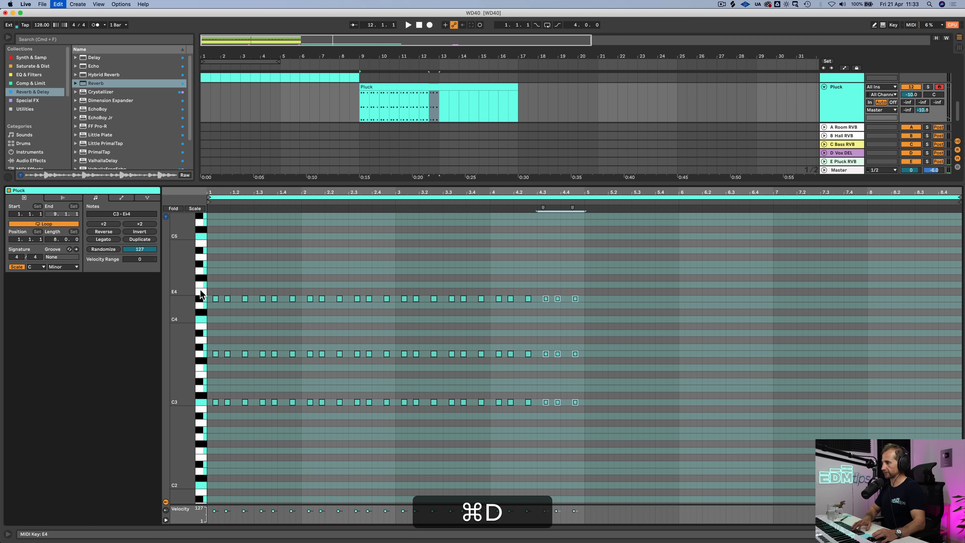
{"action": "key", "text": "space"}
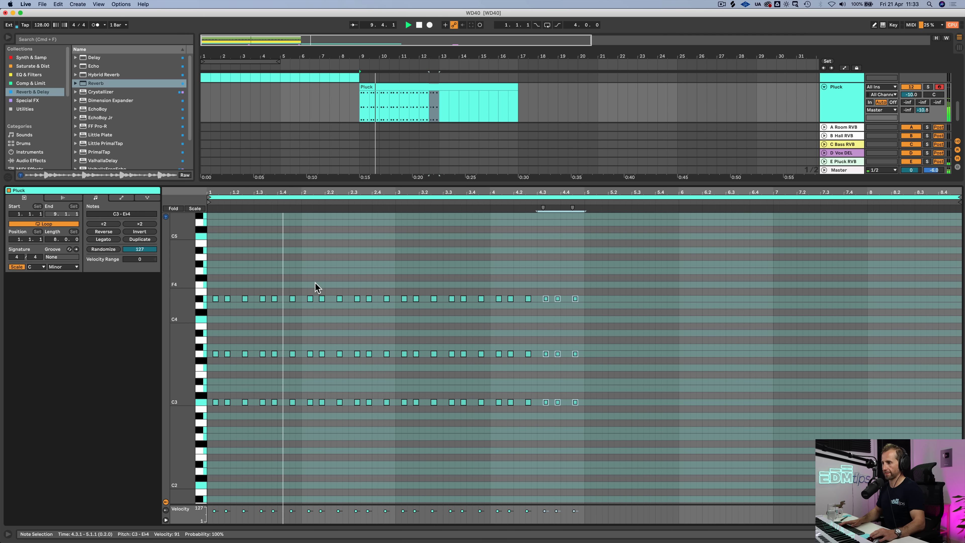
Continue duplicating the half-bar chord pattern through bars 5 to 8 of the clip
{"action": "key", "text": "super+d"}
{"action": "key", "text": "super+d"}
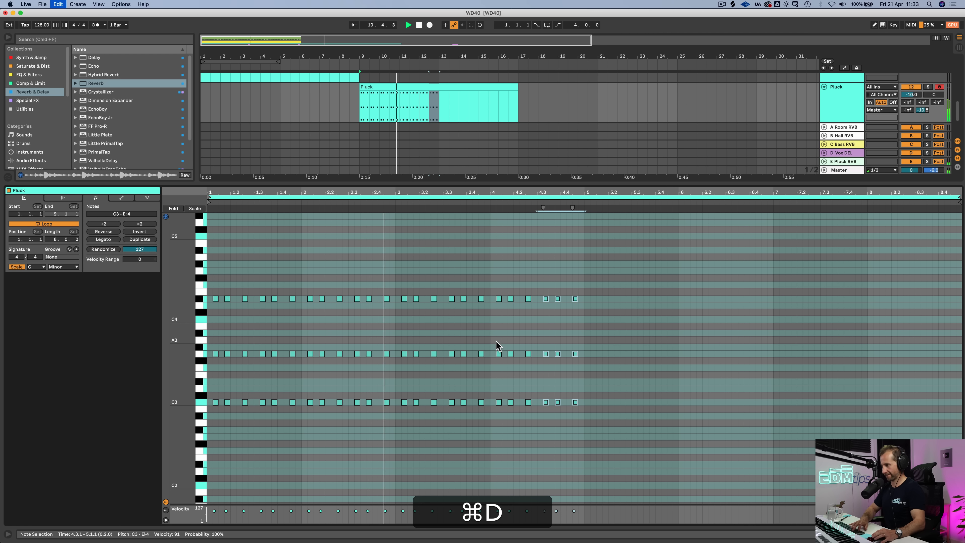
{"action": "key", "text": "super+d"}
{"action": "key", "text": "super+d"}
{"action": "key", "text": "super+d"}
{"action": "key", "text": "super+d"}
{"action": "key", "text": "super+d"}
{"action": "key", "text": "super+d"}
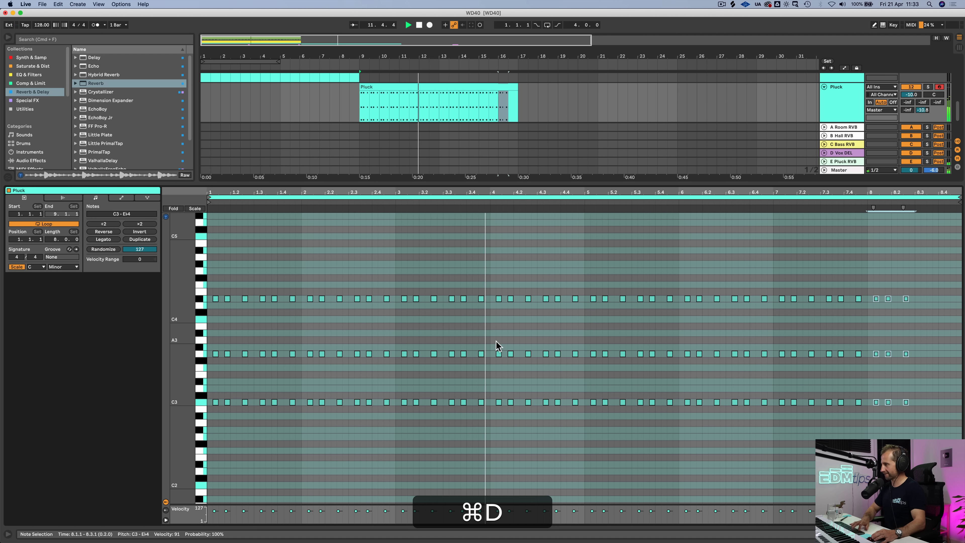
{"action": "key", "text": "super+shift+d"}
Duplicate the Pluck clip so the copy starts at bar 17, and open the copy in the note editor
{"action": "key", "text": "shift+Tab"}
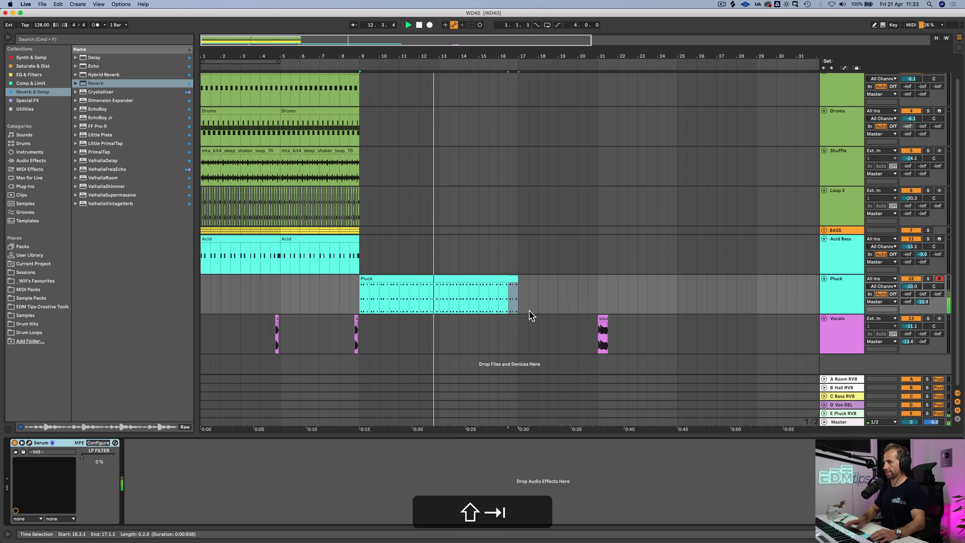
{"action": "left_click", "coordinate": [510, 278]}
{"action": "left_click", "coordinate": [500, 277]}
{"action": "key", "text": "super+d"}
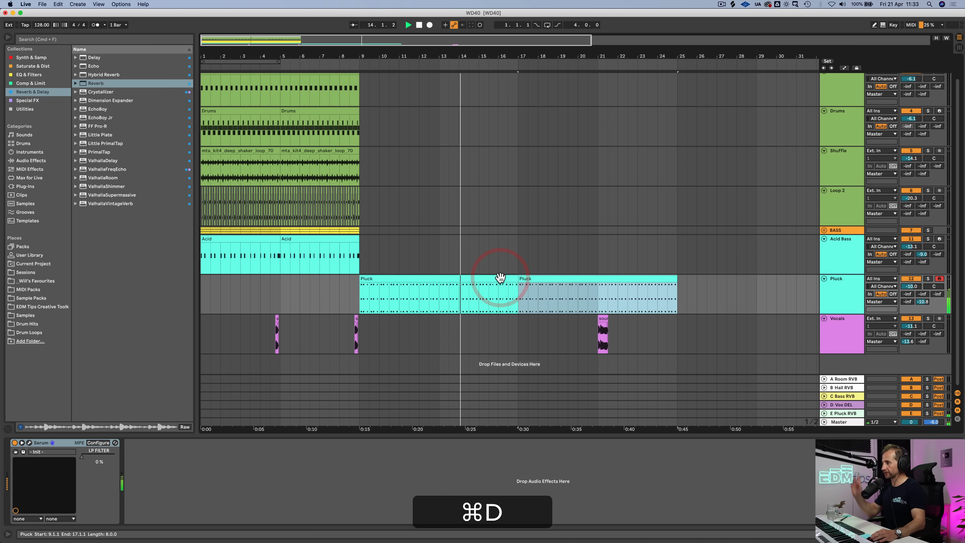
{"action": "left_click", "coordinate": [535, 280]}
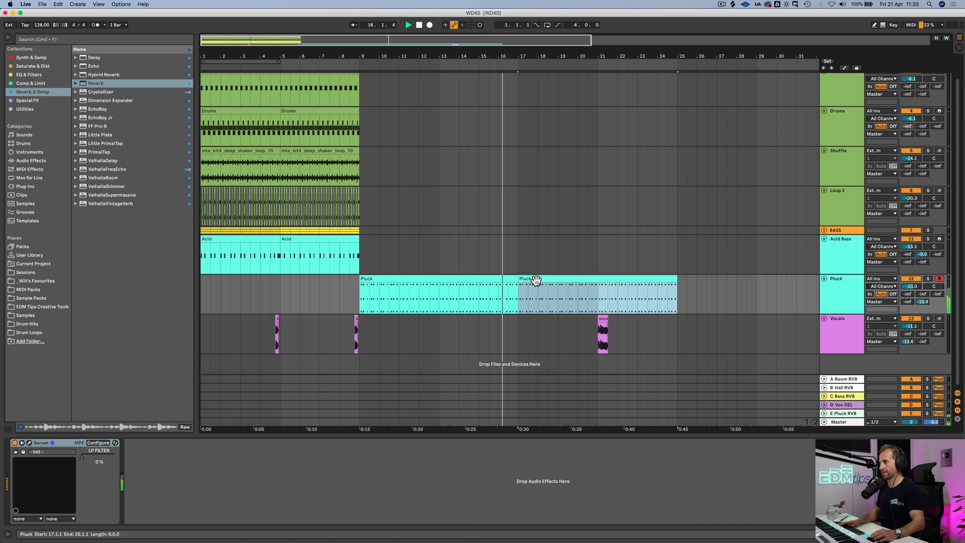
{"action": "double_click", "coordinate": [534, 280]}
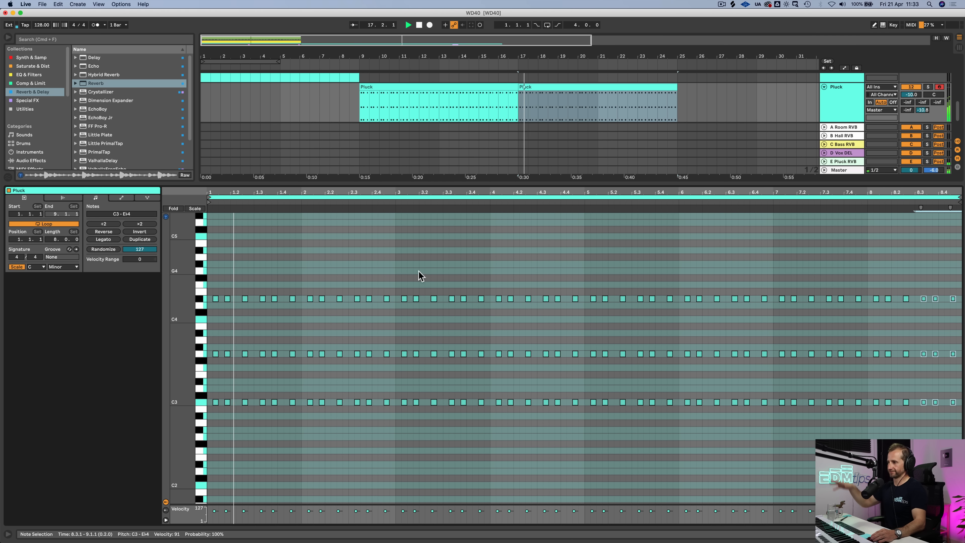
In bar 2 of the copied clip, raise the first three top notes to F4 and lower the last three to D4
{"action": "key", "text": "space"}
{"action": "left_click_drag", "start_coordinate": [308, 292], "coordinate": [388, 304]}
{"action": "key", "text": "Up"}
{"action": "left_click", "coordinate": [352, 292]}
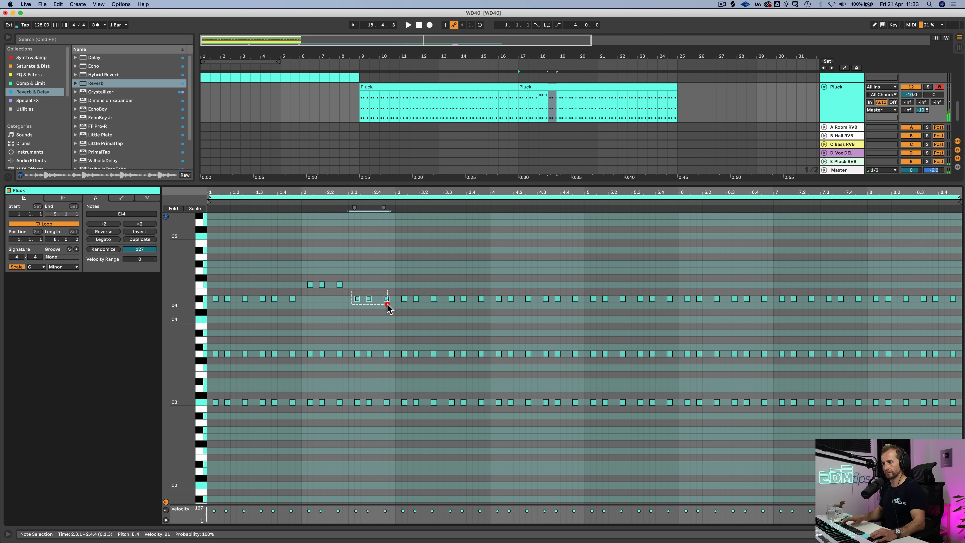
{"action": "key", "text": "Down"}
{"action": "key", "text": "space"}
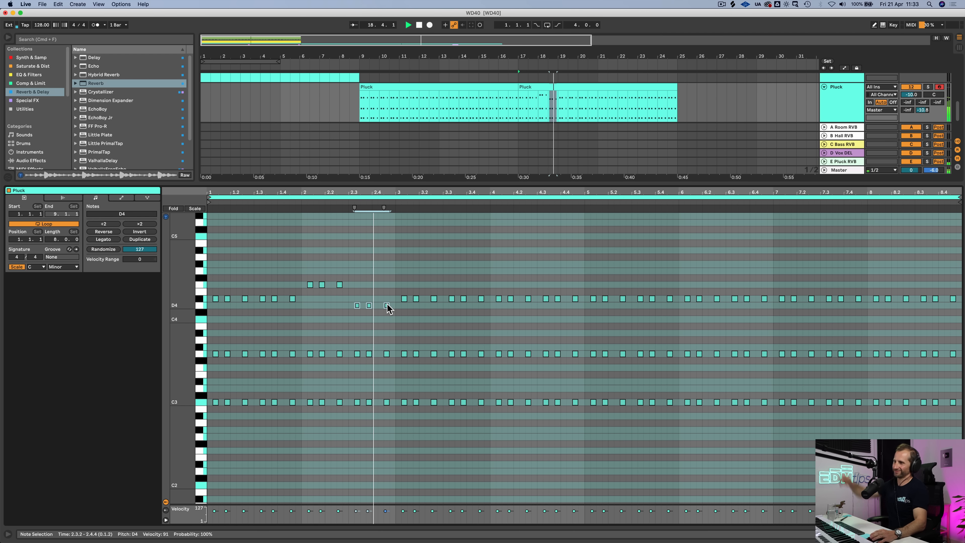
Repeat the top-note variation in bar 4, with F4 in the first half and D4 in the second, and play it
{"action": "left_click", "coordinate": [495, 286]}
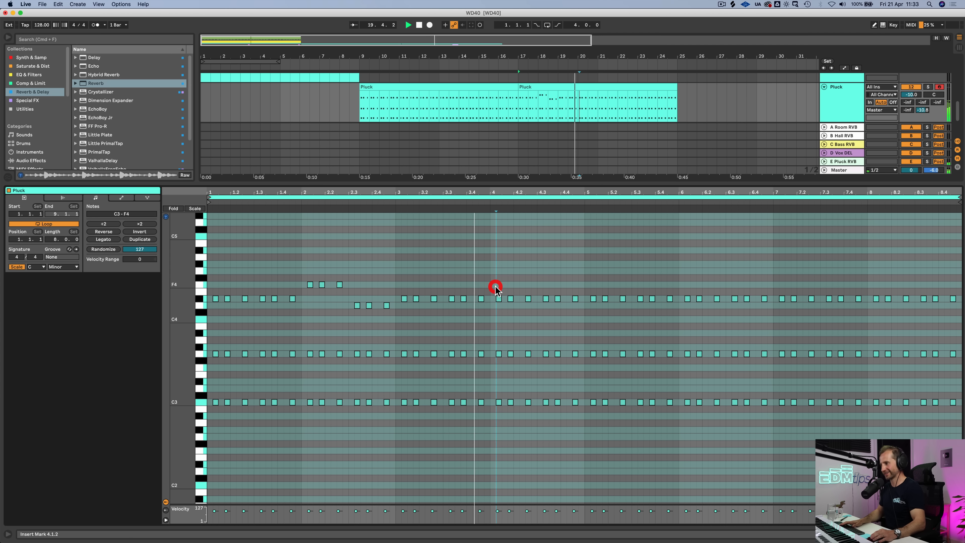
{"action": "key", "text": "space"}
{"action": "left_click_drag", "start_coordinate": [500, 287], "coordinate": [562, 304]}
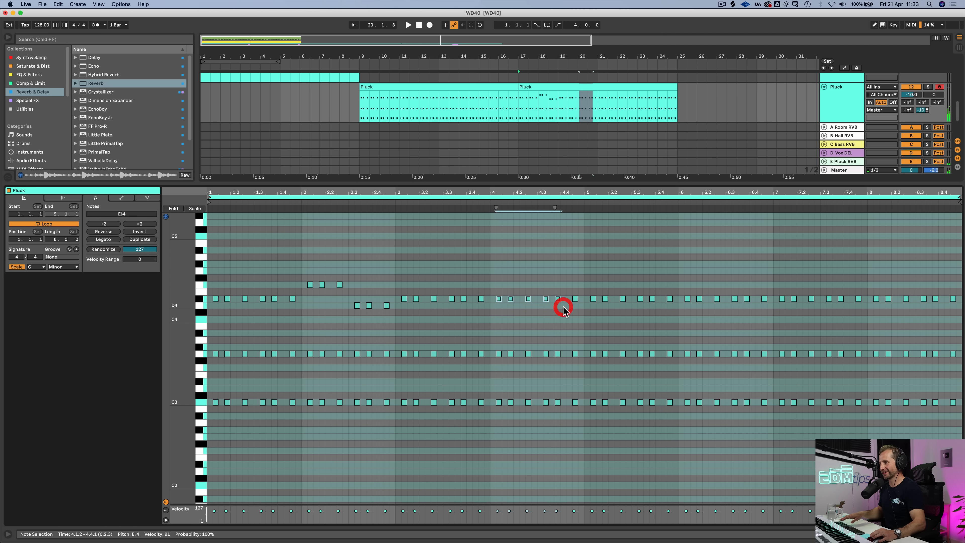
{"action": "left_click_drag", "start_coordinate": [496, 290], "coordinate": [575, 306]}
{"action": "key", "text": "Up"}
{"action": "key", "text": "Up"}
{"action": "key", "text": "Down"}
{"action": "key", "text": "Down"}
{"action": "key", "text": "space"}
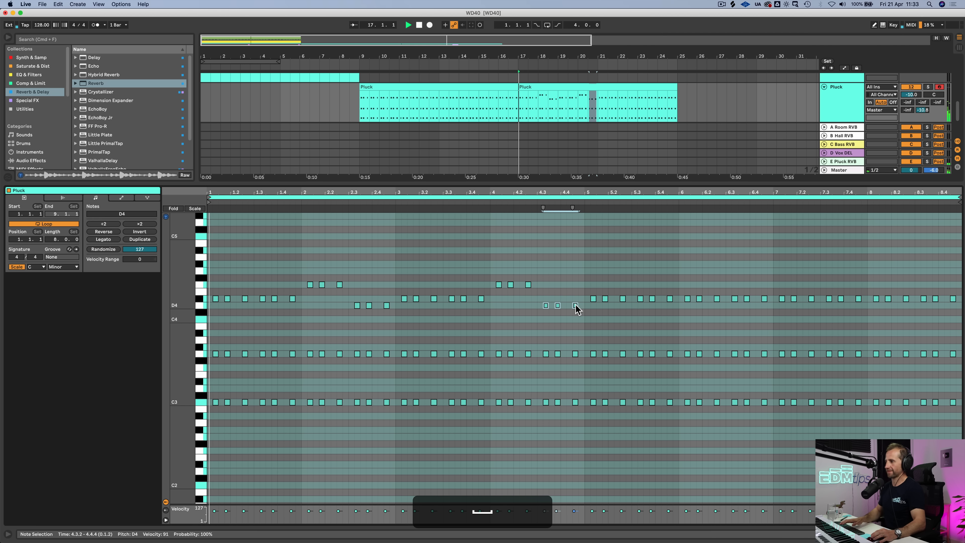
{"action": "key", "text": "Up"}
Replace the notes in bars 5 to 8 with a duplicate of the edited first four bars, and return to the device view
{"action": "left_click_drag", "start_coordinate": [586, 273], "coordinate": [765, 468]}
{"action": "key", "text": "BackSpace"}
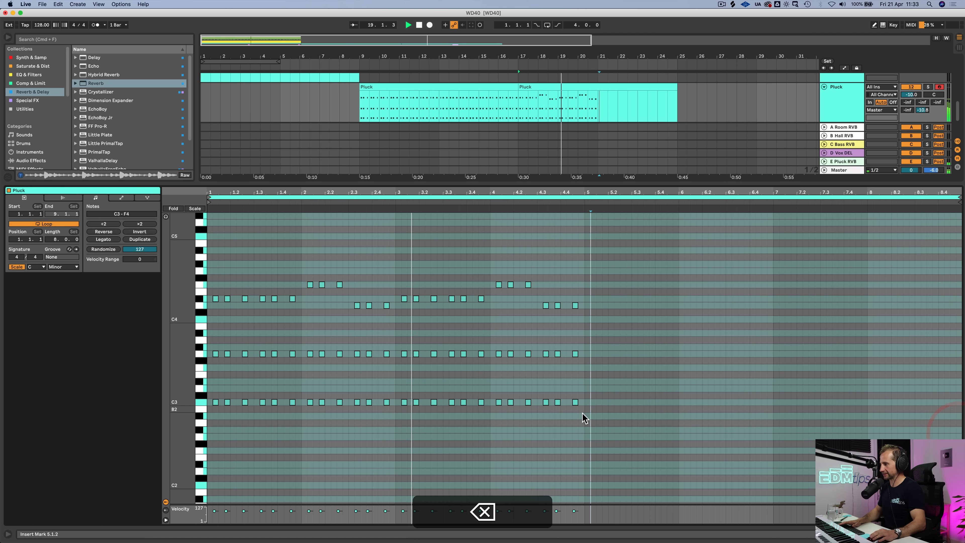
{"action": "left_click_drag", "start_coordinate": [583, 413], "coordinate": [204, 245]}
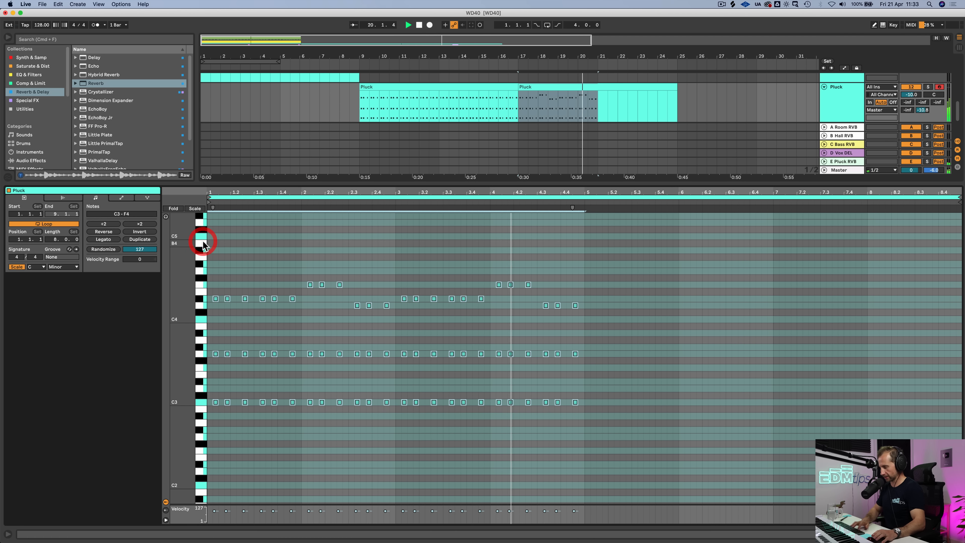
{"action": "key", "text": "super+d"}
{"action": "key", "text": "shift+Tab"}
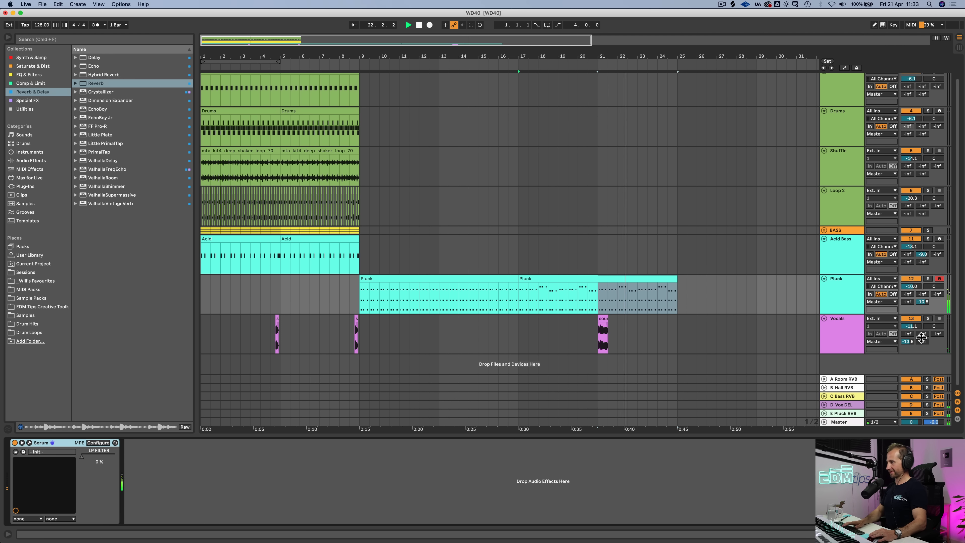
Play the Vocals track from bar 21 with its B-Hall RVB send raised to -5.6 dB, and turn the send fully back down
{"action": "key", "text": "space"}
{"action": "left_click", "coordinate": [596, 333]}
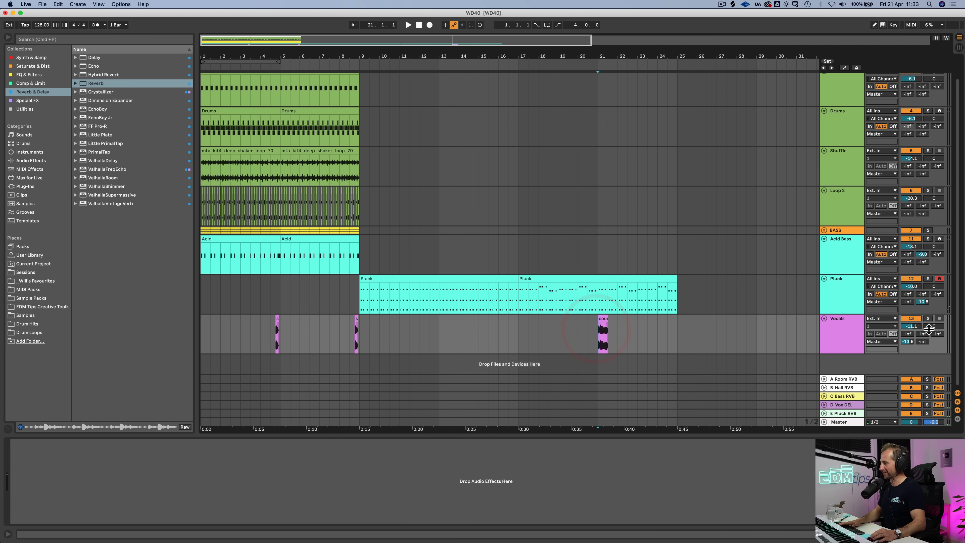
{"action": "left_click_drag", "start_coordinate": [923, 335], "coordinate": [923, 327]}
{"action": "key", "text": "space"}
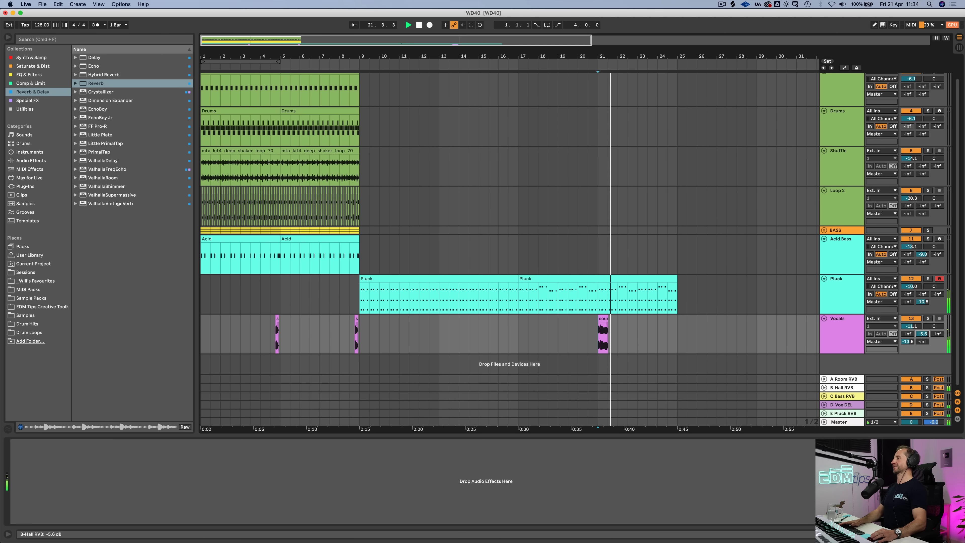
{"action": "left_click_drag", "start_coordinate": [923, 332], "coordinate": [922, 365]}
{"action": "key", "text": "space"}
Save the set and show the Pluck track's Serum LP FILTER automation in a new lane
{"action": "key", "text": "super+s"}
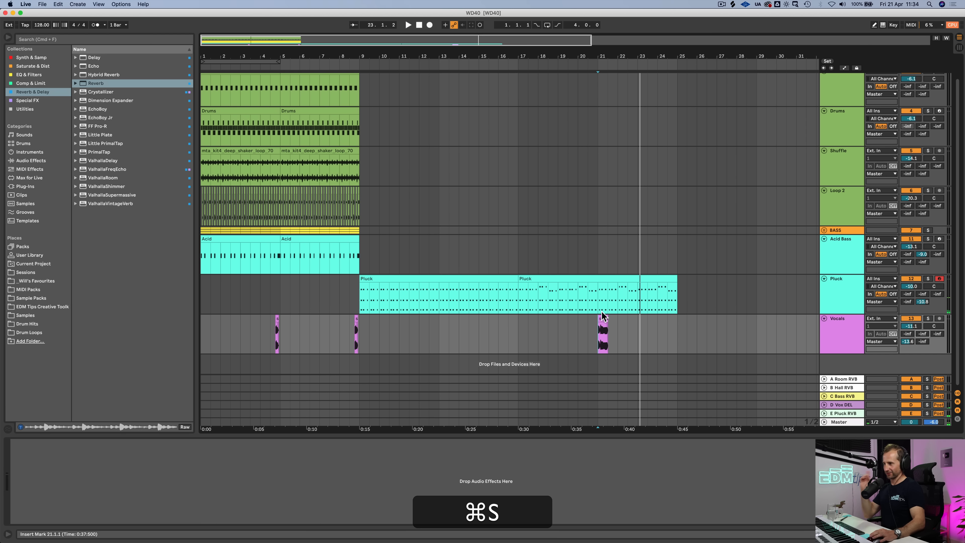
{"action": "left_click", "coordinate": [432, 278]}
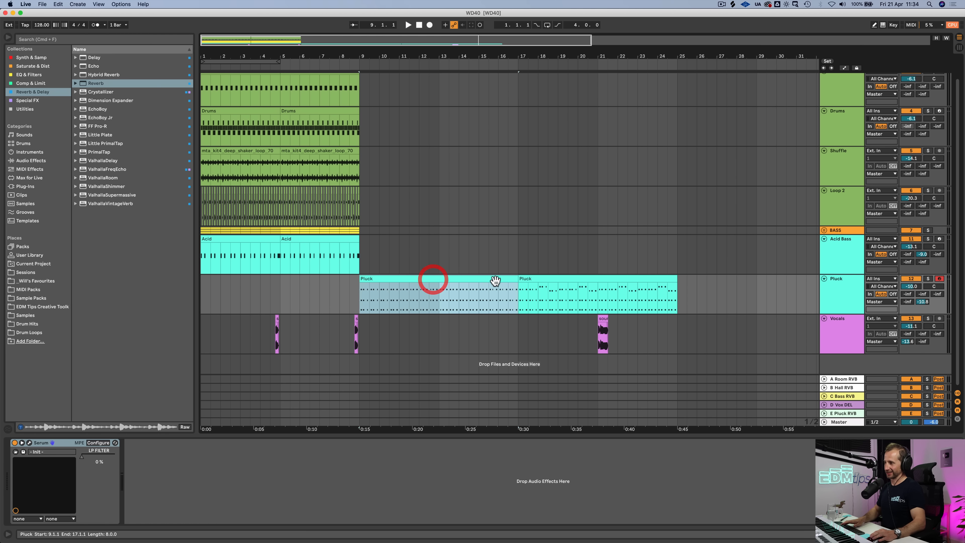
{"action": "left_click", "coordinate": [528, 277], "text": "shift"}
{"action": "left_click", "coordinate": [528, 278]}
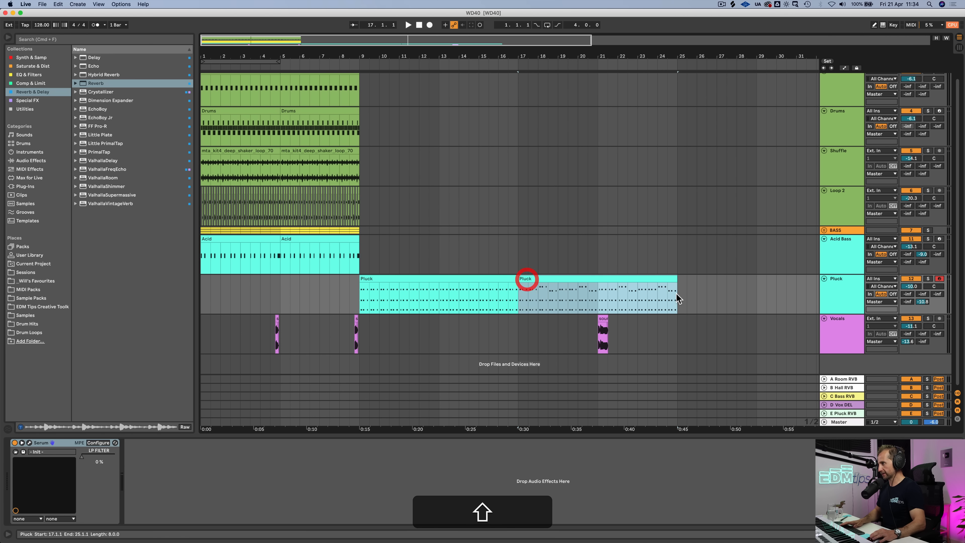
{"action": "left_click", "coordinate": [824, 291]}
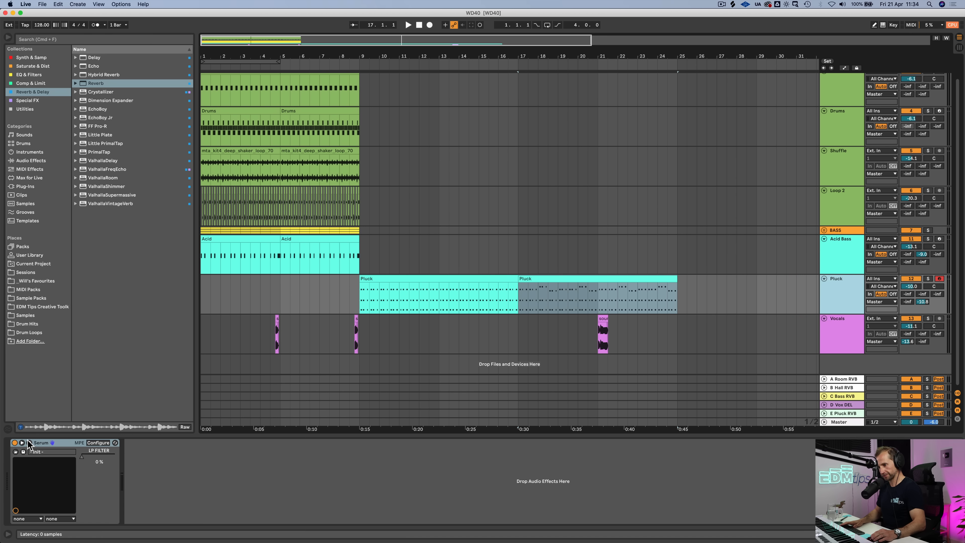
{"action": "right_click", "coordinate": [81, 456]}
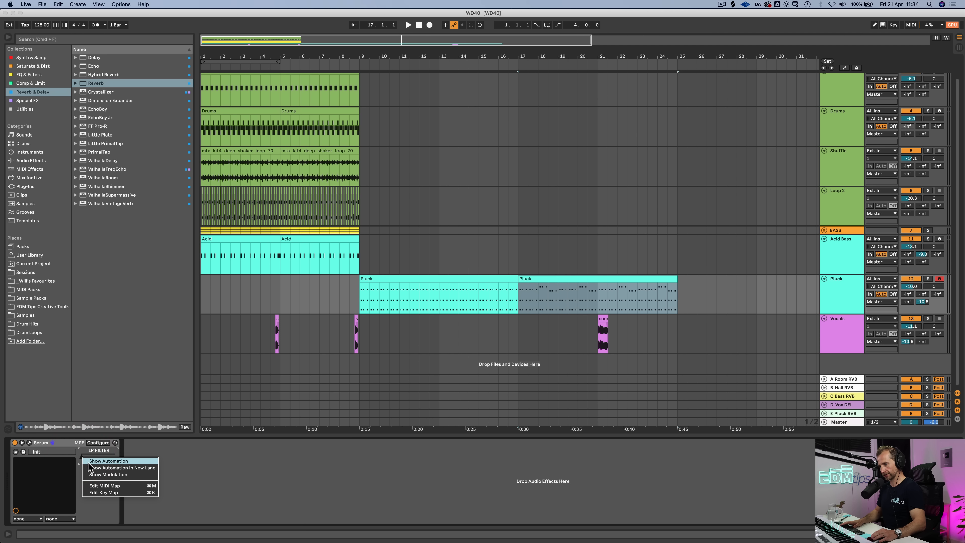
{"action": "left_click", "coordinate": [100, 469]}
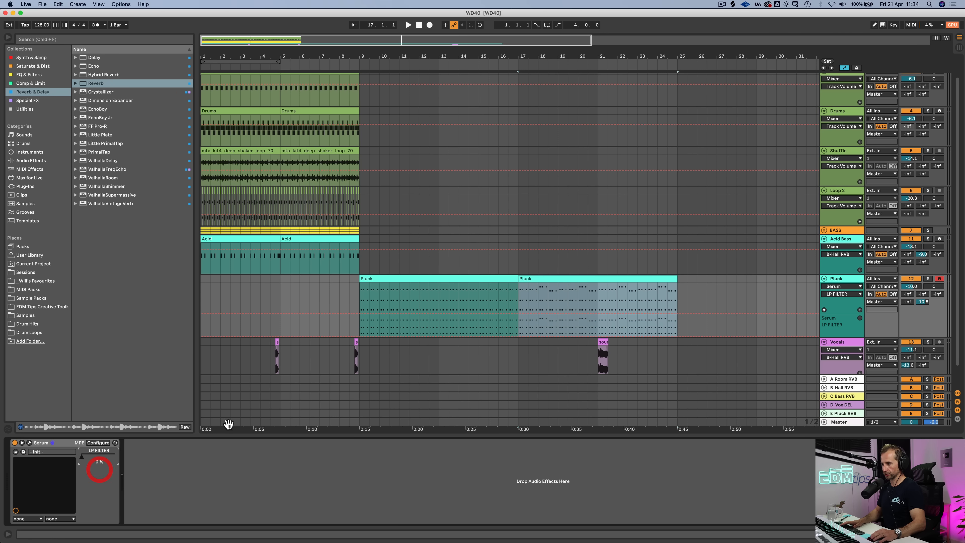
Automate LP FILTER to rise from 0 at bar 9 to about 0.41 midway through bar 16 and 1.00 at bar 17, and play it
{"action": "left_click", "coordinate": [360, 335]}
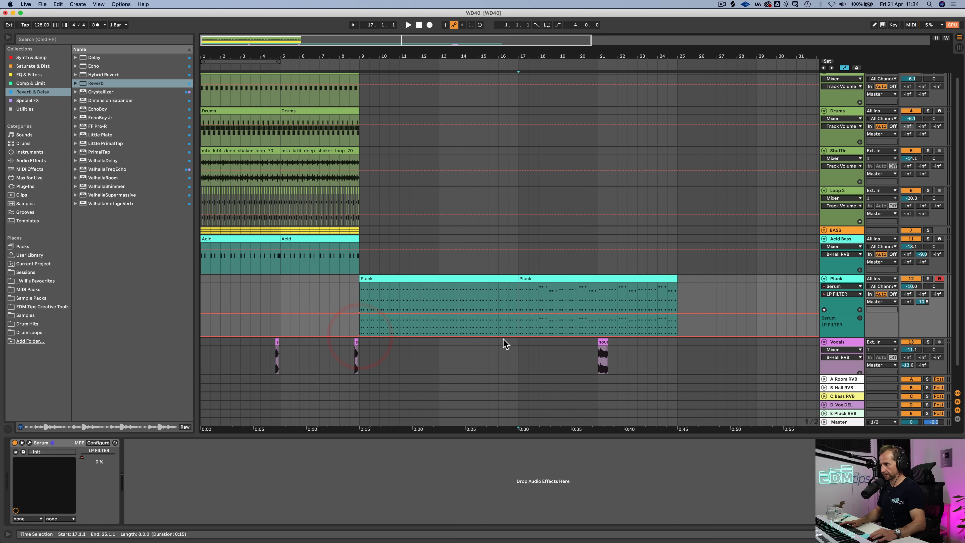
{"action": "left_click_drag", "start_coordinate": [518, 336], "coordinate": [518, 315]}
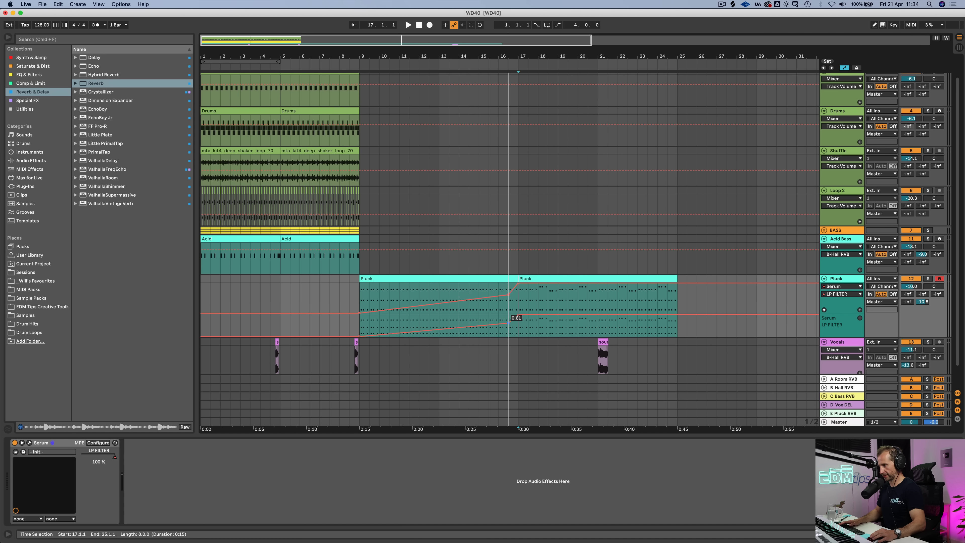
{"action": "left_click", "coordinate": [360, 327]}
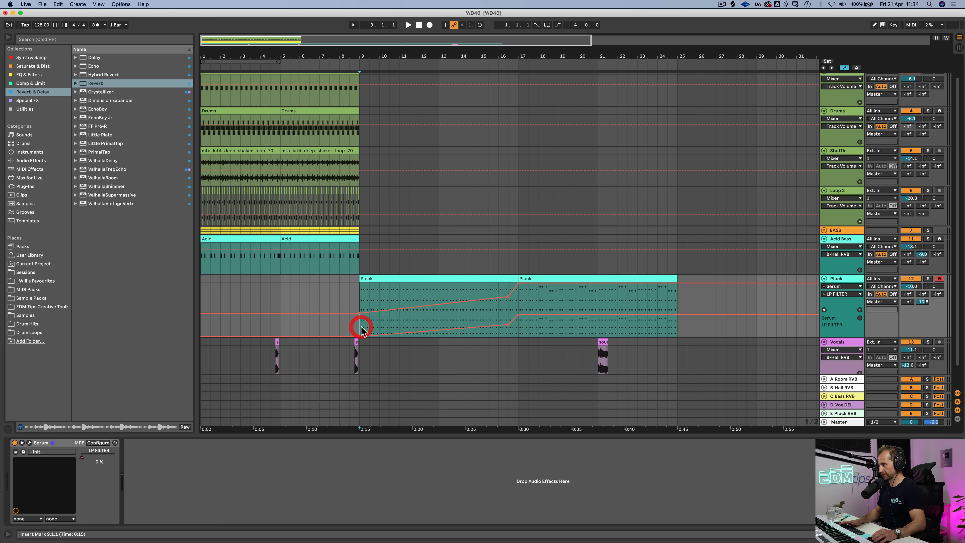
{"action": "key", "text": "space"}
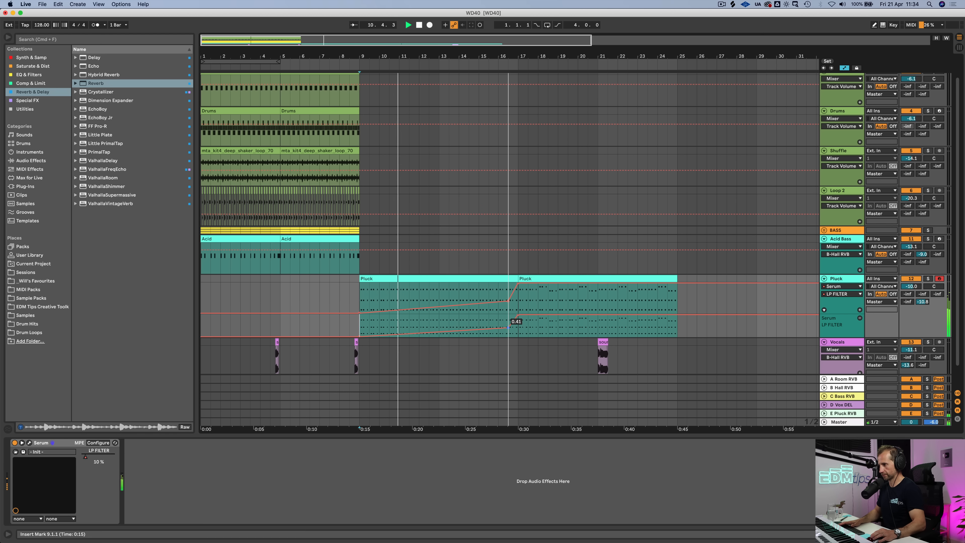
Return to the Pluck automation, try bending the final LP FILTER rise before bar 17, and hide the automation
{"action": "double_click", "coordinate": [499, 278]}
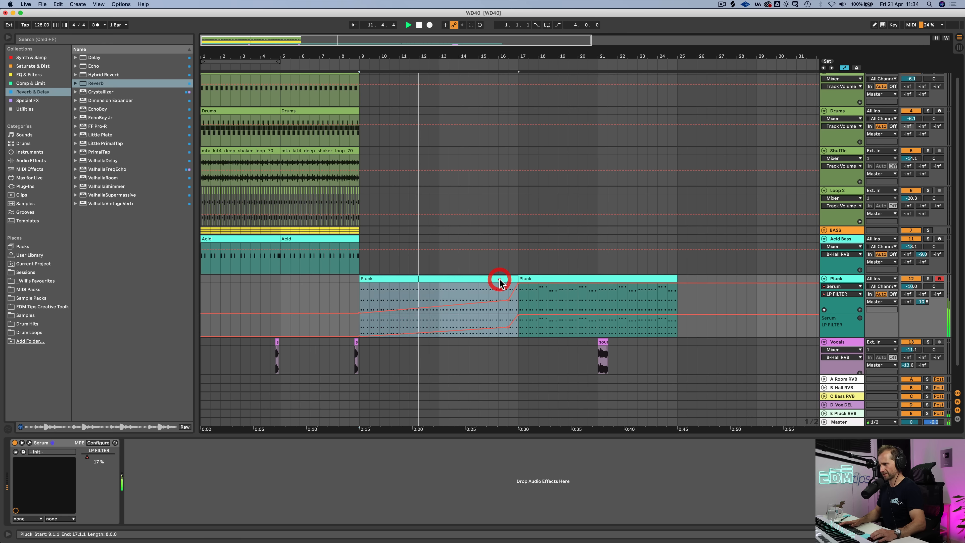
{"action": "key", "text": "a"}
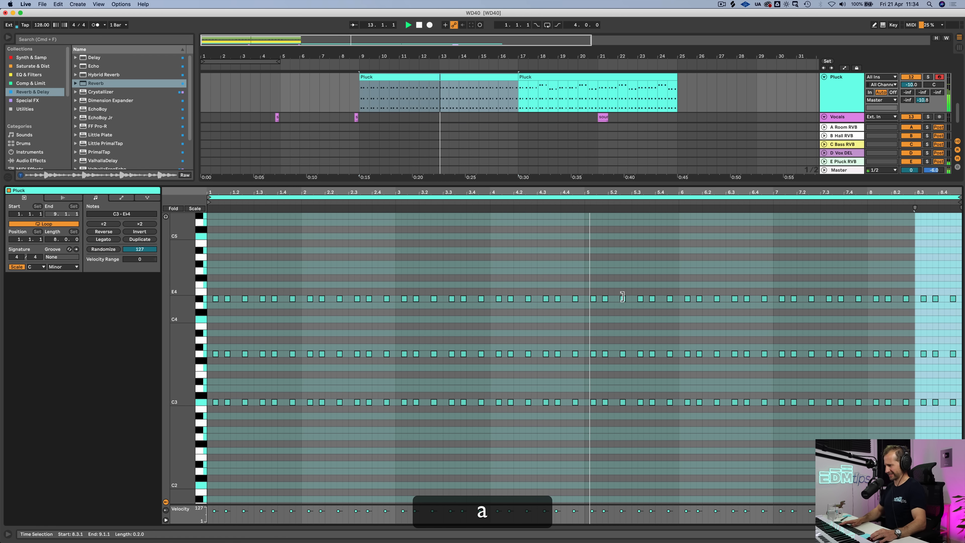
{"action": "key", "text": "shift+Tab"}
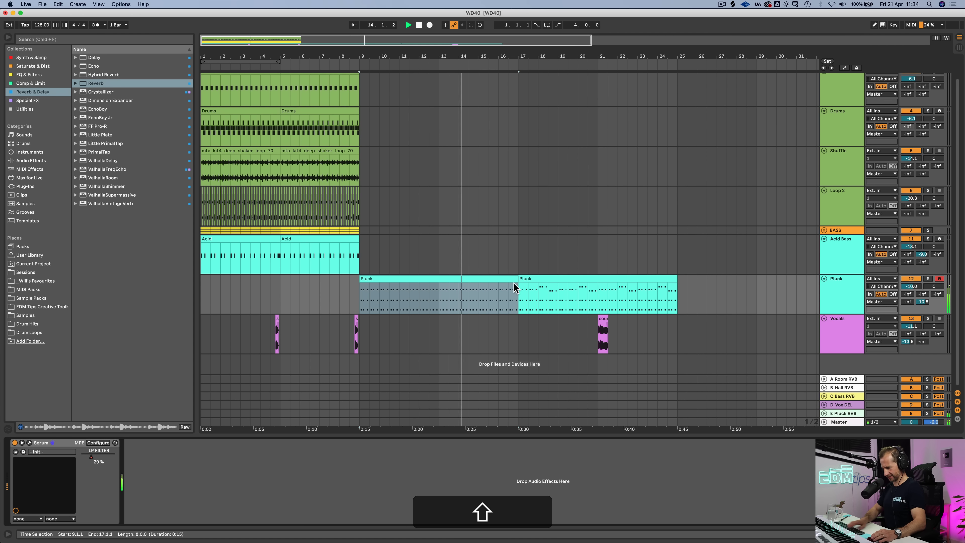
{"action": "key", "text": "a"}
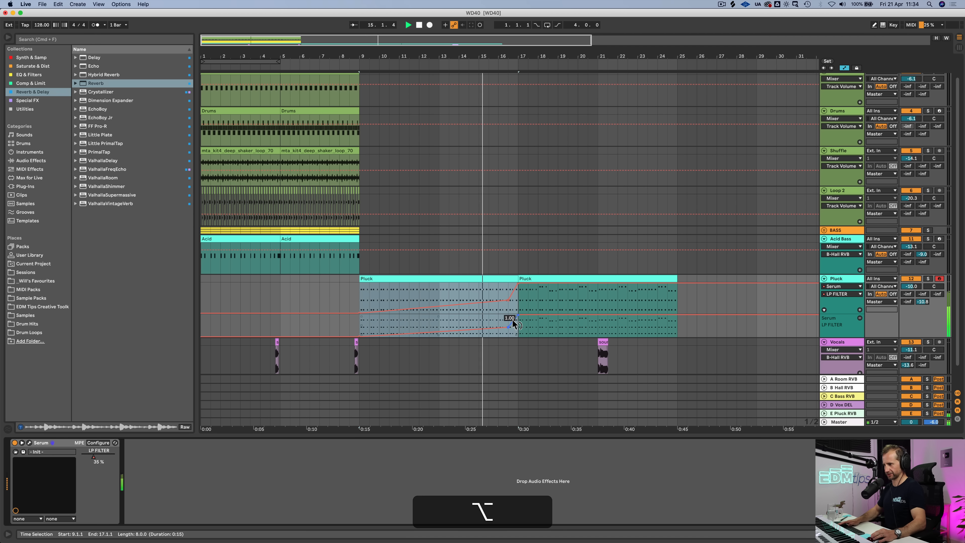
{"action": "key", "text": "alt"}
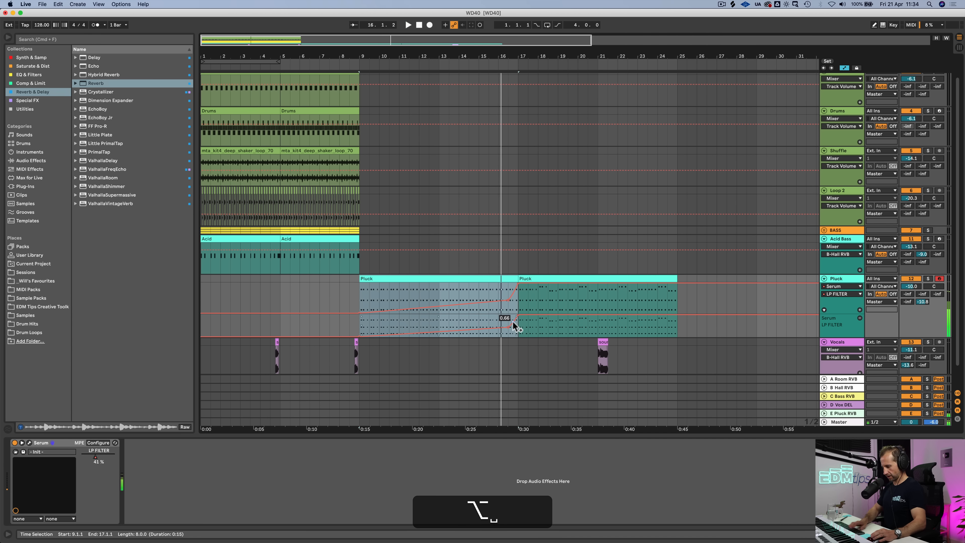
{"action": "key", "text": "a"}
In bar 8 of the first Pluck clip, raise the first three top notes to F4 and lower the last three to D4; play it and save
{"action": "double_click", "coordinate": [510, 278]}
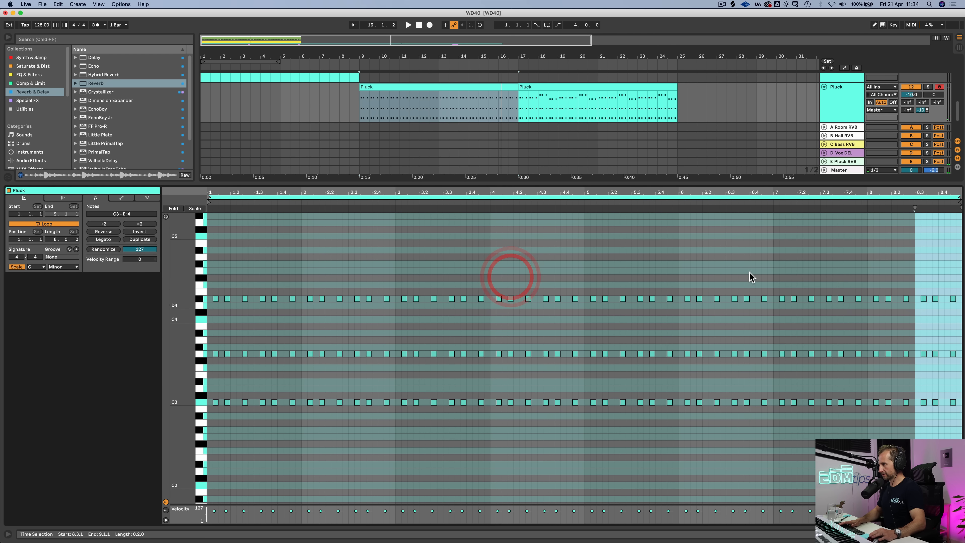
{"action": "left_click_drag", "start_coordinate": [868, 284], "coordinate": [964, 299]}
{"action": "key", "text": "Up"}
{"action": "key", "text": "Up"}
{"action": "key", "text": "Down"}
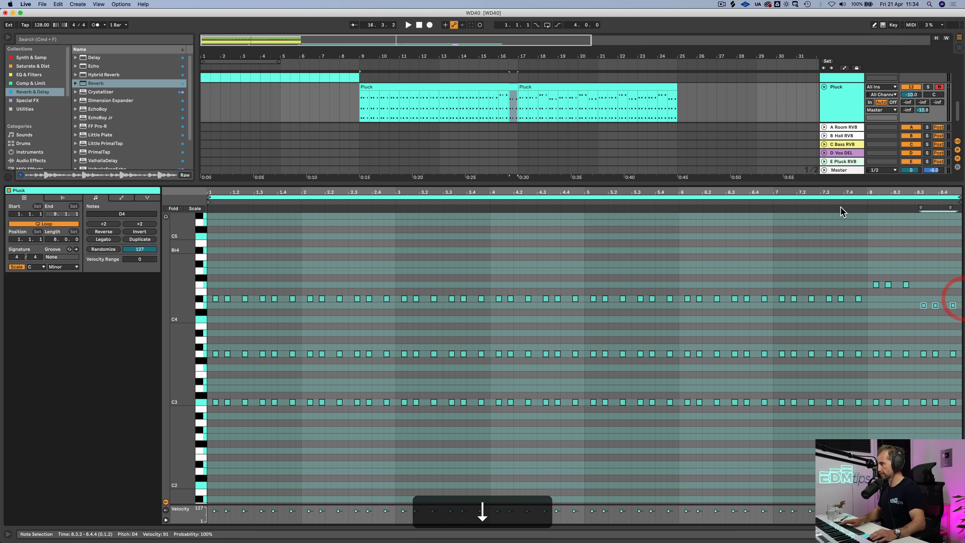
{"action": "left_click", "coordinate": [841, 205]}
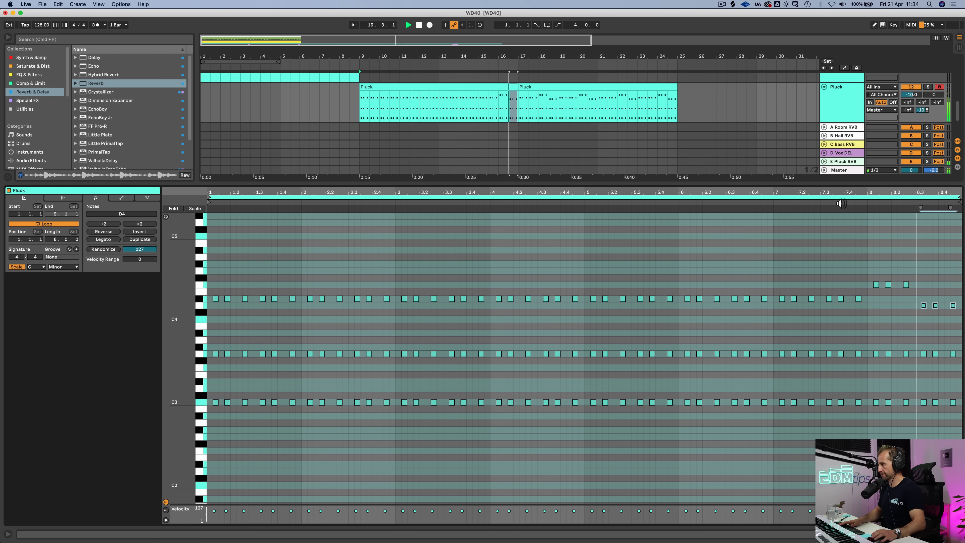
{"action": "key", "text": "shift+Tab"}
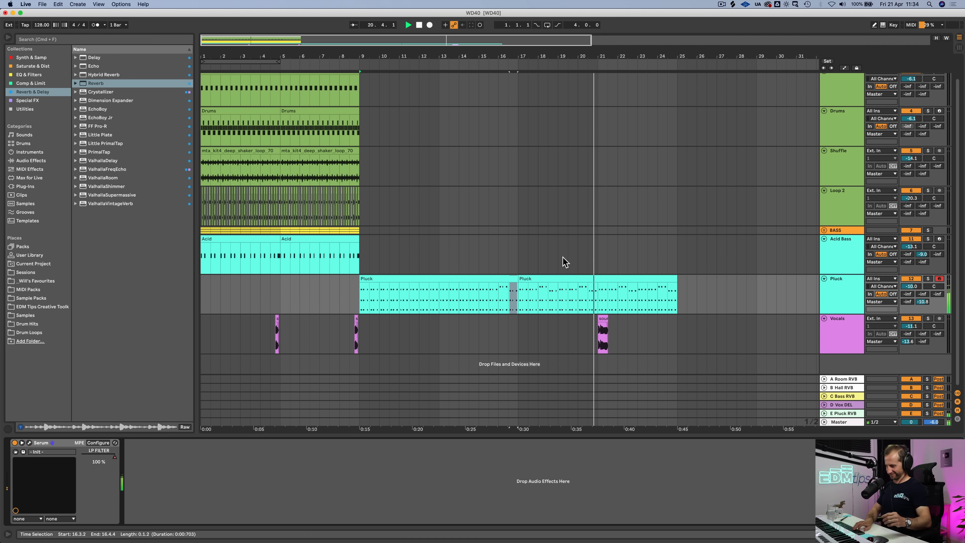
{"action": "key", "text": "super+s"}
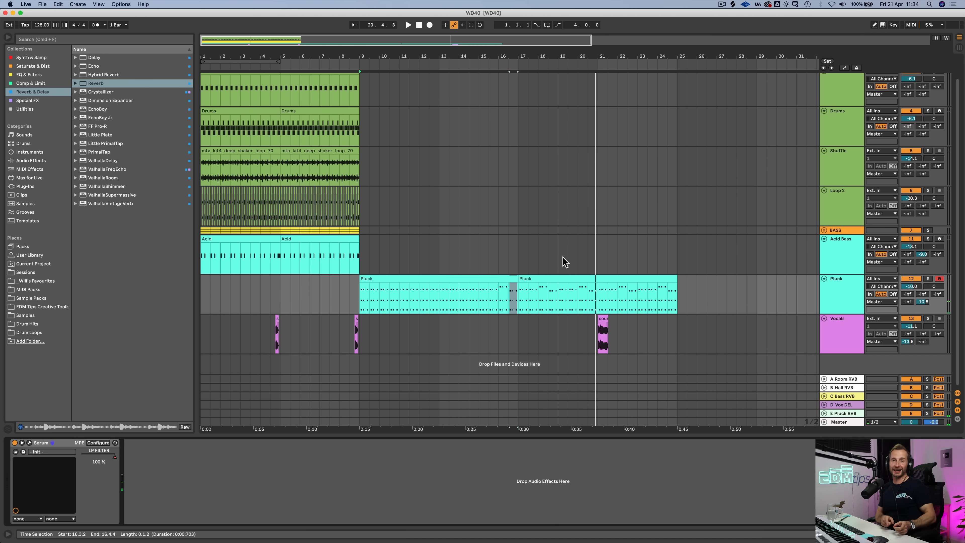
Insert a new MIDI track directly below the BASS group and save the set
{"action": "left_click", "coordinate": [839, 231]}
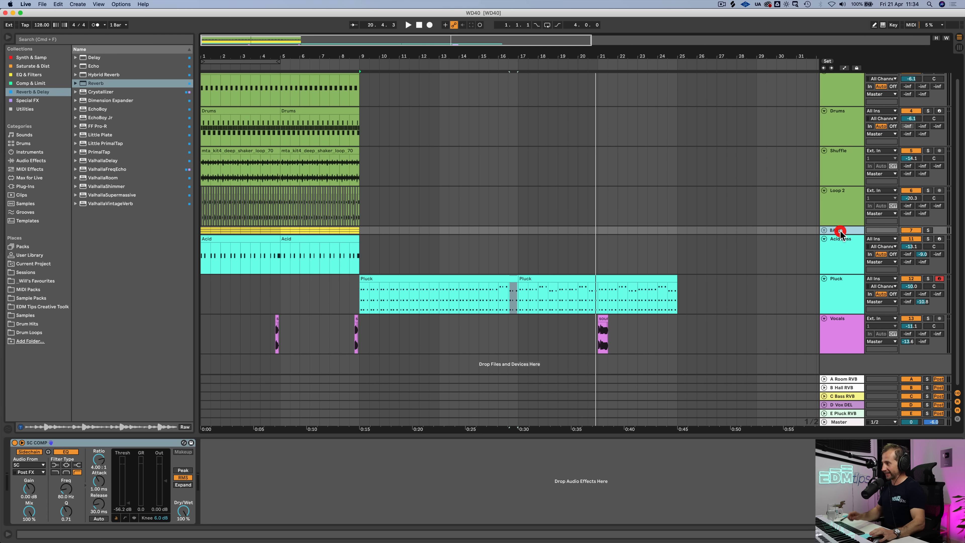
{"action": "key", "text": "super+shift+t"}
{"action": "left_click", "coordinate": [838, 241]}
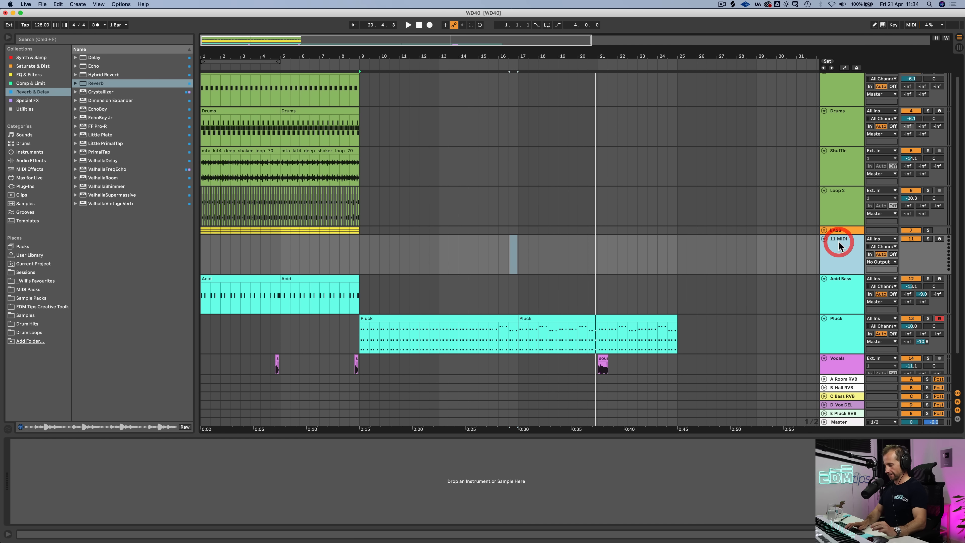
{"action": "key", "text": "super+r"}
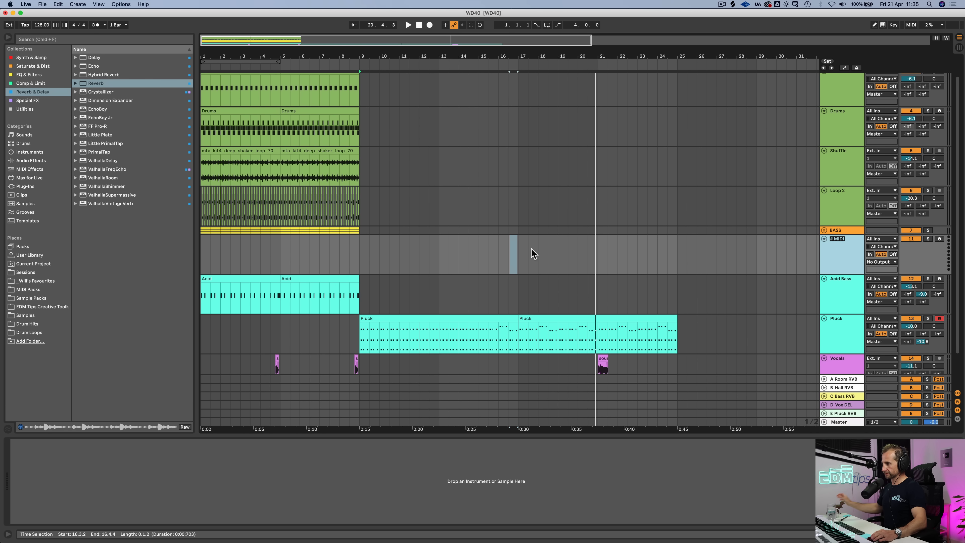
{"action": "left_click", "coordinate": [521, 254]}
{"action": "key", "text": "super+s"}
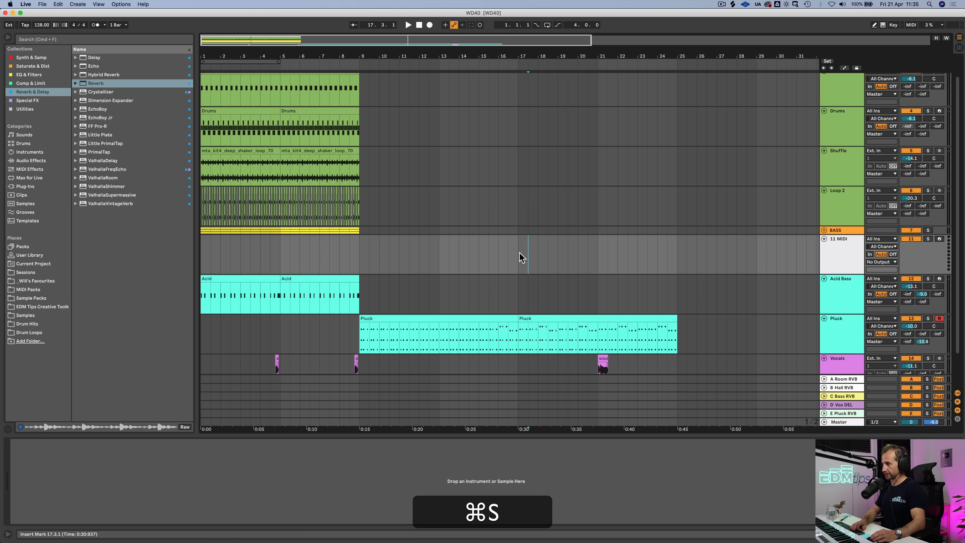
Create an empty MIDI clip from bar 17 to bar 25 on the new track, name it Break Bass and colour it yellow
{"action": "left_click_drag", "start_coordinate": [521, 258], "coordinate": [669, 266]}
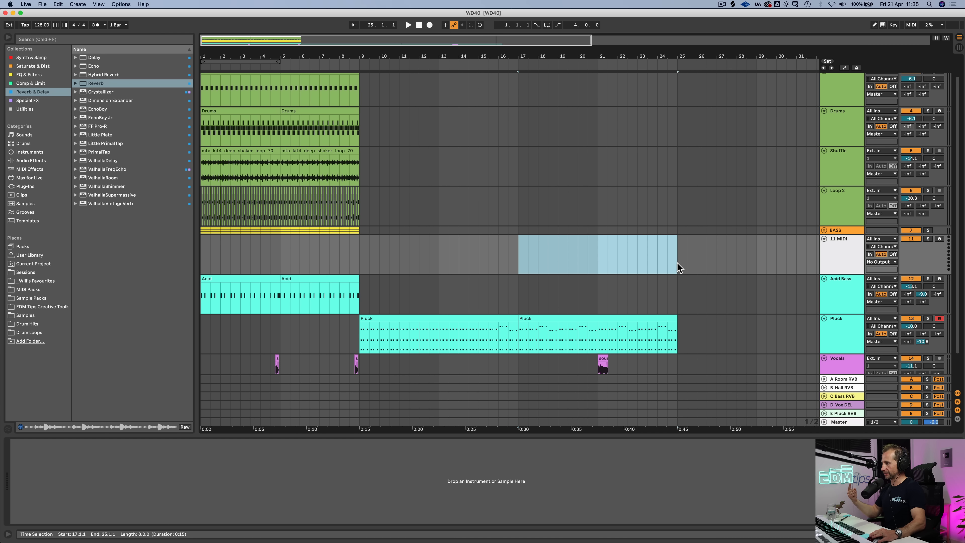
{"action": "key", "text": "super+shift+m"}
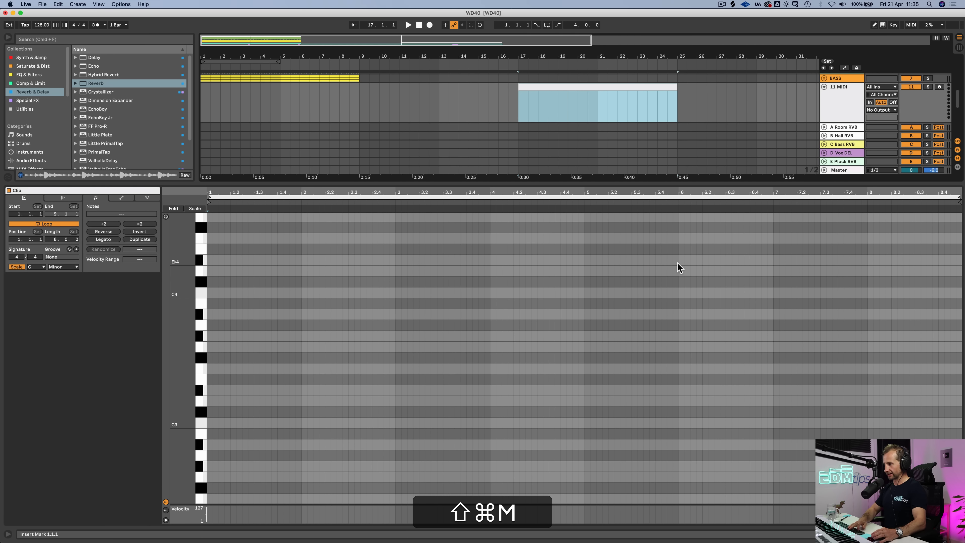
{"action": "key", "text": "super+r"}
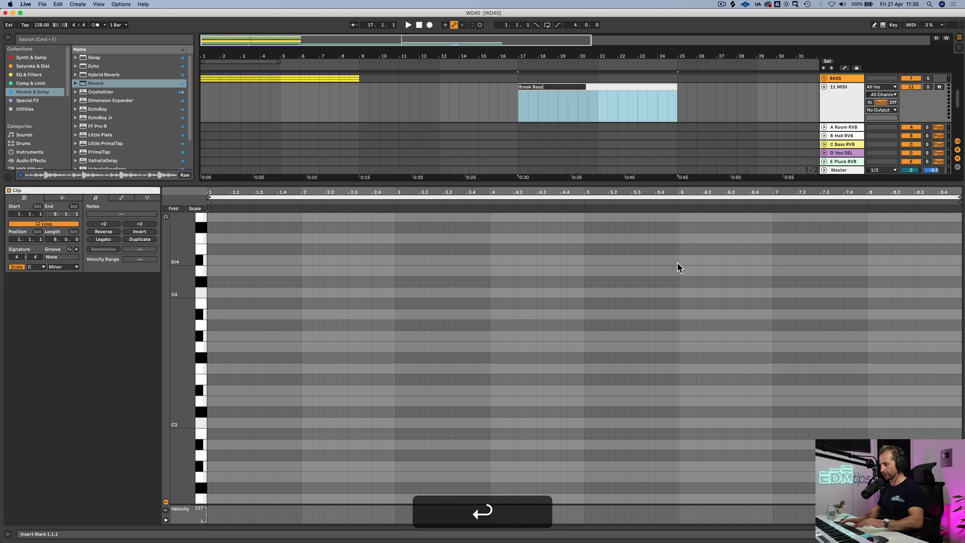
{"action": "key", "text": "shift+Tab"}
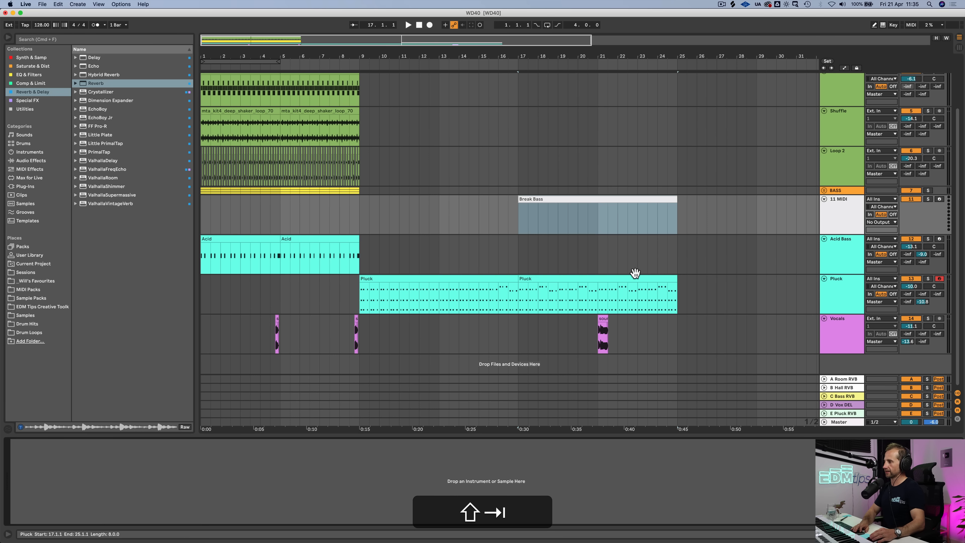
{"action": "right_click", "coordinate": [606, 198]}
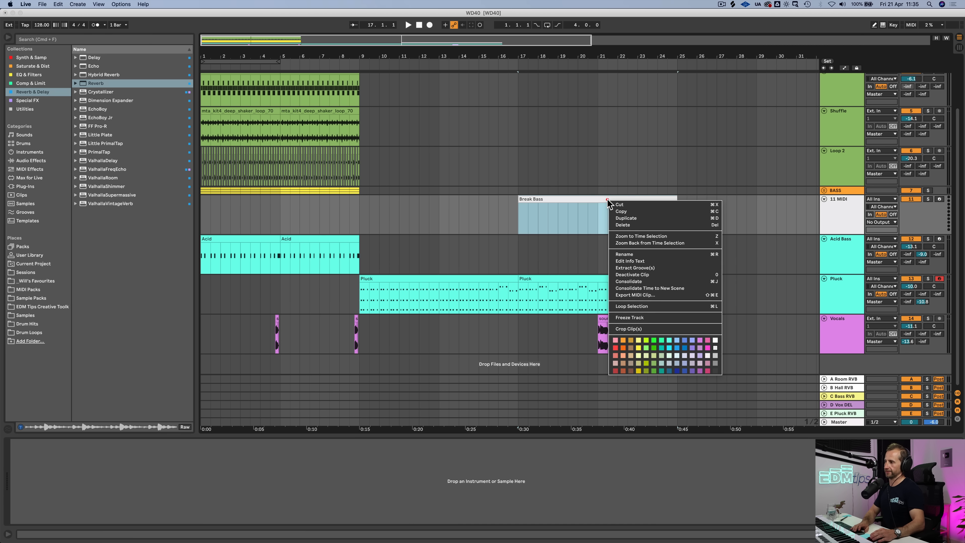
{"action": "left_click", "coordinate": [636, 346]}
Rename the new MIDI track Break Bass, colour it yellow to match its clip, and save the set
{"action": "left_click", "coordinate": [831, 215]}
{"action": "key", "text": "super+r"}
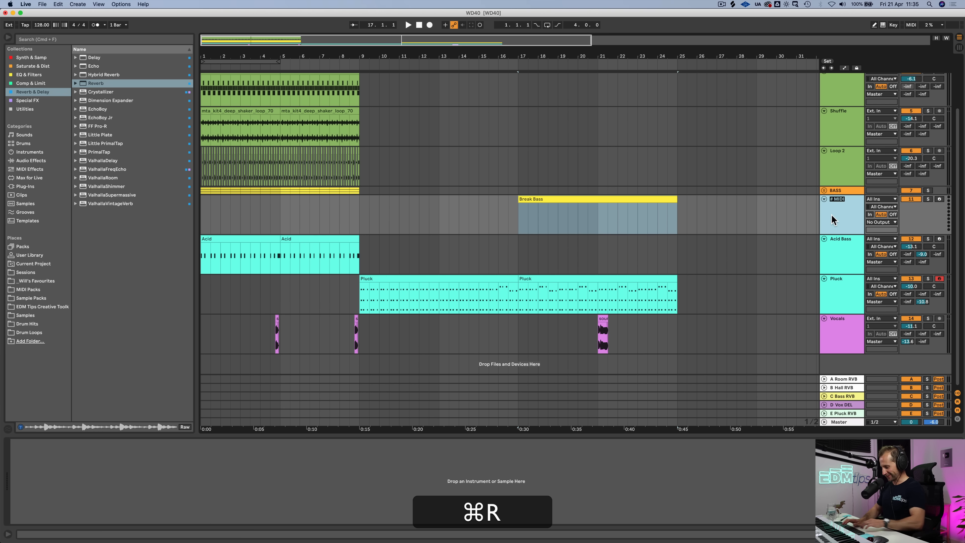
{"action": "type", "text": "Break Bass"}
{"action": "key", "text": "Return"}
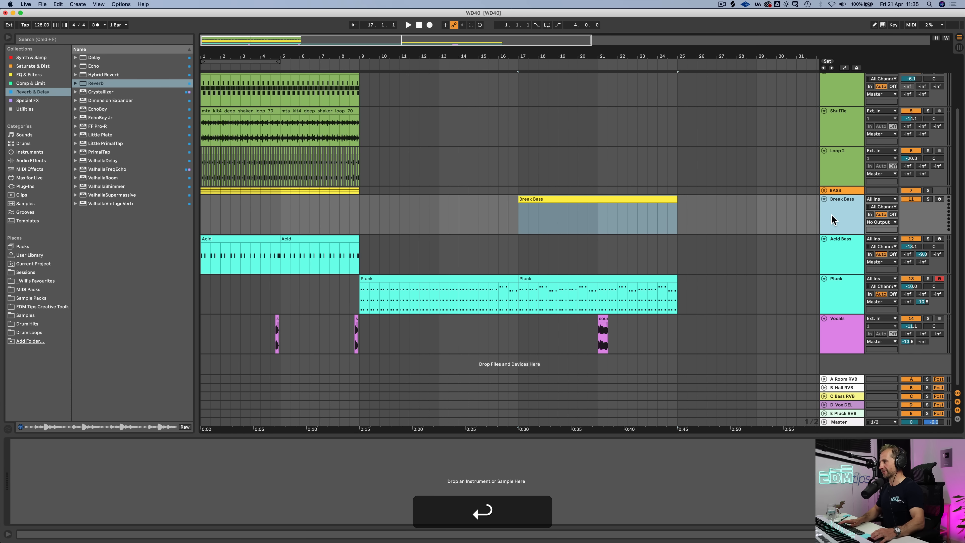
{"action": "right_click", "coordinate": [832, 214]}
{"action": "left_click", "coordinate": [863, 367]}
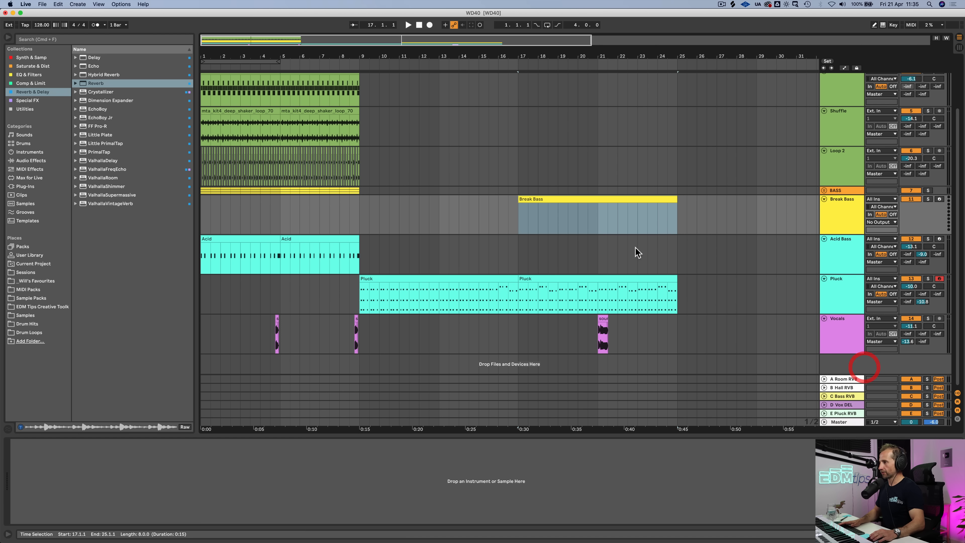
{"action": "key", "text": "super+s"}
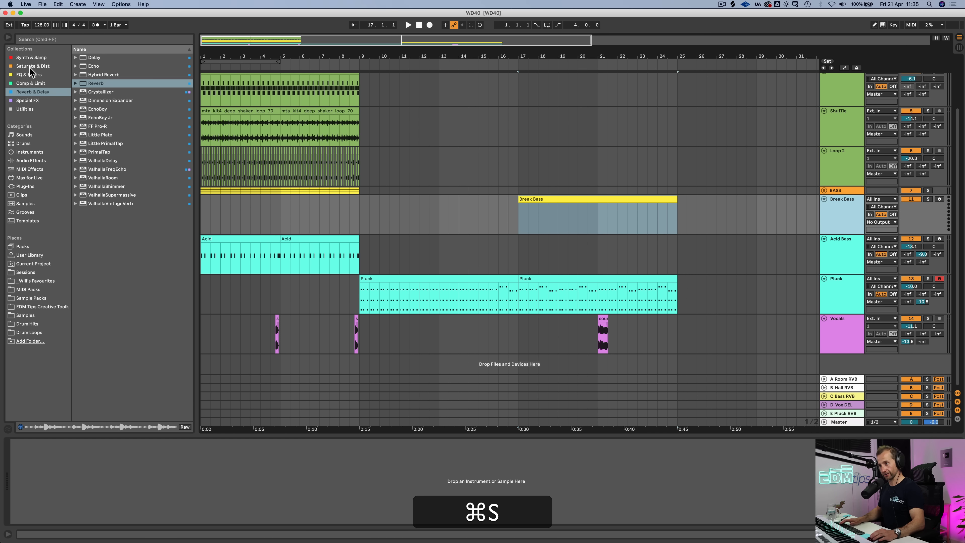
Load Serum onto the Break Bass track and lower the track's volume to about -8.1 dB
{"action": "left_click", "coordinate": [40, 57]}
{"action": "left_click_drag", "start_coordinate": [98, 263], "coordinate": [434, 255]}
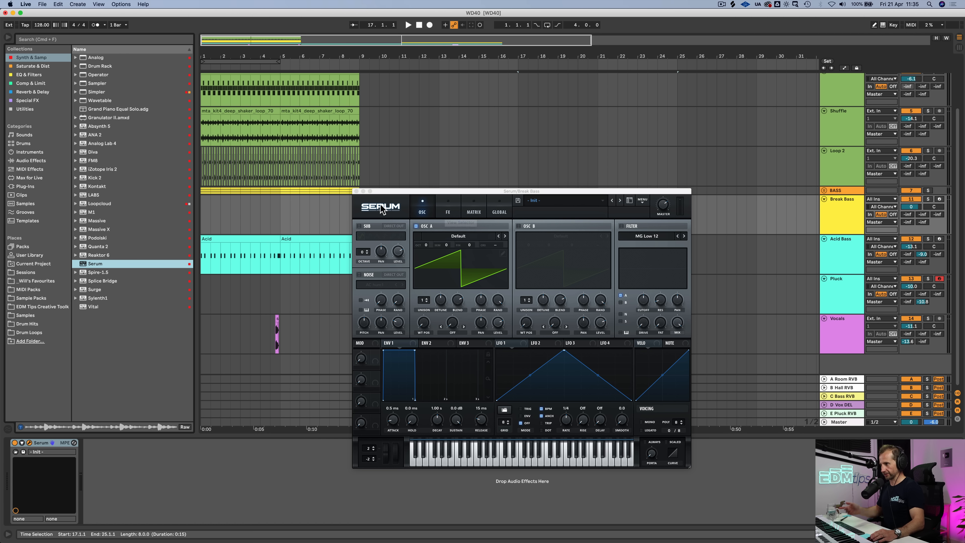
{"action": "left_click_drag", "start_coordinate": [384, 191], "coordinate": [141, 81]}
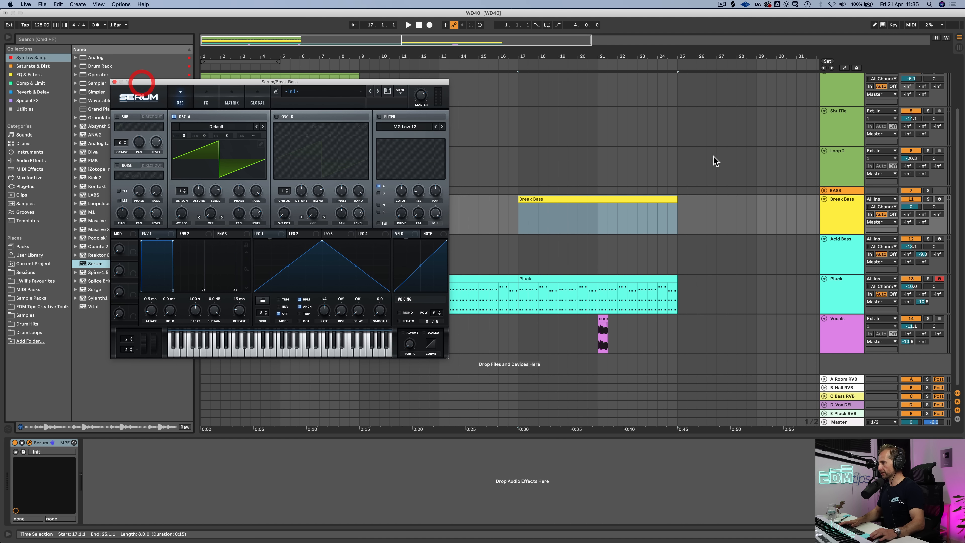
{"action": "left_click", "coordinate": [836, 215]}
{"action": "left_click_drag", "start_coordinate": [911, 207], "coordinate": [911, 219]}
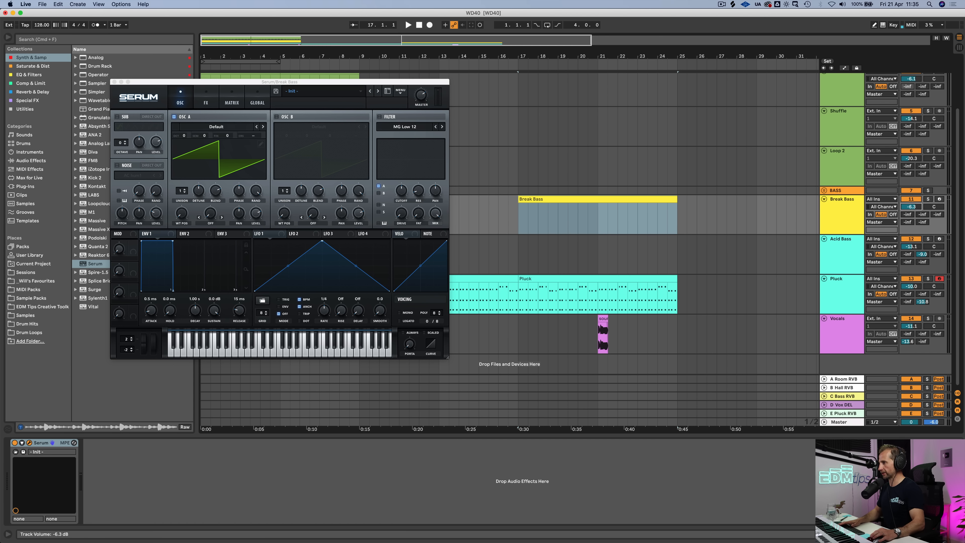
Open the Break Bass clip's notes, restrict the piano roll to the C minor scale, and audition a few keys
{"action": "double_click", "coordinate": [562, 198]}
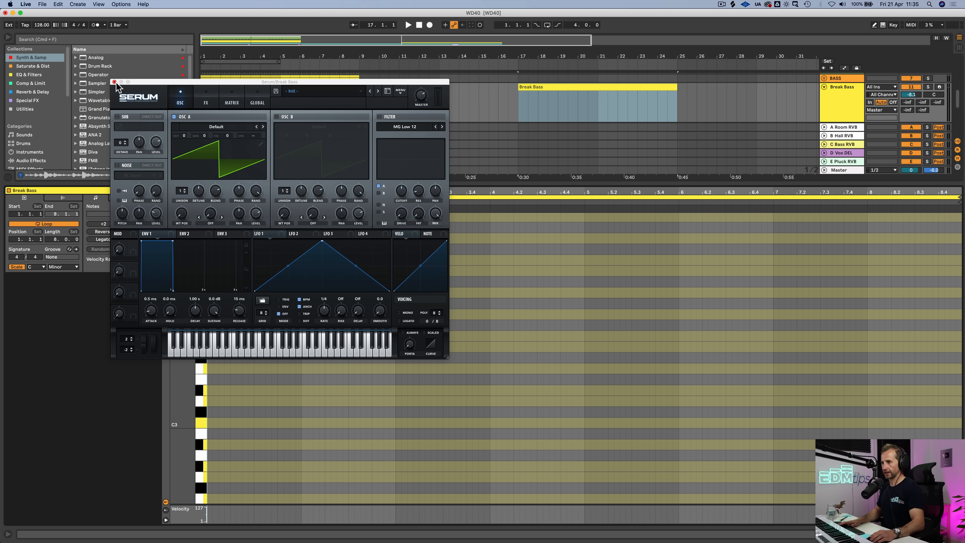
{"action": "left_click", "coordinate": [114, 82]}
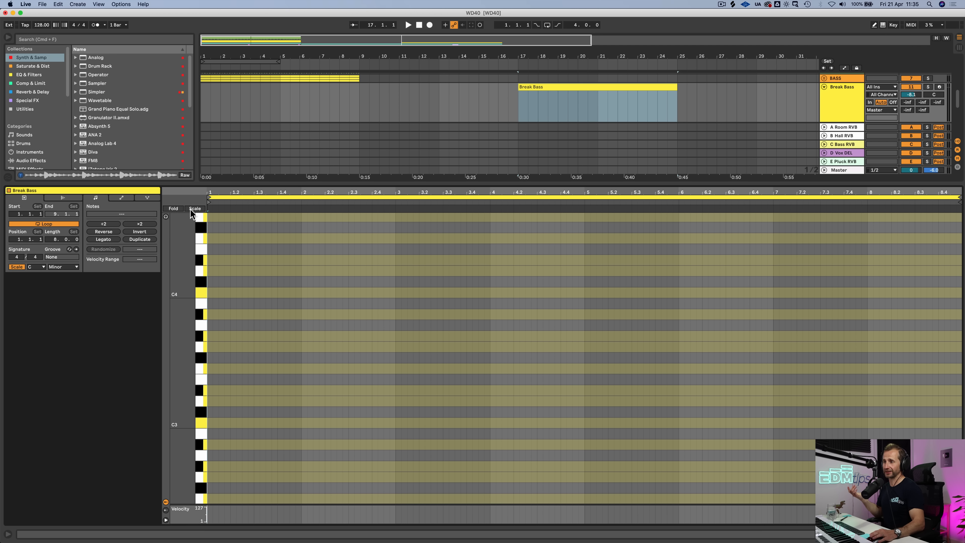
{"action": "left_click", "coordinate": [193, 209]}
{"action": "key", "text": "p"}
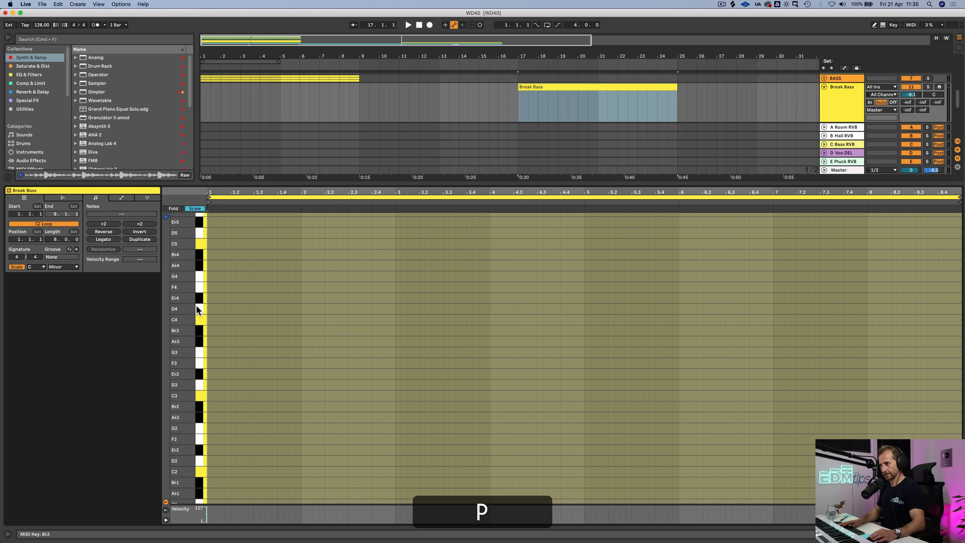
{"action": "left_click", "coordinate": [201, 286]}
{"action": "left_click", "coordinate": [201, 295]}
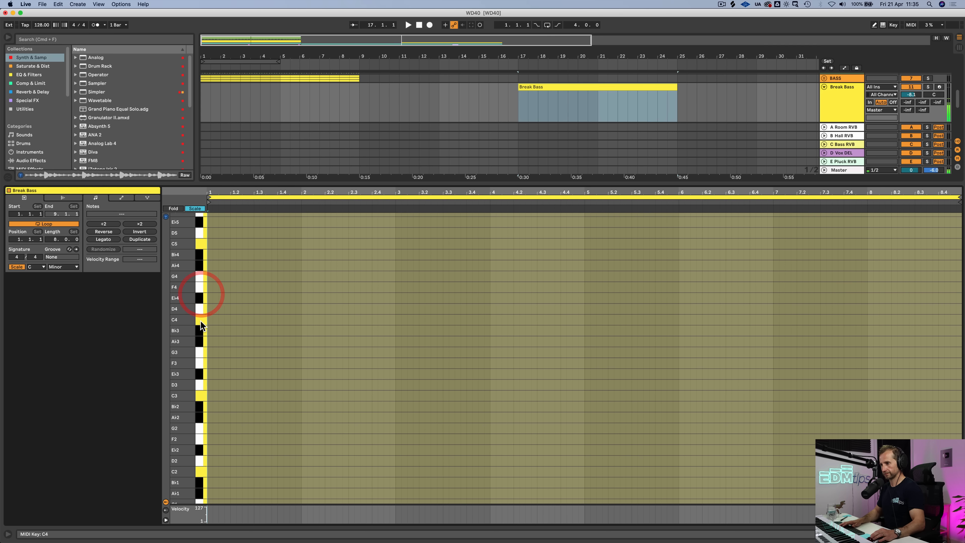
Place a C1 note at the start of the Break Bass clip and stretch it to about bar 8.4.4
{"action": "left_click", "coordinate": [212, 319]}
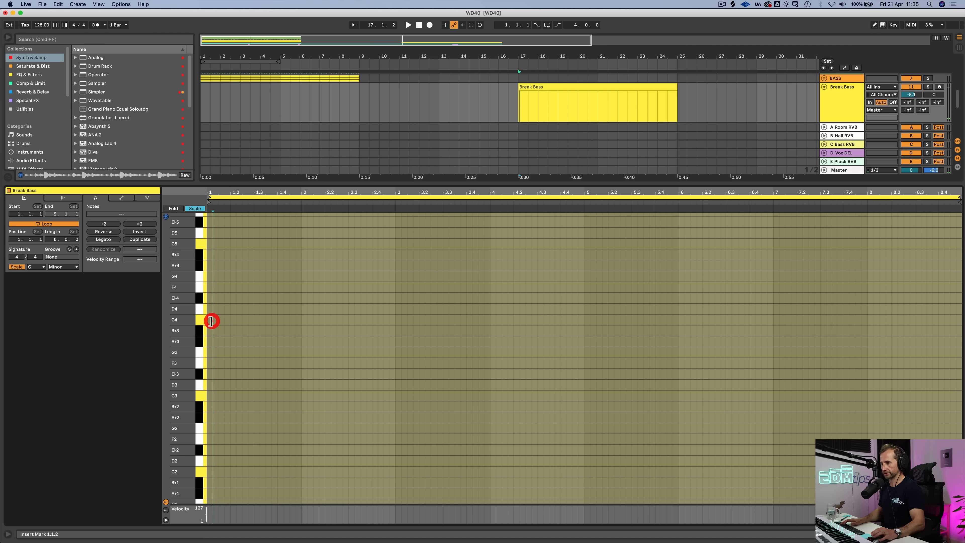
{"action": "double_click", "coordinate": [211, 321]}
{"action": "key", "text": "shift+Down"}
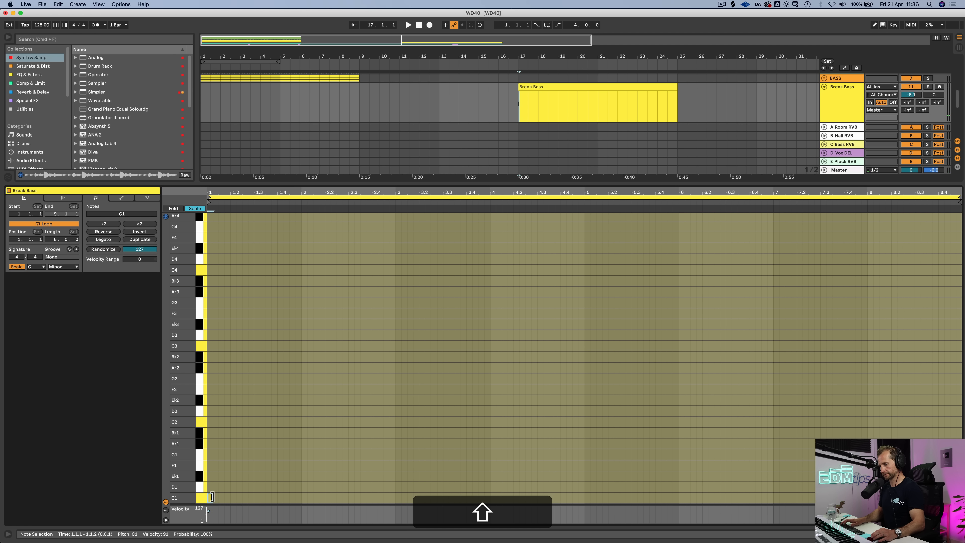
{"action": "left_click_drag", "start_coordinate": [210, 497], "coordinate": [956, 497]}
{"action": "key", "text": "shift+Left"}
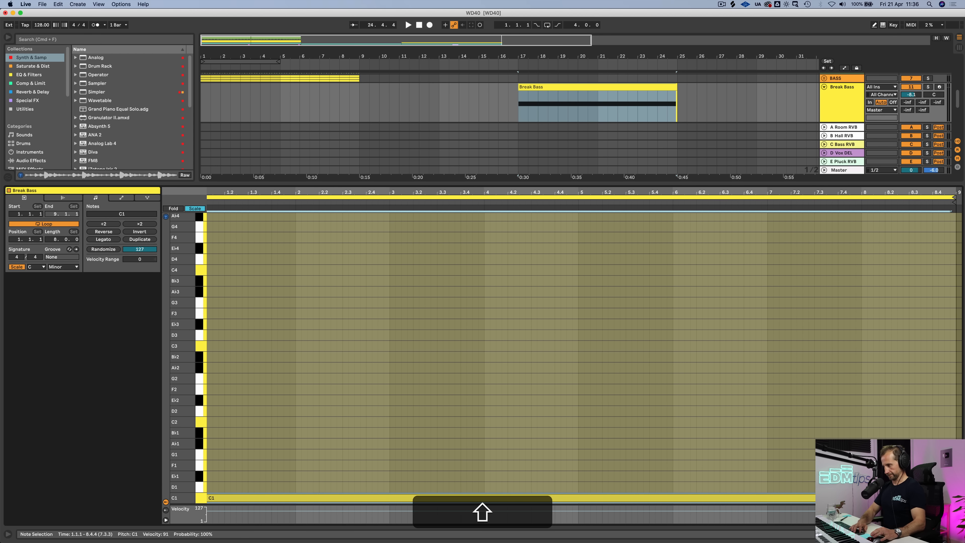
{"action": "key", "text": "shift+Tab"}
Move the Break Bass clip to bars 9 to 17 and extend its C1 note to the full eight bars
{"action": "left_click", "coordinate": [598, 212]}
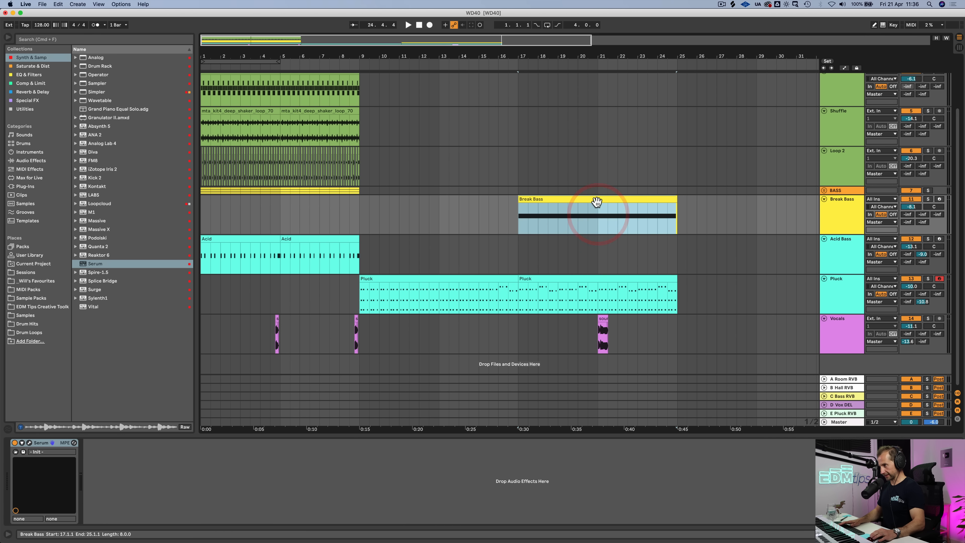
{"action": "left_click_drag", "start_coordinate": [596, 198], "coordinate": [443, 207]}
{"action": "double_click", "coordinate": [444, 201]}
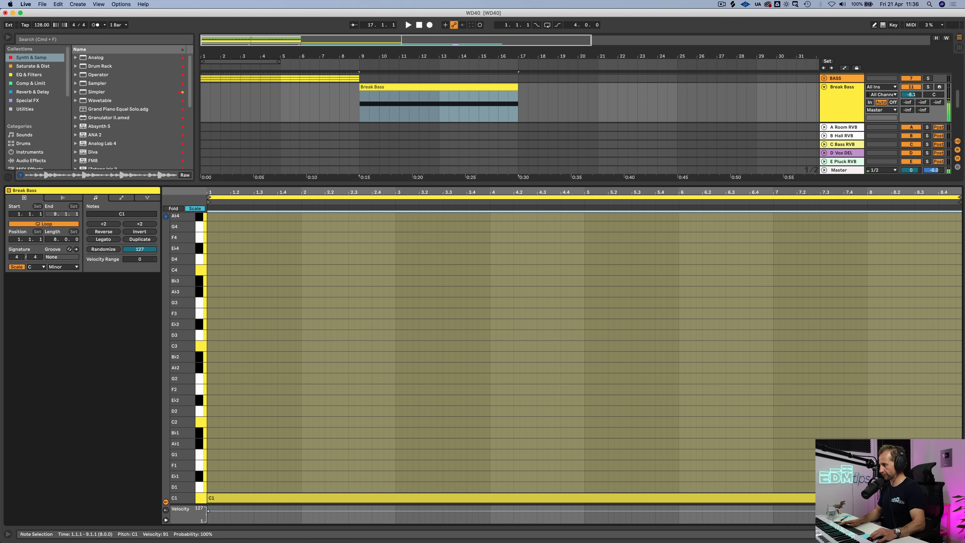
{"action": "key", "text": "shift+Tab"}
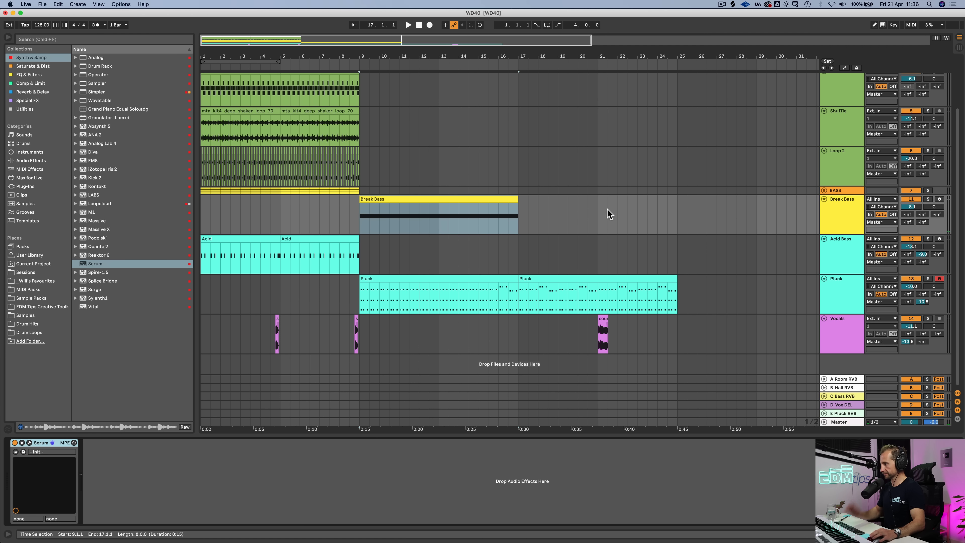
Solo the Break Bass track and set its Serum Oscillator A to 6 unison voices with detune about 0.14
{"action": "left_click", "coordinate": [841, 222]}
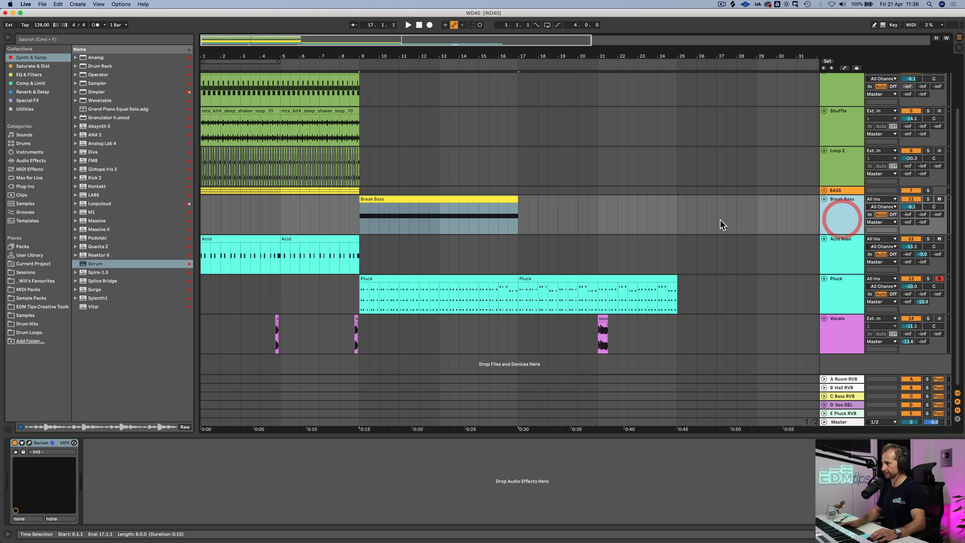
{"action": "left_click", "coordinate": [29, 443]}
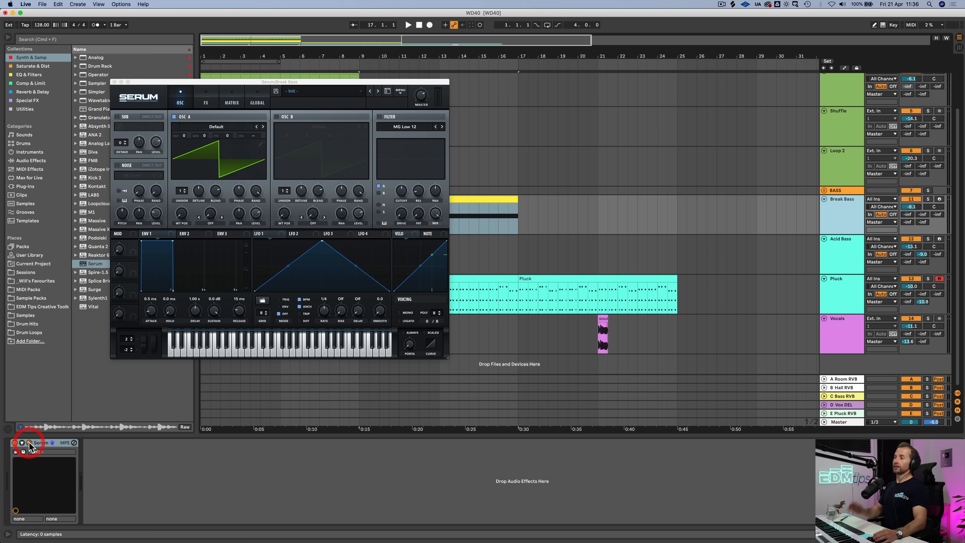
{"action": "left_click", "coordinate": [927, 199]}
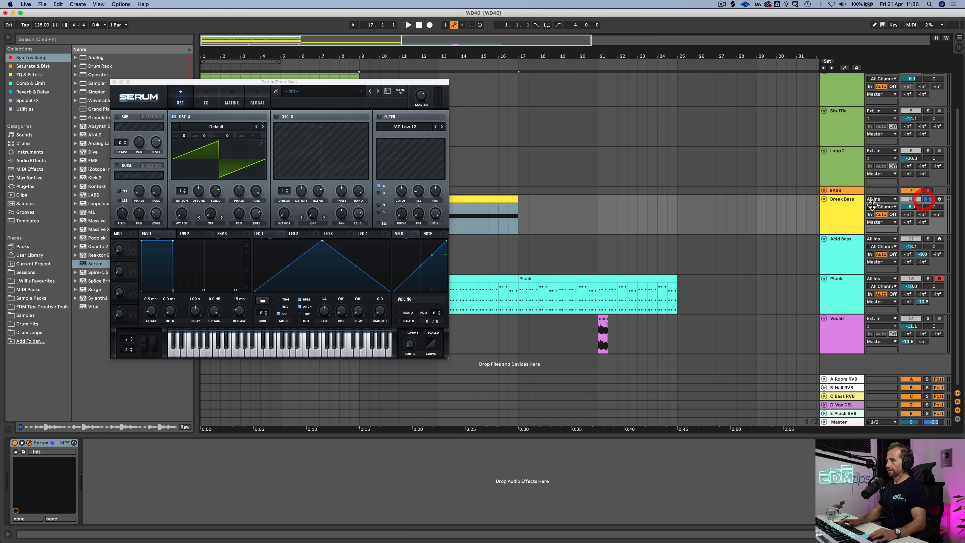
{"action": "left_click_drag", "start_coordinate": [181, 193], "coordinate": [189, 175]}
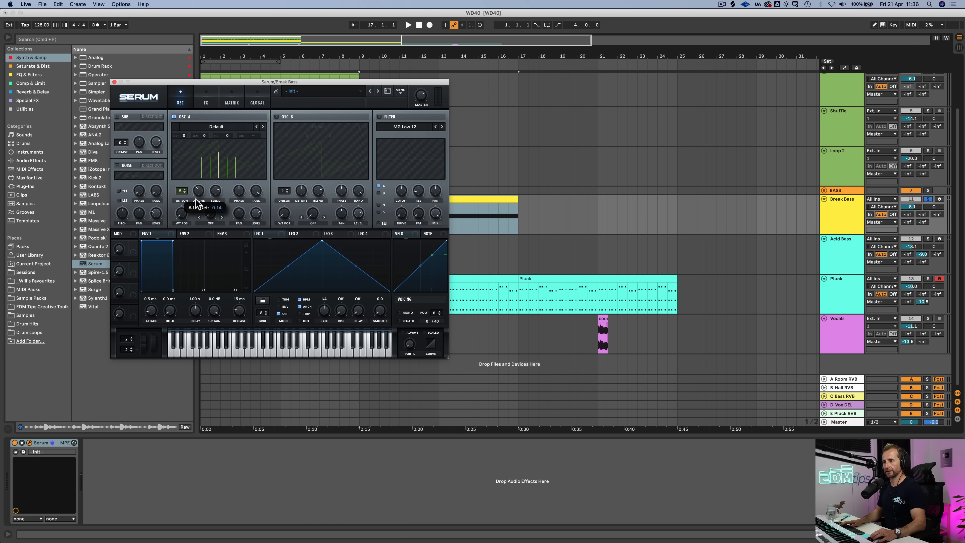
{"action": "left_click", "coordinate": [184, 189]}
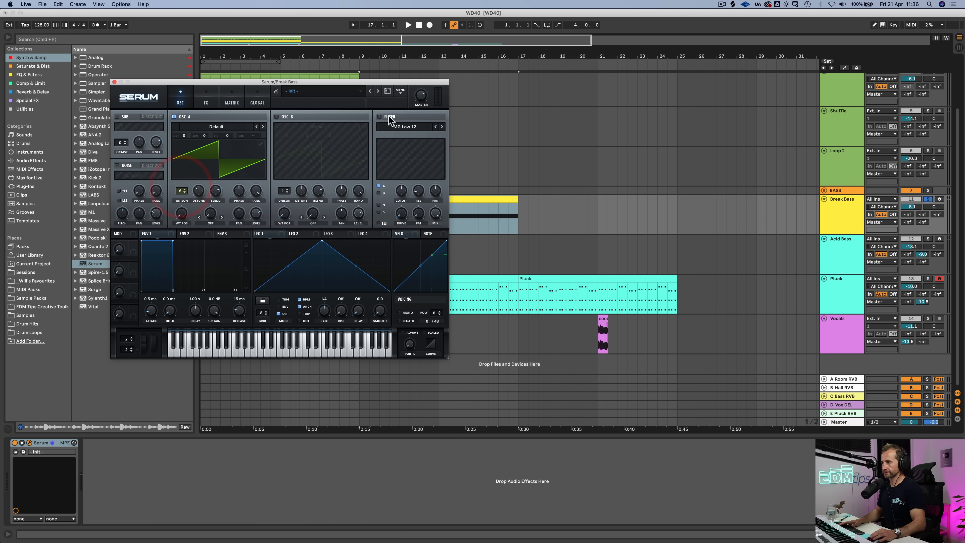
Enable Serum's MG Low 12 filter, lower its cutoff, and play the soloed bass
{"action": "left_click", "coordinate": [380, 116]}
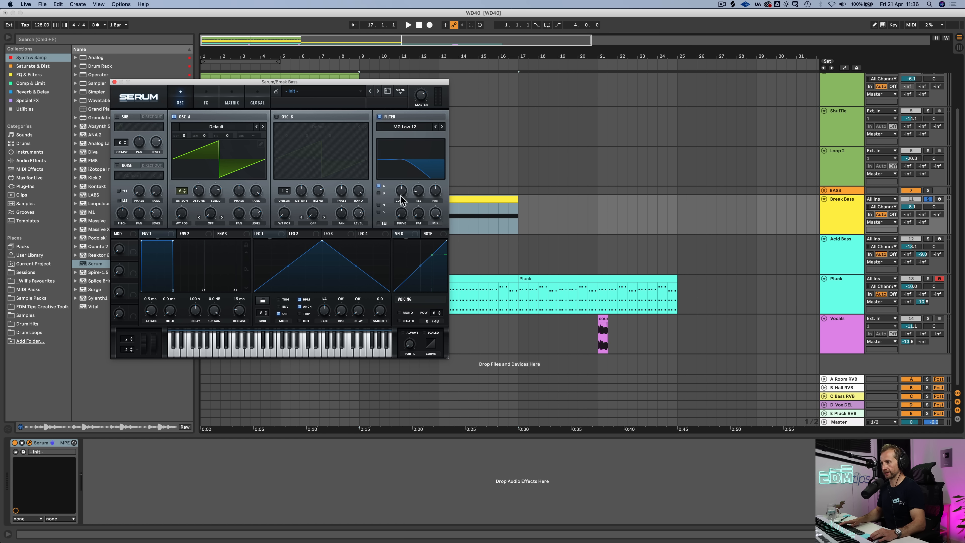
{"action": "left_click_drag", "start_coordinate": [400, 196], "coordinate": [399, 209]}
{"action": "key", "text": "space"}
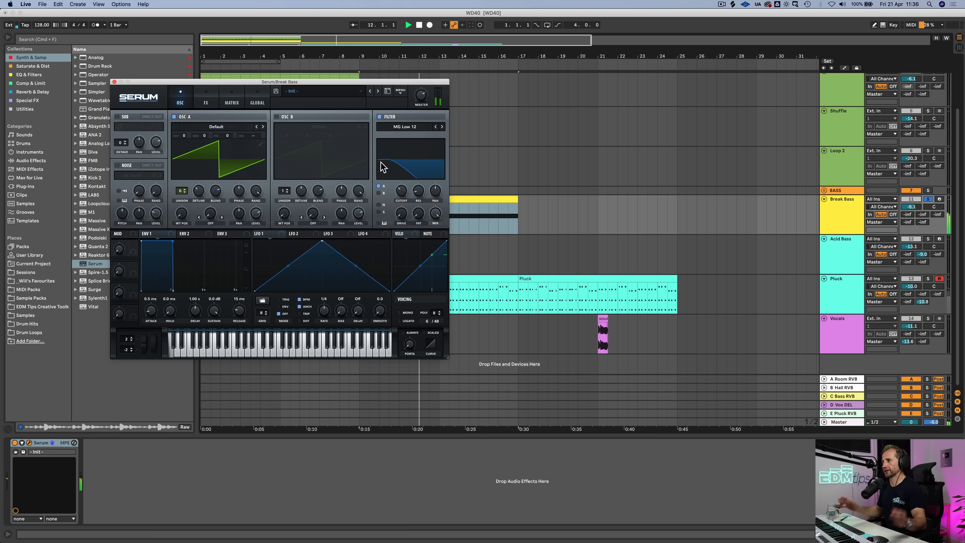
{"action": "left_click", "coordinate": [418, 98]}
{"action": "key", "text": "space"}
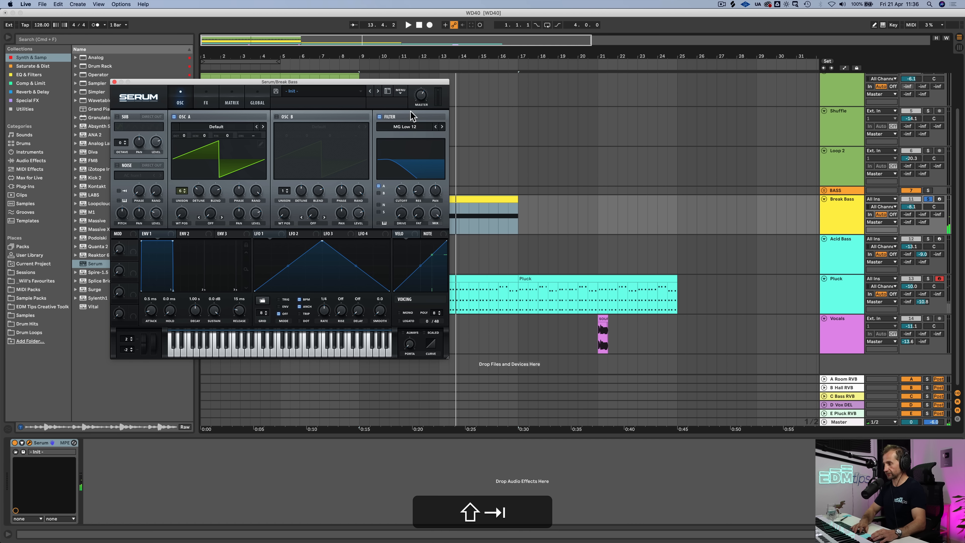
Check the Break Bass level in the Session mixer, unsolo the track, and return to the arrangement
{"action": "left_click", "coordinate": [115, 82]}
{"action": "key", "text": "Tab"}
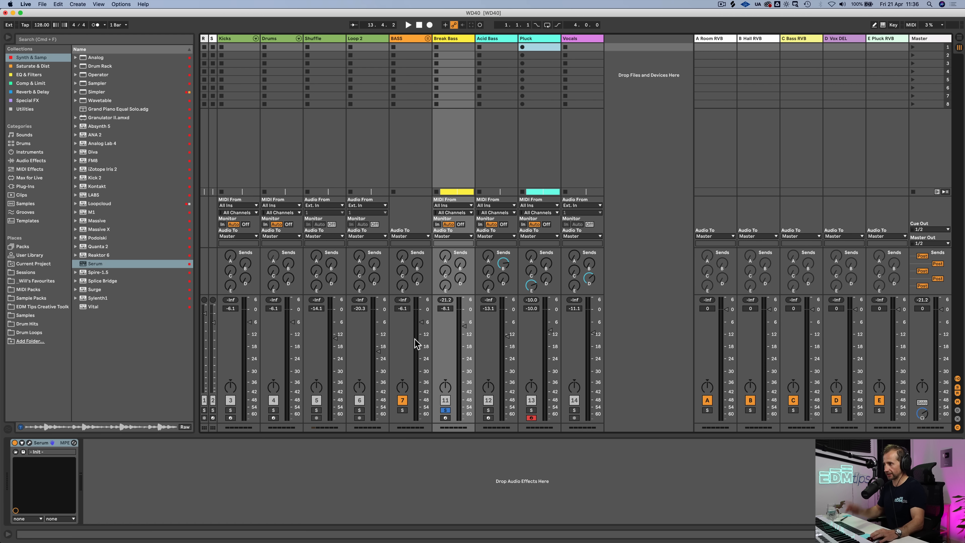
{"action": "key", "text": "alt"}
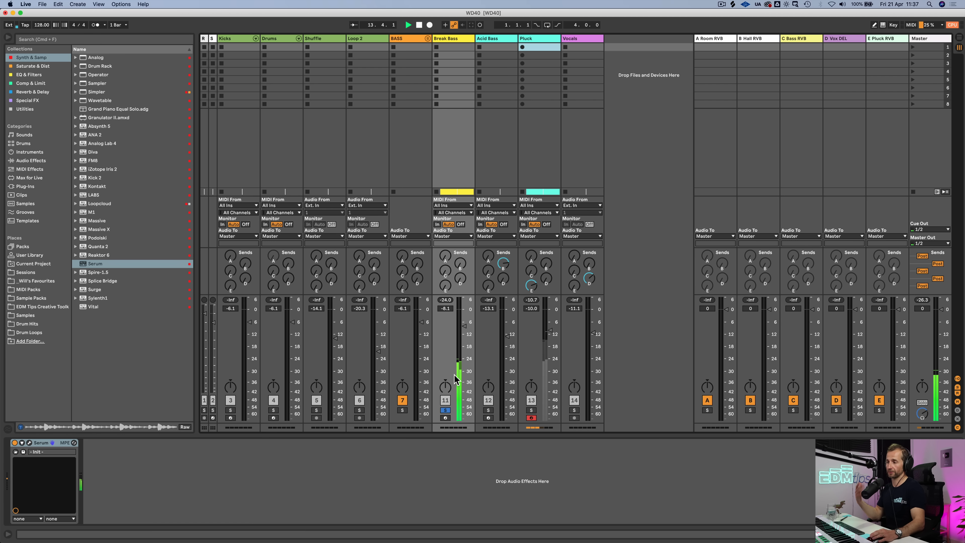
{"action": "left_click", "coordinate": [443, 409]}
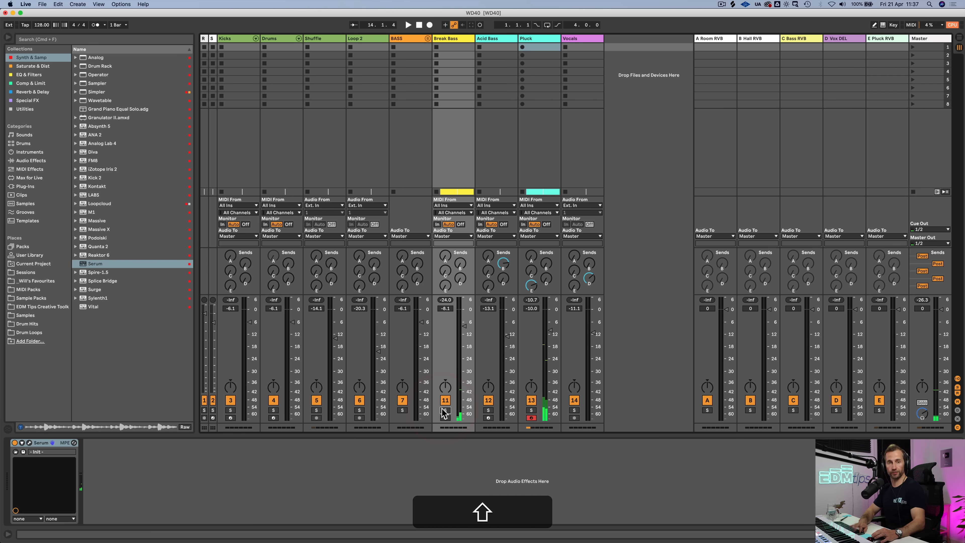
{"action": "key", "text": "shift+Tab"}
{"action": "key", "text": "shift+Tab"}
{"action": "key", "text": "Tab"}
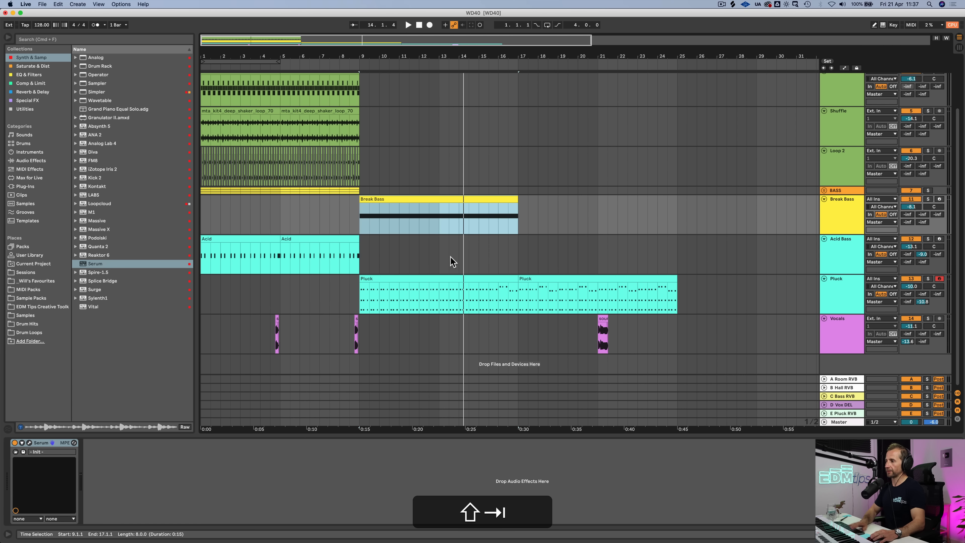
Save the set and play the bass together with the Pluck from bar 14 while viewing its Serum patch
{"action": "left_click", "coordinate": [462, 210]}
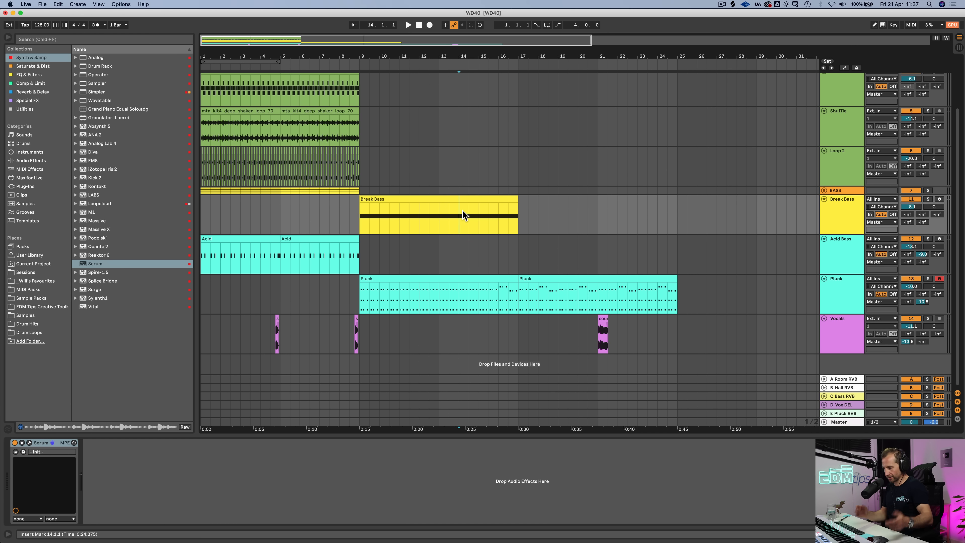
{"action": "key", "text": "super+s"}
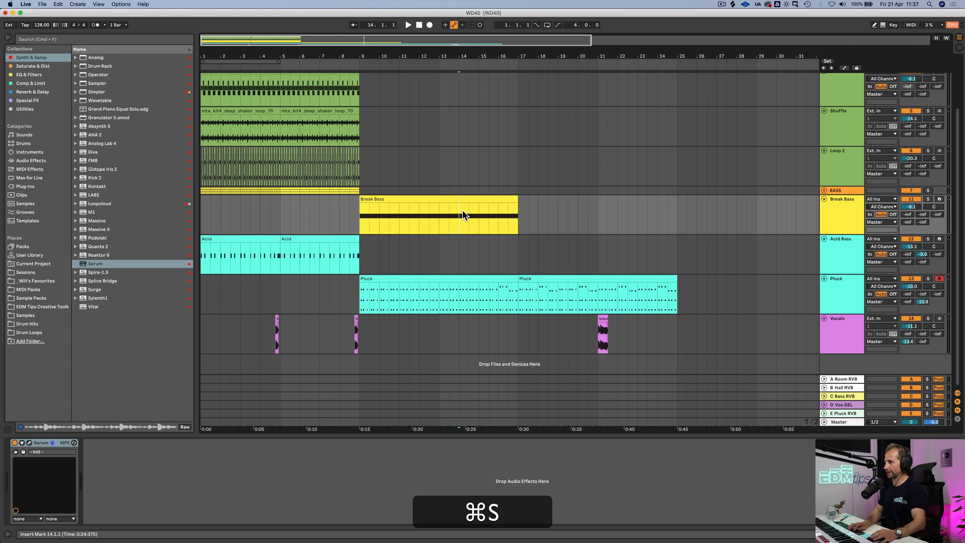
{"action": "left_click", "coordinate": [842, 207]}
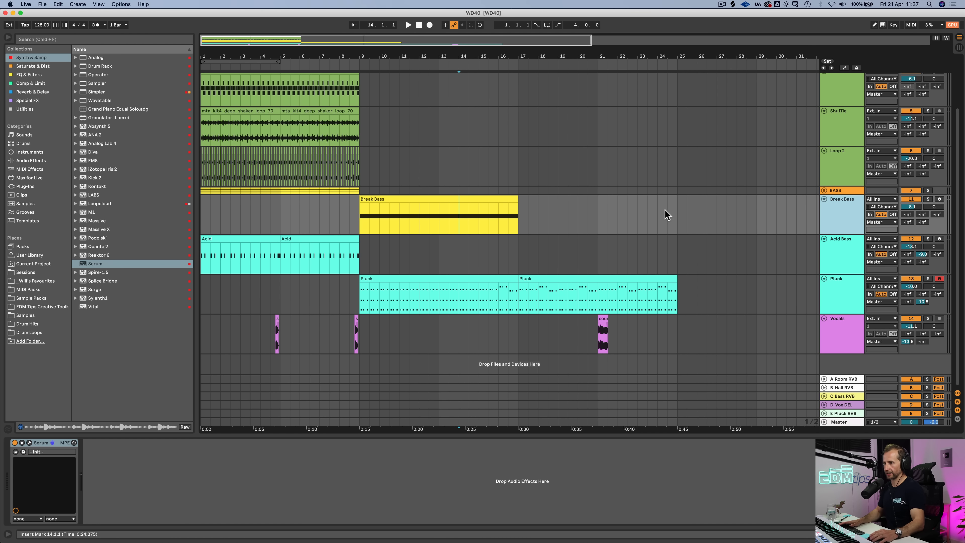
{"action": "left_click", "coordinate": [29, 444]}
{"action": "key", "text": "space"}
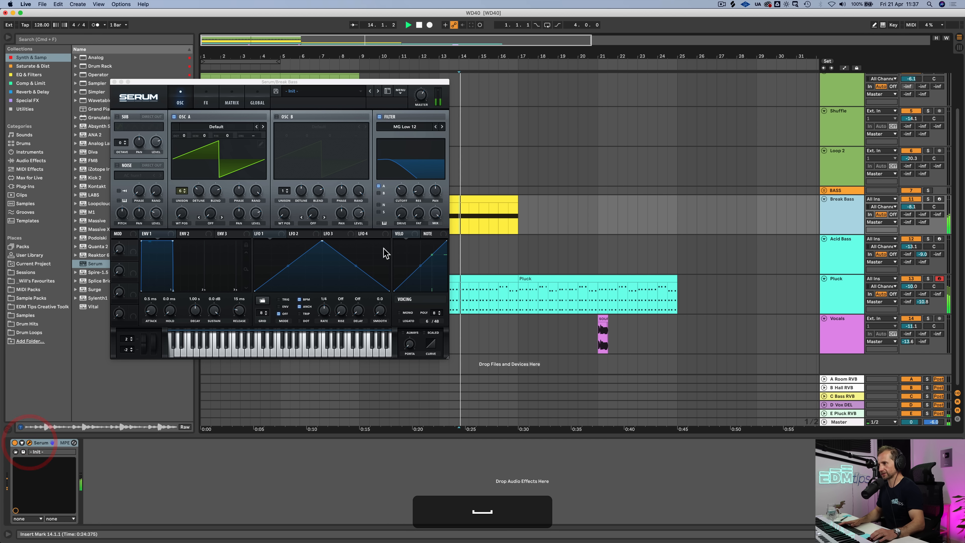
{"action": "key", "text": "space"}
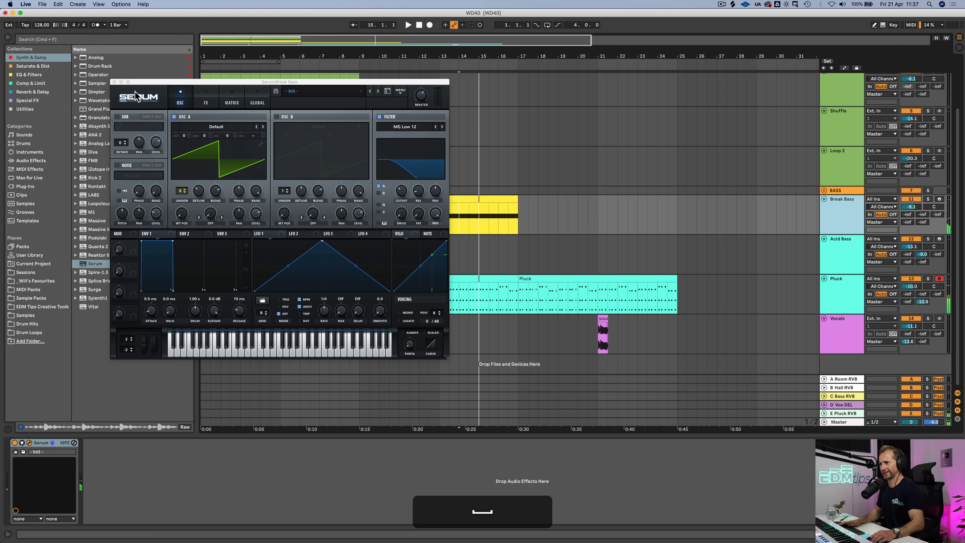
{"action": "left_click", "coordinate": [119, 81]}
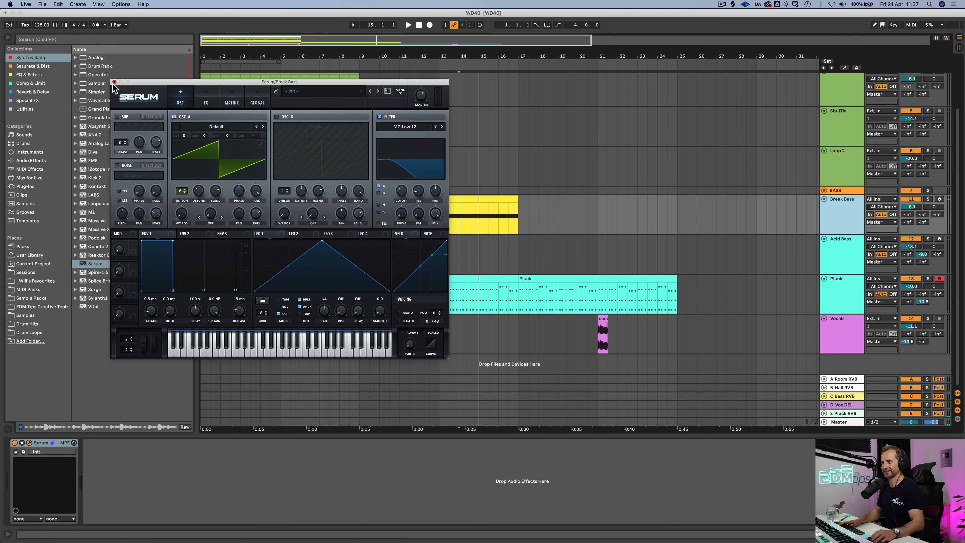
{"action": "left_click", "coordinate": [114, 82]}
Add a Utility after Serum on the Break Bass track and show the automation for its Gain
{"action": "left_click", "coordinate": [32, 109]}
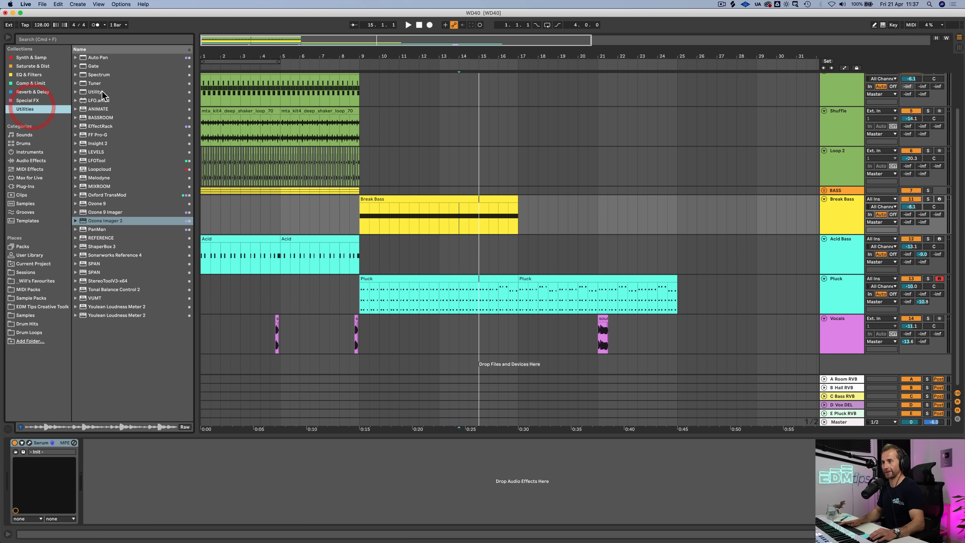
{"action": "left_click", "coordinate": [93, 91]}
{"action": "left_click_drag", "start_coordinate": [141, 461], "coordinate": [139, 468]}
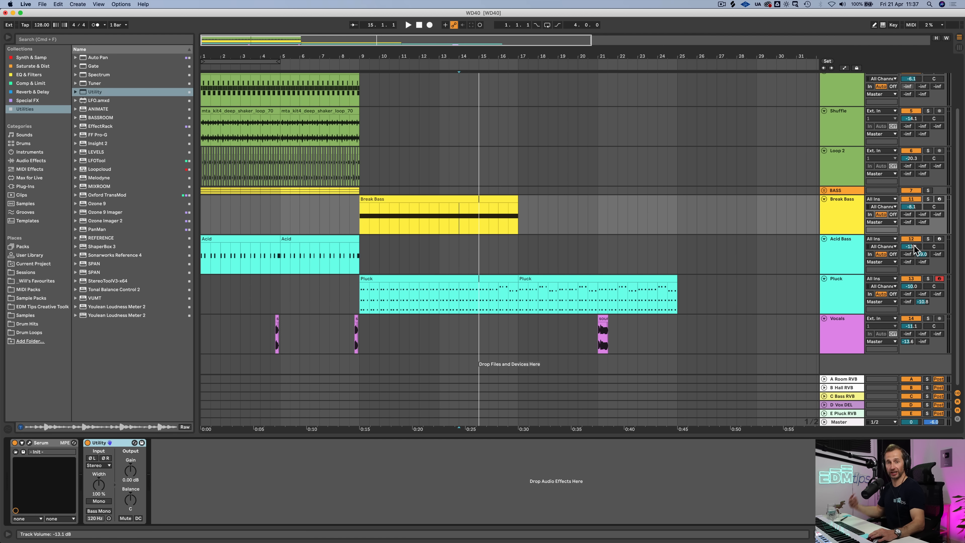
{"action": "right_click", "coordinate": [130, 471]}
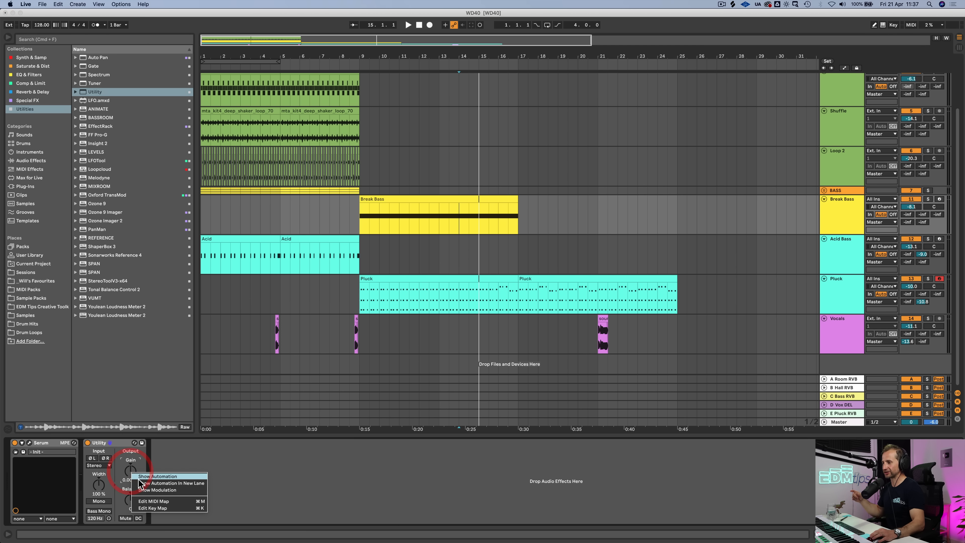
{"action": "left_click", "coordinate": [139, 477]}
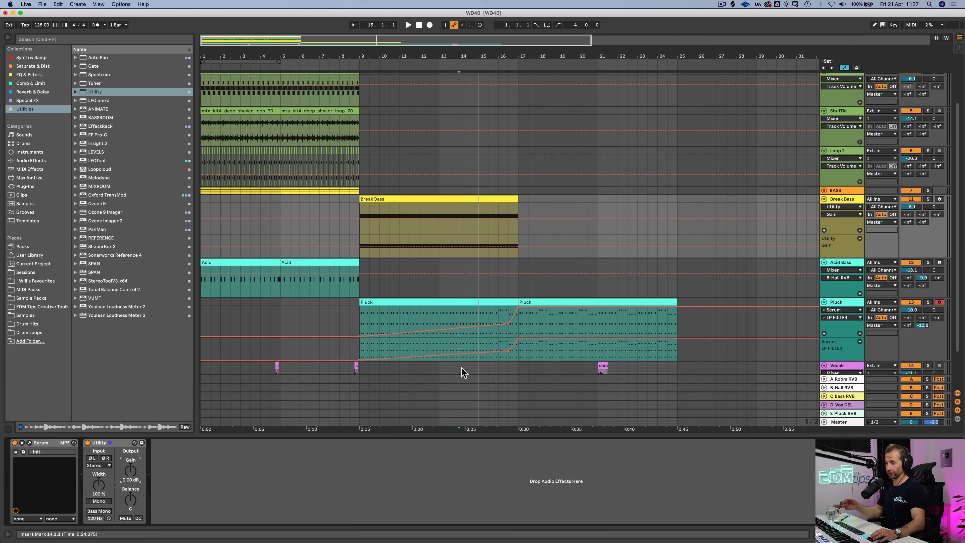
Ramp the Break Bass Utility gain from -inf dB at bar 9 to 0 dB at bar 17, play it, and hide the automation
{"action": "left_click", "coordinate": [518, 245]}
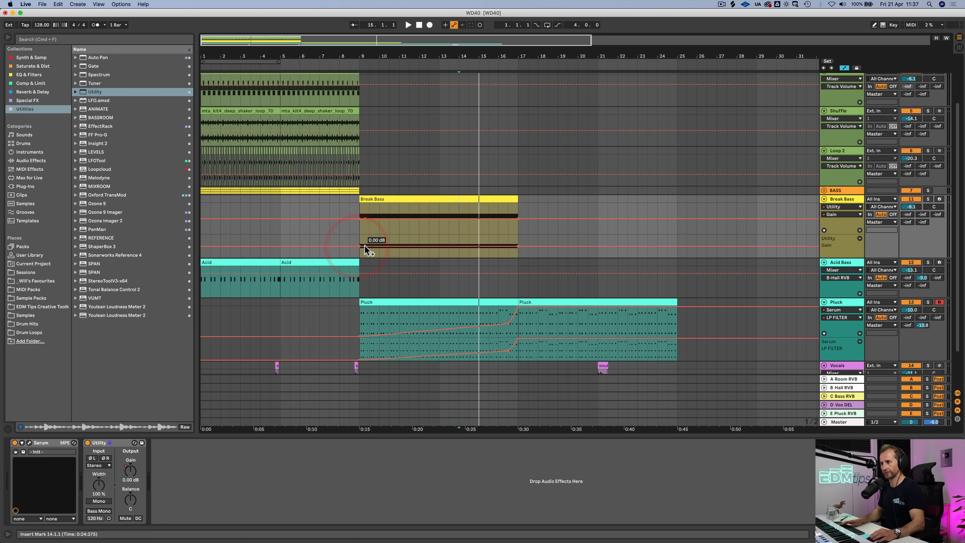
{"action": "left_click_drag", "start_coordinate": [364, 246], "coordinate": [359, 256]}
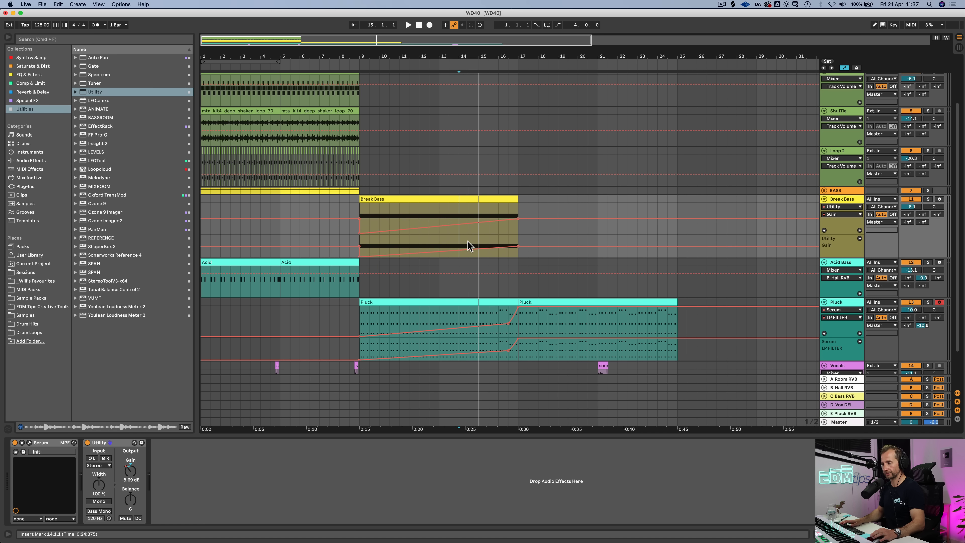
{"action": "left_click", "coordinate": [356, 64]}
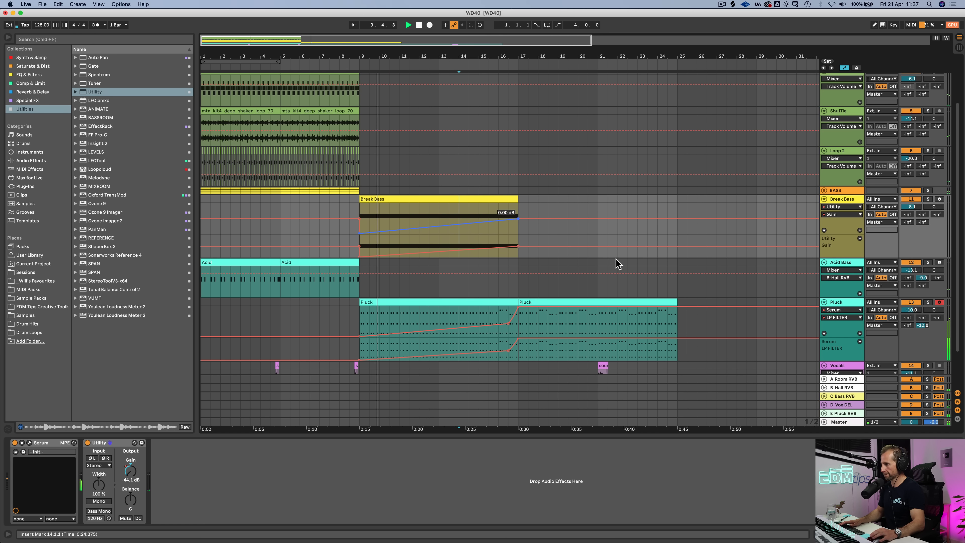
{"action": "key", "text": "a"}
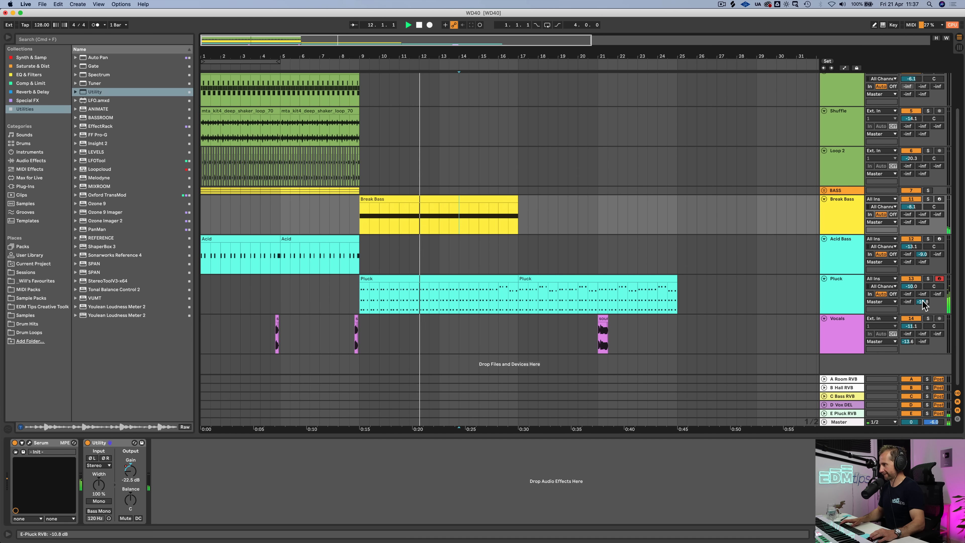
Play the Break Bass and Pluck up to about bar 17 and lower the Pluck track volume to -11.7 dB
{"action": "left_click", "coordinate": [498, 196]}
{"action": "key", "text": "alt+super+m"}
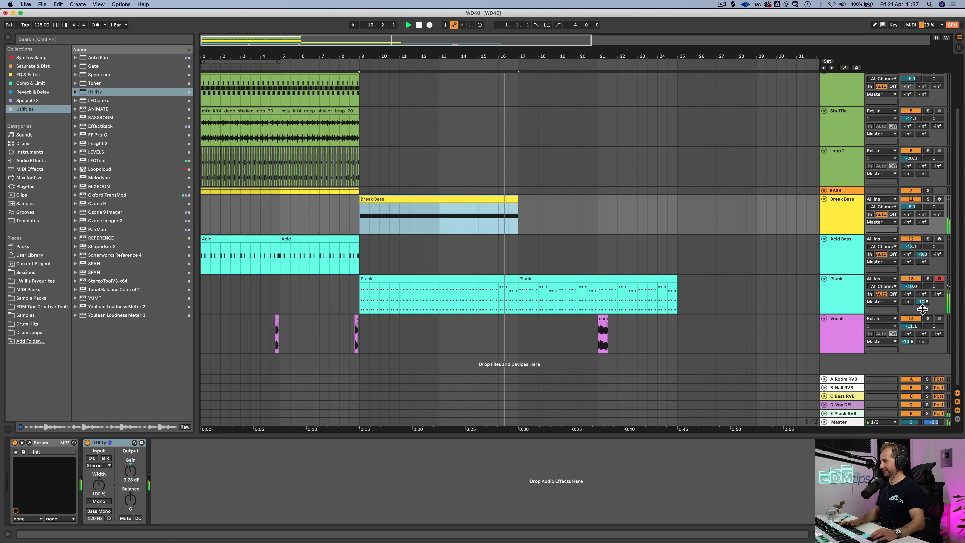
{"action": "key", "text": "space"}
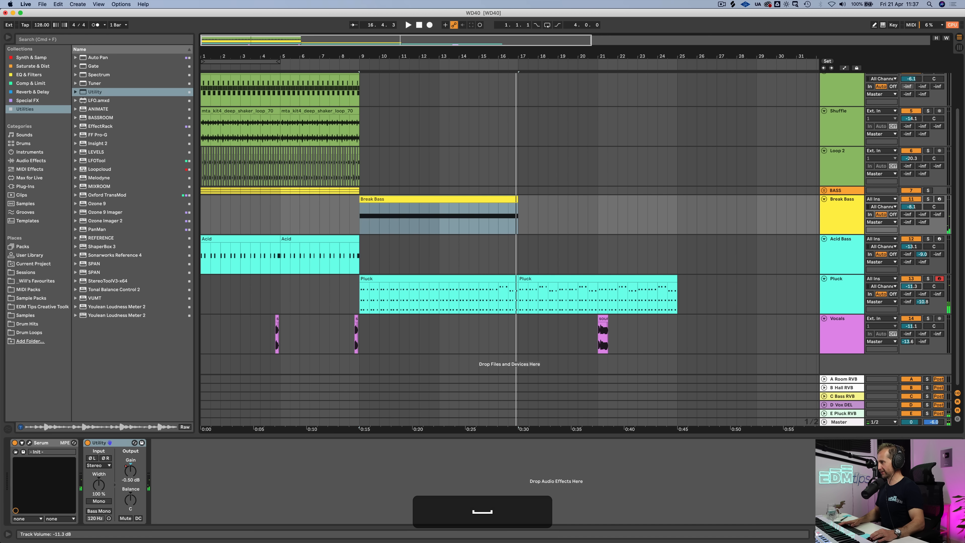
{"action": "left_click_drag", "start_coordinate": [914, 285], "coordinate": [914, 288]}
Insert an empty MIDI clip on Break Bass from 17.1.1 to 25.3.1 and arm the track for recording
{"action": "left_click", "coordinate": [518, 212]}
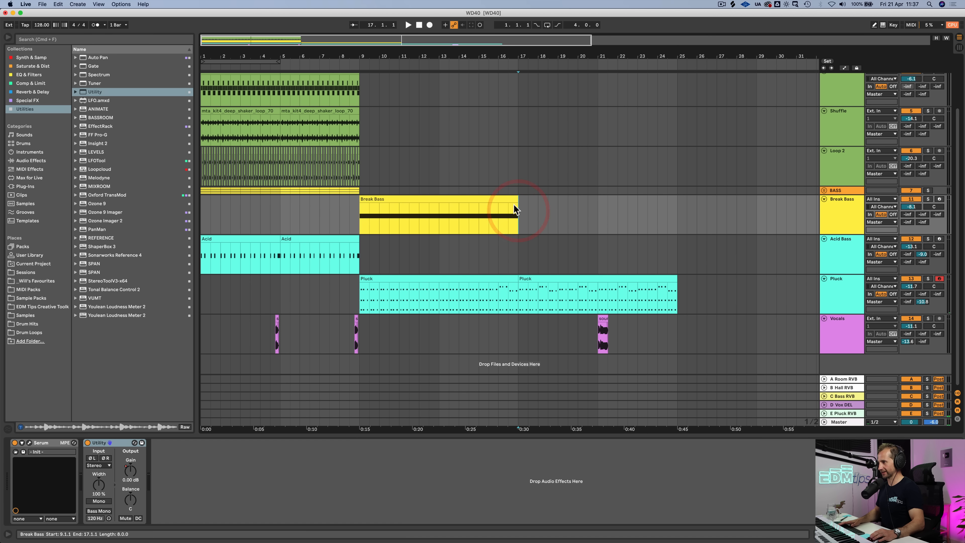
{"action": "left_click", "coordinate": [486, 199]}
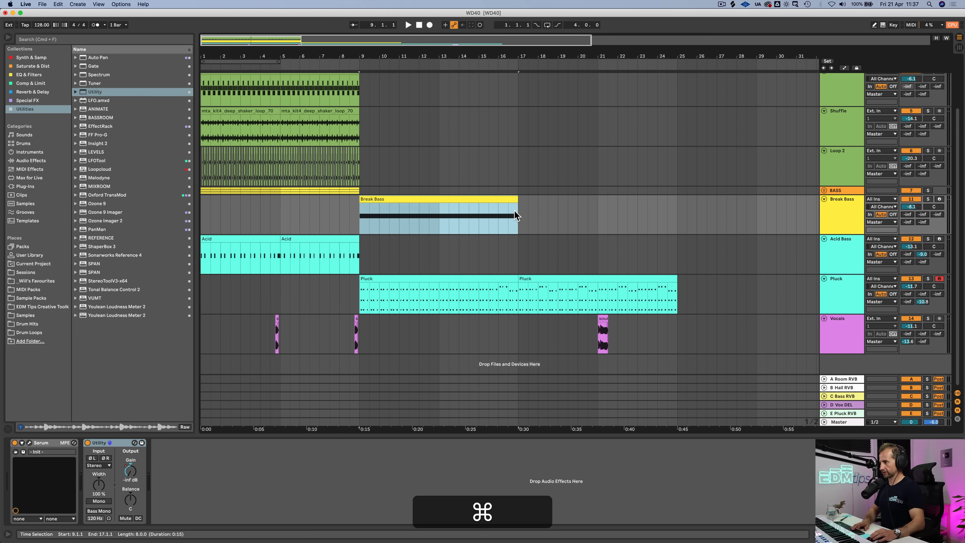
{"action": "left_click_drag", "start_coordinate": [516, 212], "coordinate": [680, 218]}
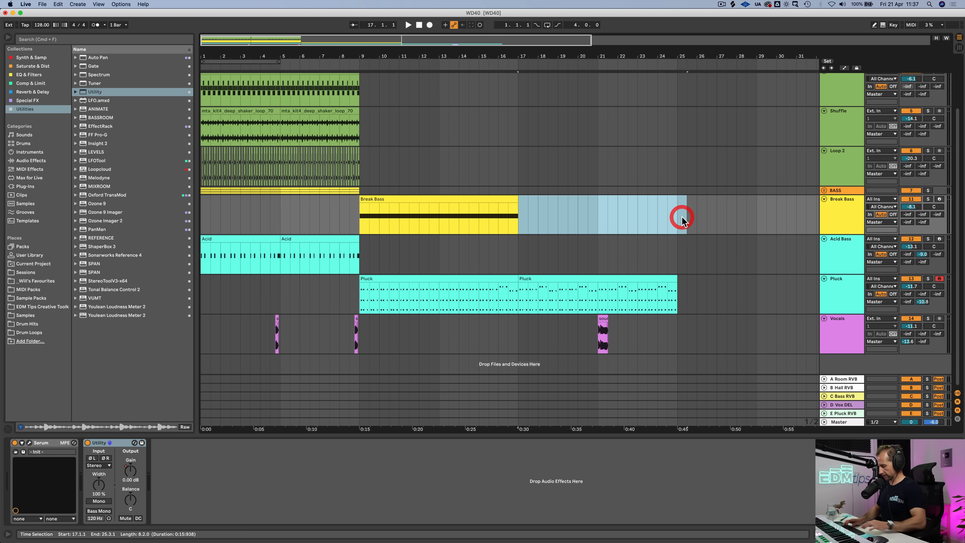
{"action": "key", "text": "shift+super+m"}
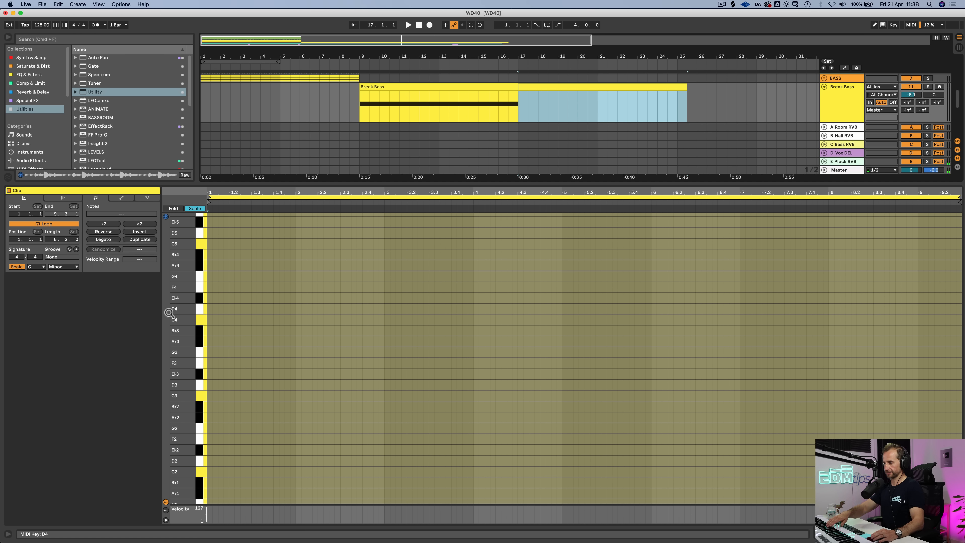
{"action": "left_click", "coordinate": [939, 87]}
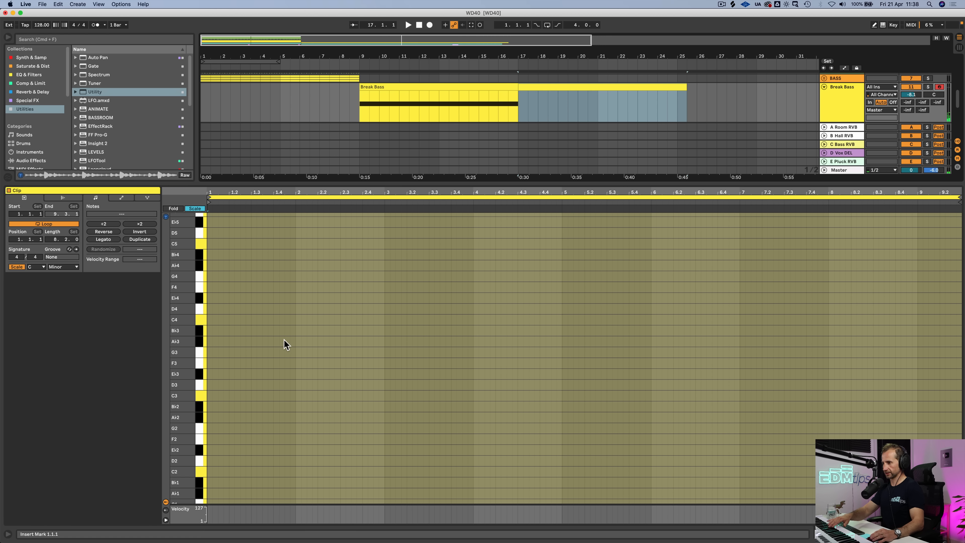
Add a one-bar A♭1 note at the new clip's start, transpose it down an octave to A♭0, and play it
{"action": "scroll", "coordinate": [284, 343], "scroll_direction": "down", "scroll_amount": 5}
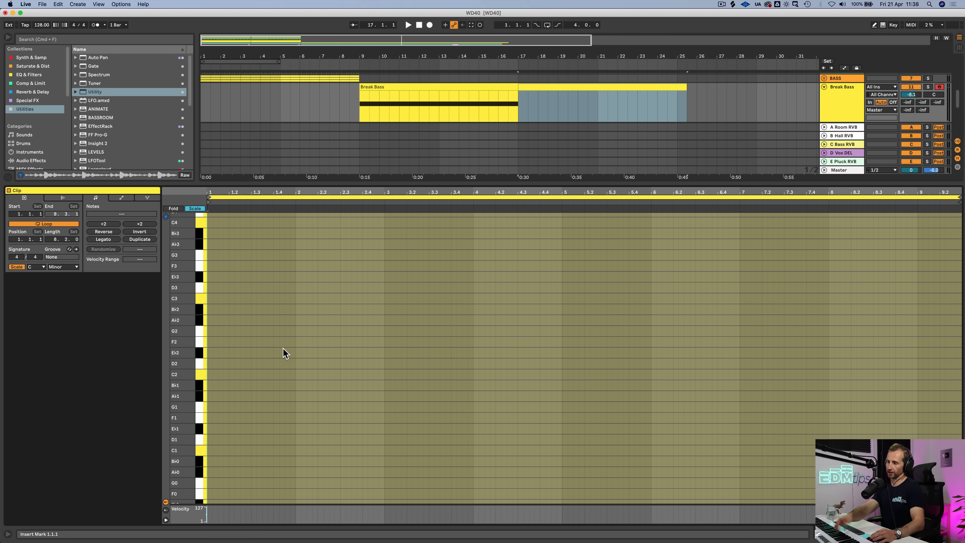
{"action": "scroll", "coordinate": [286, 351], "scroll_direction": "down", "scroll_amount": 4}
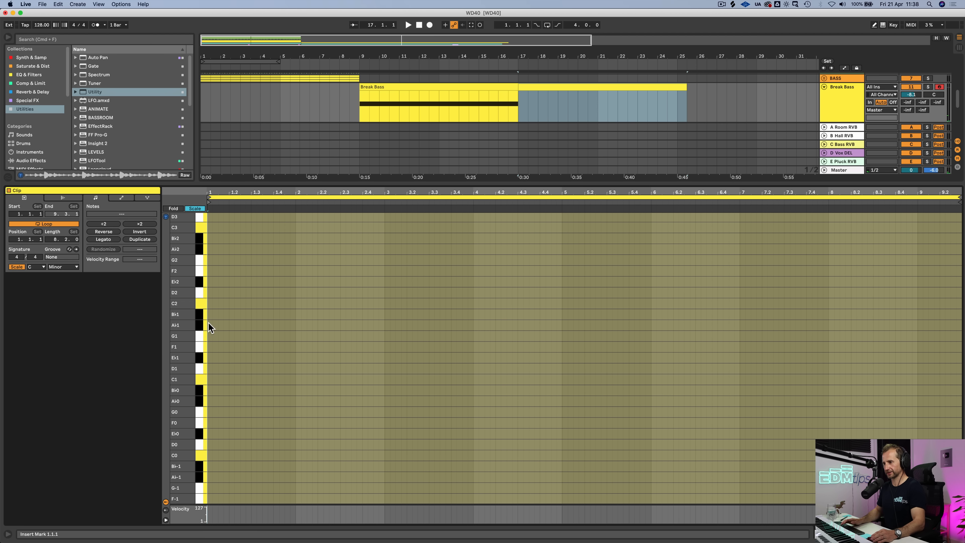
{"action": "double_click", "coordinate": [208, 325]}
{"action": "left_click_drag", "start_coordinate": [213, 326], "coordinate": [295, 328]}
{"action": "key", "text": "space"}
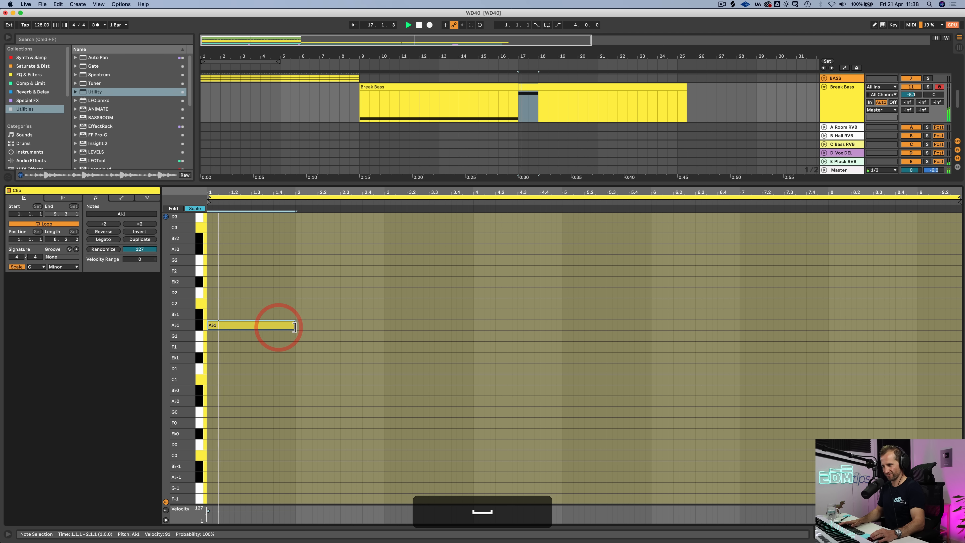
{"action": "key", "text": "shift+Down"}
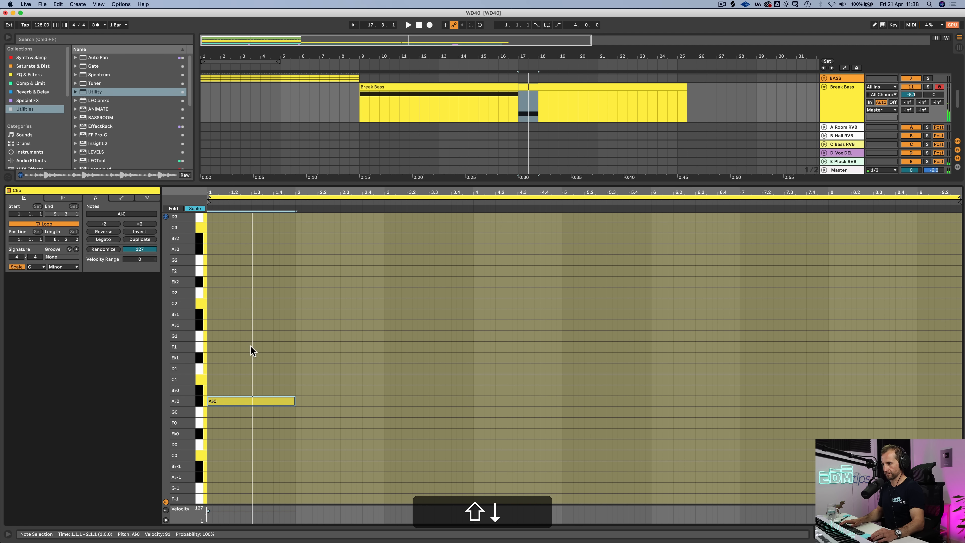
{"action": "scroll", "coordinate": [251, 350], "scroll_direction": "down", "scroll_amount": 5}
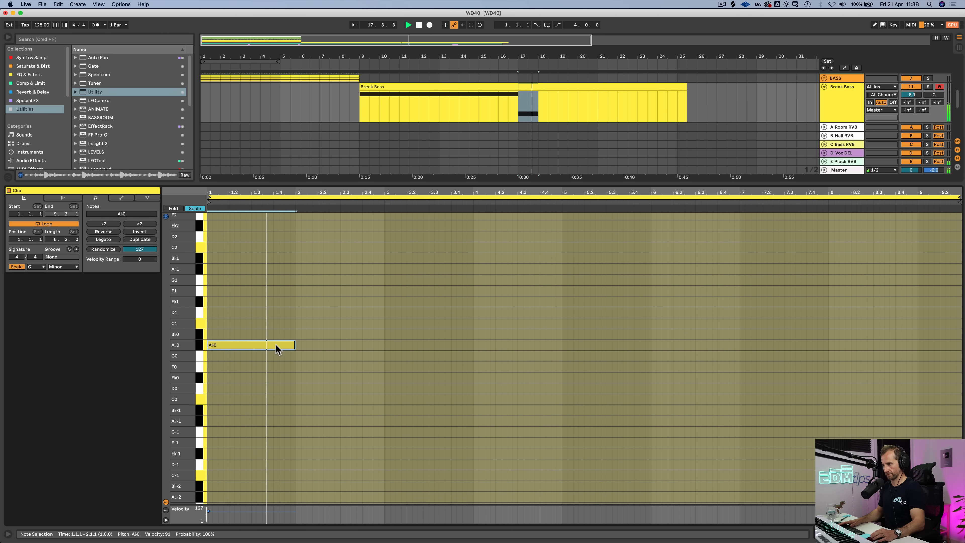
{"action": "key", "text": "space"}
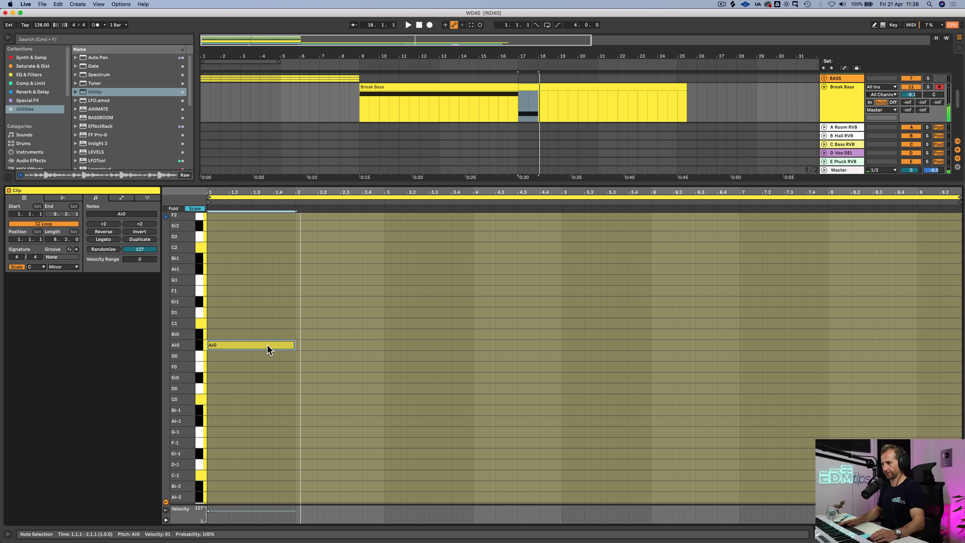
Copy the A♭0 note to clip bar 2 as F0, and compare the note rows with scale display off and on
{"action": "left_click_drag", "start_coordinate": [266, 345], "coordinate": [358, 370]}
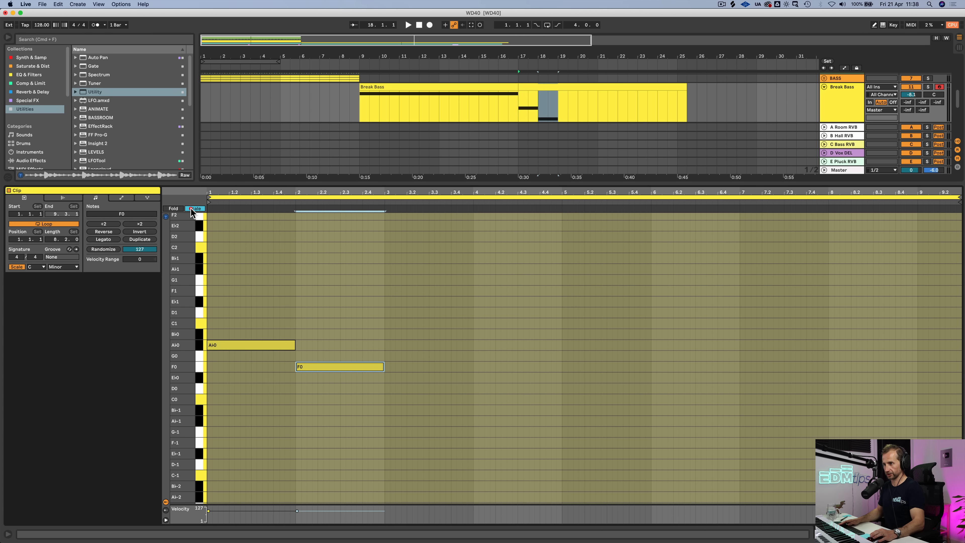
{"action": "left_click", "coordinate": [195, 208]}
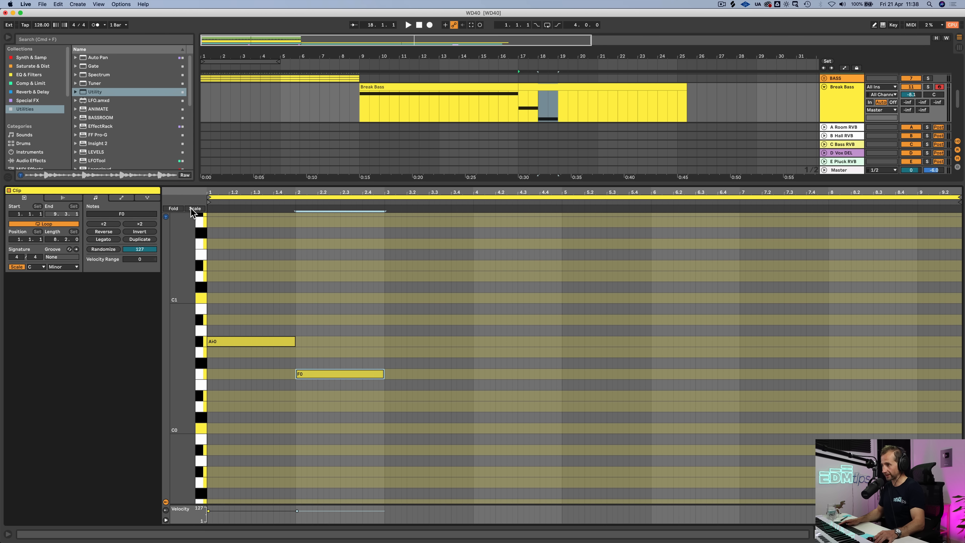
{"action": "left_click", "coordinate": [193, 209]}
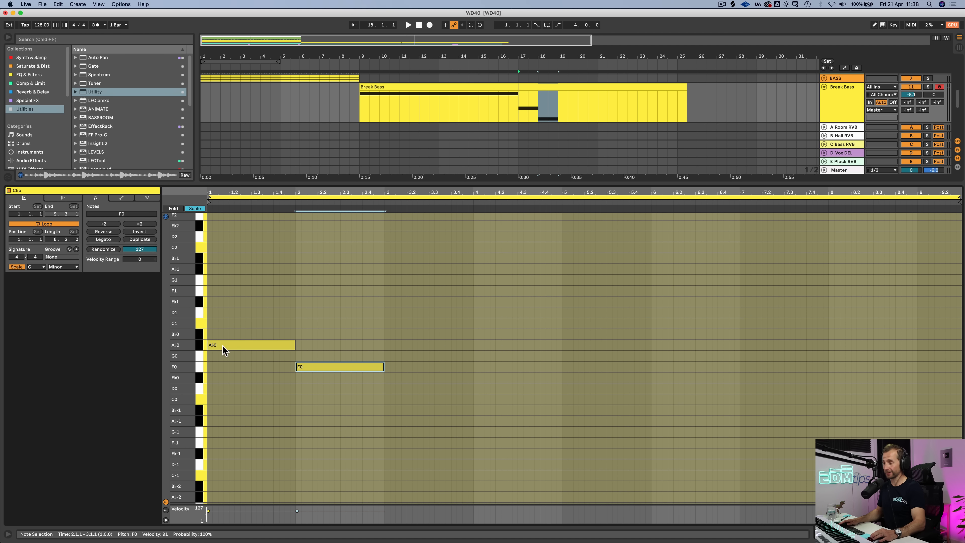
Add a one-bar C0 note in clip bar 3, followed by half-bar D0 and E♭0 notes in bar 4
{"action": "left_click", "coordinate": [252, 344]}
{"action": "left_click_drag", "start_coordinate": [315, 373], "coordinate": [489, 390]}
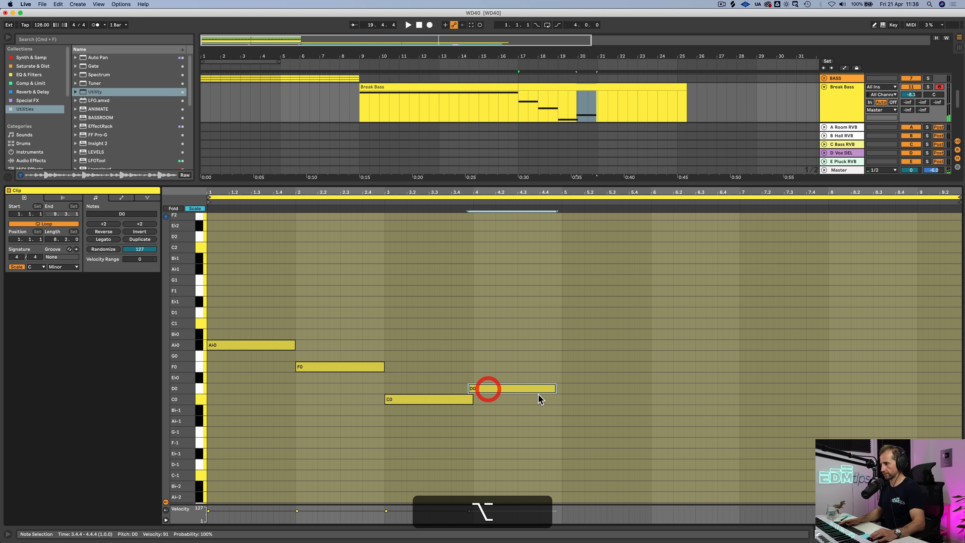
{"action": "key", "text": "alt+Right"}
{"action": "left_click_drag", "start_coordinate": [562, 396], "coordinate": [544, 383]}
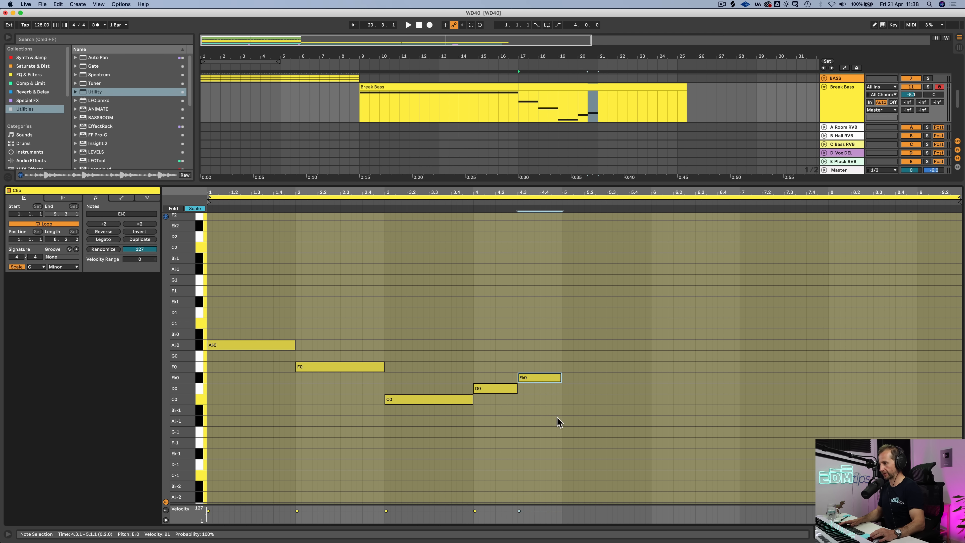
Play the four-bar bass phrase from bar 17 and raise the Break Bass track volume to -5.4 dB
{"action": "left_click_drag", "start_coordinate": [558, 417], "coordinate": [204, 303]}
{"action": "key", "text": "space"}
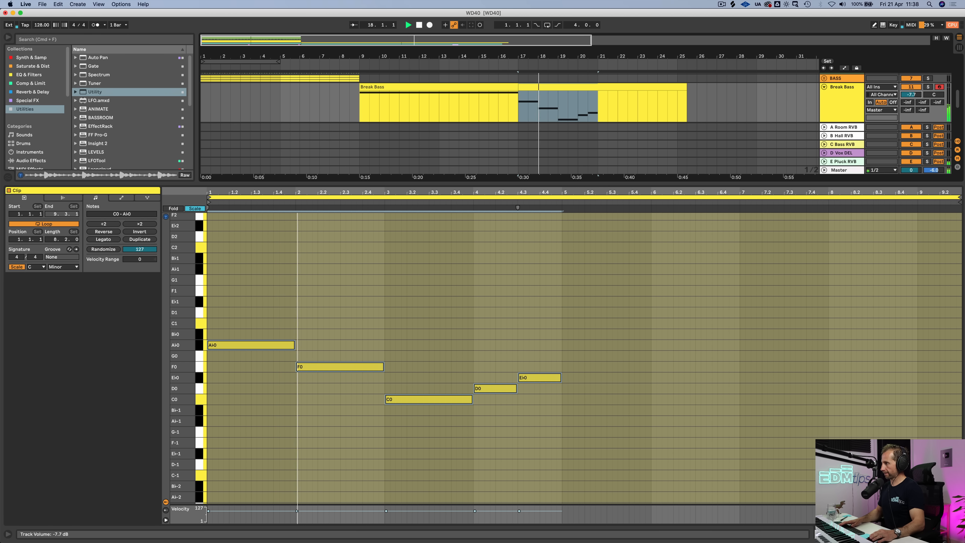
{"action": "key", "text": "space"}
Delete the C0, D0 and E♭0 notes and move the F0 note to clip bar 3
{"action": "left_click_drag", "start_coordinate": [528, 415], "coordinate": [435, 367]}
{"action": "key", "text": "BackSpace"}
{"action": "left_click_drag", "start_coordinate": [344, 368], "coordinate": [434, 364]}
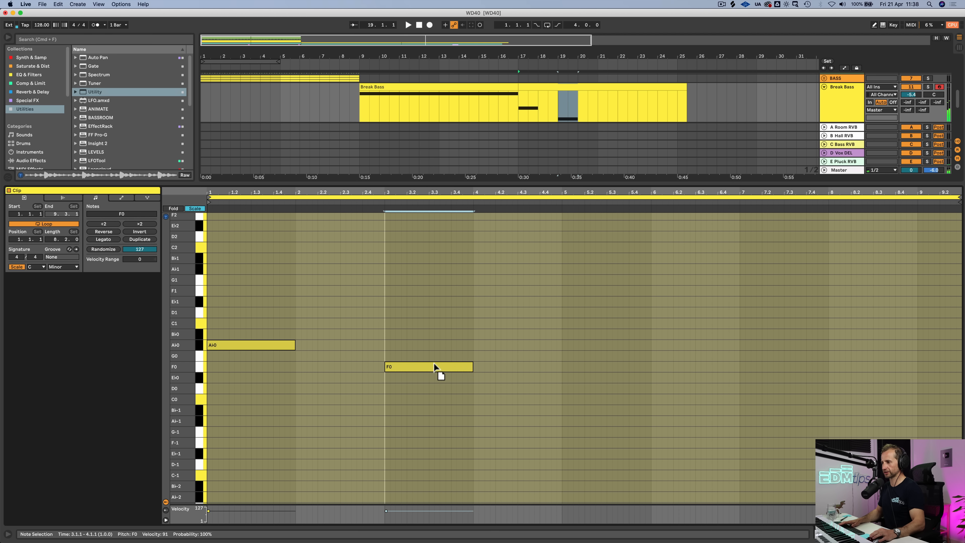
Lengthen the A♭0 and F0 notes to two bars each and play them back
{"action": "left_click_drag", "start_coordinate": [295, 345], "coordinate": [385, 346]}
{"action": "key", "text": "space"}
{"action": "left_click_drag", "start_coordinate": [473, 367], "coordinate": [559, 373]}
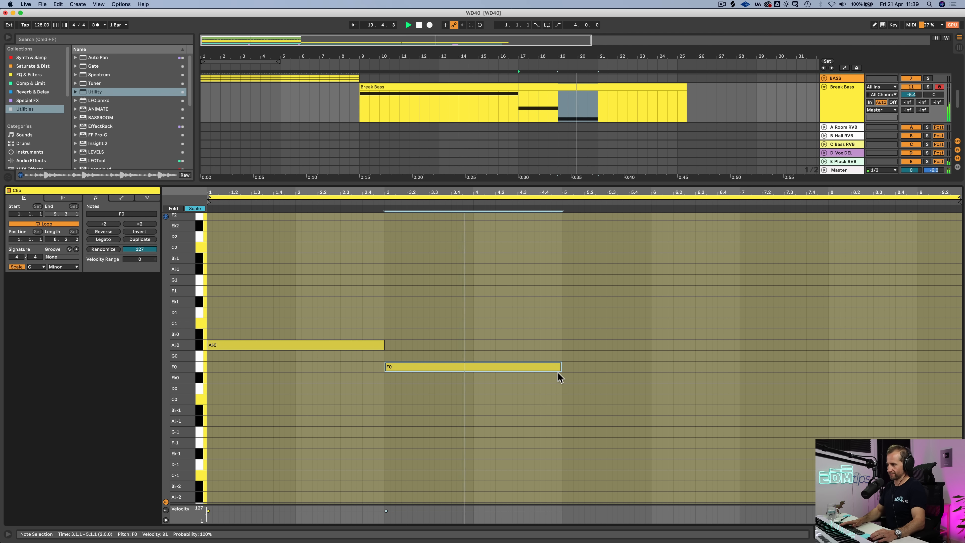
{"action": "left_click", "coordinate": [566, 397]}
{"action": "key", "text": "space"}
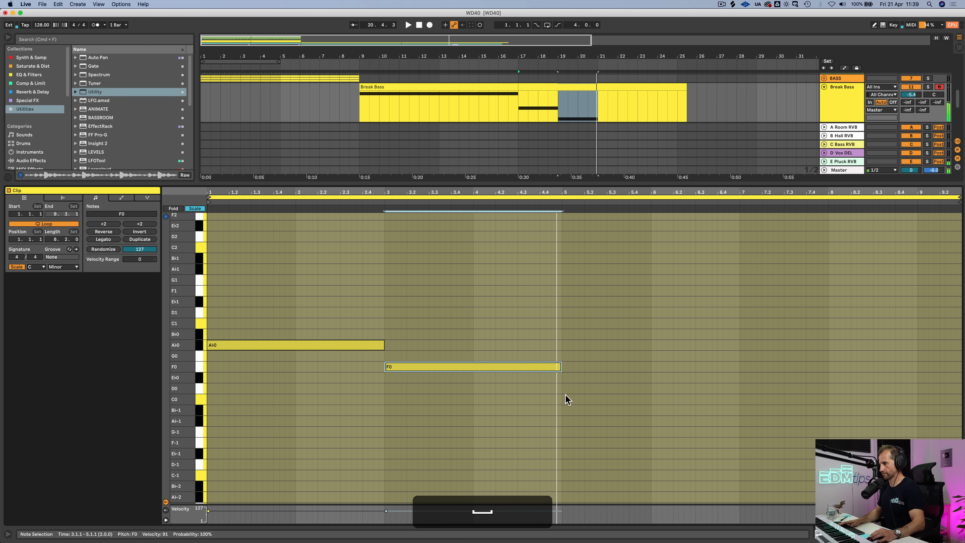
Copy the F0 note as a two-bar C0 at clip bar 5 and as E♭0 at bar 7, shortened to one bar
{"action": "mouse_move", "coordinate": [566, 397]}
{"action": "left_mouse_down"}
{"action": "mouse_move", "coordinate": [857, 390]}
{"action": "mouse_move", "coordinate": [842, 379]}
{"action": "left_mouse_up"}
{"action": "key", "text": "alt"}
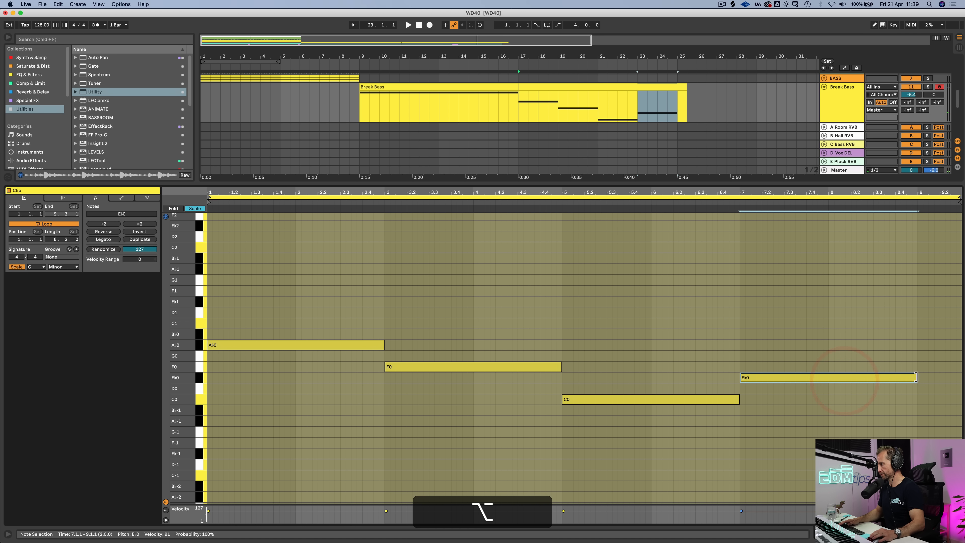
{"action": "left_click_drag", "start_coordinate": [917, 377], "coordinate": [824, 379]}
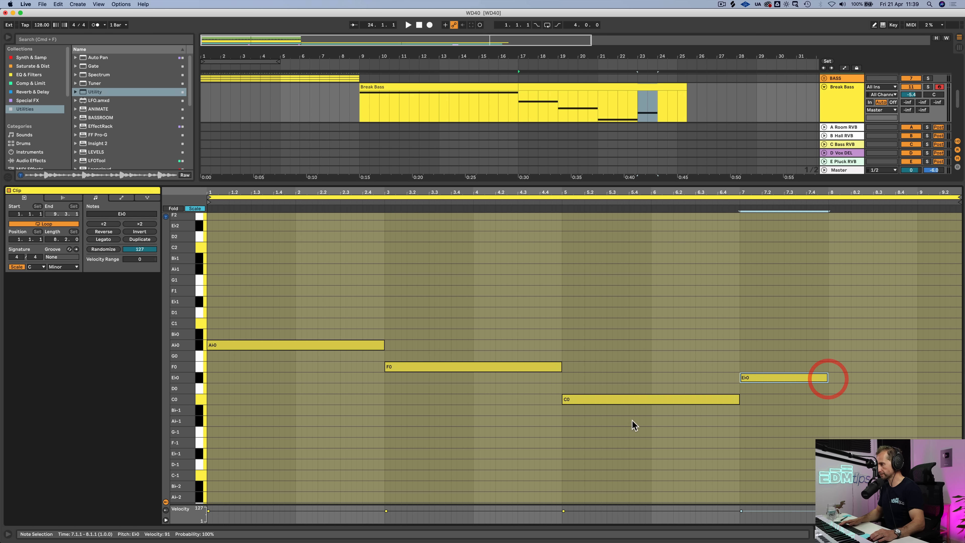
Lower the note in clip bar 7 to D0 and copy it to bar 8 as a one-bar E♭0
{"action": "left_click", "coordinate": [635, 401]}
{"action": "left_click", "coordinate": [761, 378]}
{"action": "key", "text": "Down"}
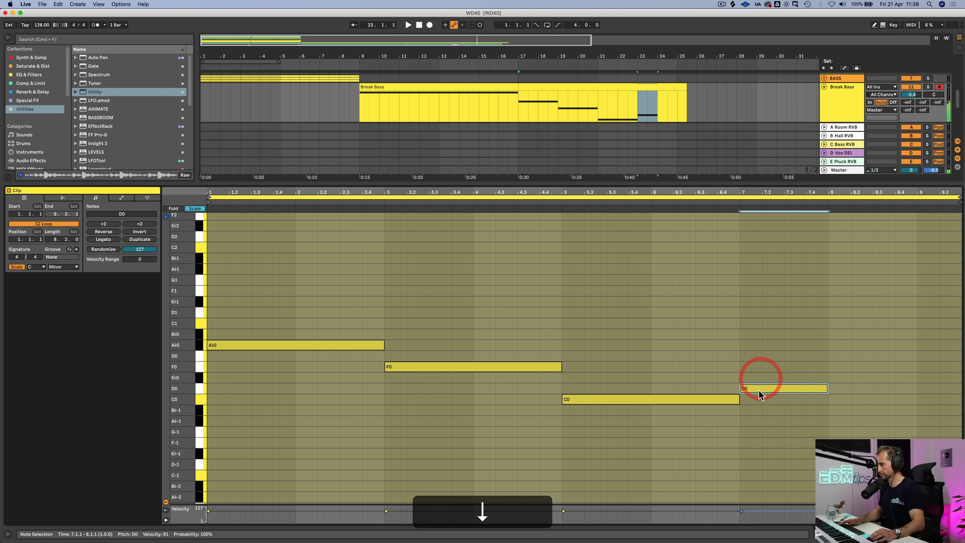
{"action": "left_click_drag", "start_coordinate": [759, 388], "coordinate": [853, 379]}
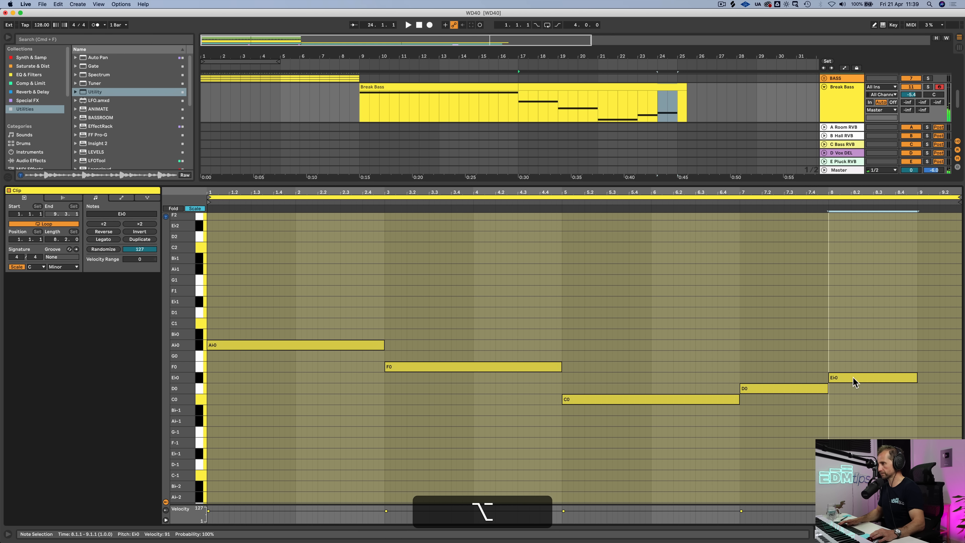
{"action": "left_click", "coordinate": [851, 380]}
Play the finished bass progression from bar 17 and audition its last two notes, D0 and E♭0
{"action": "key", "text": "space"}
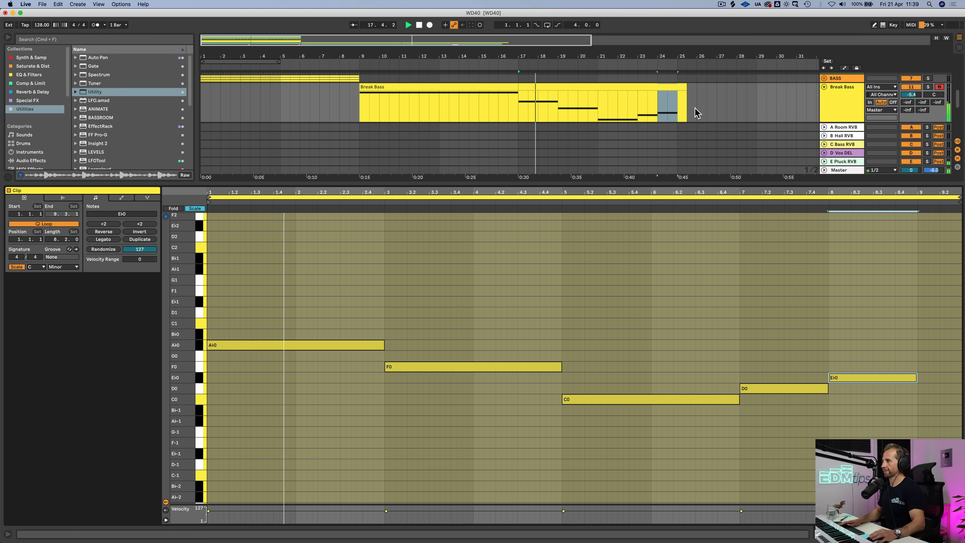
{"action": "left_click", "coordinate": [729, 320]}
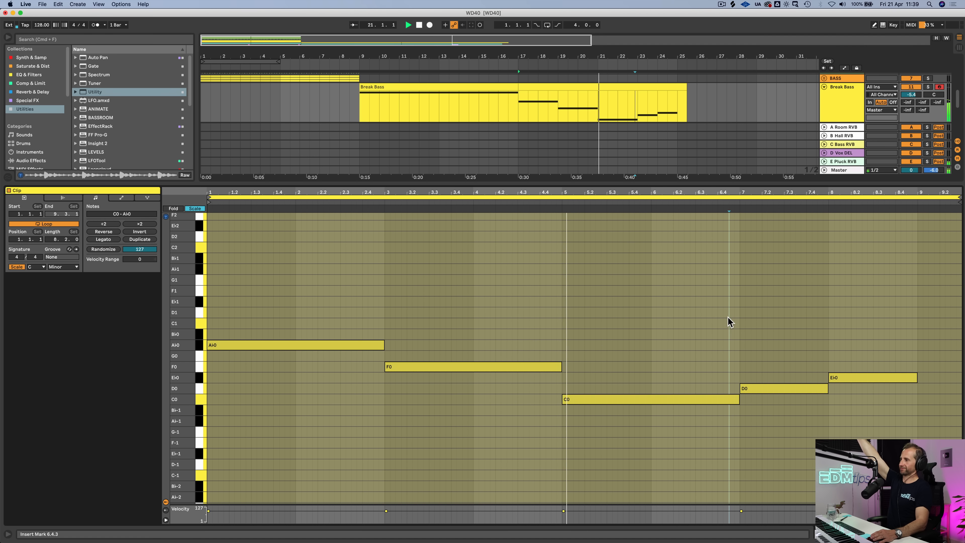
{"action": "left_click", "coordinate": [737, 398]}
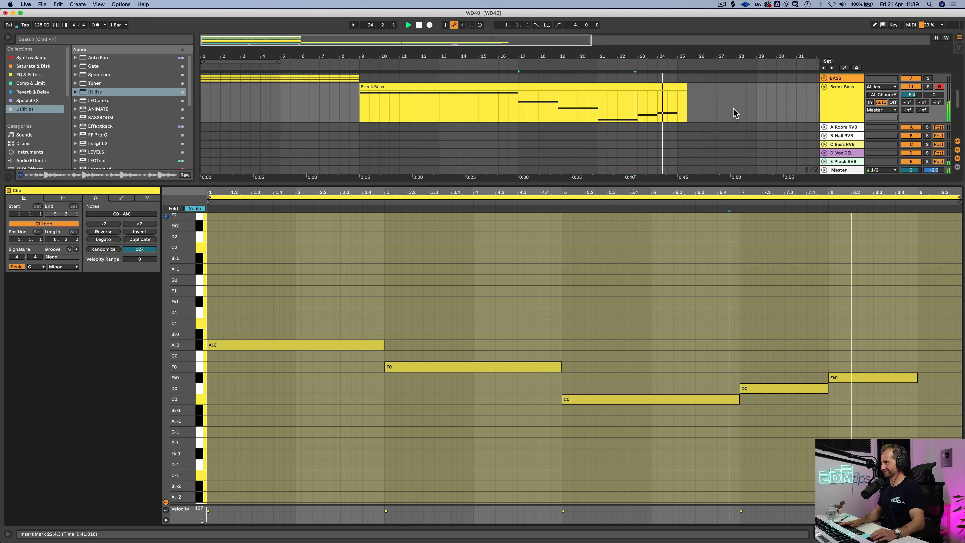
{"action": "key", "text": "space"}
{"action": "left_click", "coordinate": [822, 390]}
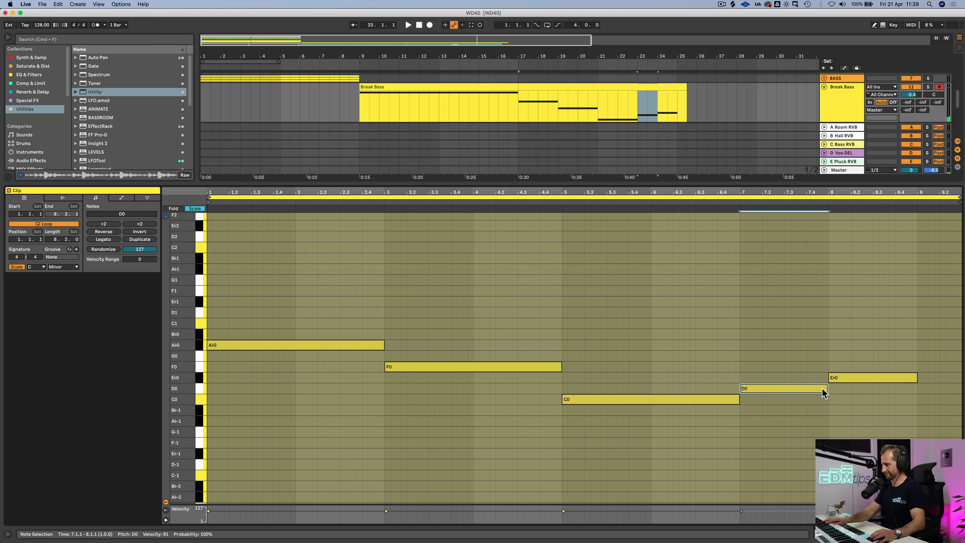
{"action": "left_click", "coordinate": [847, 378]}
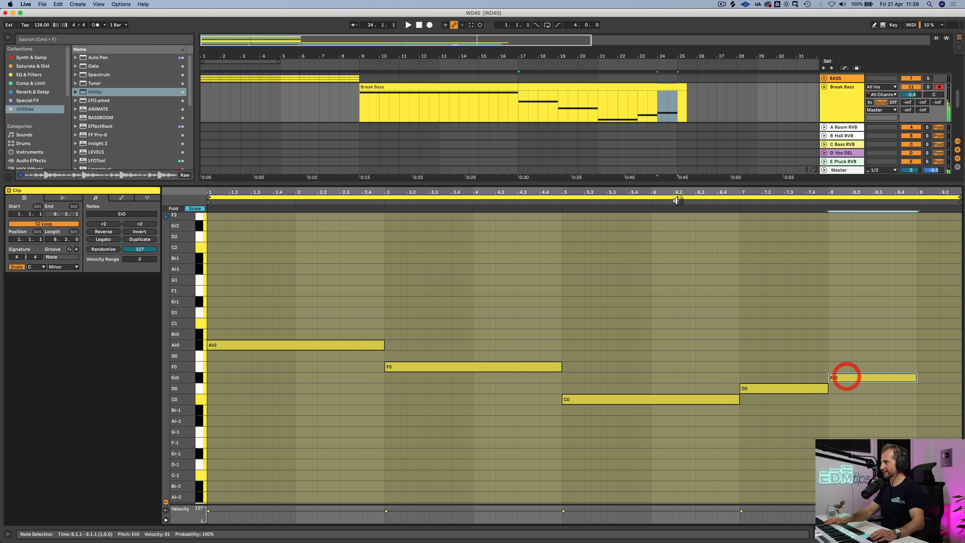
Delete the surplus half bar at the end of the Break Bass clip and consolidate bars 17 to 25 into one clip
{"action": "left_click_drag", "start_coordinate": [677, 92], "coordinate": [685, 95]}
{"action": "key", "text": "BackSpace"}
{"action": "left_click", "coordinate": [657, 87]}
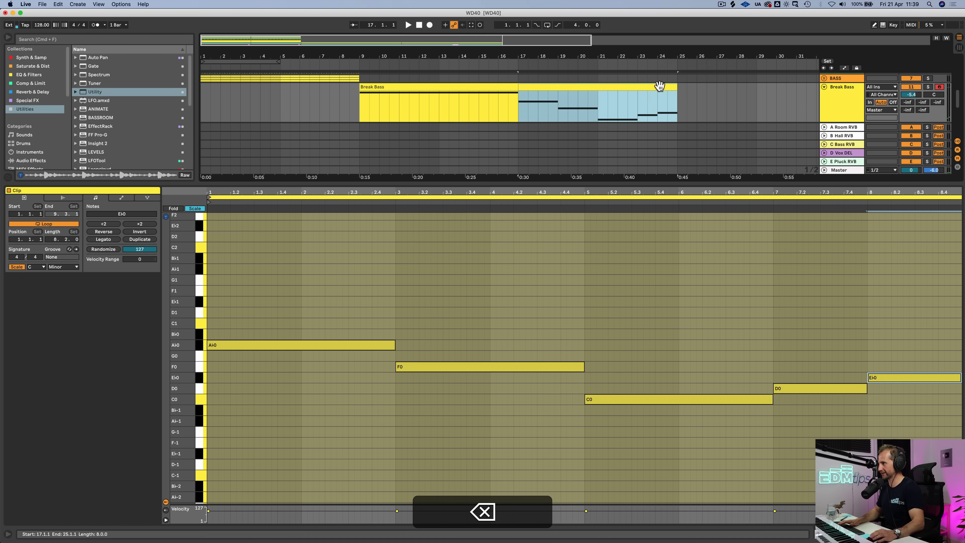
{"action": "key", "text": "super+j"}
{"action": "key", "text": "shift+Tab"}
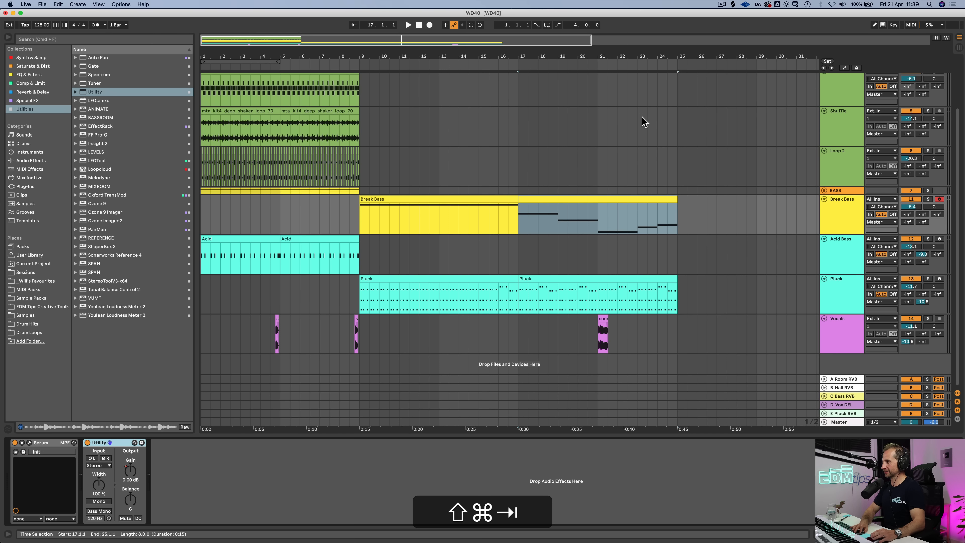
Play the arrangement from bar 17 with the Break Bass track soloed
{"action": "left_click", "coordinate": [363, 215]}
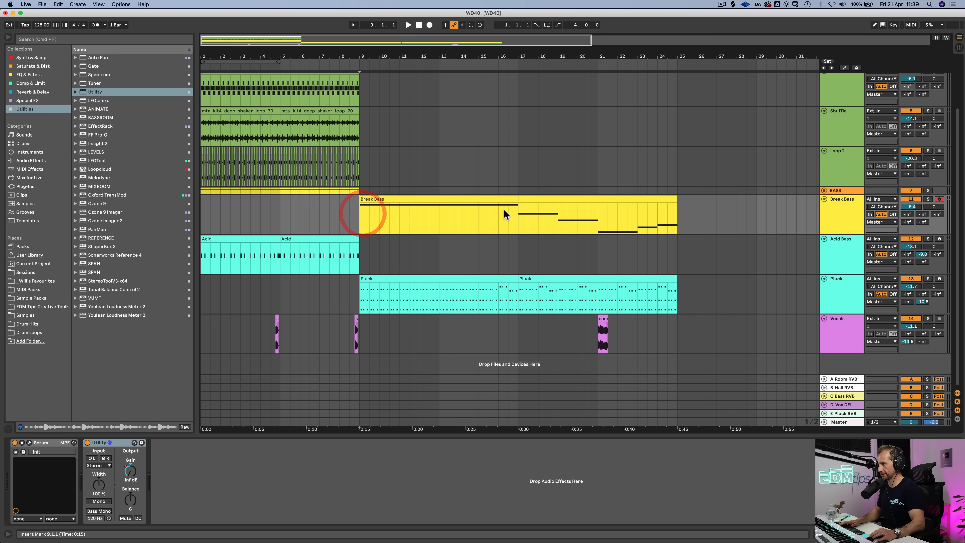
{"action": "left_click", "coordinate": [519, 220]}
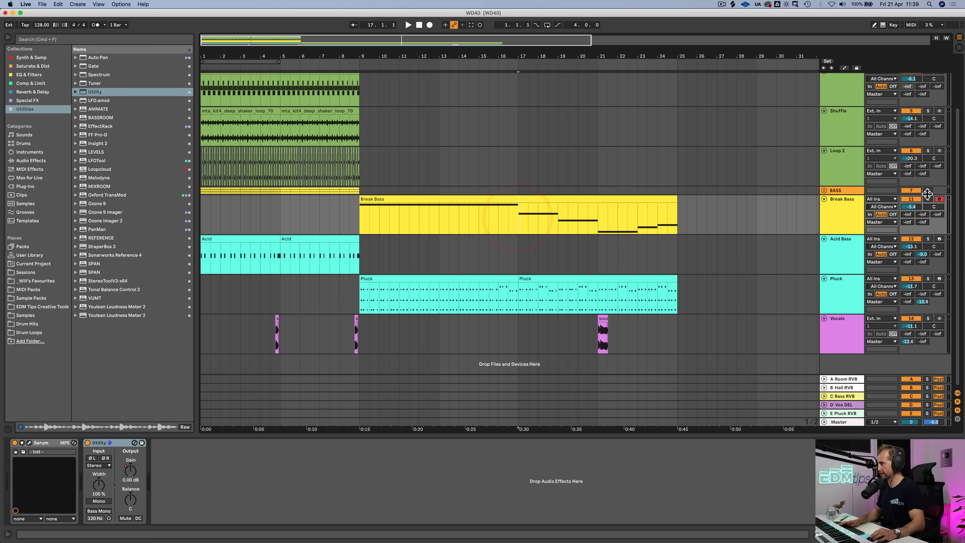
{"action": "key", "text": "space"}
{"action": "left_click", "coordinate": [831, 215]}
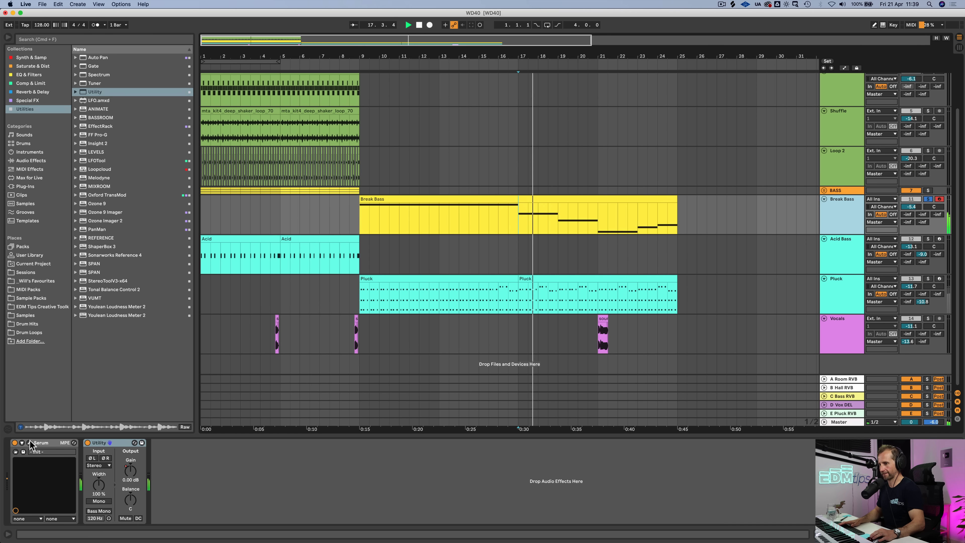
In the Break Bass's Serum, enable oscillator B with 7 unison voices, route it through the filter and adjust the cutoff during playback
{"action": "left_click", "coordinate": [29, 442]}
{"action": "left_click", "coordinate": [276, 117]}
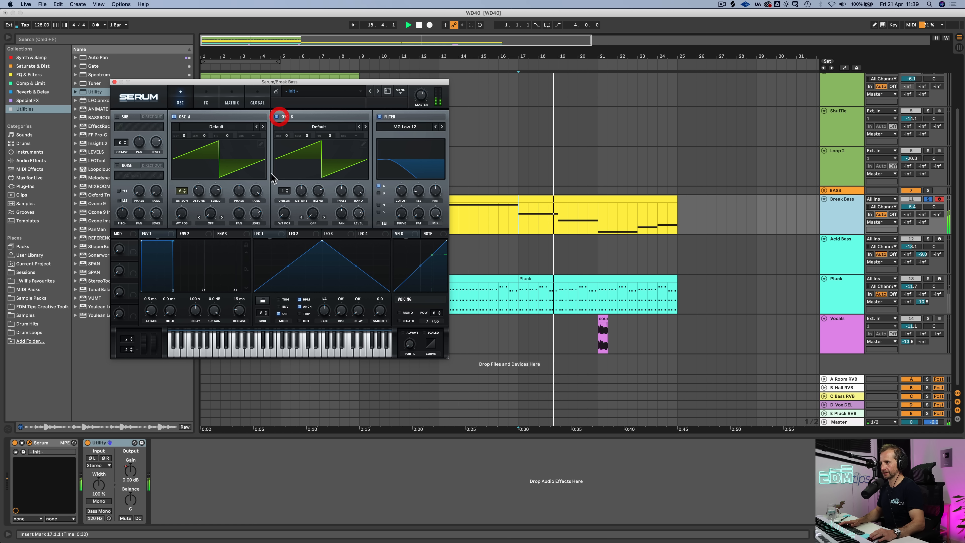
{"action": "left_click_drag", "start_coordinate": [285, 191], "coordinate": [291, 155]}
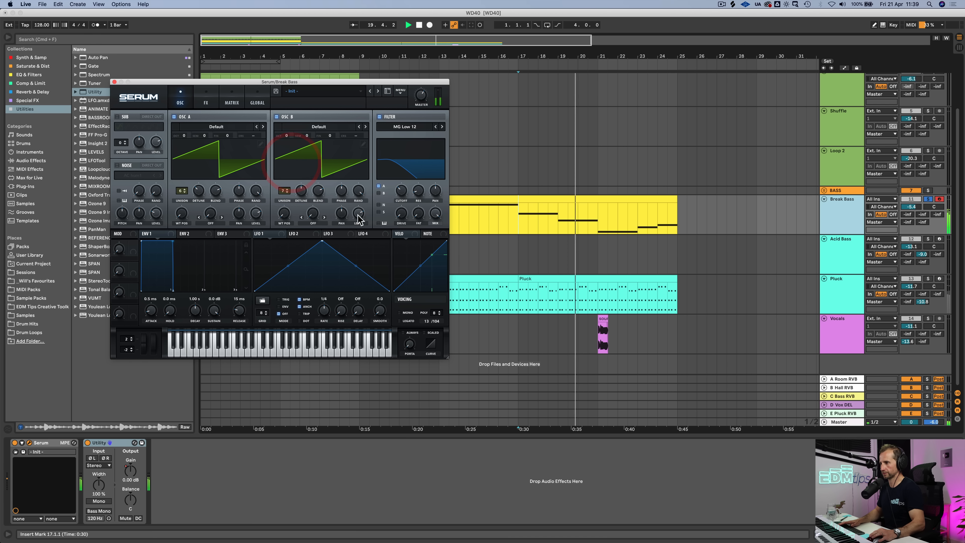
{"action": "left_click", "coordinate": [378, 193]}
{"action": "left_click_drag", "start_coordinate": [401, 188], "coordinate": [401, 179]}
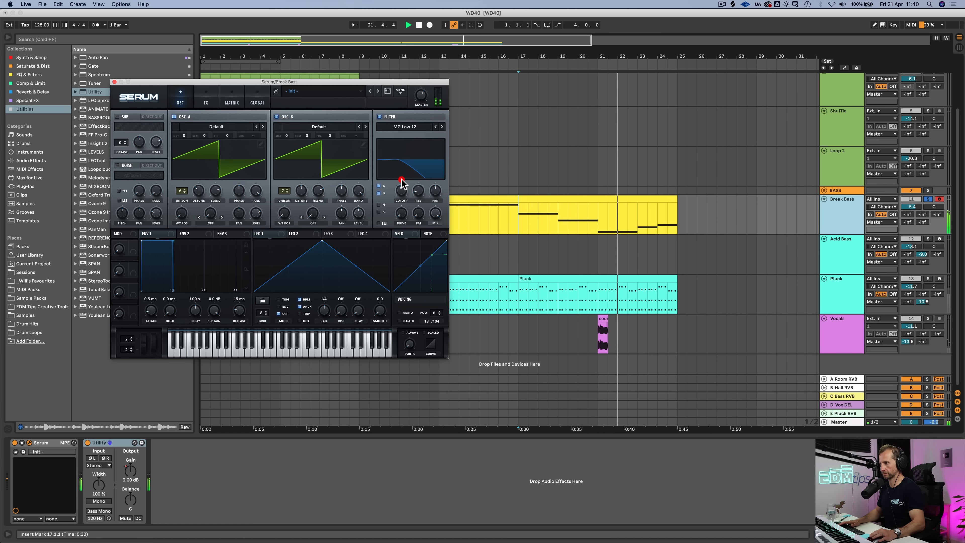
{"action": "key", "text": "space"}
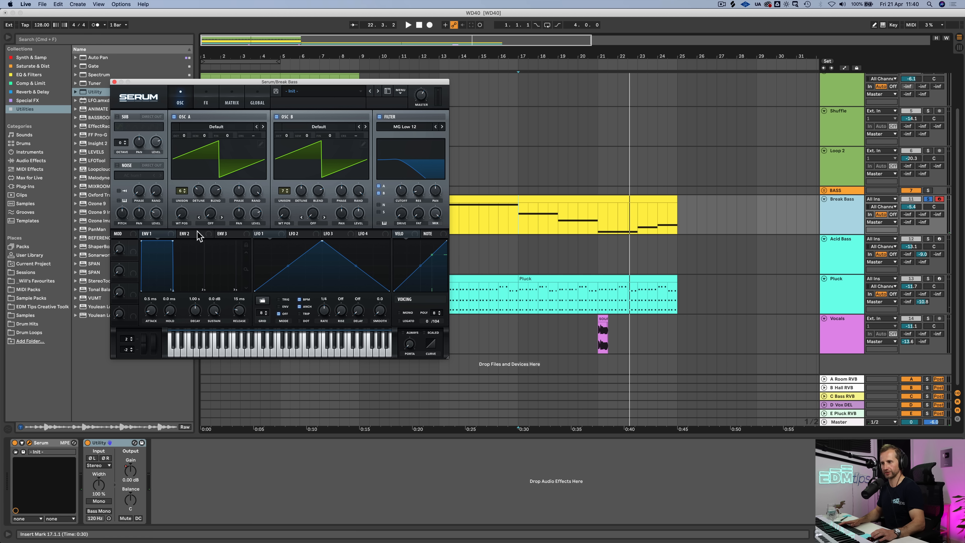
Assign Env 2 to the filter cutoff, set its attack to 291 ms and audition the bass
{"action": "left_click", "coordinate": [158, 232]}
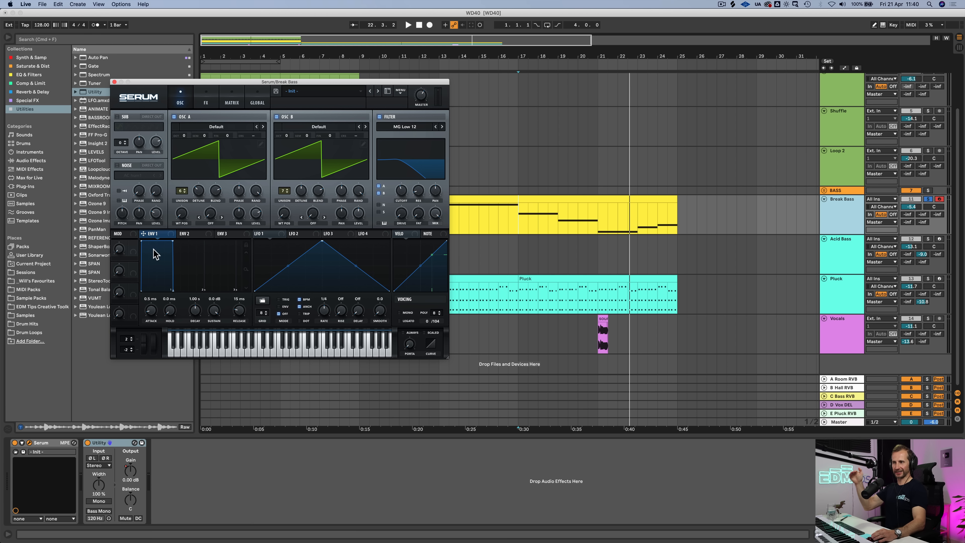
{"action": "left_click", "coordinate": [190, 235]}
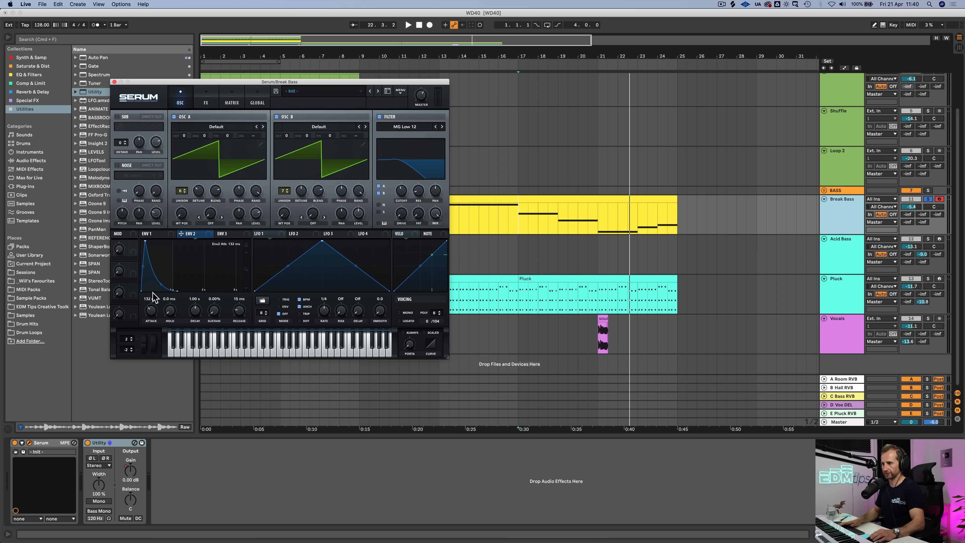
{"action": "left_click_drag", "start_coordinate": [365, 209], "coordinate": [397, 185]}
{"action": "key", "text": "space"}
{"action": "key", "text": "space"}
{"action": "key", "text": "space"}
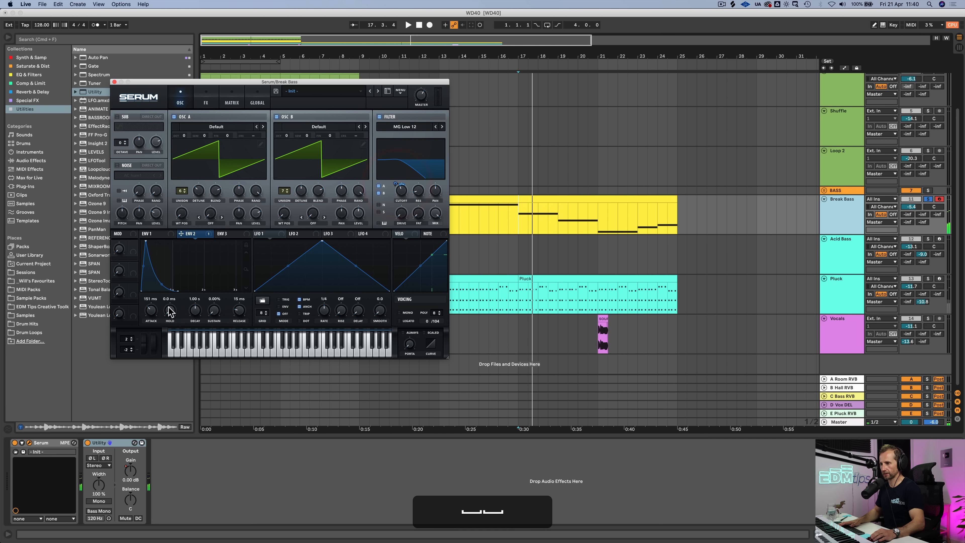
{"action": "left_click_drag", "start_coordinate": [151, 308], "coordinate": [152, 304]}
{"action": "key", "text": "space"}
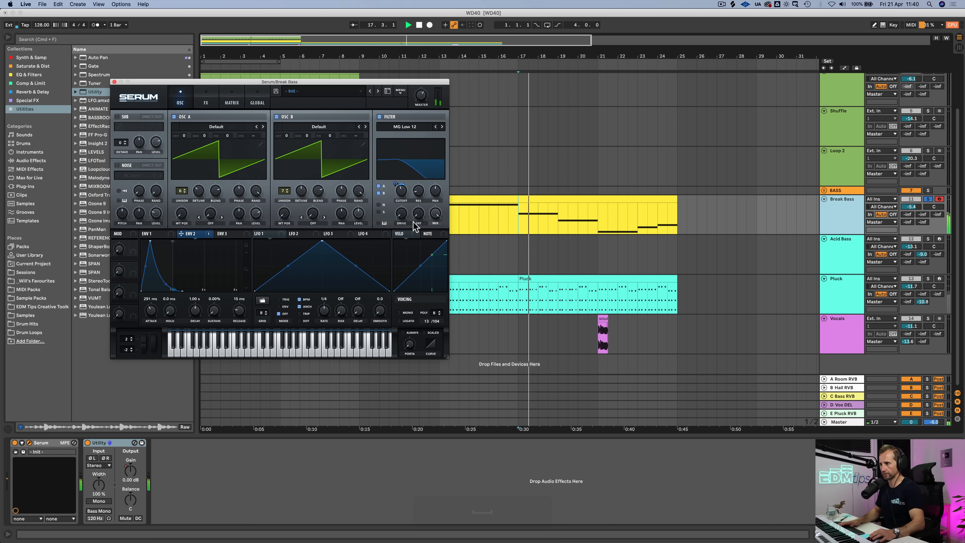
{"action": "key", "text": "space"}
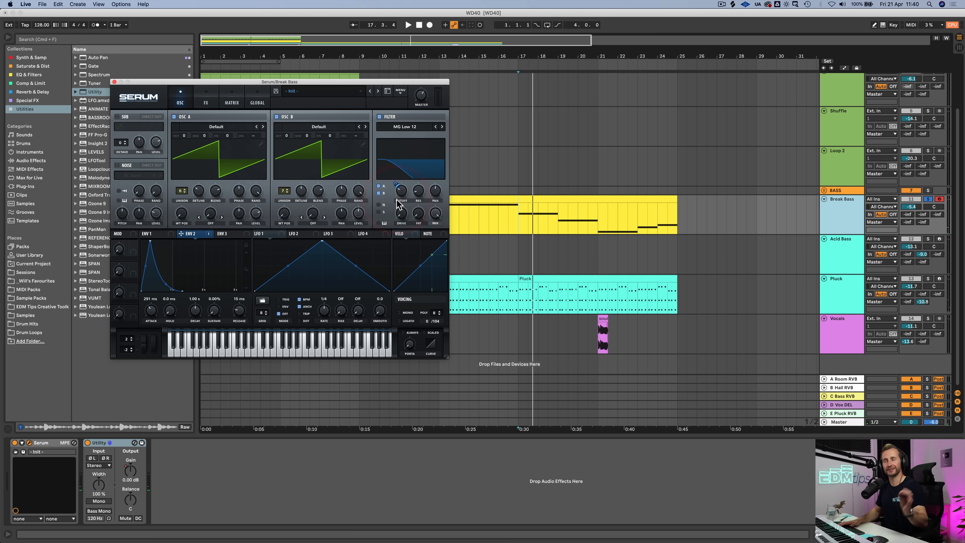
Fine-tune the filter cutoff, with Env 2's decay at 1.14 s and its cutoff modulation amount at 13
{"action": "key", "text": "space"}
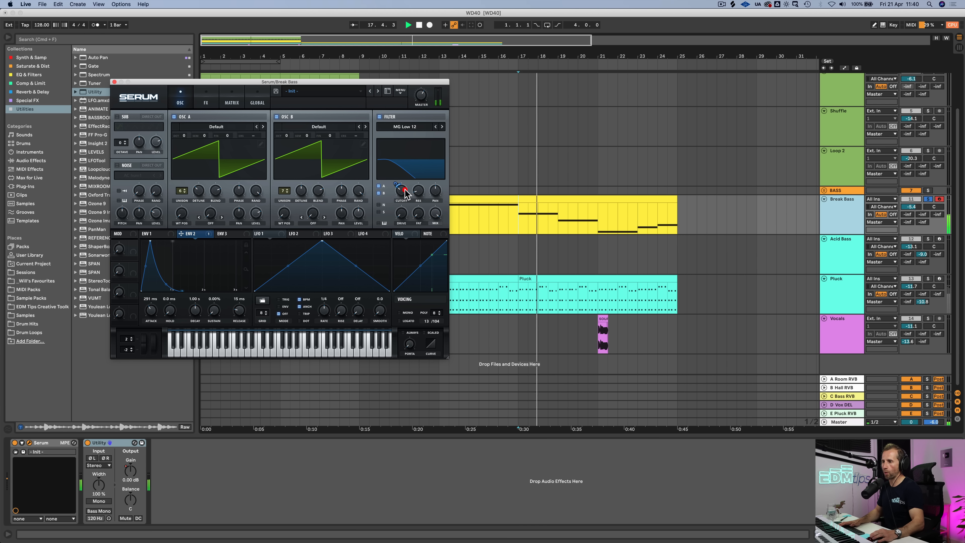
{"action": "key", "text": "space"}
{"action": "key", "text": "space"}
{"action": "left_click_drag", "start_coordinate": [197, 316], "coordinate": [200, 313]}
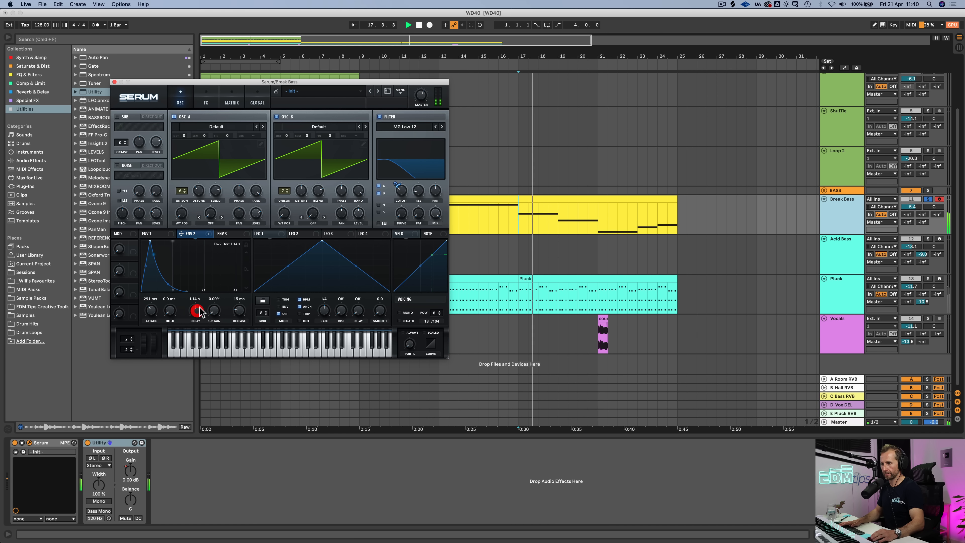
{"action": "left_click", "coordinate": [394, 186]}
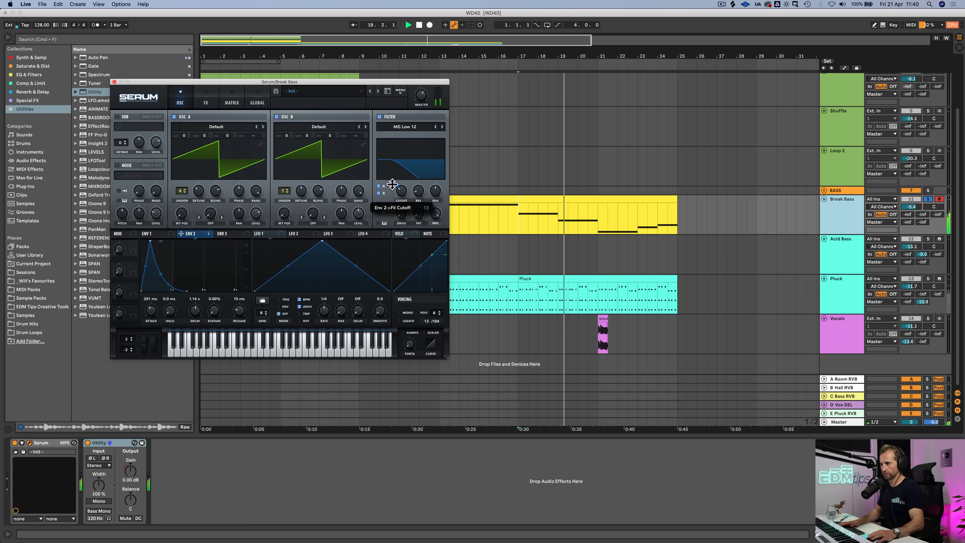
Set Serum's voicing to mono and legato with always-on portamento of about 323 ms, playing the bass from bar 17
{"action": "left_click", "coordinate": [405, 313]}
{"action": "key", "text": "space"}
{"action": "left_click", "coordinate": [400, 321]}
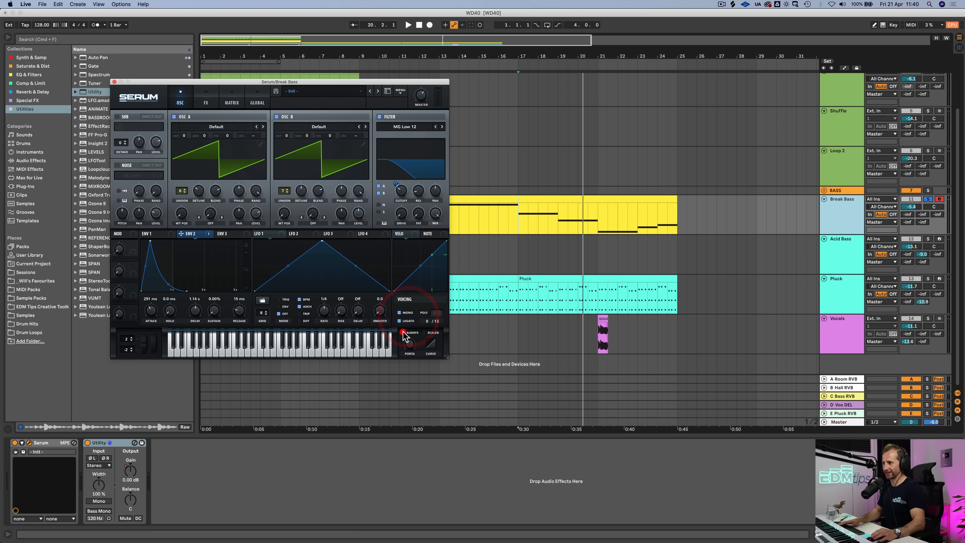
{"action": "left_click", "coordinate": [498, 65]}
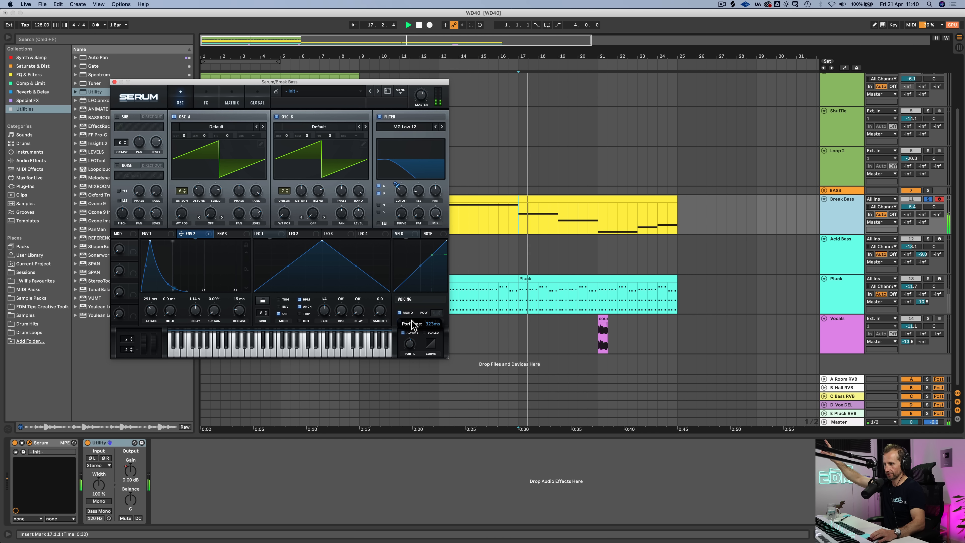
{"action": "left_click", "coordinate": [407, 313]}
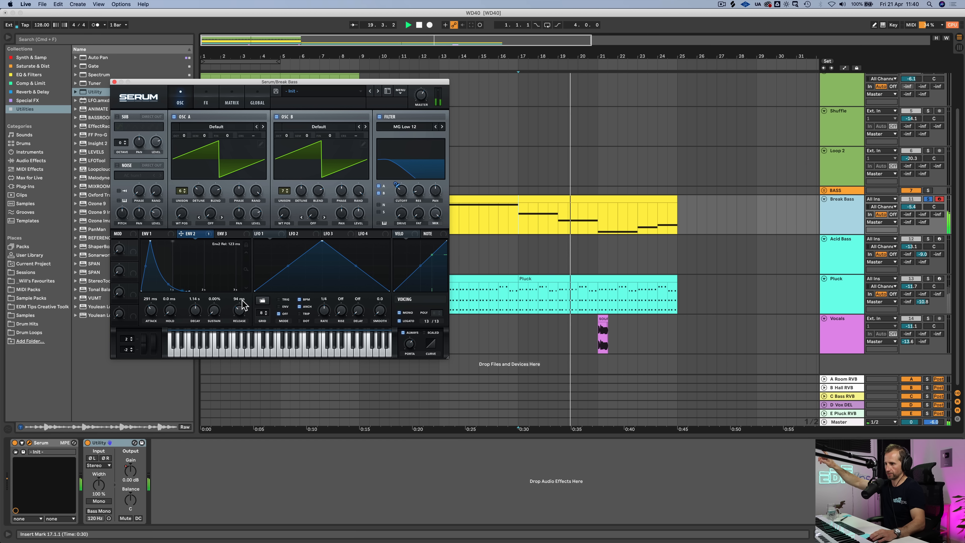
Set Env 2's release to 150 ms and close the Serum window
{"action": "left_click_drag", "start_coordinate": [239, 310], "coordinate": [239, 303]}
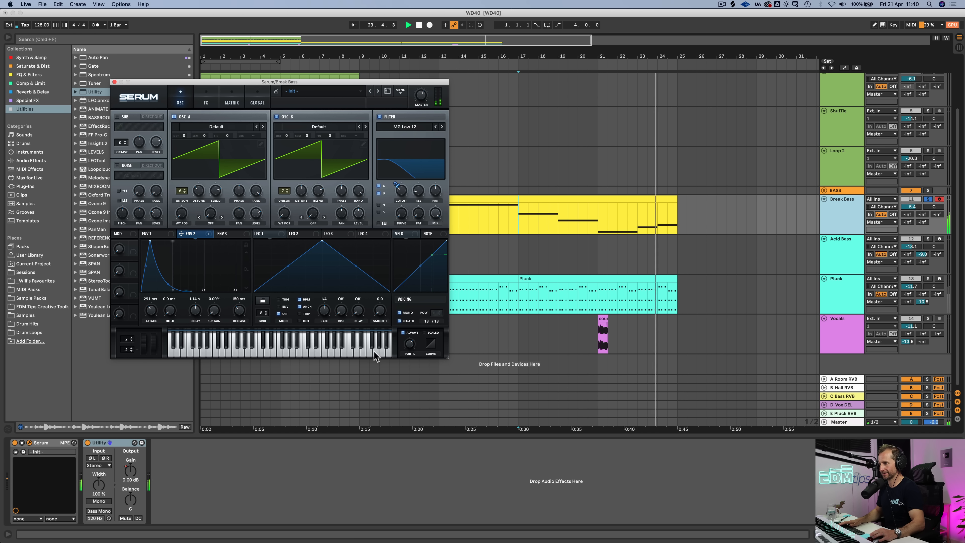
{"action": "mouse_move", "coordinate": [409, 346]}
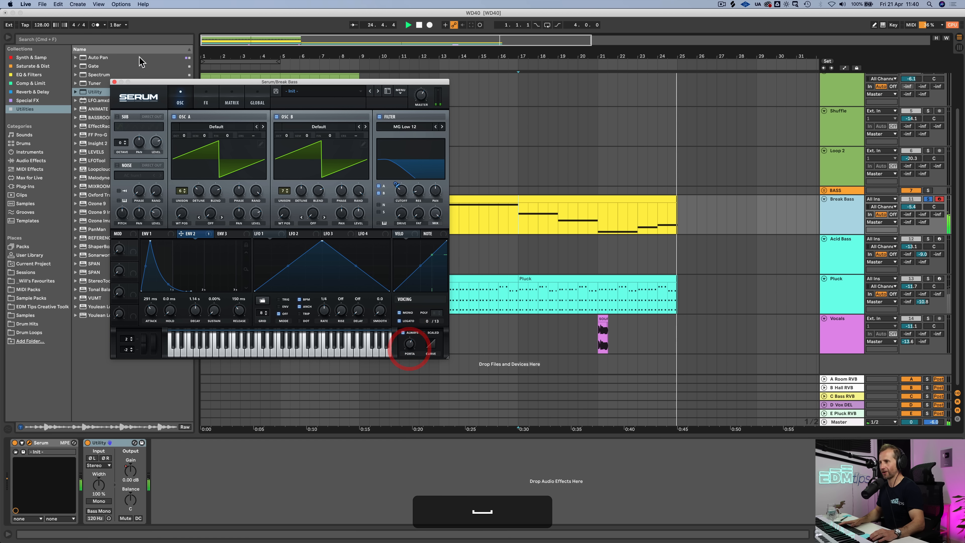
{"action": "left_click", "coordinate": [114, 82]}
Duplicate the bar 17 Break Bass and Pluck clips to bar 25 and save the set
{"action": "left_click", "coordinate": [574, 197]}
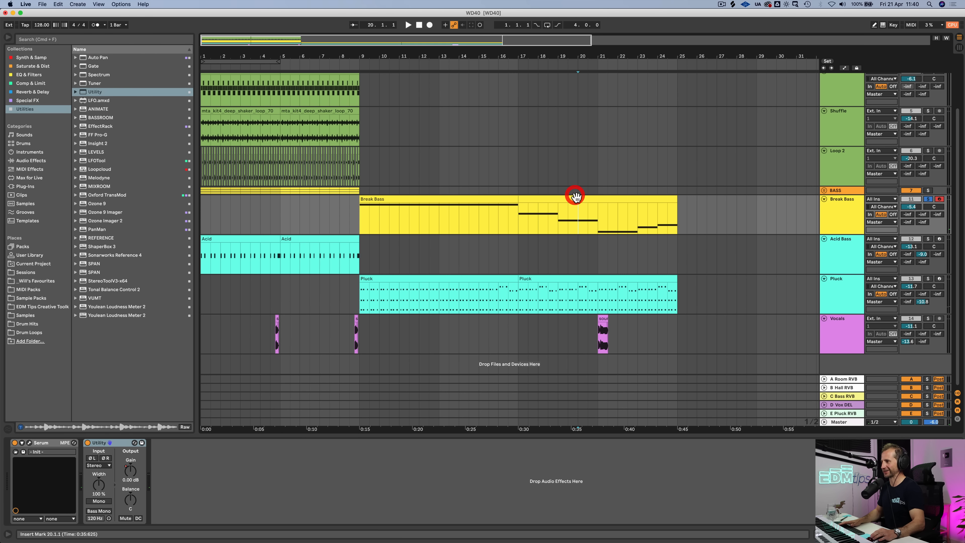
{"action": "left_click_drag", "start_coordinate": [595, 54], "coordinate": [411, 54]}
{"action": "key", "text": "super+d"}
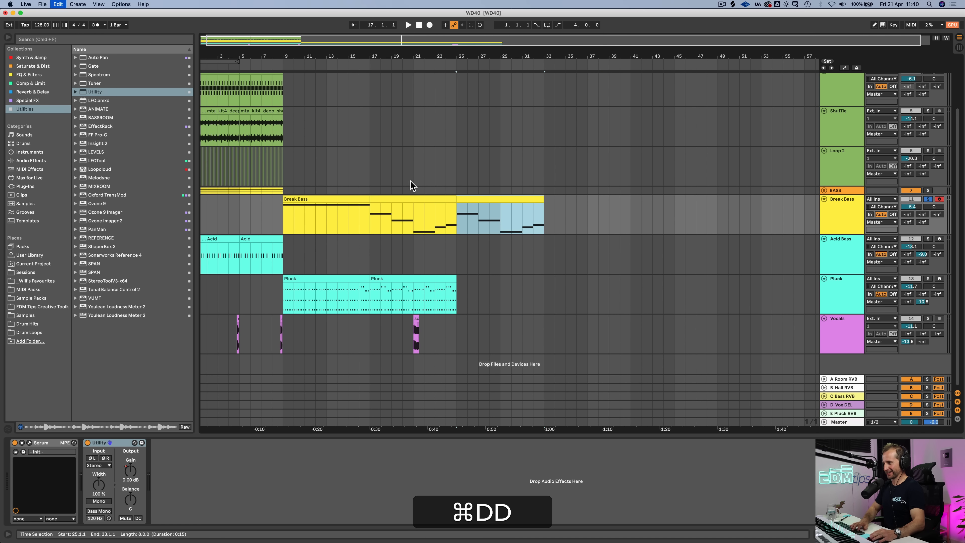
{"action": "left_click", "coordinate": [400, 280]}
{"action": "key", "text": "super+d"}
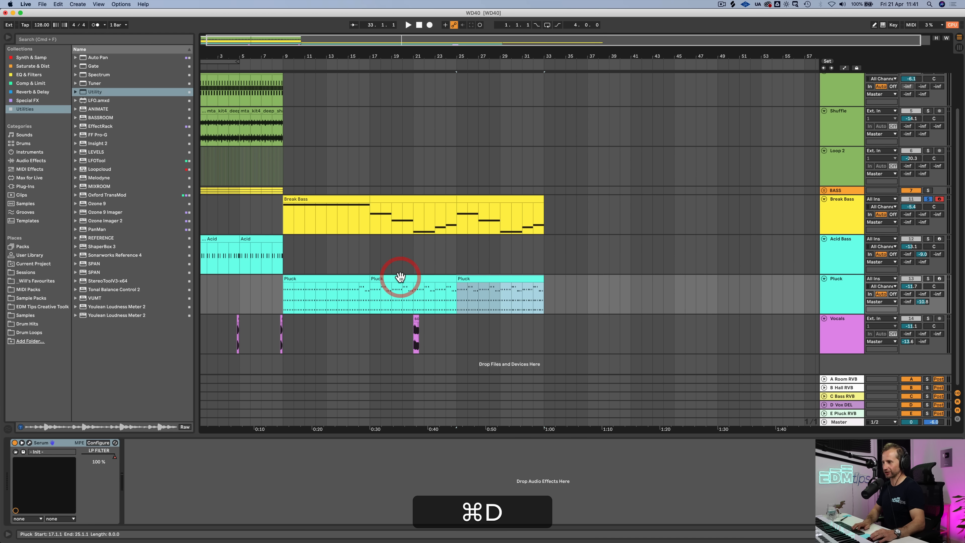
{"action": "key", "text": "super+s"}
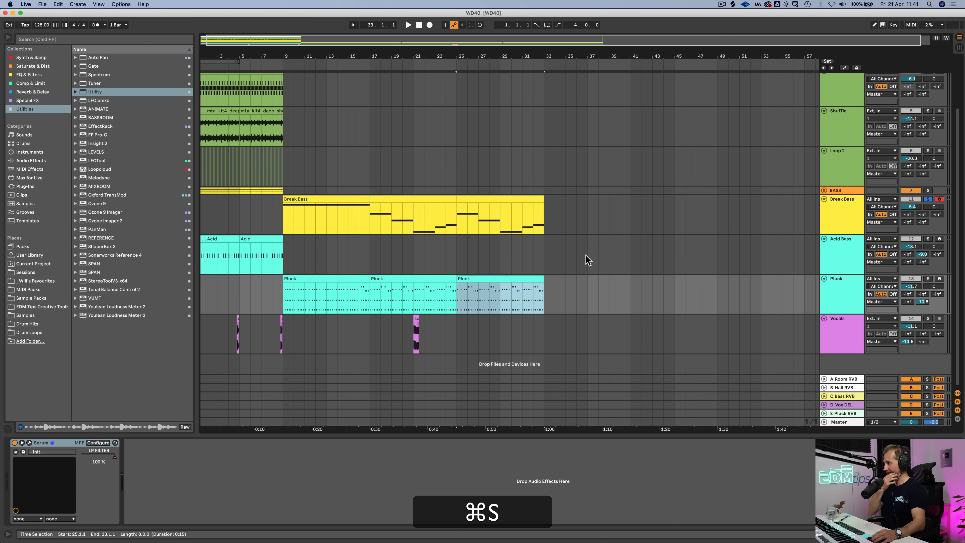
Collapse the Break Bass, Acid Bass and Pluck tracks
{"action": "left_click", "coordinate": [824, 198]}
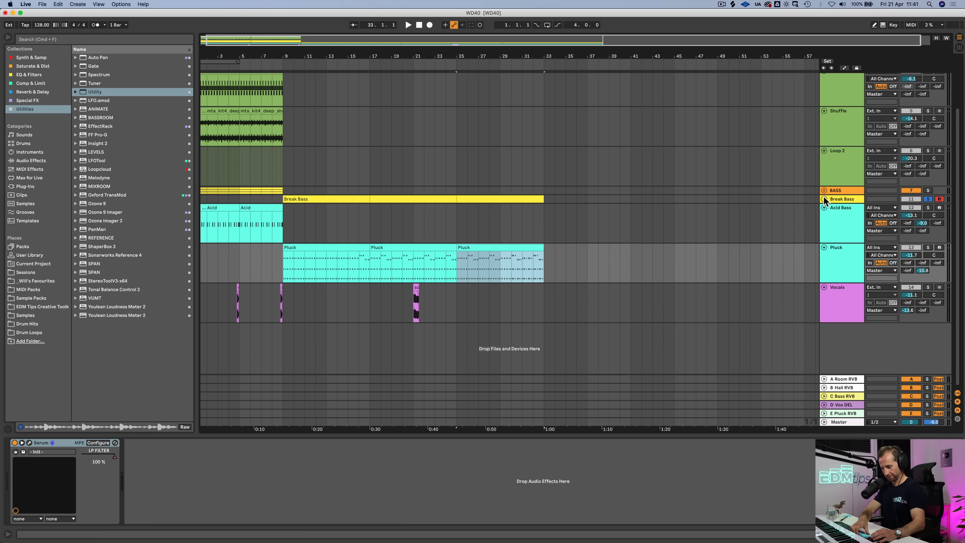
{"action": "left_click", "coordinate": [824, 207]}
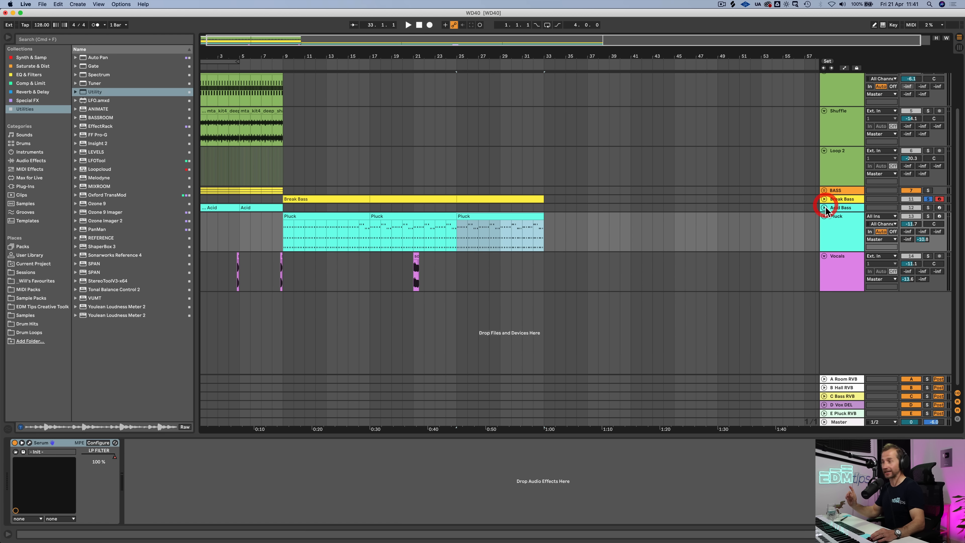
{"action": "left_click", "coordinate": [823, 216]}
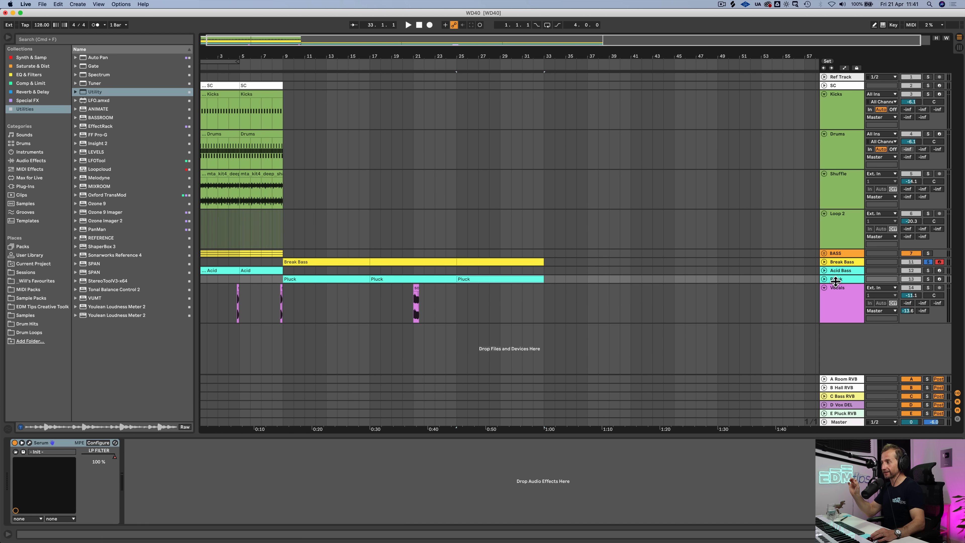
Insert a MIDI track below Pluck, name it Strings and colour it green
{"action": "key", "text": "shift+super+t"}
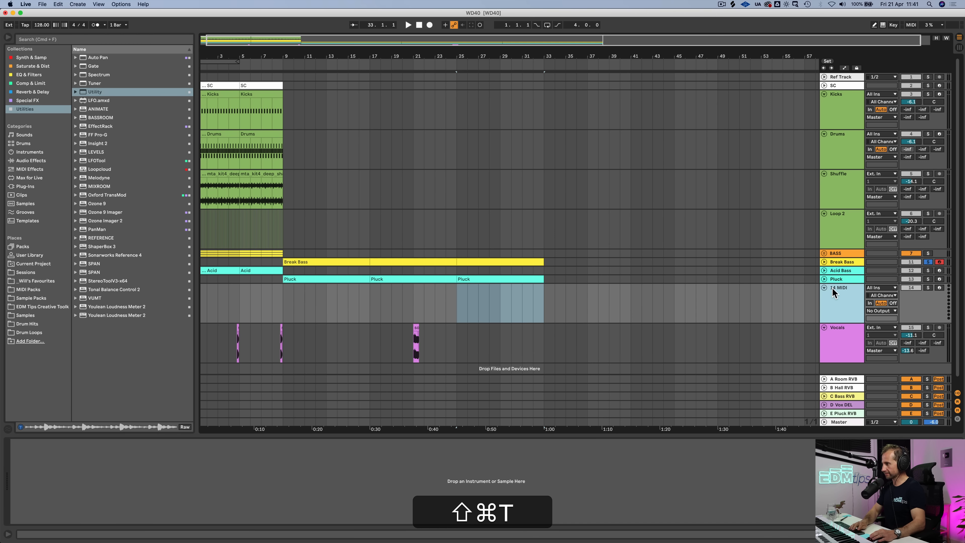
{"action": "type", "text": "Srting"}
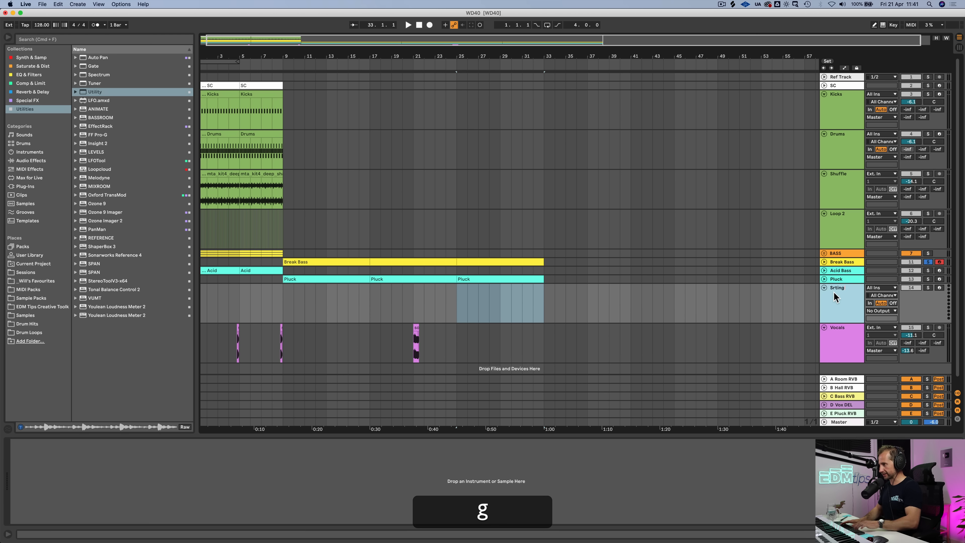
{"action": "key", "text": "super+r"}
{"action": "type", "text": "S"}
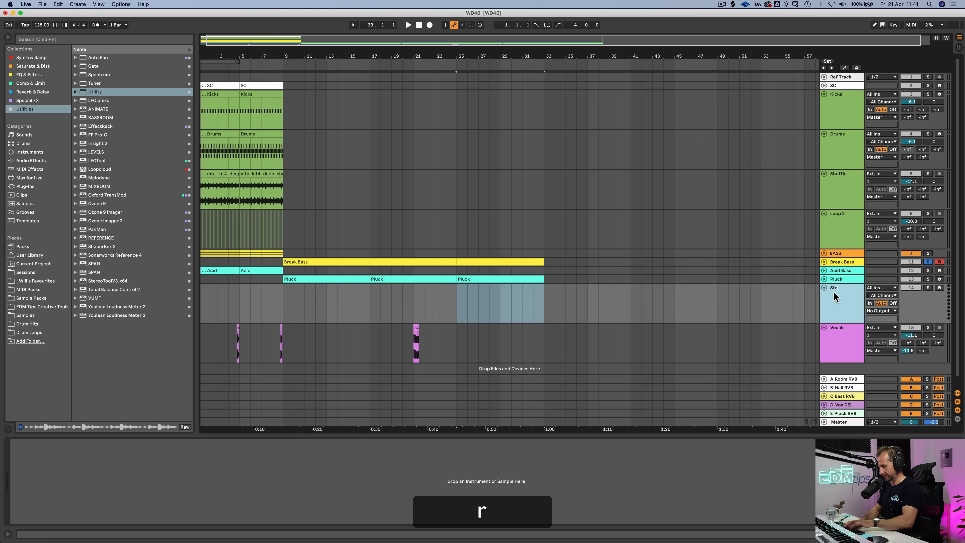
{"action": "right_click", "coordinate": [834, 292]}
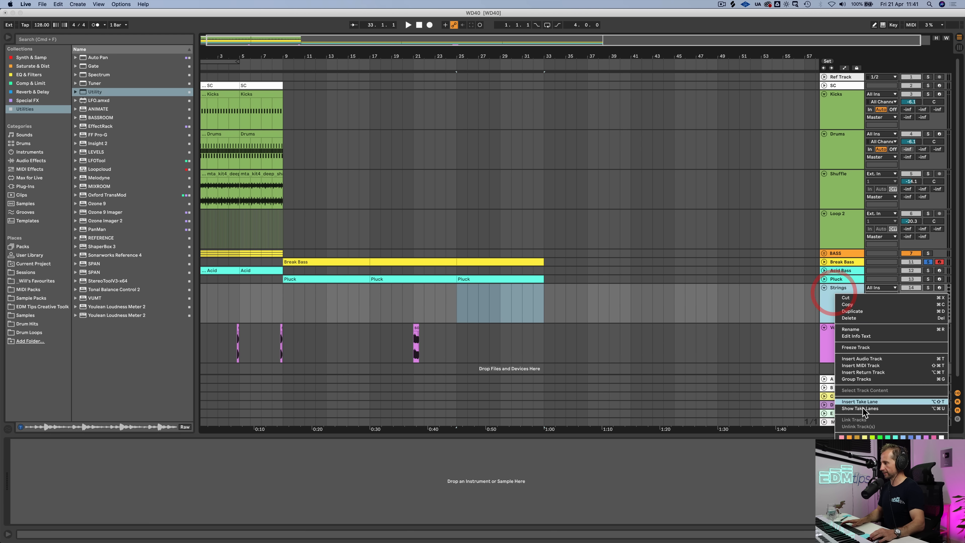
{"action": "left_click", "coordinate": [872, 445]}
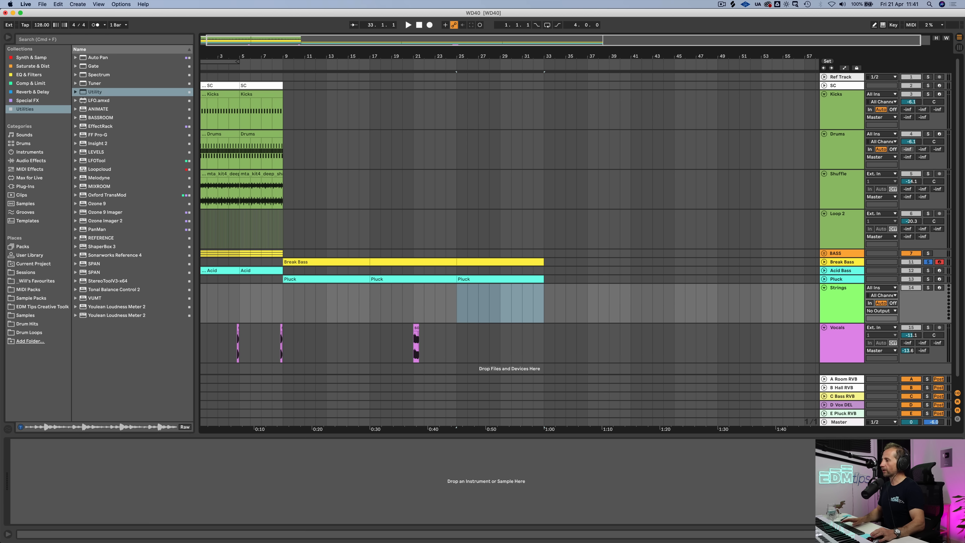
{"action": "left_click", "coordinate": [841, 301]}
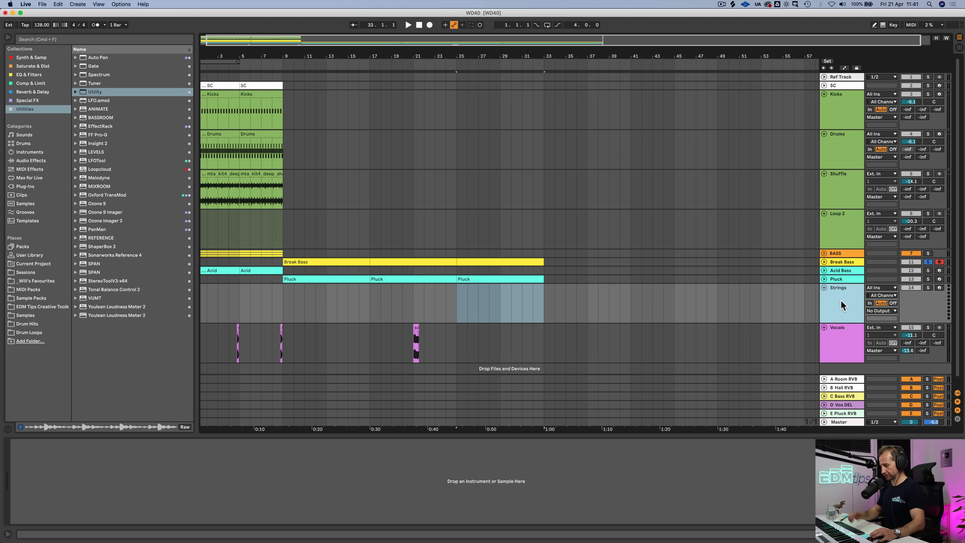
Save the set and select the Strings track
{"action": "key", "text": "super+s"}
{"action": "left_click", "coordinate": [840, 300]}
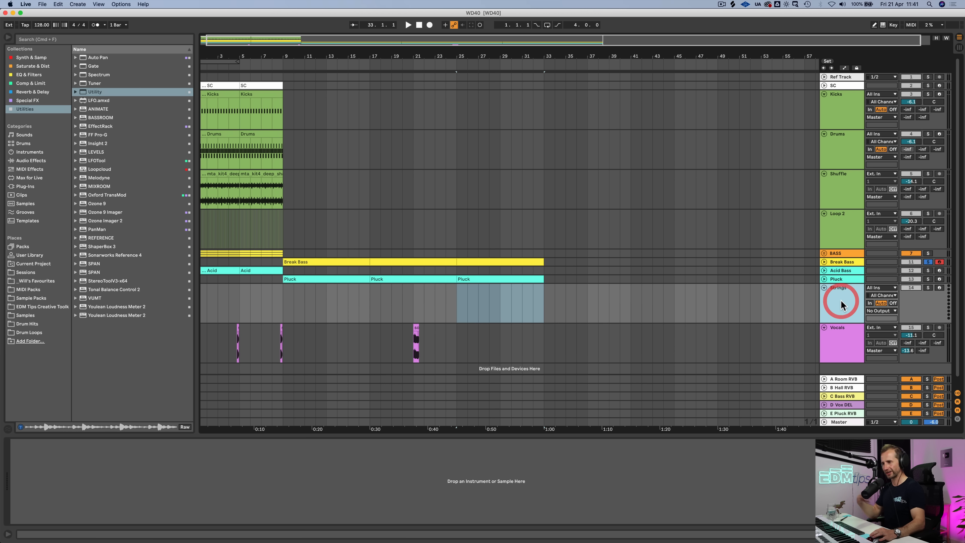
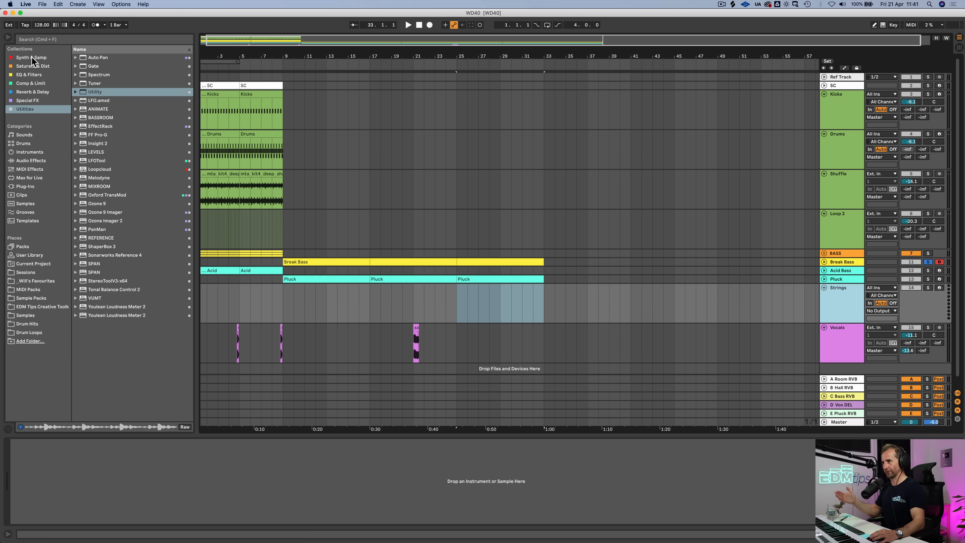
{"action": "left_click", "coordinate": [41, 39]}
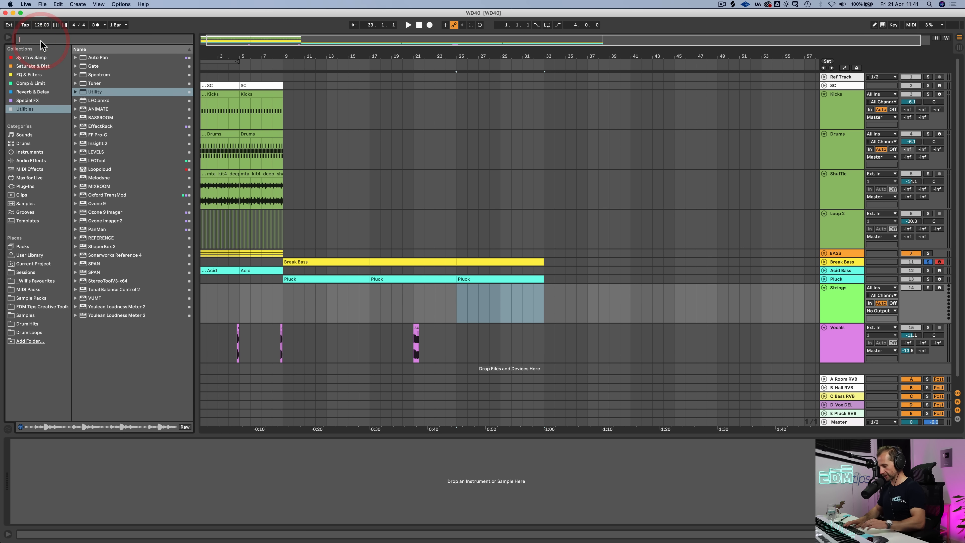
{"action": "type", "text": "srtings"}
{"action": "key", "text": "BackSpace"}
{"action": "key", "text": "BackSpace"}
{"action": "key", "text": "BackSpace"}
{"action": "key", "text": "BackSpace"}
{"action": "key", "text": "BackSpace"}
{"action": "key", "text": "BackSpace"}
{"action": "key", "text": "BackSpace"}
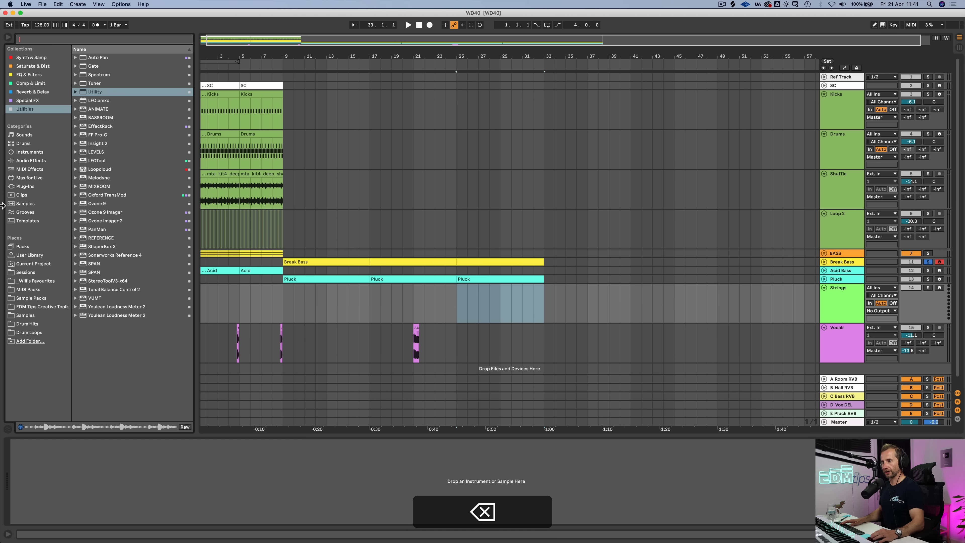
Load the Strings Ensemble.adg preset from the Orchestral Strings pack onto the Strings track
{"action": "left_click", "coordinate": [25, 247]}
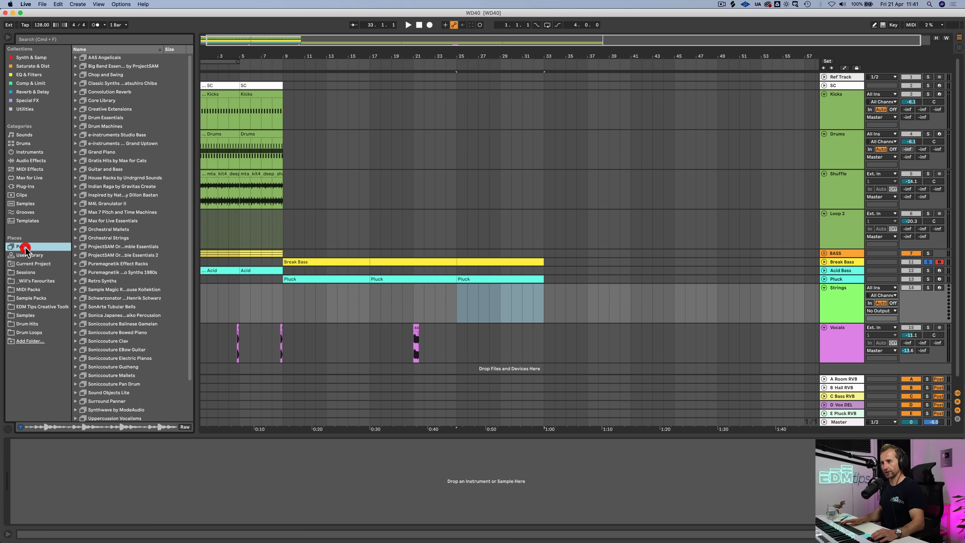
{"action": "left_click", "coordinate": [104, 238]}
{"action": "left_click", "coordinate": [102, 255]}
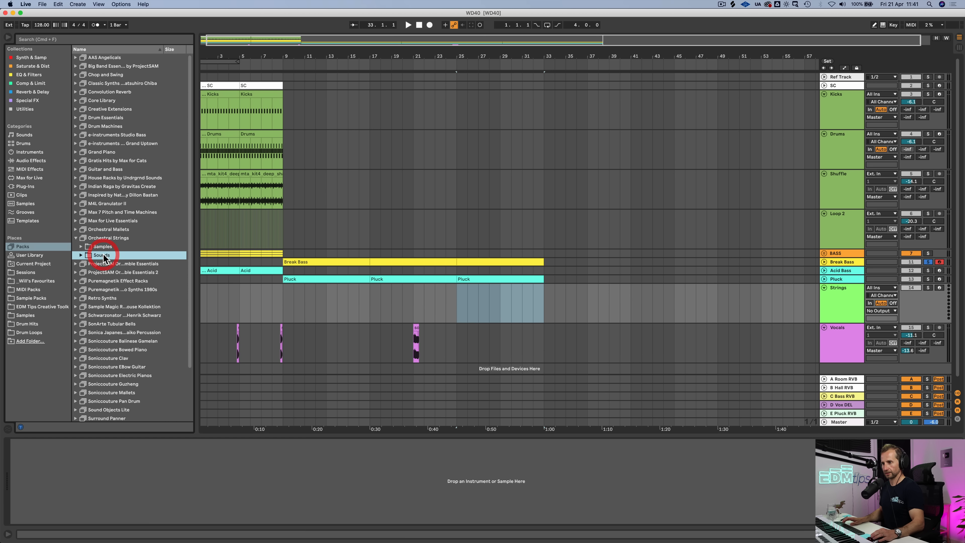
{"action": "key", "text": "Right"}
{"action": "left_click", "coordinate": [106, 281]}
{"action": "key", "text": "Right"}
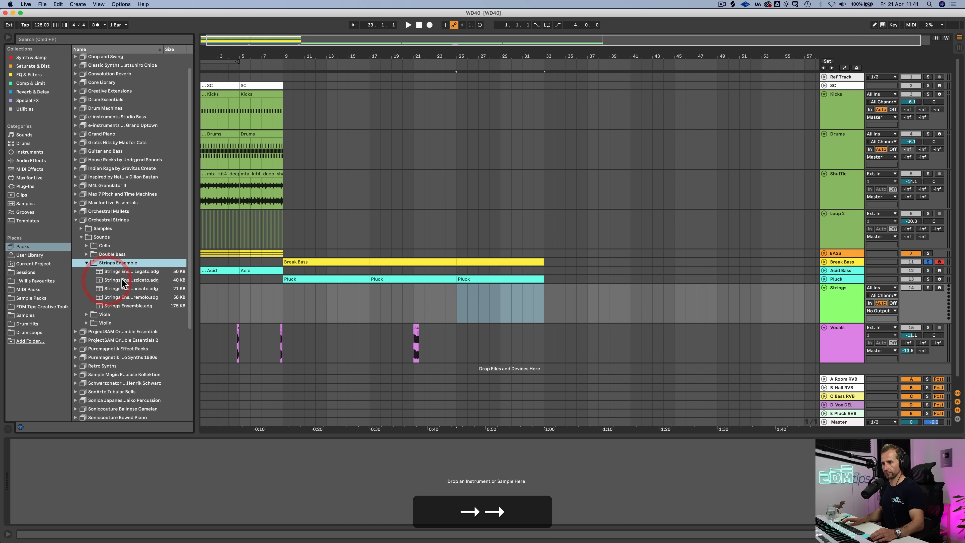
{"action": "scroll", "coordinate": [122, 282], "scroll_direction": "down", "scroll_amount": 3}
{"action": "left_click", "coordinate": [130, 287]}
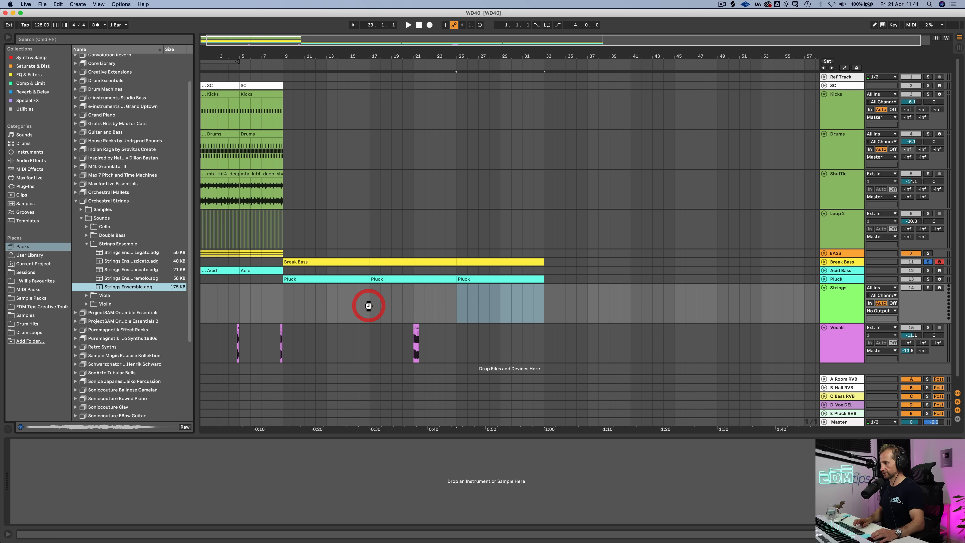
{"action": "left_click_drag", "start_coordinate": [368, 305], "coordinate": [370, 310]}
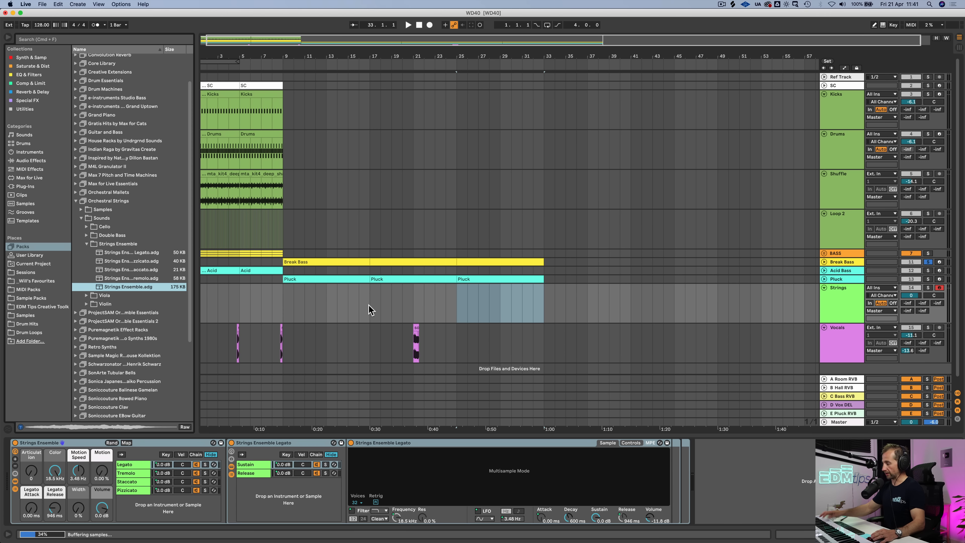
Solo the Strings track and insert an empty MIDI clip on it from bar 1 to bar 8
{"action": "left_click_drag", "start_coordinate": [303, 300], "coordinate": [299, 298]}
{"action": "left_click", "coordinate": [929, 287]}
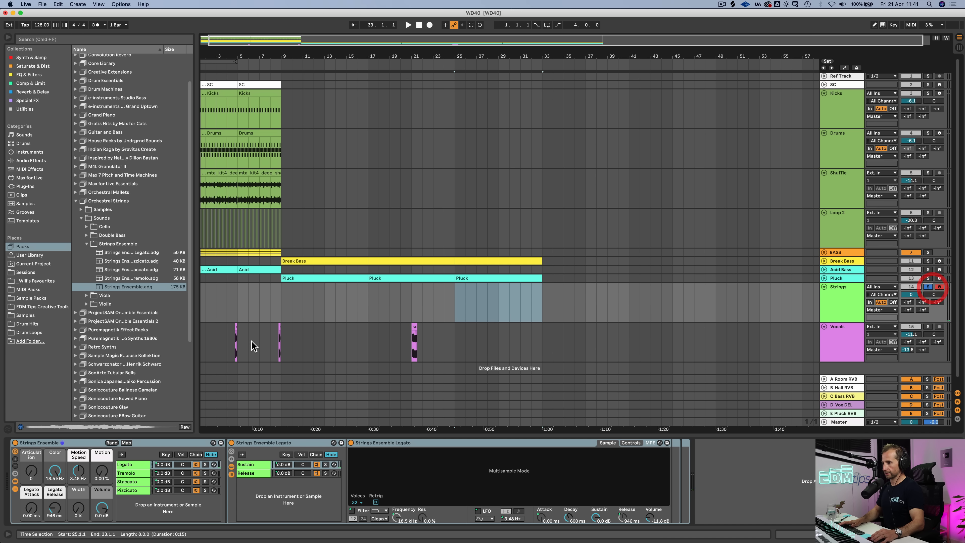
{"action": "scroll", "coordinate": [213, 310], "scroll_direction": "left", "scroll_amount": 1}
{"action": "left_click_drag", "start_coordinate": [201, 308], "coordinate": [284, 304]}
{"action": "key", "text": "shift+super+m"}
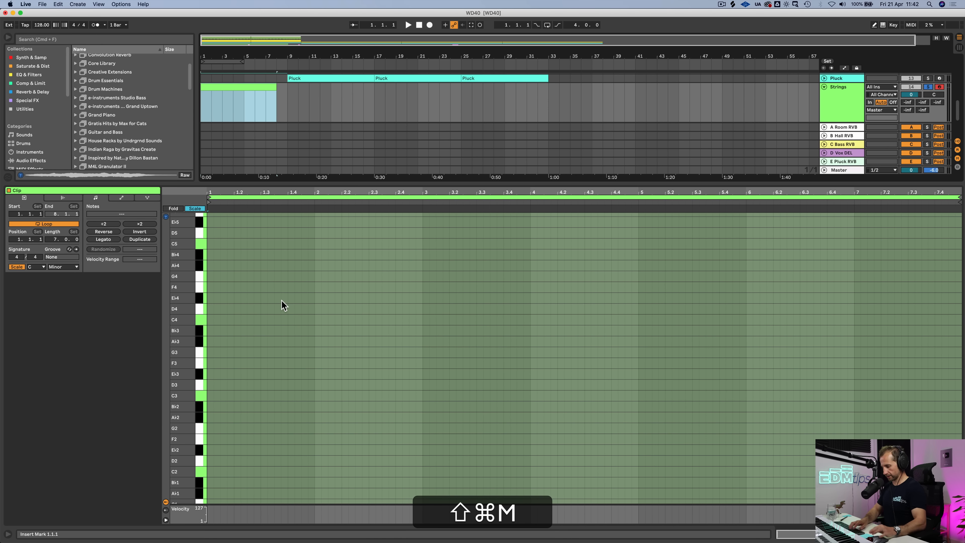
Add a single C6 note four bars long from the start of the new strings clip
{"action": "double_click", "coordinate": [209, 322]}
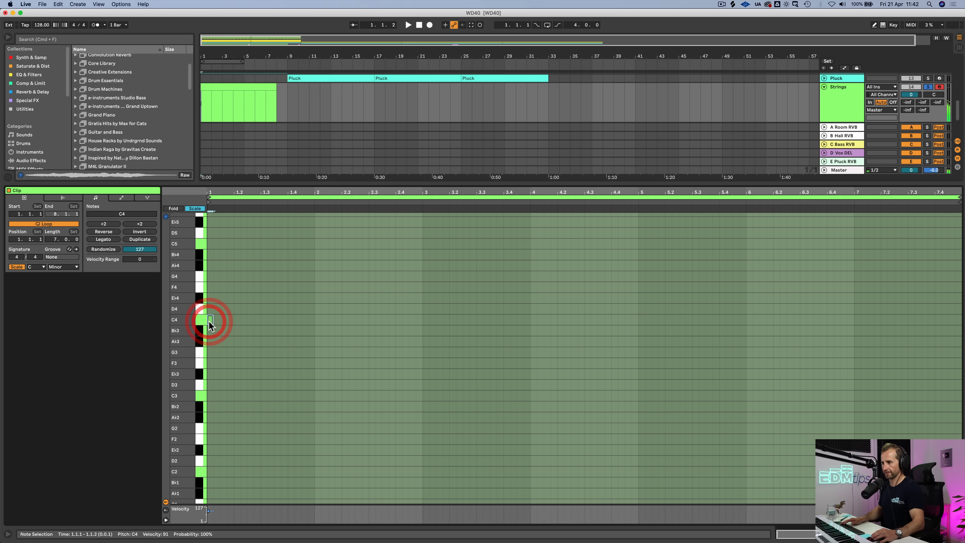
{"action": "key", "text": "shift+Up"}
{"action": "key", "text": "shift+Up"}
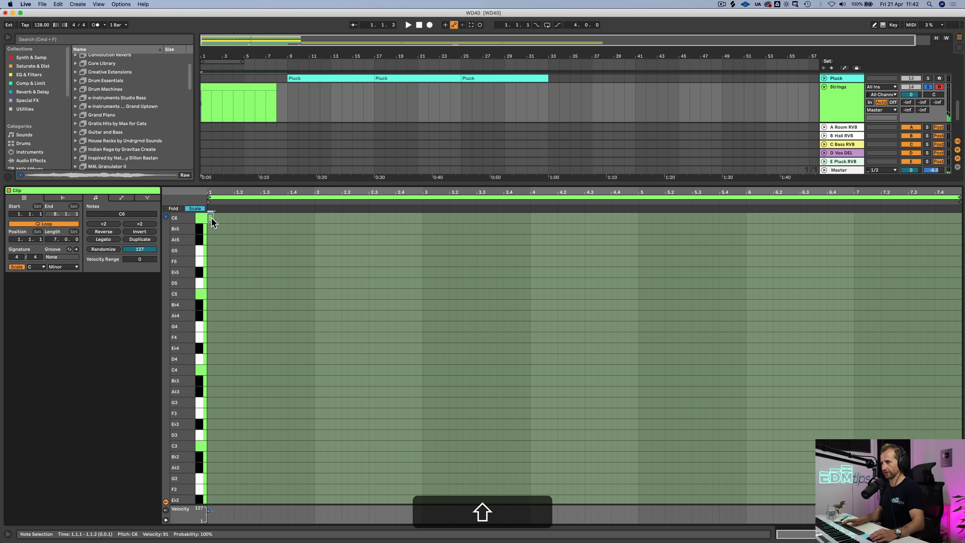
{"action": "left_click_drag", "start_coordinate": [212, 223], "coordinate": [638, 230]}
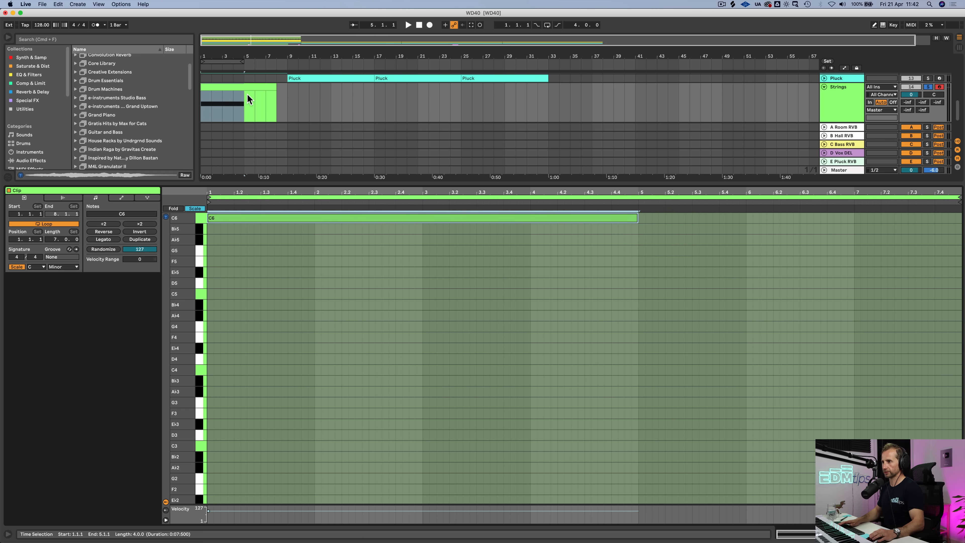
Trim the strings clip to four bars, ending at bar 5, and consolidate it
{"action": "left_click_drag", "start_coordinate": [247, 98], "coordinate": [287, 93]}
{"action": "key", "text": "BackSpace"}
{"action": "left_click", "coordinate": [230, 87]}
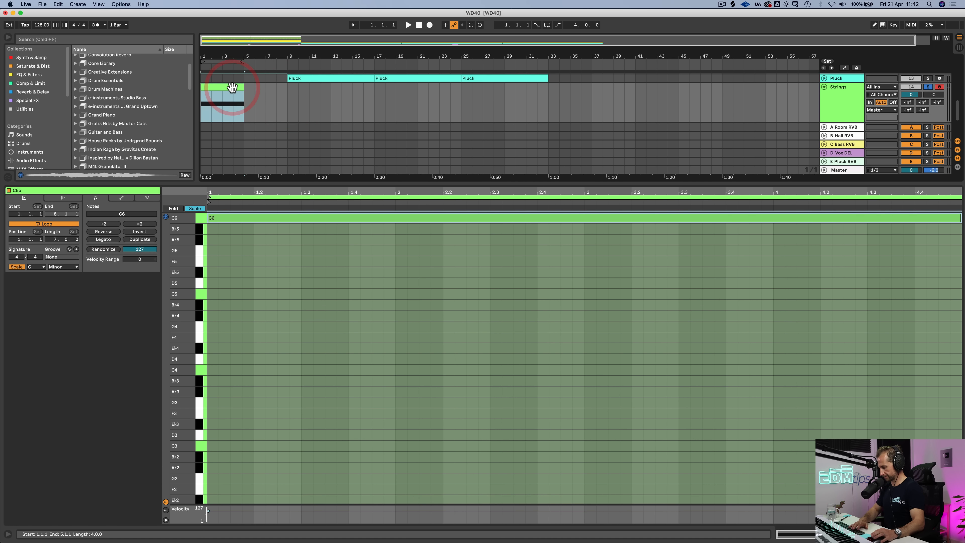
{"action": "key", "text": "super+j"}
{"action": "key", "text": "shift+super+Tab"}
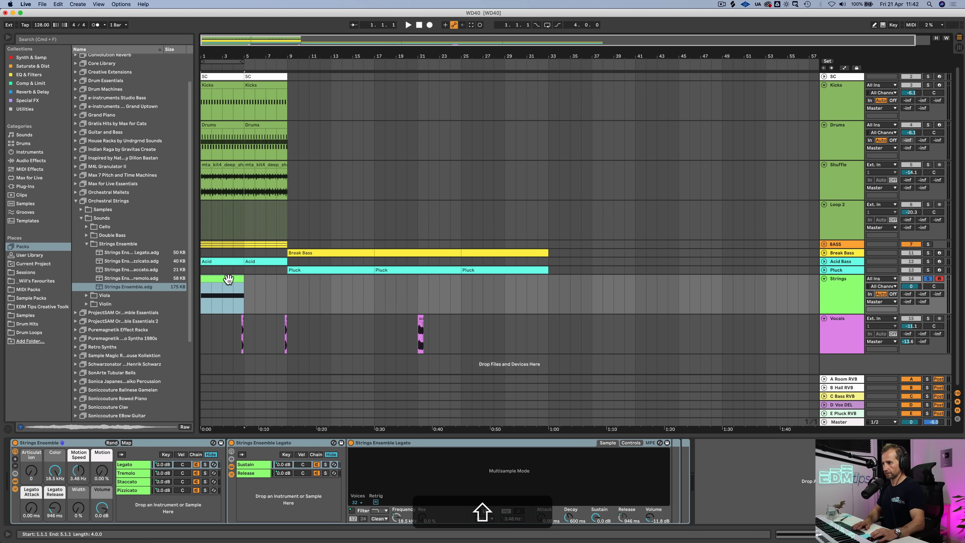
Rename the clip as Strings and duplicate it to bar 5
{"action": "left_click", "coordinate": [228, 278]}
{"action": "key", "text": "shift+super+s"}
{"action": "type", "text": "Strings"}
{"action": "key", "text": "Return"}
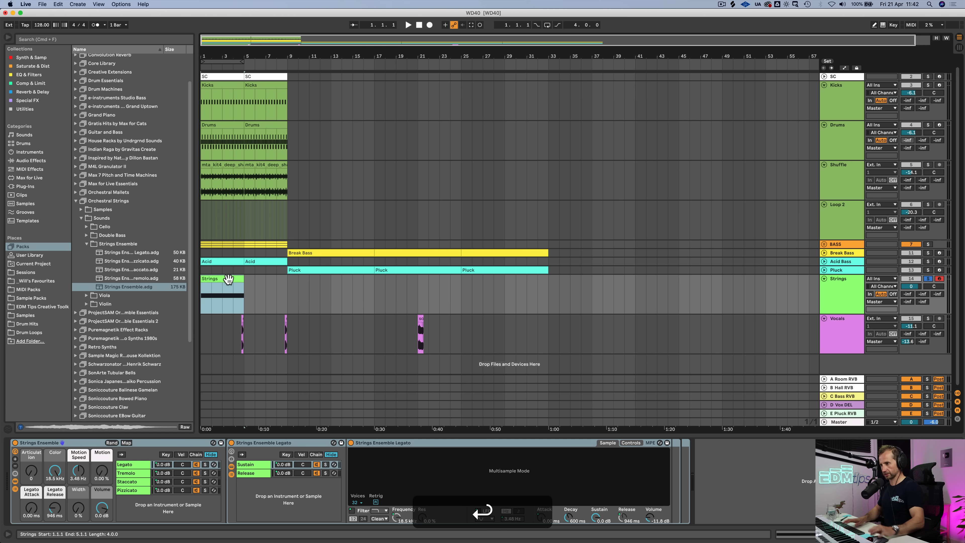
{"action": "left_click", "coordinate": [226, 281]}
{"action": "key", "text": "super+d"}
{"action": "left_click", "coordinate": [203, 295]}
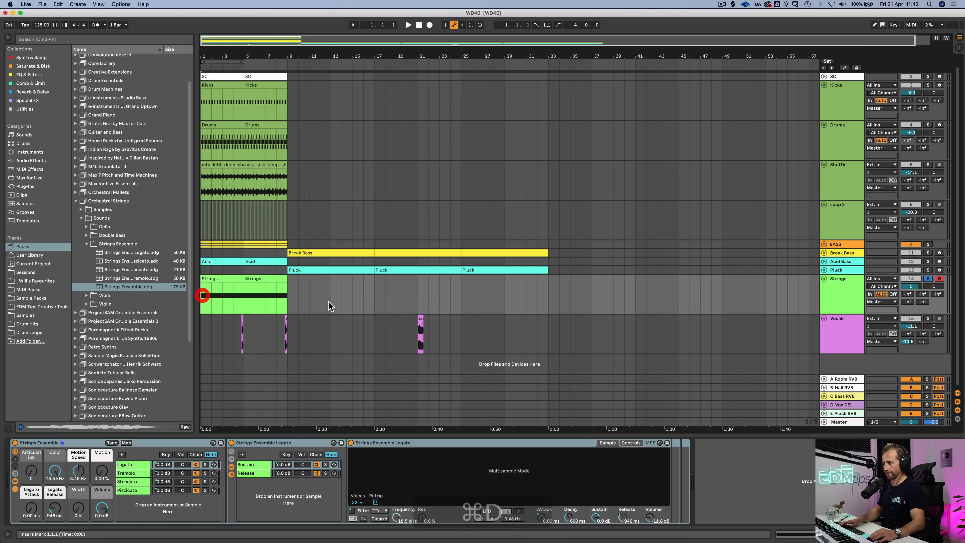
Add EQ Eight to the Strings track with its low-cut band at 1.50 kHz, and set the track volume to -19.6 dB
{"action": "left_click", "coordinate": [28, 74]}
{"action": "left_click_drag", "start_coordinate": [97, 66], "coordinate": [460, 202]}
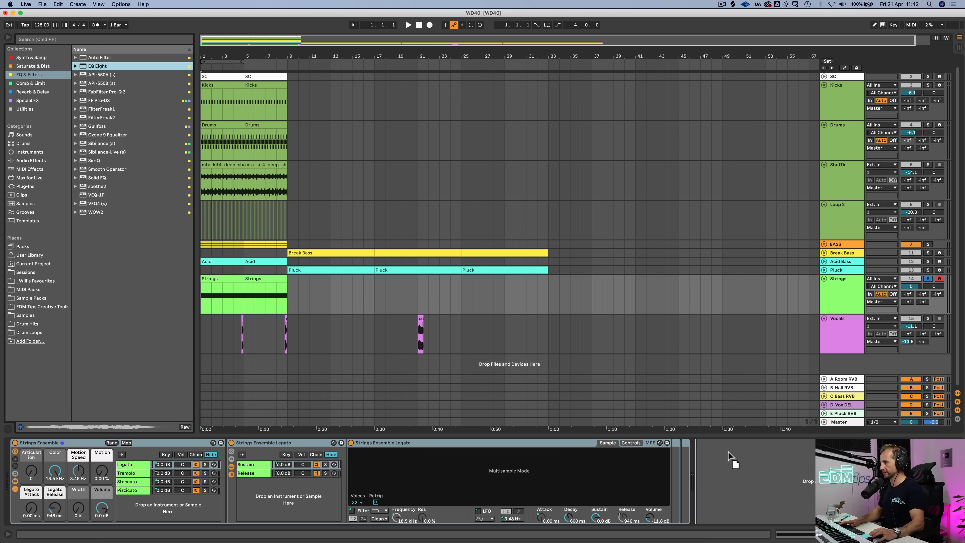
{"action": "left_click_drag", "start_coordinate": [729, 455], "coordinate": [728, 452]}
{"action": "left_click_drag", "start_coordinate": [912, 287], "coordinate": [912, 305]}
{"action": "key", "text": "space"}
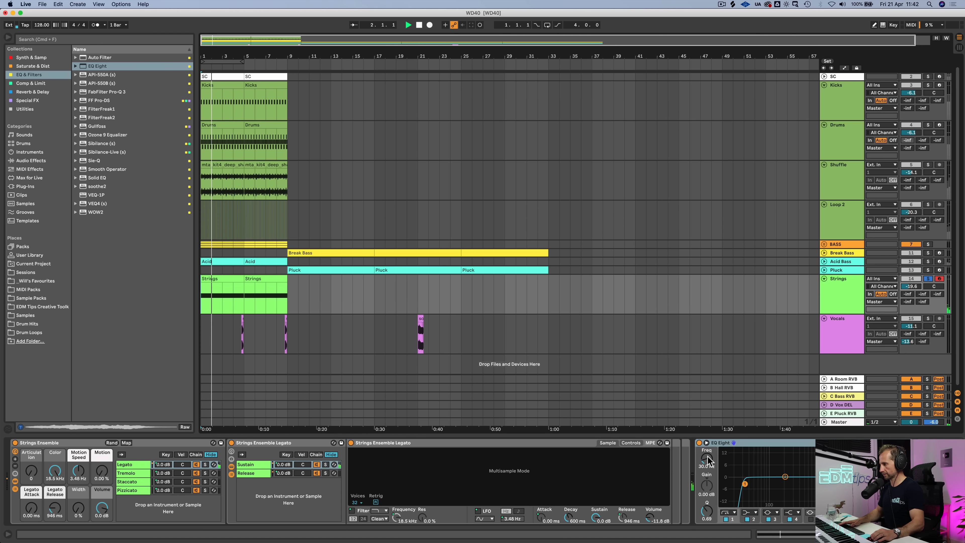
{"action": "left_click_drag", "start_coordinate": [706, 459], "coordinate": [706, 419]}
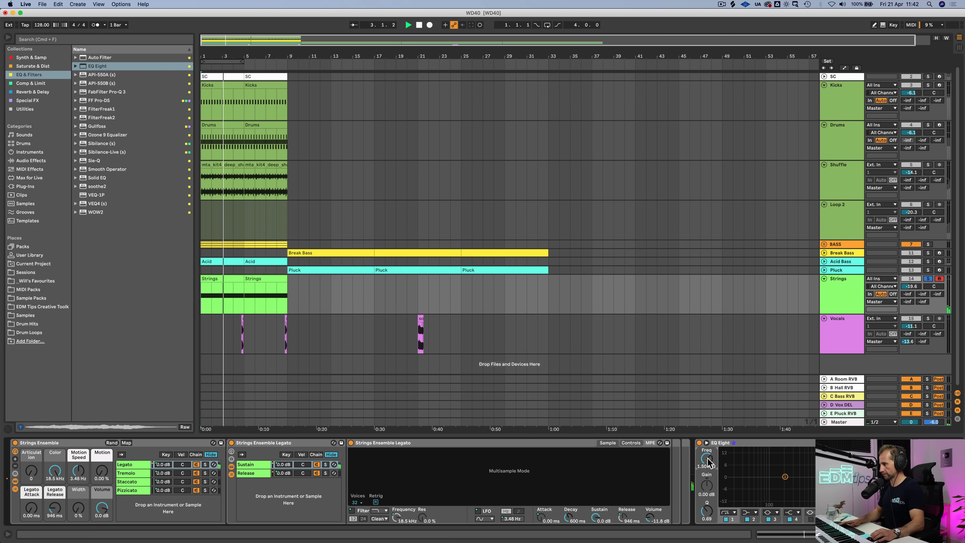
{"action": "key", "text": "space"}
Unsolo the Strings track and set its volume to -26.1 dB against the full mix
{"action": "left_click", "coordinate": [928, 280]}
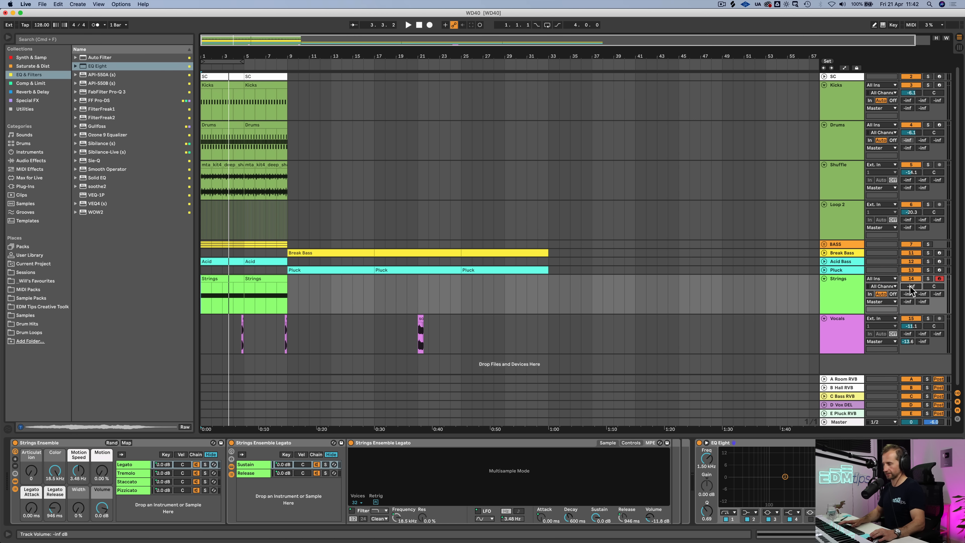
{"action": "key", "text": "space"}
{"action": "mouse_move", "coordinate": [911, 286]}
{"action": "left_mouse_down"}
{"action": "mouse_move", "coordinate": [910, 273]}
{"action": "mouse_move", "coordinate": [910, 285]}
{"action": "left_mouse_up"}
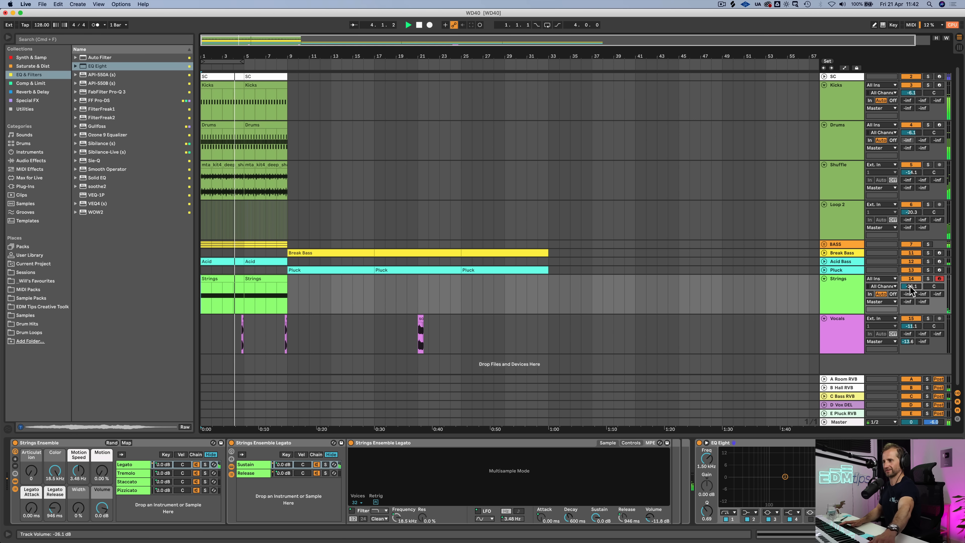
Extend the end of the vocal clip just before bar 5 into bar 5 and play the arrangement from bar 4
{"action": "left_click", "coordinate": [819, 143]}
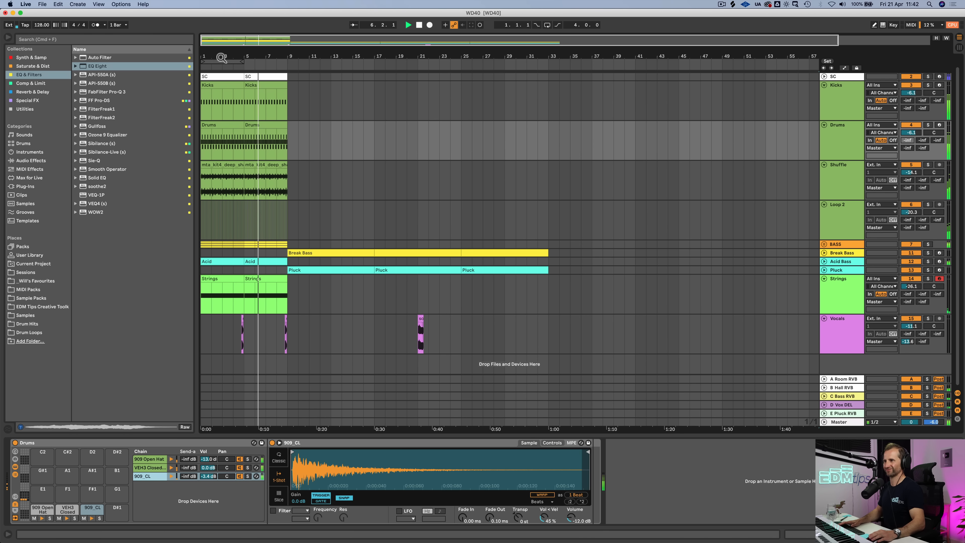
{"action": "left_click_drag", "start_coordinate": [221, 57], "coordinate": [220, 118]}
{"action": "key", "text": "space"}
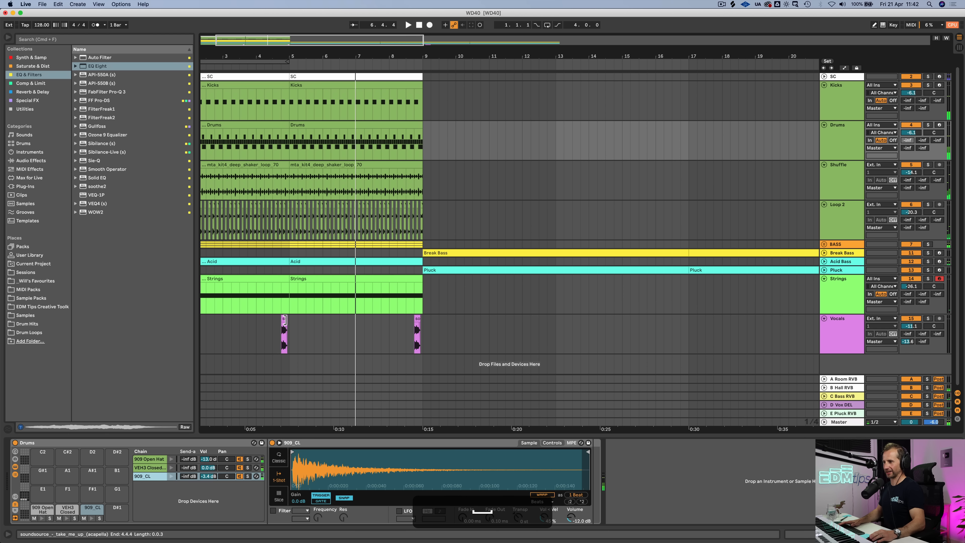
{"action": "left_click_drag", "start_coordinate": [284, 319], "coordinate": [302, 318]}
{"action": "left_click", "coordinate": [254, 329]}
{"action": "key", "text": "space"}
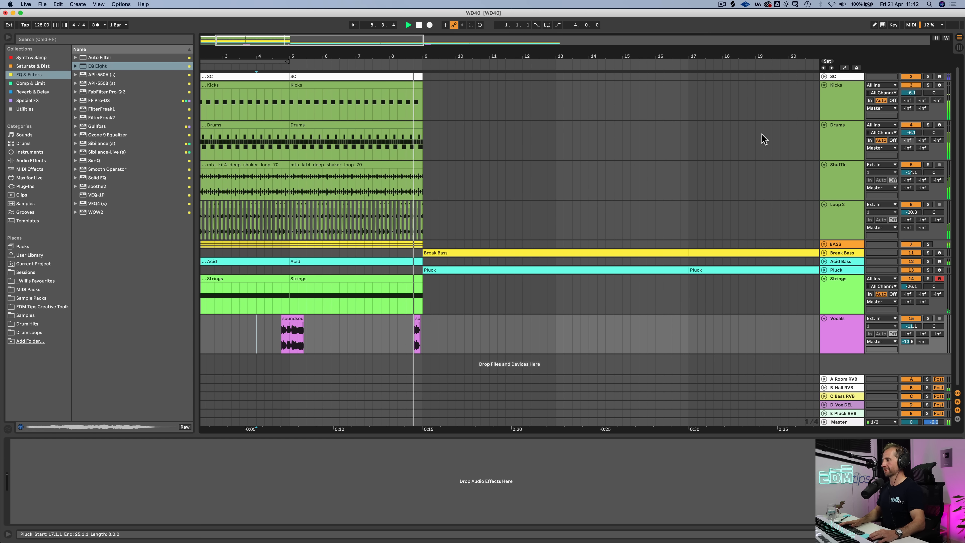
Expand the Pluck track and set its volume to -17.1 dB and its Pluck RVB send to -16.6 dB
{"action": "scroll", "coordinate": [447, 97], "scroll_direction": "down", "scroll_amount": 5}
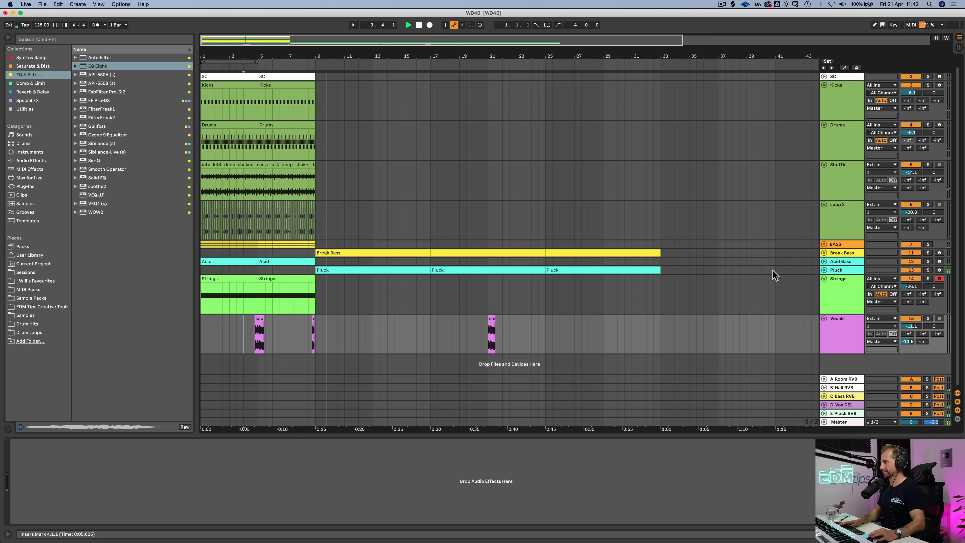
{"action": "left_click", "coordinate": [824, 269]}
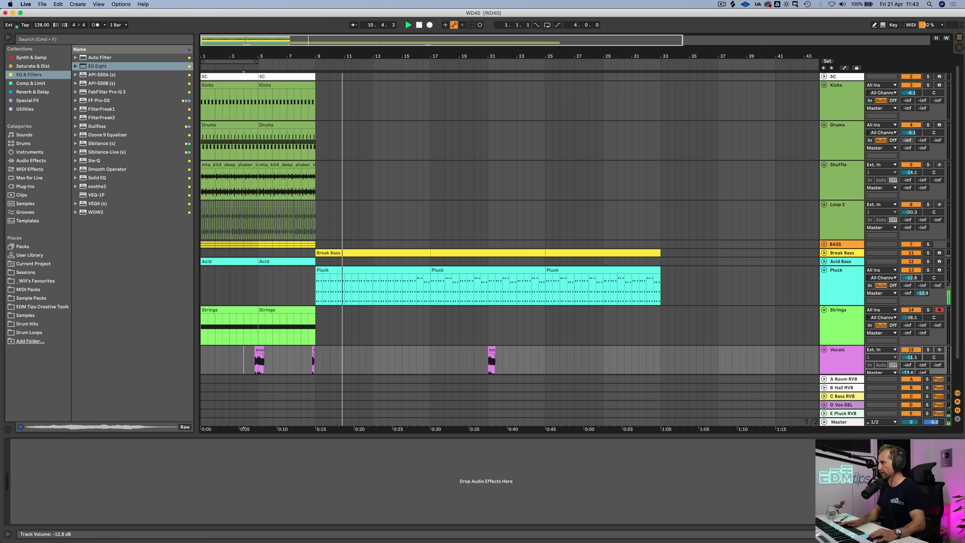
{"action": "left_click_drag", "start_coordinate": [912, 278], "coordinate": [912, 282]}
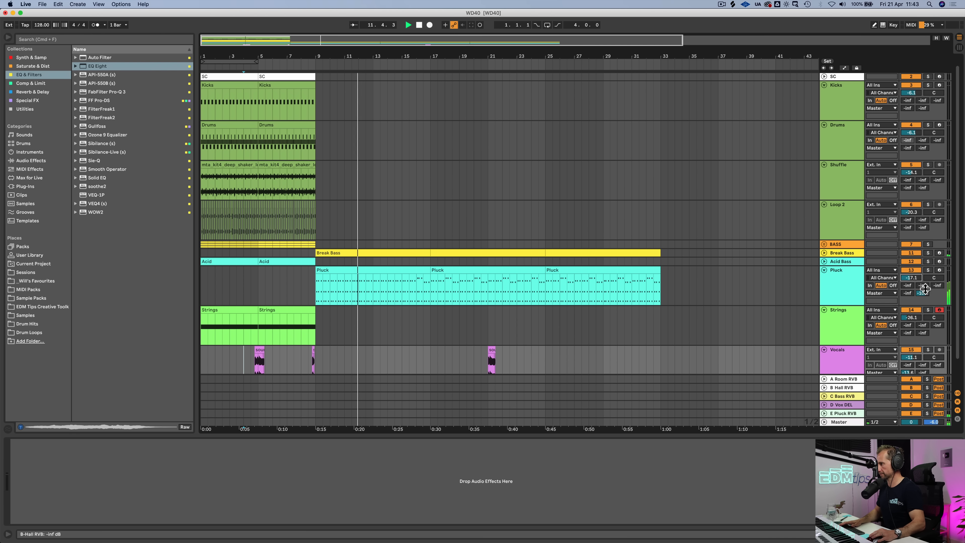
Set the decay of the Pluck RVB return's reverb to 3.62 s and stop playback
{"action": "left_click", "coordinate": [844, 397]}
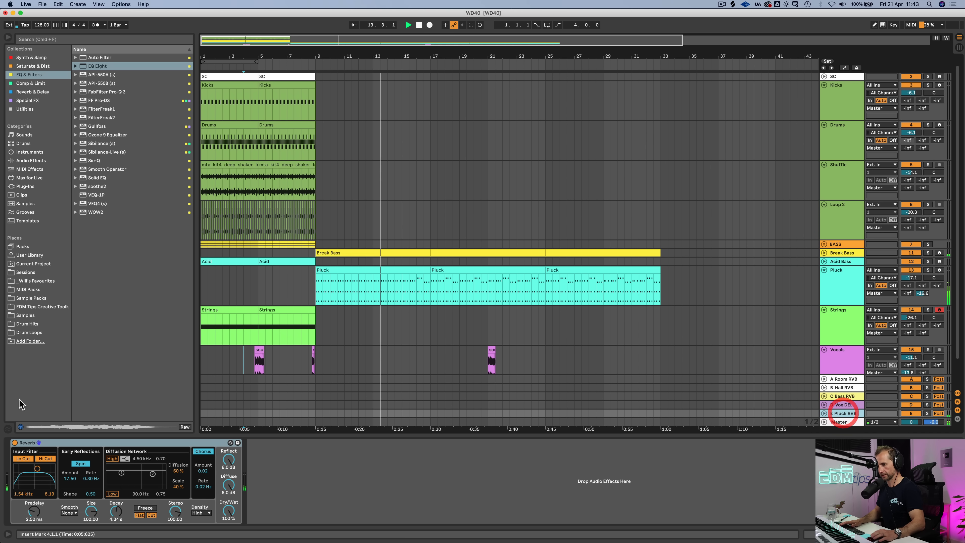
{"action": "left_click", "coordinate": [111, 516]}
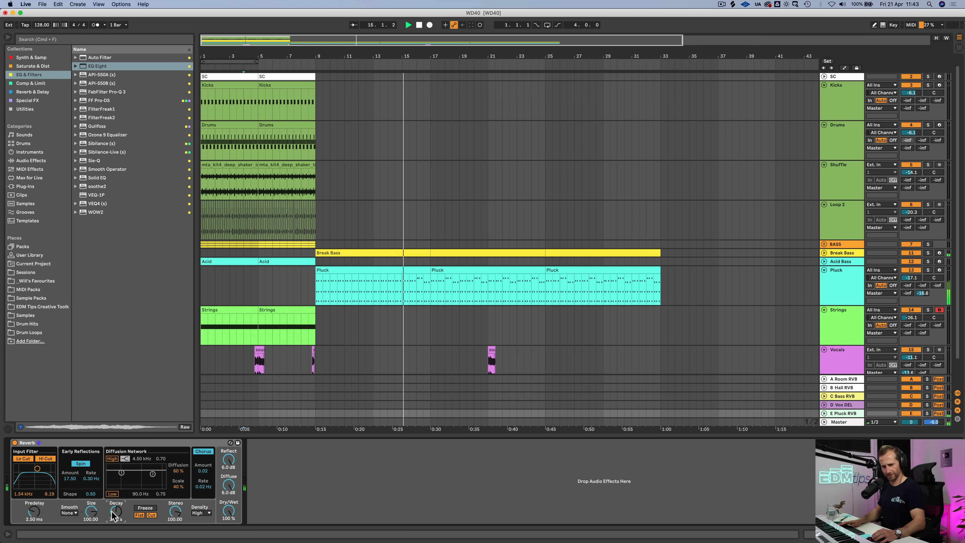
{"action": "key", "text": "space"}
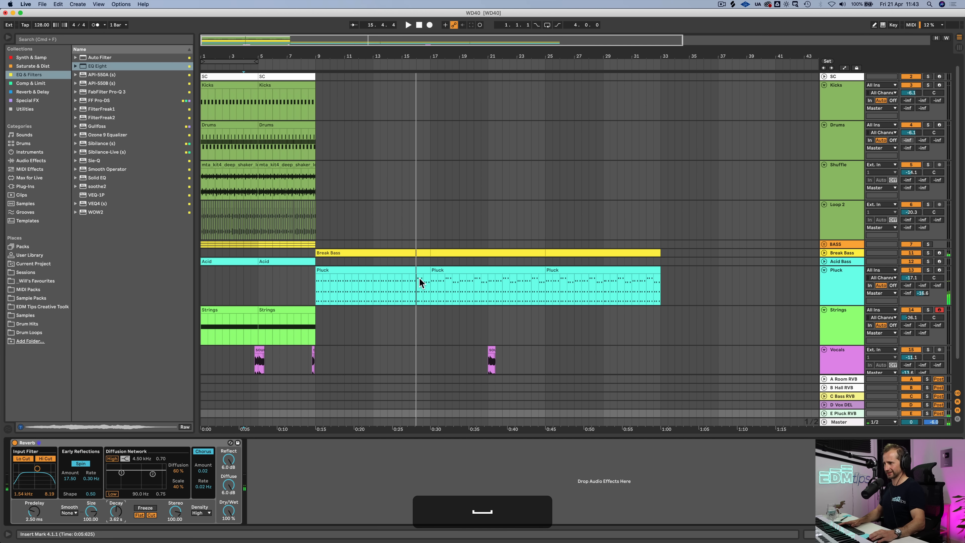
In the bar 9 Pluck clip, raise the seventh bar's E♭4 notes to F4, lower the eighth bar's F4 notes to D4, and audition
{"action": "double_click", "coordinate": [418, 281]}
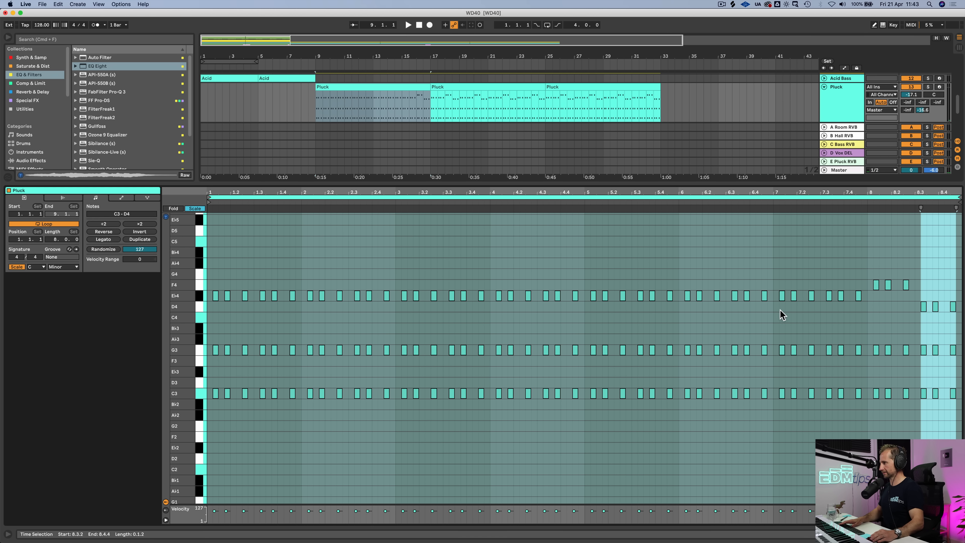
{"action": "left_click_drag", "start_coordinate": [778, 308], "coordinate": [813, 292]}
{"action": "key", "text": "Up"}
{"action": "left_click_drag", "start_coordinate": [873, 281], "coordinate": [907, 289]}
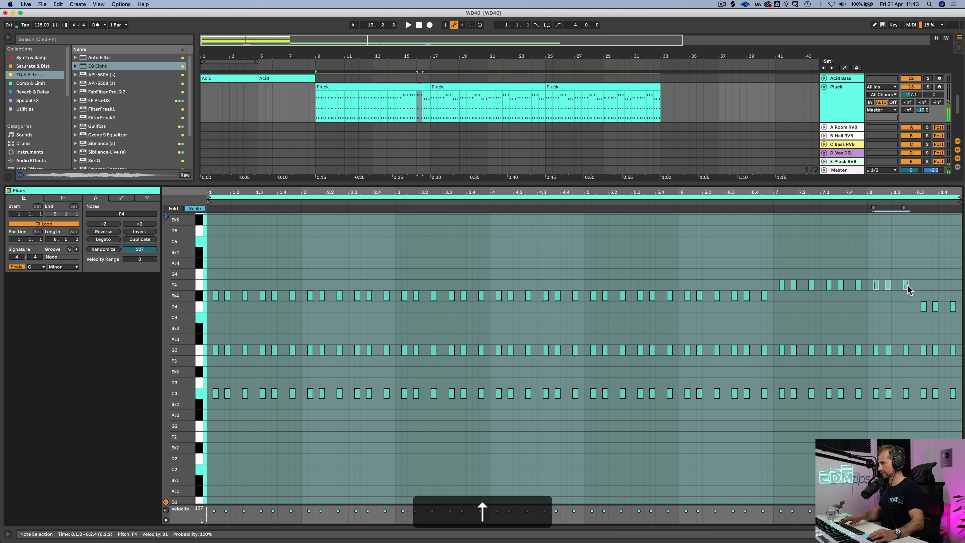
{"action": "key", "text": "Down"}
{"action": "left_click", "coordinate": [654, 204]}
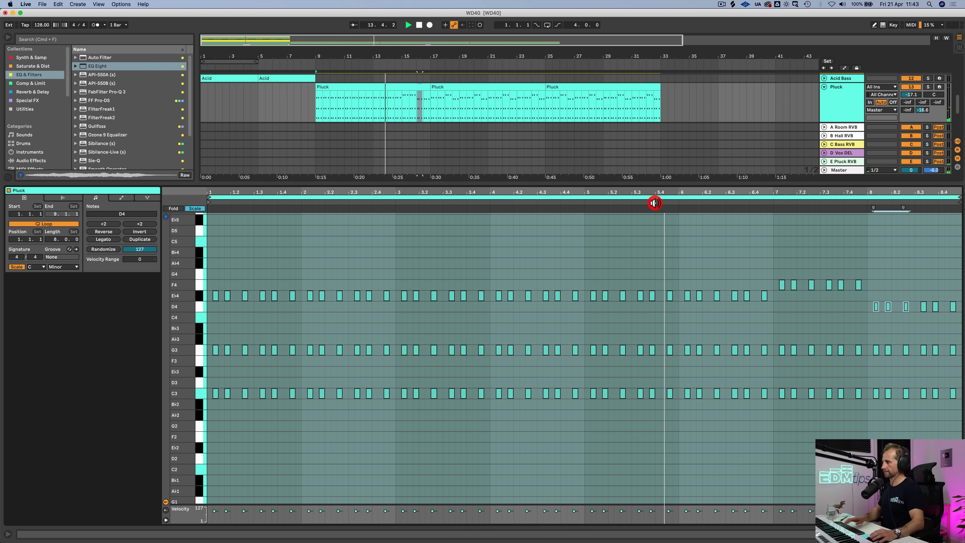
In the Pluck clip at bar 17, change the second bar's F4 and D4 notes to E♭4 and audition
{"action": "key", "text": "shift+Tab"}
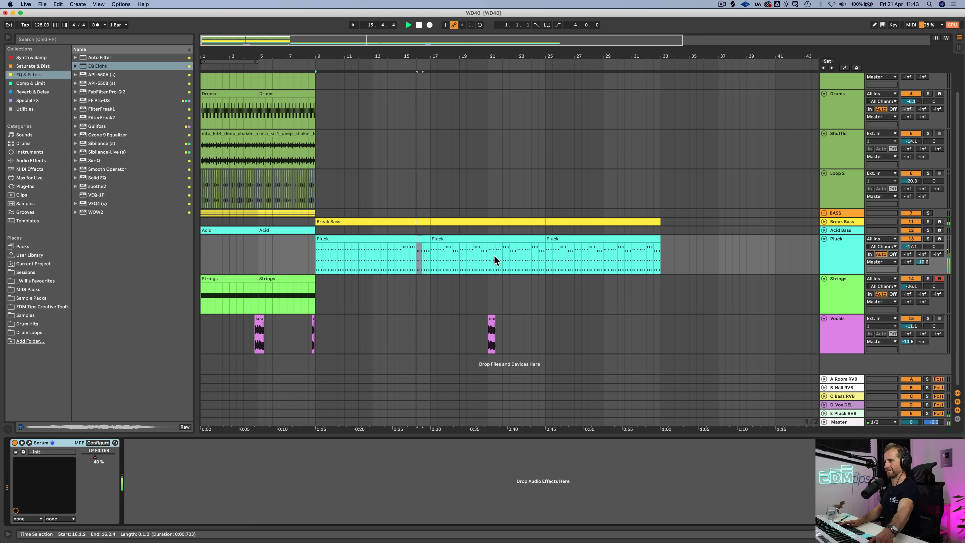
{"action": "left_click", "coordinate": [470, 239]}
{"action": "double_click", "coordinate": [469, 240]}
{"action": "key", "text": "space"}
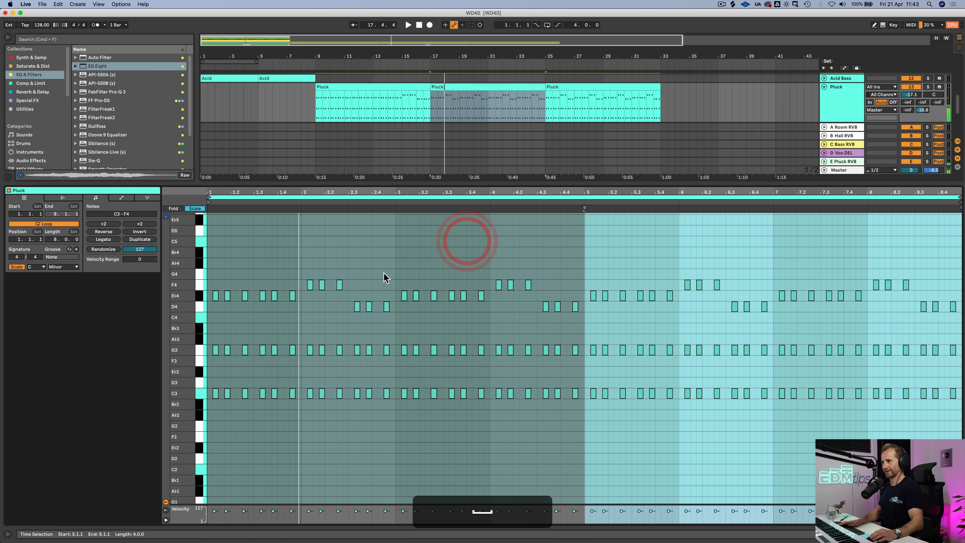
{"action": "left_click", "coordinate": [305, 273]}
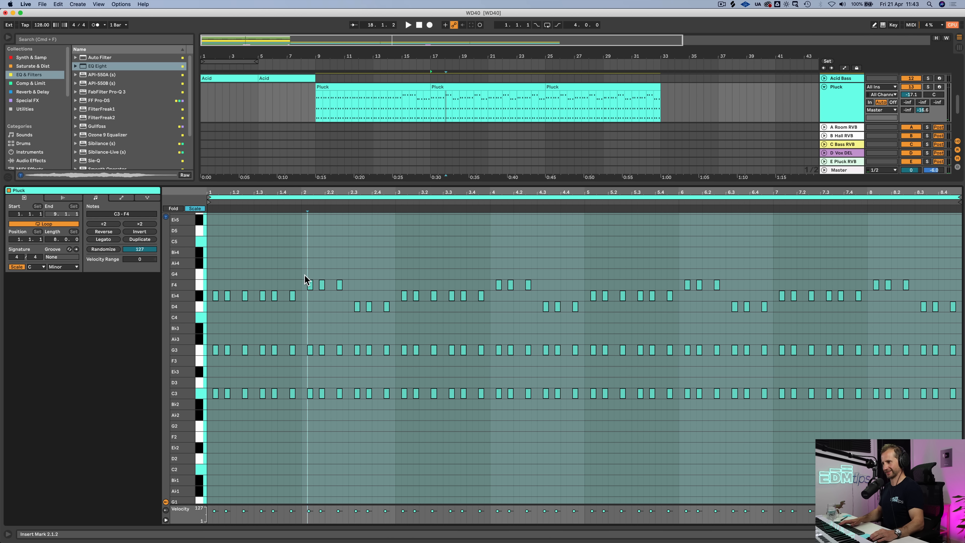
{"action": "left_click_drag", "start_coordinate": [304, 279], "coordinate": [357, 300]}
{"action": "key", "text": "Down"}
{"action": "left_click", "coordinate": [386, 308], "text": "shift"}
{"action": "key", "text": "Up"}
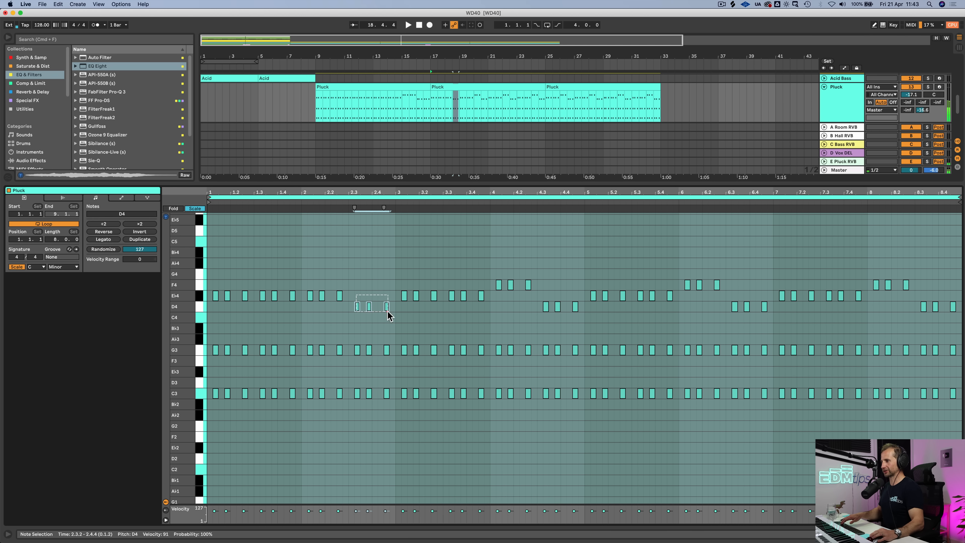
{"action": "key", "text": "space"}
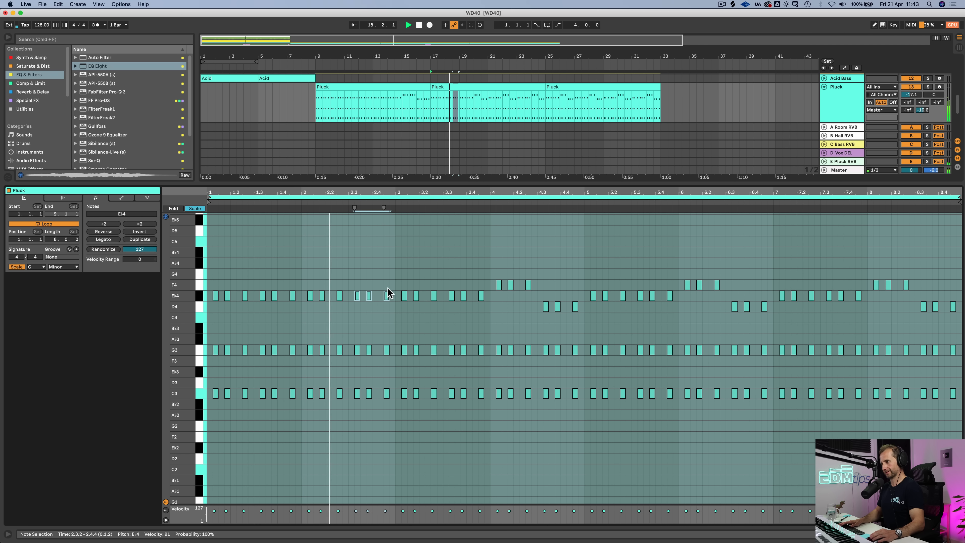
Raise the third bar's E♭4 notes to F4 and lower the fourth bar's F4 notes to D4
{"action": "left_click", "coordinate": [395, 281]}
{"action": "key", "text": "space"}
{"action": "left_click_drag", "start_coordinate": [400, 287], "coordinate": [533, 288]}
{"action": "key", "text": "Up"}
{"action": "key", "text": "Down"}
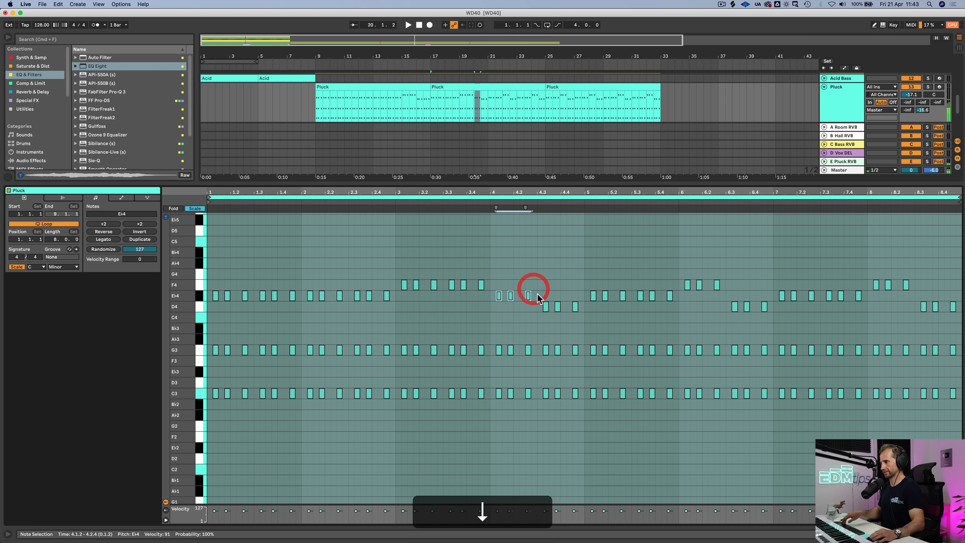
Replace the notes in bars 5 to 8 of this Pluck clip with a duplicate of its first four bars
{"action": "left_click_drag", "start_coordinate": [588, 247], "coordinate": [961, 410]}
{"action": "key", "text": "BackSpace"}
{"action": "left_click", "coordinate": [578, 426]}
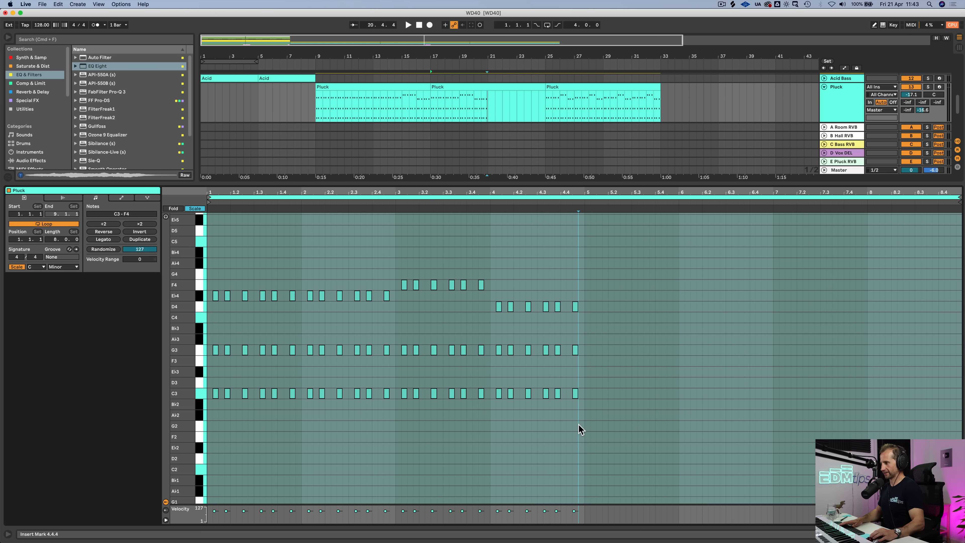
{"action": "left_click_drag", "start_coordinate": [573, 418], "coordinate": [208, 229]}
{"action": "key", "text": "shift+super+Tab"}
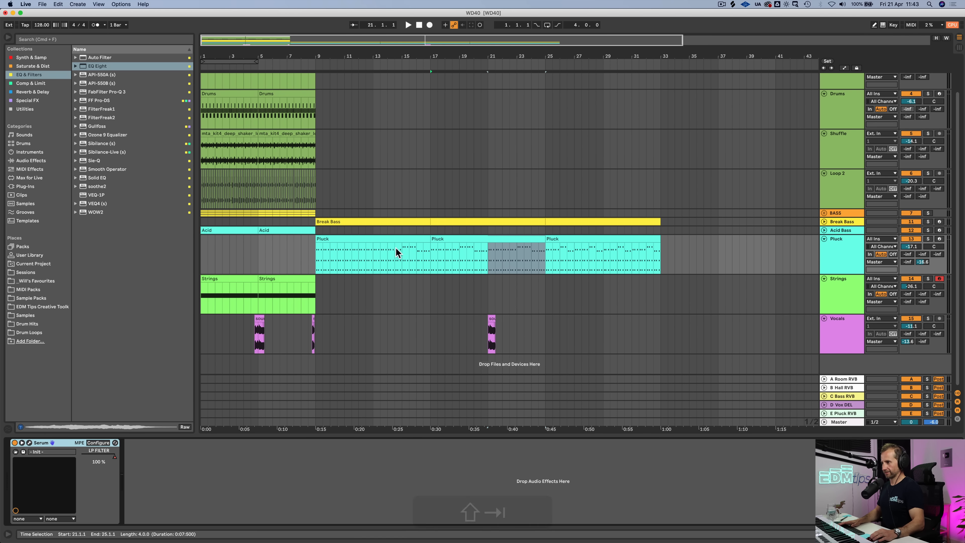
Transpose the sustained C1 note in the bar 9 Break Bass clip down an octave to C0 and play it
{"action": "double_click", "coordinate": [378, 220]}
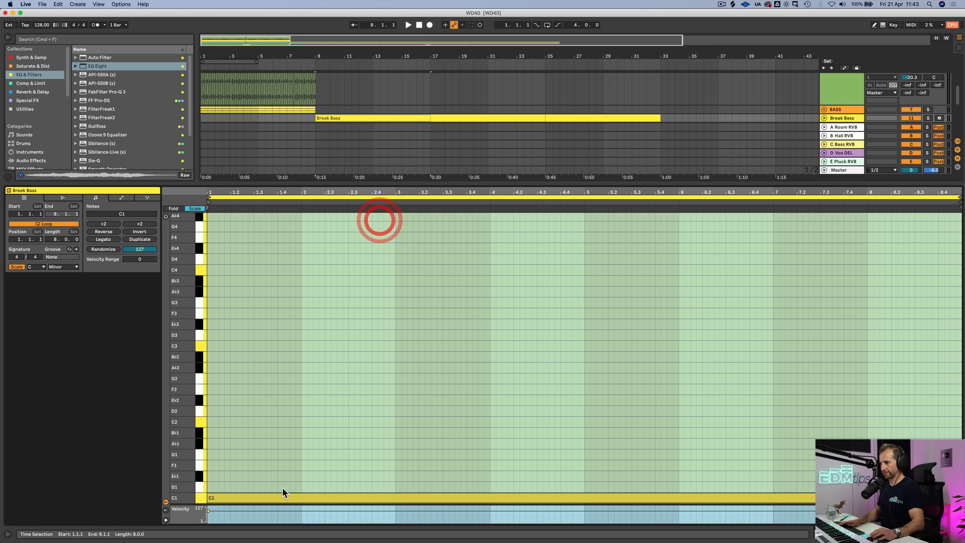
{"action": "left_click", "coordinate": [292, 500]}
{"action": "key", "text": "p"}
{"action": "key", "text": "o"}
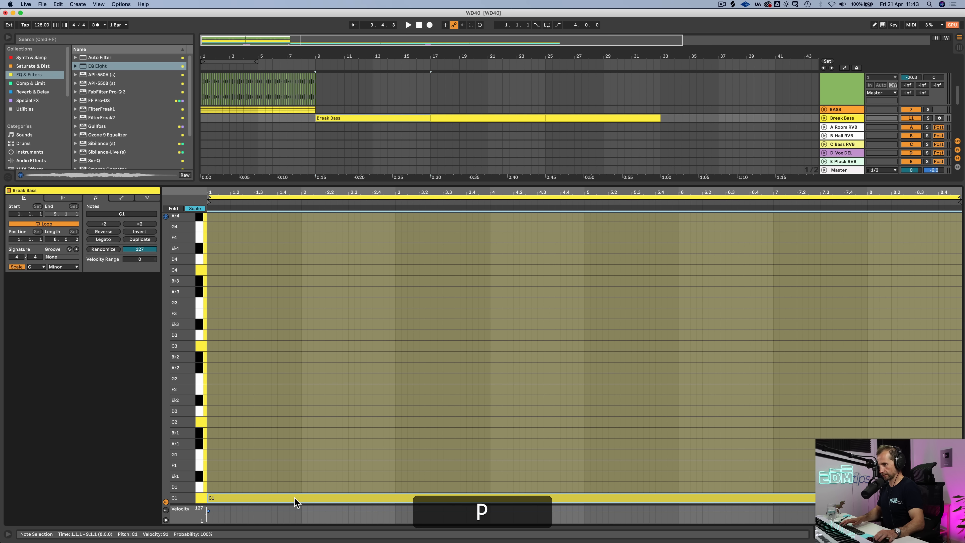
{"action": "key", "text": "shift+Down"}
{"action": "left_click", "coordinate": [294, 497]}
{"action": "key", "text": "shift+space"}
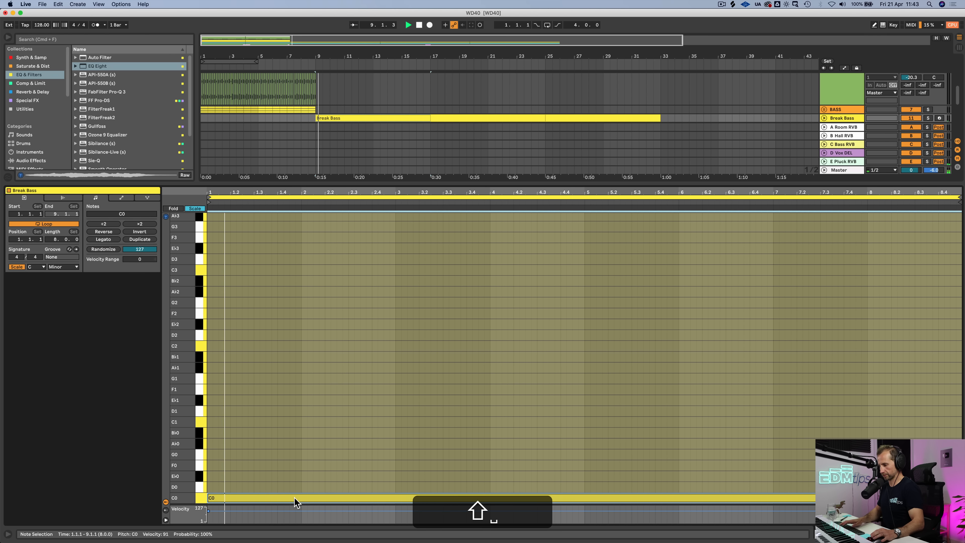
{"action": "key", "text": "shift+Tab"}
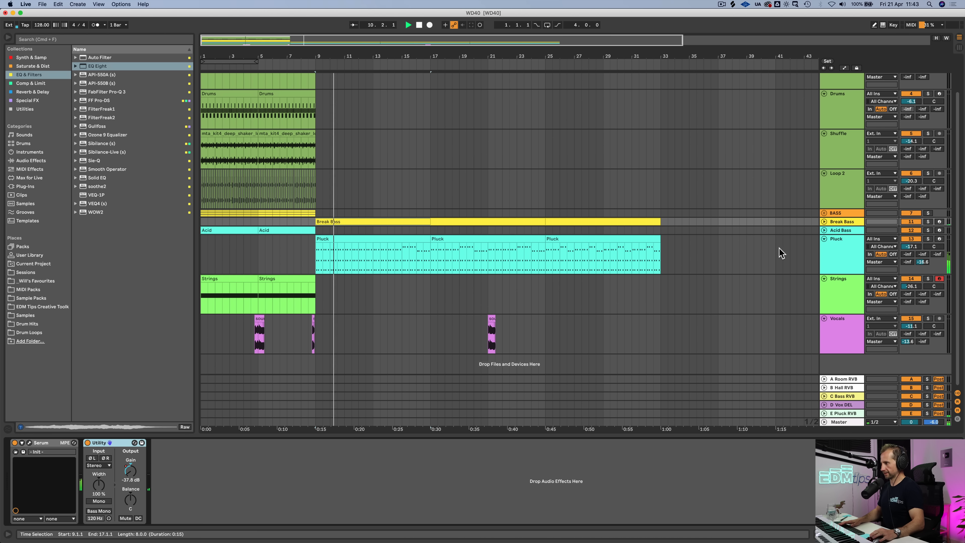
Set the Pluck track's volume to -15.7 dB and the decay of the Pluck RVB return's reverb to 10.3 s
{"action": "left_click", "coordinate": [842, 270]}
{"action": "left_click_drag", "start_coordinate": [912, 247], "coordinate": [913, 250]}
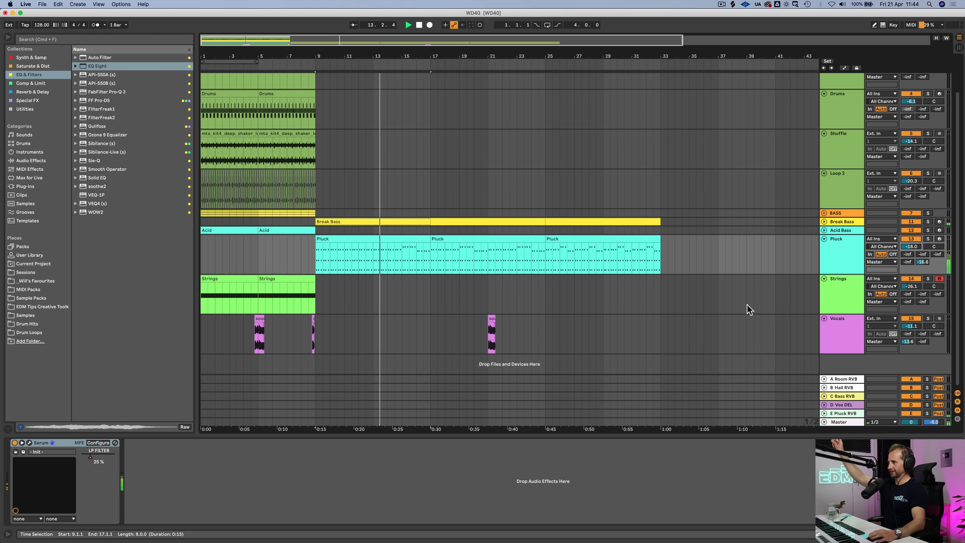
{"action": "left_click_drag", "start_coordinate": [912, 247], "coordinate": [907, 220]}
{"action": "left_click", "coordinate": [824, 221]}
{"action": "left_click_drag", "start_coordinate": [910, 277], "coordinate": [911, 267]}
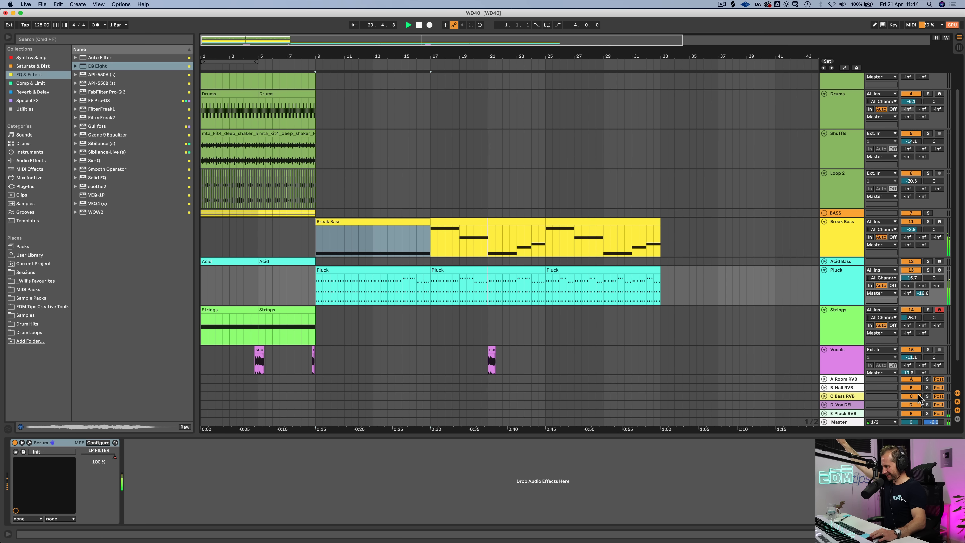
{"action": "left_click", "coordinate": [847, 414]}
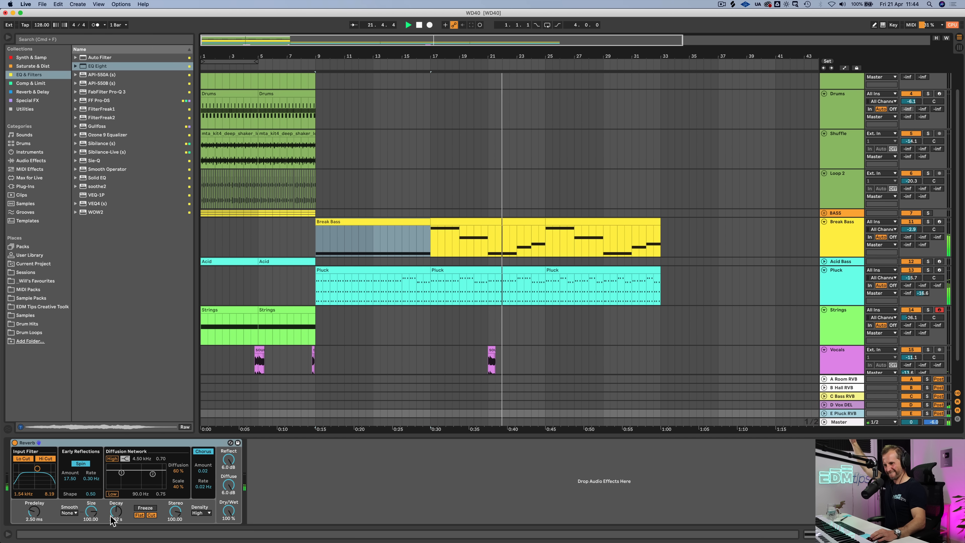
{"action": "left_click_drag", "start_coordinate": [115, 511], "coordinate": [116, 508]}
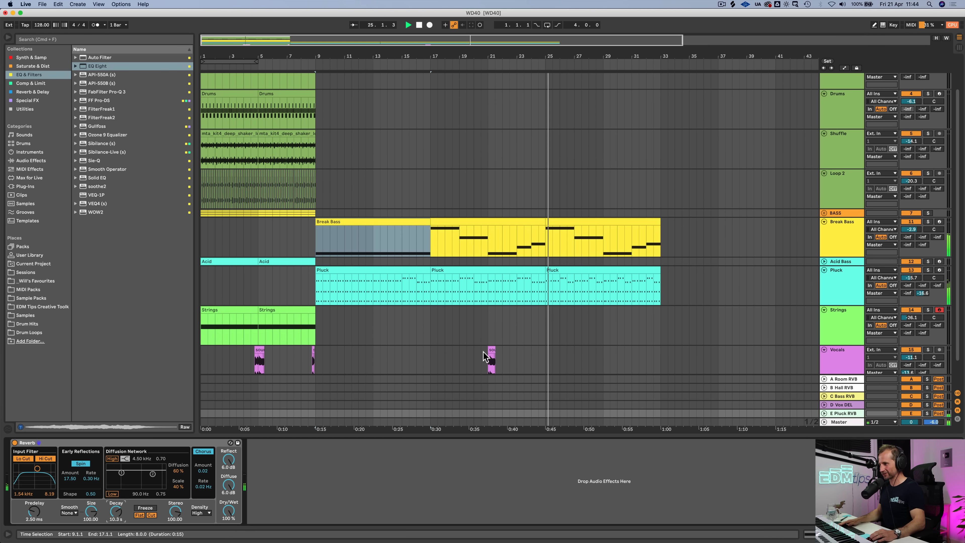
Copy the bar 21 vocal clip to bar 27 and duplicate the bar 17 Pluck clip over the one at bar 25
{"action": "left_click_drag", "start_coordinate": [493, 355], "coordinate": [581, 352]}
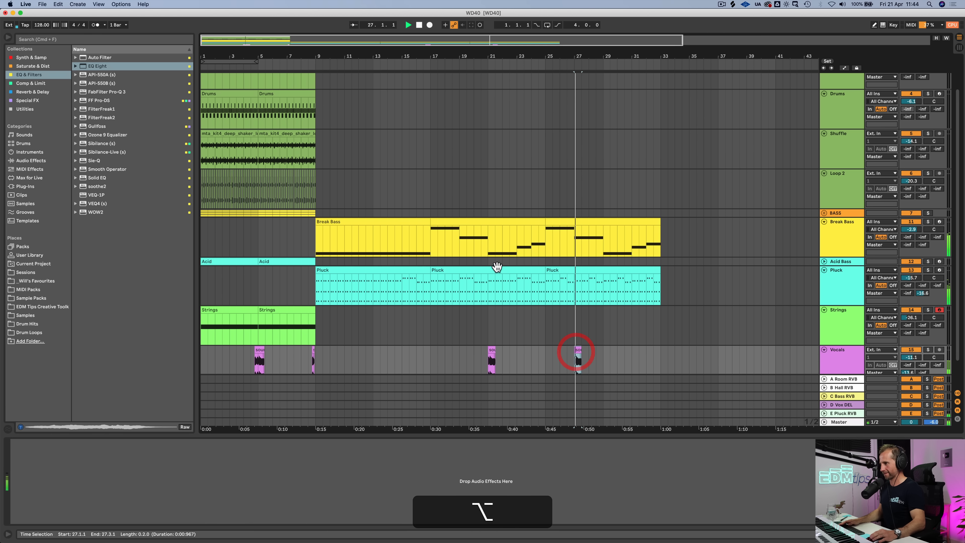
{"action": "left_click", "coordinate": [460, 270]}
{"action": "key", "text": "cmd+d"}
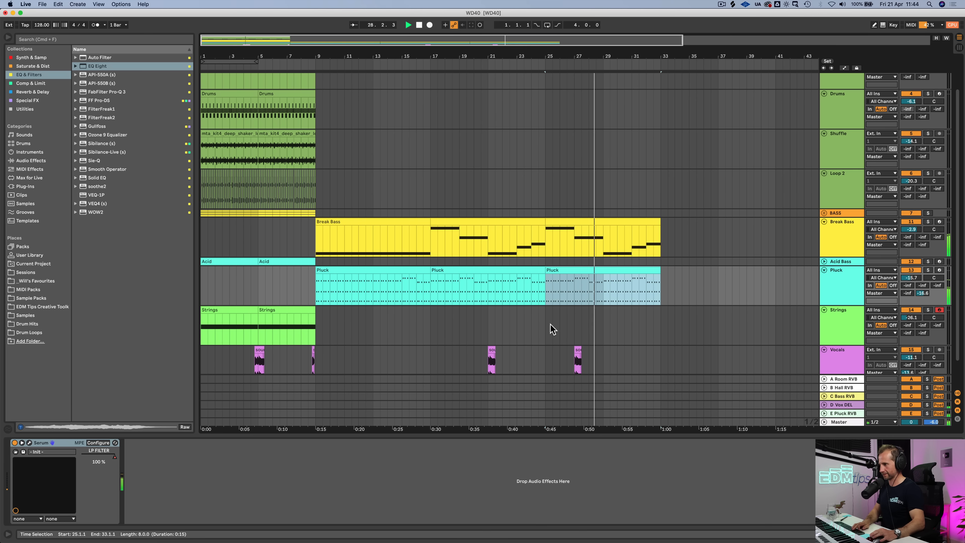
Move the copied vocal clip from bar 27 to 27.3 and delete it
{"action": "left_click_drag", "start_coordinate": [577, 350], "coordinate": [588, 355]}
{"action": "key", "text": "BackSpace"}
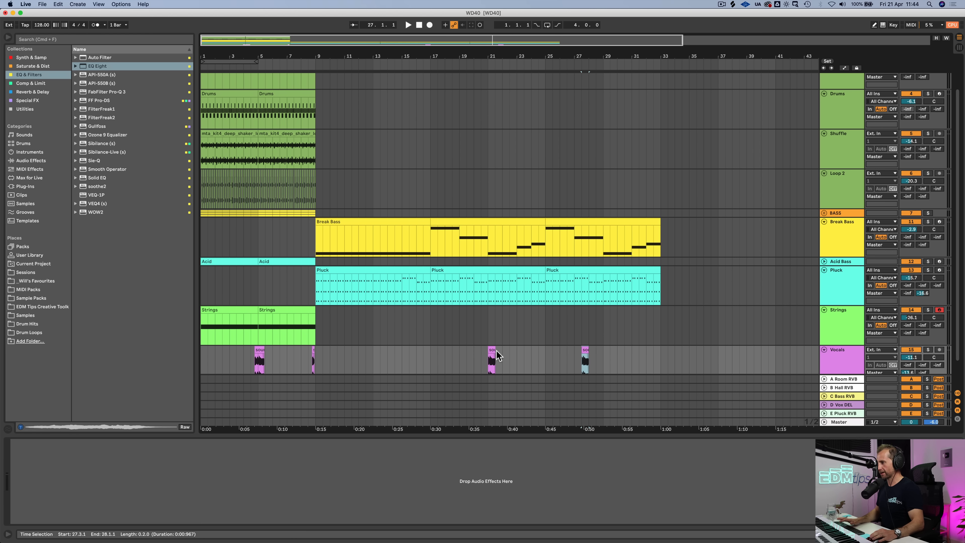
{"action": "key", "text": "BackSpace"}
{"action": "left_click", "coordinate": [488, 359]}
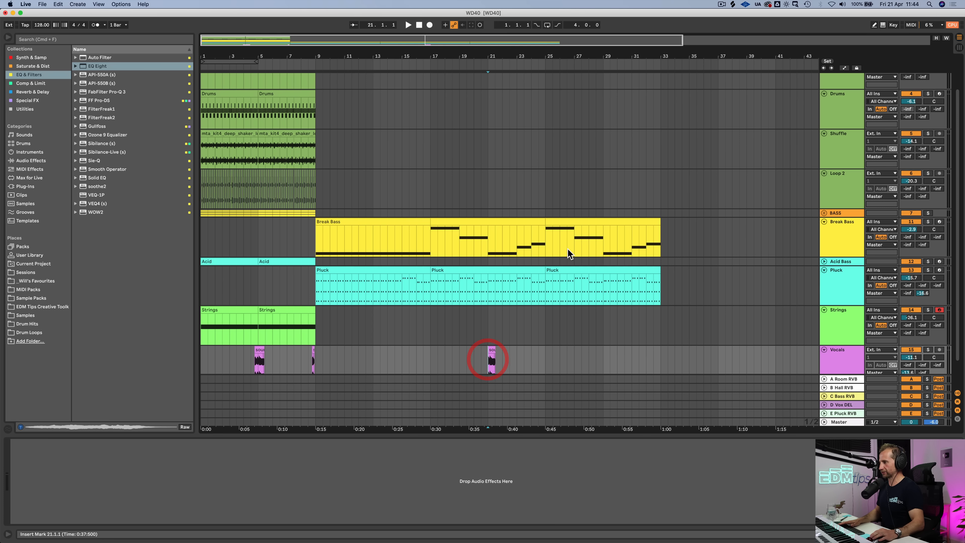
Copy the full eight-bar section of all tracks from bars 1 to 9 and paste it at bar 41
{"action": "left_click_drag", "start_coordinate": [590, 58], "coordinate": [462, 55]}
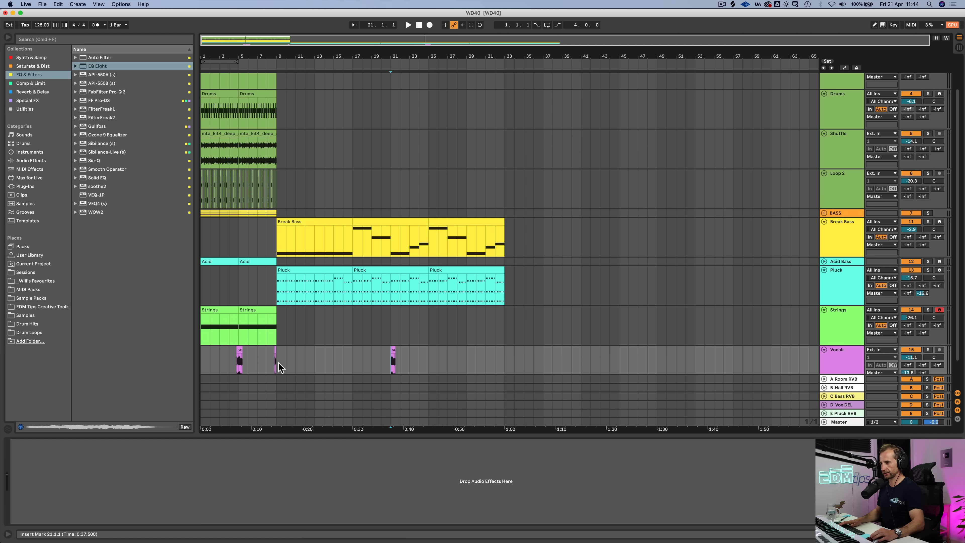
{"action": "scroll", "coordinate": [276, 362], "scroll_direction": "down", "scroll_amount": 2}
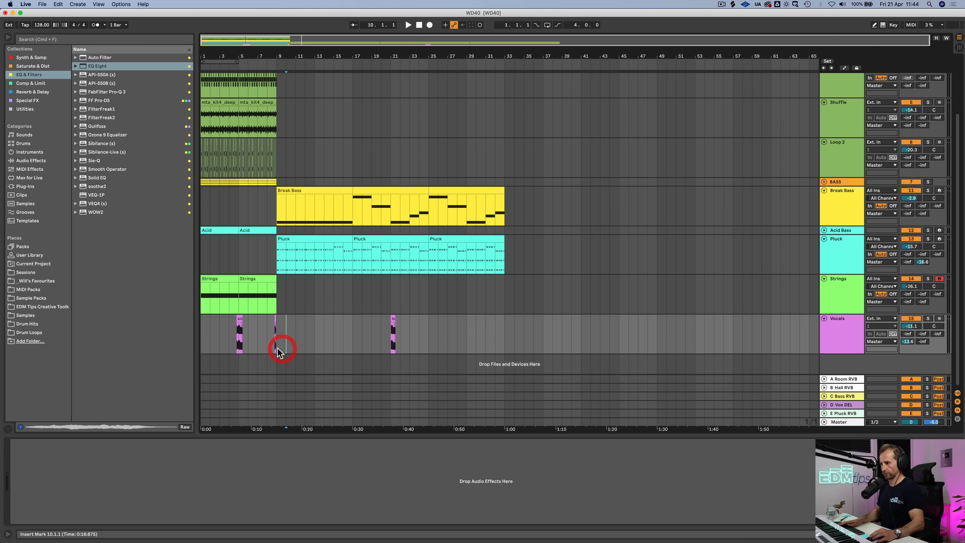
{"action": "left_click_drag", "start_coordinate": [278, 348], "coordinate": [136, 7]}
{"action": "scroll", "coordinate": [203, 213], "scroll_direction": "up", "scroll_amount": 4}
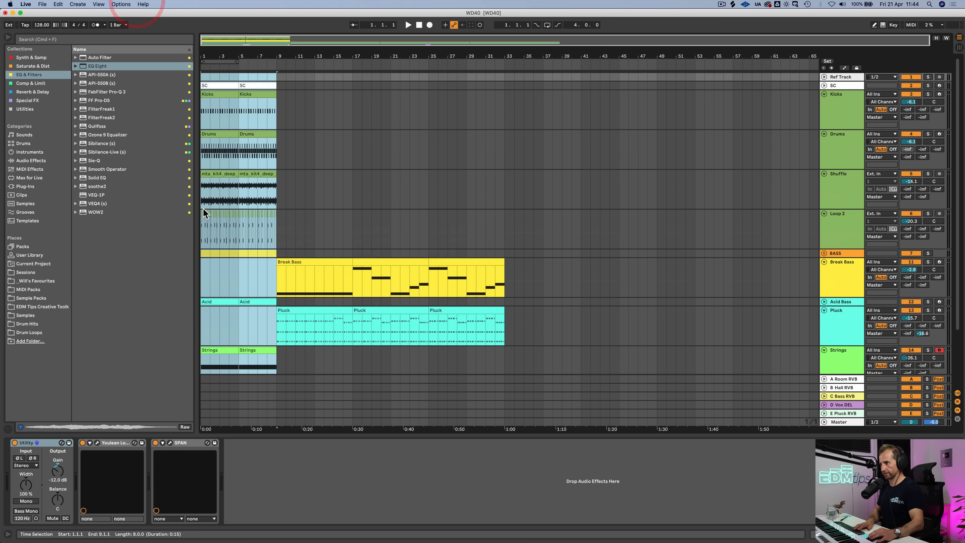
{"action": "key", "text": "super+c"}
{"action": "left_click", "coordinate": [503, 78]}
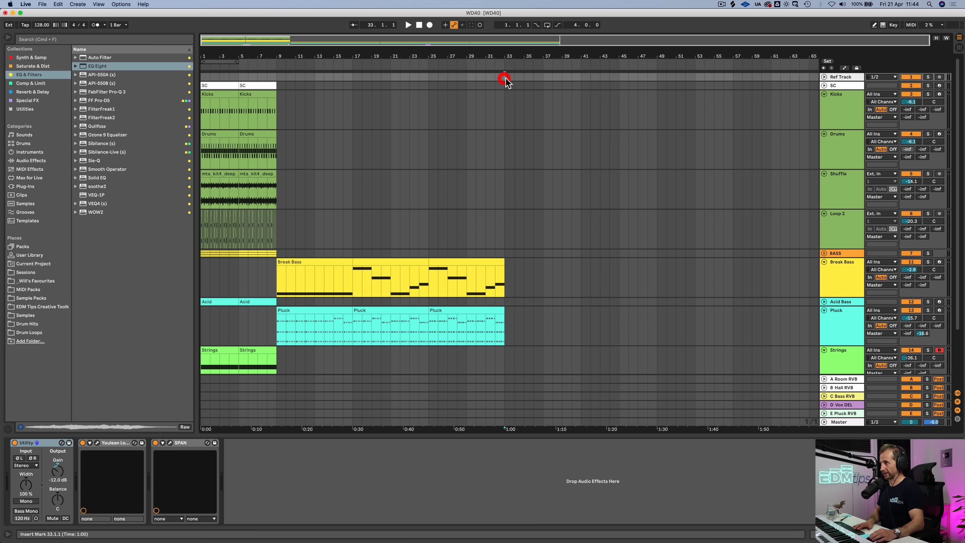
{"action": "left_click", "coordinate": [580, 78]}
{"action": "key", "text": "super+v"}
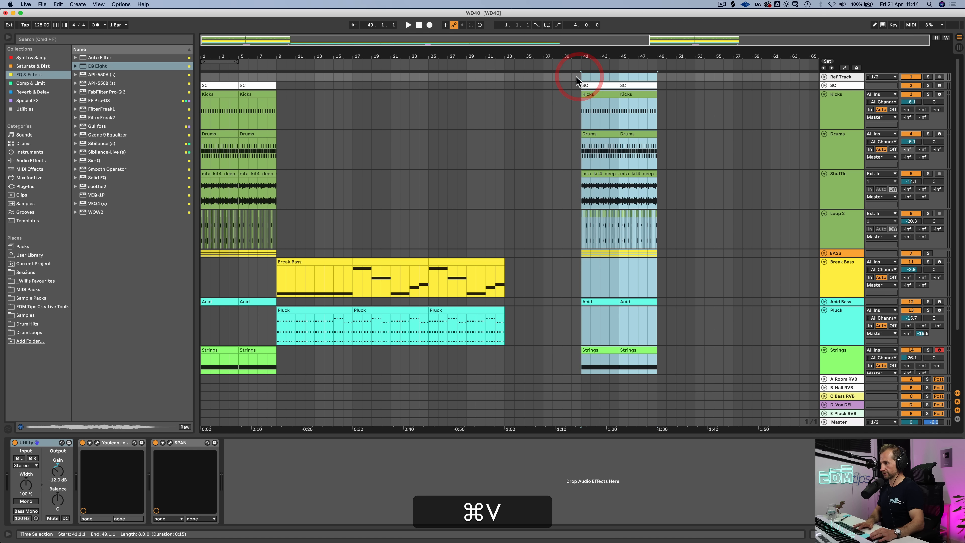
{"action": "scroll", "coordinate": [538, 125], "scroll_direction": "down", "scroll_amount": 3}
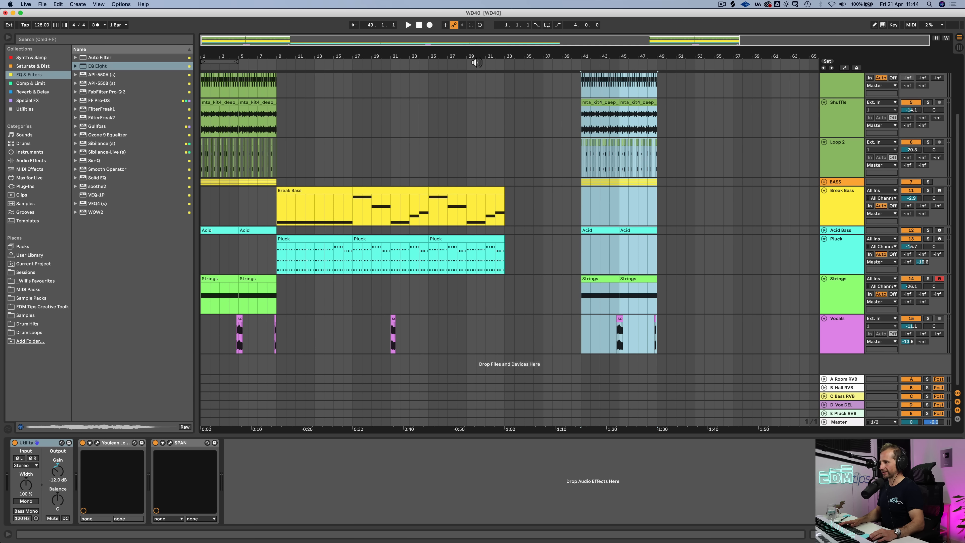
Copy the bar 21 vocal clip to the end of the breakdown, place it at bar 33, and stop playback
{"action": "key", "text": "alt"}
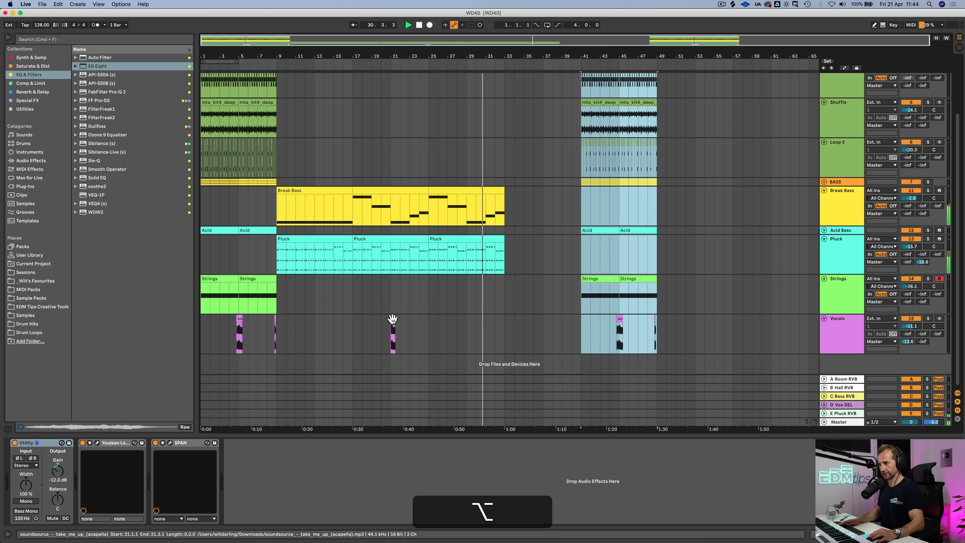
{"action": "left_click_drag", "start_coordinate": [394, 322], "coordinate": [498, 325]}
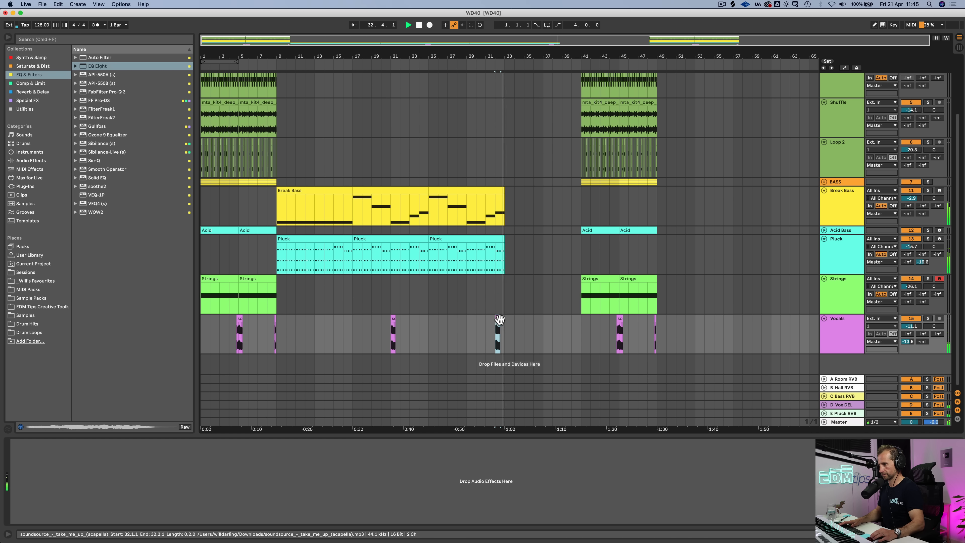
{"action": "left_click_drag", "start_coordinate": [500, 326], "coordinate": [506, 320]}
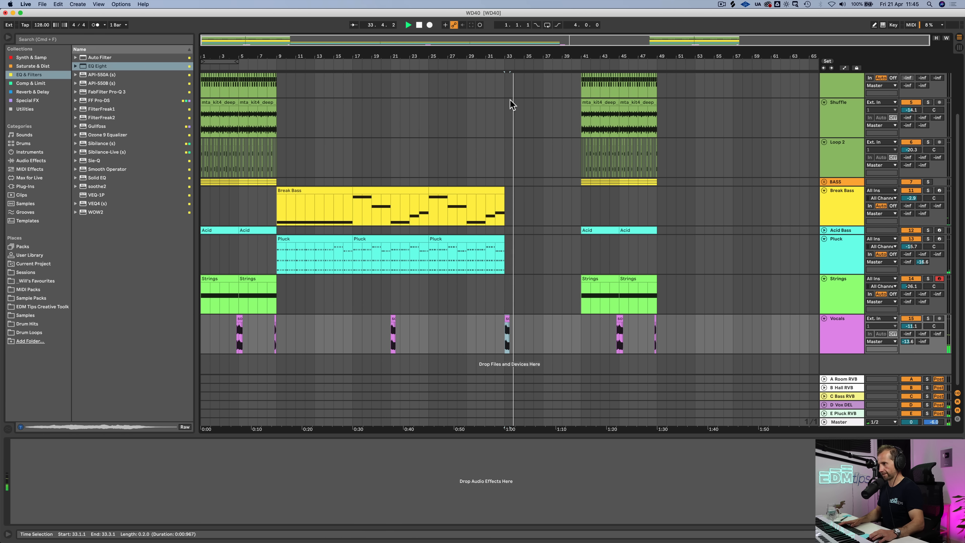
{"action": "key", "text": "space"}
Extend the end of the bar 33 vocal clip to 33.3.2 with a fade-out, and audition its delay tail
{"action": "left_click_drag", "start_coordinate": [512, 56], "coordinate": [512, 141]}
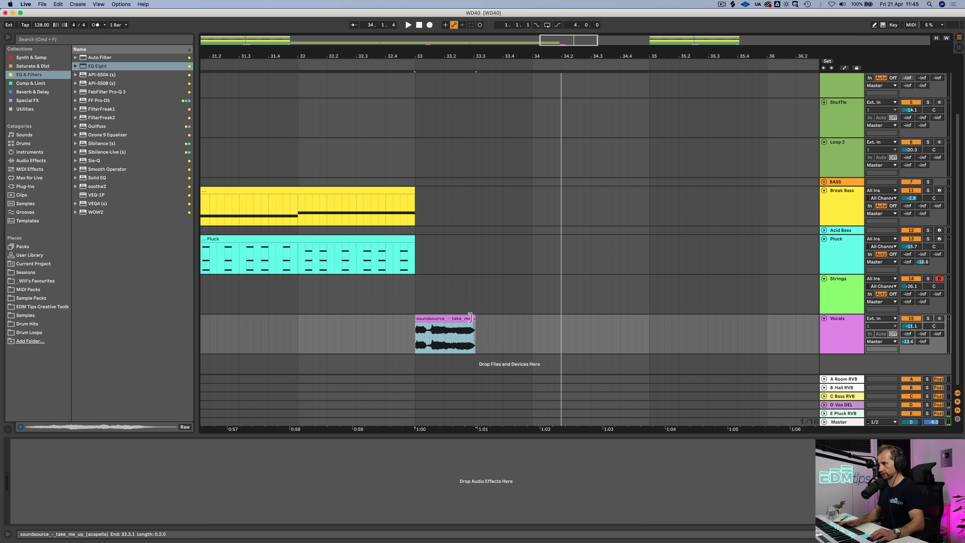
{"action": "left_click_drag", "start_coordinate": [474, 319], "coordinate": [485, 320]}
{"action": "left_click", "coordinate": [469, 327]}
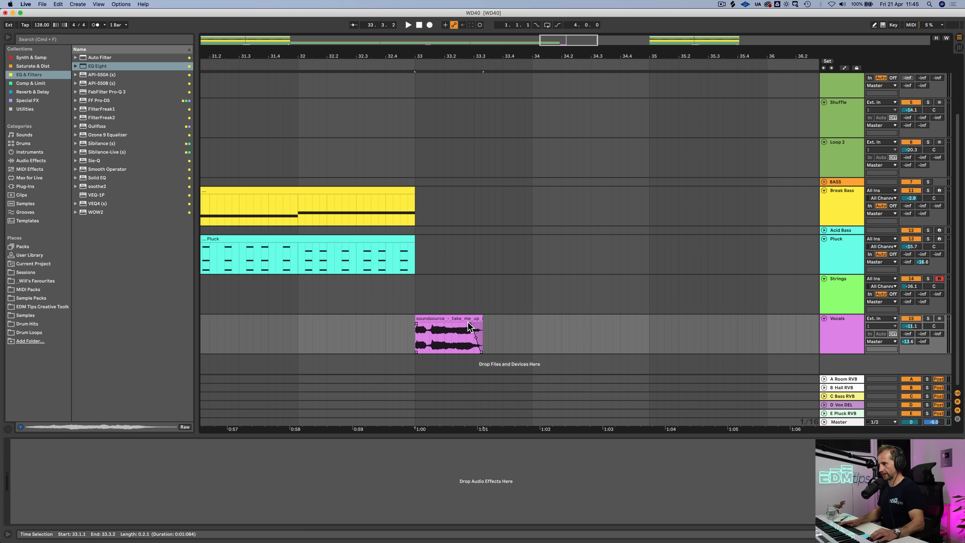
{"action": "left_click", "coordinate": [414, 335]}
{"action": "key", "text": "space"}
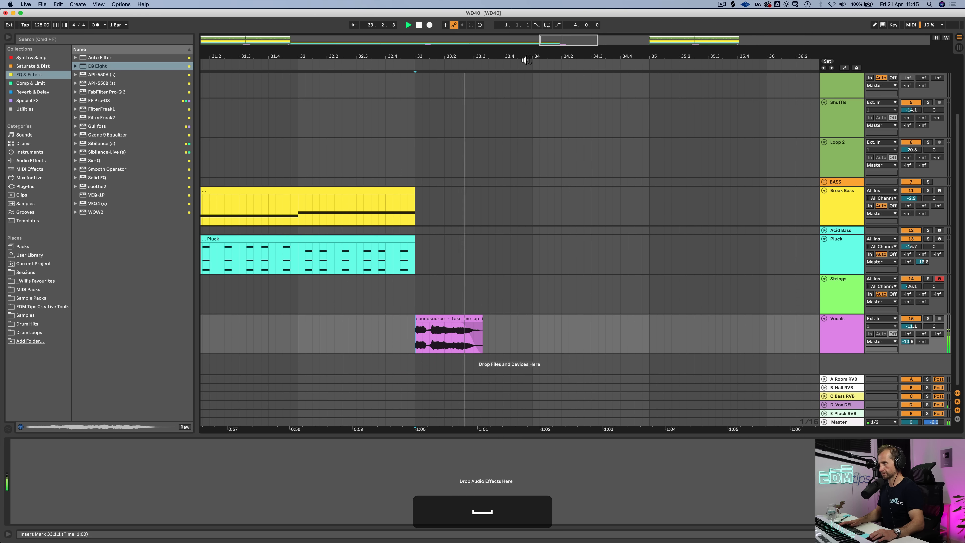
{"action": "left_click_drag", "start_coordinate": [528, 56], "coordinate": [528, 18]}
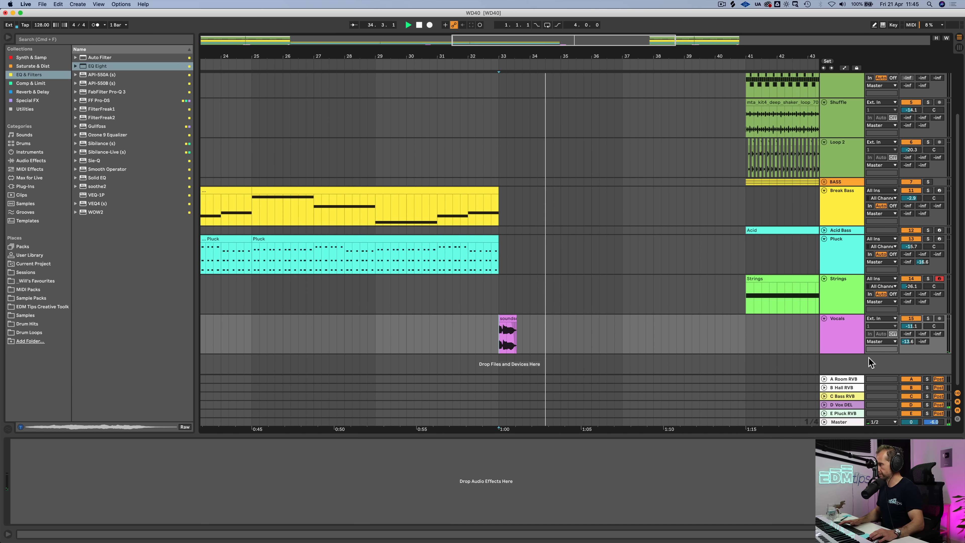
{"action": "key", "text": "space"}
Show the automation of the Echo's Feedback on the Vox DEL return track
{"action": "left_click", "coordinate": [848, 340]}
{"action": "left_click", "coordinate": [845, 406]}
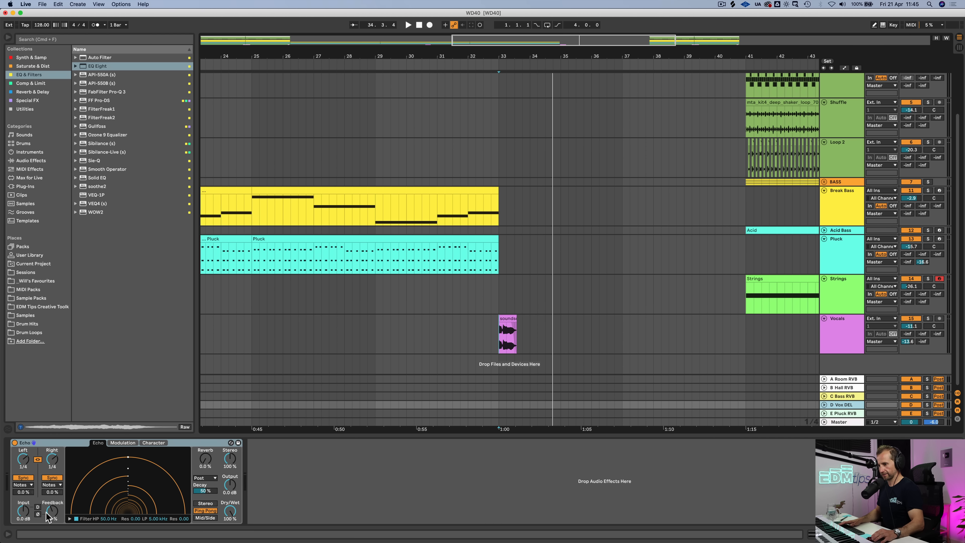
{"action": "right_click", "coordinate": [51, 513]}
{"action": "left_click", "coordinate": [68, 482]}
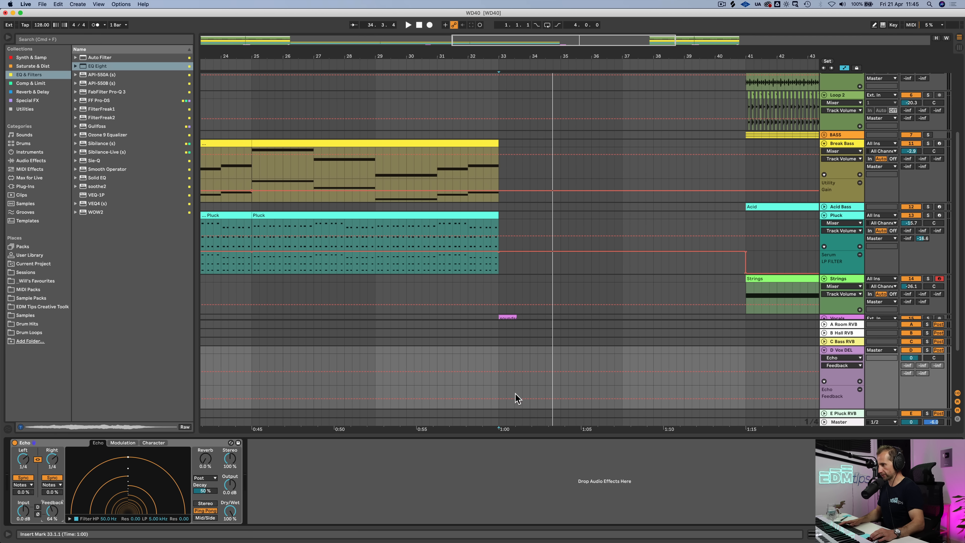
Automate the Echo's Feedback on the Vox DEL return to ramp up just after bar 33 to about 107 %
{"action": "left_click", "coordinate": [501, 399]}
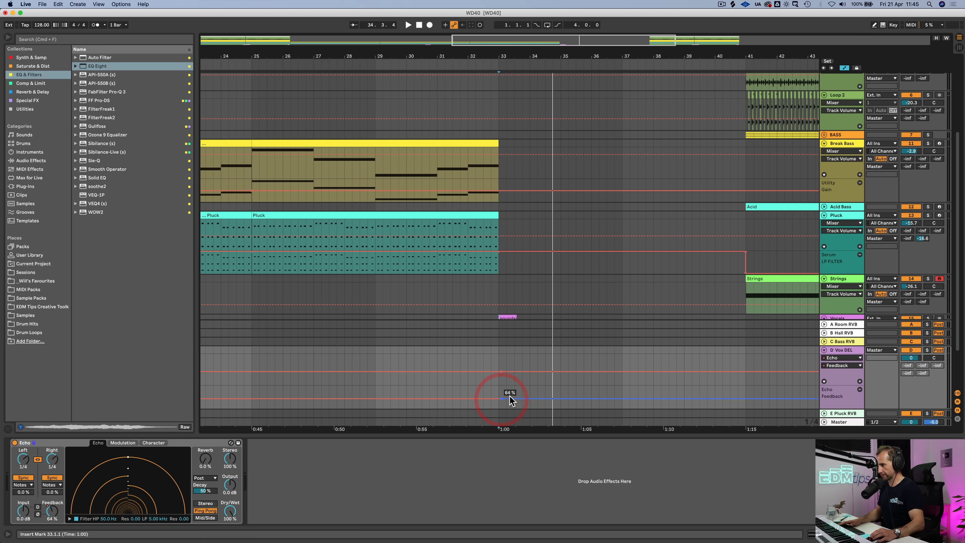
{"action": "left_click", "coordinate": [516, 398]}
{"action": "key", "text": "super+z"}
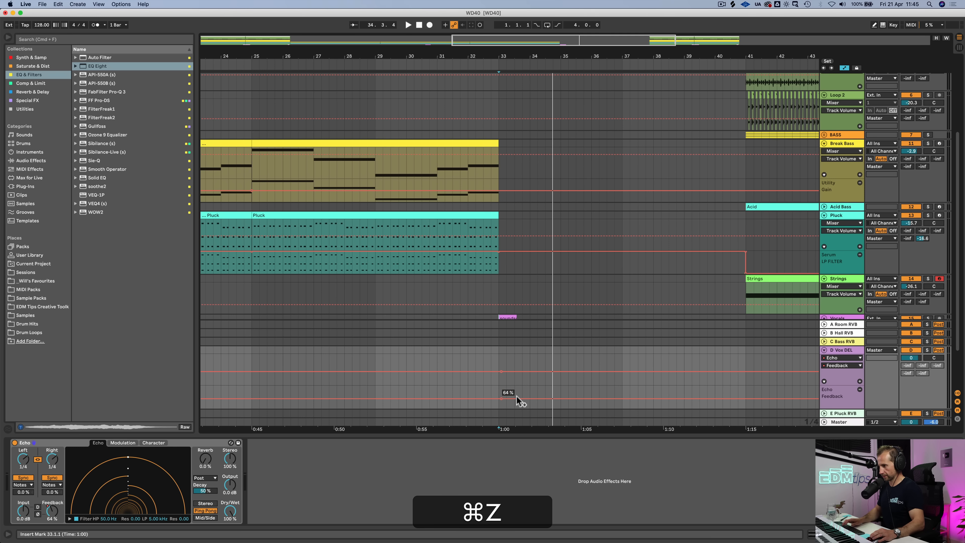
{"action": "left_click_drag", "start_coordinate": [516, 397], "coordinate": [514, 392]}
{"action": "left_click", "coordinate": [501, 389]}
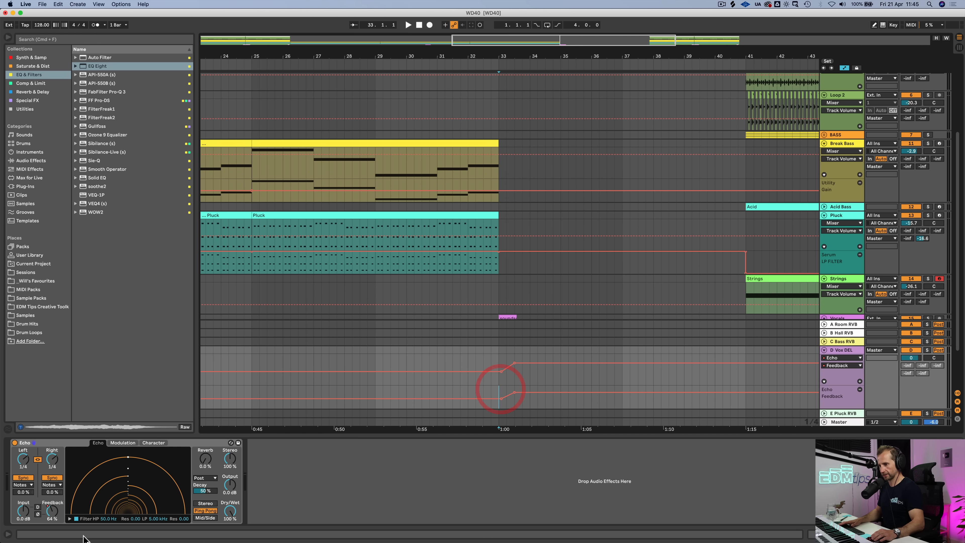
Show the Echo's filter, play from bar 33, and set its high-pass to 58.3 Hz and low-pass to 20.0 kHz
{"action": "left_click", "coordinate": [70, 519]}
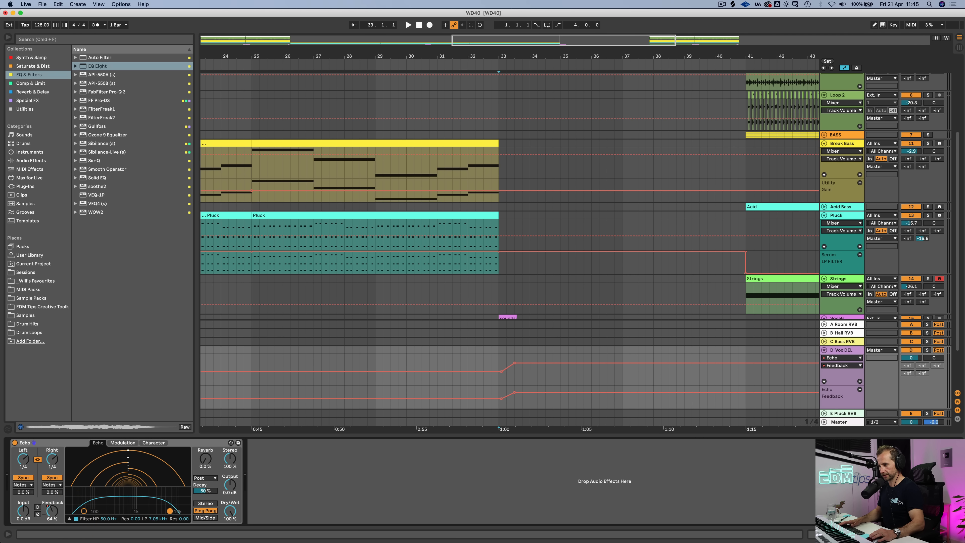
{"action": "key", "text": "space"}
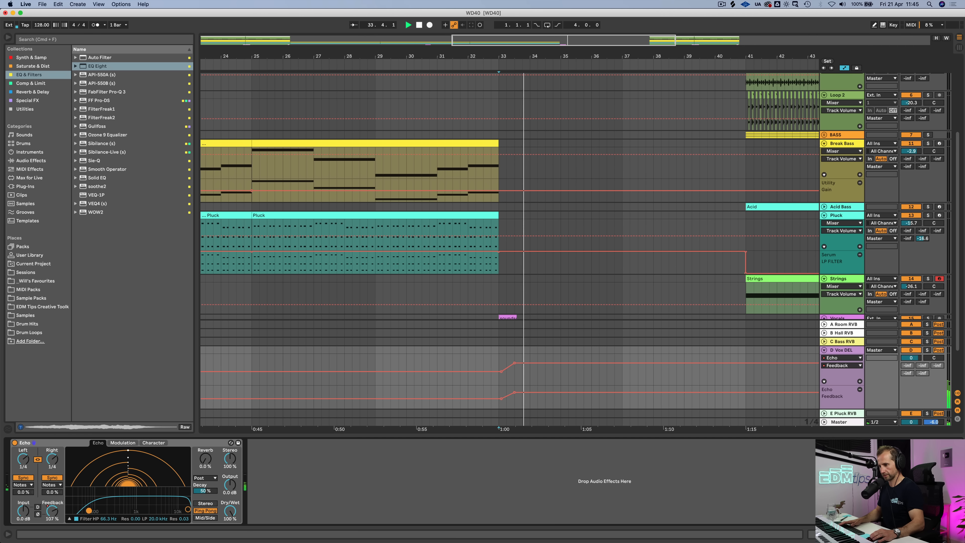
{"action": "left_click_drag", "start_coordinate": [89, 511], "coordinate": [86, 510]}
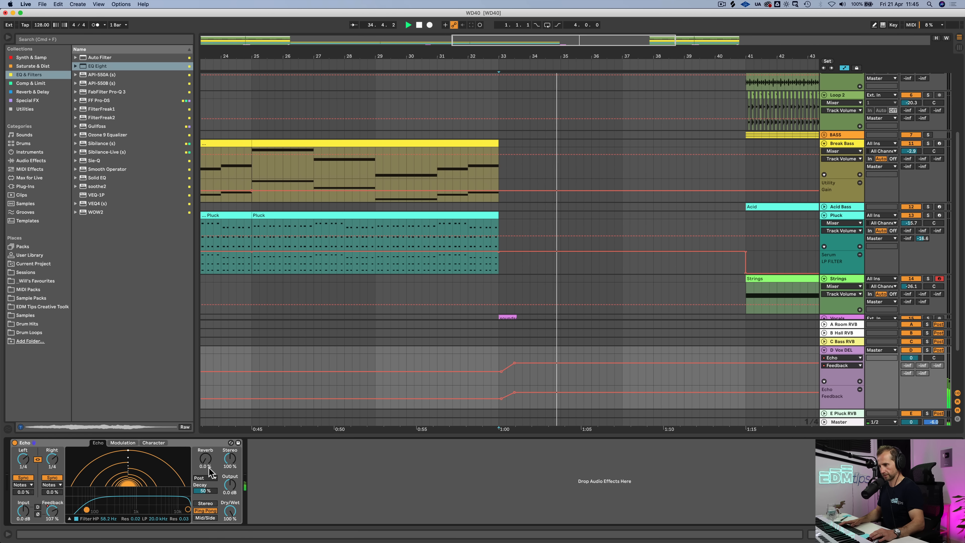
Lower the automated Feedback level after bar 33 to 95 % and raise the Echo's Reverb to 59 %
{"action": "left_click_drag", "start_coordinate": [518, 395], "coordinate": [519, 402]}
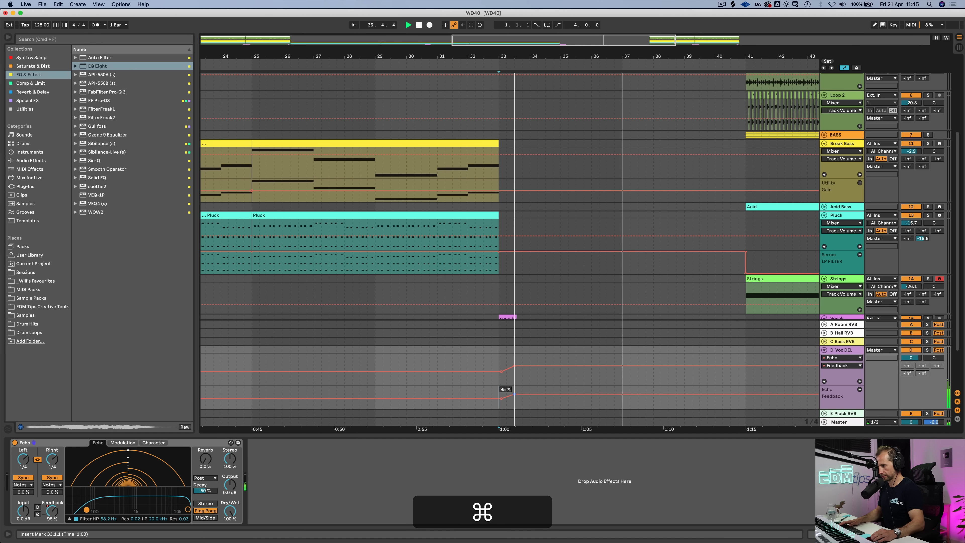
{"action": "left_click_drag", "start_coordinate": [205, 459], "coordinate": [206, 435]}
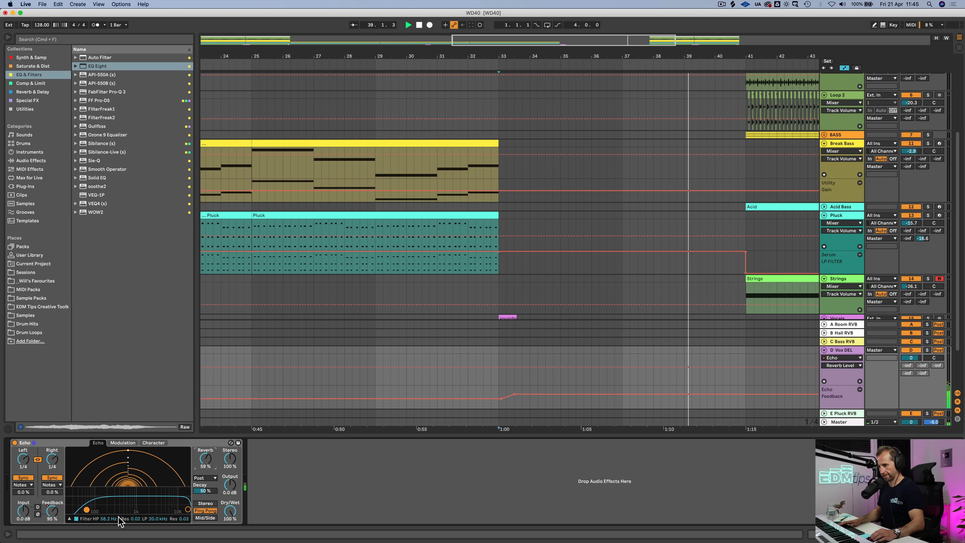
Set the Echo's high-pass filter to 103 Hz and stop playback
{"action": "left_click_drag", "start_coordinate": [87, 510], "coordinate": [96, 509]}
{"action": "key", "text": "space"}
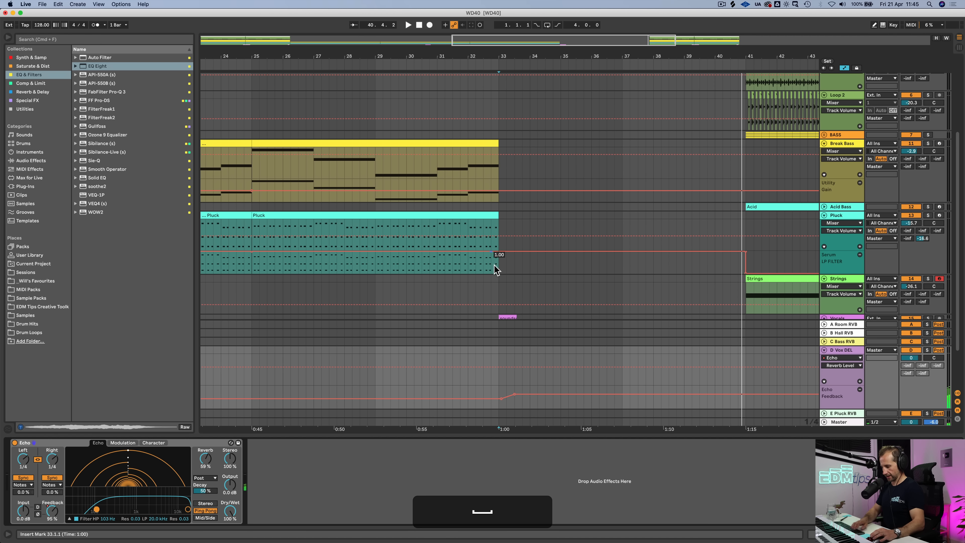
{"action": "key", "text": "shift+Tab"}
{"action": "key", "text": "shift+Tab"}
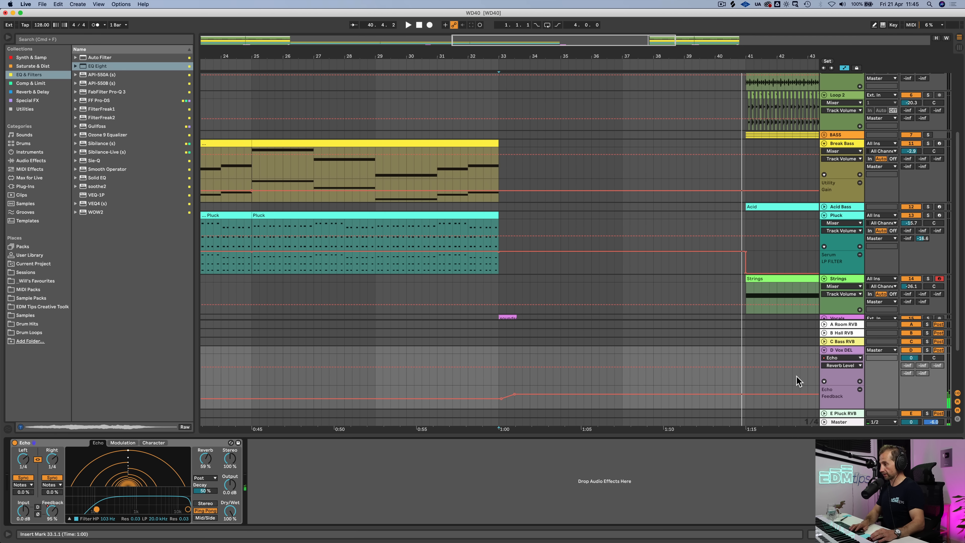
Hide the automation lanes and copy the SC COMP sidechain compressor from the Hall RVB return to after the Echo on Vox DEL
{"action": "key", "text": "a"}
{"action": "left_click", "coordinate": [839, 332]}
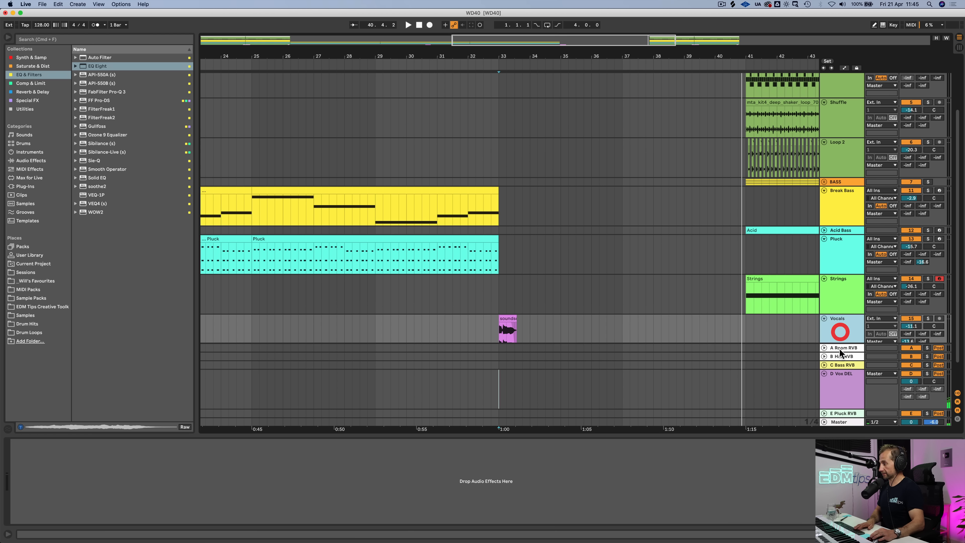
{"action": "left_click", "coordinate": [842, 364]}
{"action": "left_click", "coordinate": [852, 356]}
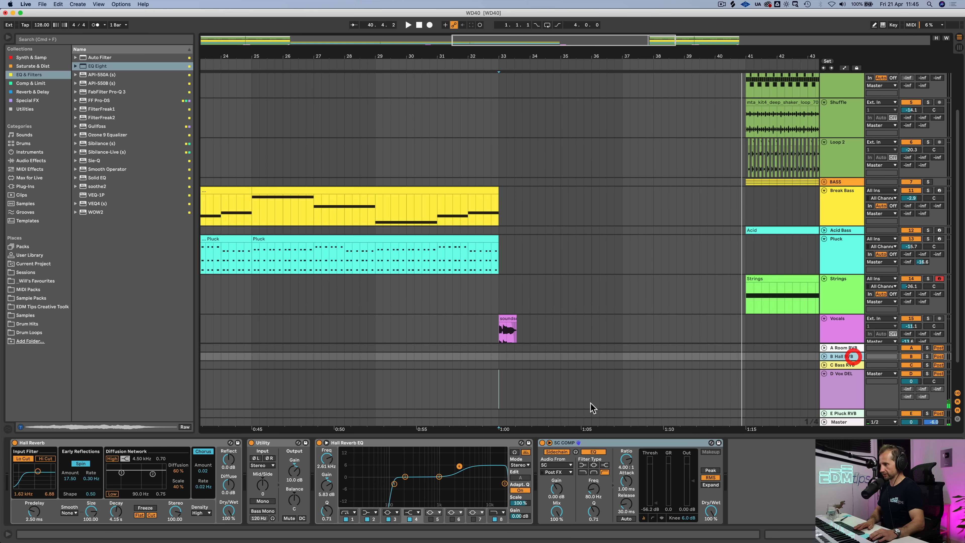
{"action": "left_click", "coordinate": [593, 441]}
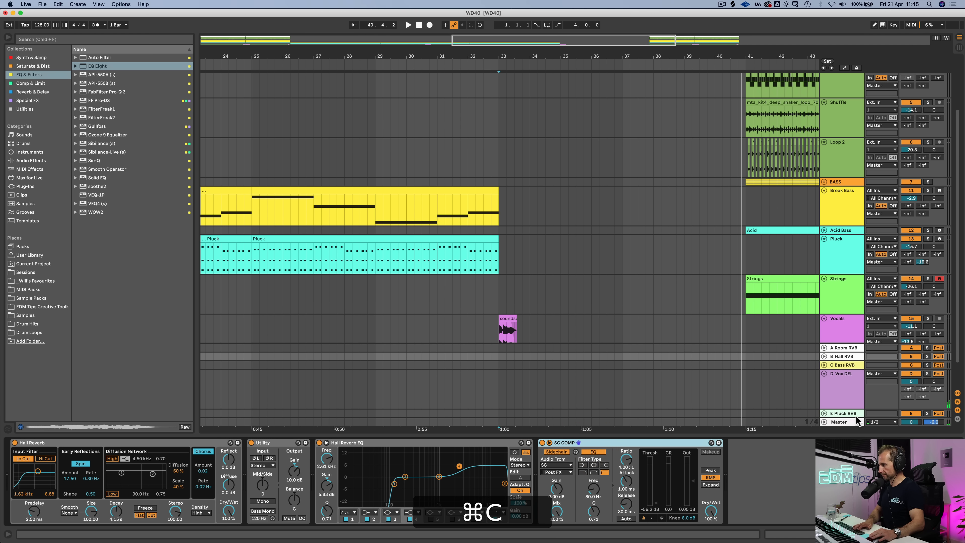
{"action": "left_click", "coordinate": [848, 385]}
{"action": "left_click", "coordinate": [363, 471]}
{"action": "key", "text": "super+v"}
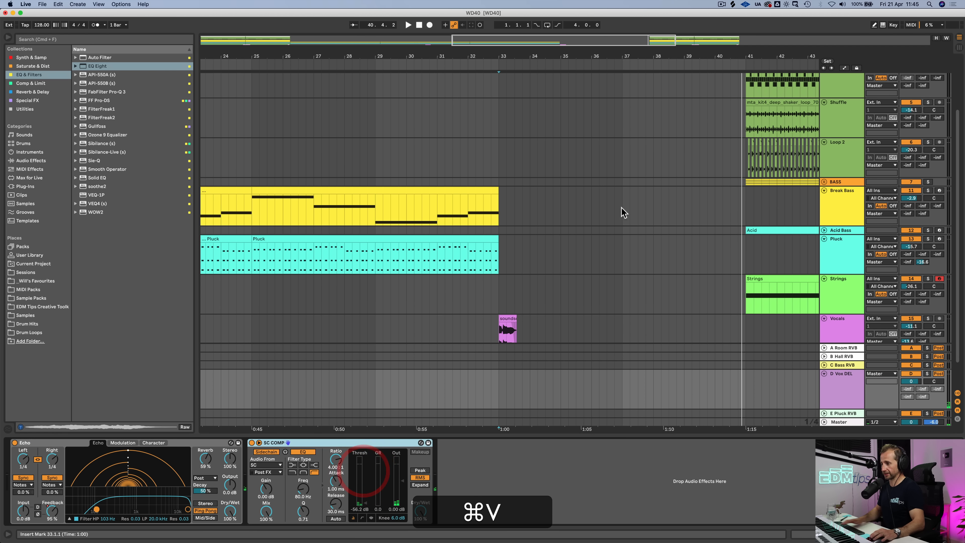
Play the transition from about bar 29, lower the Pluck track's volume to -16.5 dB, and stop playback
{"action": "left_click_drag", "start_coordinate": [603, 57], "coordinate": [603, 48]}
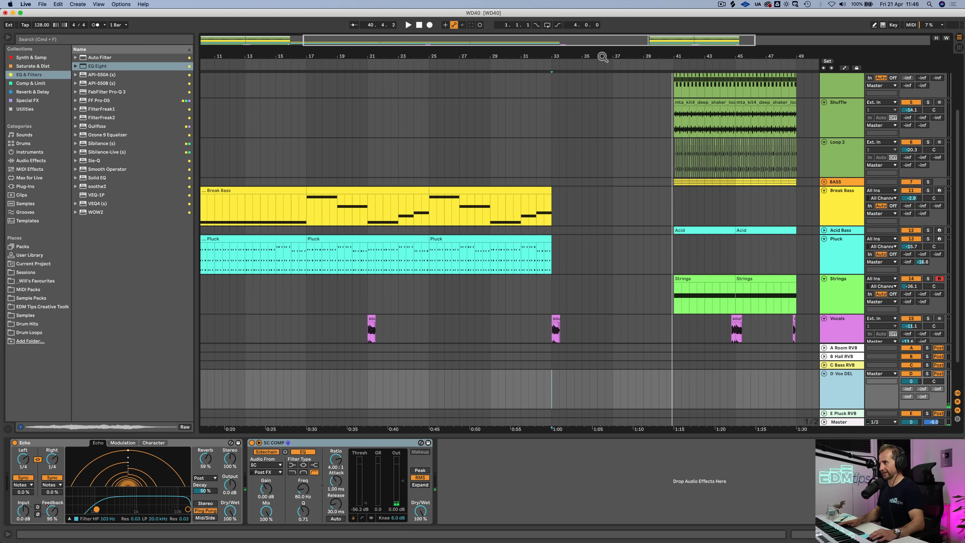
{"action": "left_click", "coordinate": [490, 65]}
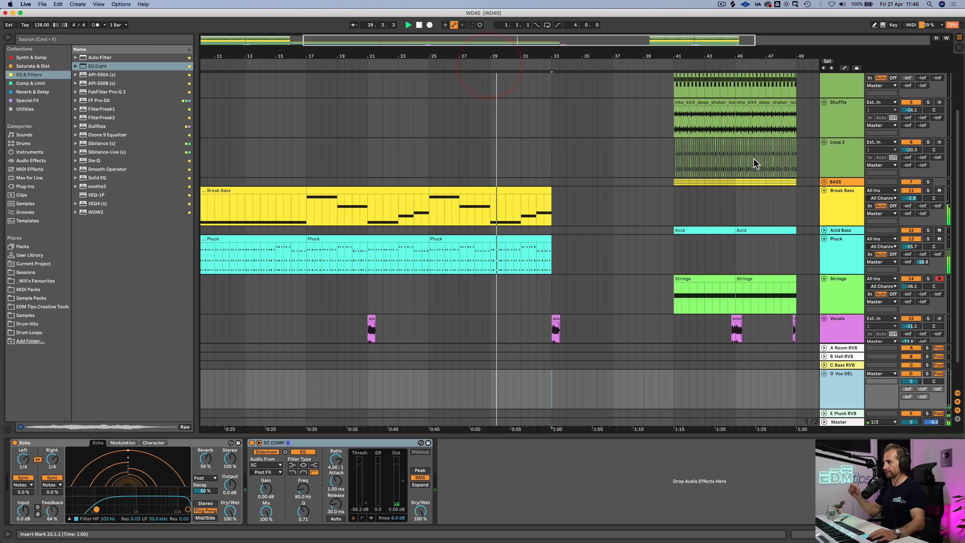
{"action": "left_click_drag", "start_coordinate": [915, 251], "coordinate": [914, 254]}
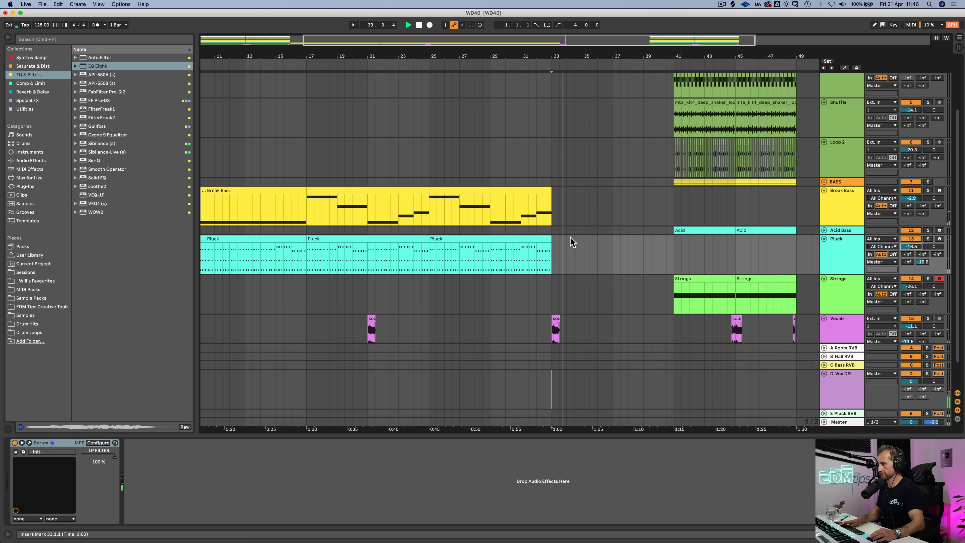
{"action": "key", "text": "space"}
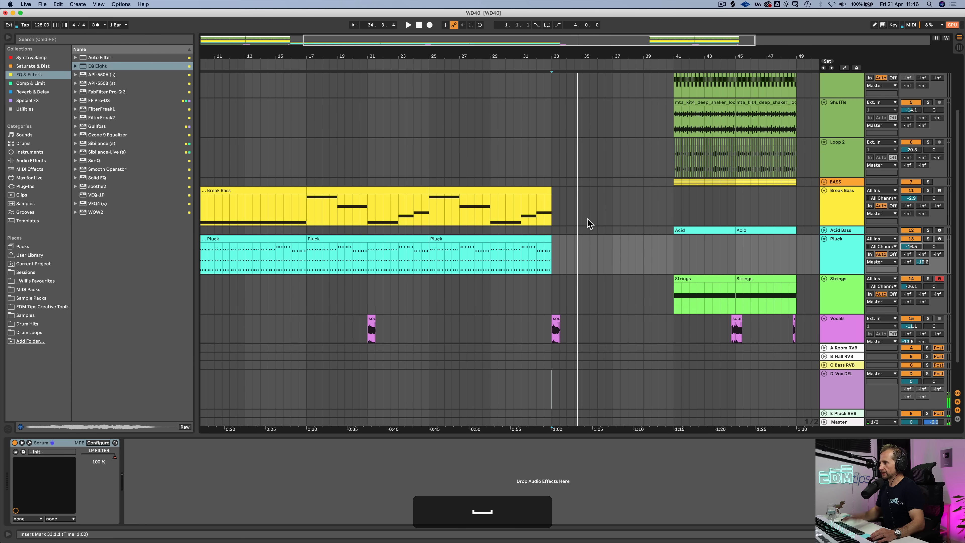
Deactivate the Vox DEL return track and save the set
{"action": "scroll", "coordinate": [592, 184], "scroll_direction": "up", "scroll_amount": 4}
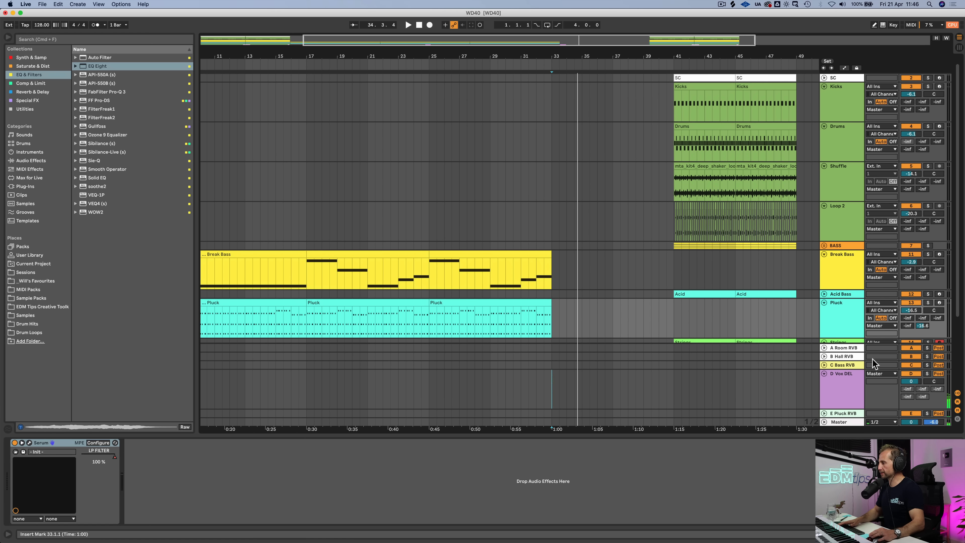
{"action": "left_click", "coordinate": [917, 372]}
{"action": "key", "text": "super+s"}
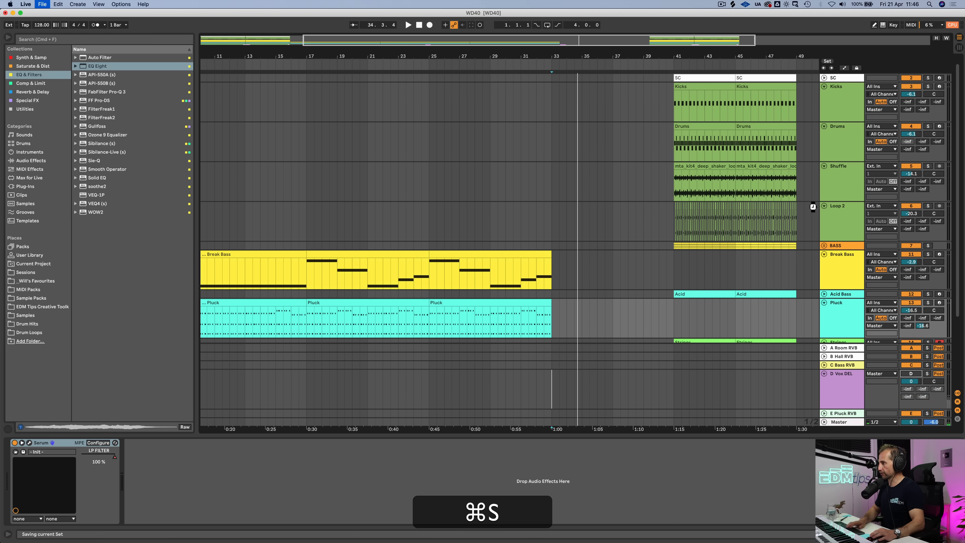
Insert a new MIDI track below Loop 2 and name it Synth Snare
{"action": "left_click", "coordinate": [834, 224]}
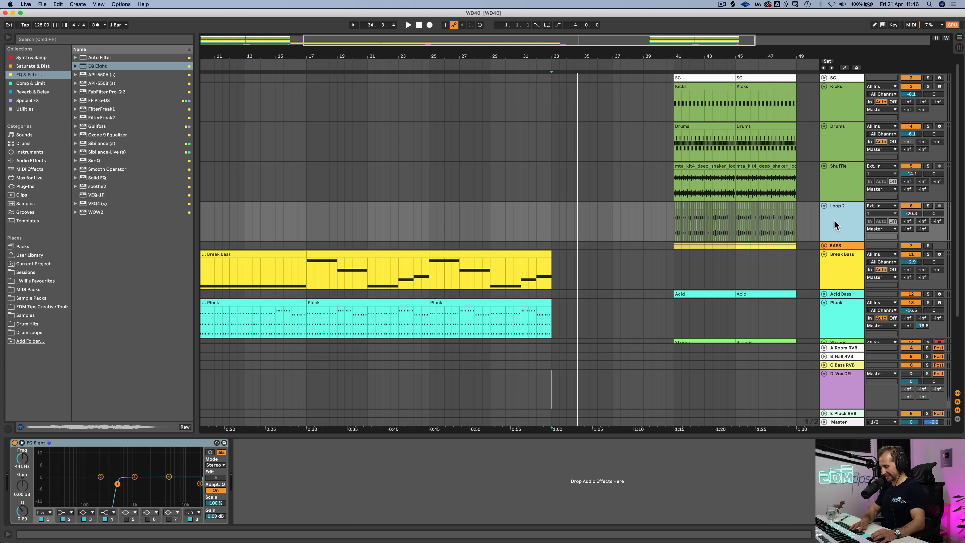
{"action": "key", "text": "shift+super+t"}
{"action": "left_click", "coordinate": [835, 249]}
{"action": "key", "text": "super+r"}
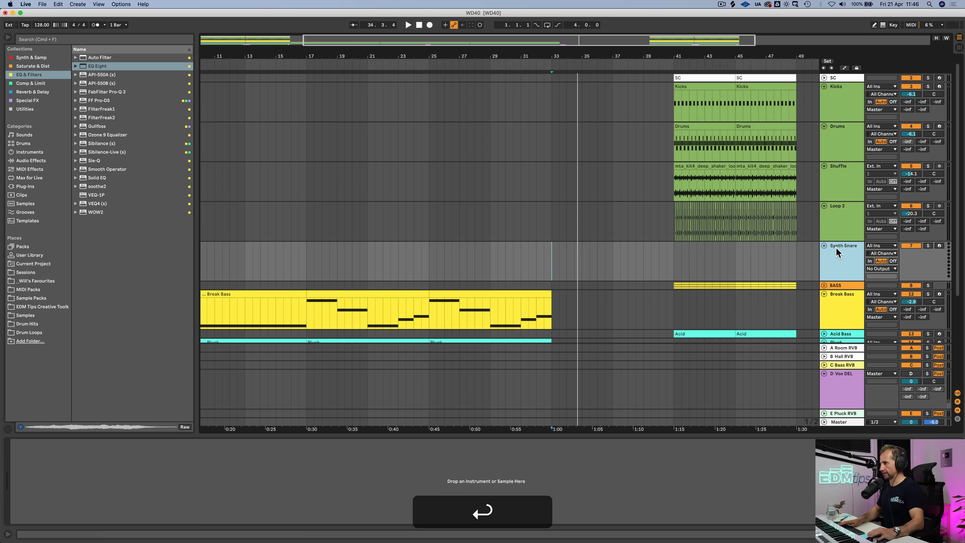
Copy the first two bars of C3 notes from the Pluck clip at bar 25 and return to the track's devices
{"action": "scroll", "coordinate": [547, 266], "scroll_direction": "down", "scroll_amount": 3}
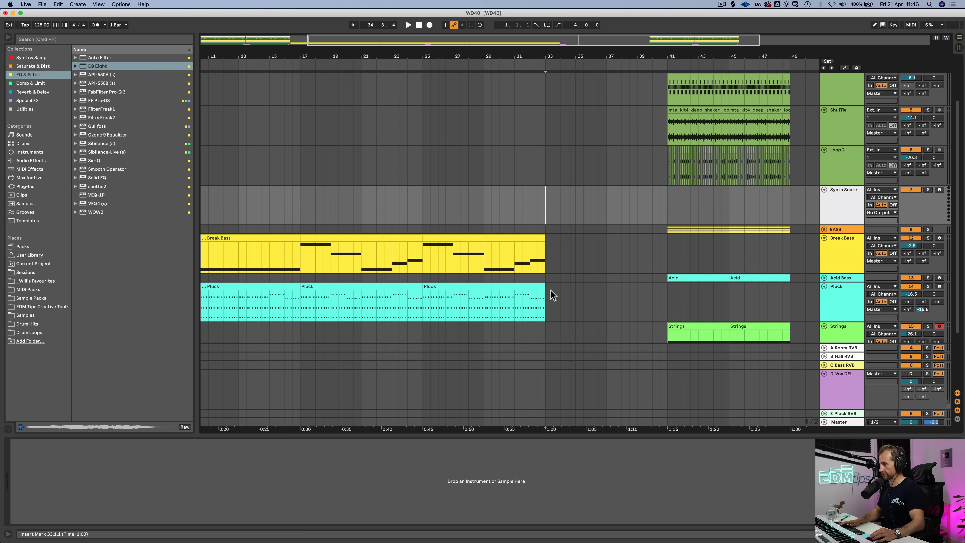
{"action": "double_click", "coordinate": [492, 285]}
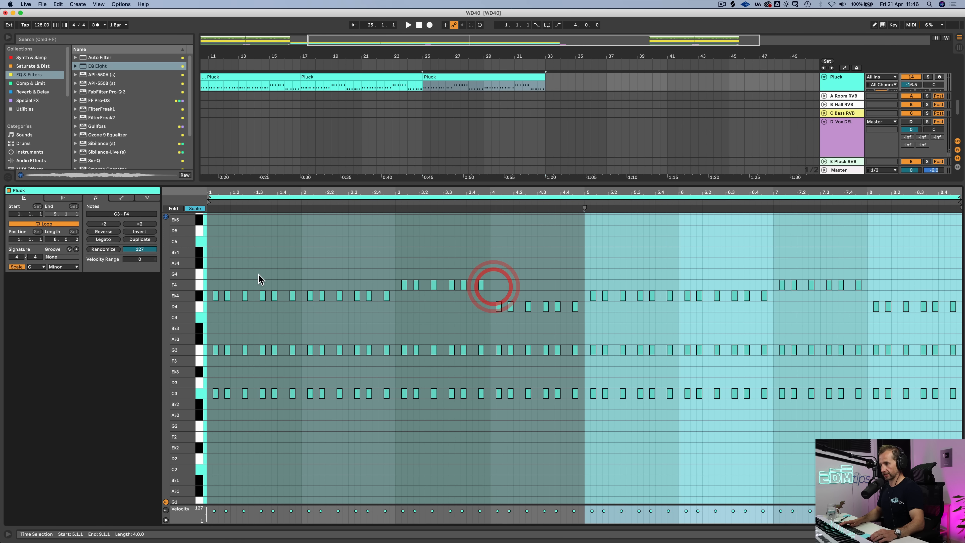
{"action": "left_click_drag", "start_coordinate": [209, 381], "coordinate": [308, 401]}
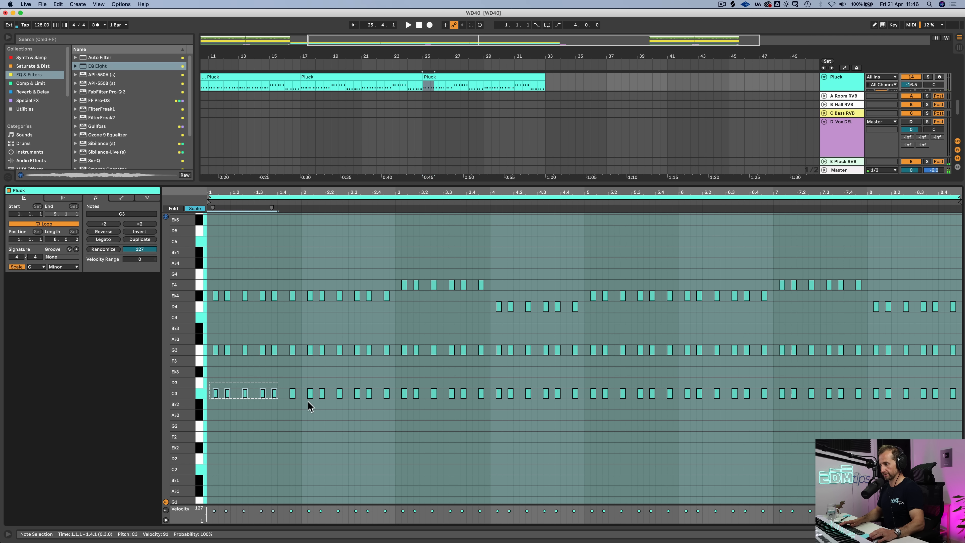
{"action": "left_click_drag", "start_coordinate": [397, 401], "coordinate": [396, 401]}
{"action": "key", "text": "super+c"}
{"action": "key", "text": "shift+super+Tab"}
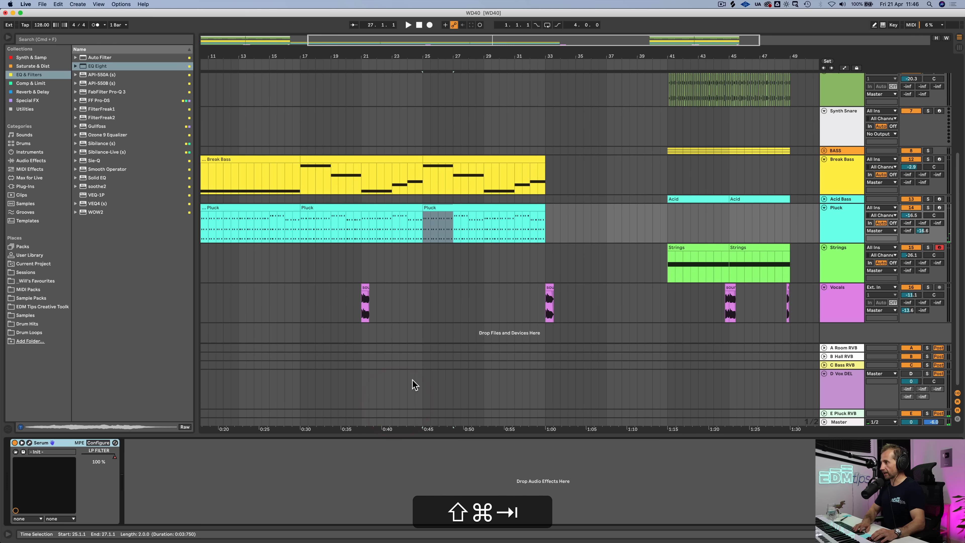
Create a MIDI clip named Snare on the Synth Snare track from bar 33 to 41 and paste the copied notes at its start
{"action": "left_click_drag", "start_coordinate": [543, 136], "coordinate": [664, 132]}
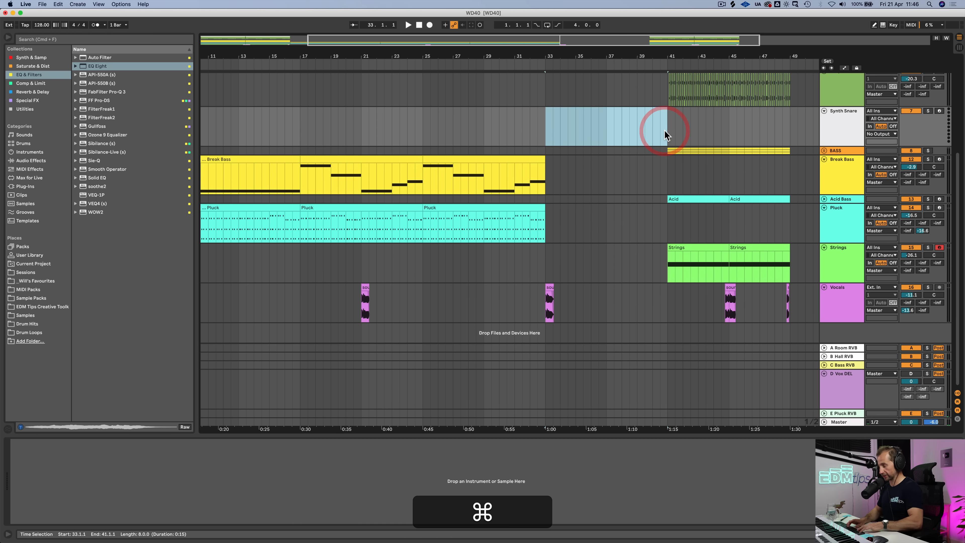
{"action": "key", "text": "shift+super+m"}
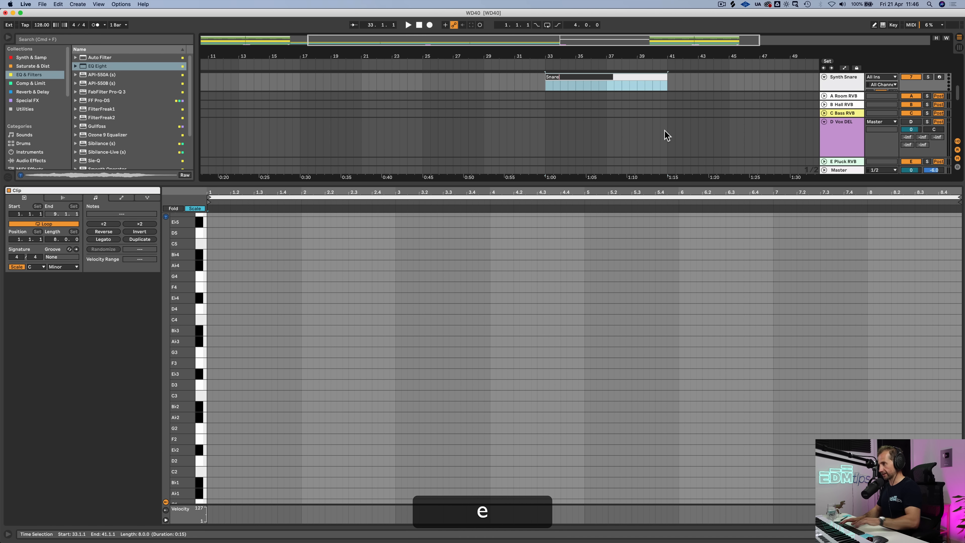
{"action": "left_click", "coordinate": [207, 293]}
{"action": "key", "text": "super+v"}
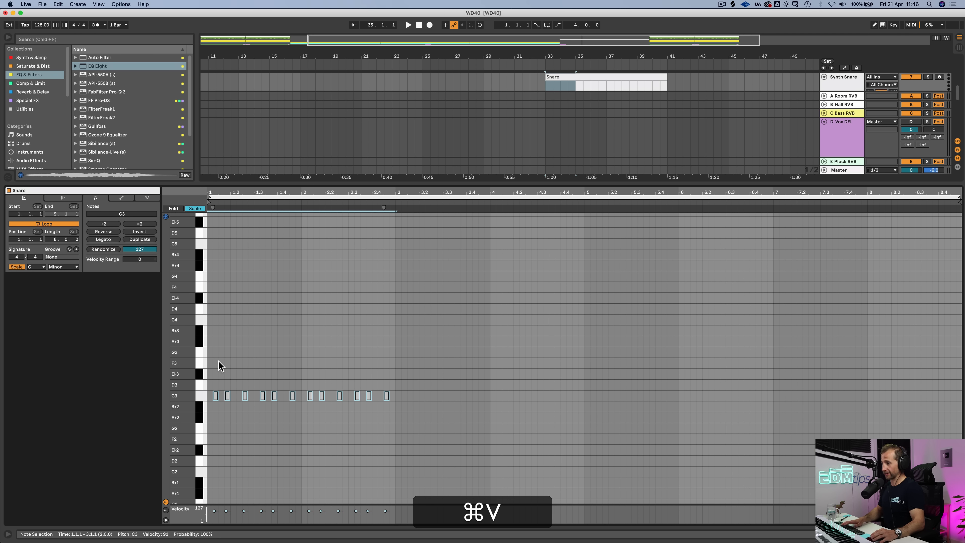
Duplicate the two-bar C3 note pattern until it fills the eight-bar Snare clip
{"action": "left_click_drag", "start_coordinate": [207, 381], "coordinate": [413, 413]}
{"action": "key", "text": "super+d"}
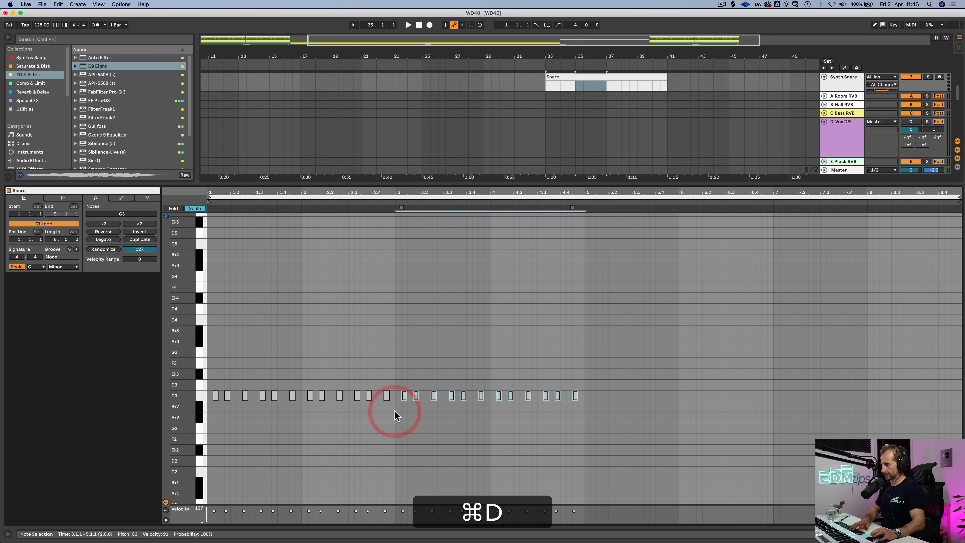
{"action": "key", "text": "super+d"}
{"action": "key", "text": "super+d"}
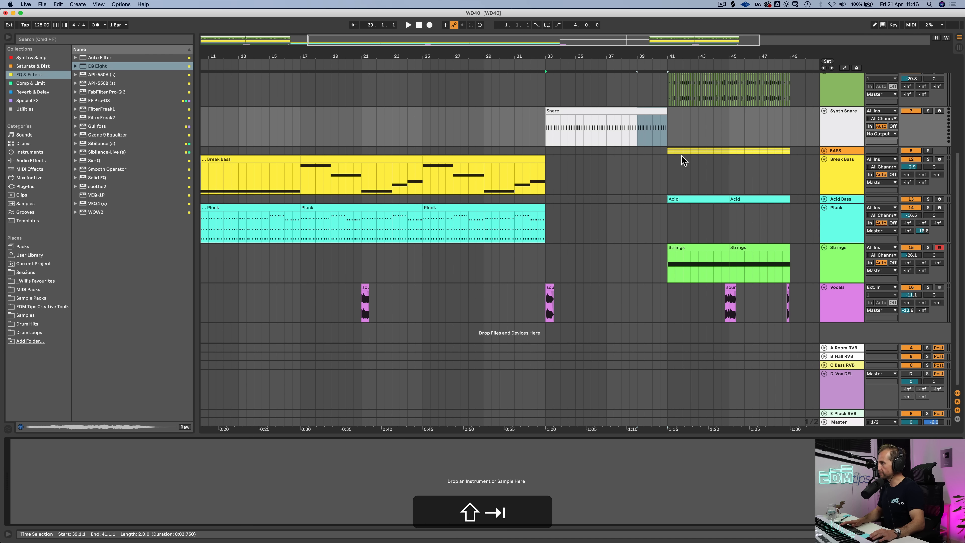
Load the Operator synth from the Synth & Samp collection onto the Synth Snare track
{"action": "left_click", "coordinate": [544, 129]}
{"action": "left_click", "coordinate": [844, 131]}
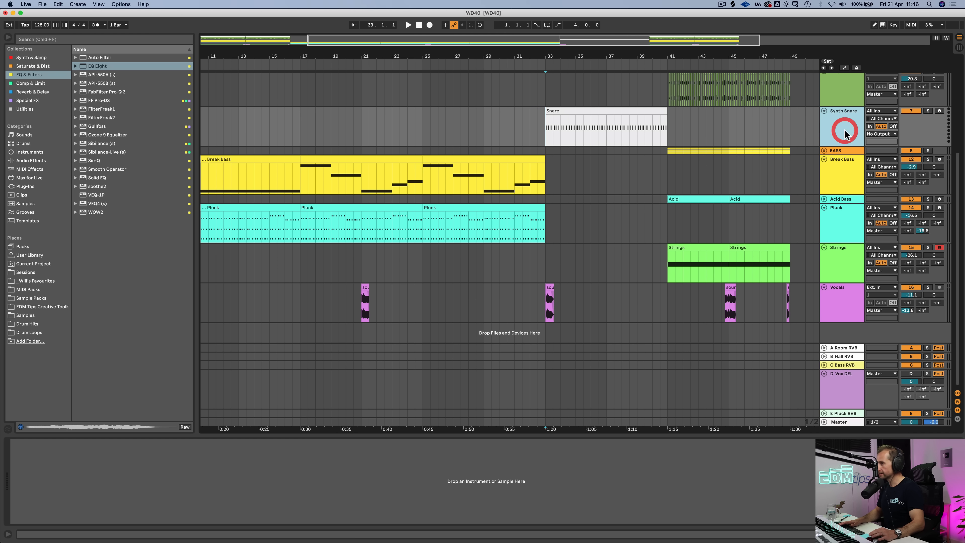
{"action": "left_click", "coordinate": [19, 57]}
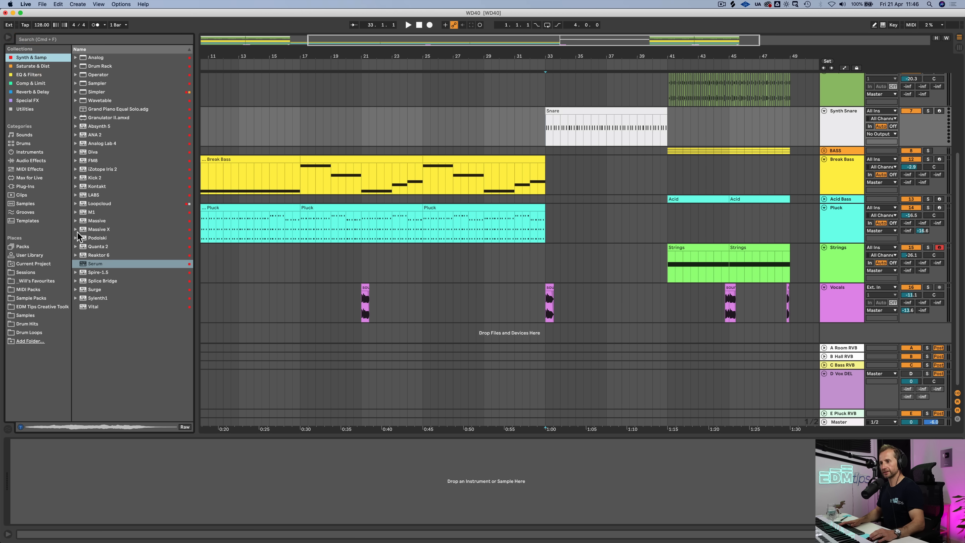
{"action": "left_click", "coordinate": [94, 64]}
{"action": "key", "text": "Down"}
{"action": "key", "text": "Down"}
{"action": "key", "text": "Down"}
{"action": "key", "text": "Up"}
{"action": "key", "text": "Up"}
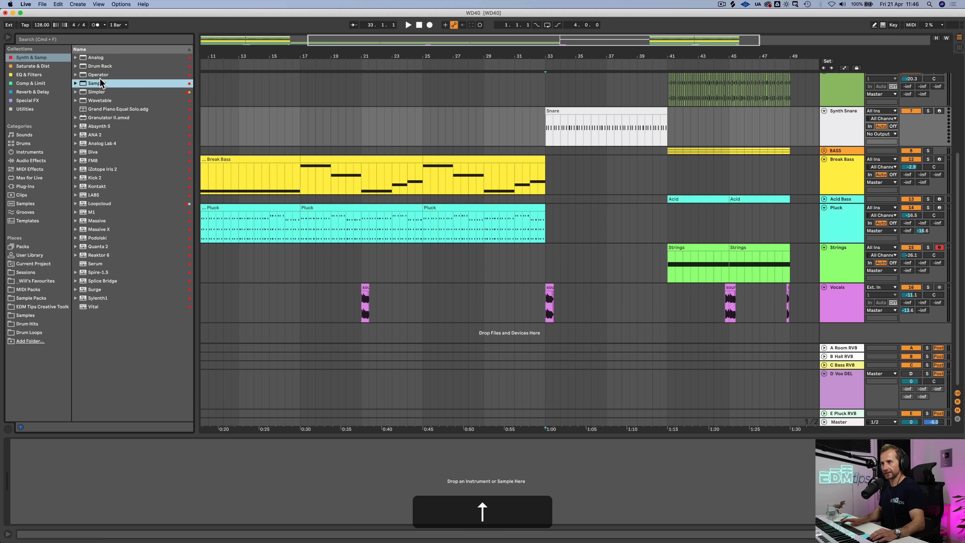
{"action": "left_click_drag", "start_coordinate": [594, 166], "coordinate": [577, 129]}
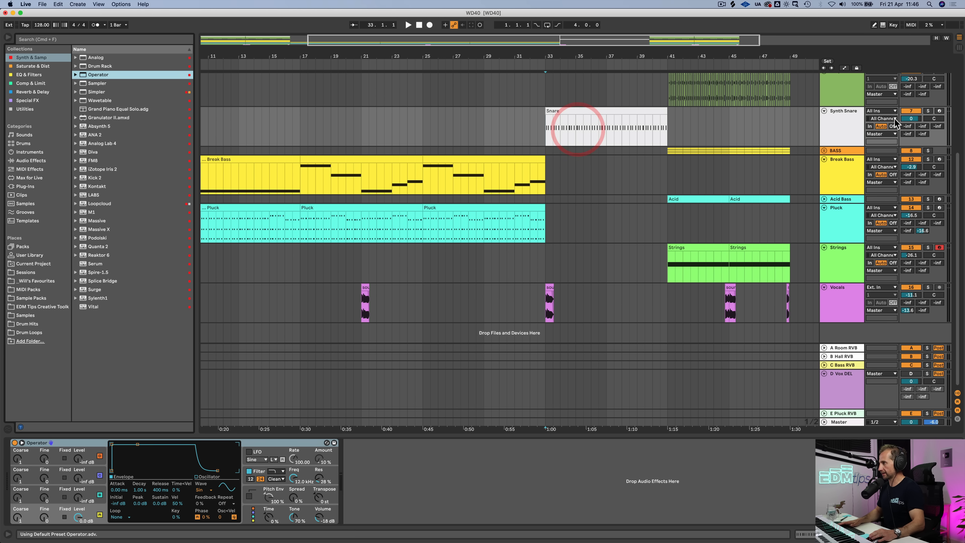
Lower the Synth Snare track volume to -11.7 dB and set Operator's oscillator waveform to Noise White, playing the result
{"action": "left_click_drag", "start_coordinate": [915, 120], "coordinate": [915, 142]}
{"action": "key", "text": "space"}
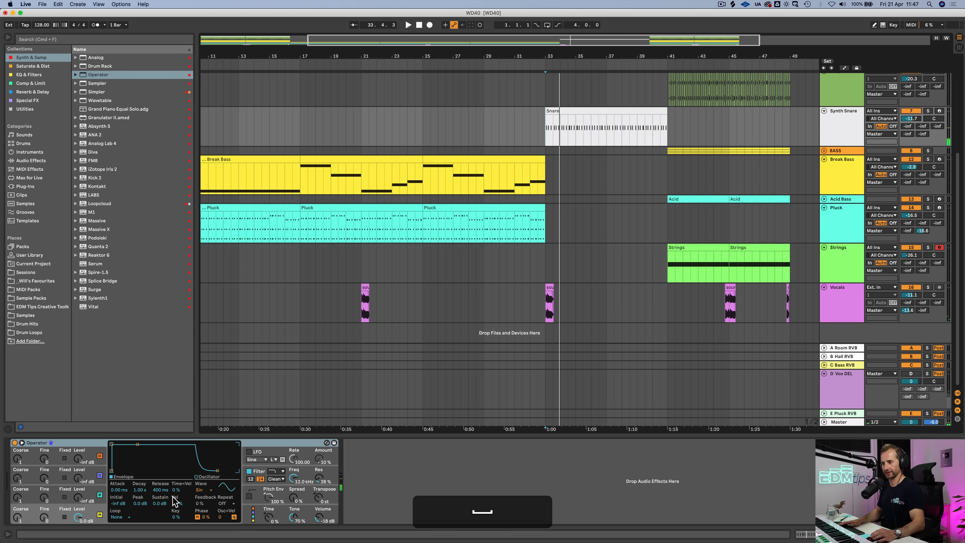
{"action": "left_click", "coordinate": [201, 490]}
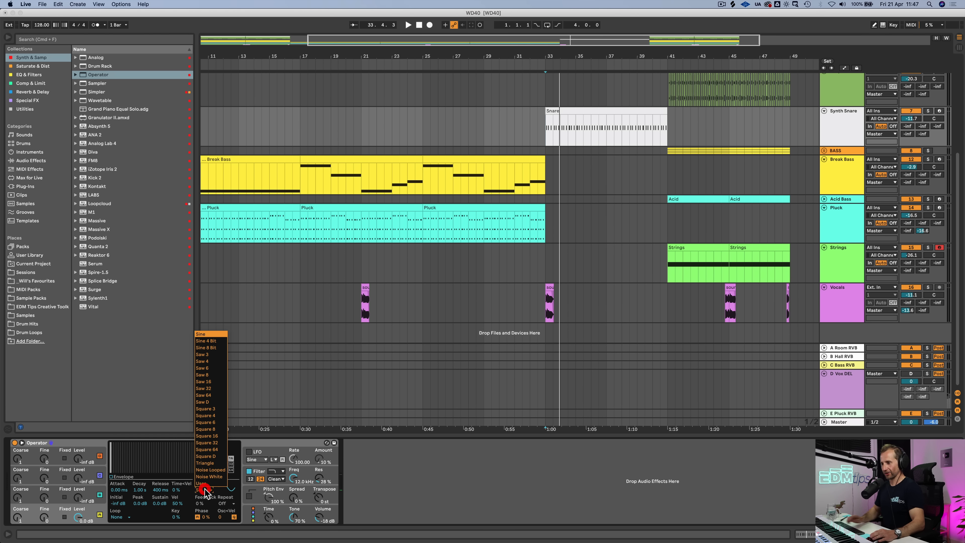
{"action": "left_click", "coordinate": [209, 476]}
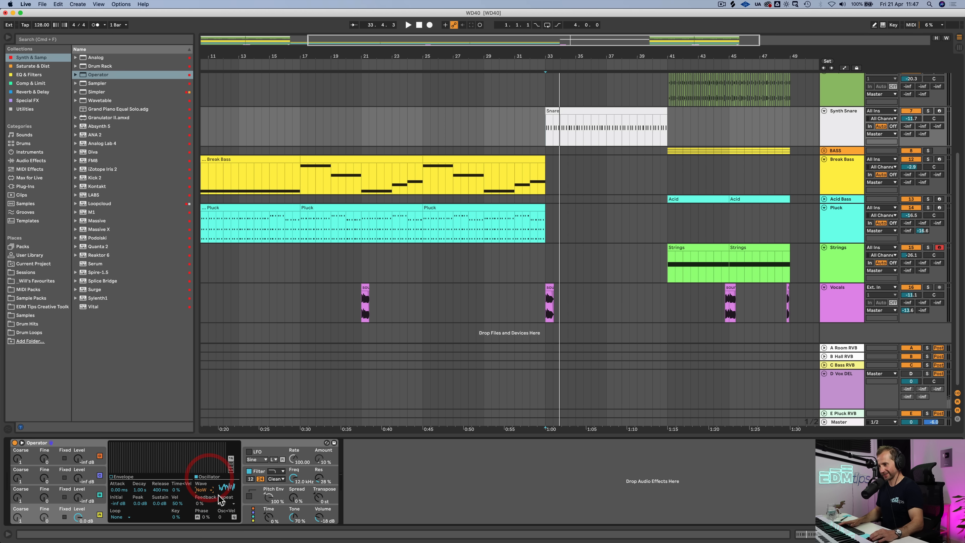
{"action": "key", "text": "space"}
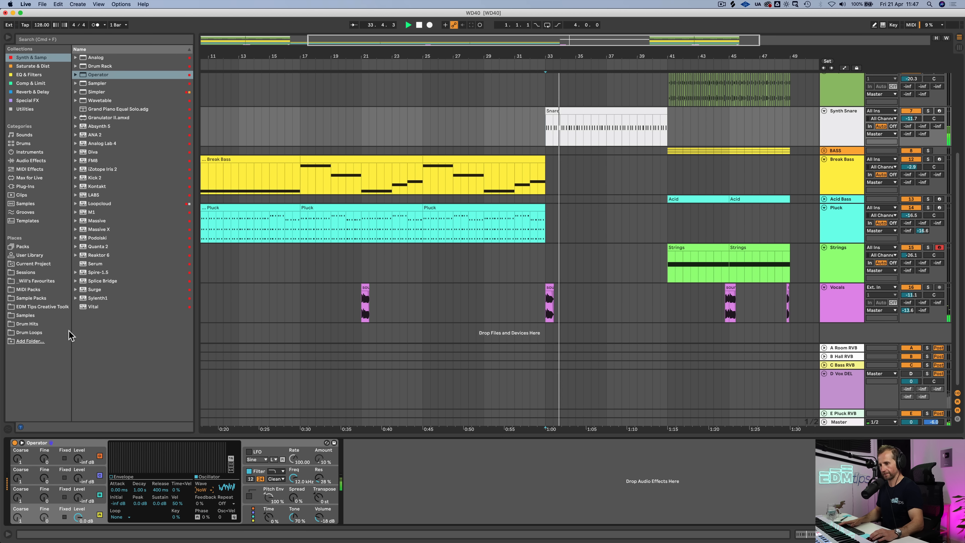
Add EQ Eight from the EQ & Filters collection after Operator, with its low cut at 255 Hz
{"action": "left_click", "coordinate": [29, 75]}
{"action": "left_click_drag", "start_coordinate": [97, 66], "coordinate": [283, 218]}
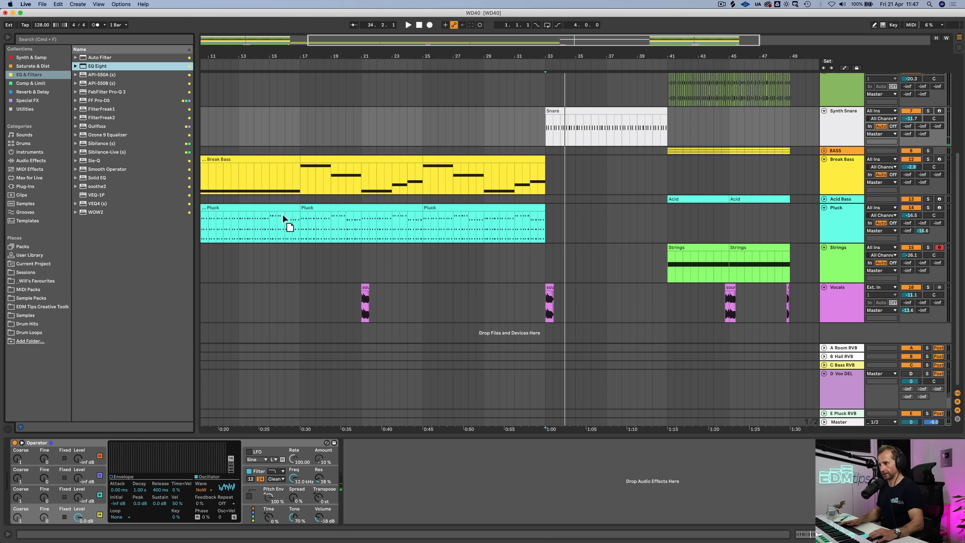
{"action": "left_click_drag", "start_coordinate": [399, 475], "coordinate": [355, 462]}
Set Operator's amplitude envelope to -inf dB sustain and a 267 ms decay
{"action": "key", "text": "space"}
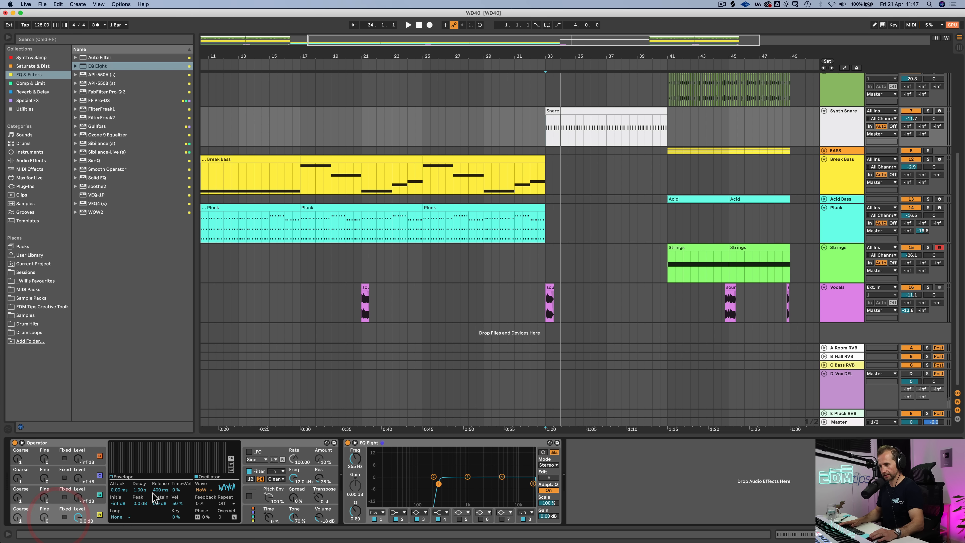
{"action": "left_click_drag", "start_coordinate": [138, 492], "coordinate": [139, 532]}
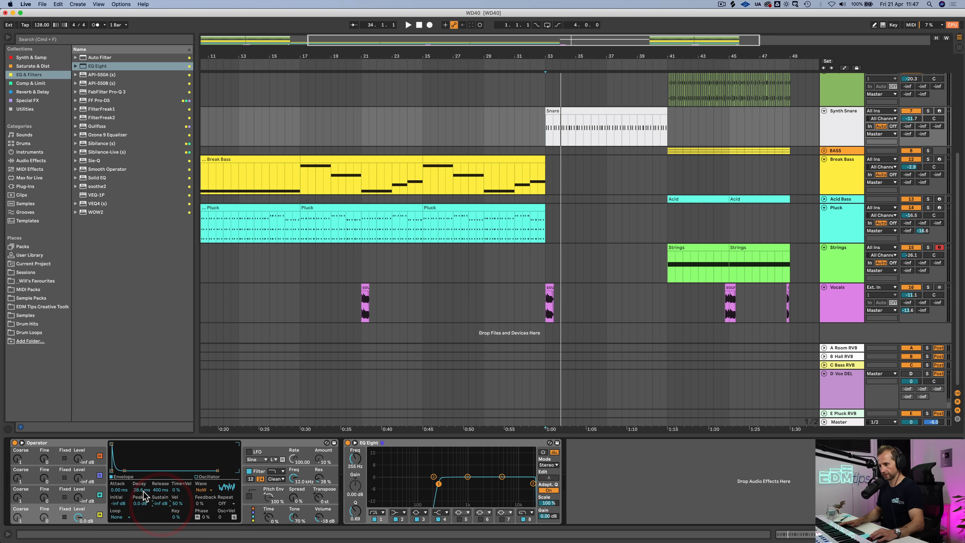
{"action": "left_click_drag", "start_coordinate": [143, 495], "coordinate": [141, 458]}
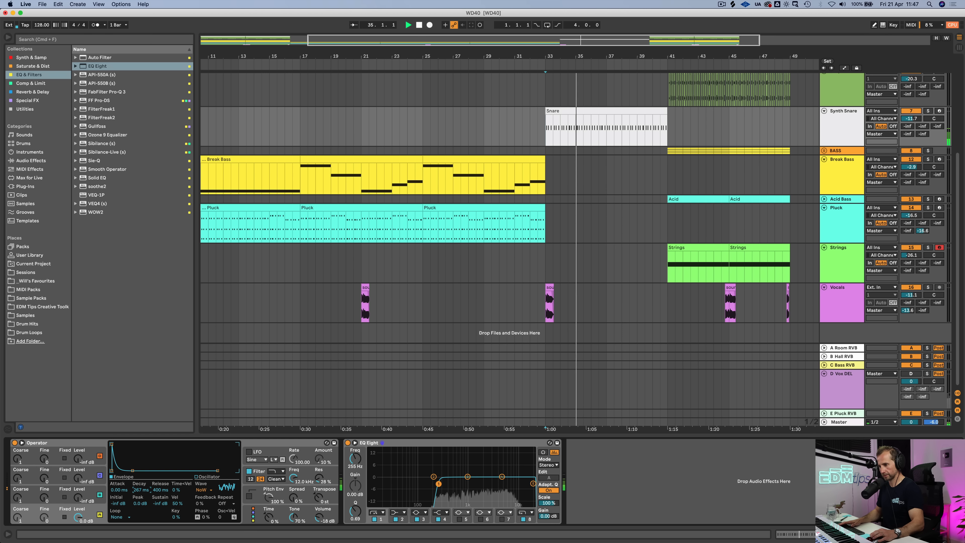
Automate Operator's envelope decay in a new lane, rising steadily from 267 ms at bar 33 to bar 41, and fine-tune the end point
{"action": "right_click", "coordinate": [144, 491]}
{"action": "left_click", "coordinate": [147, 499]}
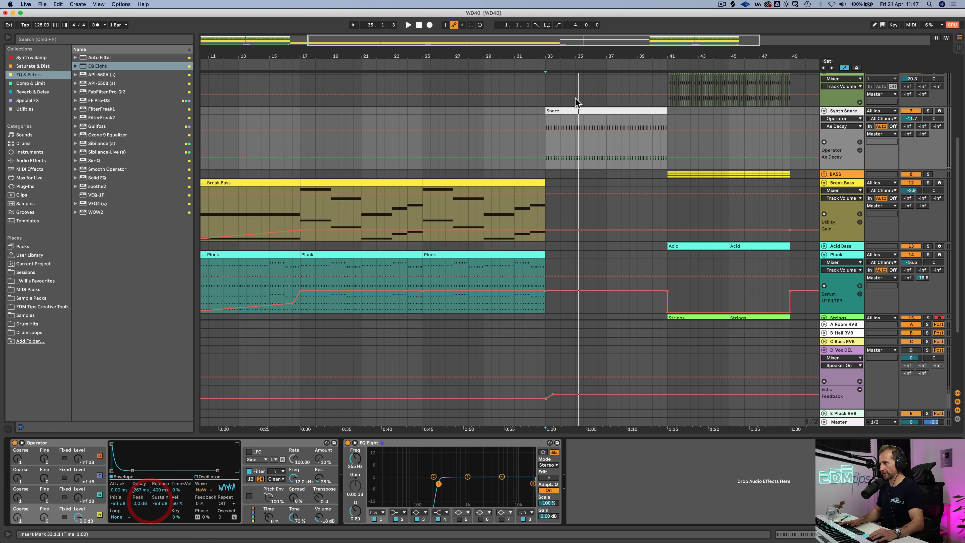
{"action": "left_click", "coordinate": [546, 157]}
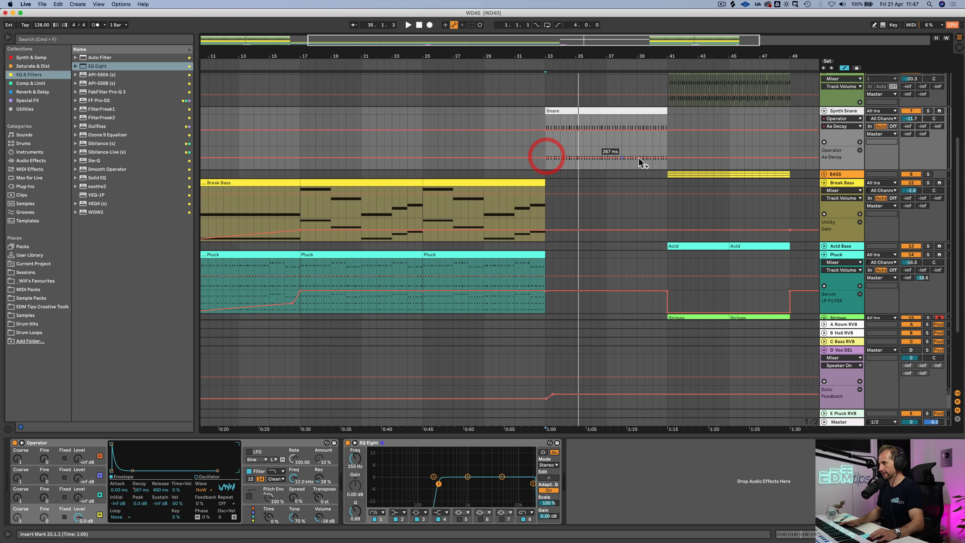
{"action": "left_click", "coordinate": [668, 158]}
{"action": "key", "text": "space"}
{"action": "left_click_drag", "start_coordinate": [660, 157], "coordinate": [668, 149]}
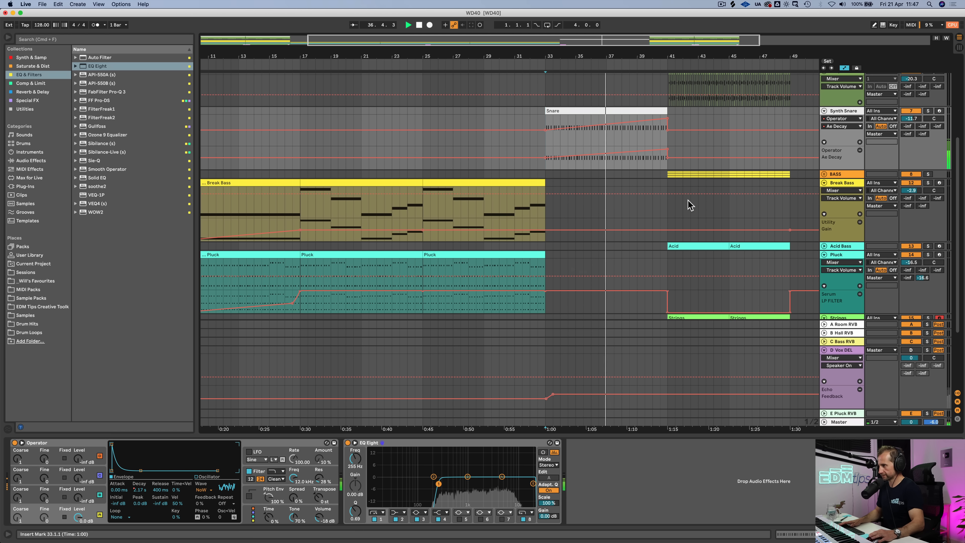
{"action": "left_click_drag", "start_coordinate": [667, 149], "coordinate": [667, 152]}
Raise the Synth Snare track's send to A Room RVB to -8.4 dB
{"action": "mouse_move", "coordinate": [914, 129]}
{"action": "left_mouse_down"}
{"action": "mouse_move", "coordinate": [914, 110]}
{"action": "mouse_move", "coordinate": [907, 120]}
{"action": "left_mouse_up"}
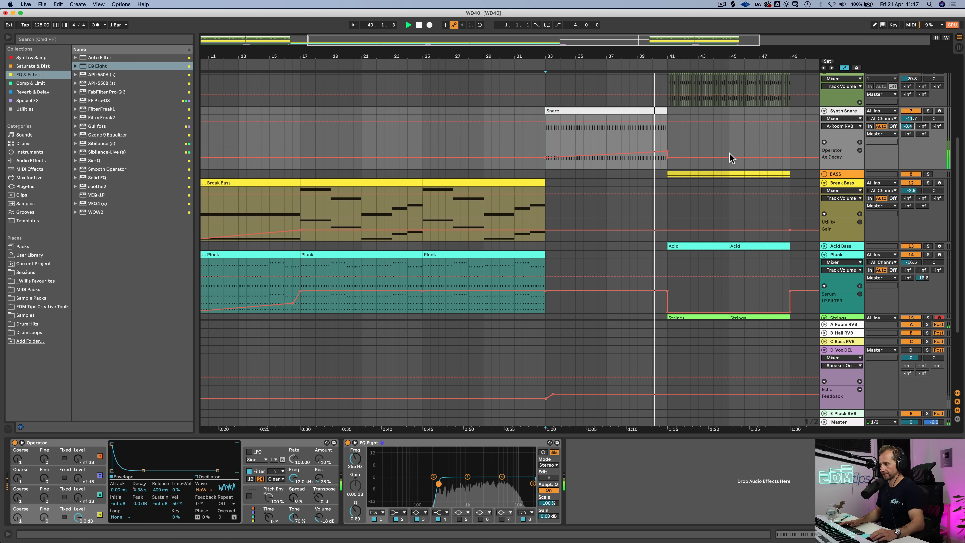
{"action": "left_click", "coordinate": [439, 483]}
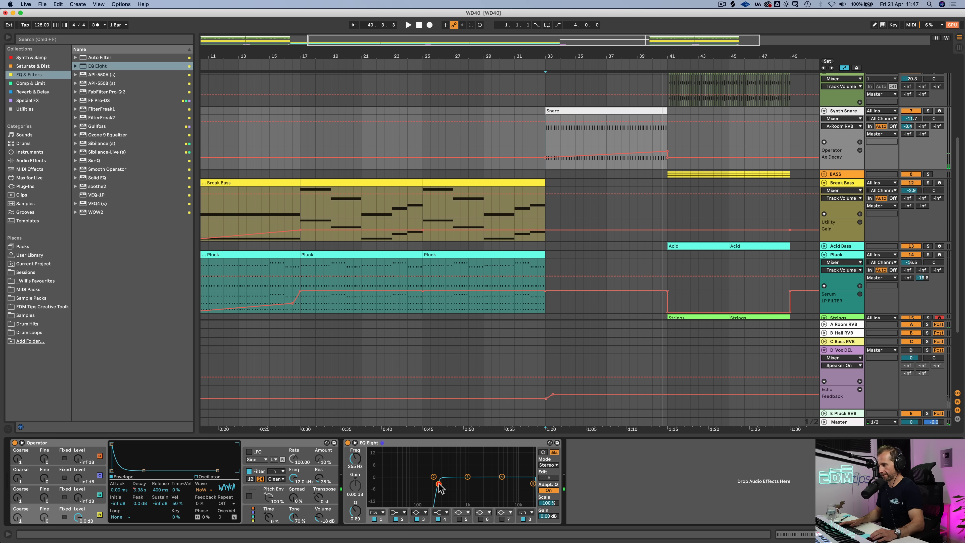
Add a Delay after EQ Eight with both times at 1 sixteenth, Ping Pong on, dry/wet at 26% and feedback at 0%
{"action": "left_click", "coordinate": [22, 92]}
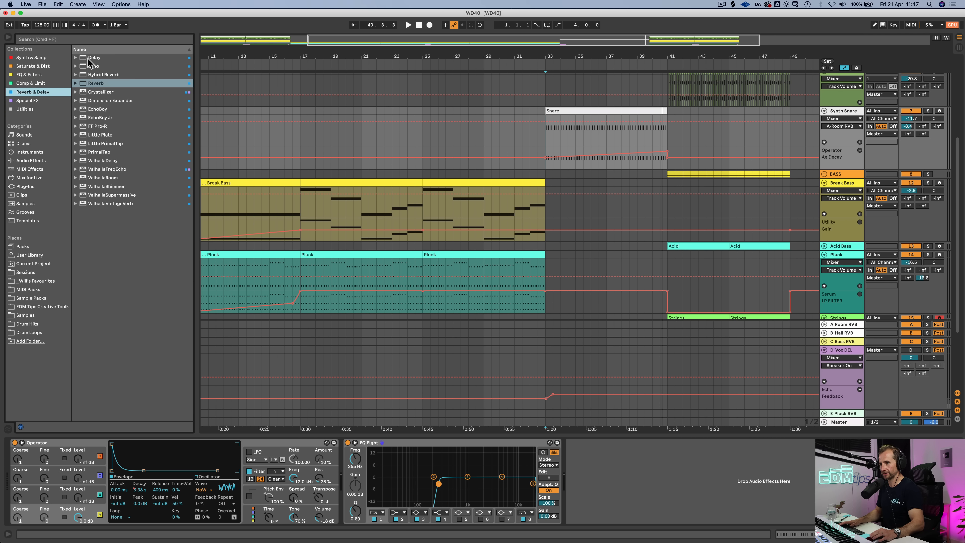
{"action": "left_click_drag", "start_coordinate": [88, 58], "coordinate": [496, 335]}
{"action": "left_click_drag", "start_coordinate": [599, 465], "coordinate": [599, 464]}
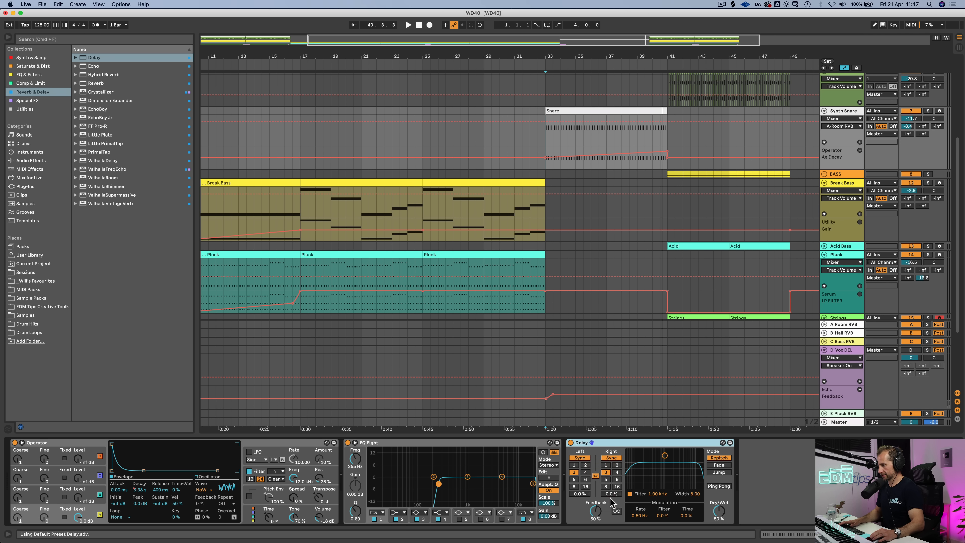
{"action": "left_click", "coordinate": [605, 464]}
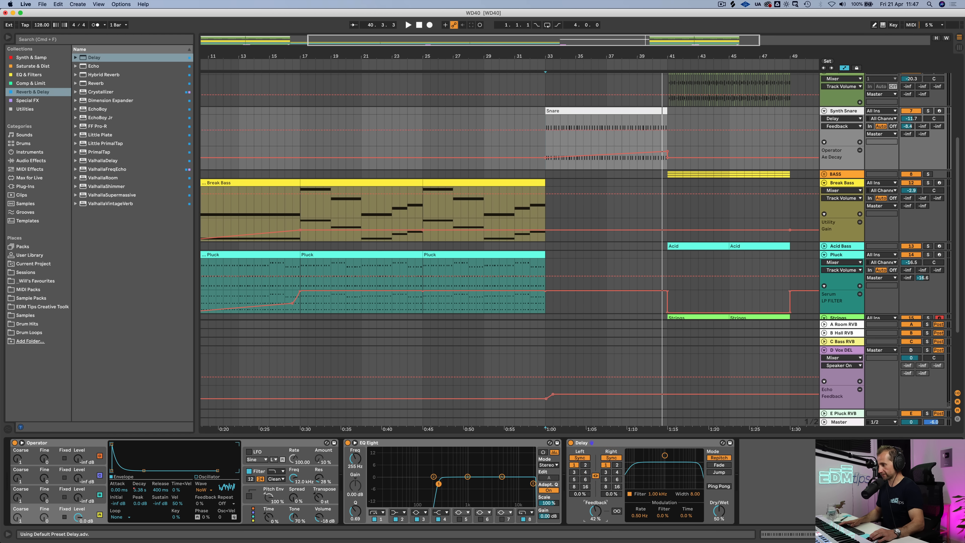
{"action": "key", "text": "space"}
{"action": "left_click_drag", "start_coordinate": [718, 508], "coordinate": [718, 526]}
{"action": "left_click", "coordinate": [595, 512]}
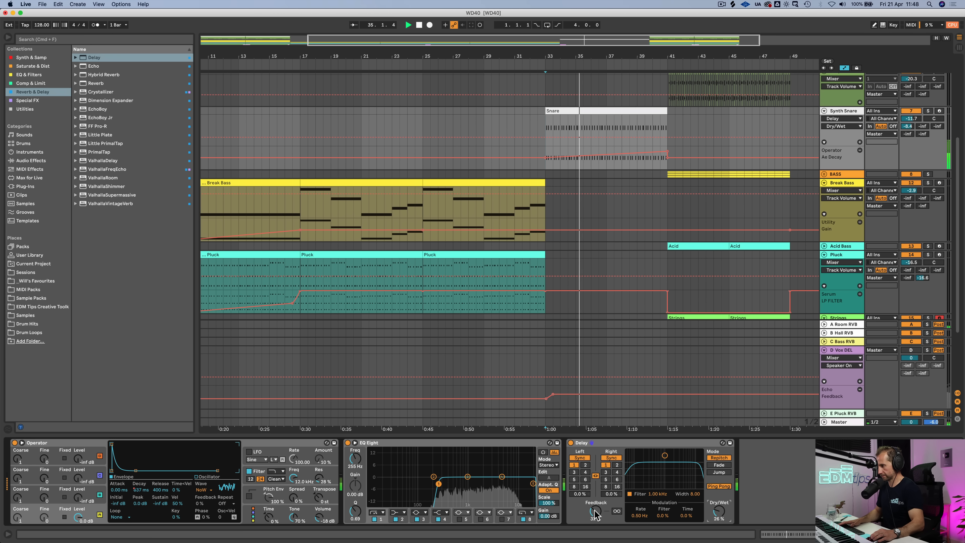
Automate the Delay's dry/wet in a new lane, rising from 0% at bar 33 to bar 41
{"action": "right_click", "coordinate": [721, 503]}
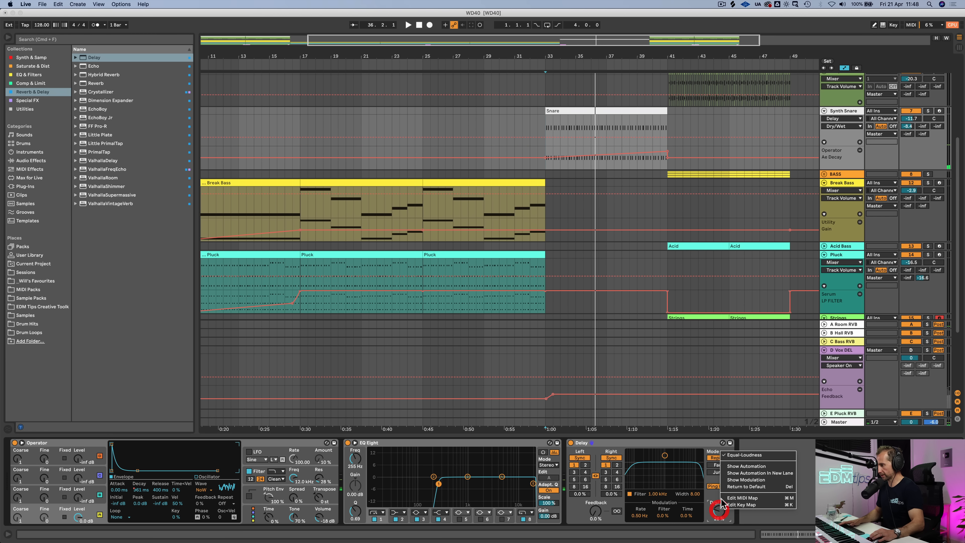
{"action": "left_click", "coordinate": [740, 473]}
{"action": "left_click", "coordinate": [668, 164]}
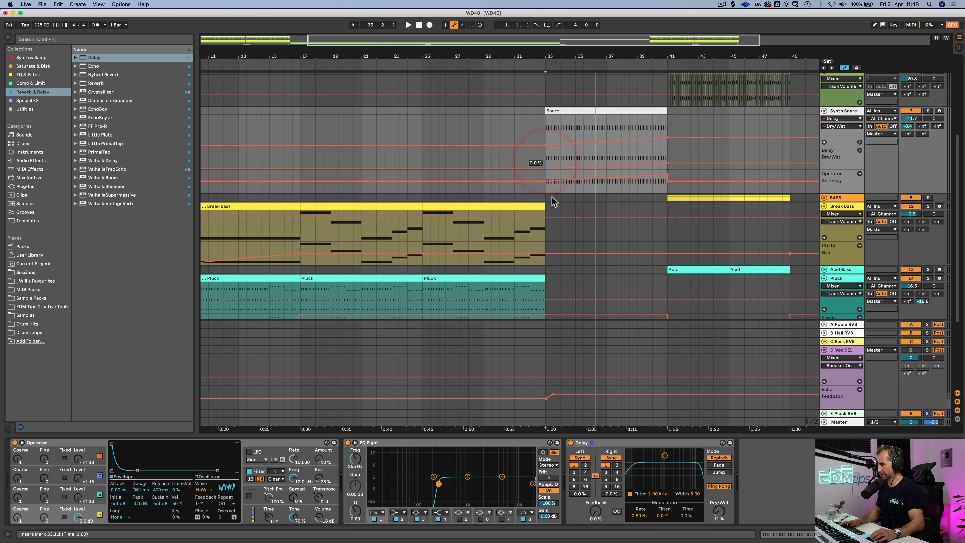
Automate the Delay's feedback in a new lane, rising from 0% to about 45% by bar 41, and play it from bar 33
{"action": "right_click", "coordinate": [591, 515]}
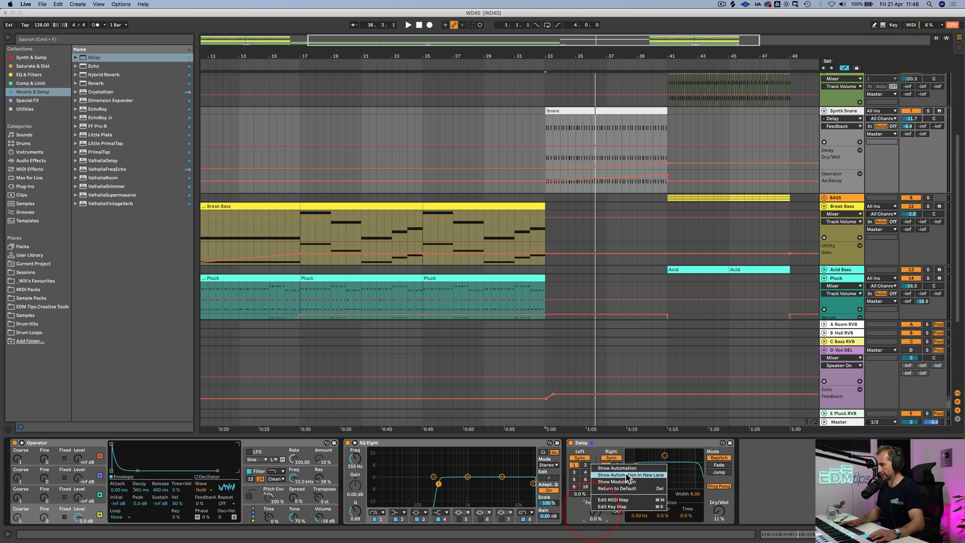
{"action": "left_click", "coordinate": [625, 473]}
{"action": "left_click", "coordinate": [668, 166]}
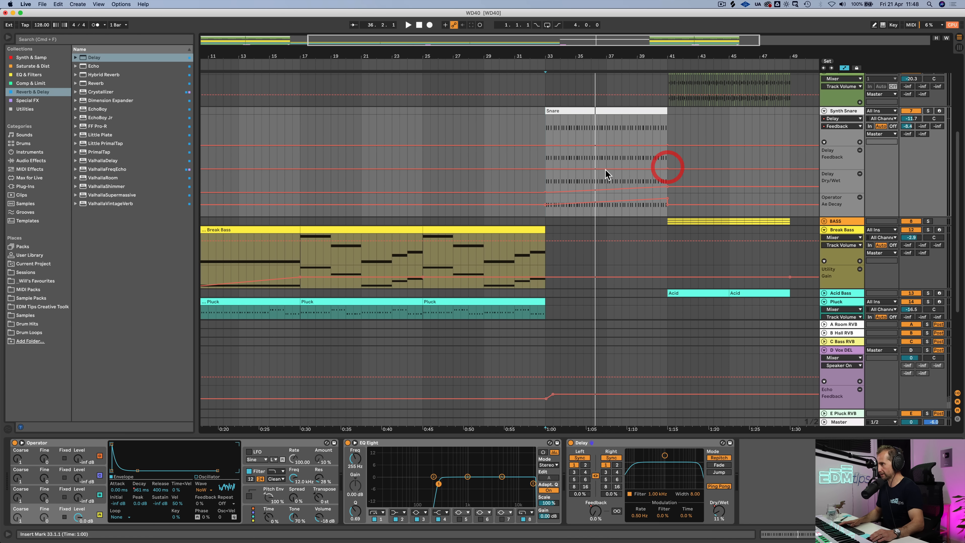
{"action": "left_click_drag", "start_coordinate": [669, 169], "coordinate": [655, 158]}
{"action": "key", "text": "space"}
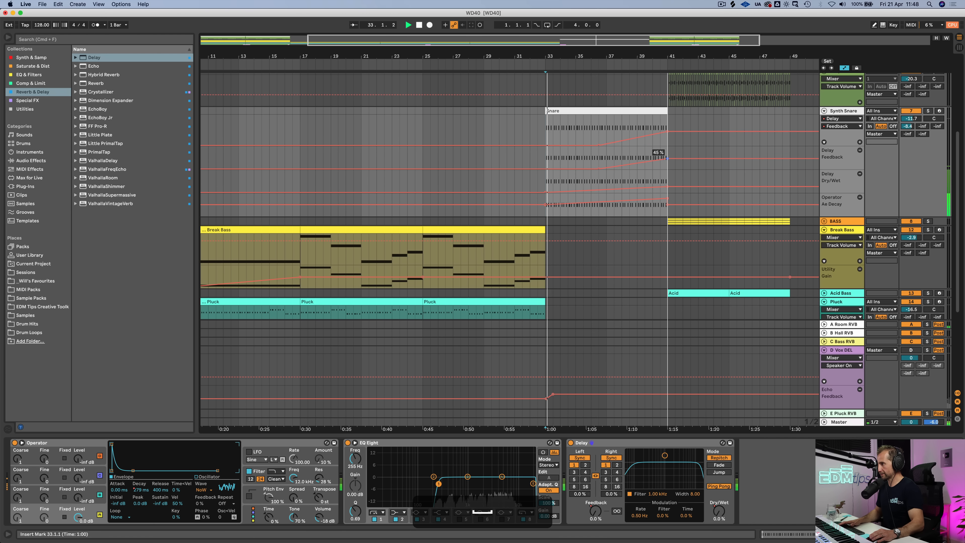
{"action": "left_click", "coordinate": [561, 168]}
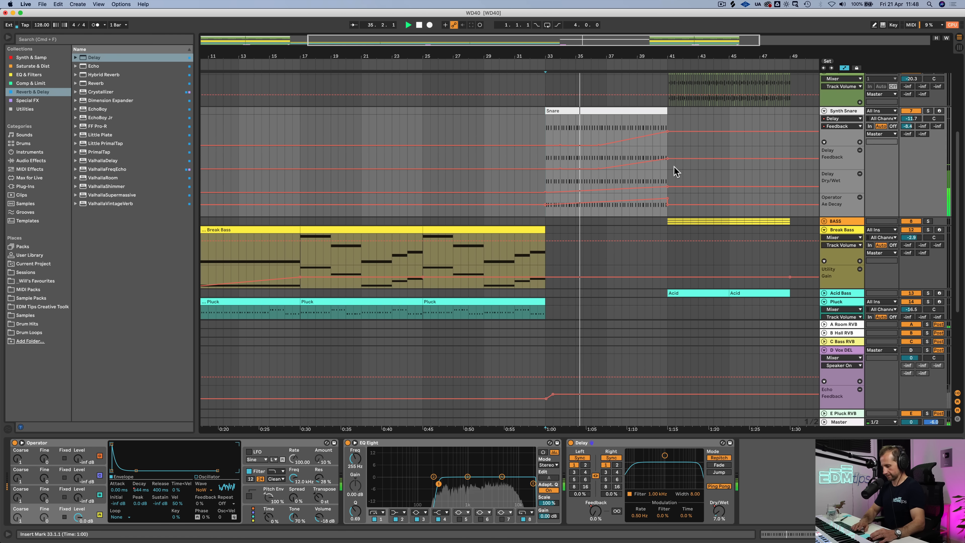
Automate EQ Eight's band 1 frequency in a new lane up to 1.05 kHz at bar 41 and play from bar 36
{"action": "key", "text": "shift+Tab"}
{"action": "key", "text": "Tab"}
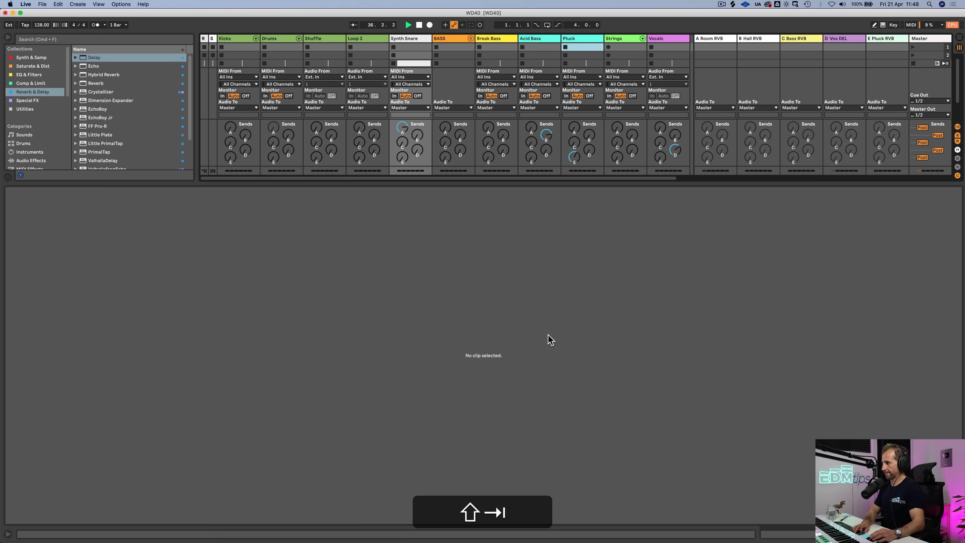
{"action": "key", "text": "shift+Tab"}
{"action": "right_click", "coordinate": [358, 458]}
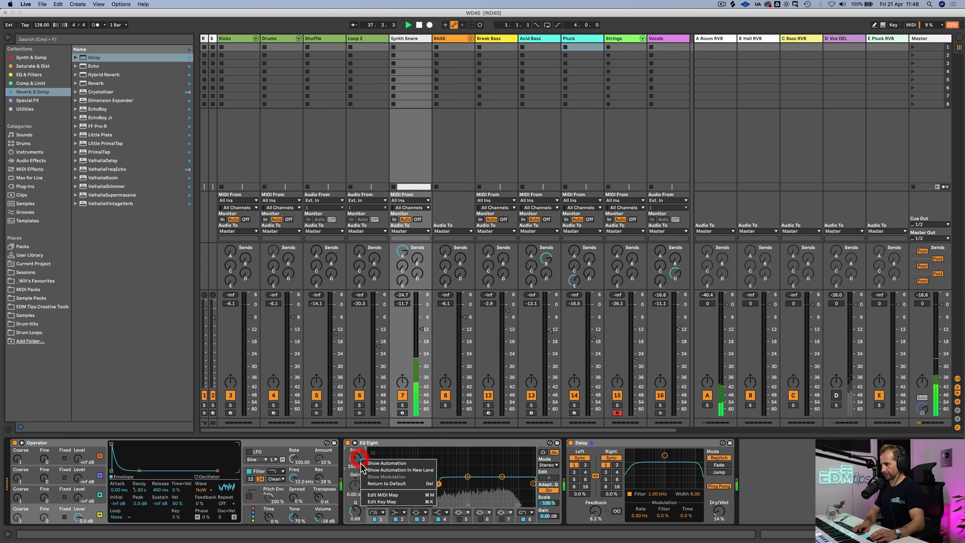
{"action": "left_click", "coordinate": [363, 470]}
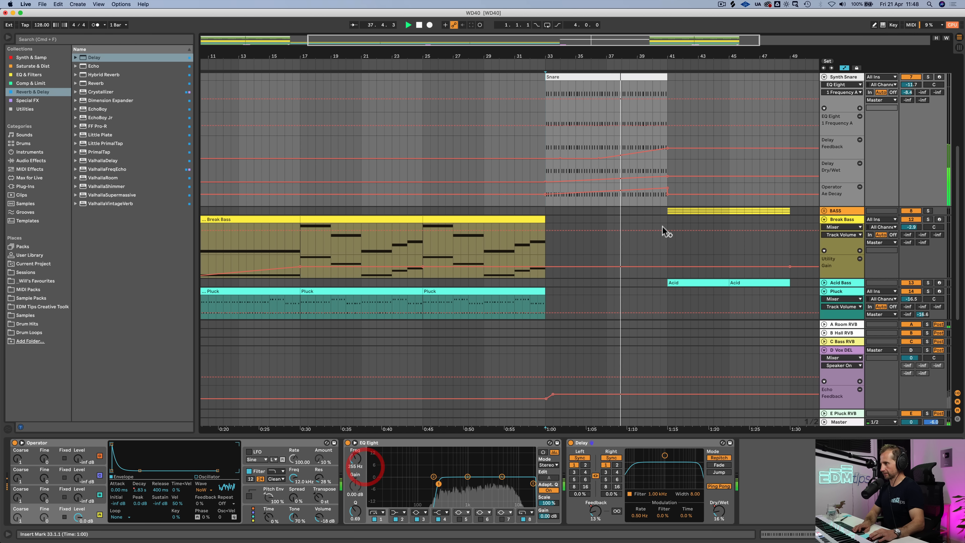
{"action": "left_click", "coordinate": [626, 126]}
{"action": "left_click_drag", "start_coordinate": [660, 125], "coordinate": [667, 120]}
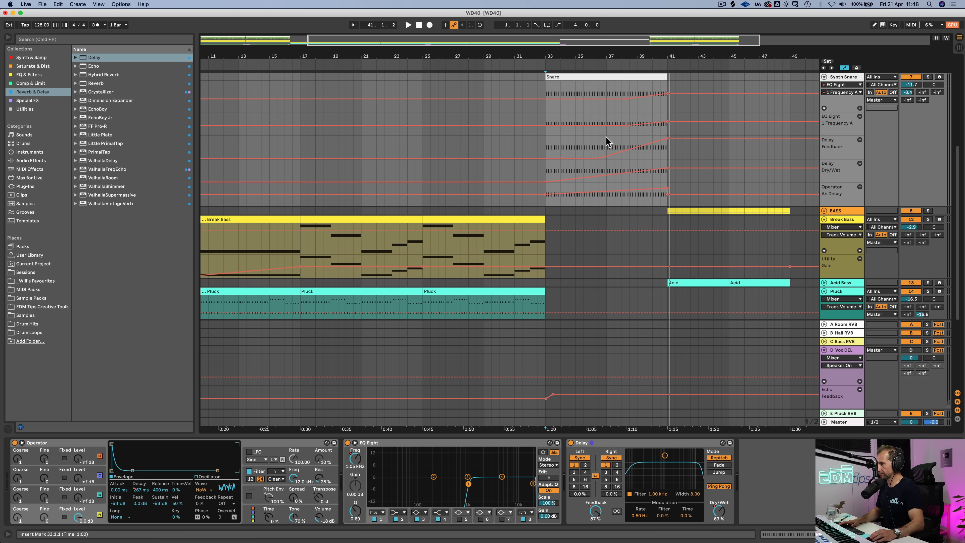
{"action": "left_click_drag", "start_coordinate": [606, 141], "coordinate": [598, 145]}
{"action": "key", "text": "space"}
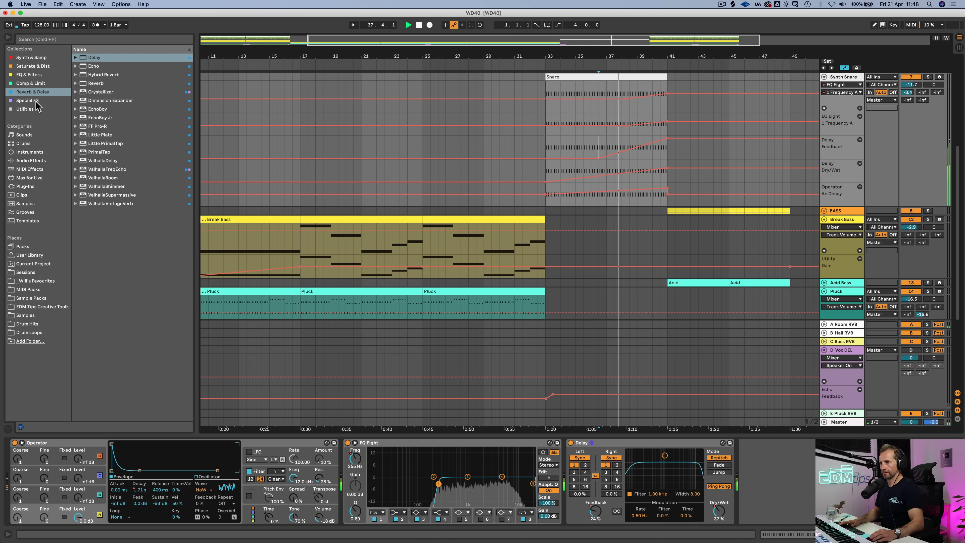
Add Utility to the end of the Synth Snare chain and automate its gain from 1.59 dB at bar 33 to -5.56 dB at bar 41
{"action": "left_click", "coordinate": [30, 108]}
{"action": "left_click_drag", "start_coordinate": [87, 96], "coordinate": [784, 493]}
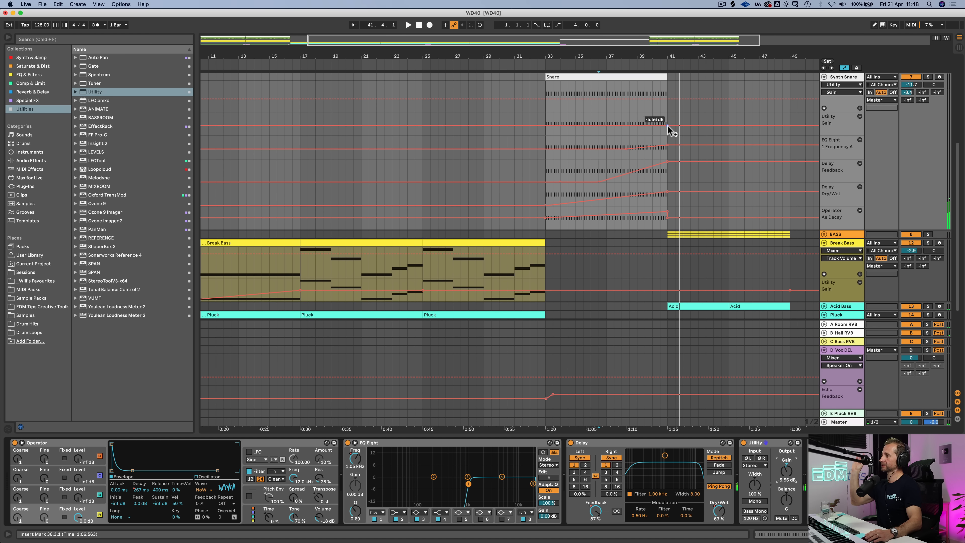
{"action": "left_click", "coordinate": [668, 126]}
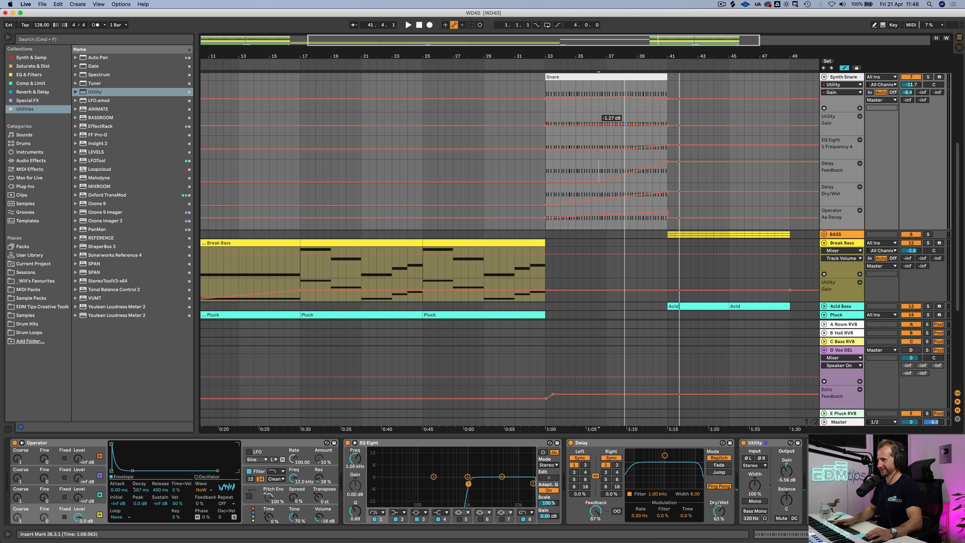
{"action": "left_click", "coordinate": [624, 124]}
{"action": "left_click_drag", "start_coordinate": [545, 124], "coordinate": [545, 122]}
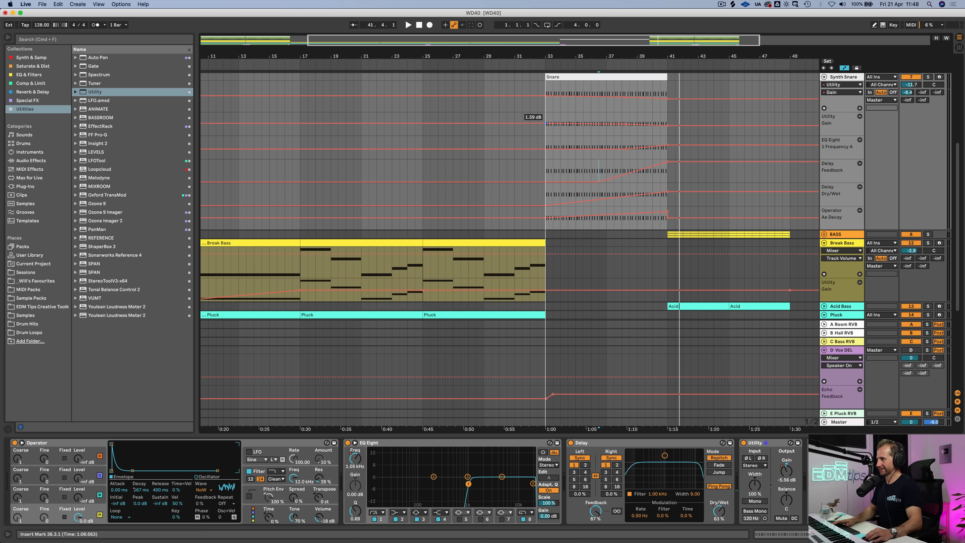
{"action": "left_click", "coordinate": [545, 115]}
Hide the automation lanes and play the snare build from bar 33 to check it
{"action": "key", "text": "a"}
{"action": "key", "text": "space"}
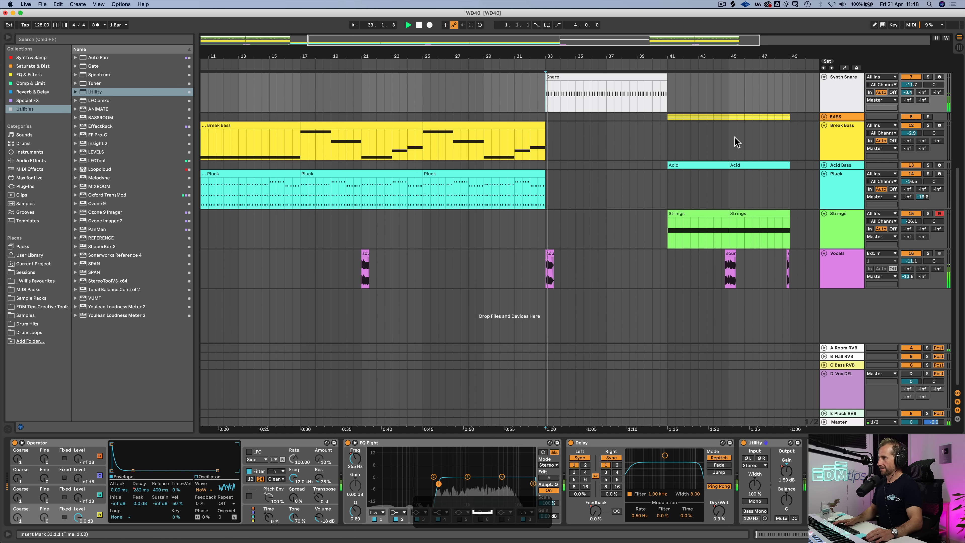
{"action": "scroll", "coordinate": [752, 151], "scroll_direction": "up", "scroll_amount": 5}
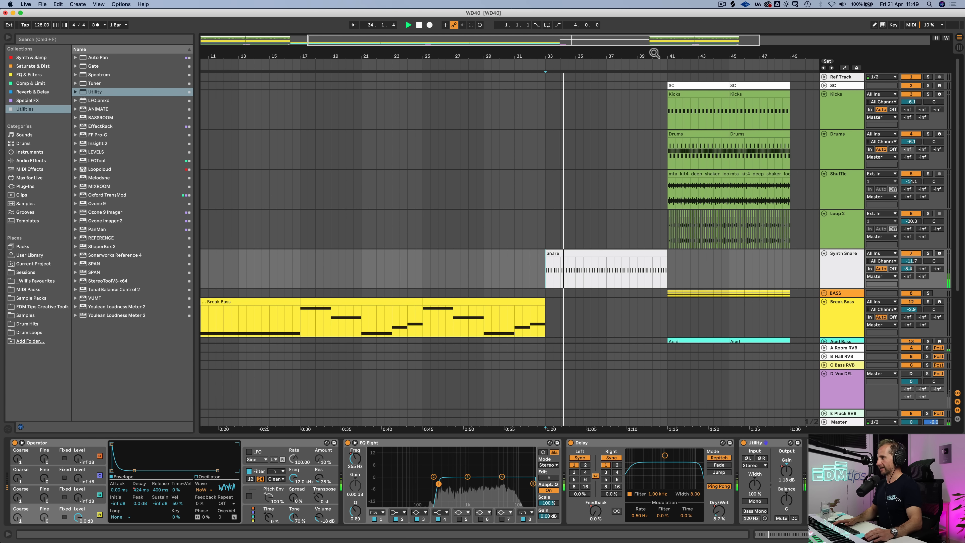
{"action": "scroll", "coordinate": [816, 251], "scroll_direction": "down", "scroll_amount": 6}
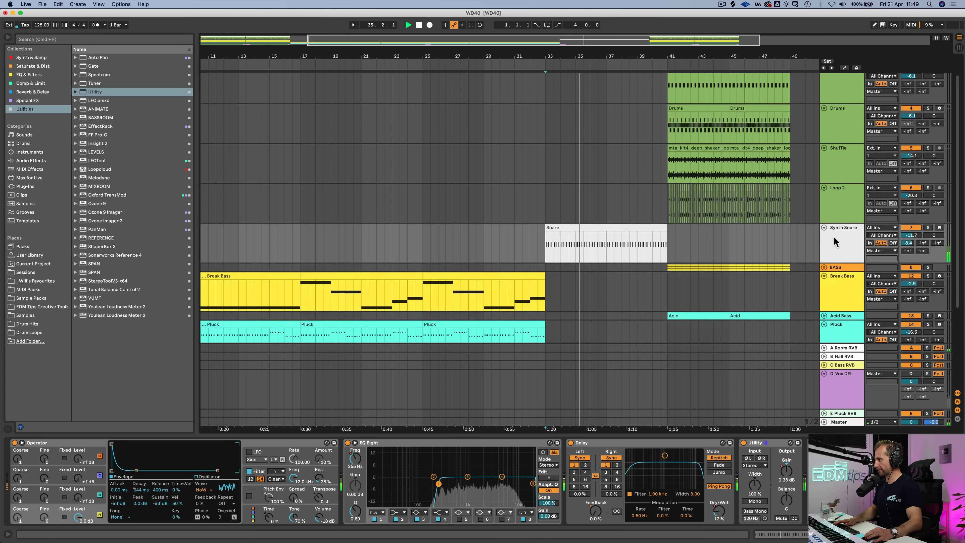
{"action": "key", "text": "space"}
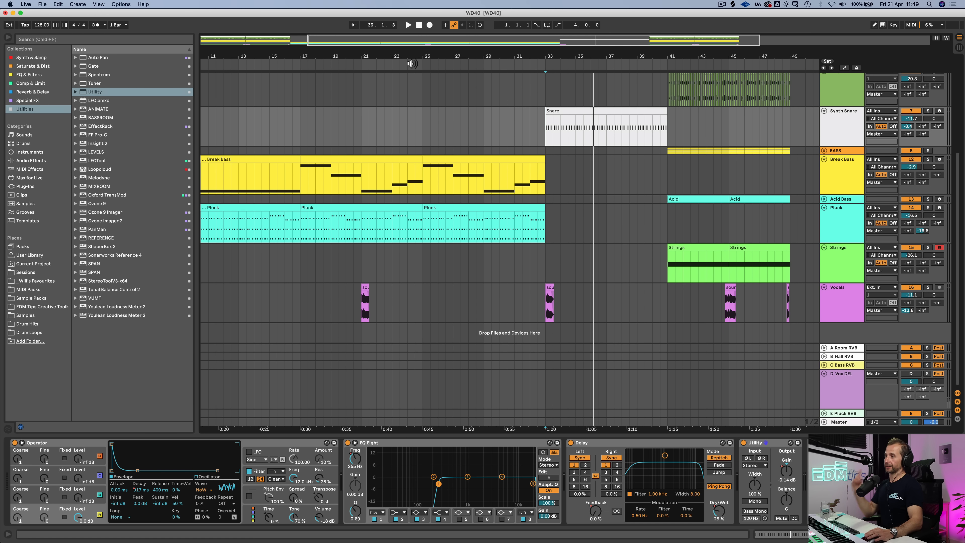
Play the arrangement from bar 9 to review the breakdown and save the set
{"action": "left_click_drag", "start_coordinate": [411, 63], "coordinate": [409, 54]}
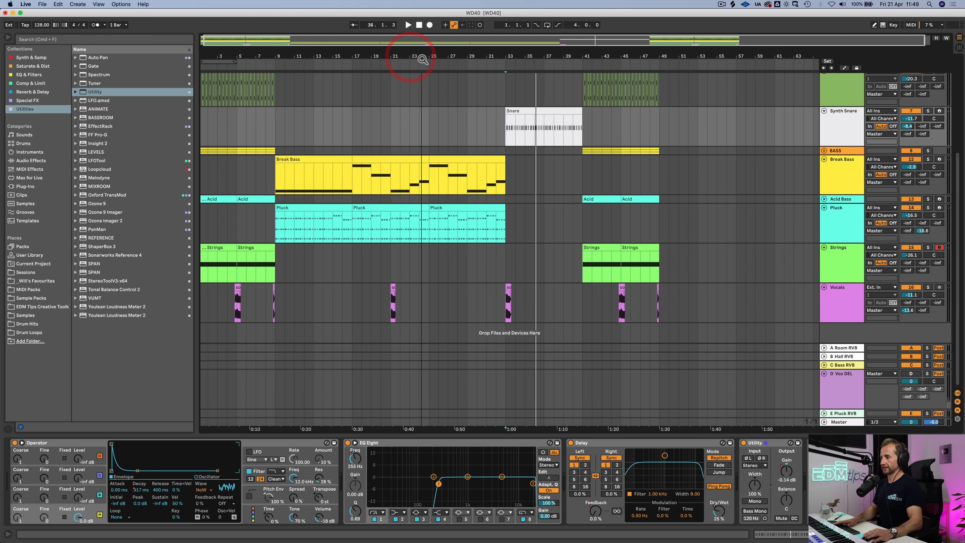
{"action": "left_click", "coordinate": [276, 135]}
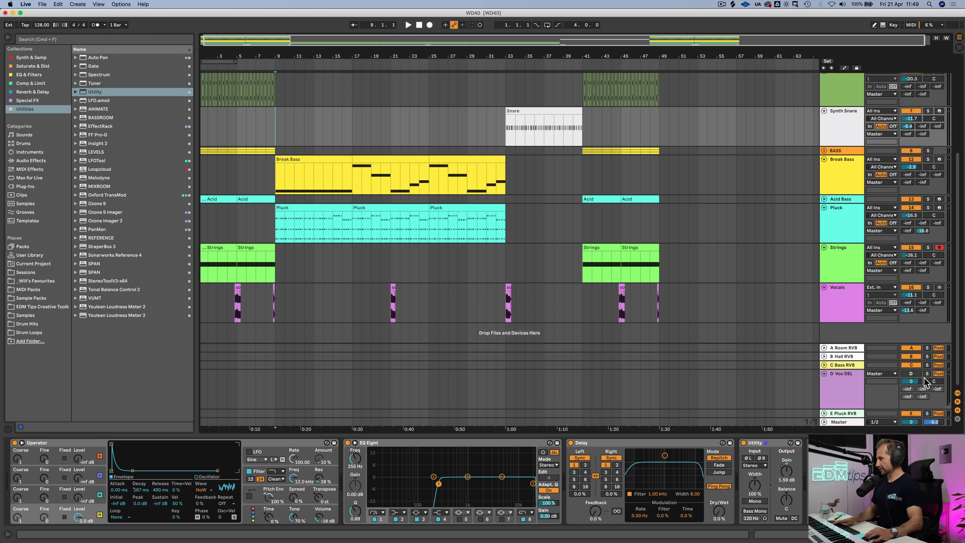
{"action": "key", "text": "space"}
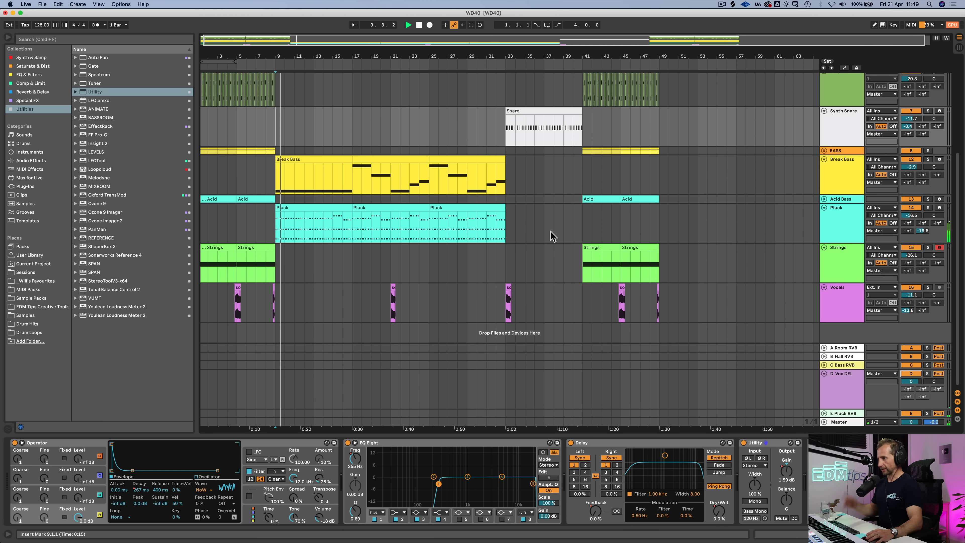
{"action": "key", "text": "super+s"}
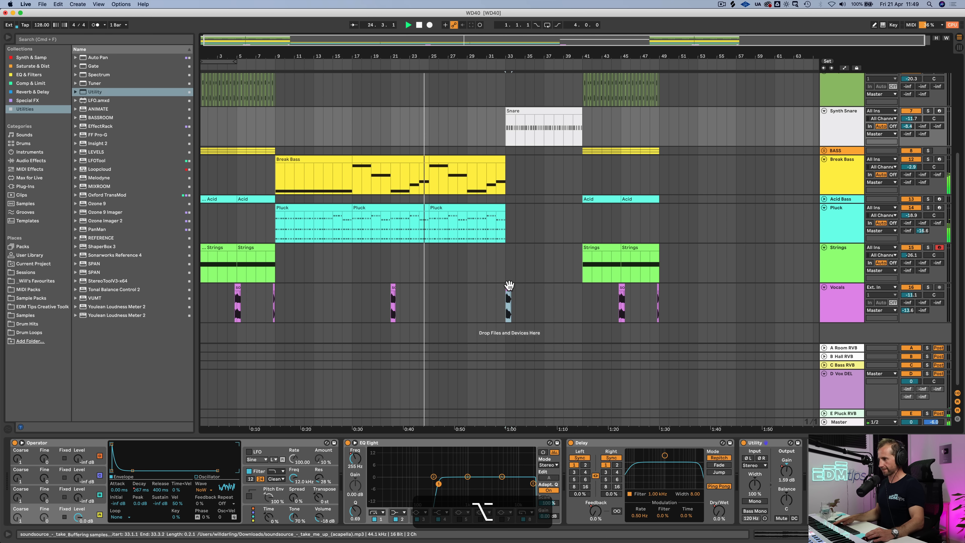
Copy the bar 33 vocal chop to bars 25 and 29 and set the Vocals track's Hall RVB send to -15.0 dB
{"action": "left_click_drag", "start_coordinate": [509, 289], "coordinate": [433, 289]}
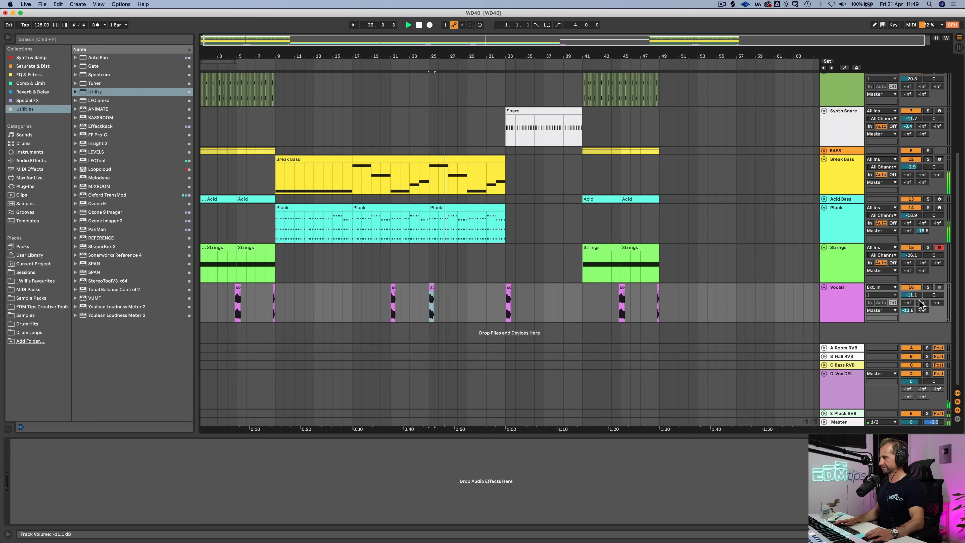
{"action": "left_click_drag", "start_coordinate": [922, 303], "coordinate": [922, 299]}
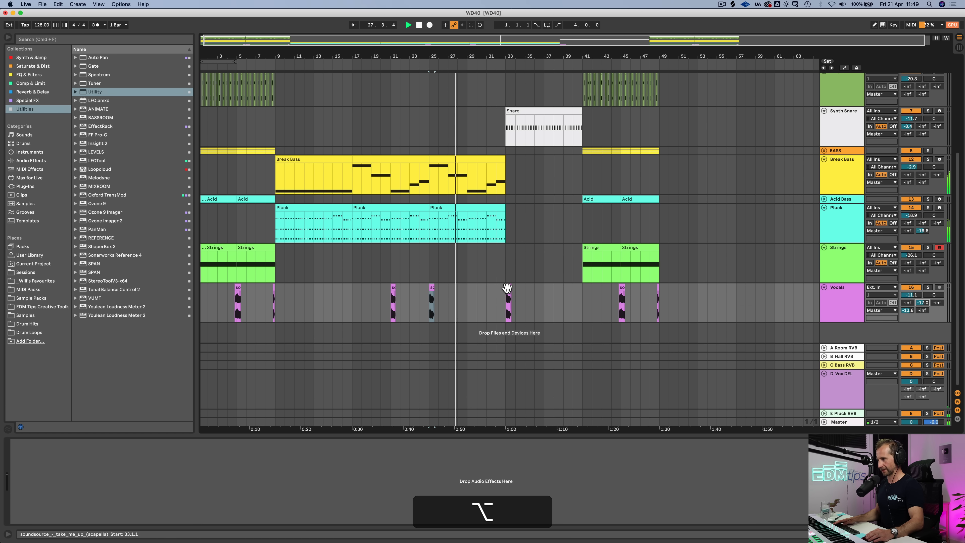
{"action": "left_click_drag", "start_coordinate": [508, 288], "coordinate": [470, 293]}
{"action": "left_click_drag", "start_coordinate": [922, 303], "coordinate": [922, 303]}
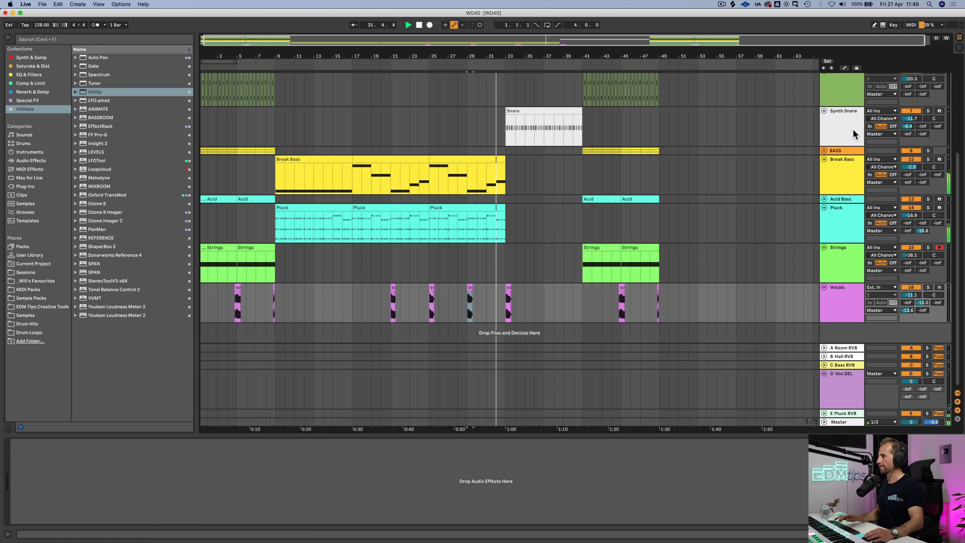
Copy the SC COMP sidechain compressor from the BASS group to the end of the Synth Snare chain
{"action": "left_click", "coordinate": [844, 151]}
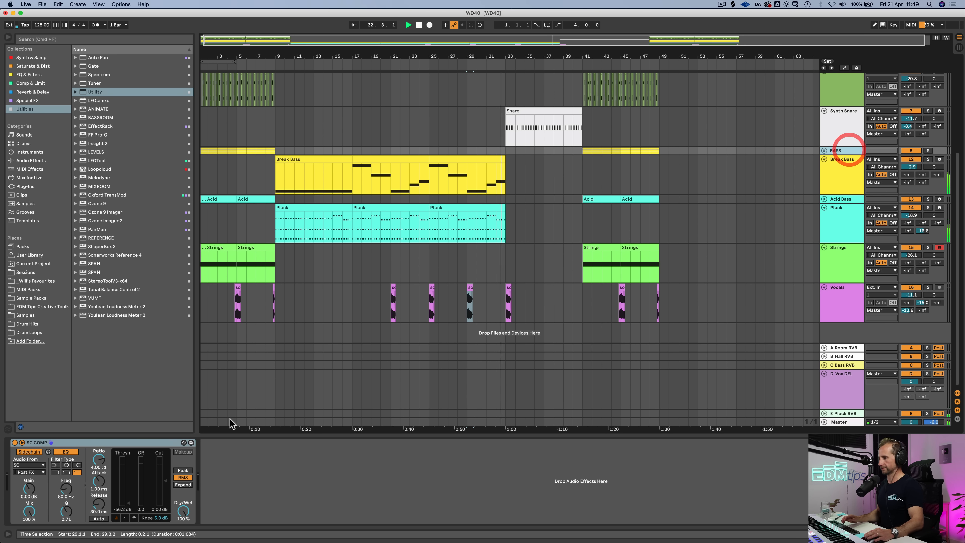
{"action": "left_click", "coordinate": [115, 444]}
{"action": "key", "text": "cmd+c"}
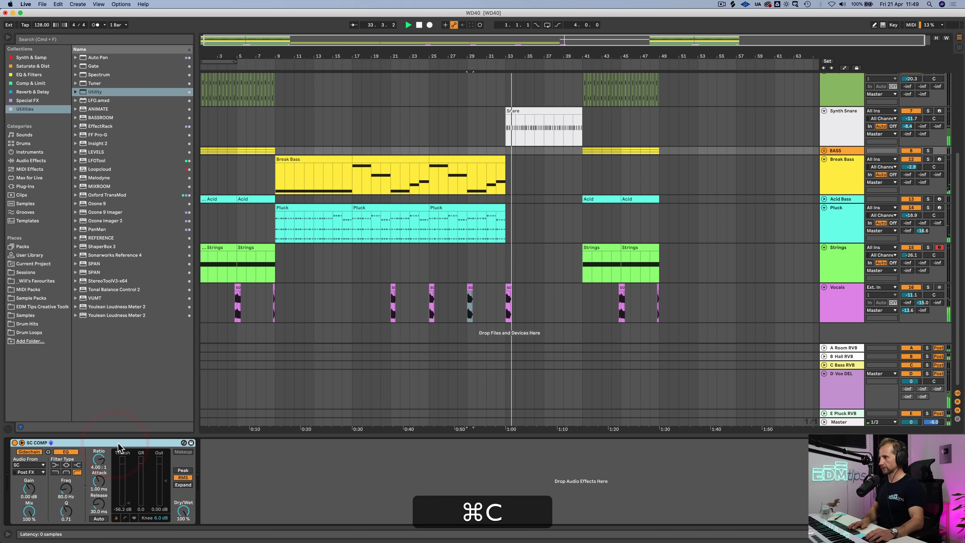
{"action": "left_click", "coordinate": [860, 113]}
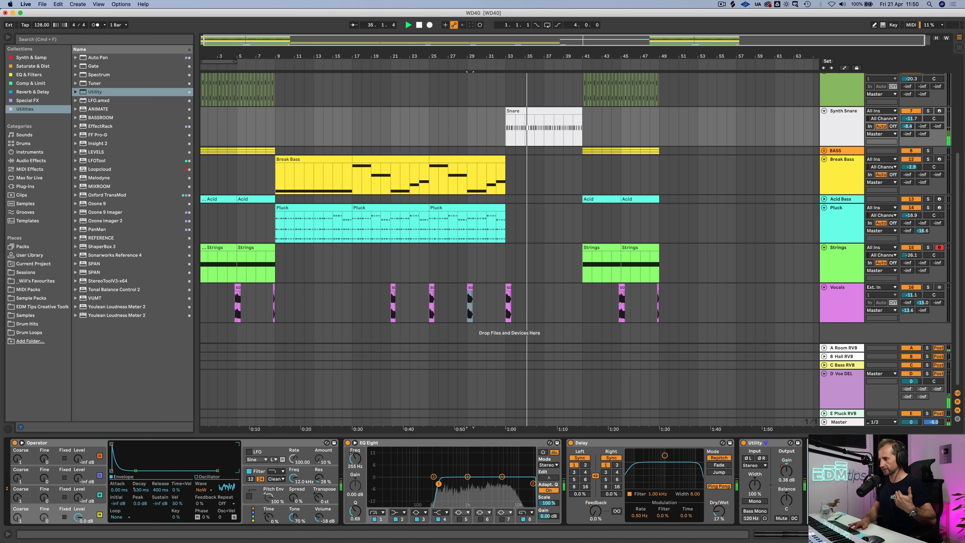
{"action": "key", "text": "cmd+v"}
Fold the Vox DEL return track and add the copied SC COMP compressor after its Echo
{"action": "left_click_drag", "start_coordinate": [827, 343], "coordinate": [826, 374]}
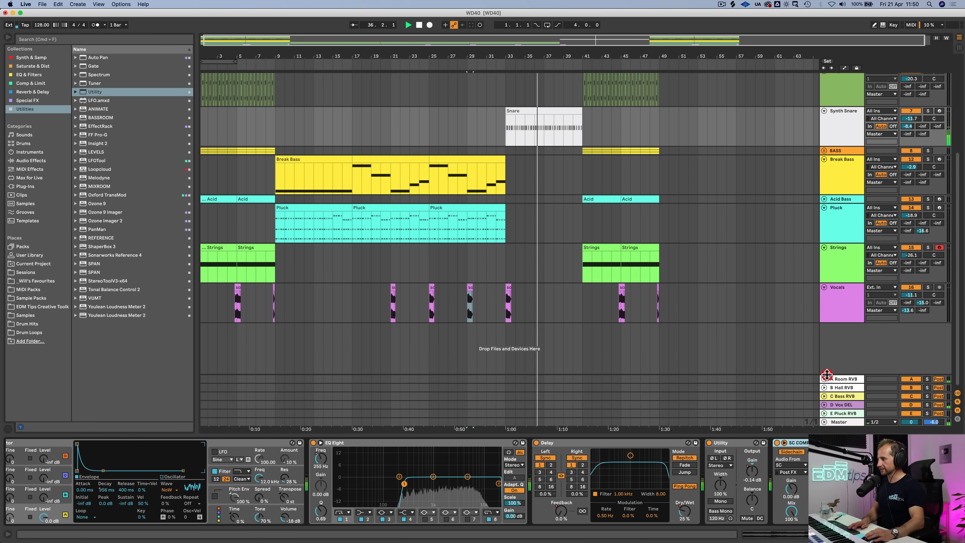
{"action": "left_click", "coordinate": [838, 405]}
{"action": "left_click", "coordinate": [777, 460]}
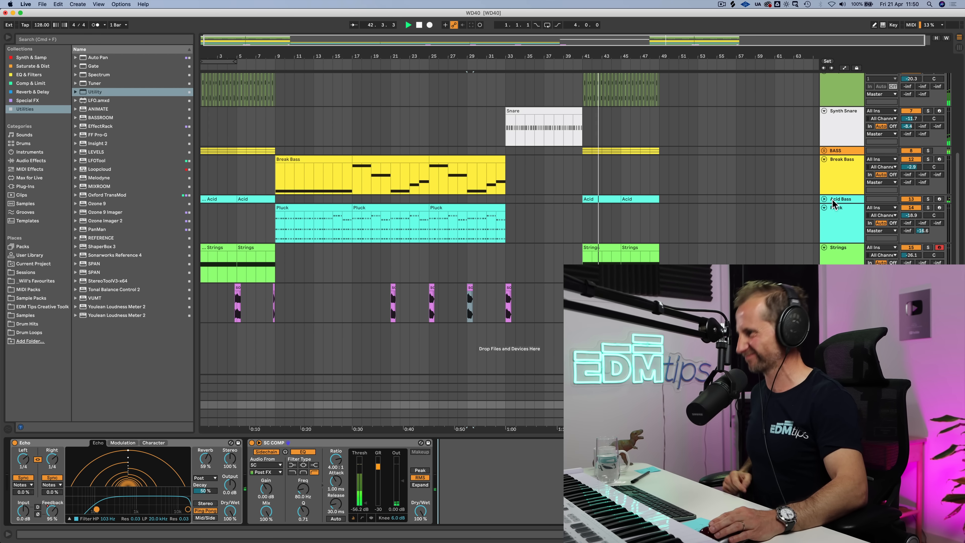
Delete the Acid Bass clips from bars 41 to 49, duplicate that eight-bar section to bar 49 and stop playback
{"action": "left_click", "coordinate": [824, 199]}
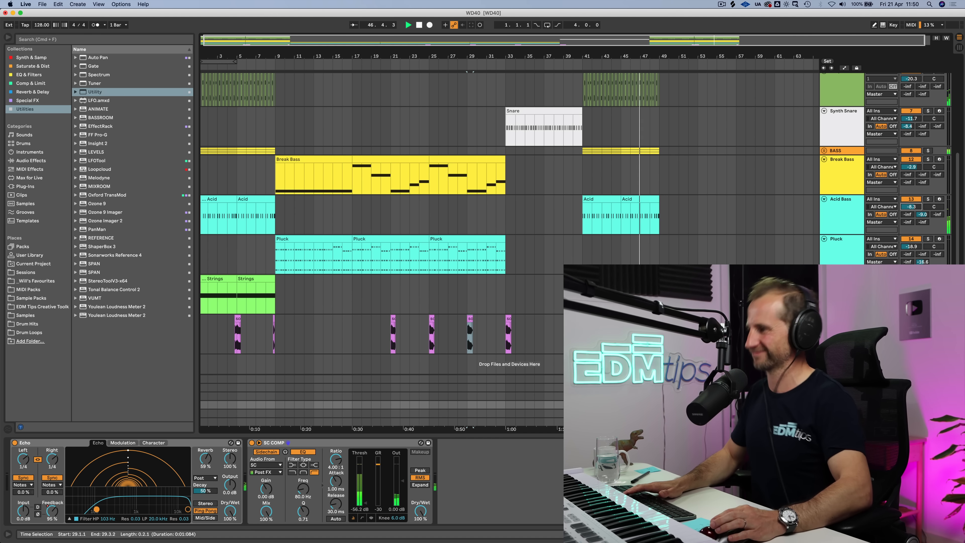
{"action": "key", "text": "BackSpace"}
{"action": "left_click_drag", "start_coordinate": [659, 335], "coordinate": [580, 64]}
{"action": "key", "text": "super+d"}
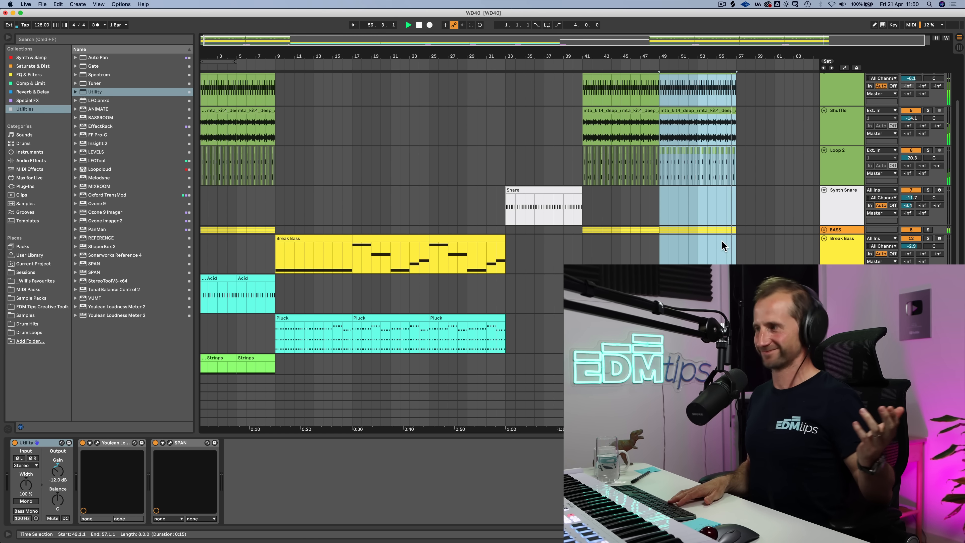
{"action": "key", "text": "space"}
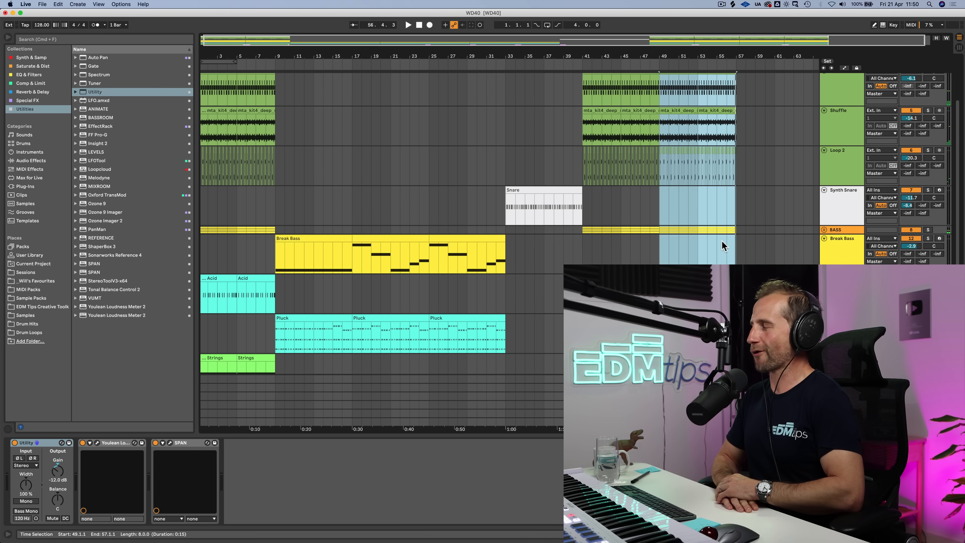